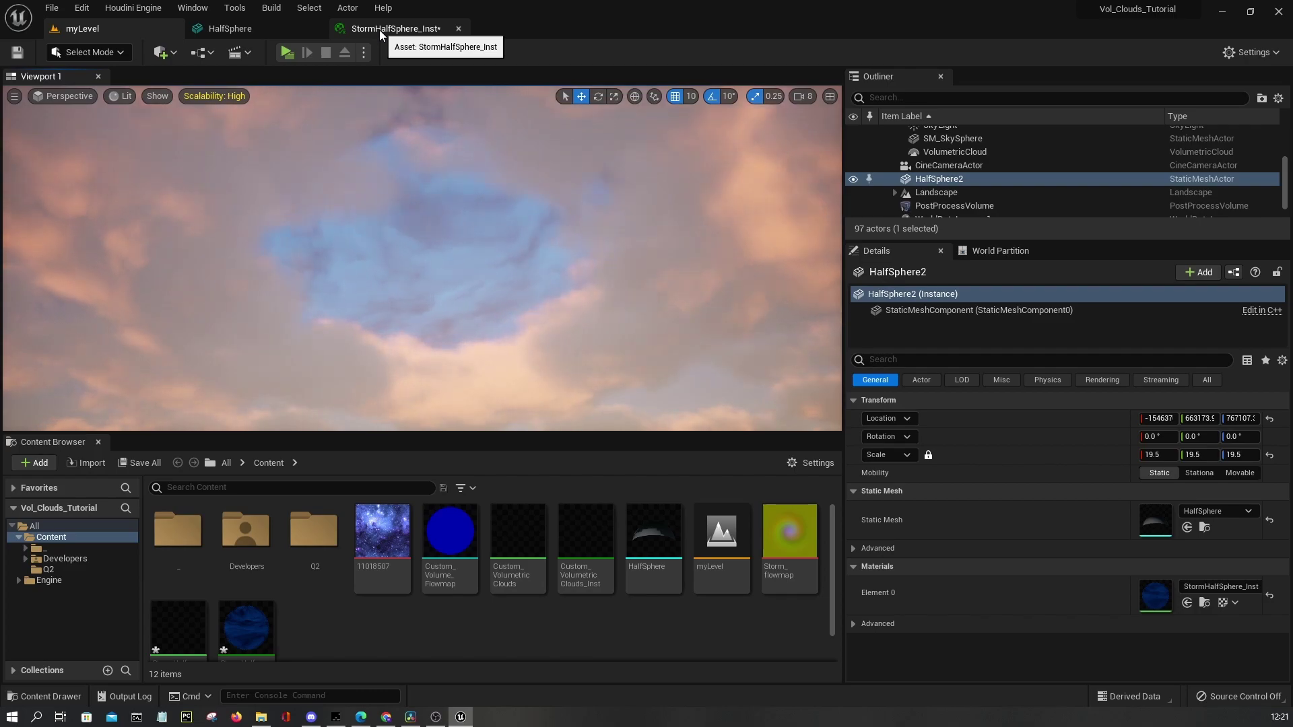
Detach the StormHalfSphere_Inst material instance editor into its own window and place it beside the clouds in the myLevel viewport
left_click(414, 309)
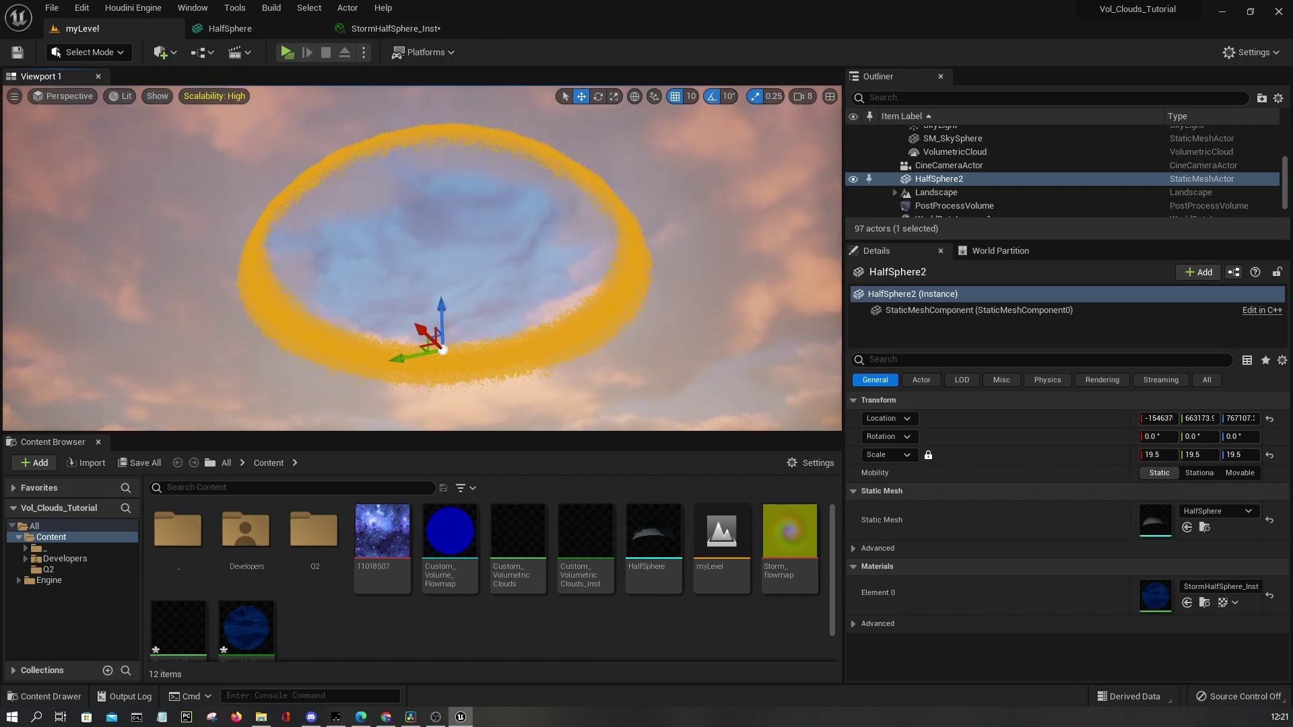
key("g")
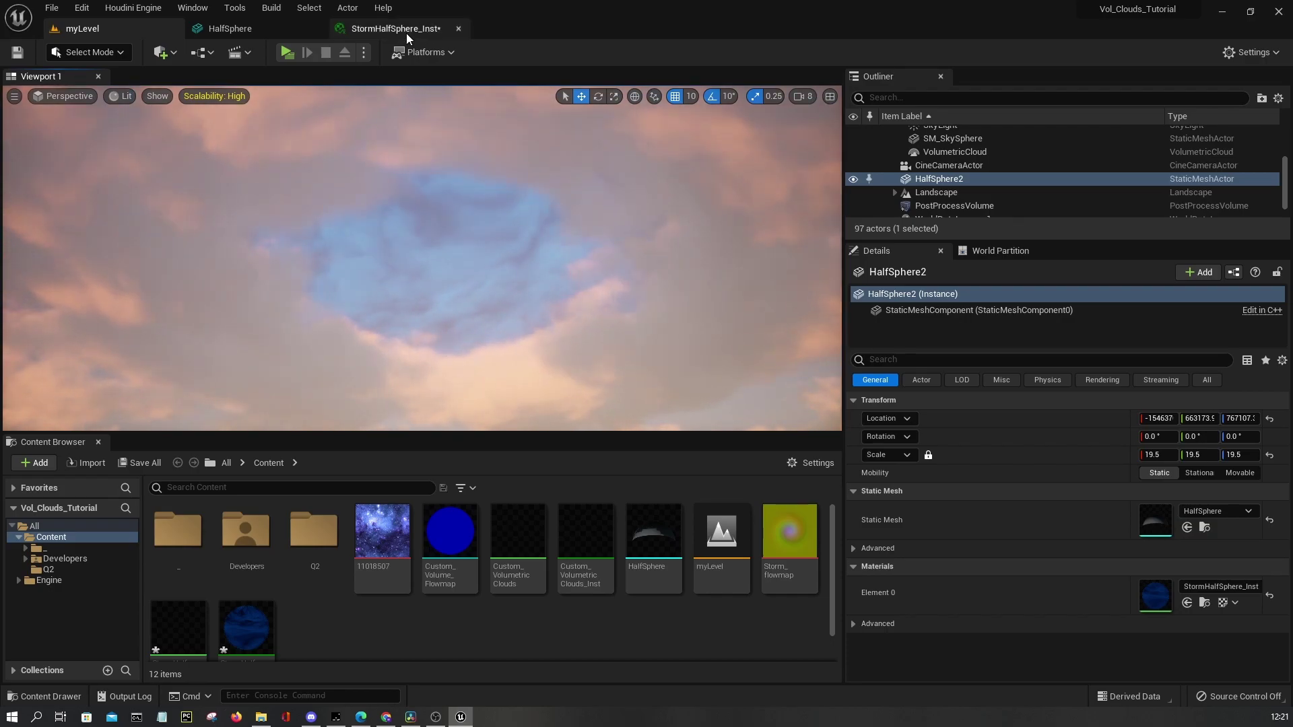
left_click(366, 35)
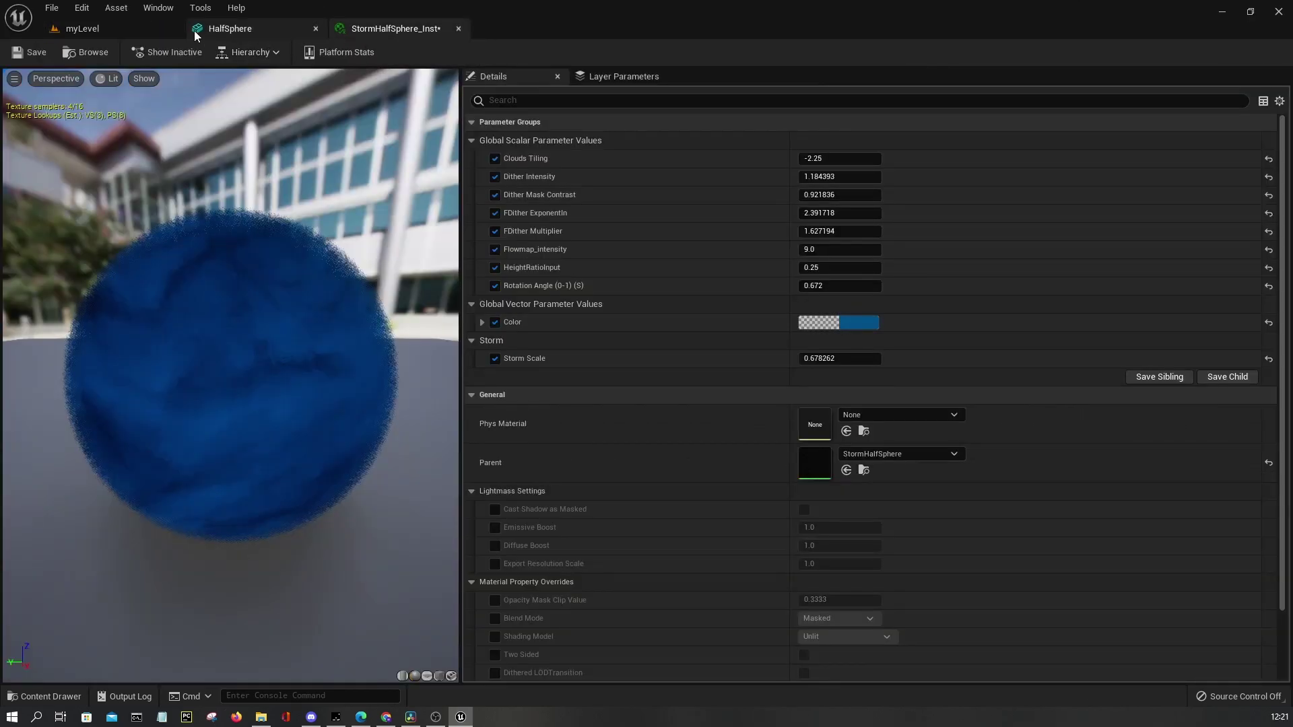
left_click_drag(406, 31, 461, 155)
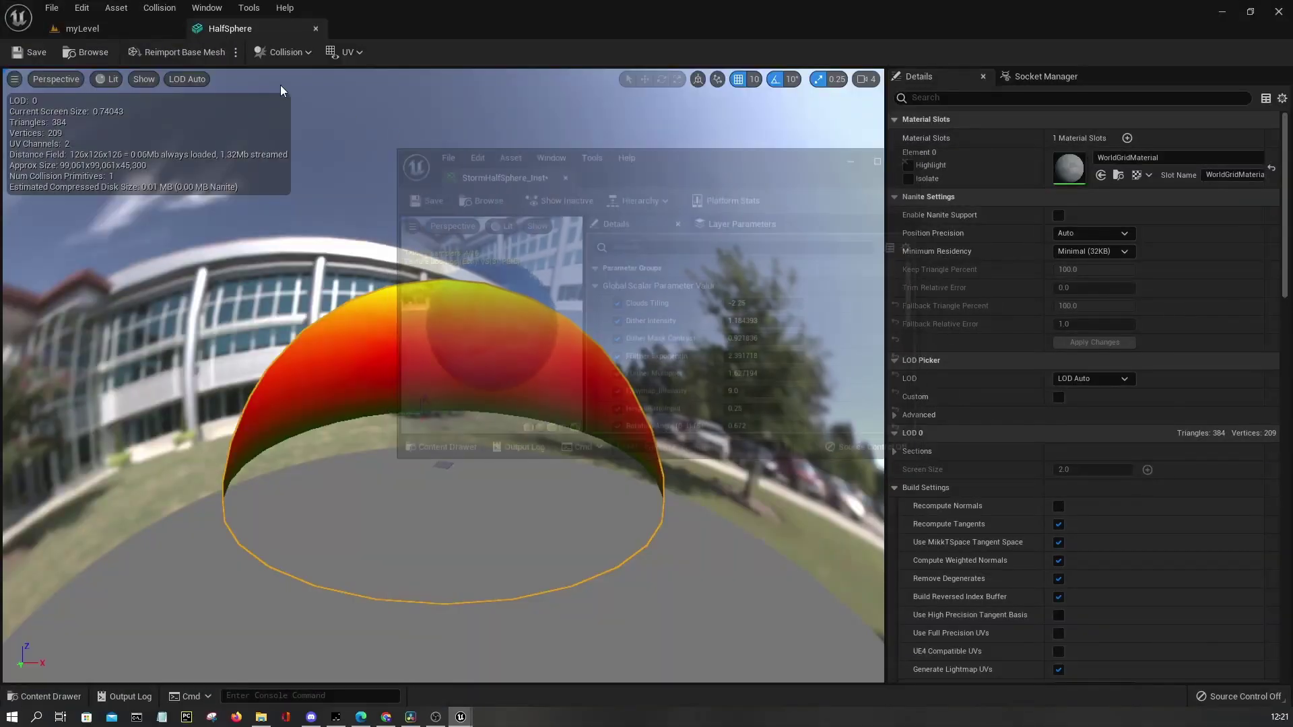
left_click(81, 29)
left_click_drag(660, 164, 909, 101)
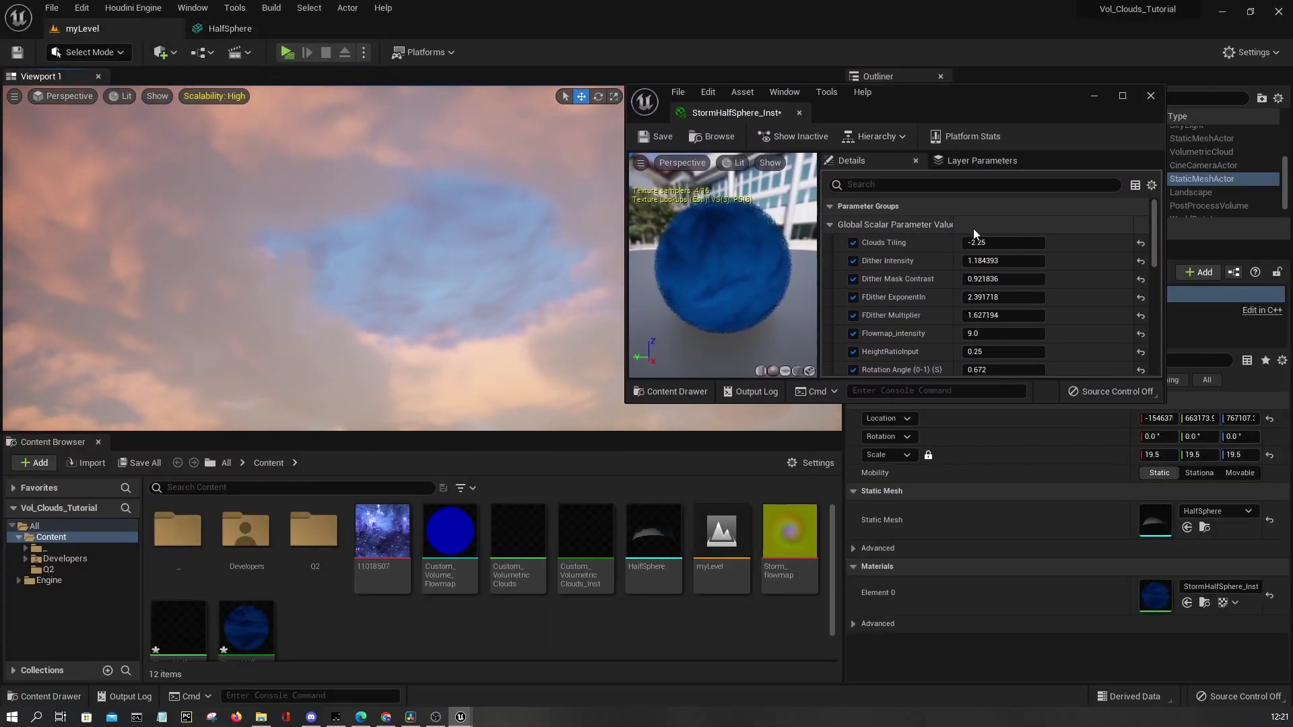
Set the instance's Clouds Tiling to 2.25 and raise it gradually to about 2.8
scroll(972, 228, "down", 2)
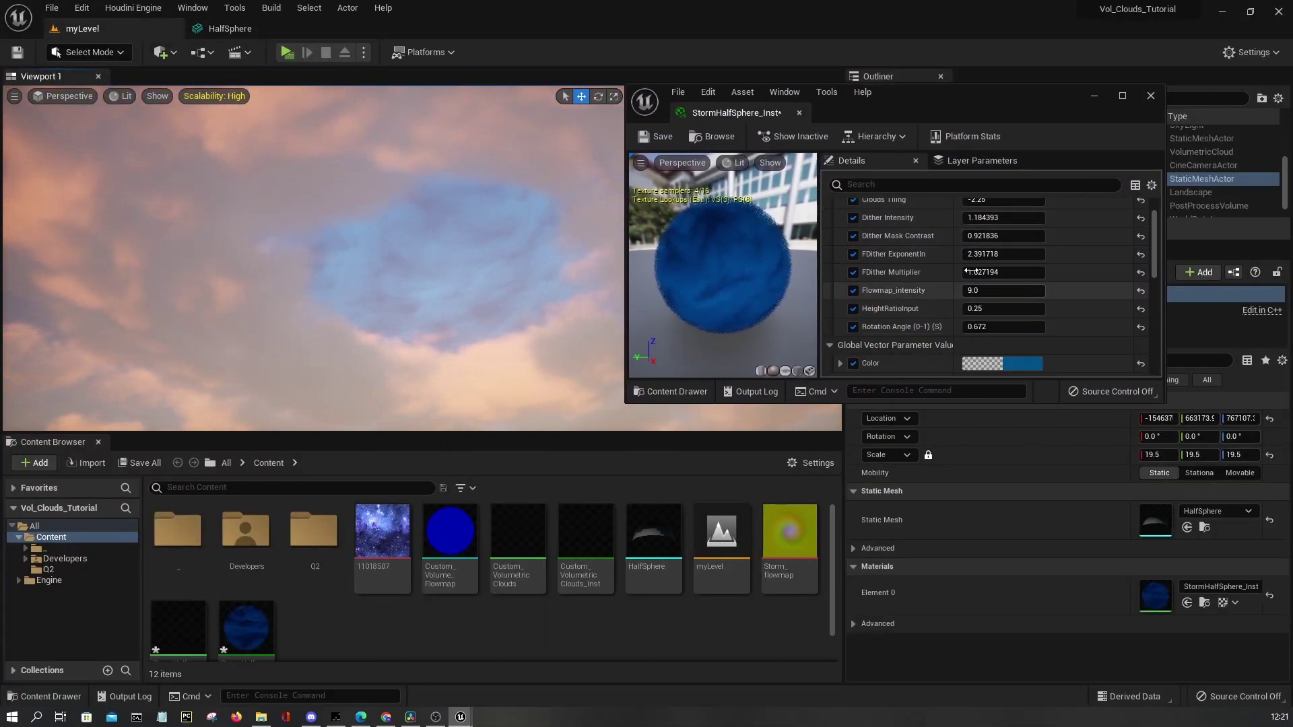
scroll(992, 295, "down", 3)
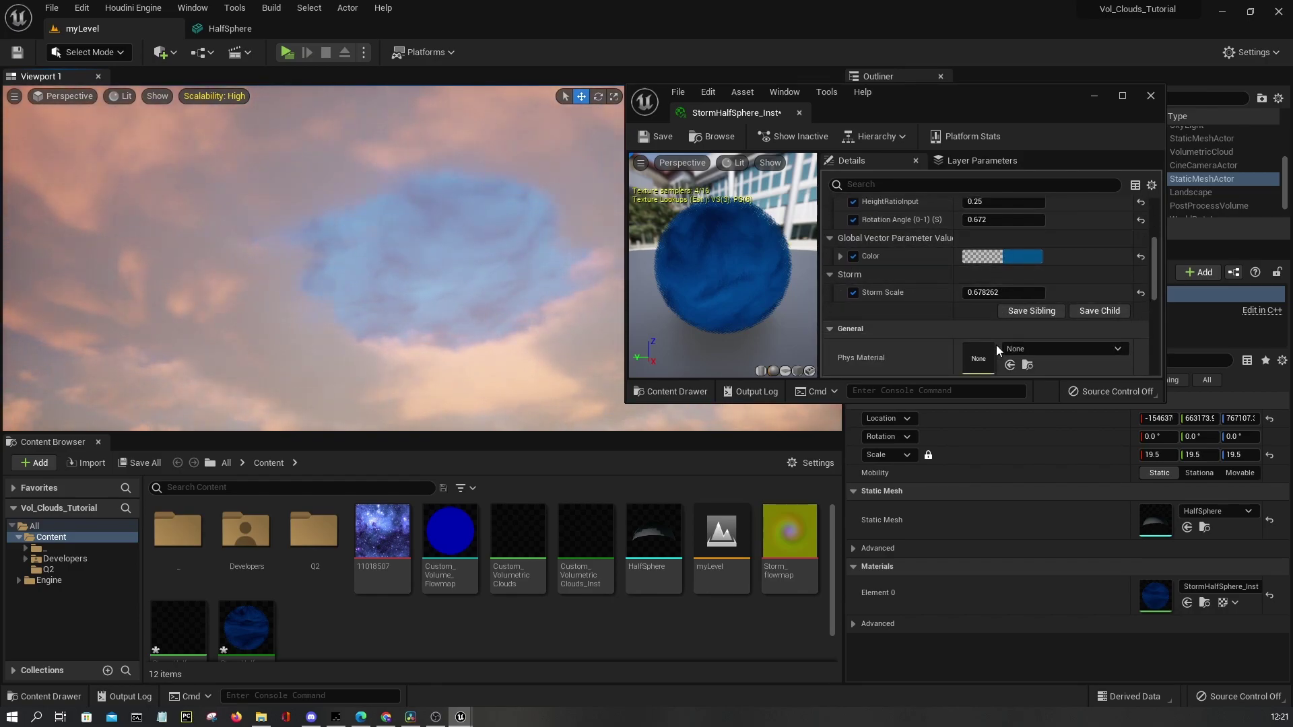
scroll(996, 344, "up", 2)
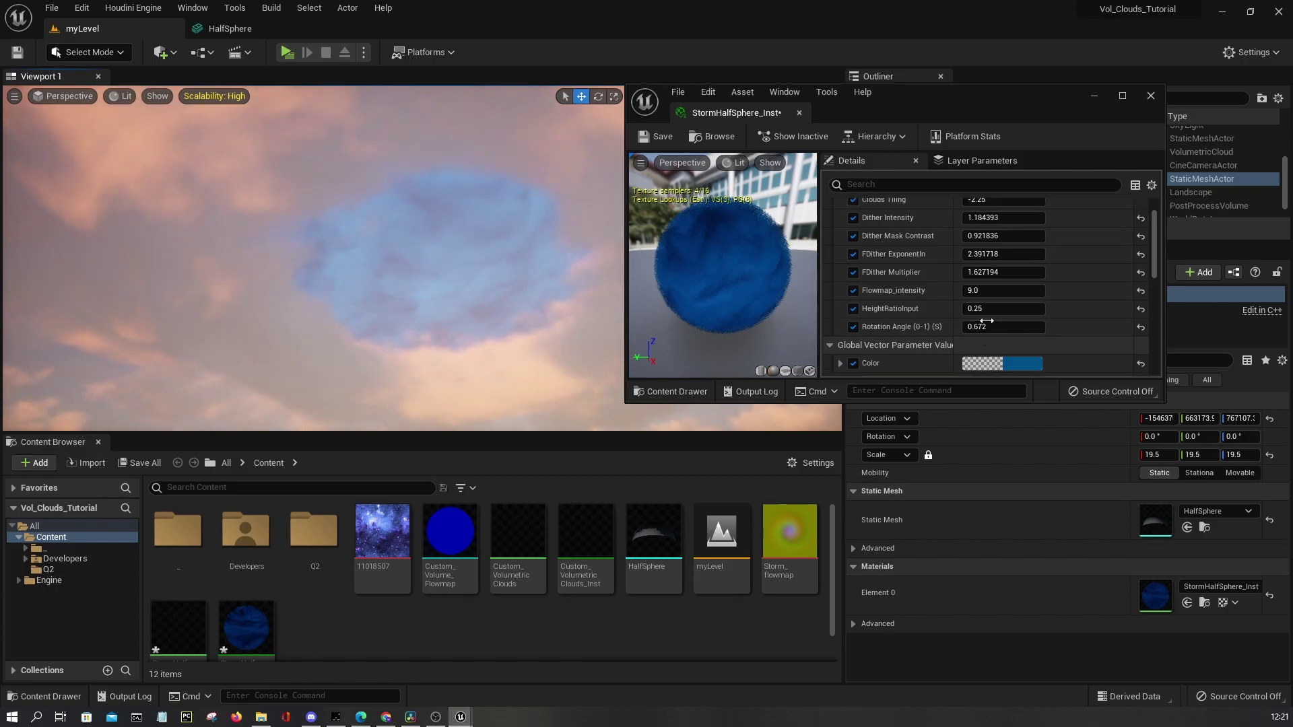
scroll(985, 329, "up", 2)
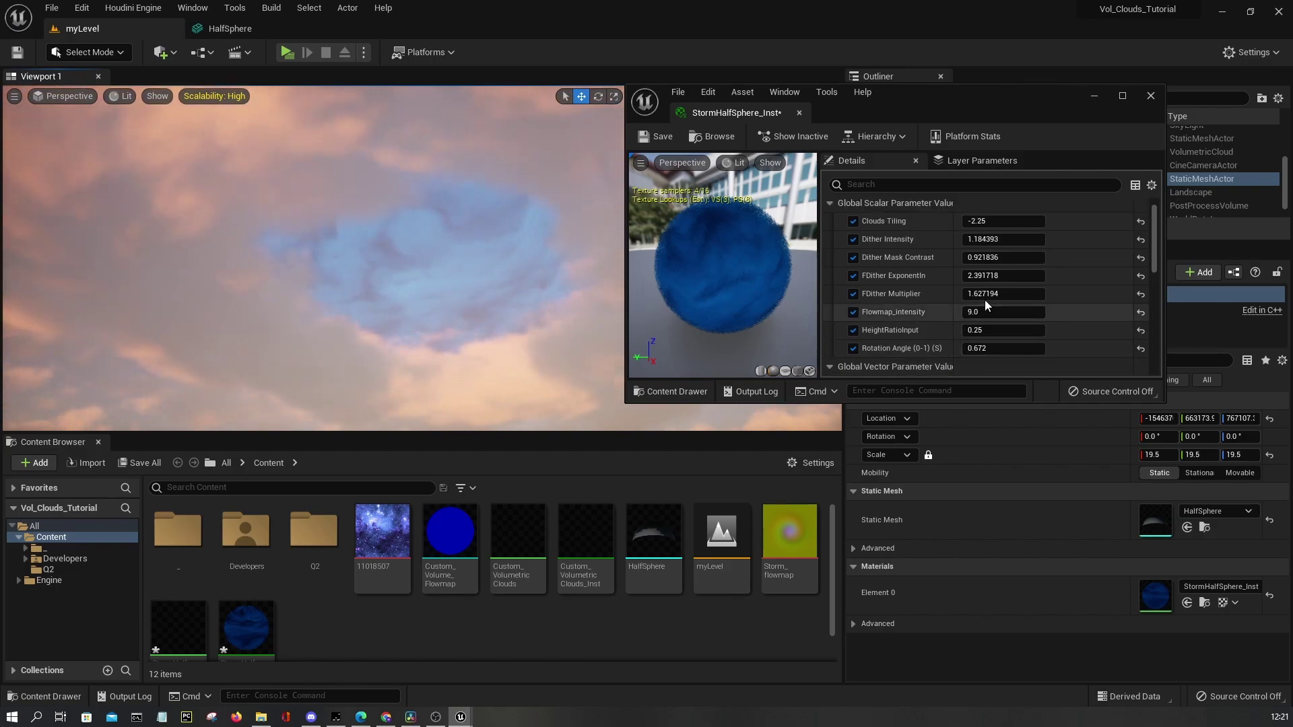
left_click(990, 220)
type("2.25")
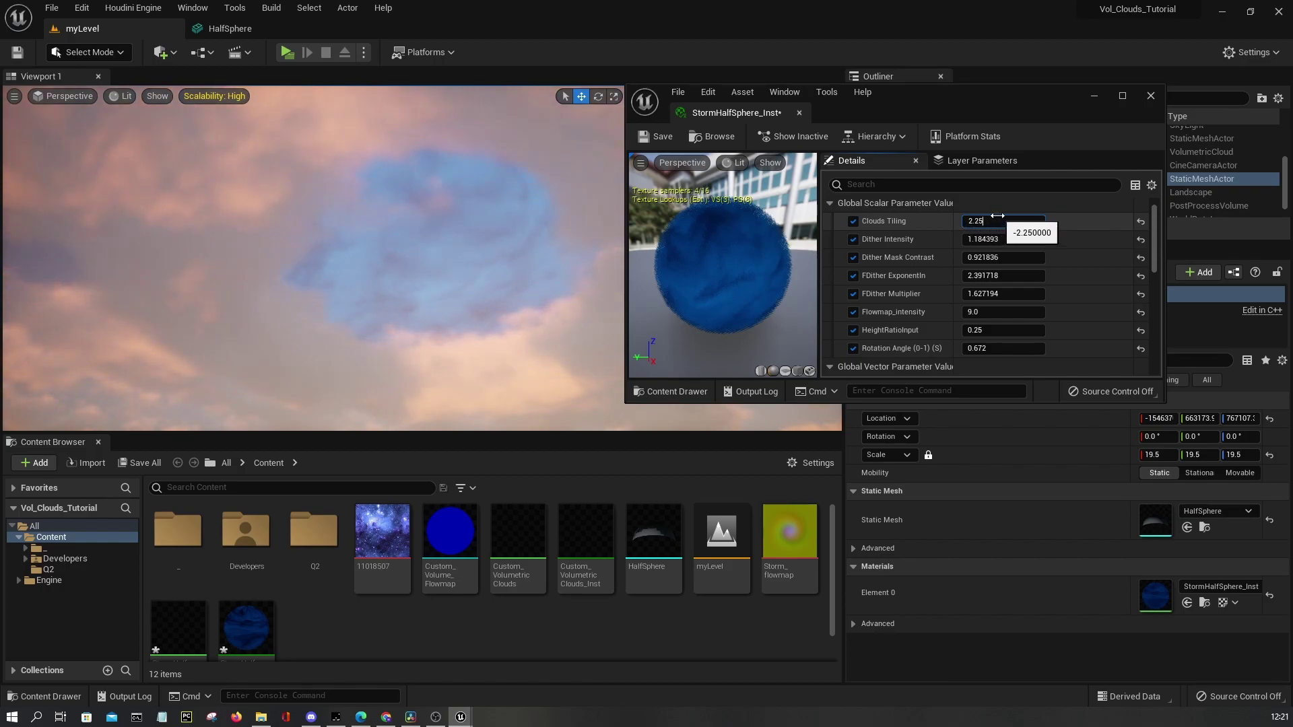
key("Return")
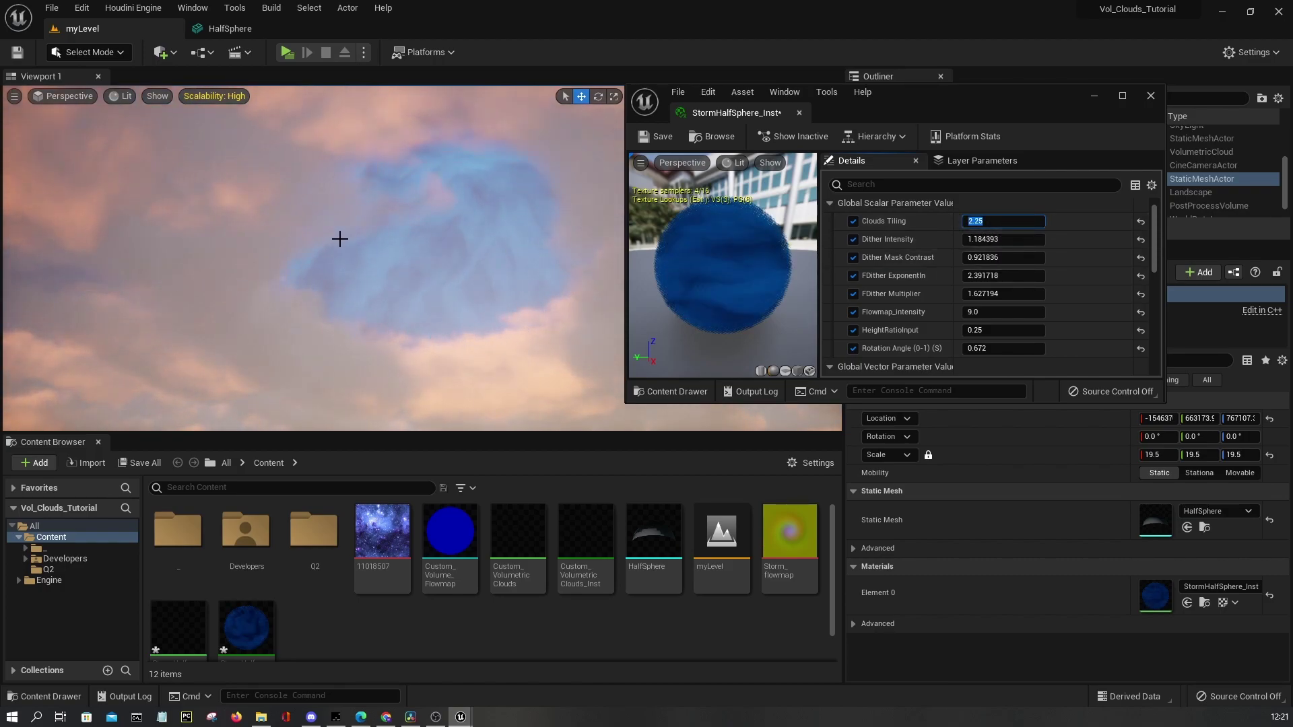
left_click(340, 239)
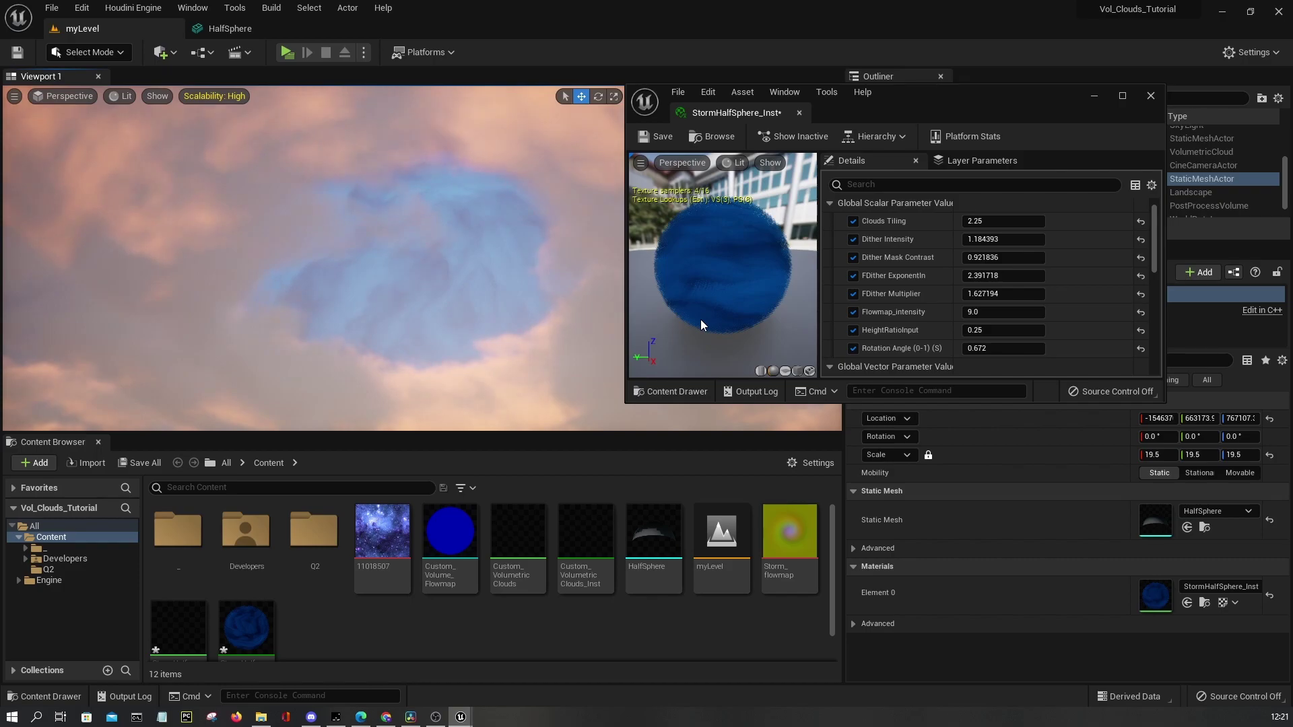
left_click_drag(1003, 221, 1076, 221)
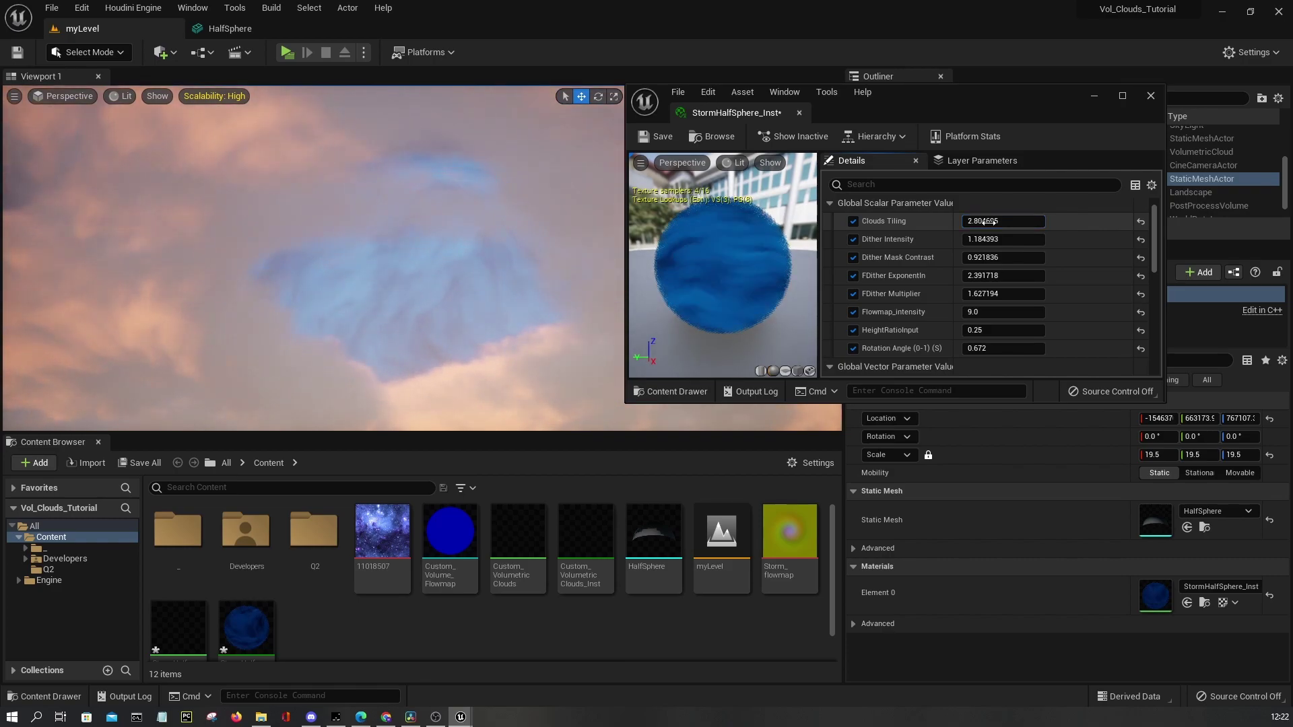
Tune the storm's look by setting Storm Scale to about 0.92 and Flowmap_intensity to about 10.35
scroll(981, 249, "down", 3)
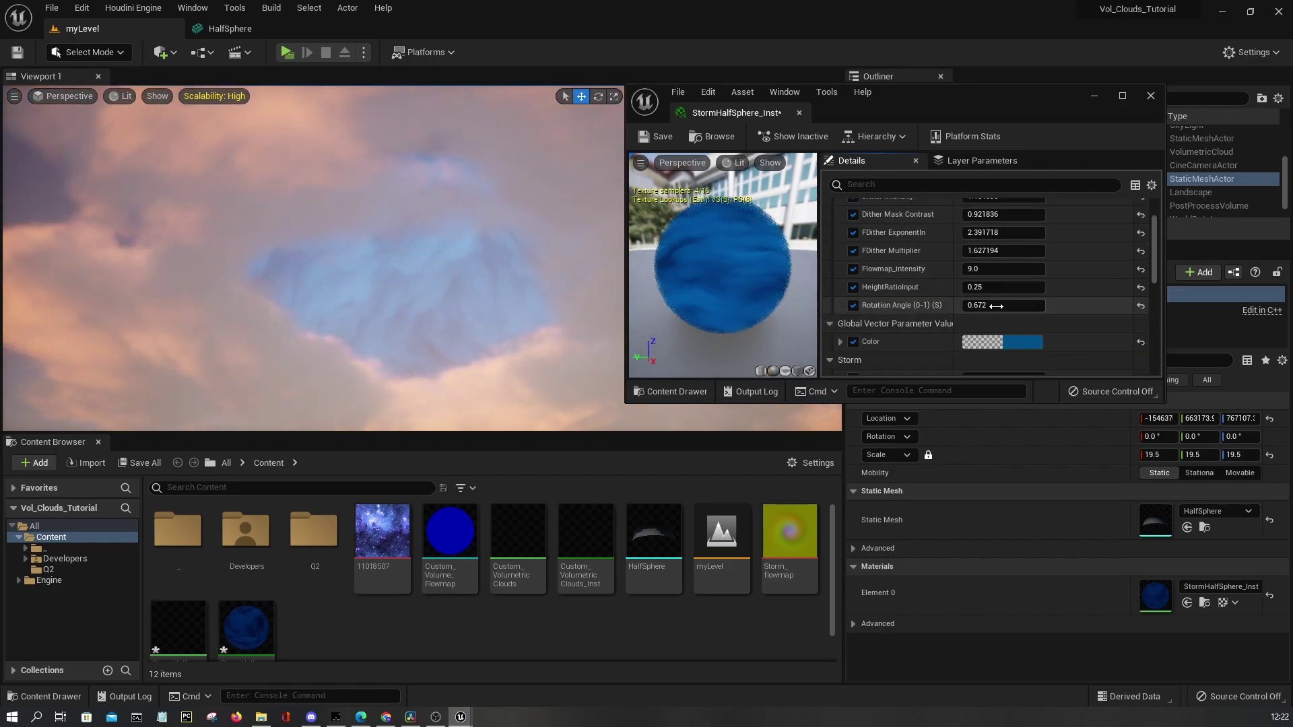
scroll(997, 287, "down", 3)
mouse_move(997, 293)
left_mouse_down()
mouse_move(1035, 292)
mouse_move(1005, 292)
left_mouse_up()
scroll(1008, 290, "up", 3)
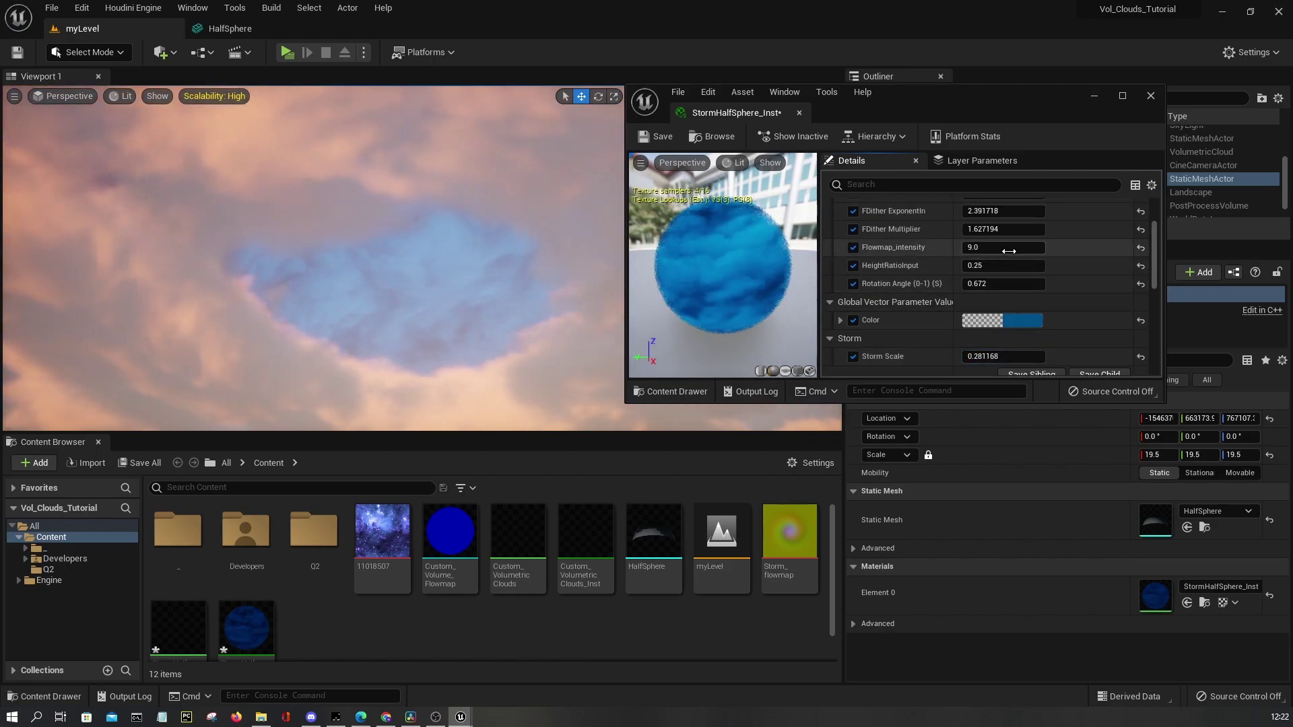
left_click_drag(1003, 247, 1001, 247)
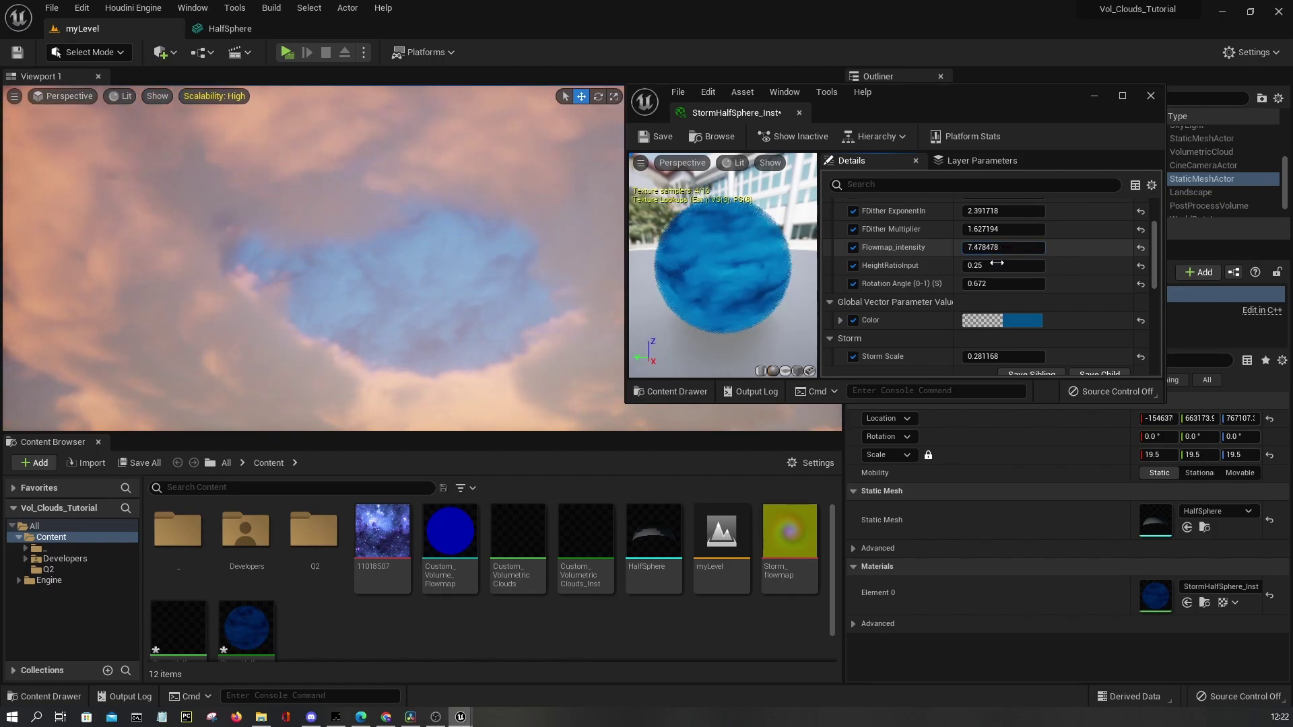
left_click_drag(1003, 356, 1040, 356)
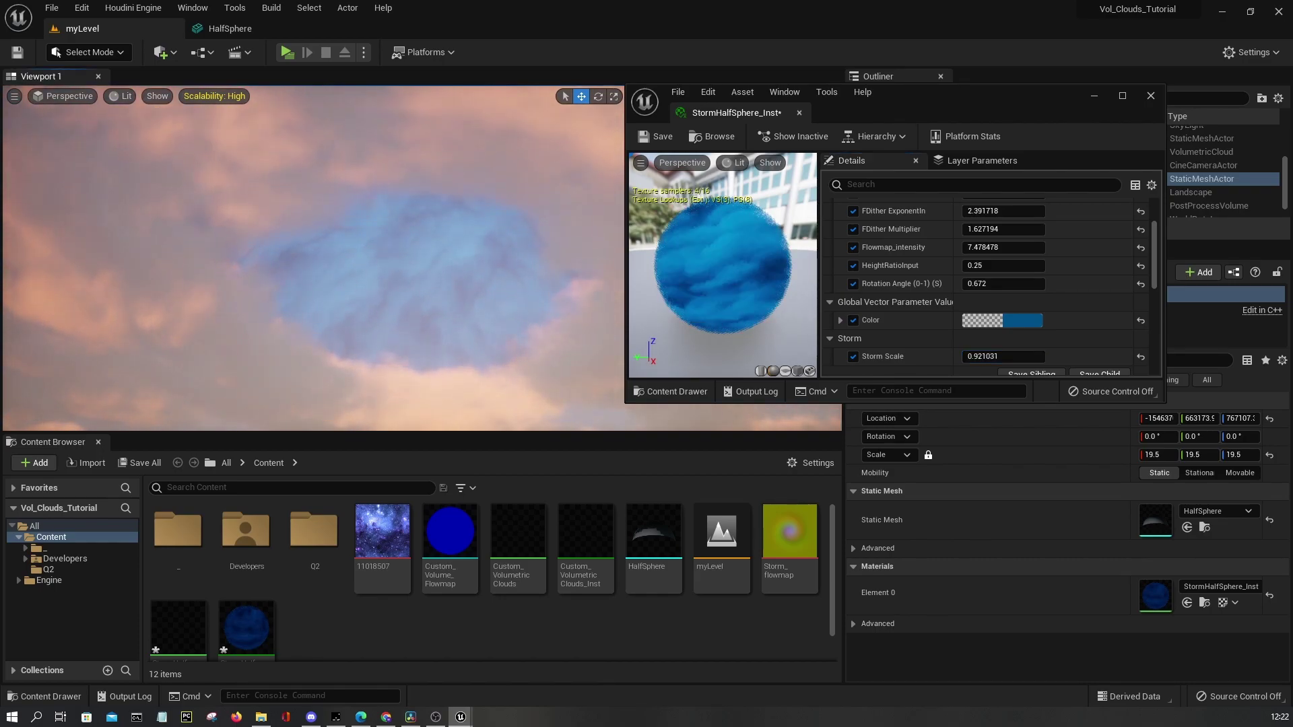
mouse_move(978, 248)
left_mouse_down()
mouse_move(1017, 248)
mouse_move(988, 247)
left_mouse_up()
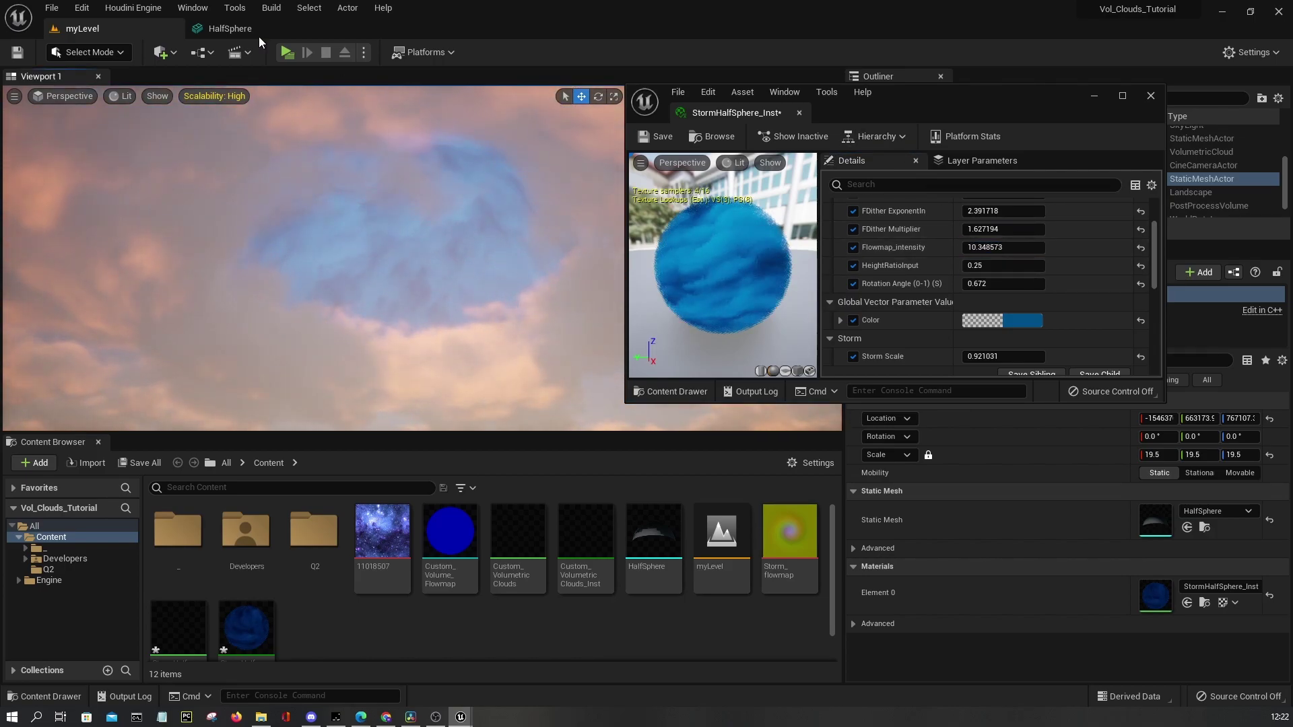
Open the instance's parent material StormHalfSphere and maximize its editor window
scroll(1013, 297, "down", 4)
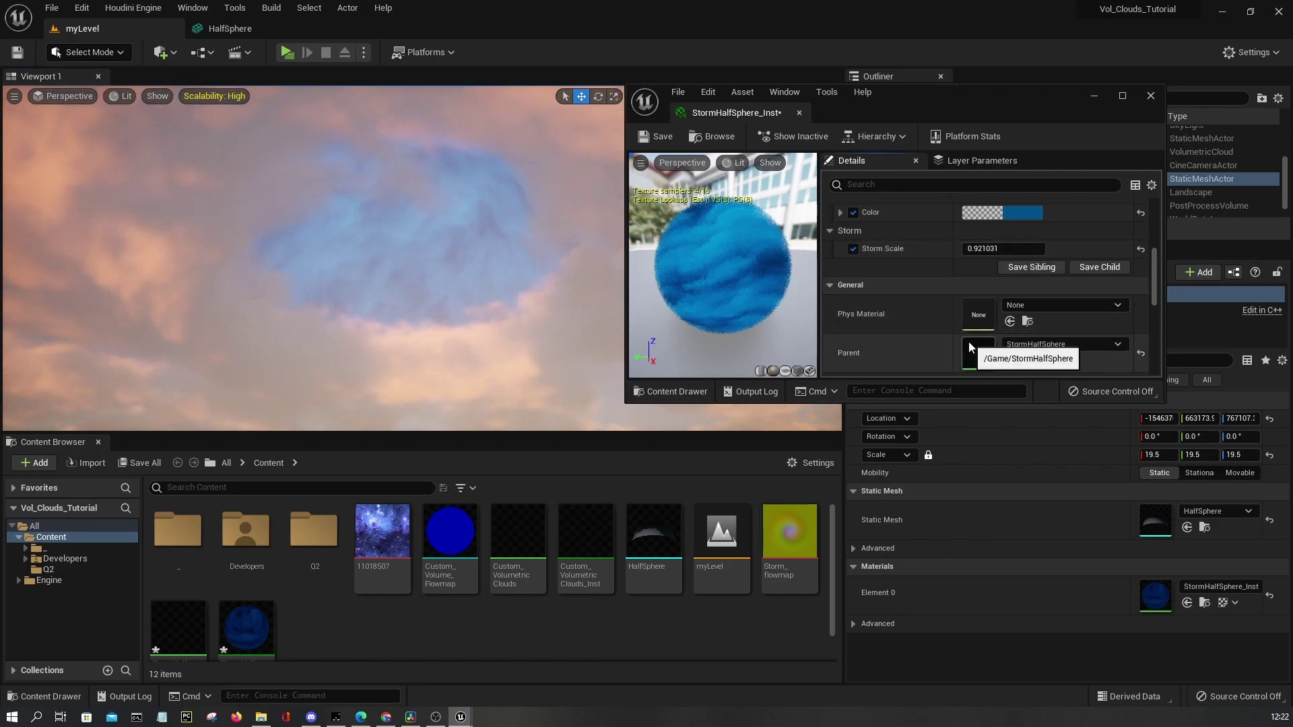
double_click(969, 346)
double_click(980, 99)
Rearrange the Color, Saturate and Multiply nodes that follow the FlowMaps and Mask (G) nodes
right_click_drag(569, 308, 1073, 322)
scroll(751, 336, "down", 3)
right_click_drag(471, 270, 918, 373)
right_click_drag(584, 285, 789, 337)
scroll(790, 337, "up", 2)
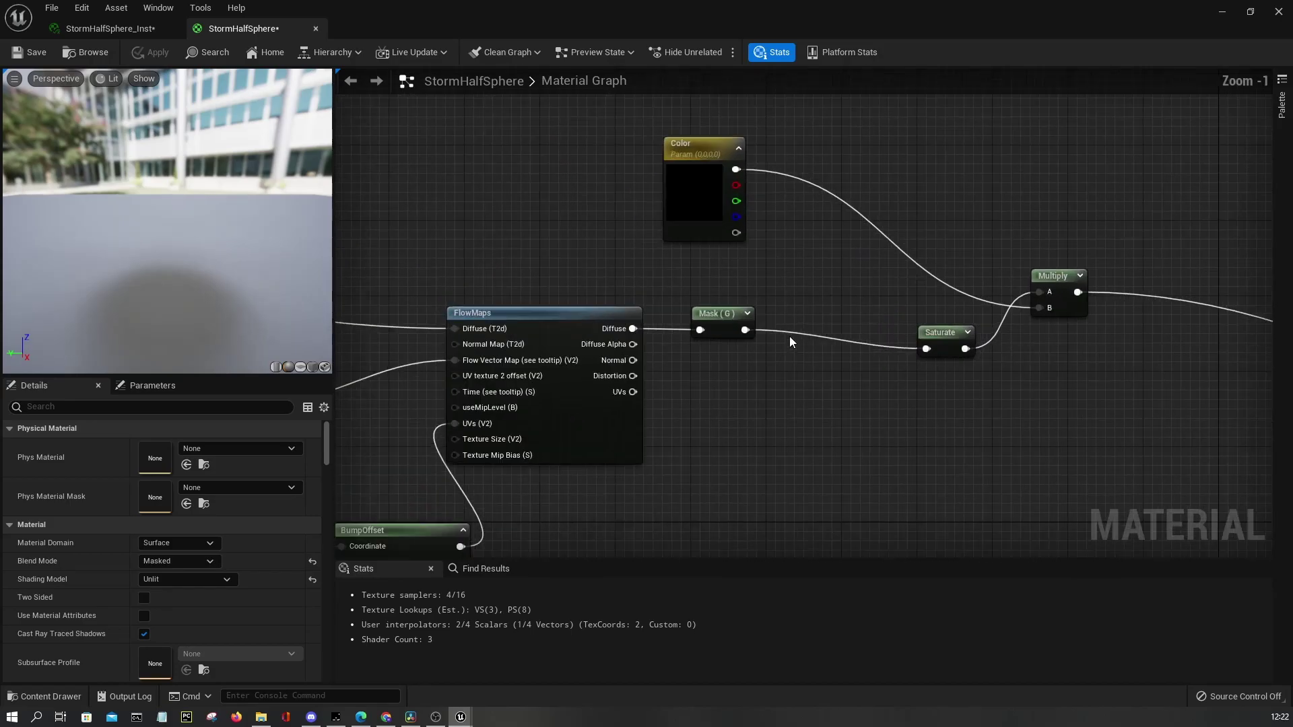
left_click_drag(934, 343, 868, 323)
left_click(813, 363)
right_click_drag(655, 257, 494, 292)
left_click(532, 263)
left_click_drag(547, 263, 632, 217)
left_click_drag(911, 329, 923, 315)
left_click(823, 272)
Try adding a Multiply node beside Mask (G), delete it, and move the Saturate node farther from the mask
mouse_move(590, 367)
left_mouse_down()
mouse_move(594, 383)
mouse_move(545, 350)
mouse_move(596, 378)
left_mouse_up()
left_click(594, 403)
left_click(555, 393)
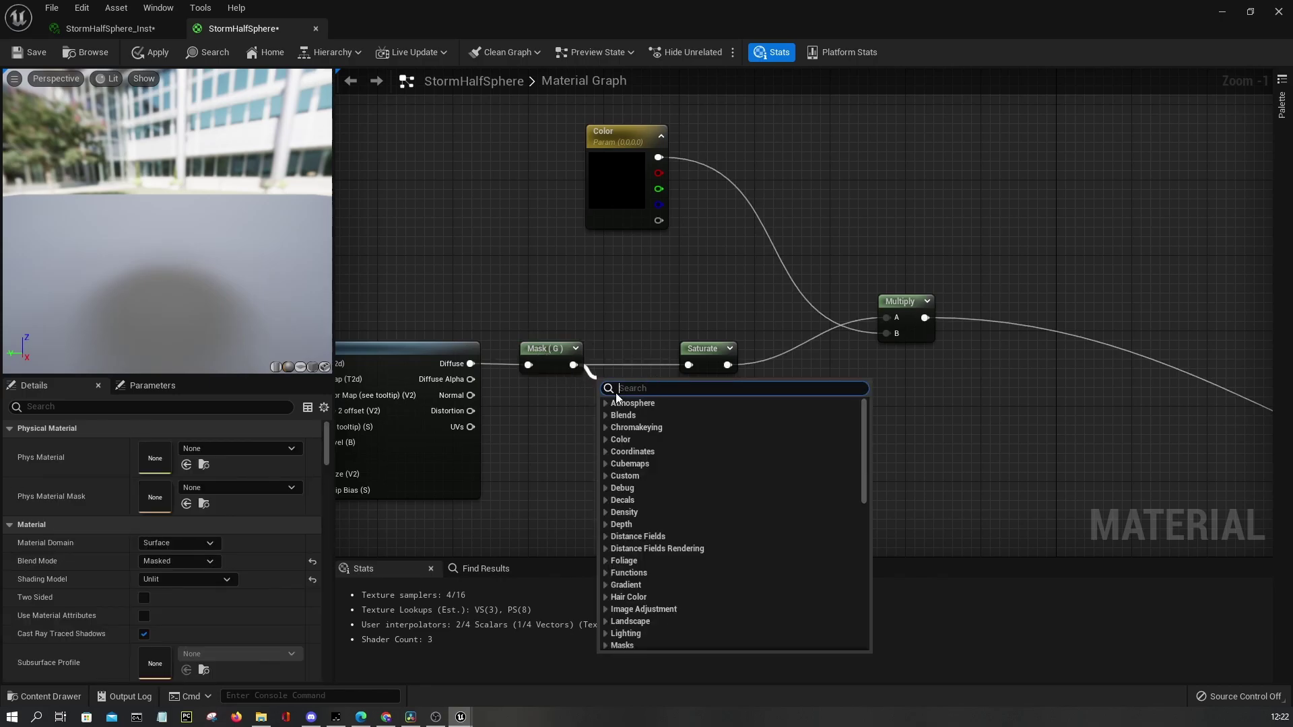
left_click(588, 374)
right_click(616, 403)
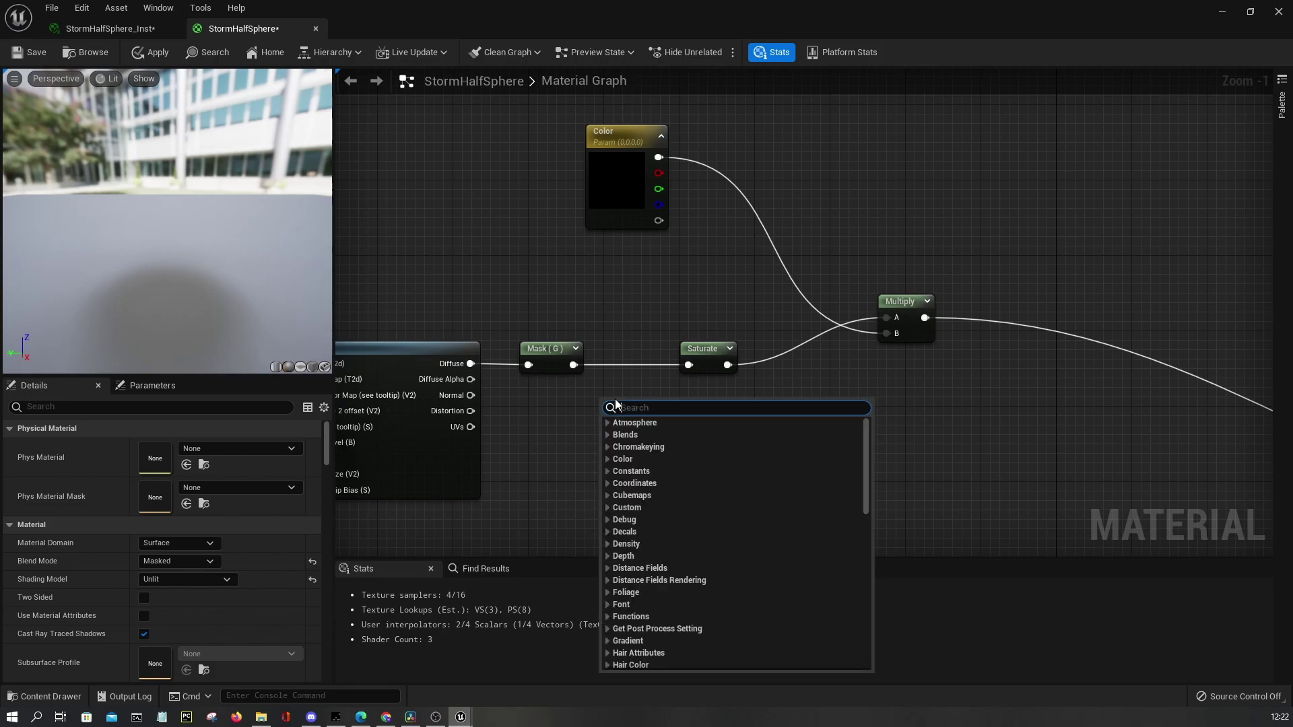
type("multiply")
key("Return")
left_click_drag(648, 414, 810, 357)
left_click(637, 377)
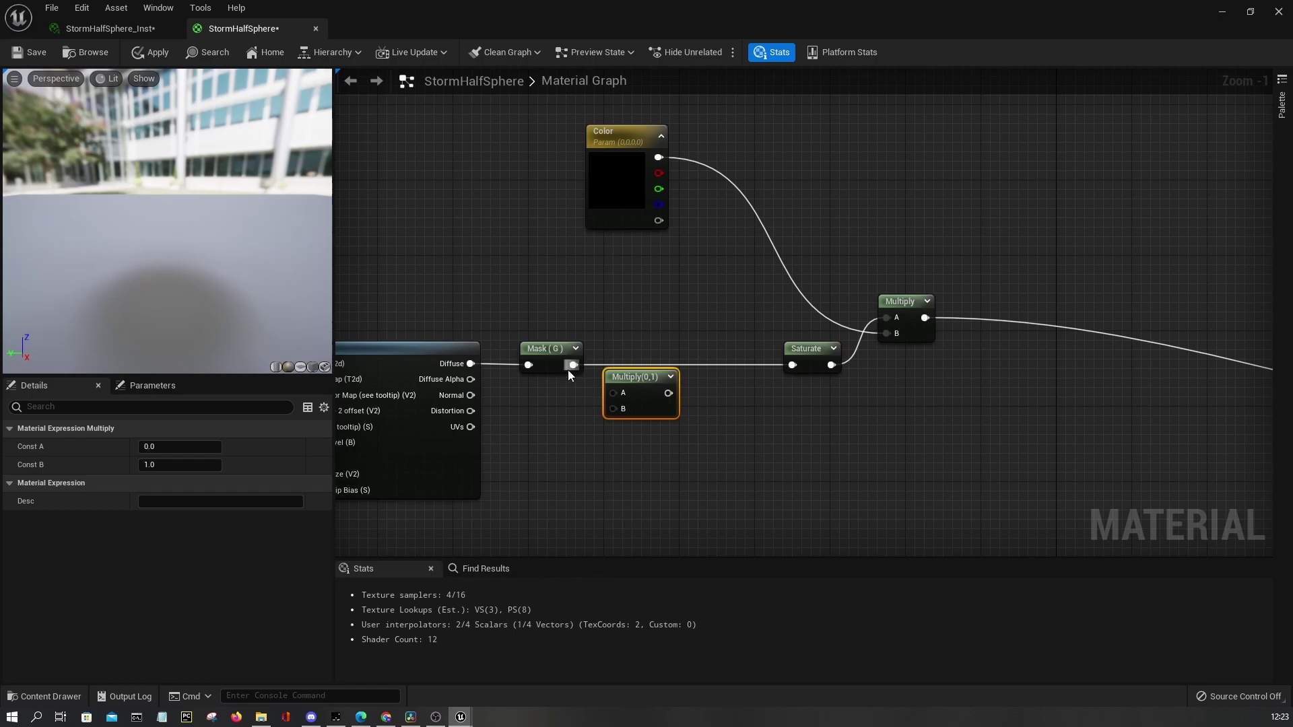
key("Delete")
Add a Power node with its Base fed by the Mask (G) output
left_click_drag(573, 364, 643, 401)
type("power")
key("Return")
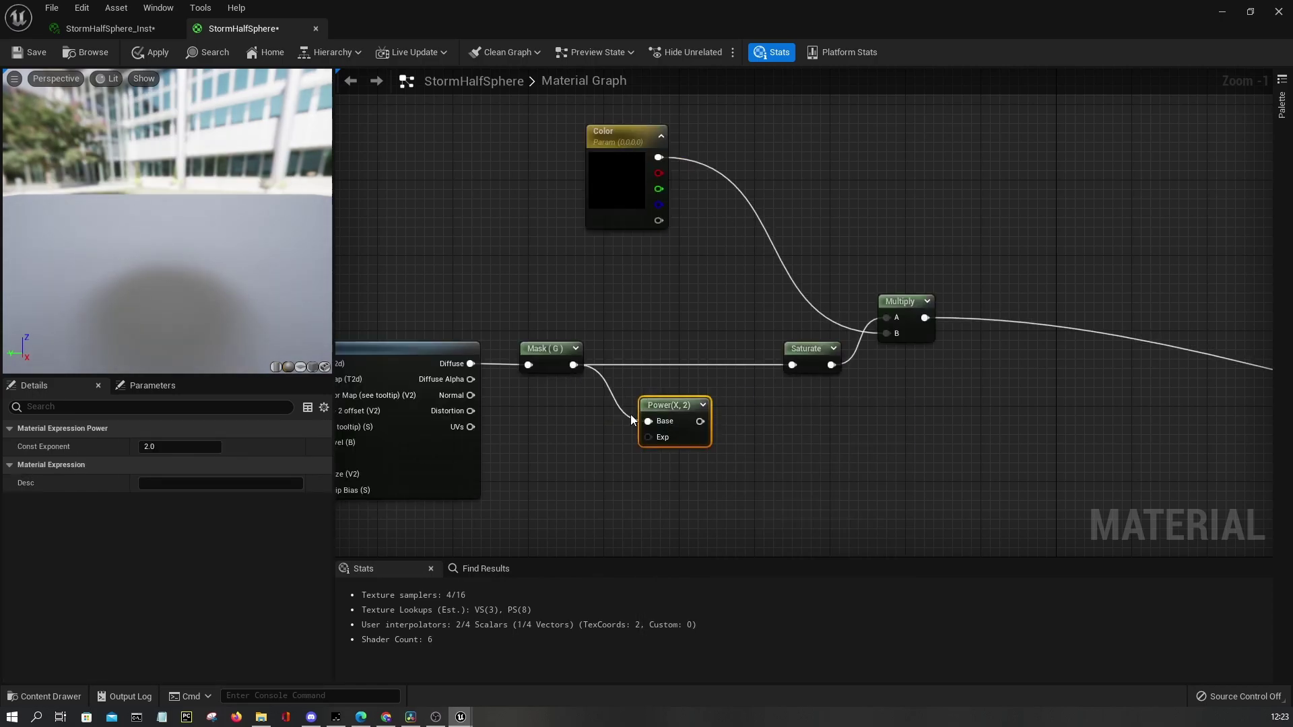
Promote the Power node's Exp input to a parameter named Clouds01 Contrast and place it beside the node
right_click(648, 436)
left_click(708, 251)
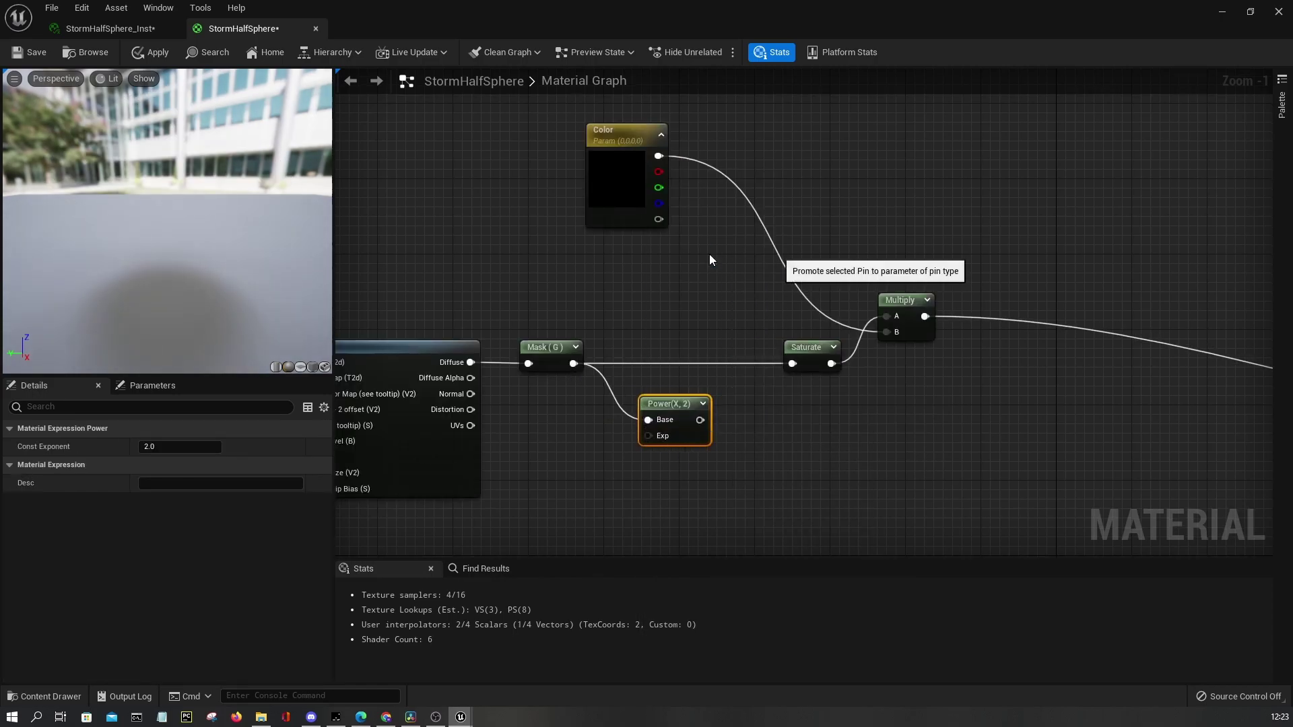
type("Clouds01 Contrast")
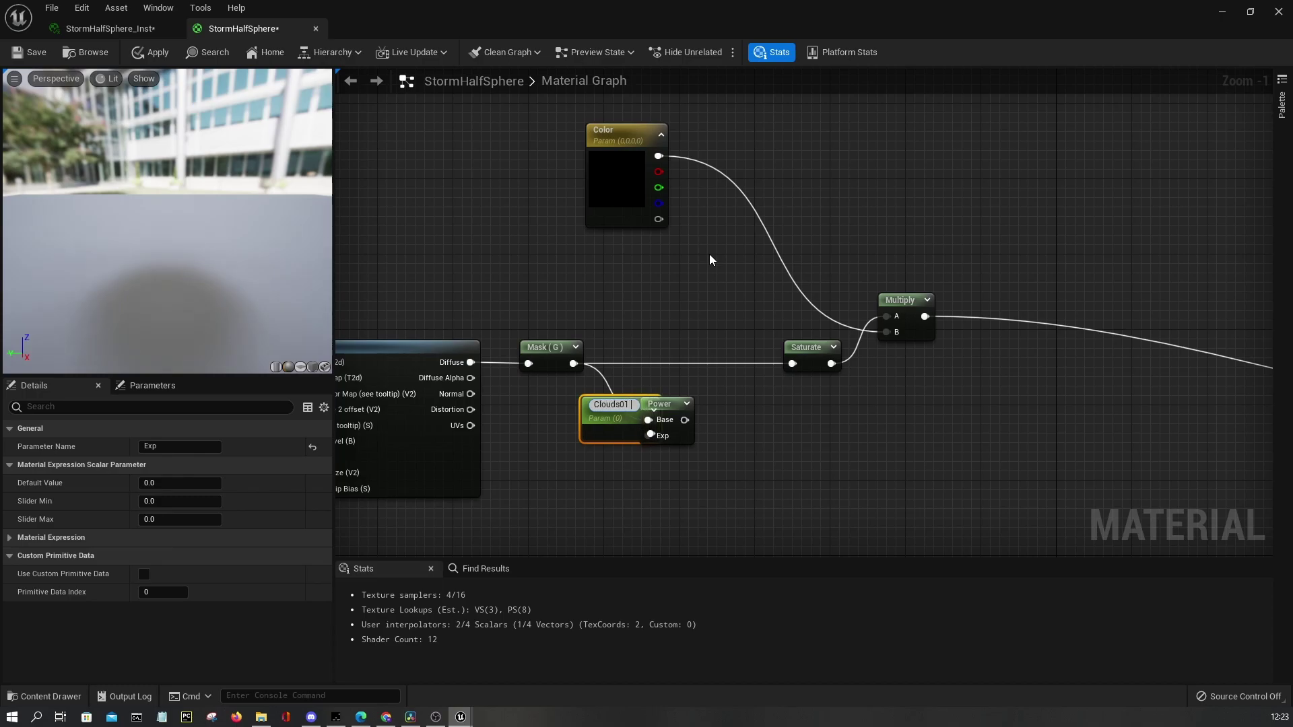
key("Return")
left_click_drag(610, 435, 542, 480)
Rename the Color vector parameter to Cloud01 Color
left_click(594, 169)
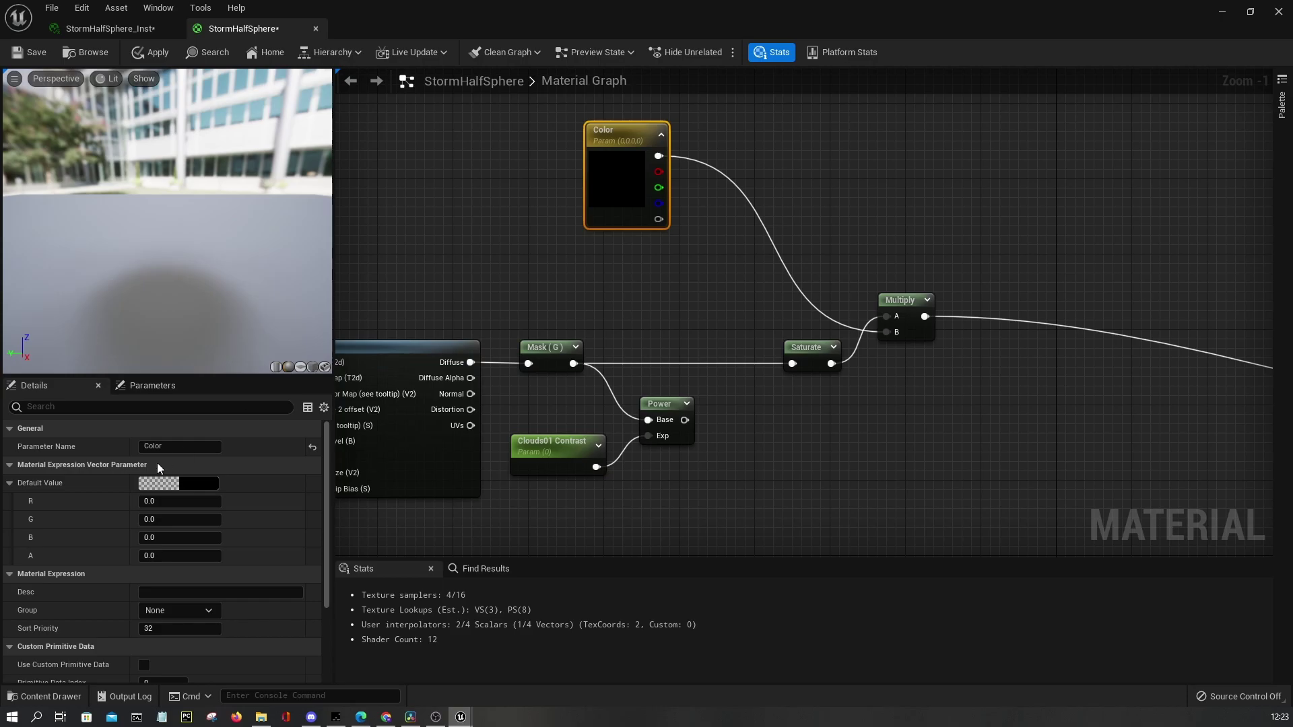
left_click(184, 446)
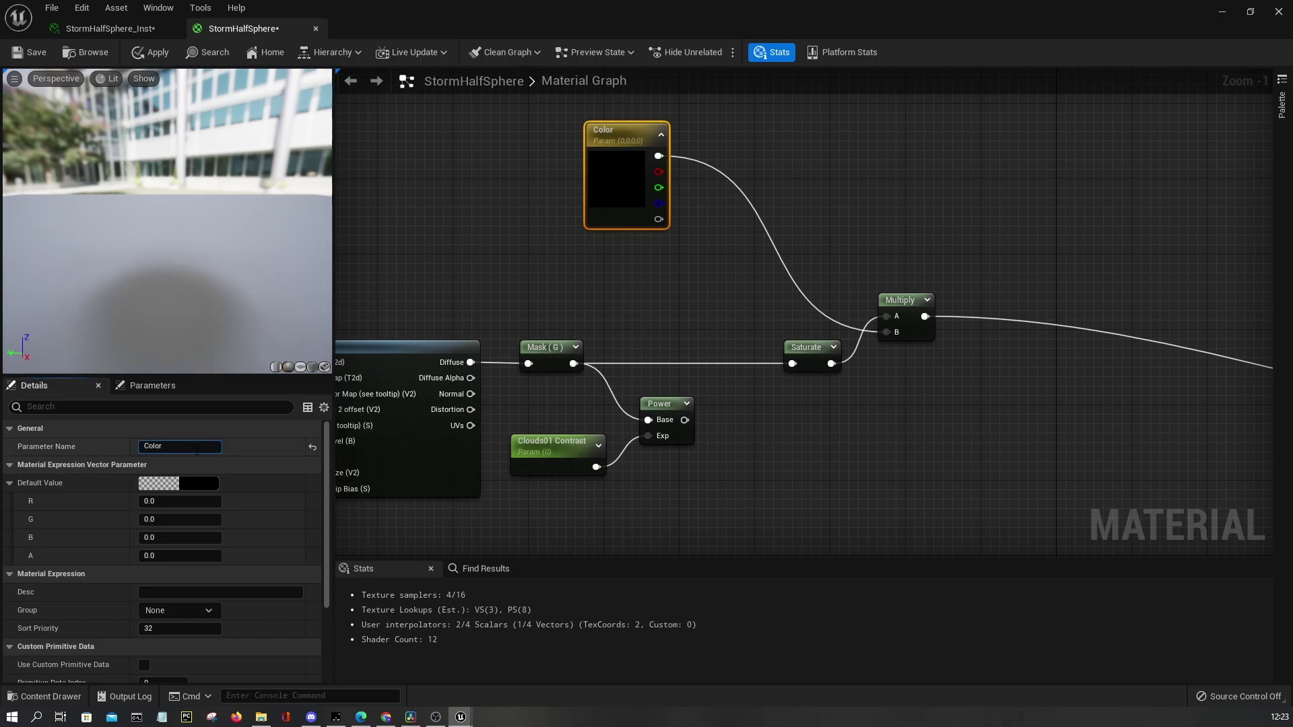
type("Cloud01")
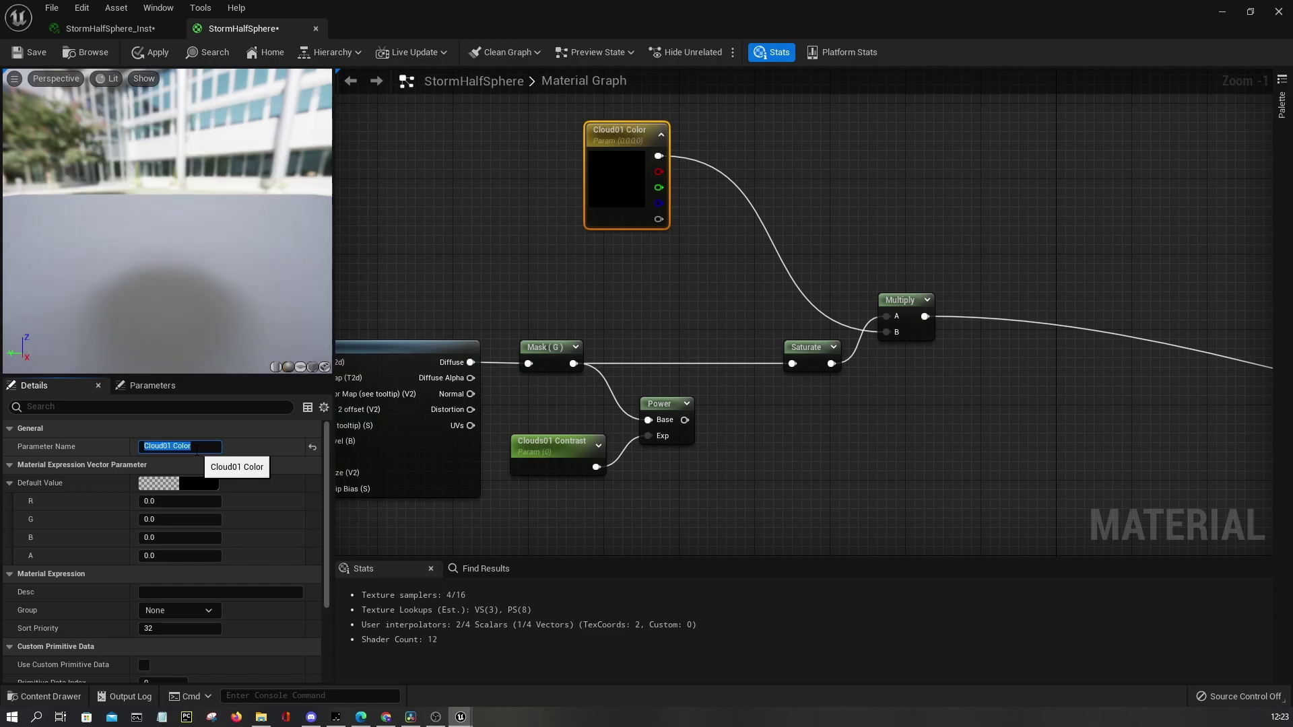
Connect the Power output to Saturate and move Power with its contrast parameter between Mask (G) and Saturate
left_click_drag(684, 419, 792, 364)
left_click_drag(559, 503, 660, 409)
left_click_drag(664, 405, 705, 358)
left_click(638, 455)
Duplicate the Clouds01 Contrast, Power and Saturate nodes and place the copies below the originals
left_click_drag(634, 457, 801, 357)
key("ctrl+d")
left_click_drag(783, 450, 707, 450)
Rename the duplicated contrast parameter to Clouds02 Contrast and connect Mask (G) to the duplicated Power node's Base
left_click(606, 491)
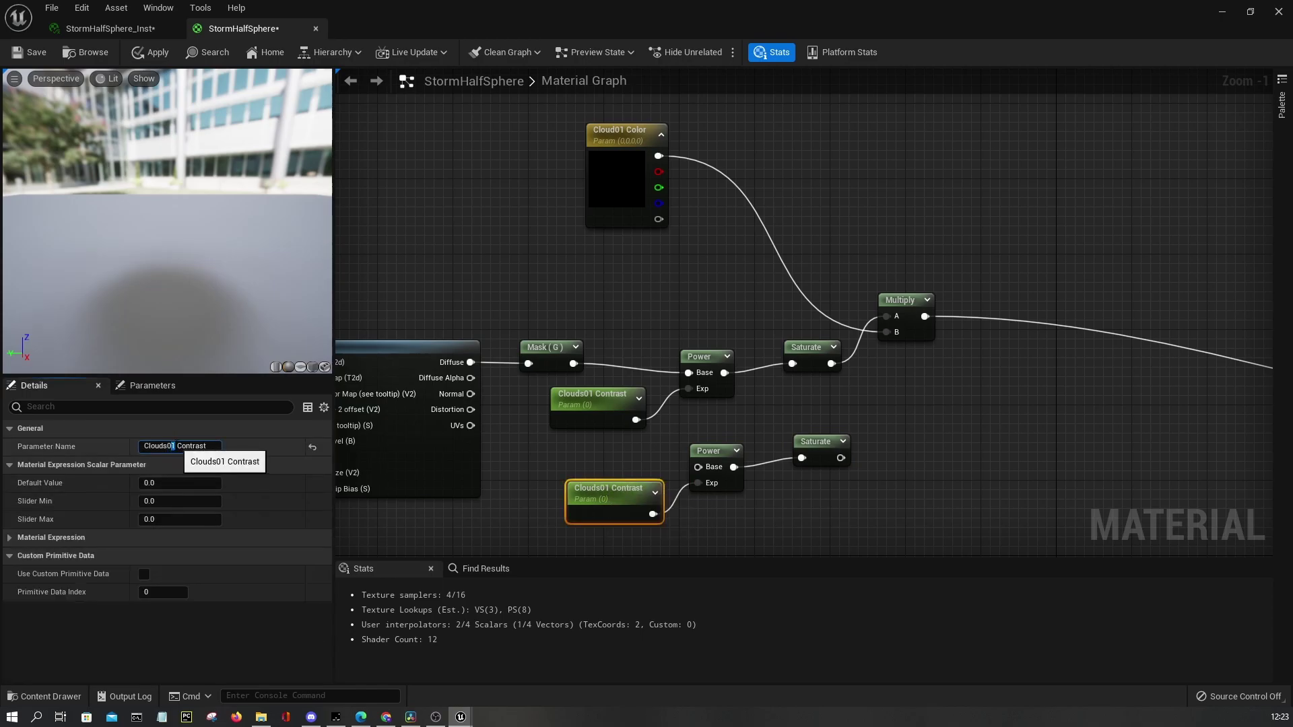
left_click_drag(698, 467, 573, 364)
left_click_drag(637, 516, 620, 507)
Copy the Cloud01 Color parameter below the second Power and Saturate branch and rename the copy to Cloud02 Color
left_click(627, 217)
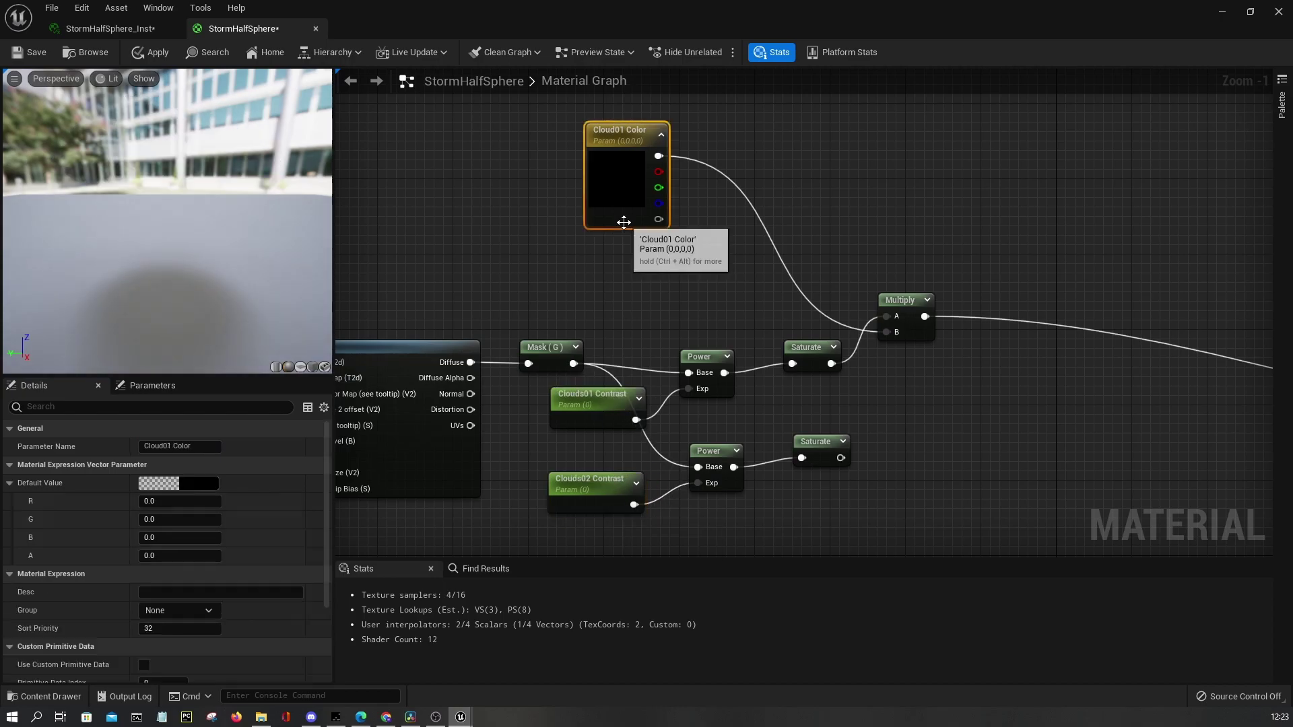
key("ctrl+c")
right_click_drag(652, 254, 606, 205)
left_click(673, 523)
key("ctrl+v")
right_click_drag(672, 523, 668, 376)
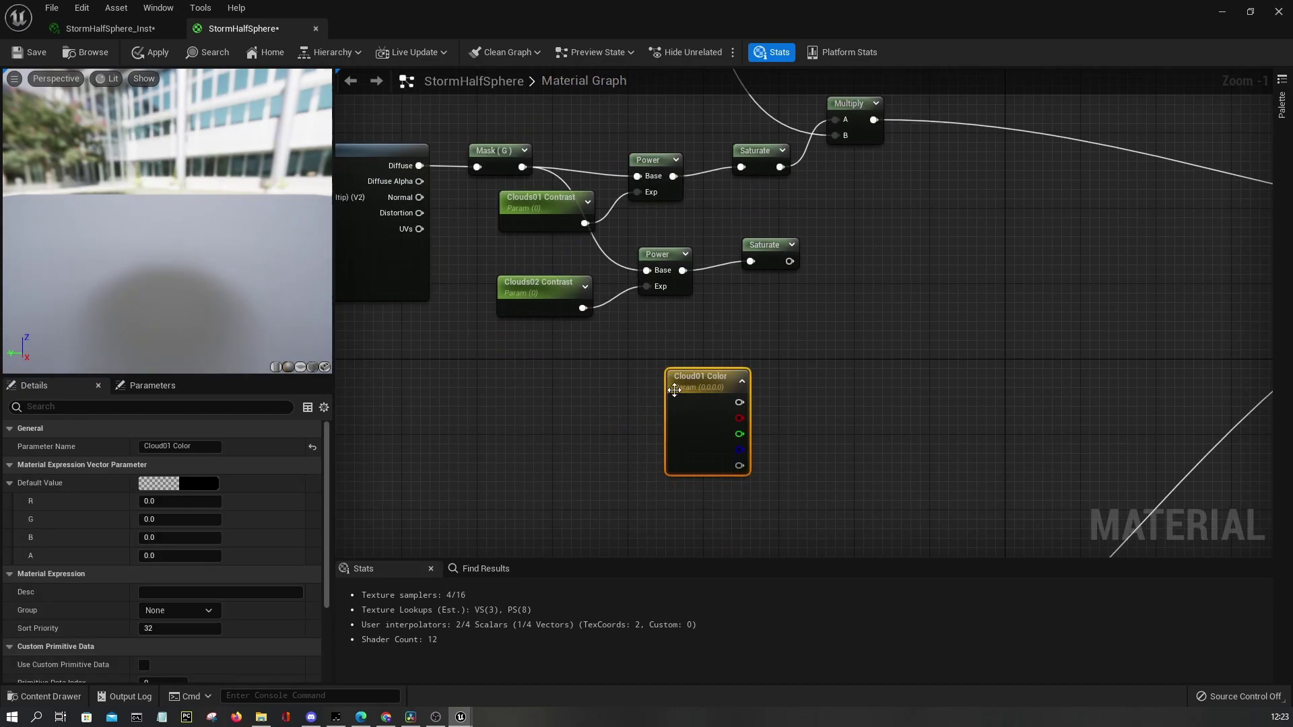
type("2")
left_click(767, 314)
right_click_drag(766, 314, 684, 371)
left_click_drag(642, 491, 657, 462)
right_click_drag(537, 390, 831, 349)
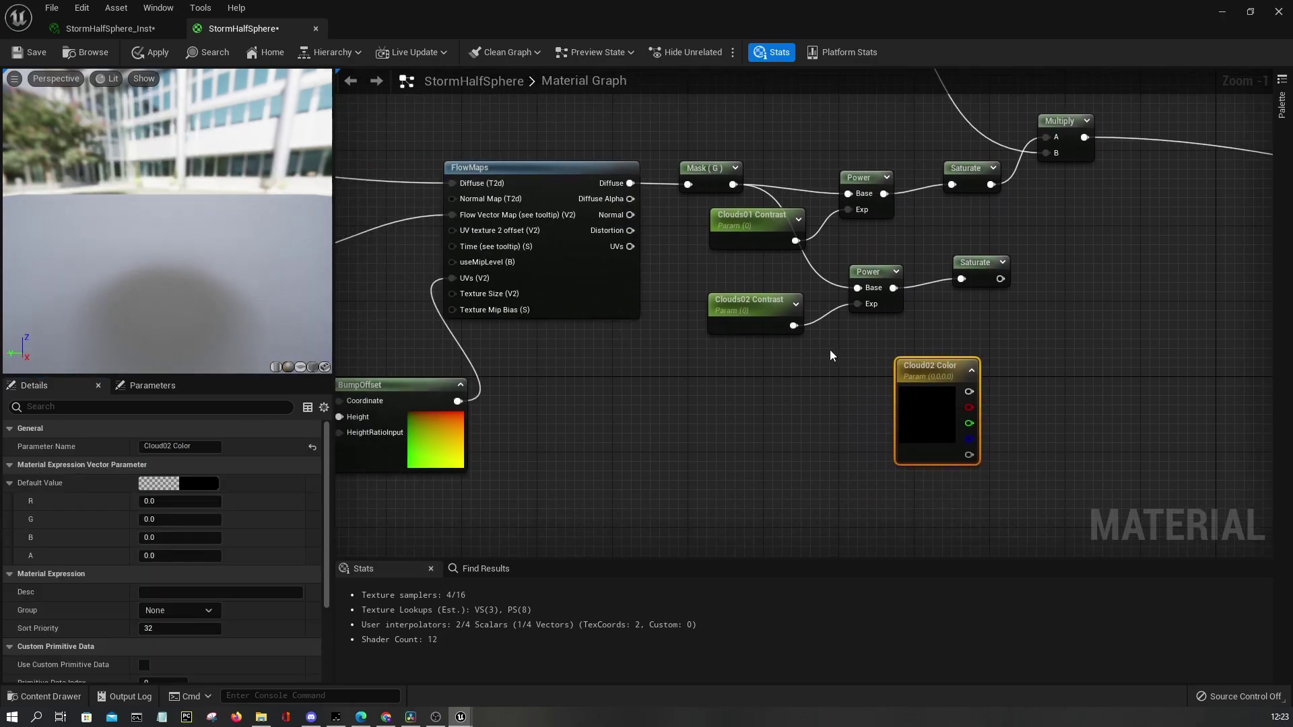
scroll(830, 349, "down", 6)
right_click_drag(408, 462, 552, 394)
scroll(724, 361, "up", 5)
scroll(703, 396, "down", 1)
left_click(484, 371)
left_click(720, 328, "ctrl")
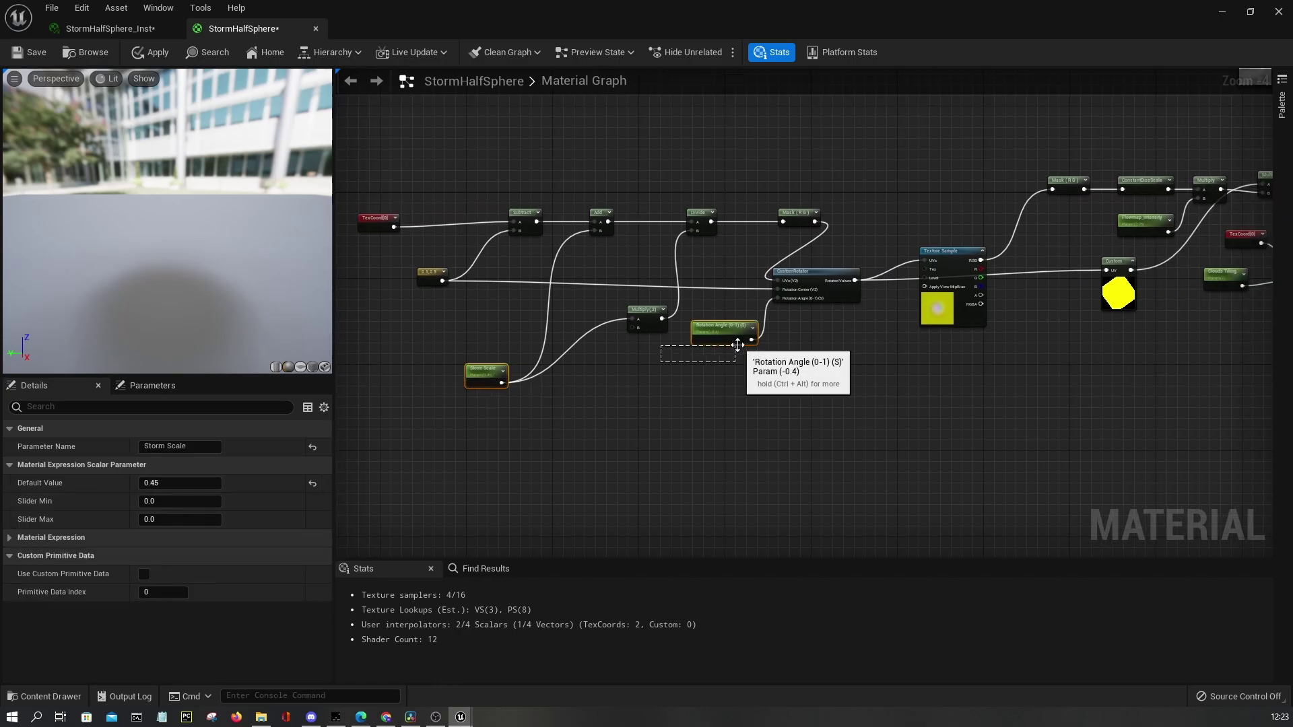
right_click_drag(1171, 201, 890, 223)
scroll(891, 223, "up", 3)
right_click_drag(802, 270, 720, 341)
scroll(759, 293, "down", 3)
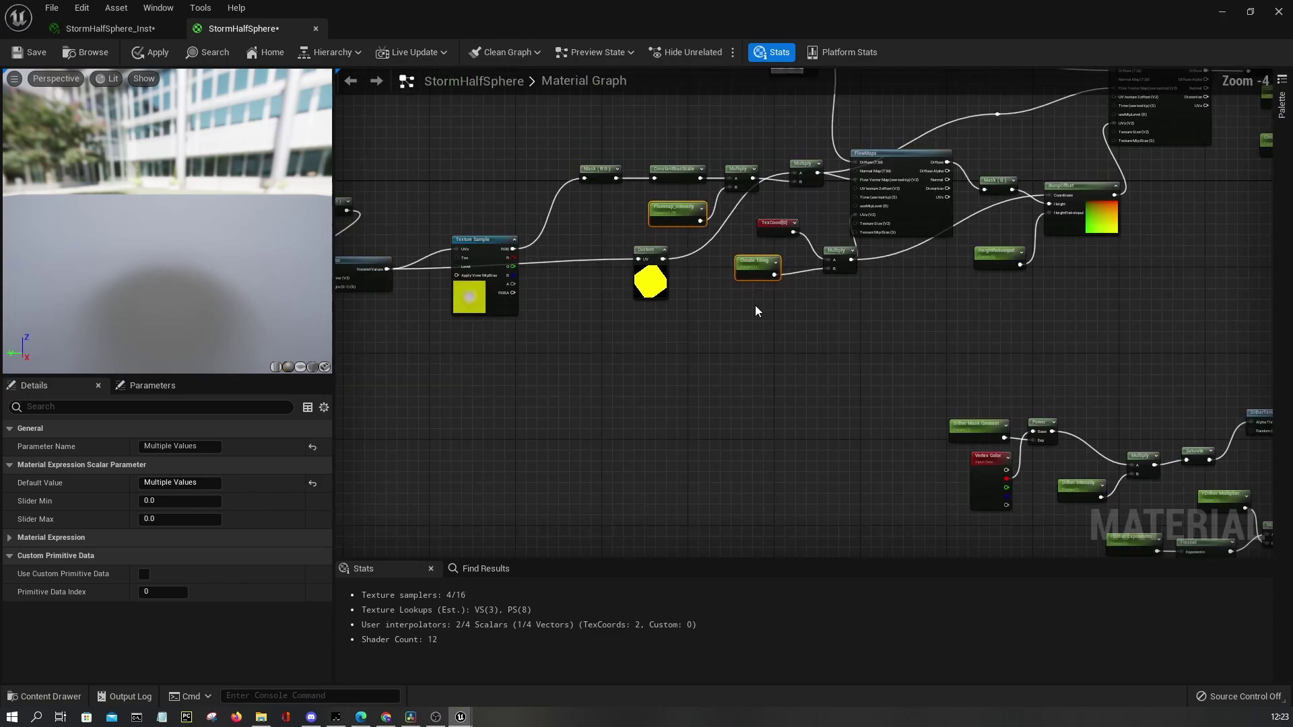
Assign the Storm Scale, Rotation Angle (0-1) (S) and Flowmap_Intensity parameters to a new parameter group named Flowmap
right_click_drag(714, 399, 641, 452)
left_click(438, 455)
left_click(394, 444)
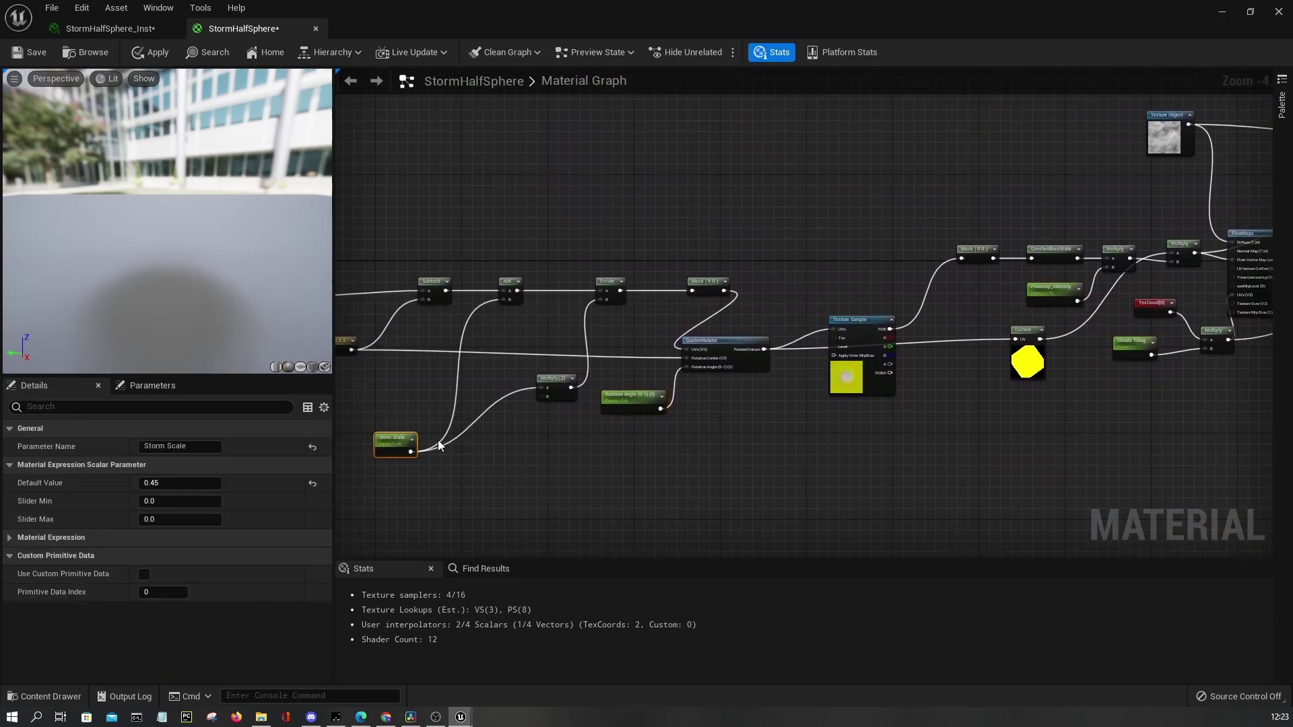
scroll(880, 372, "up", 2)
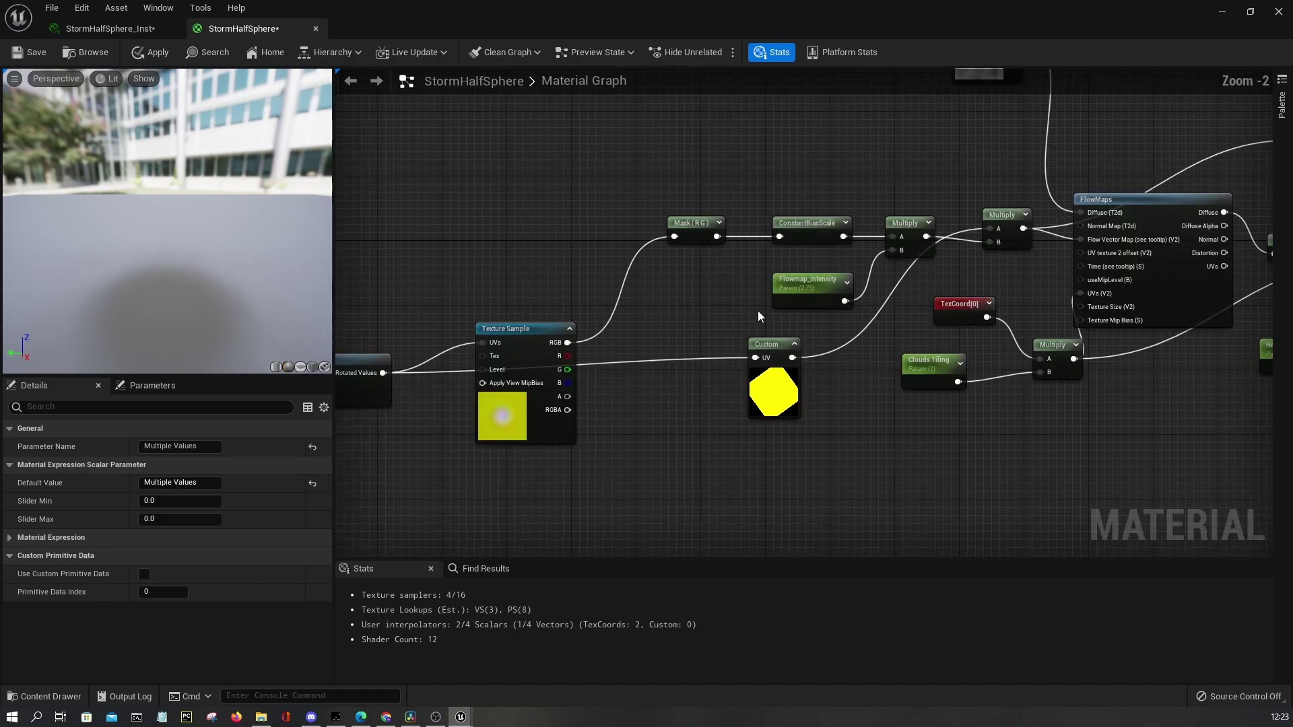
right_click_drag(922, 435, 1023, 408)
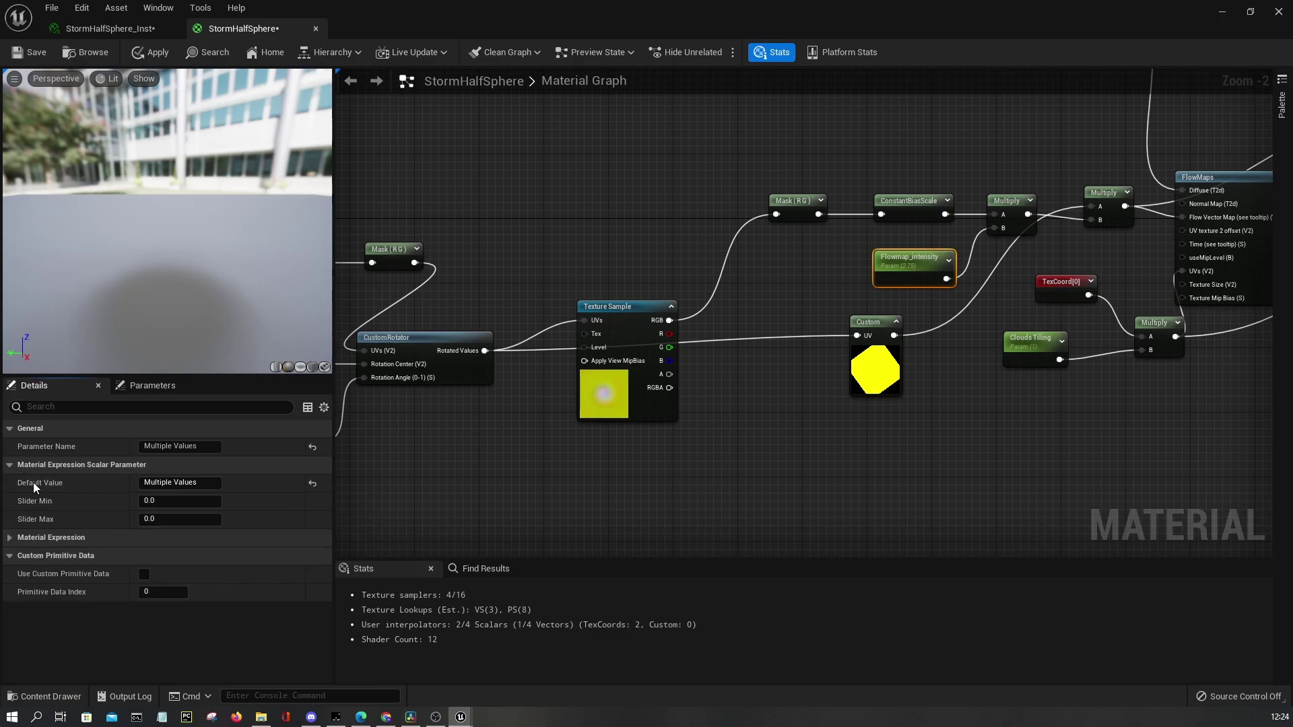
left_click(13, 557)
left_click(15, 539)
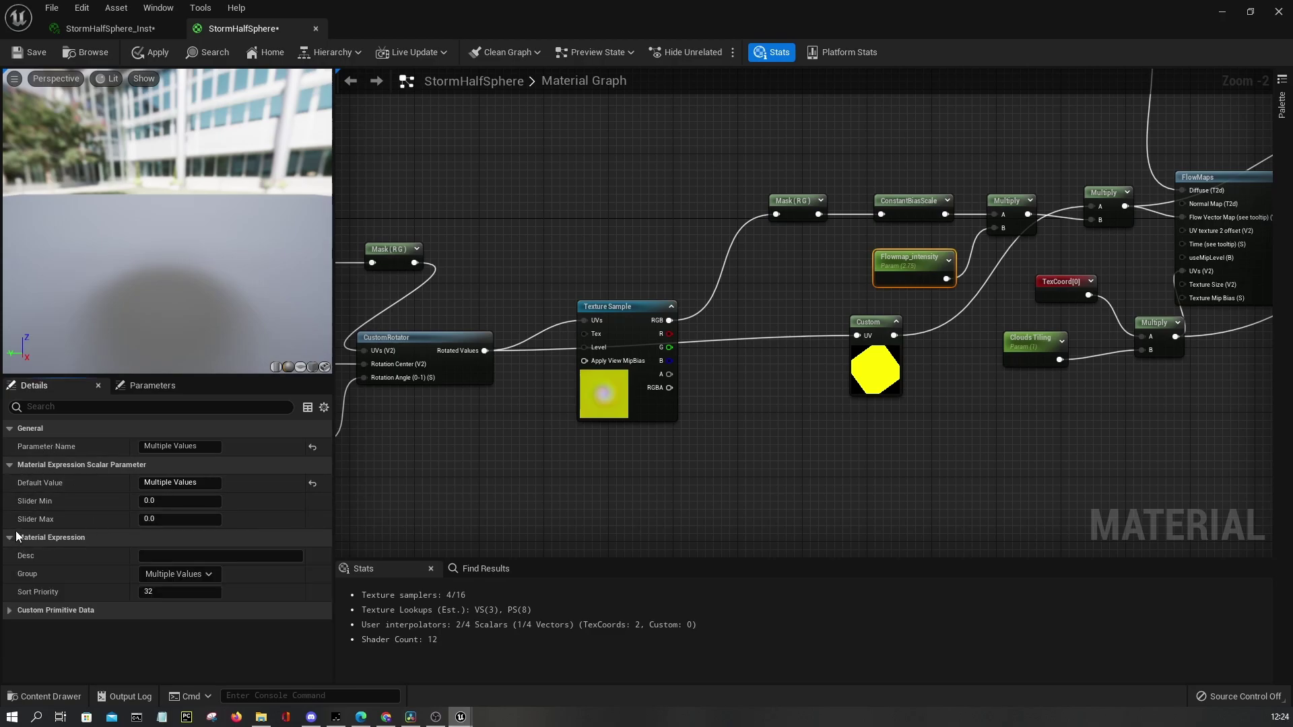
right_click_drag(702, 397, 1286, 340)
right_click_drag(1056, 556, 322, 580)
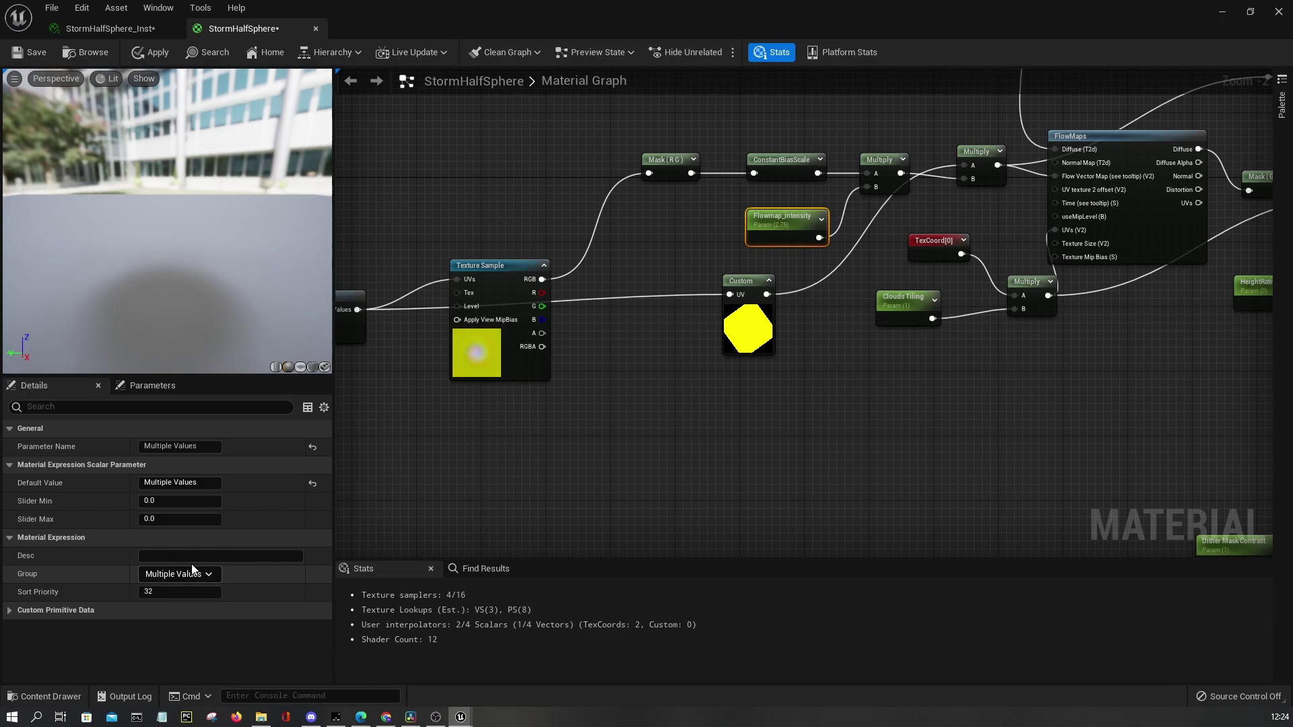
type("Flowmap")
key("Return")
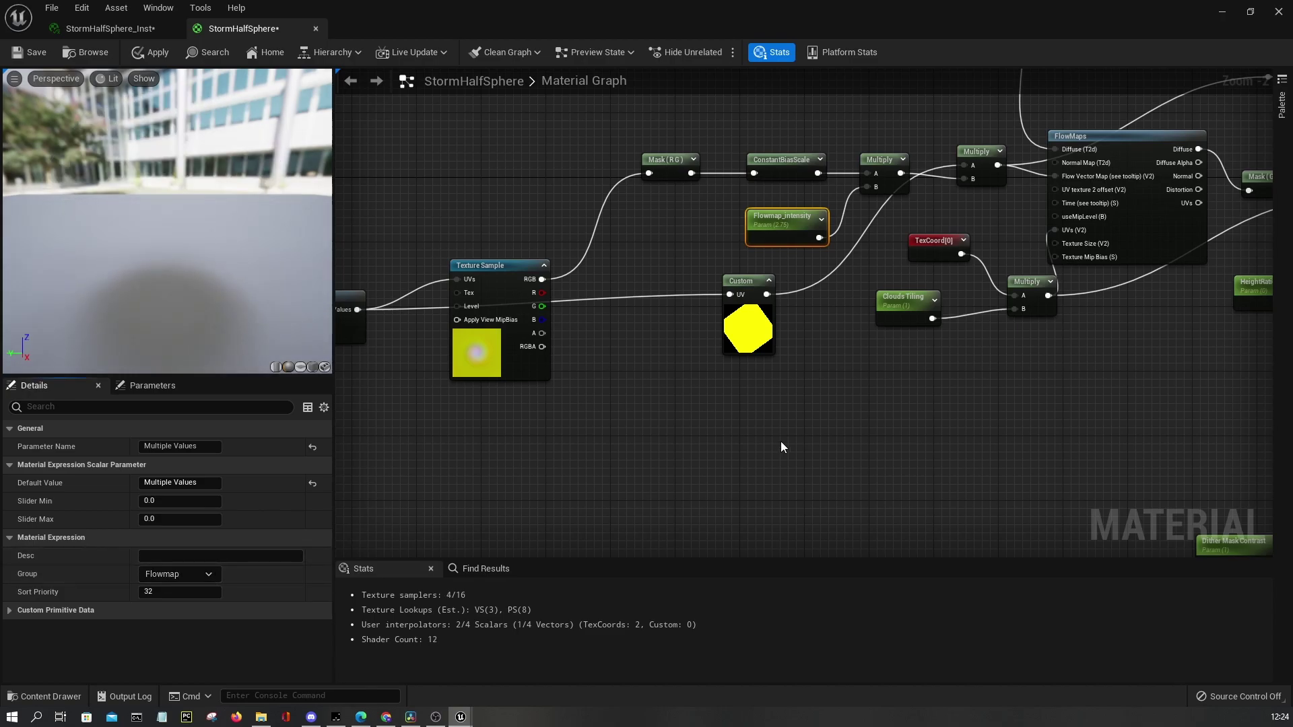
Assign Clouds Tiling, HeightRatioInput, Clouds01 Contrast and Clouds02 Contrast to a new parameter group named Clouds
left_click(781, 445)
right_click_drag(899, 404, 610, 378)
left_click(590, 316)
right_click_drag(801, 292, 676, 422)
scroll(808, 423, "down", 1)
right_click_drag(808, 424, 705, 454)
scroll(789, 319, "down", 2)
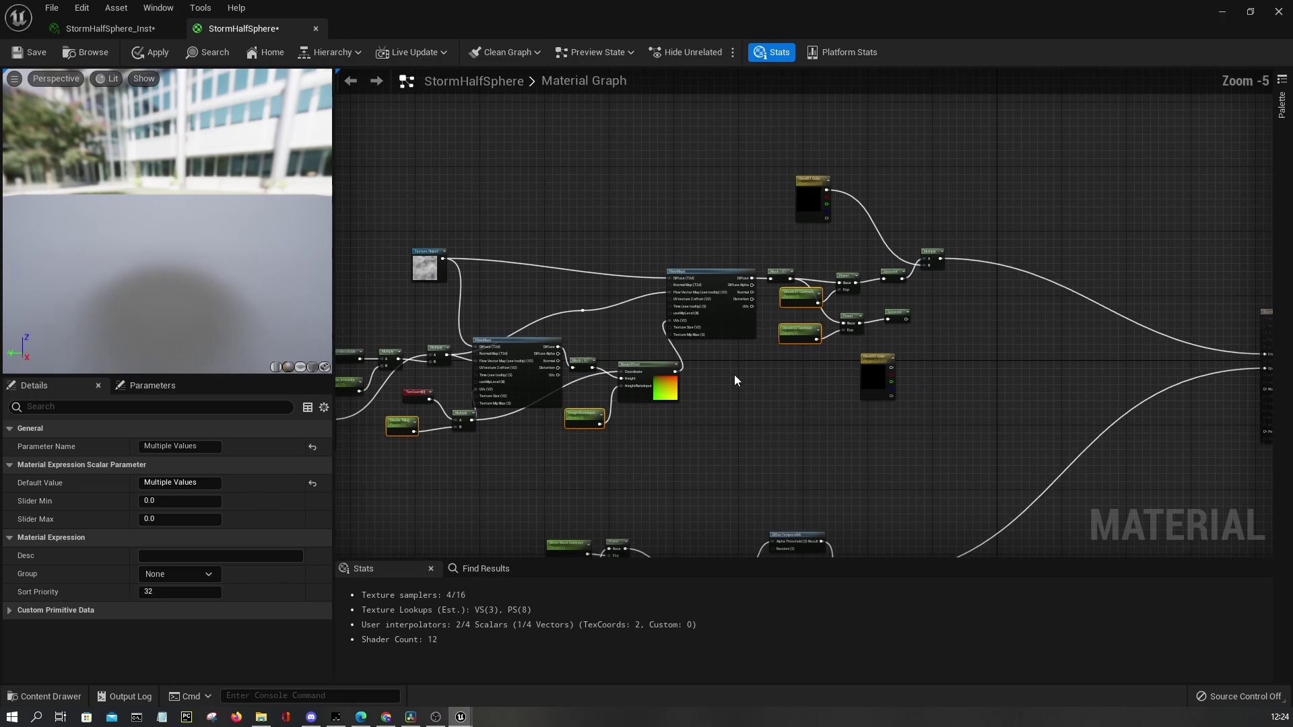
left_click(169, 574)
type("Clouds")
key("Return")
Assign the Cloud01 Color and Cloud02 Color parameters to the Clouds group
left_click(876, 377)
left_click(811, 199, "ctrl")
left_click(209, 614)
left_click(182, 631)
Assign Dither Mask Contrast, Dither Intensity, FDither Multiplier and FDither ExponentIn to a parameter group named BgBlend
right_click_drag(734, 519, 750, 312)
scroll(750, 312, "up", 4)
right_click_drag(718, 439, 670, 407)
left_click(529, 249)
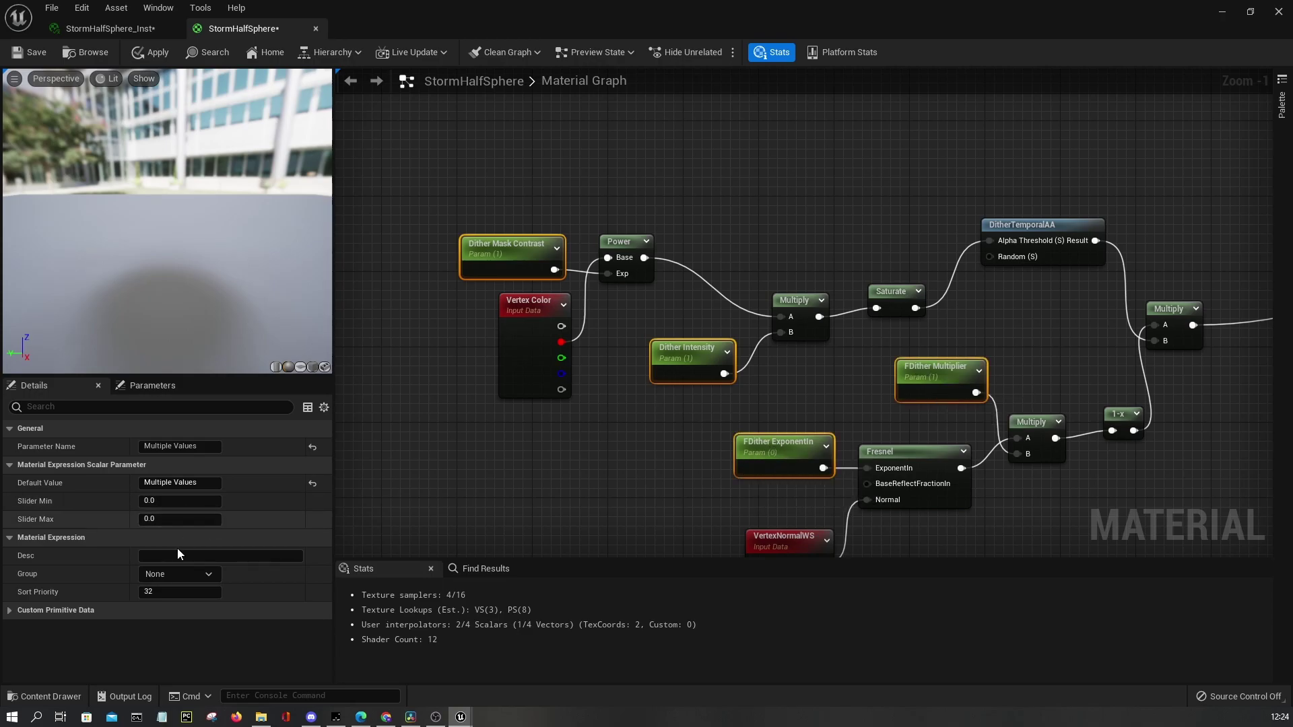
key("BackSpace")
type("BgBlend")
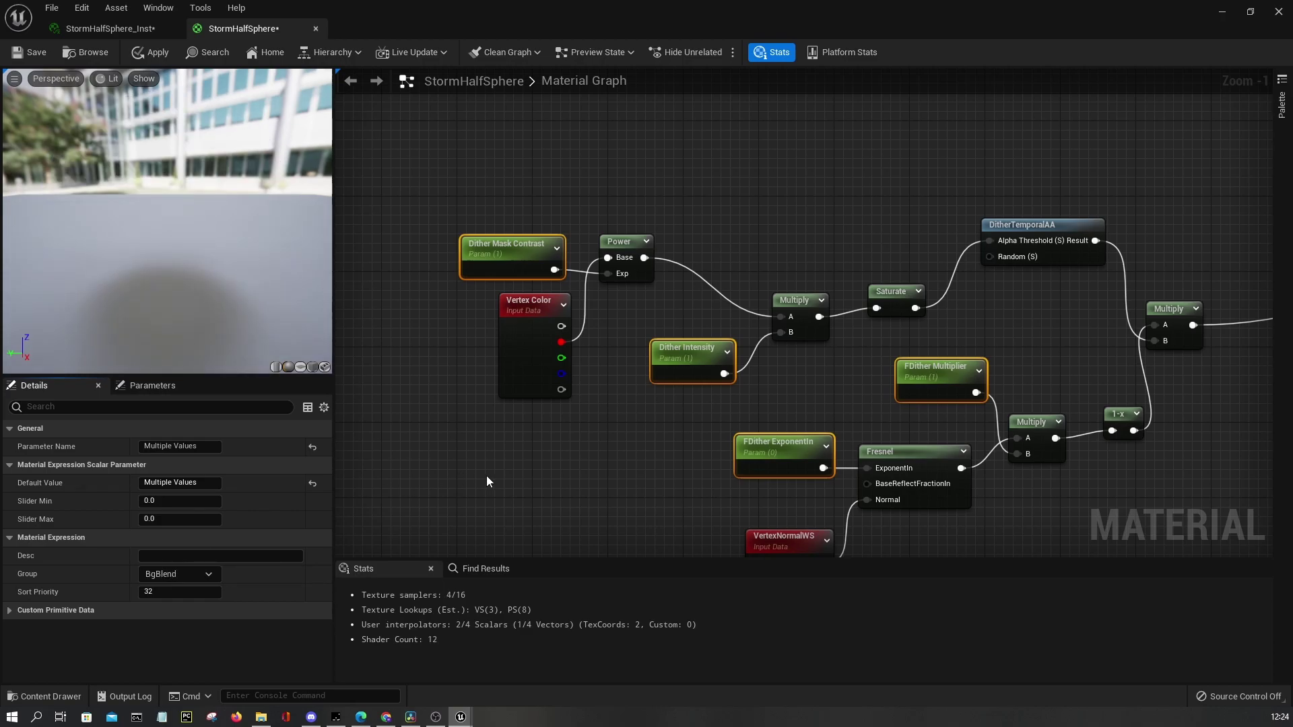
Change the group of the four dither parameters to Dithering
left_click(579, 475)
scroll(596, 479, "down", 3)
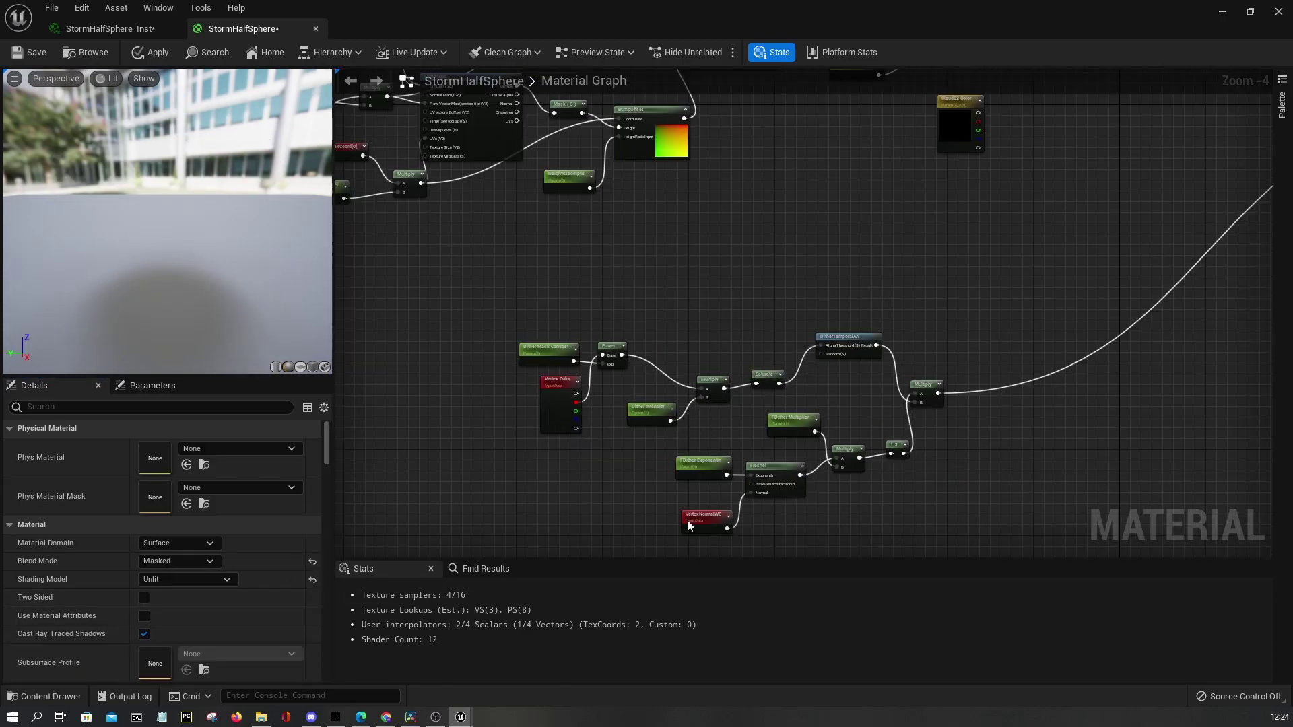
left_click(700, 464)
left_click(790, 421, "ctrl")
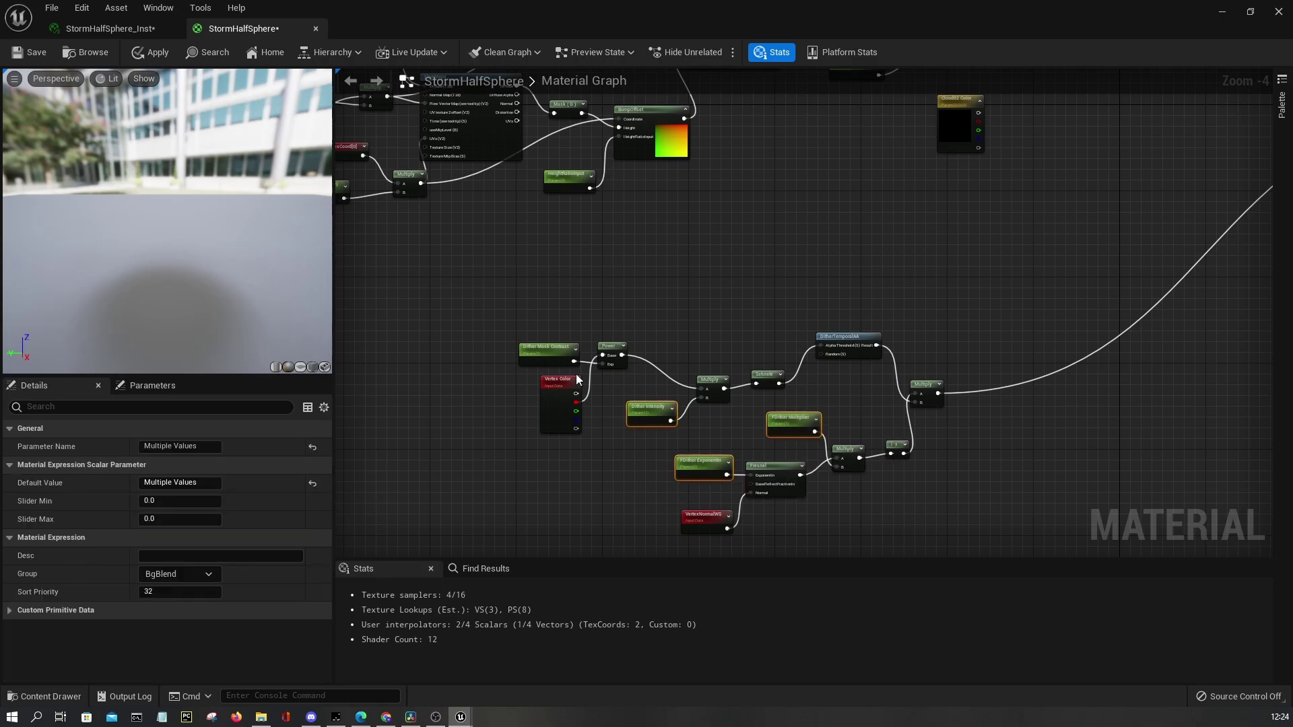
type("Dithering")
Duplicate the clouds Multiply node and feed the copy with the lower Saturate in A and Cloud02 Color in B
right_click_drag(821, 253, 839, 430)
scroll(938, 176, "up", 3)
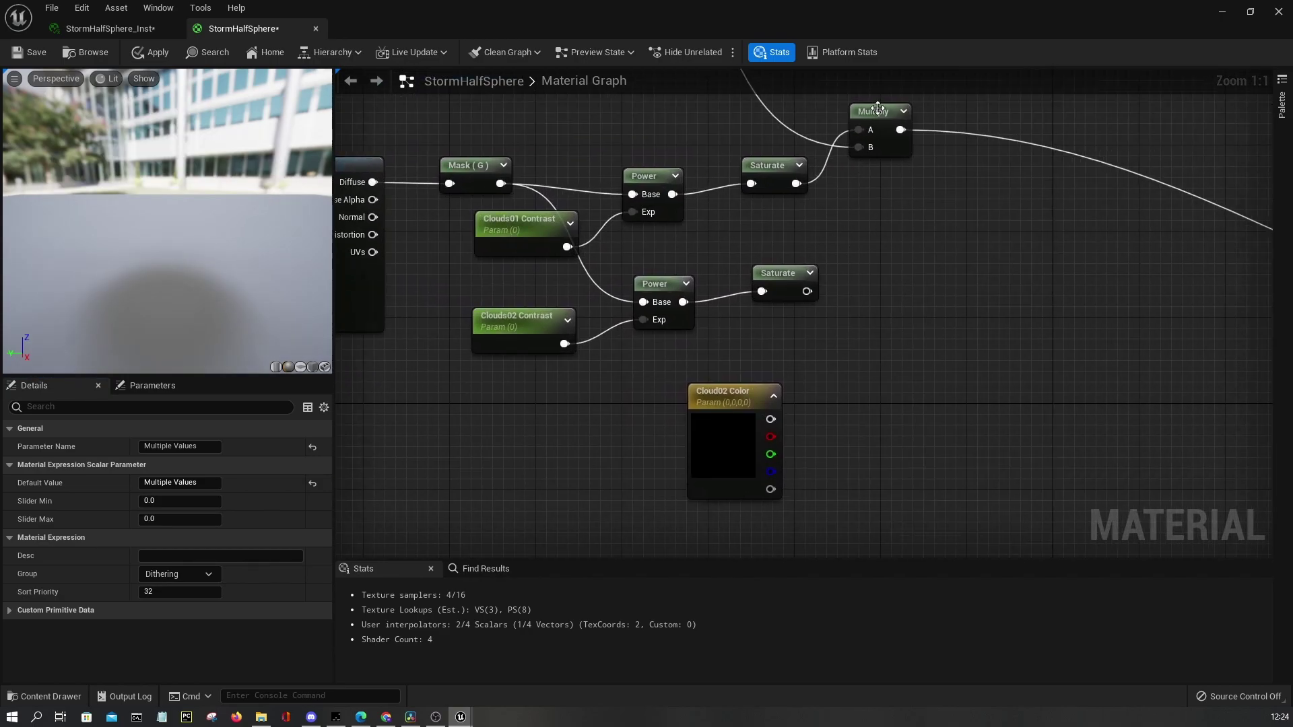
left_click(878, 110)
key("ctrl+d")
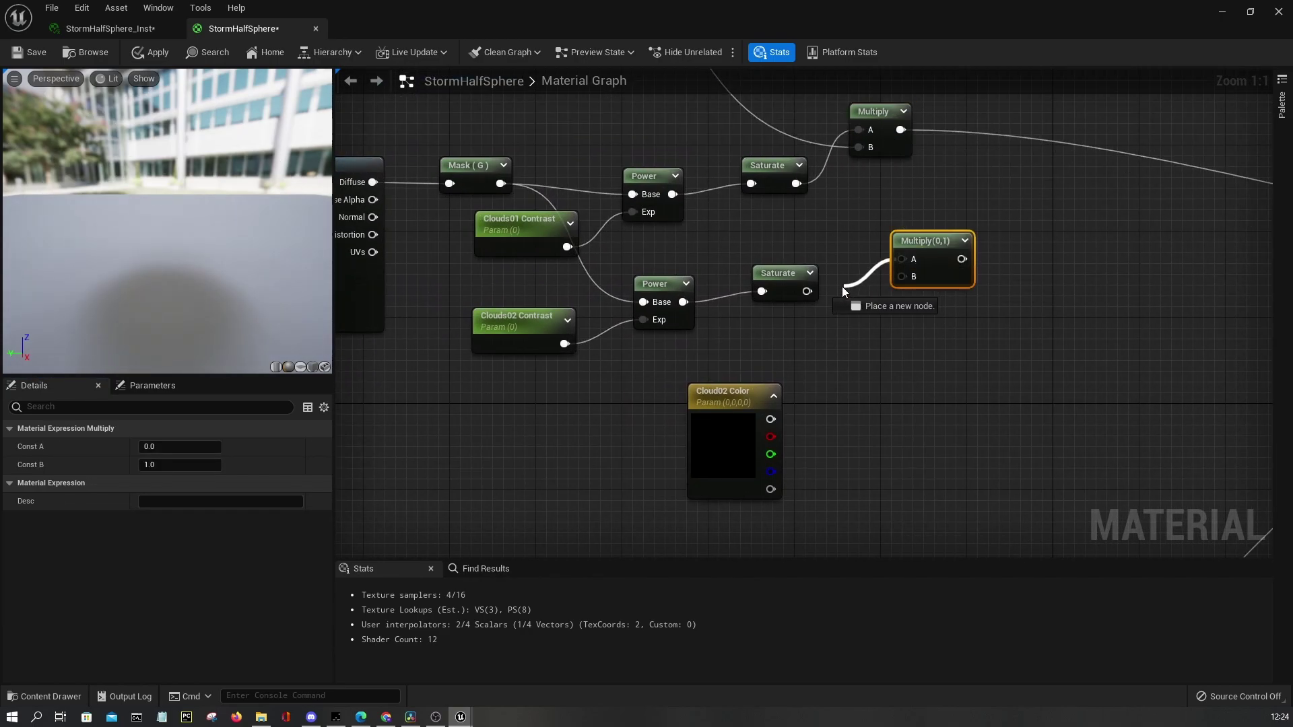
left_click_drag(936, 272, 915, 370)
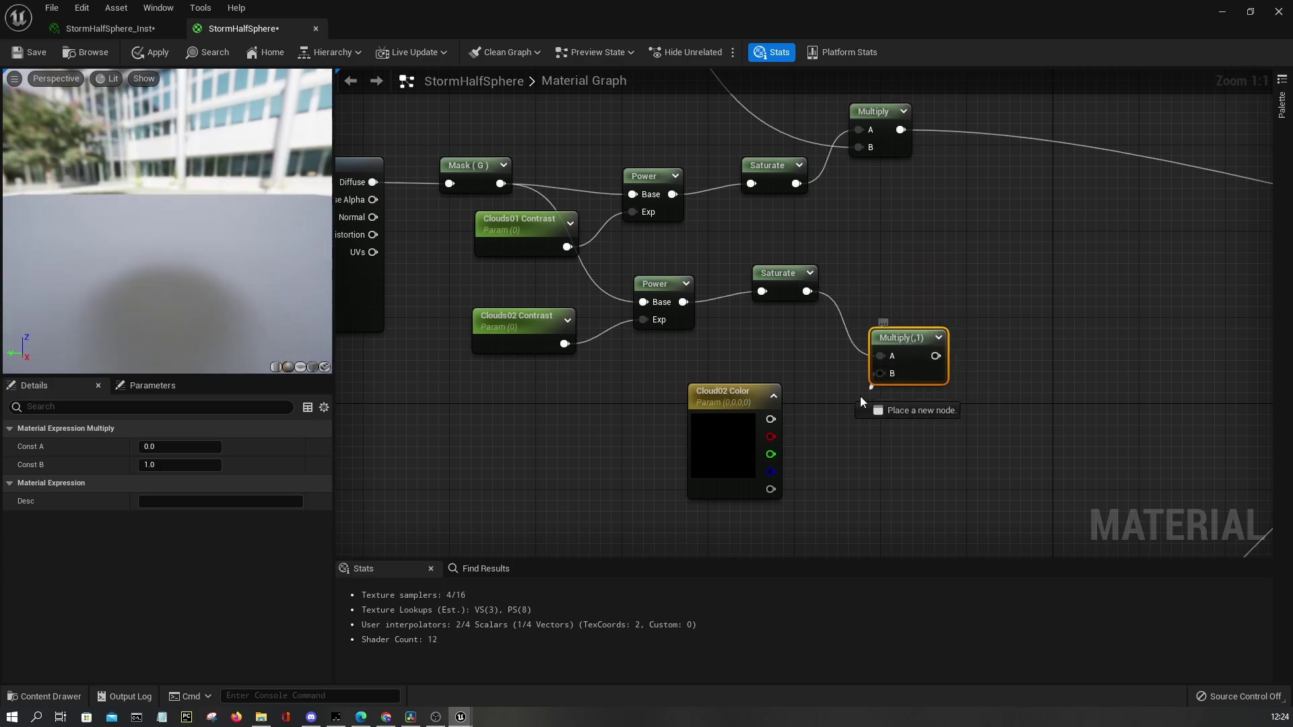
left_click_drag(775, 429, 772, 422)
Space out the second cloud branch and insert a OneMinus (1-x) node between Mask (G) and the lower Power's Base
right_click_drag(873, 325, 829, 400)
left_click_drag(676, 466, 740, 455)
right_click_drag(711, 438, 796, 452)
left_click_drag(591, 510, 666, 449)
left_click(645, 405)
left_click_drag(544, 274, 584, 411)
type("one min")
key("Return")
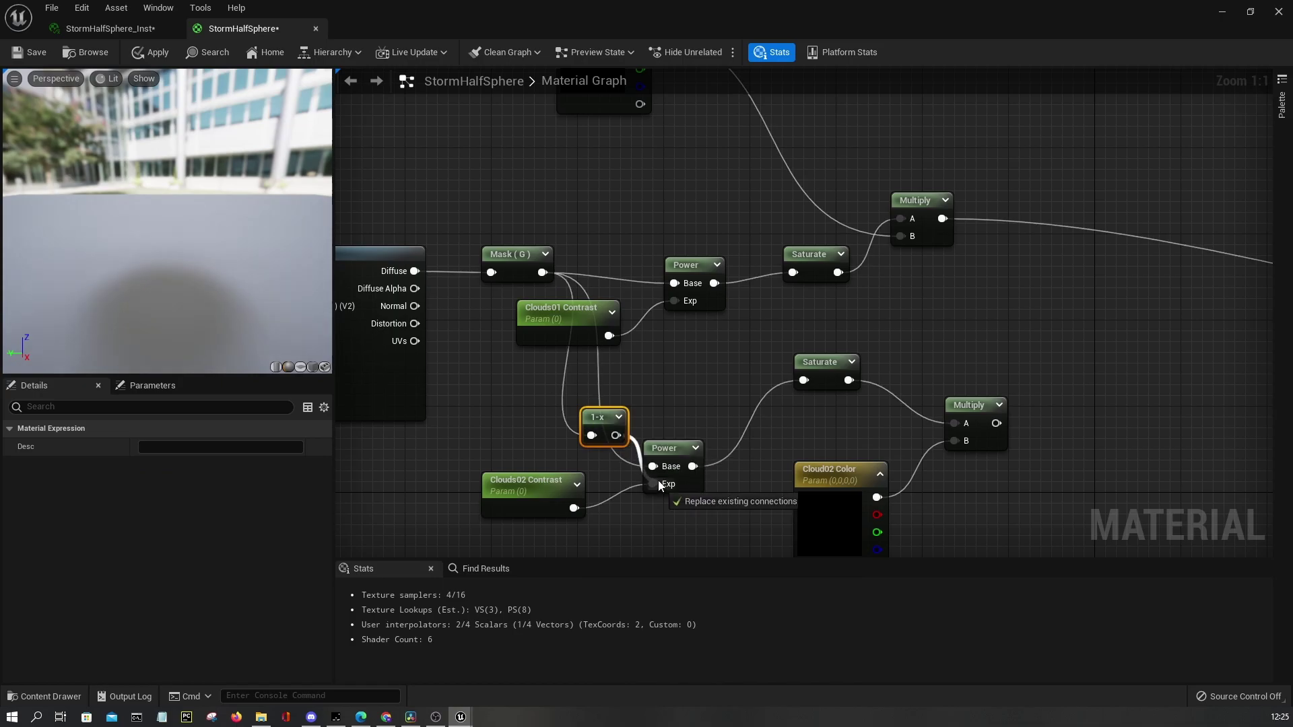
Add an Add node that combines the lower Multiply in A with the upper Multiply in B
right_click_drag(991, 401, 658, 384)
left_click_drag(663, 407, 741, 272)
type("add")
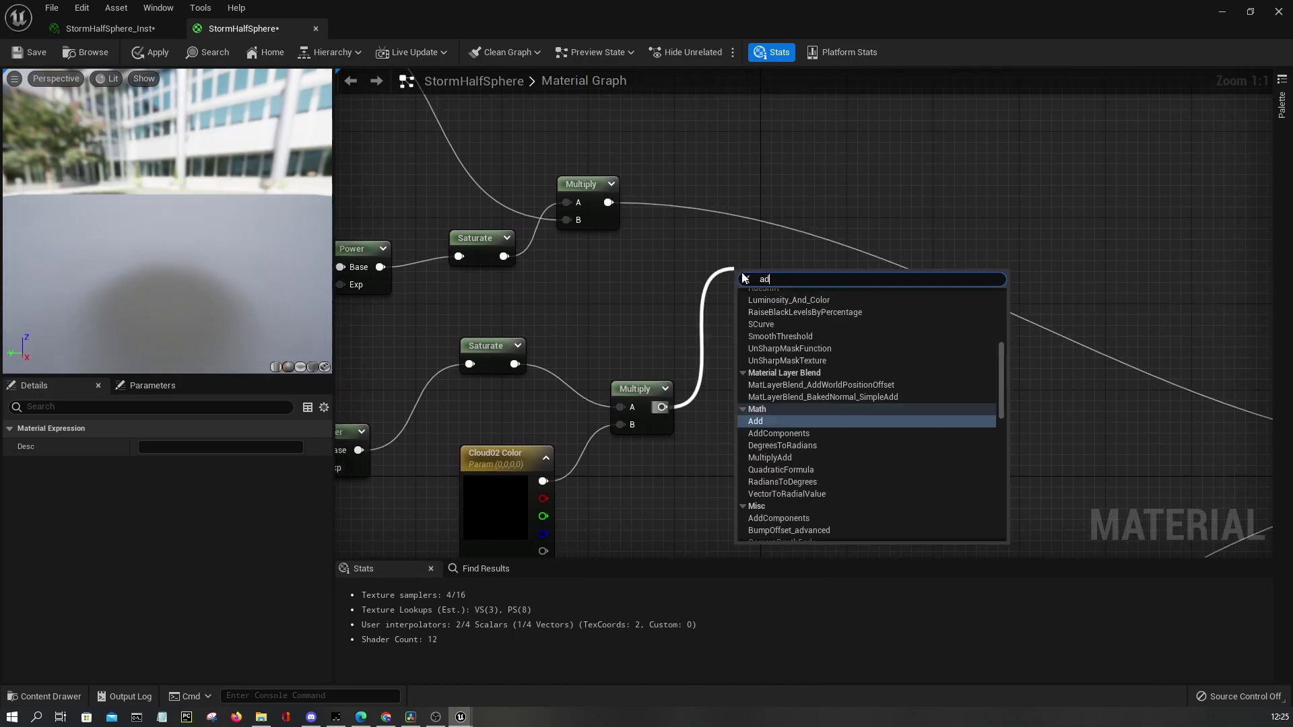
key("Return")
left_click_drag(755, 318, 615, 207)
right_click_drag(600, 297, 609, 354)
left_click_drag(589, 251, 689, 242)
Connect the Add node's output to the material's Emissive Color in place of the upper Multiply
right_click_drag(634, 349, 584, 296)
scroll(696, 313, "down", 1)
right_click_drag(696, 314, 516, 282)
scroll(516, 282, "down", 1)
left_click_drag(490, 270, 874, 398)
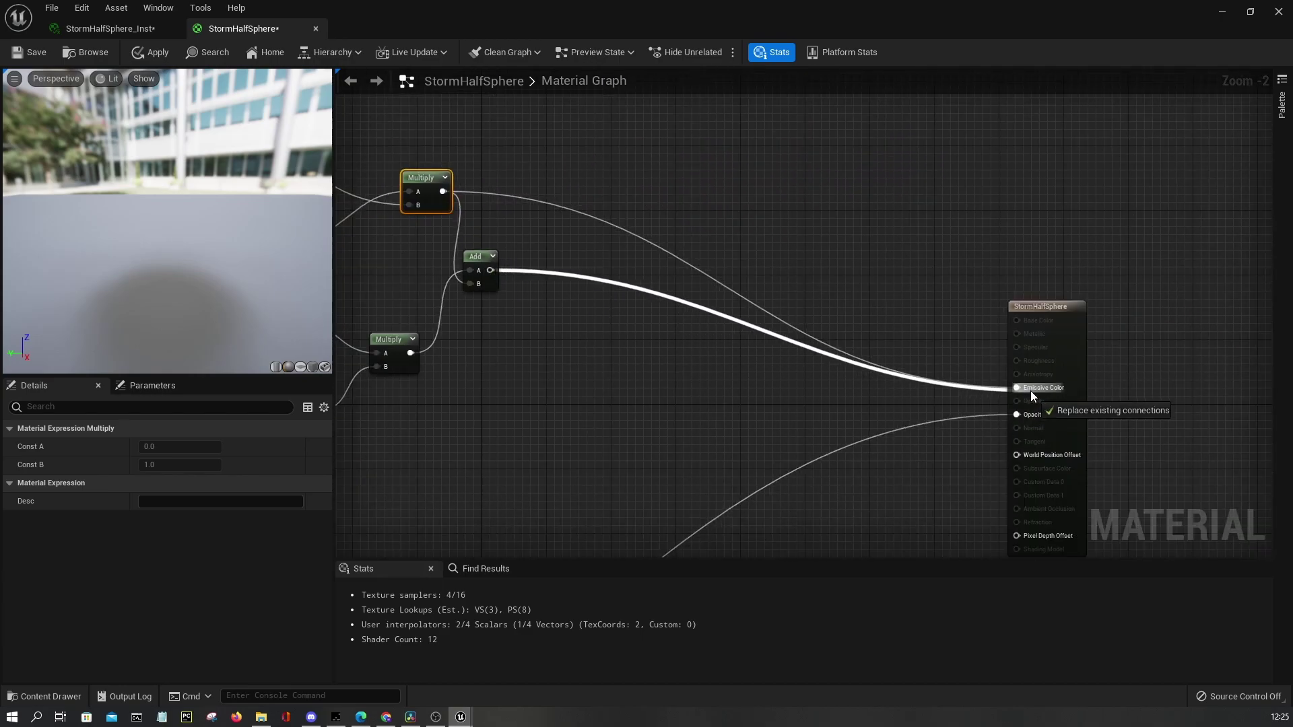
left_click_drag(1030, 390, 1027, 390)
right_click_drag(649, 372, 1028, 392)
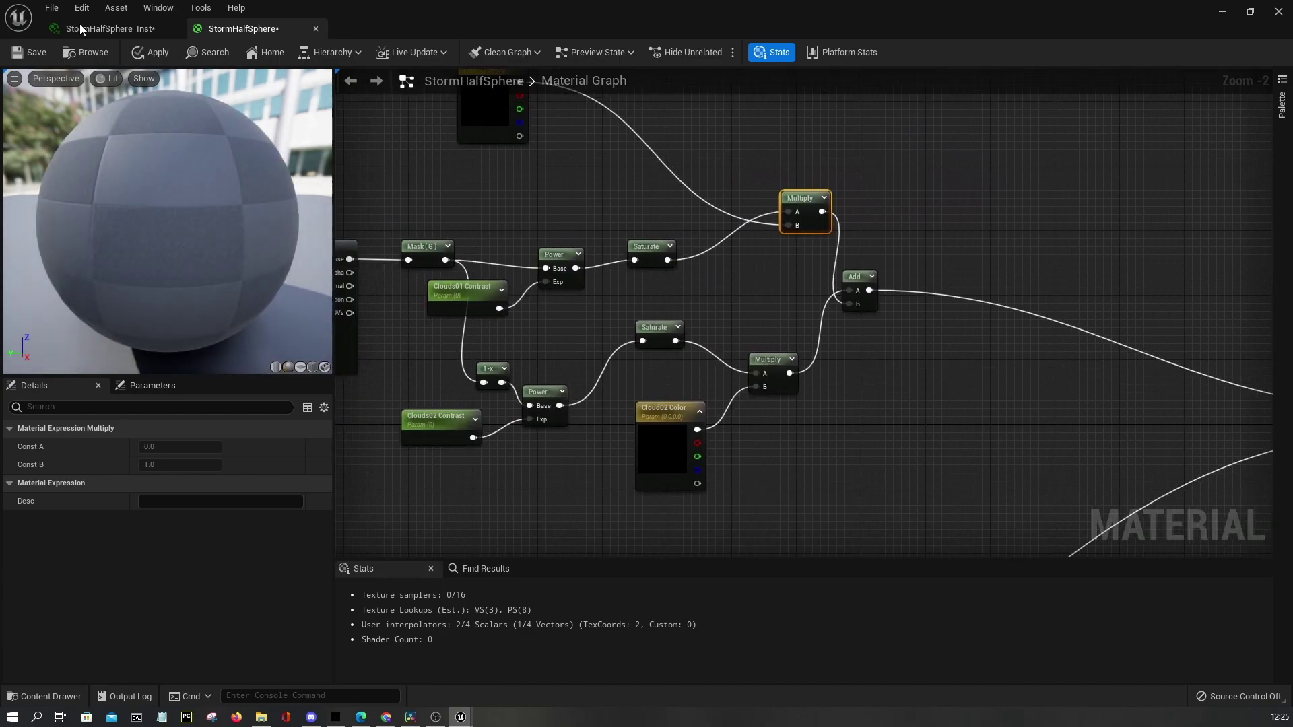
Switch to the StormHalfSphere_Inst material instance and shrink its editor window so the level viewport stays in view
left_click(139, 37)
left_click(134, 35)
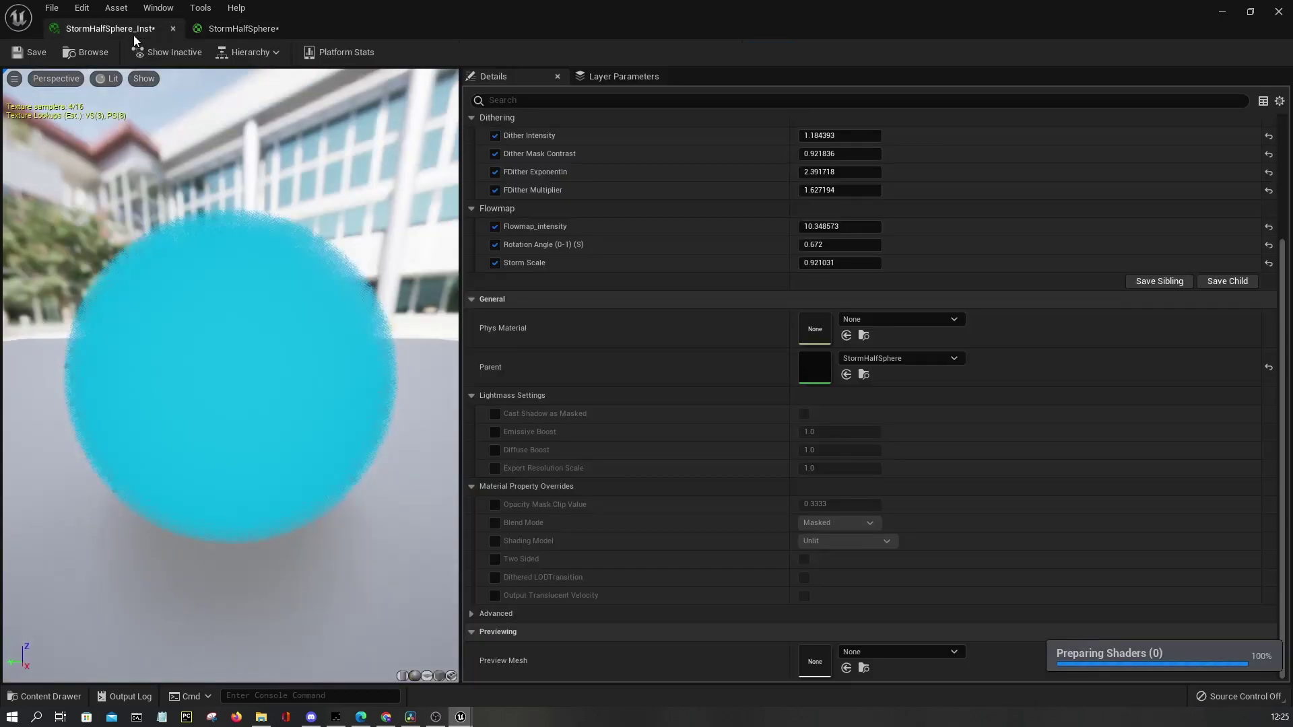
left_click_drag(229, 35, 872, 187)
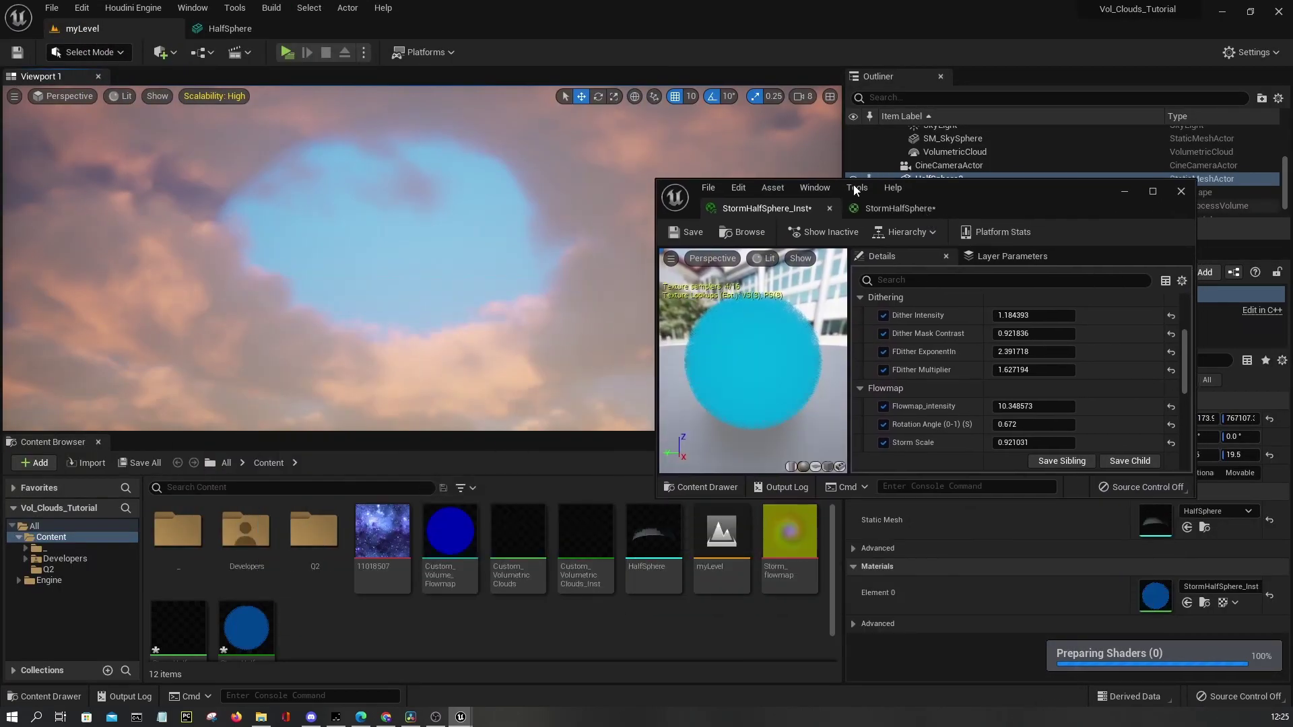
left_click(1195, 502)
left_click_drag(1196, 500, 1272, 681)
Enable both cloud contrast overrides, setting Clouds01 Contrast to 2 and Clouds02 Contrast to 1
scroll(1112, 427, "up", 7)
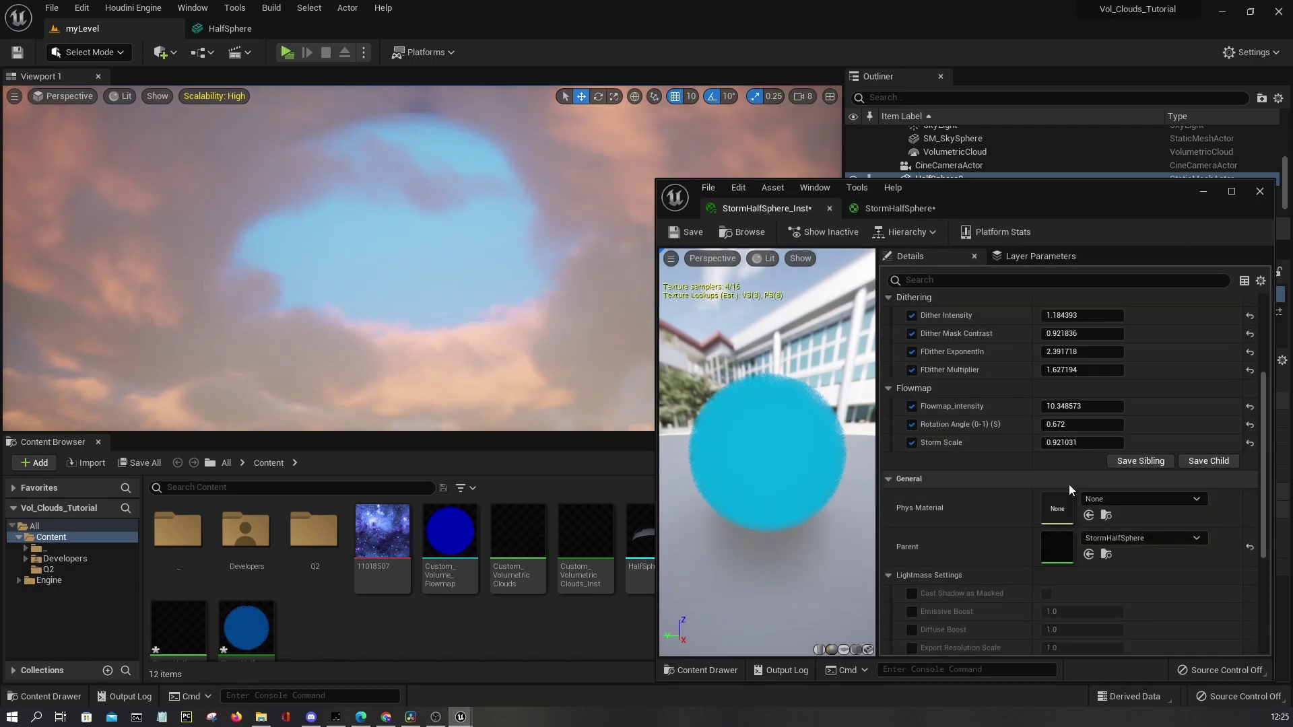
left_click(911, 392)
left_click(911, 410)
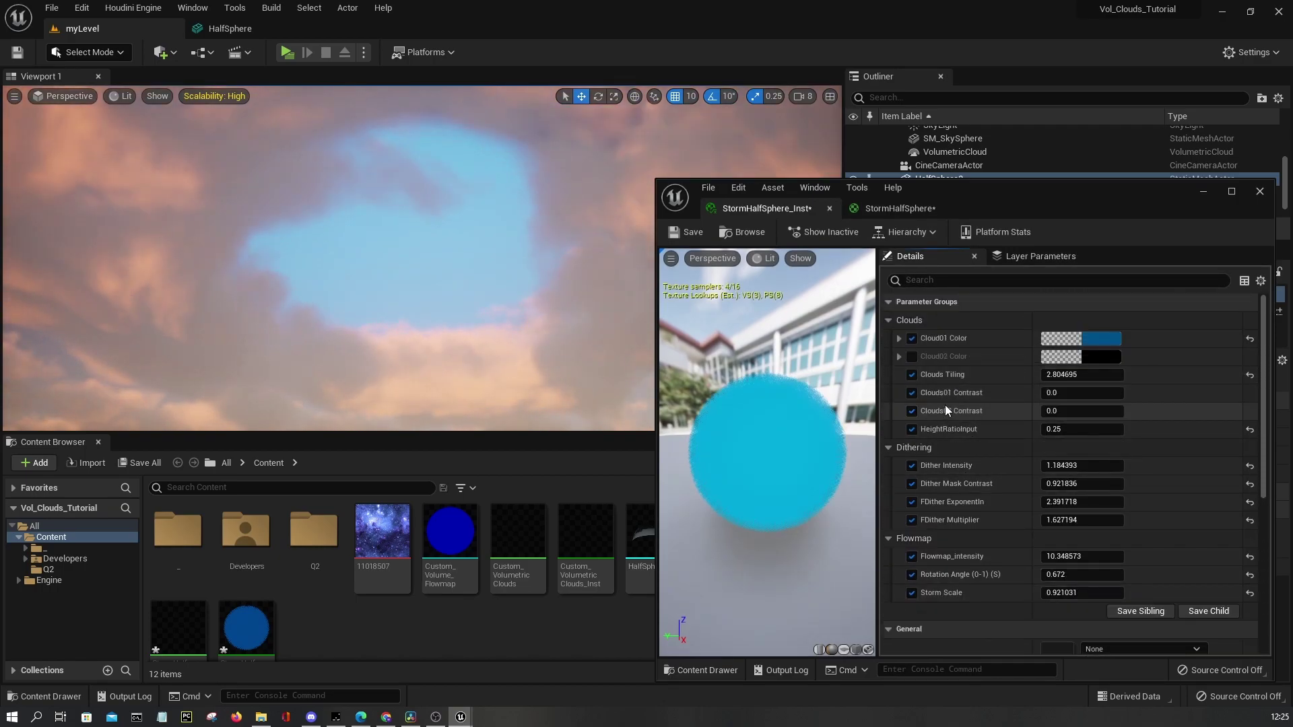
left_click(1095, 393)
type("1")
key("Return")
left_click(1060, 408)
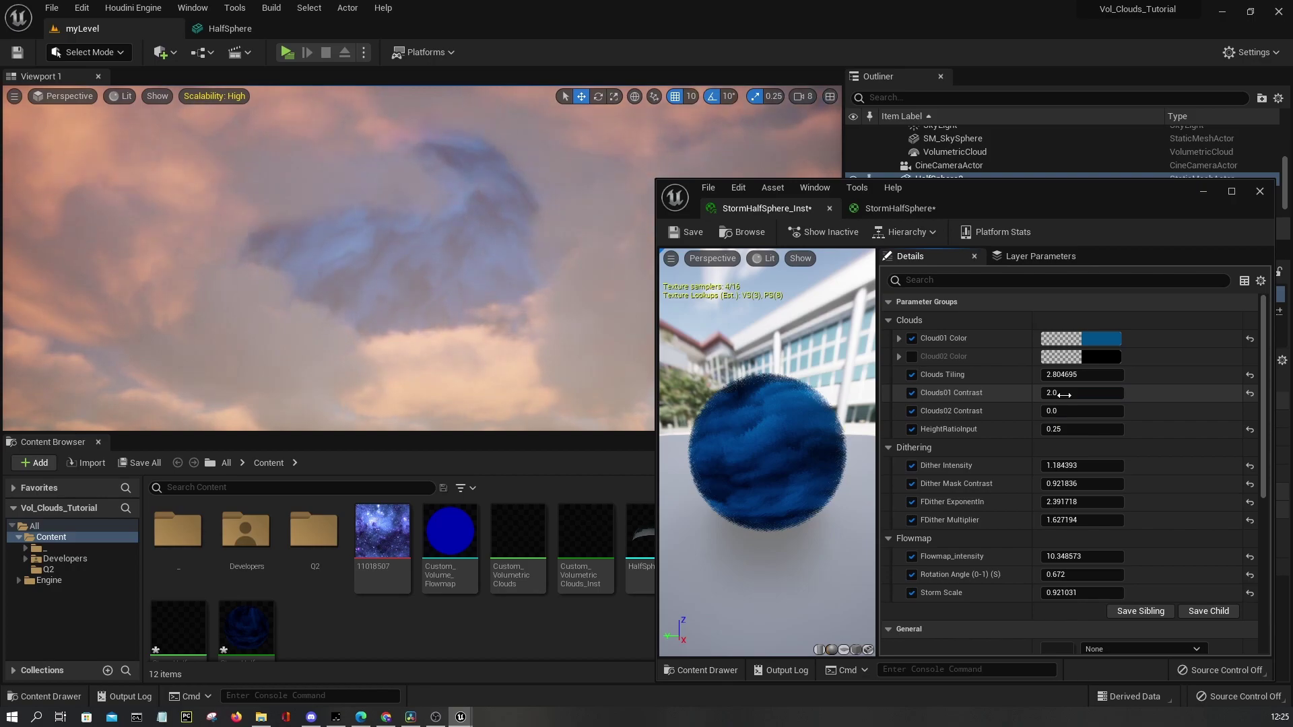
type("1")
key("Return")
Try several Clouds01 Contrast values, including 5, and settle on 4
left_click(1066, 395)
type("3")
key("Return")
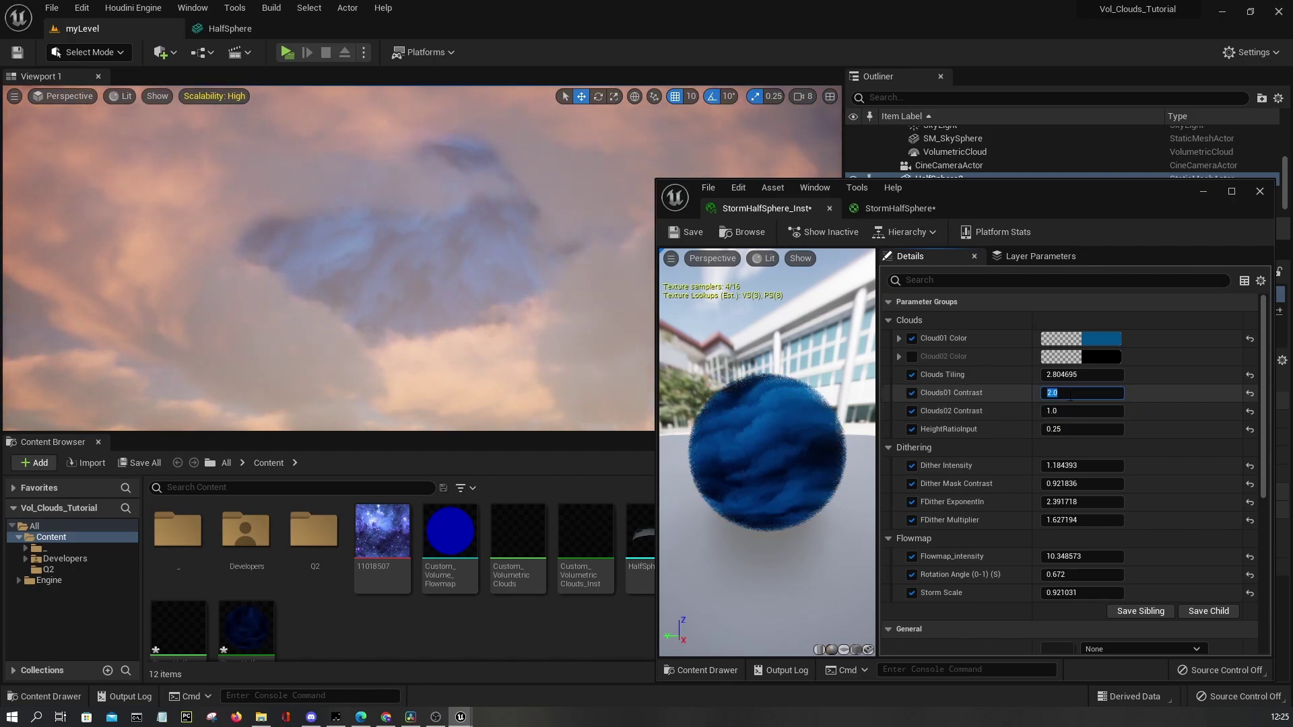
type("1")
key("Return")
type("2")
key("Return")
type("5")
key("Return")
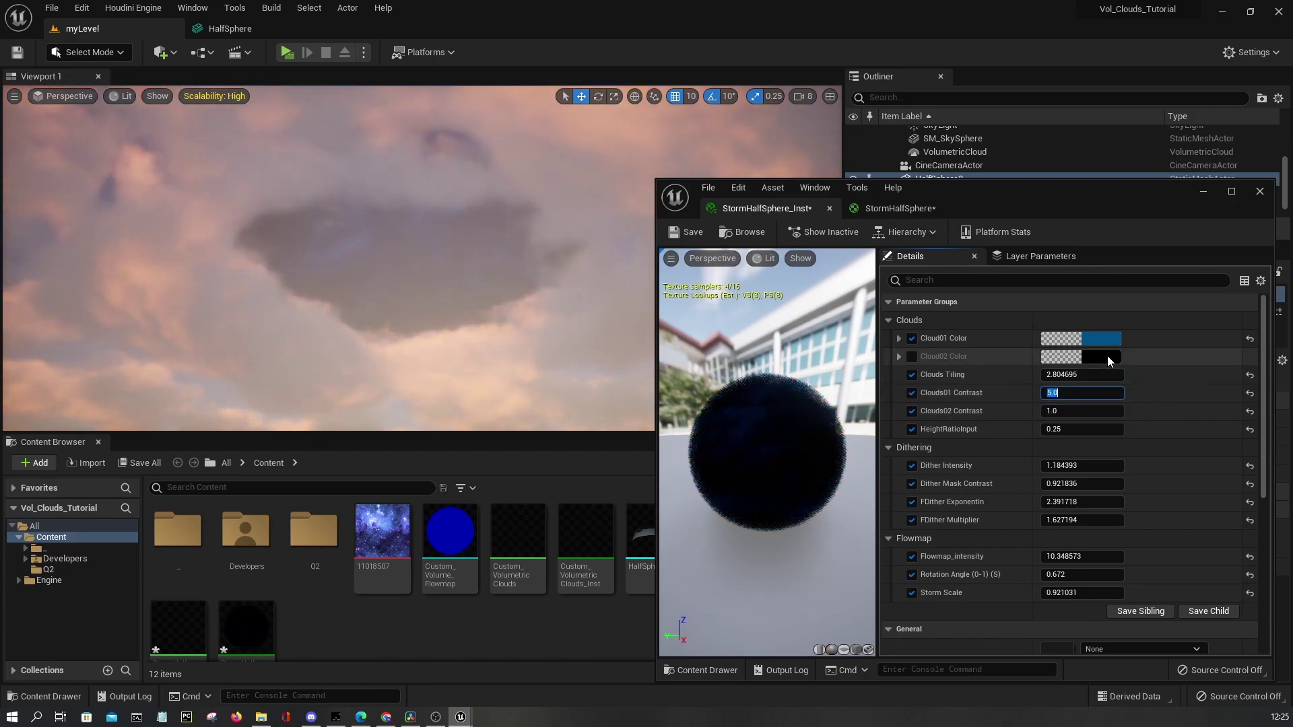
type("1")
key("Return")
type("4")
key("Return")
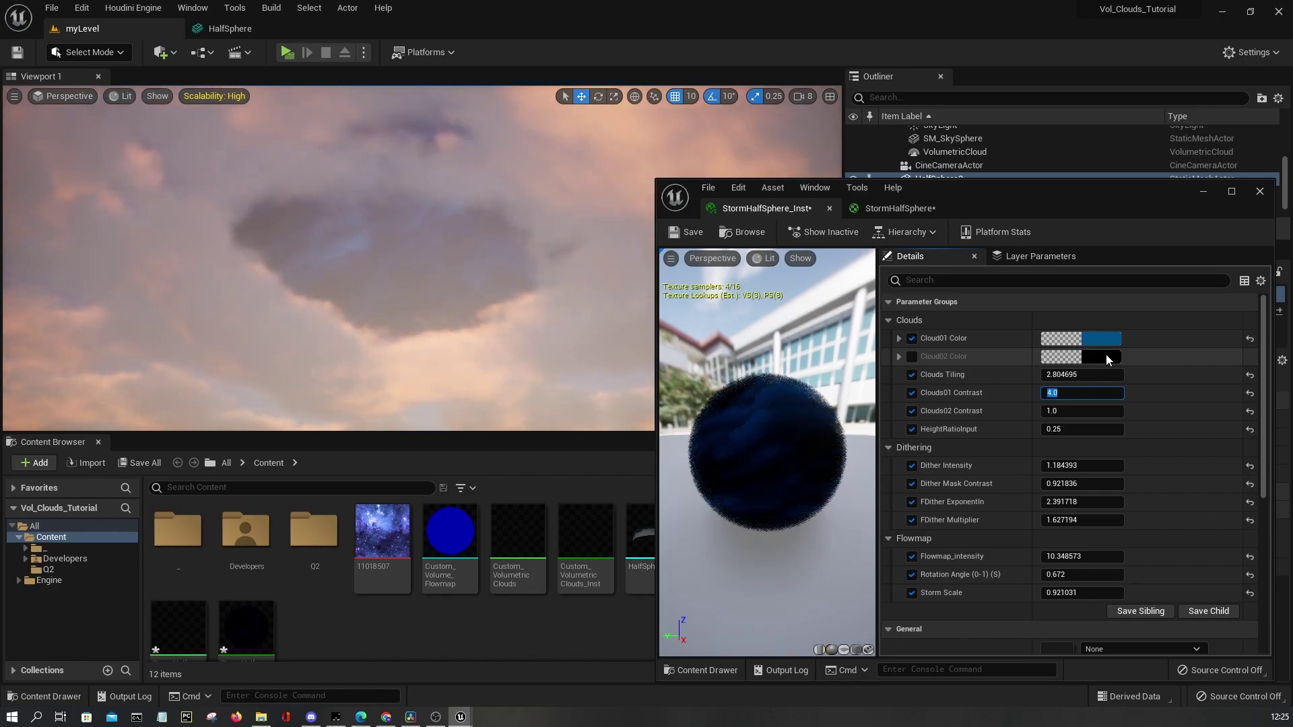
Try a V value of 5 for Cloud01 Color and settle on black as its color
left_click(1103, 340)
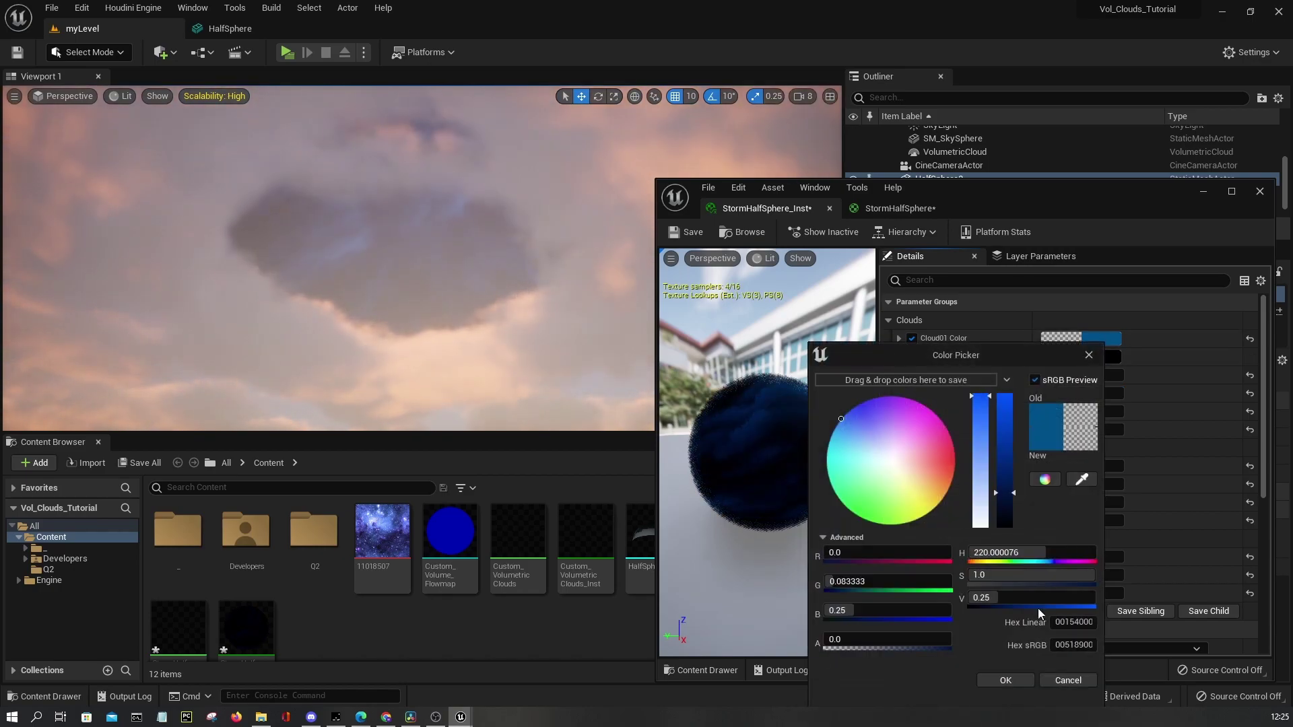
left_click(1003, 598)
type("5")
key("Return")
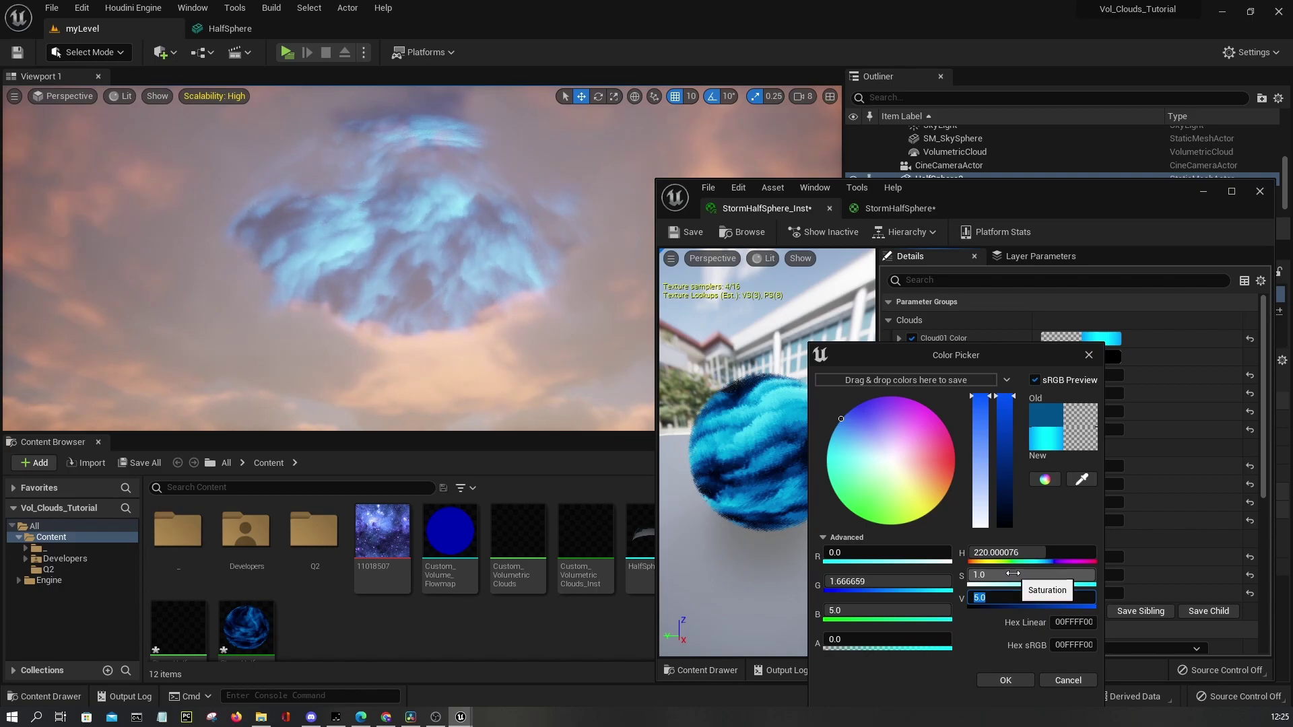
left_click(1004, 680)
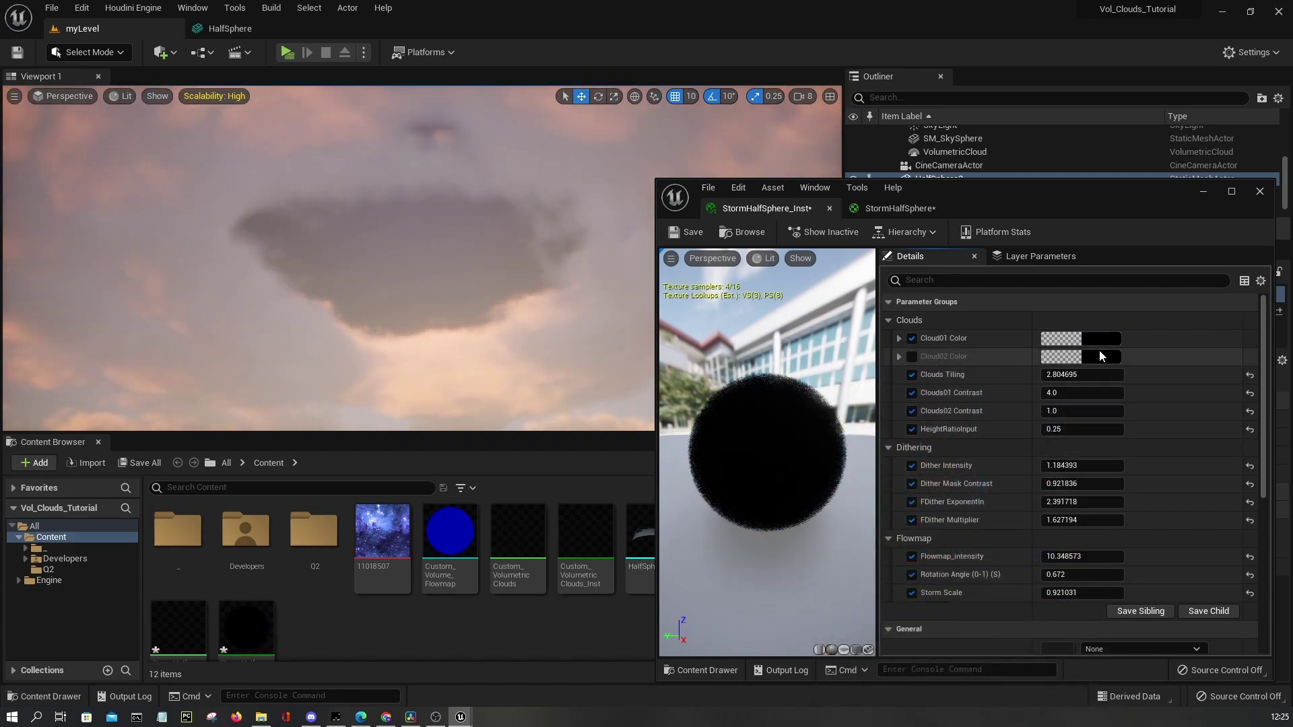
Enable the Cloud02 Color override and set it to a bright blue with R 0, G about 0.36 and B 1
left_click(912, 357)
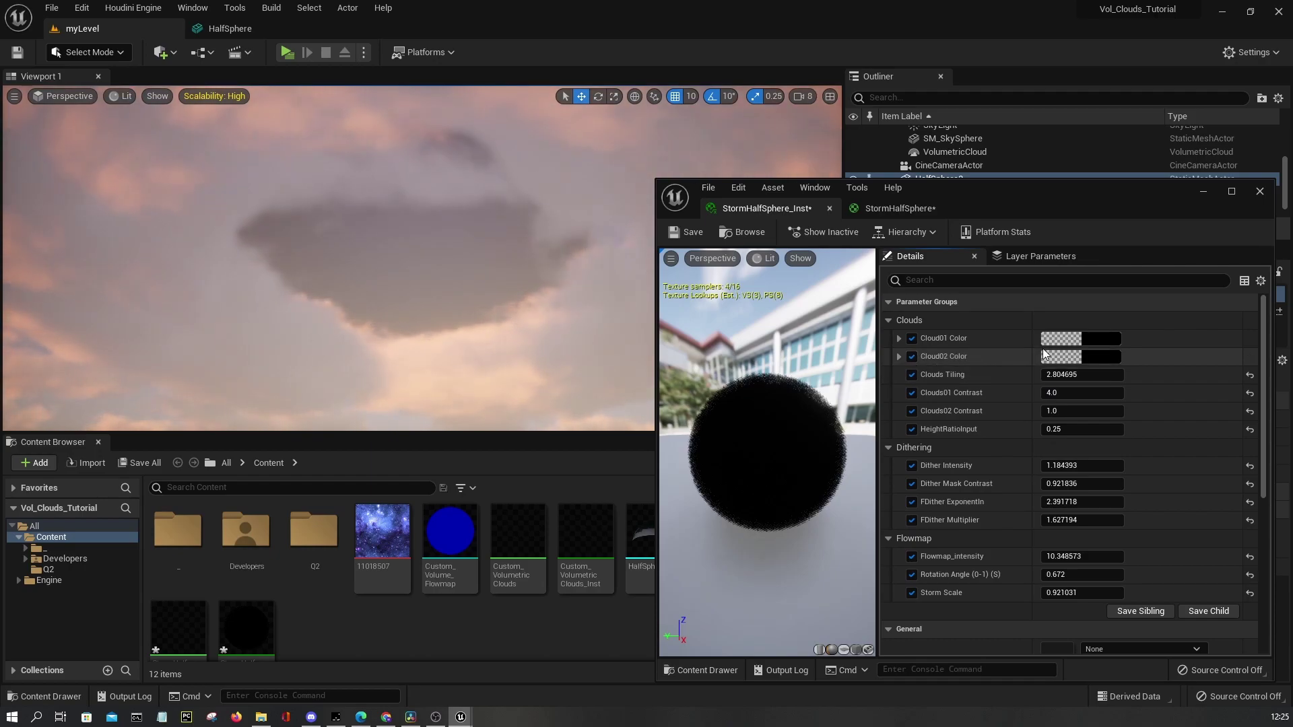
left_click(1061, 356)
left_click_drag(985, 469, 987, 401)
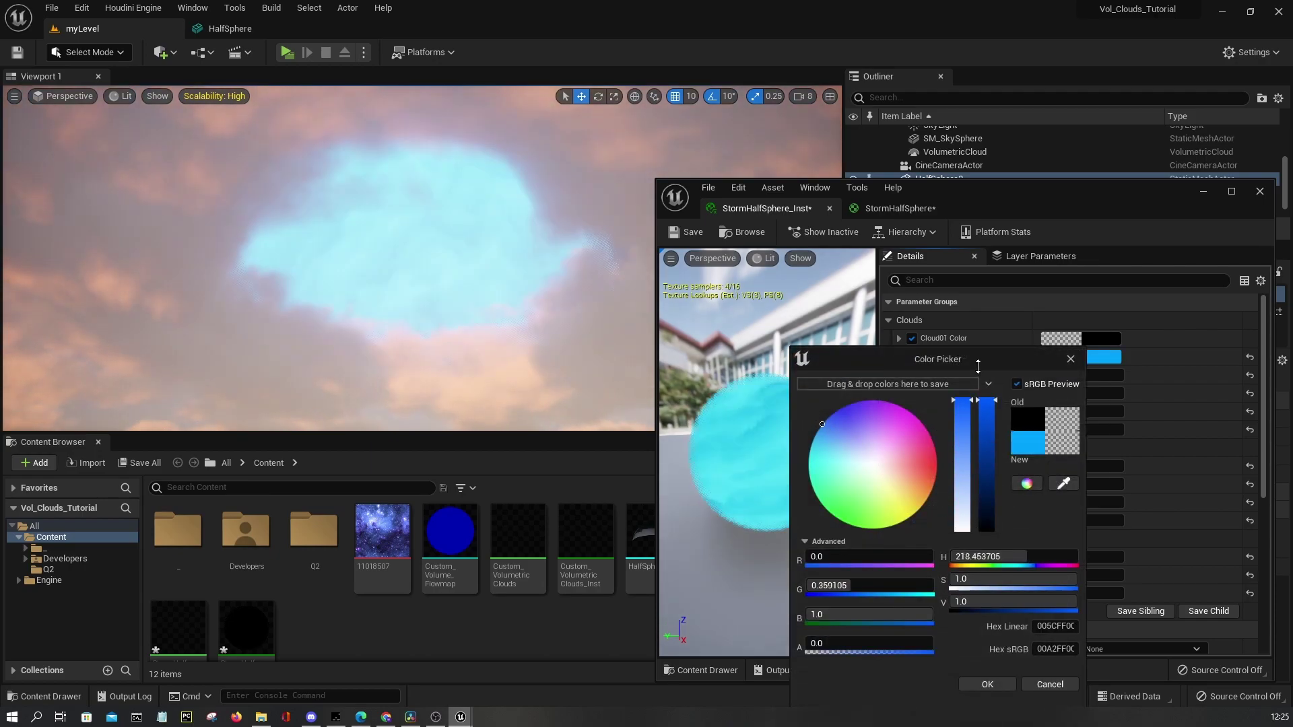
left_click(988, 684)
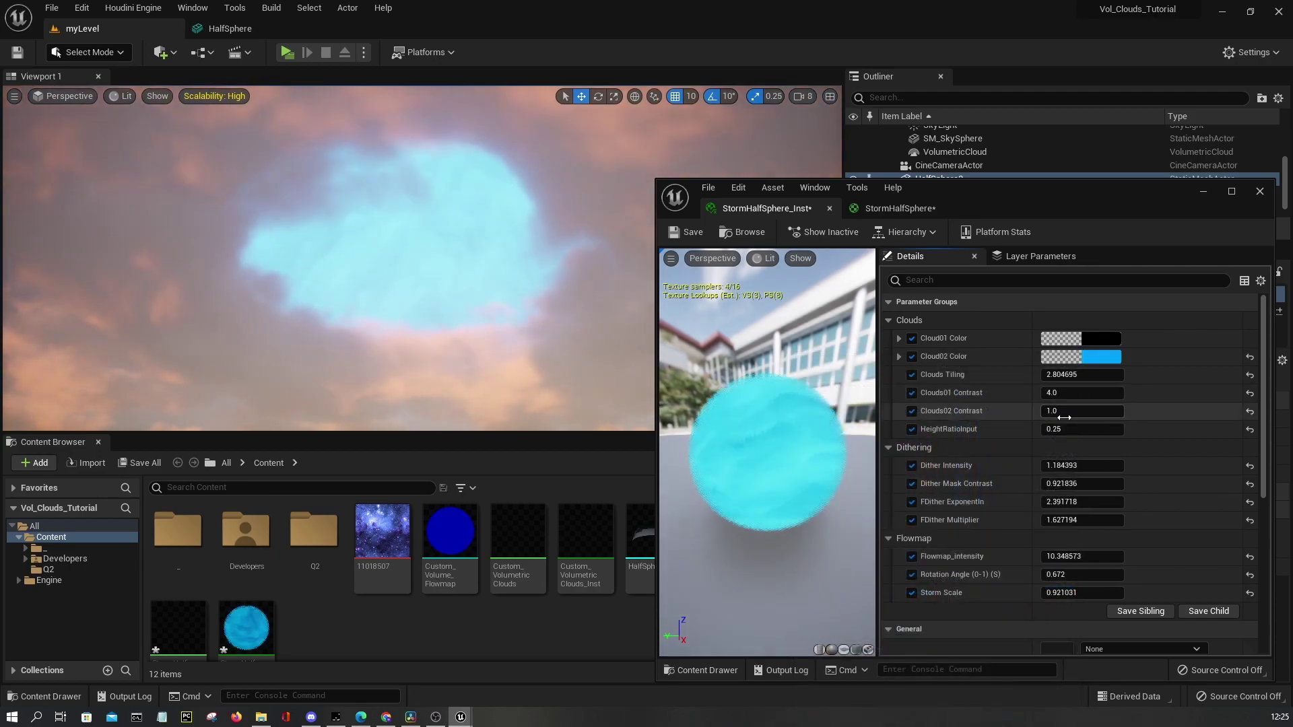
Raise Clouds02 Contrast to about 5.95 and settle on a dark blue Cloud02 Color with H about 211 and V about 0.21
left_click_drag(1061, 414, 1131, 413)
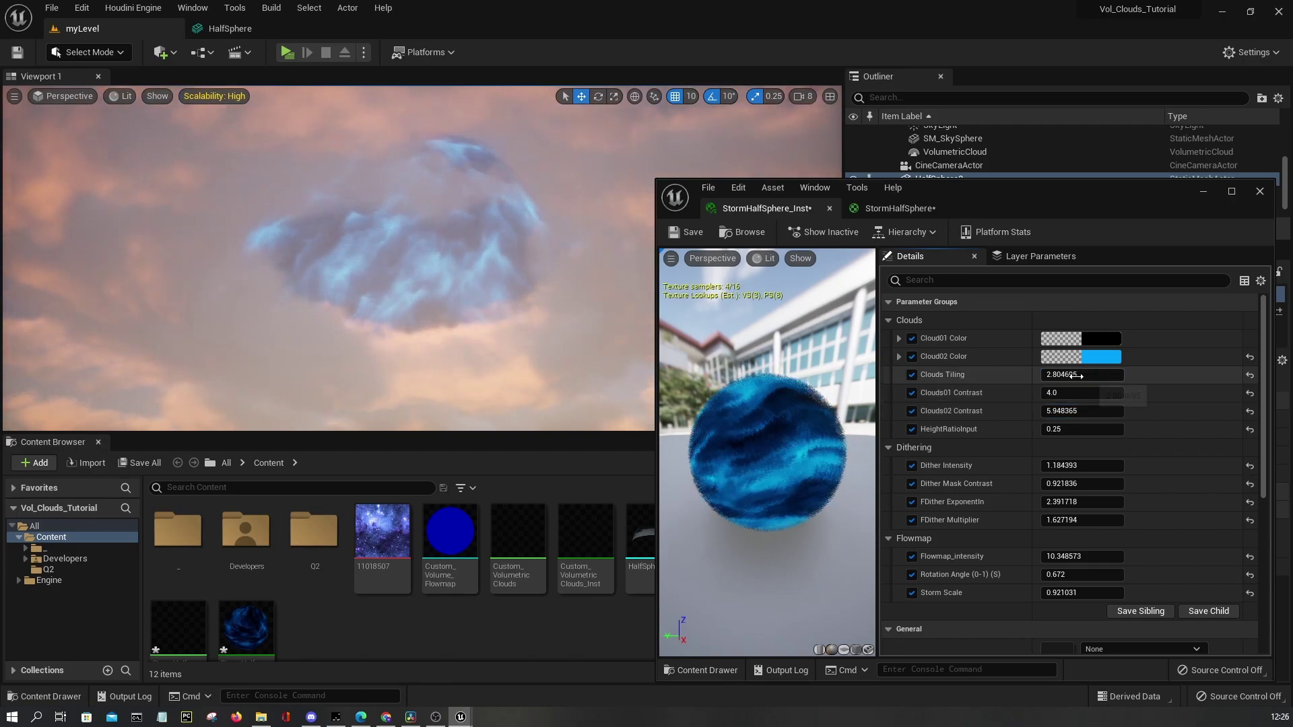
left_click(1099, 365)
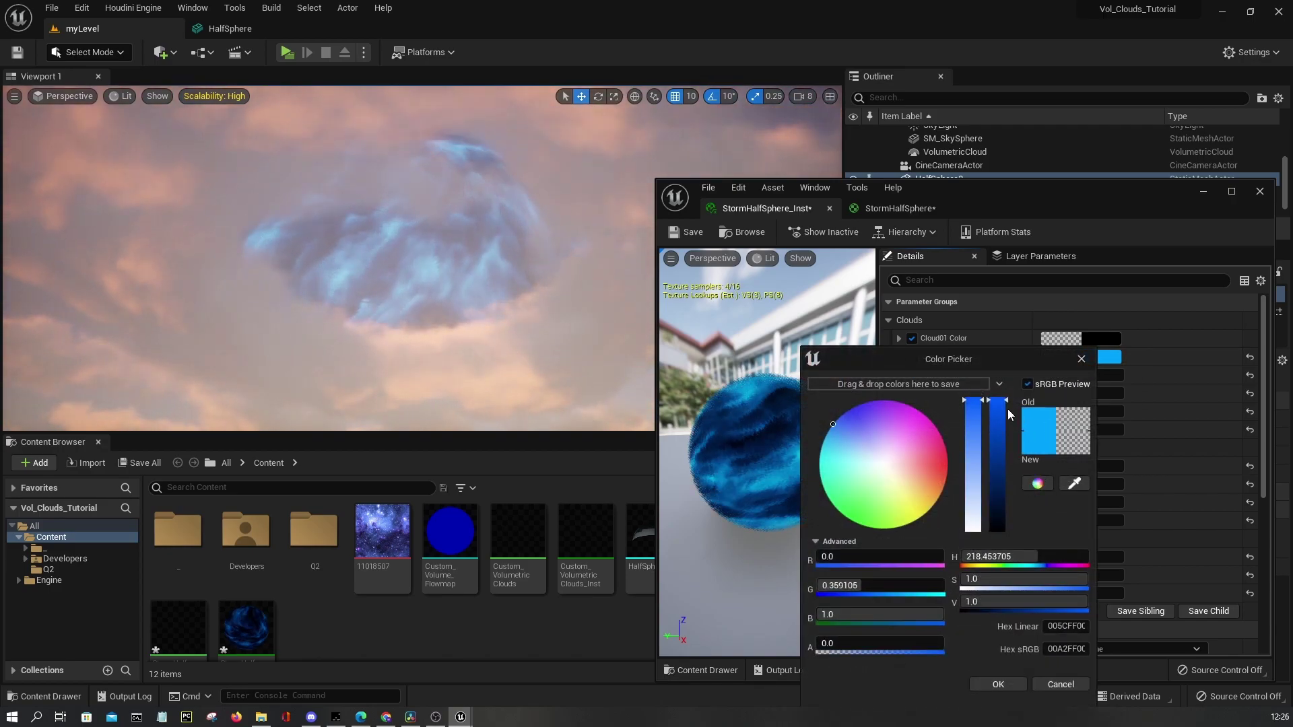
left_click_drag(999, 429, 991, 549)
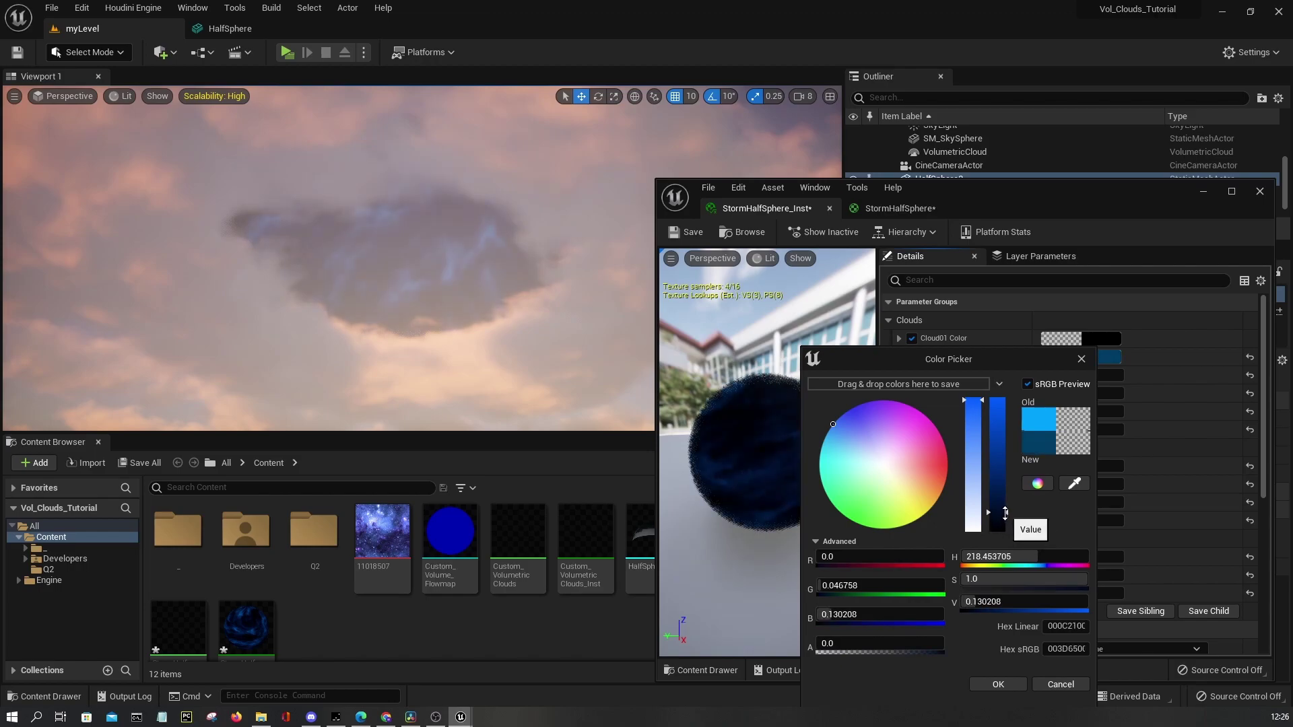
left_click_drag(916, 502, 978, 498)
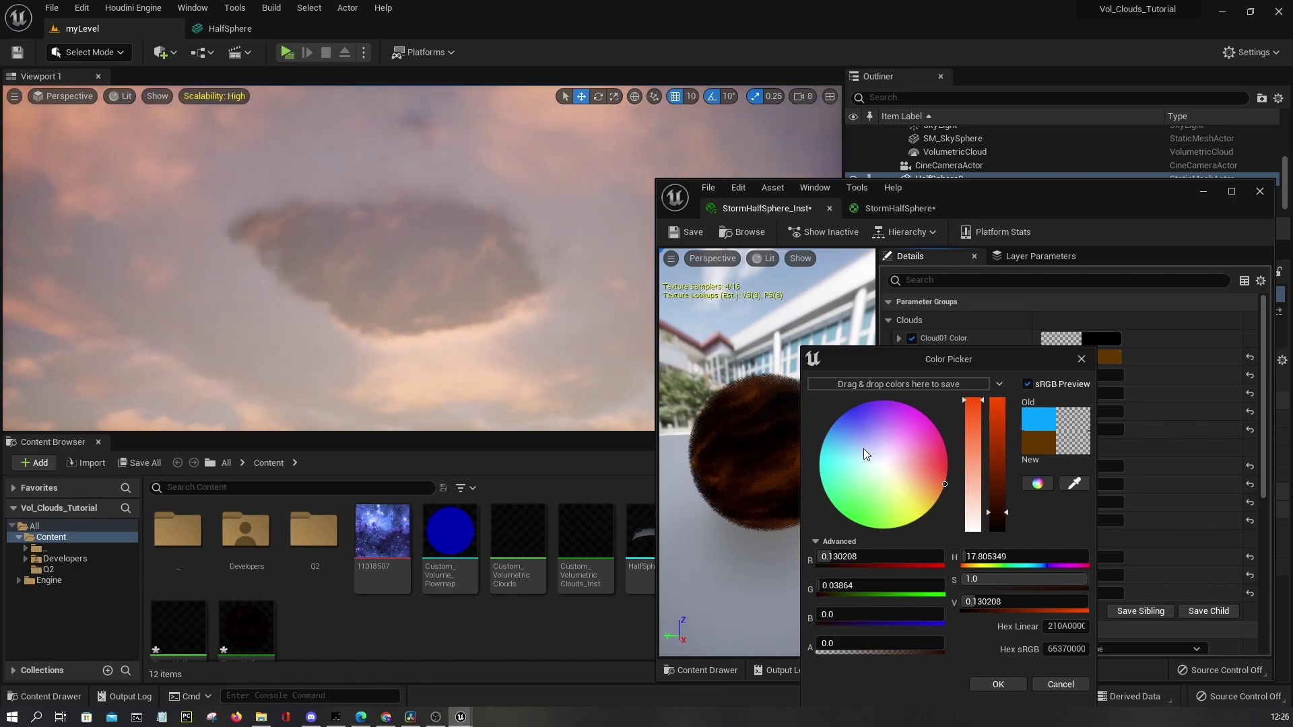
mouse_move(863, 448)
left_mouse_down()
mouse_move(835, 420)
mouse_move(807, 419)
left_mouse_up()
mouse_move(987, 455)
left_mouse_down()
mouse_move(983, 520)
mouse_move(990, 502)
left_mouse_up()
left_click(992, 685)
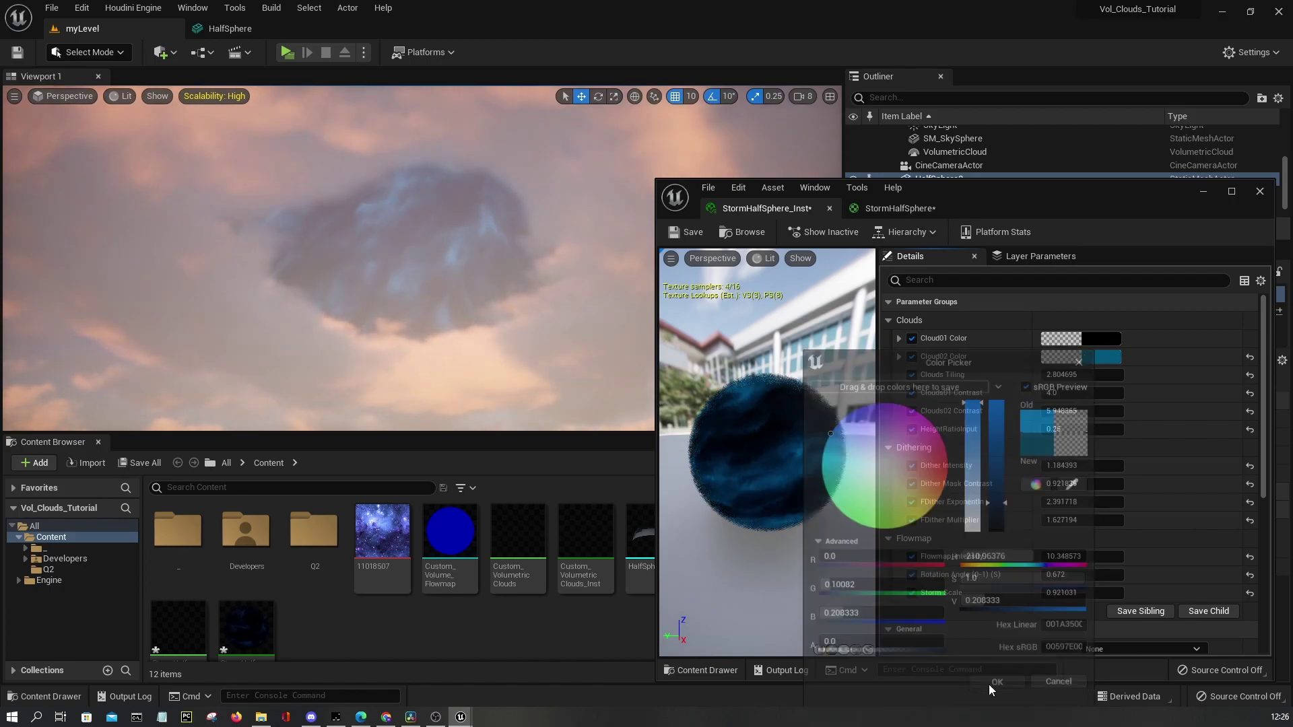
Set Cloud01 Color to a bright blue with H about 213.5, S 1 and V 3, and raise Clouds01 Contrast to about 5.07
left_click(1081, 338)
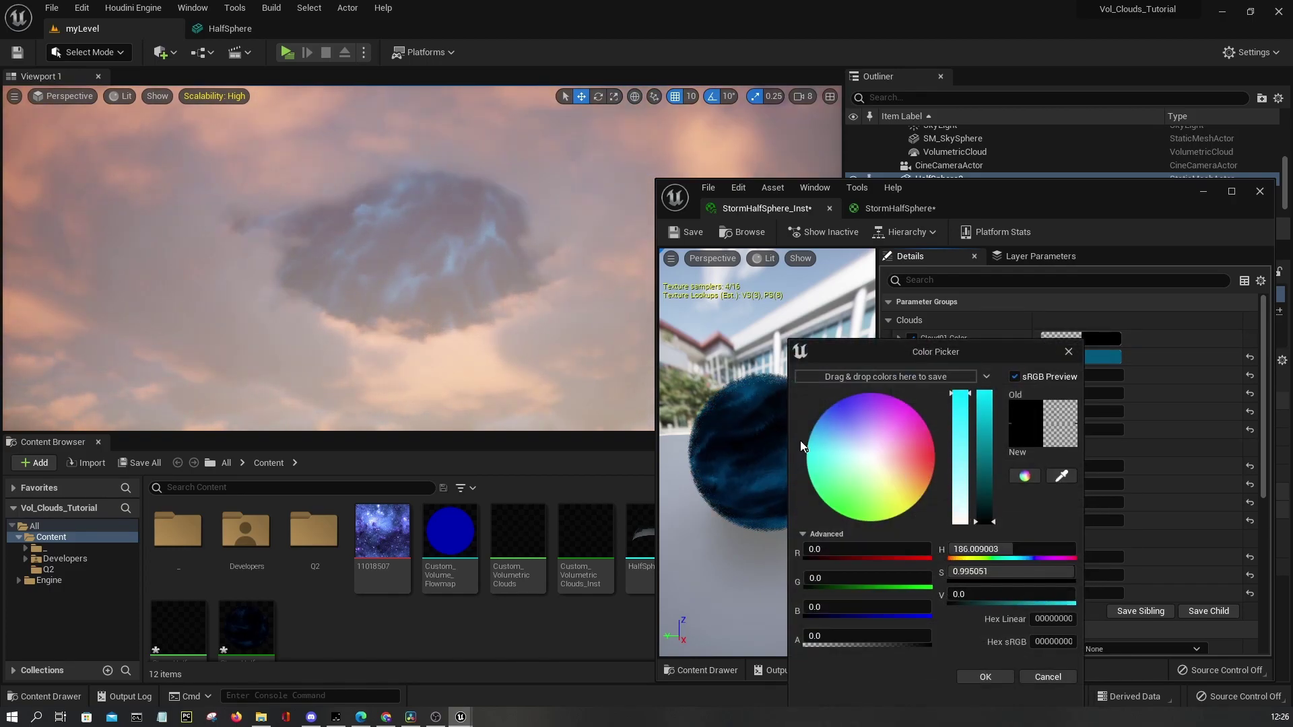
left_click_drag(985, 476, 985, 397)
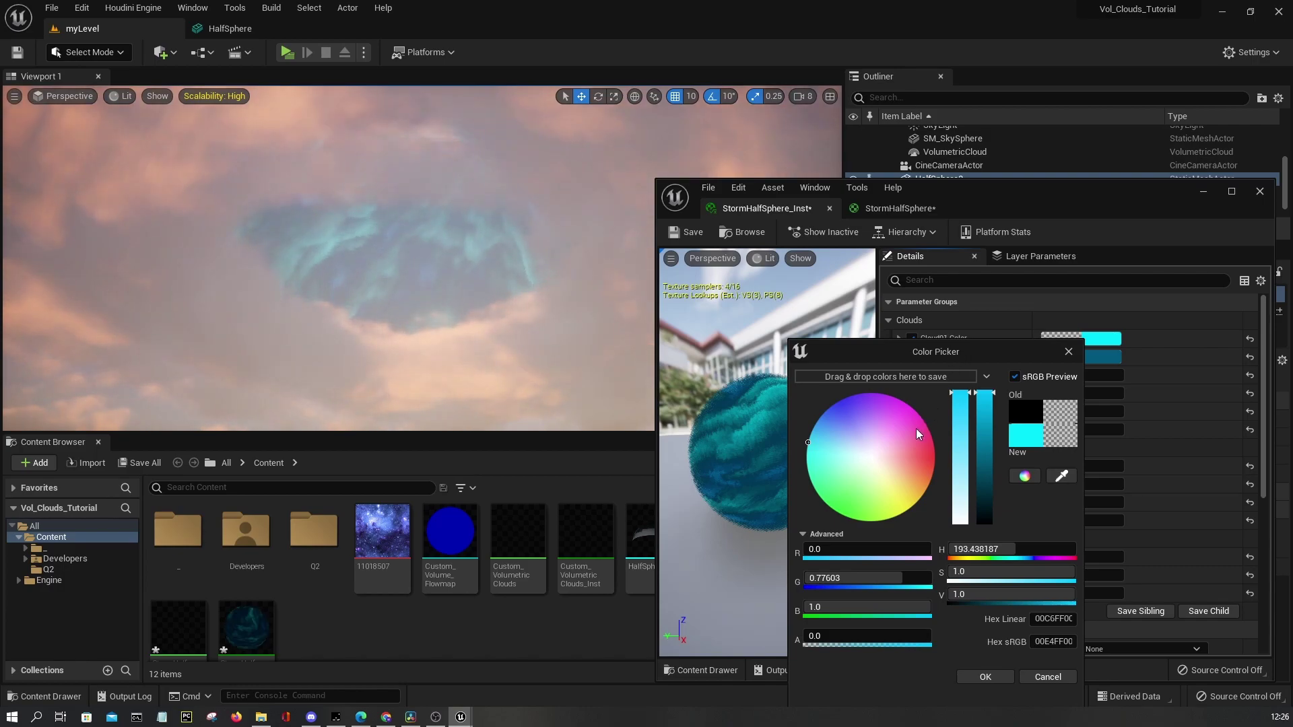
left_click_drag(909, 462, 815, 419)
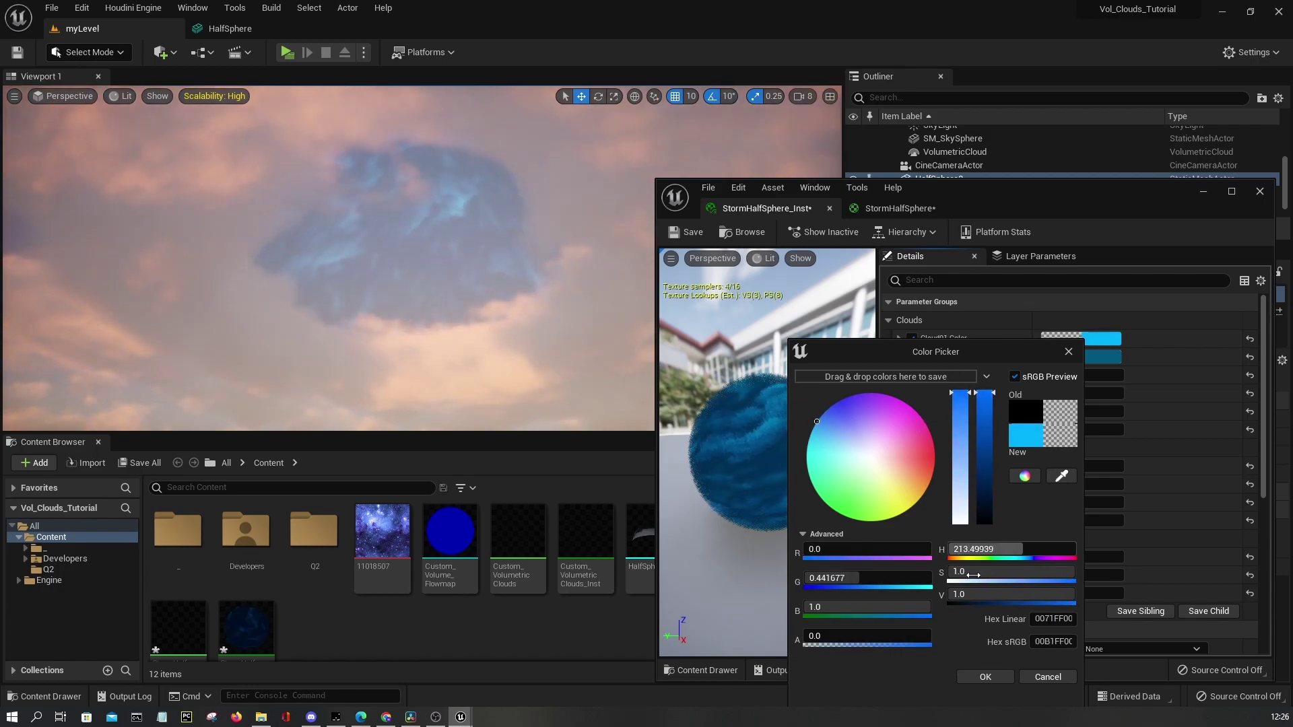
type("5")
key("Return")
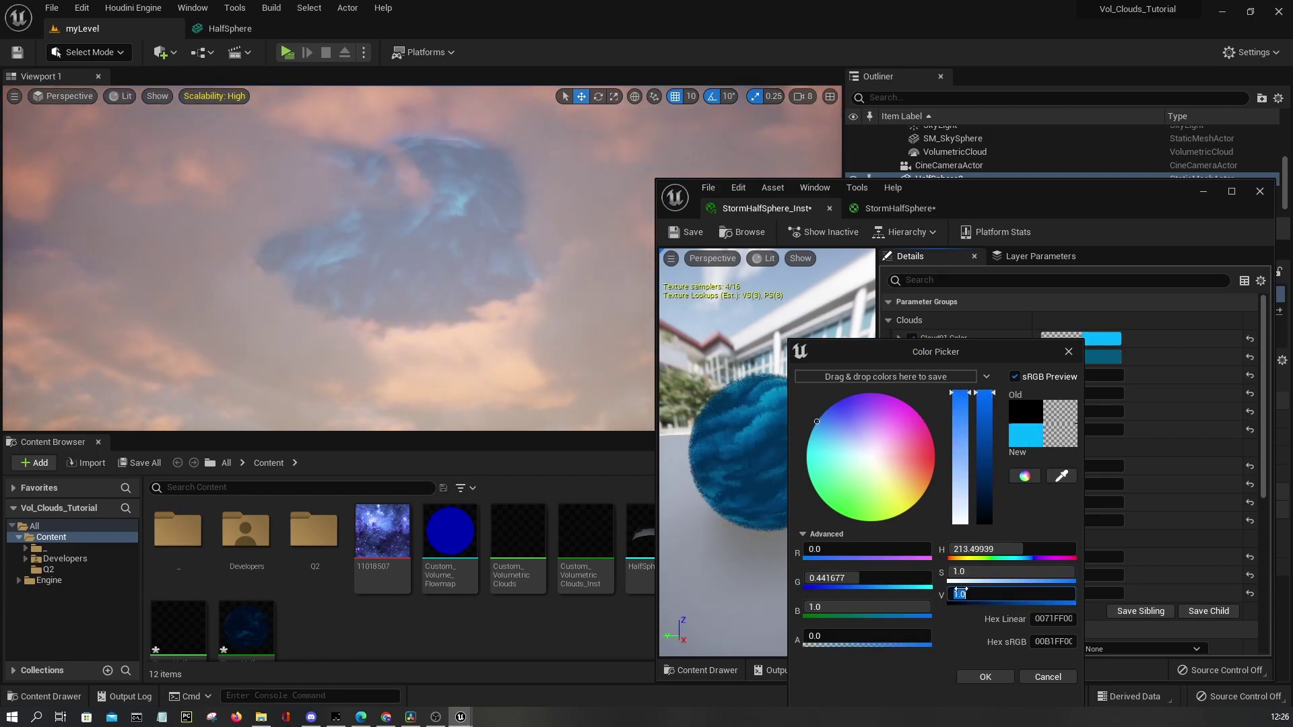
left_click(985, 677)
left_click_drag(1085, 392, 1114, 392)
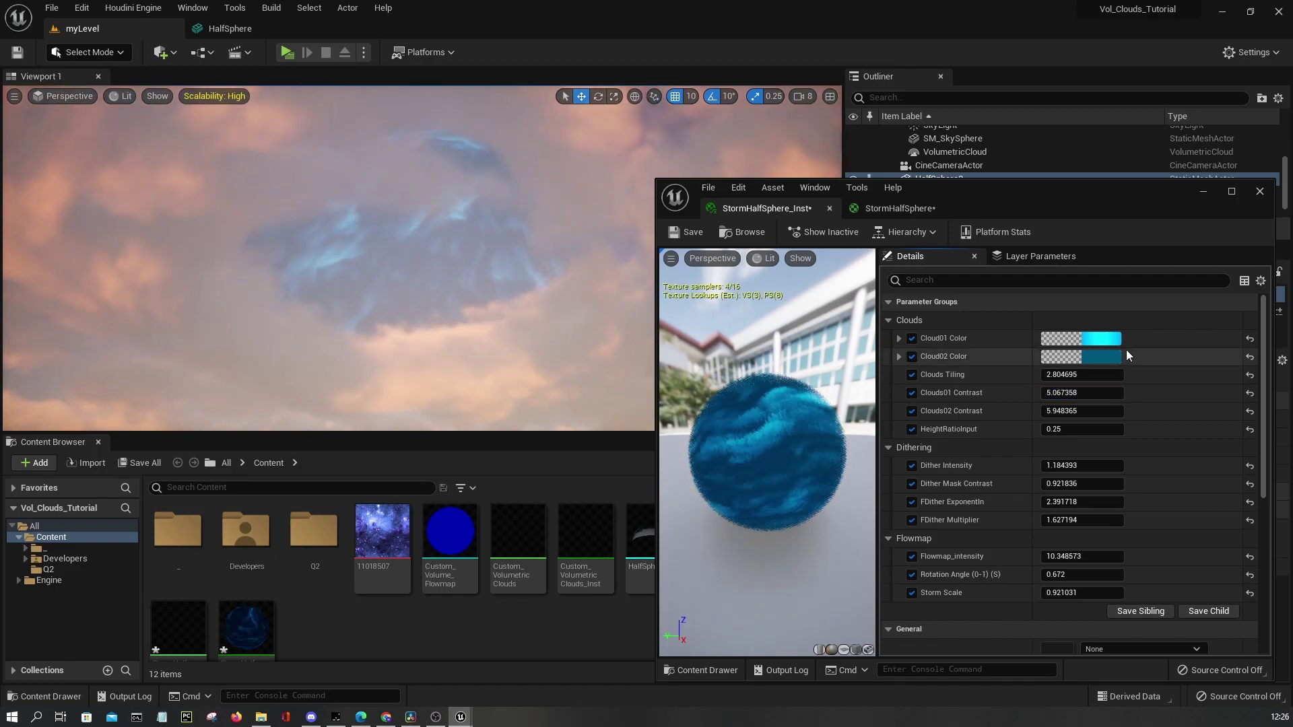
Try V values of 50 and 5 for Cloud01 Color and settle on 20
left_click(1110, 339)
left_click(1015, 607)
type("50")
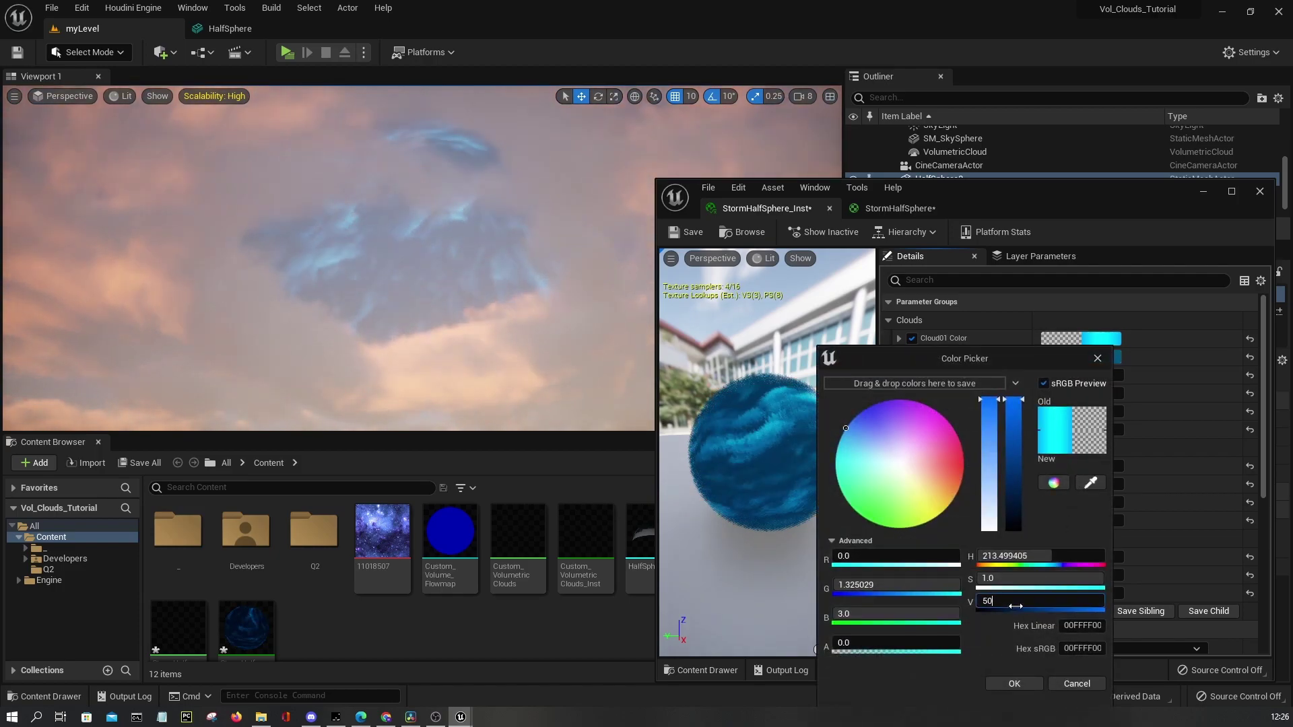
key("Return")
type("5")
key("Return")
type("20")
key("Return")
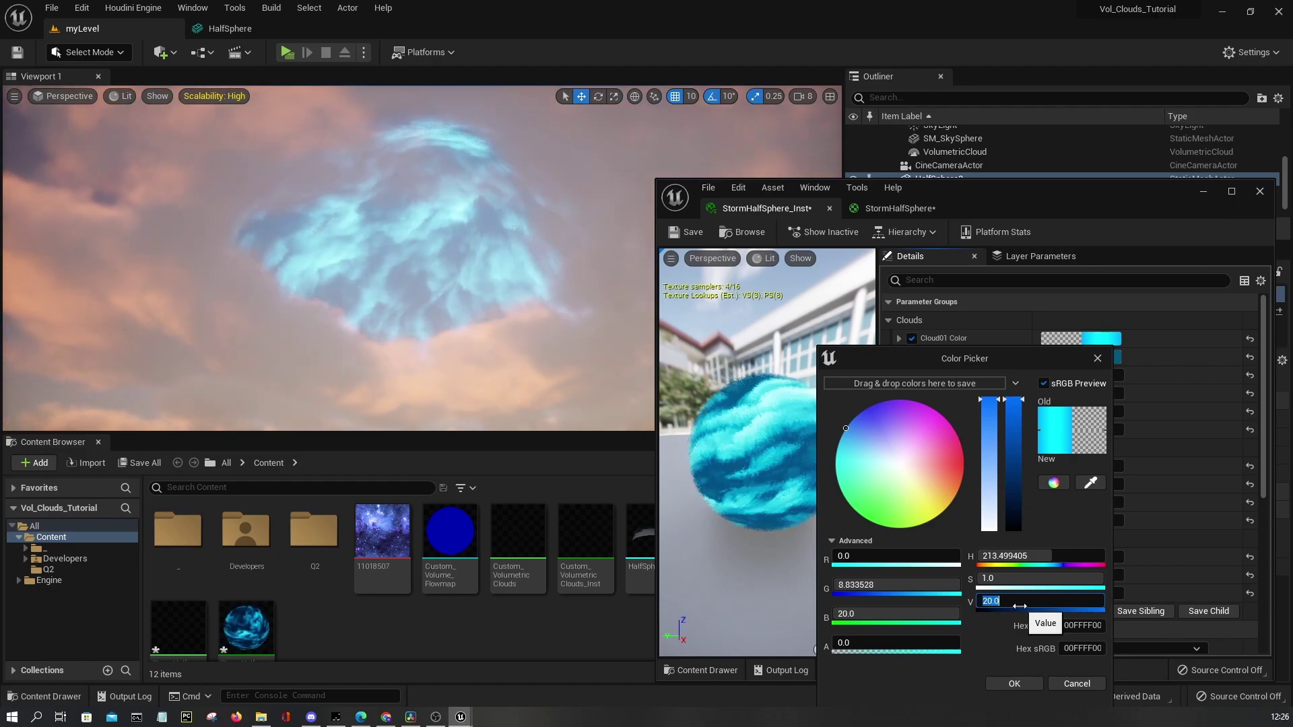
left_click(1018, 685)
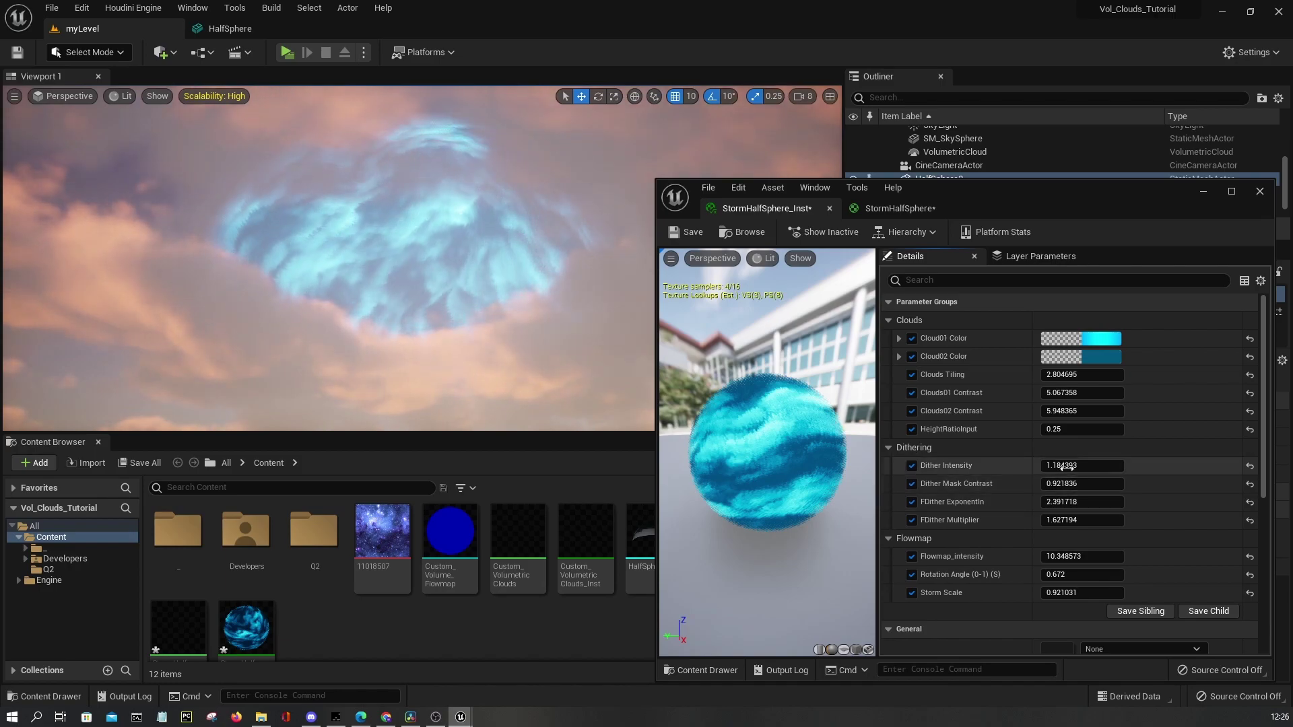
Increase Clouds01 Contrast to about 6.91 and the flowmap Rotation Angle to about 1.38
left_click_drag(1064, 394, 1091, 393)
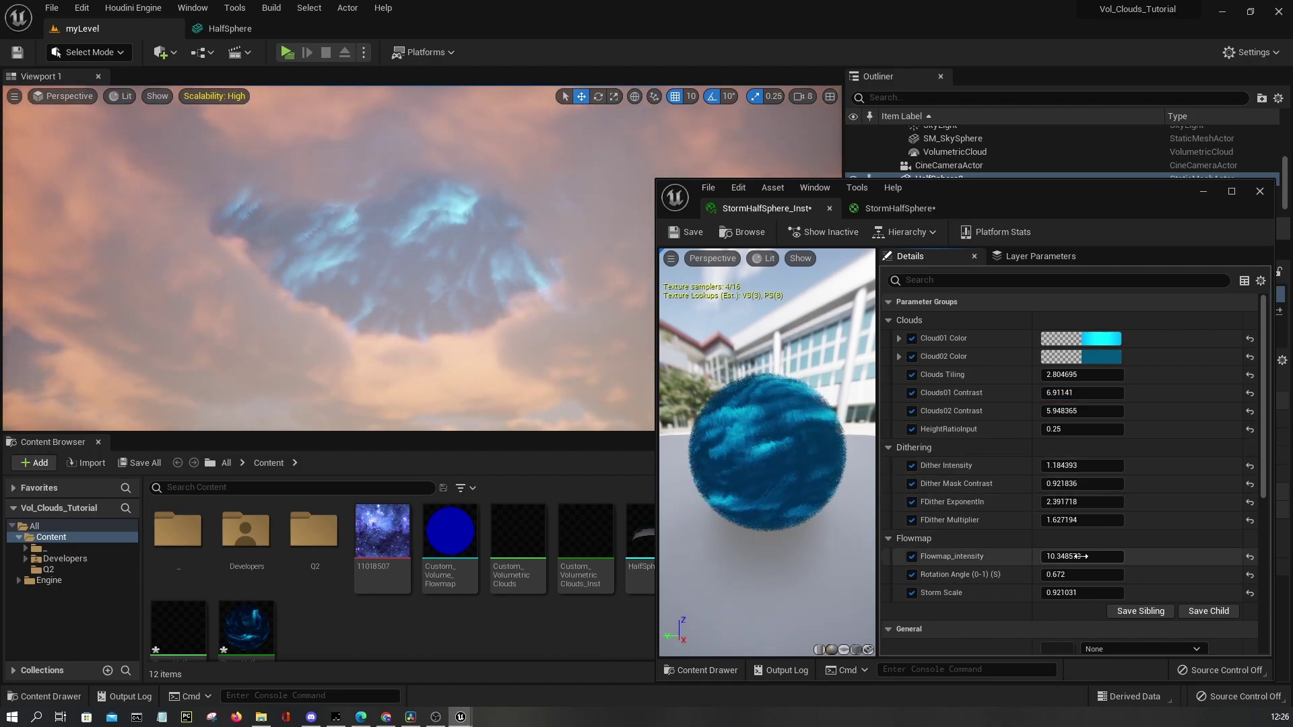
mouse_move(1067, 575)
left_mouse_down()
mouse_move(1108, 574)
mouse_move(1084, 574)
left_mouse_up()
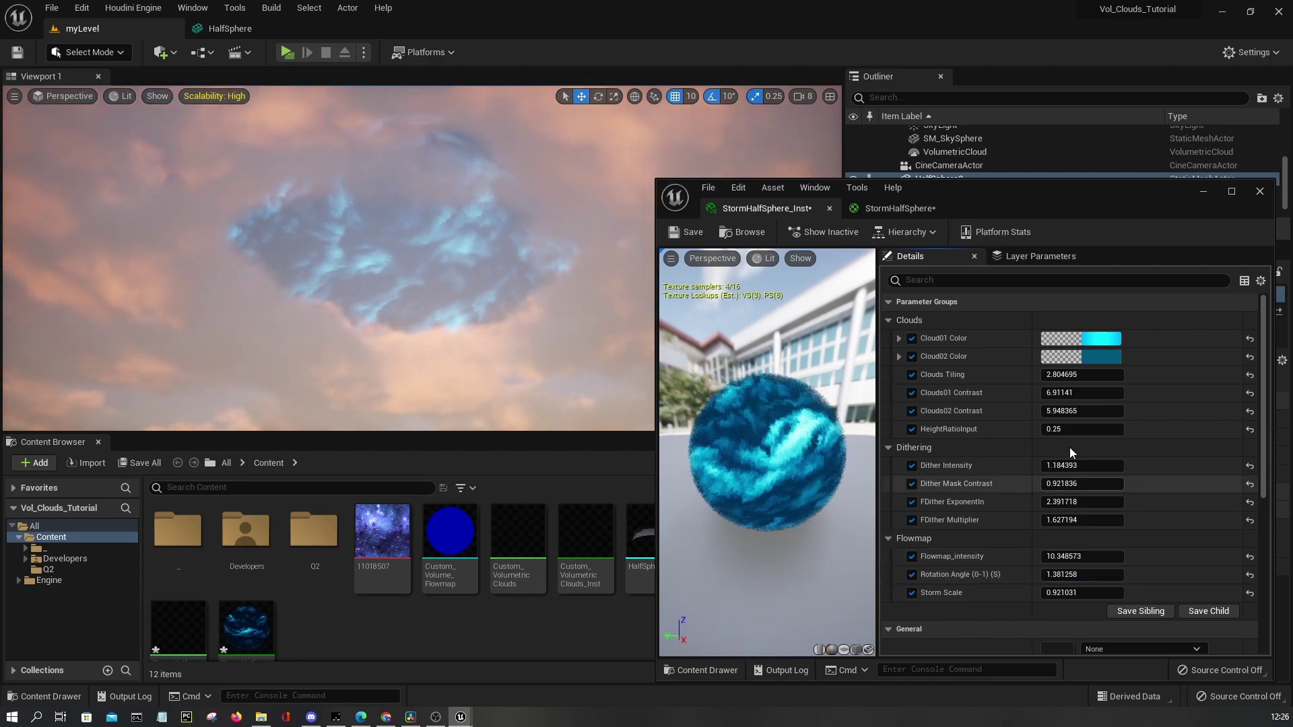
Shift Cloud01 Color to a fiery orange by setting its hue to 15
left_click(1114, 339)
left_click_drag(1057, 558, 986, 557)
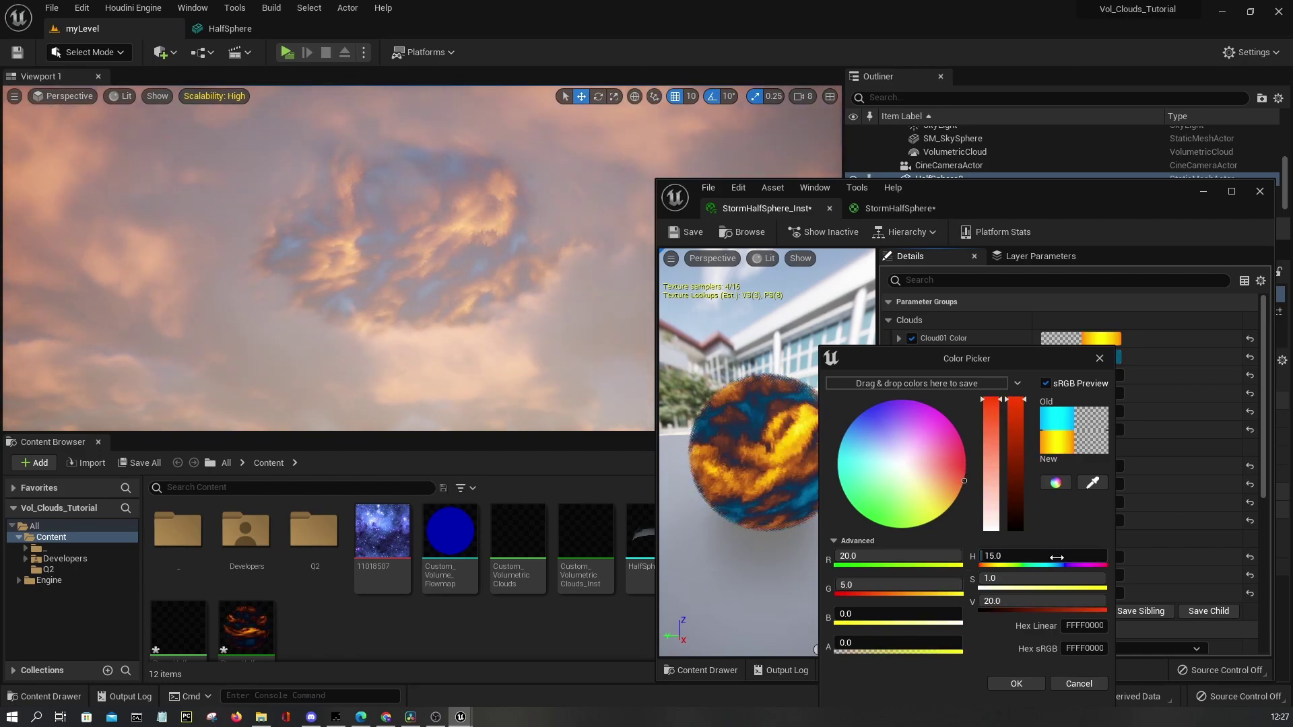
left_click(1016, 684)
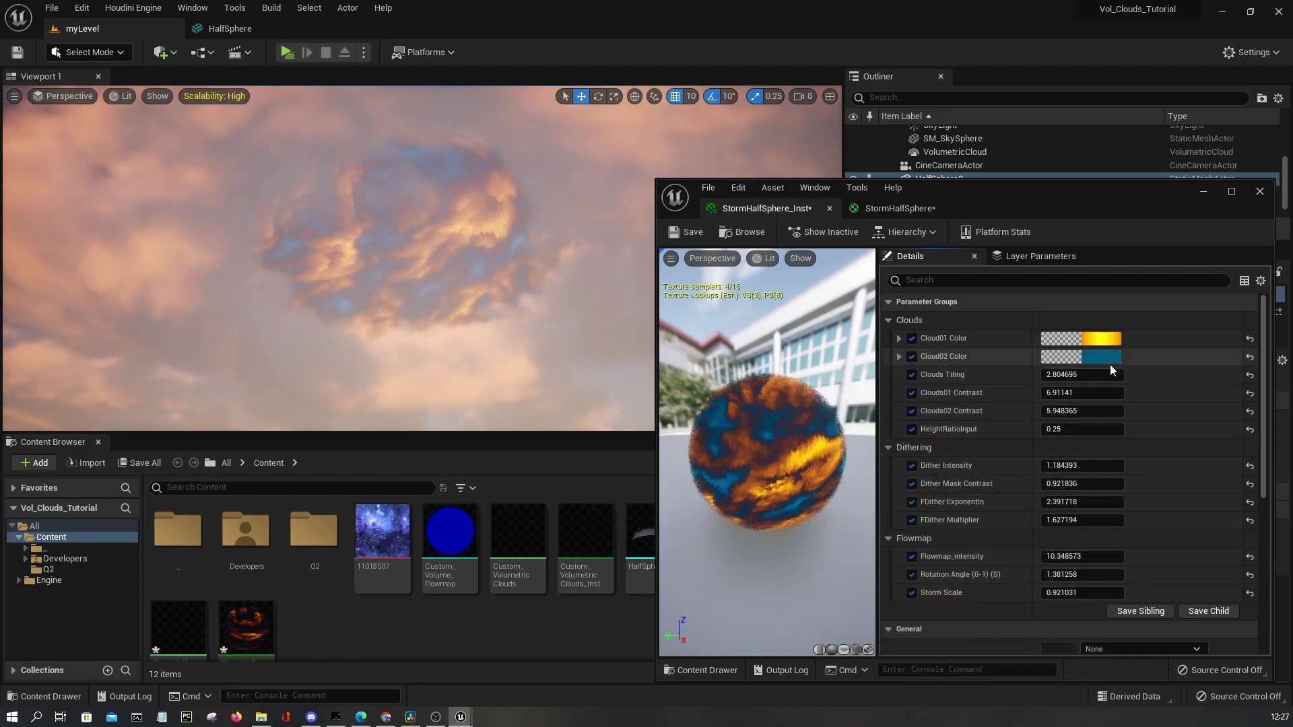
Change Cloud02 Color to a dark orange-brown with H 11, trying V values including 0.1 and 0.2 and settling on about 0.146
left_click(1108, 358)
left_click_drag(997, 556, 937, 557)
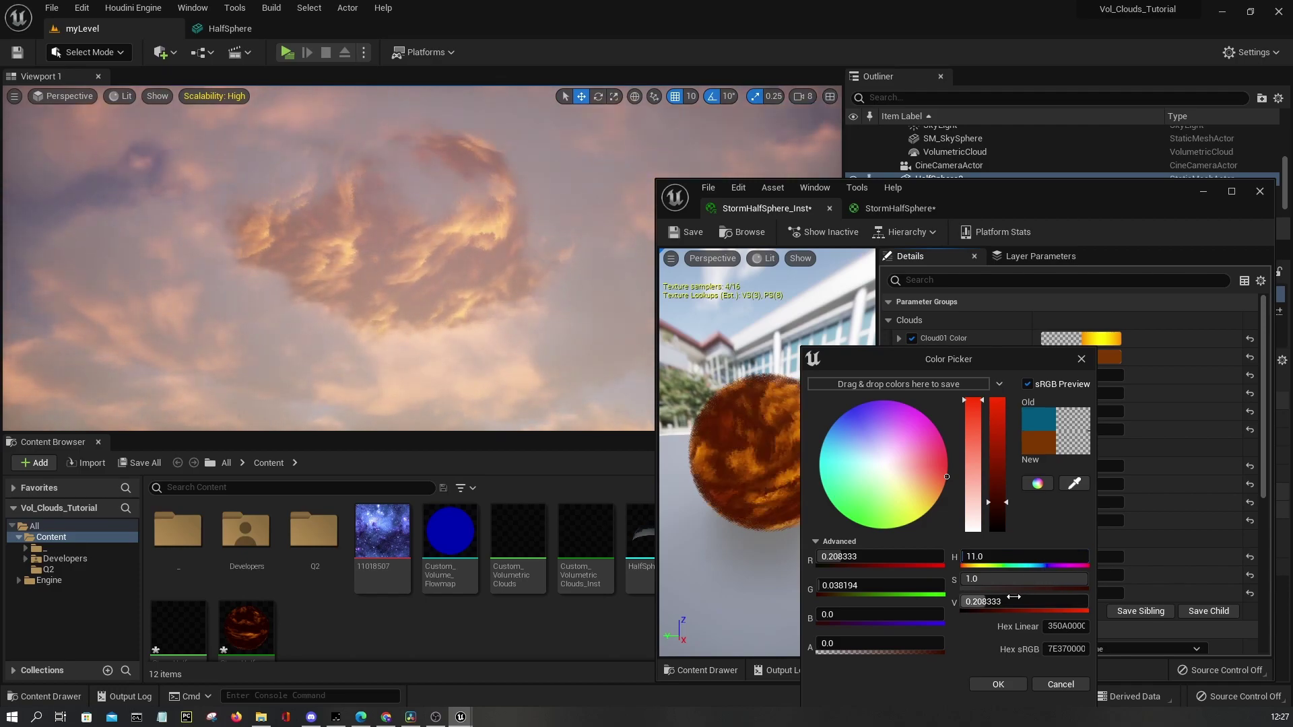
type("5")
key("Return")
type("0.2")
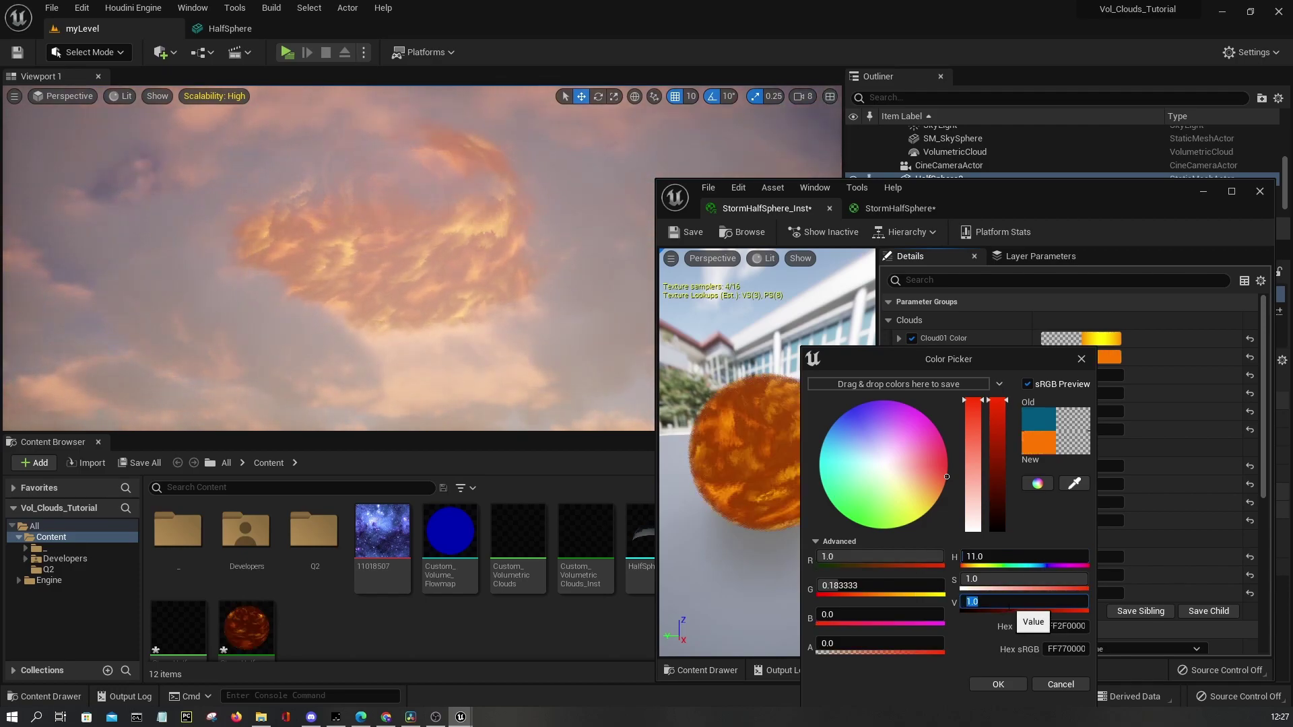
key("Return")
type("0.1")
key("Return")
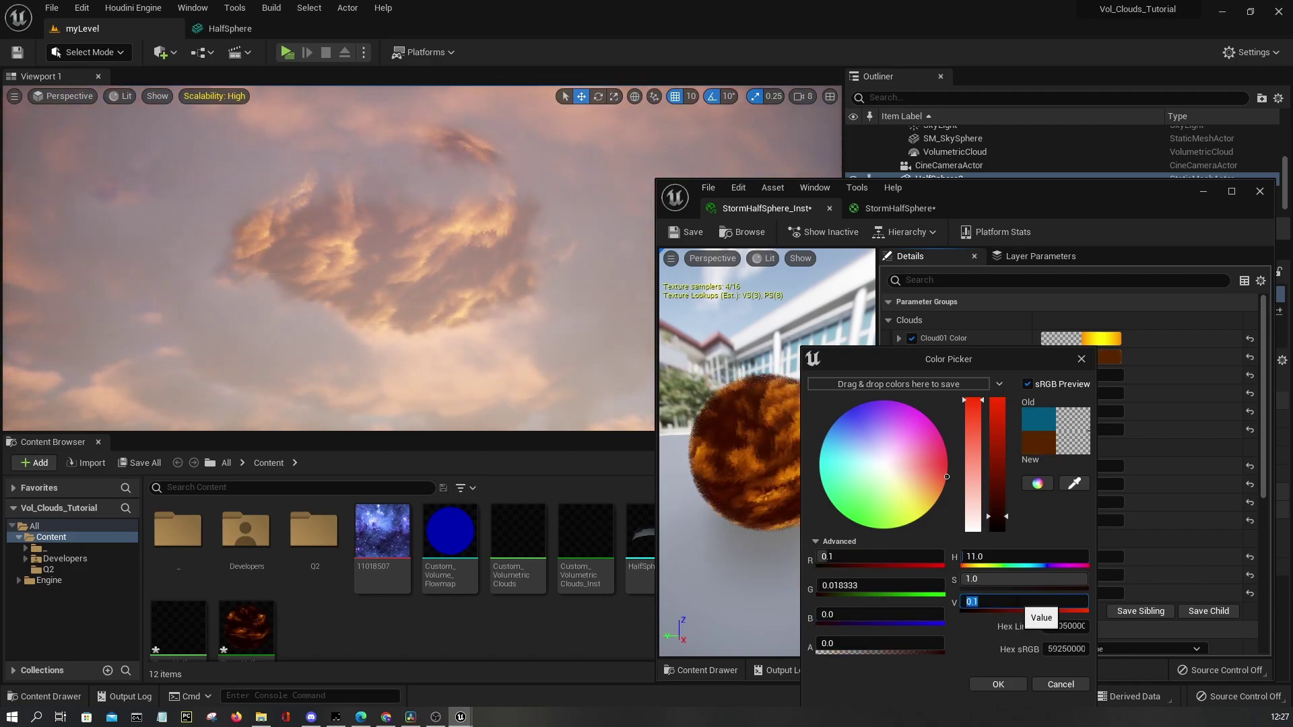
type("0.2")
key("Return")
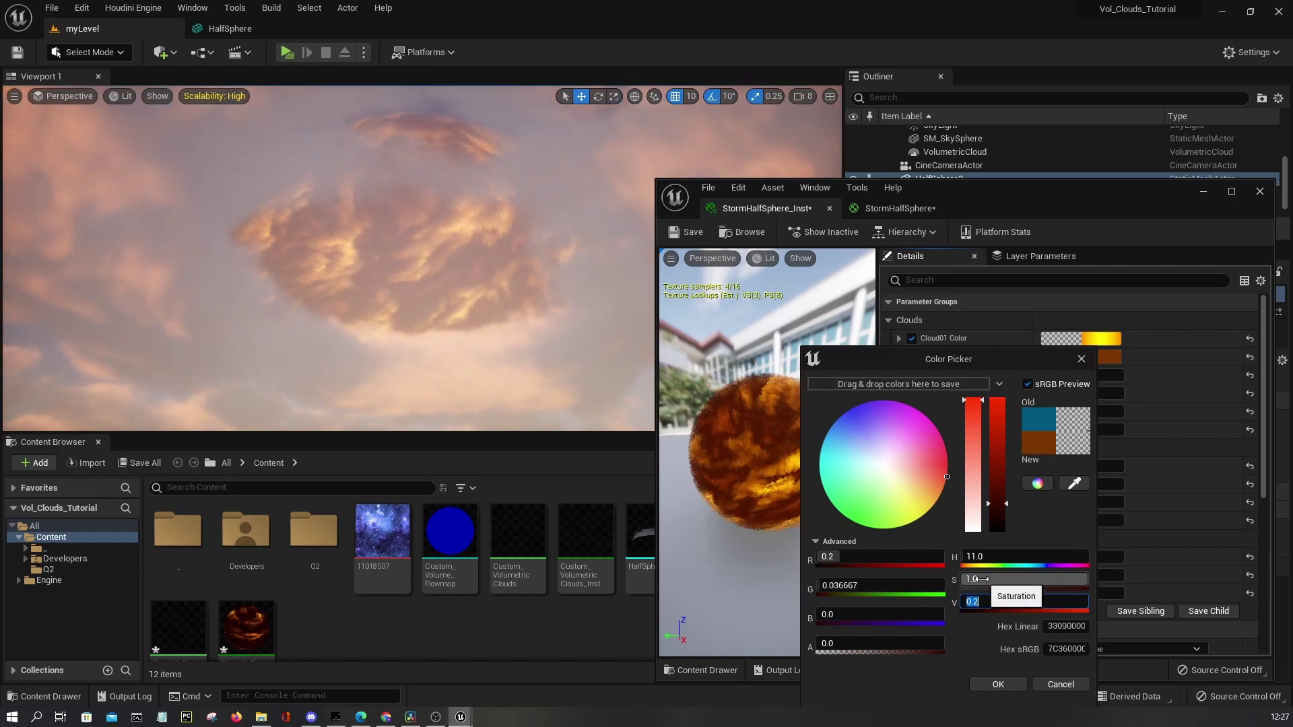
mouse_move(982, 510)
left_mouse_down()
mouse_move(983, 500)
mouse_move(977, 512)
left_mouse_up()
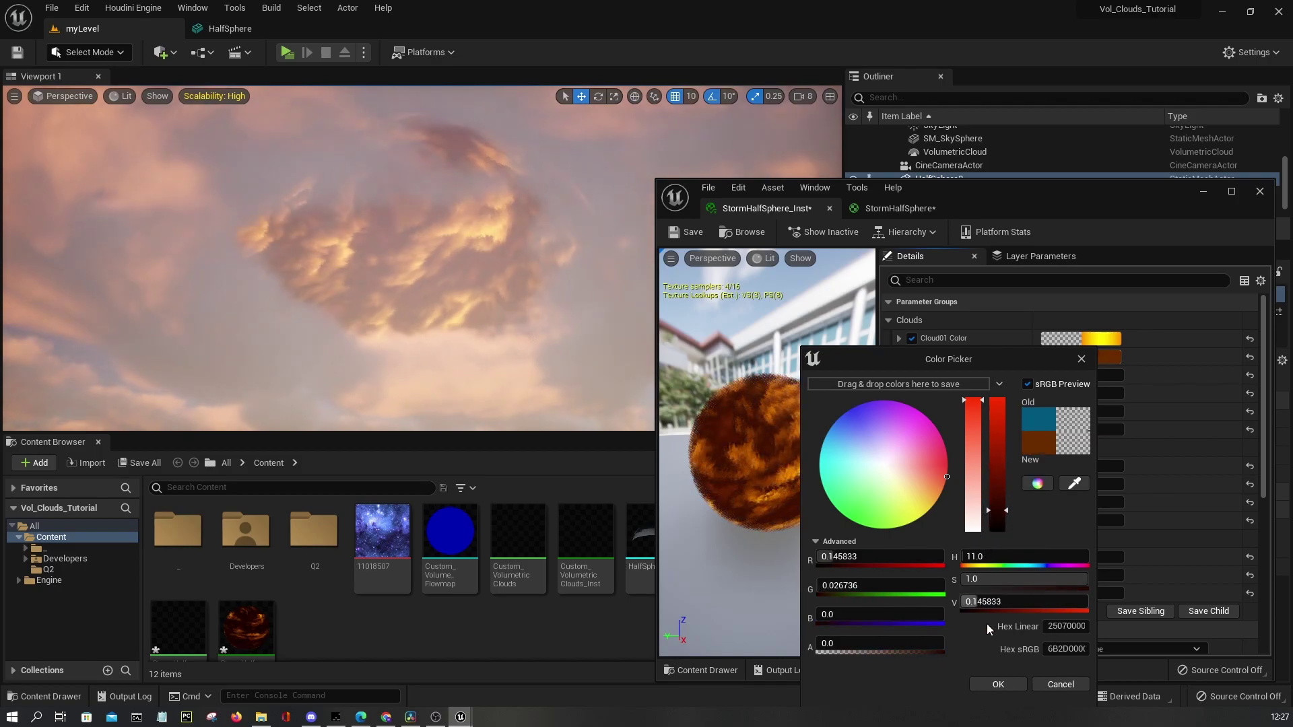
left_click(998, 684)
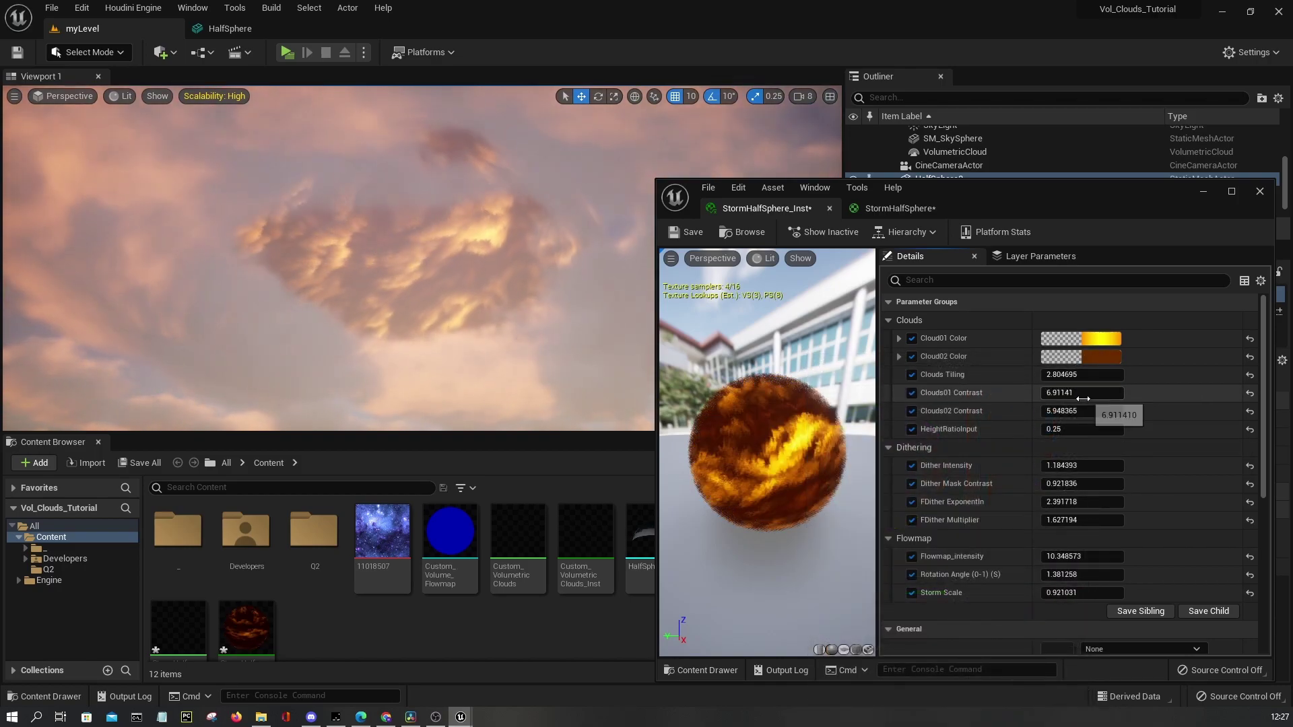
Lower Clouds01 Contrast to about 6.47, try Clouds02 Contrast at about 5.61 and lower, and settle on 8 for it
mouse_move(1082, 398)
left_mouse_down()
mouse_move(1094, 399)
mouse_move(1071, 399)
mouse_move(1084, 398)
mouse_move(1077, 423)
mouse_move(1057, 412)
mouse_move(1104, 413)
mouse_move(1051, 412)
mouse_move(1071, 412)
left_mouse_up()
left_click(1066, 413)
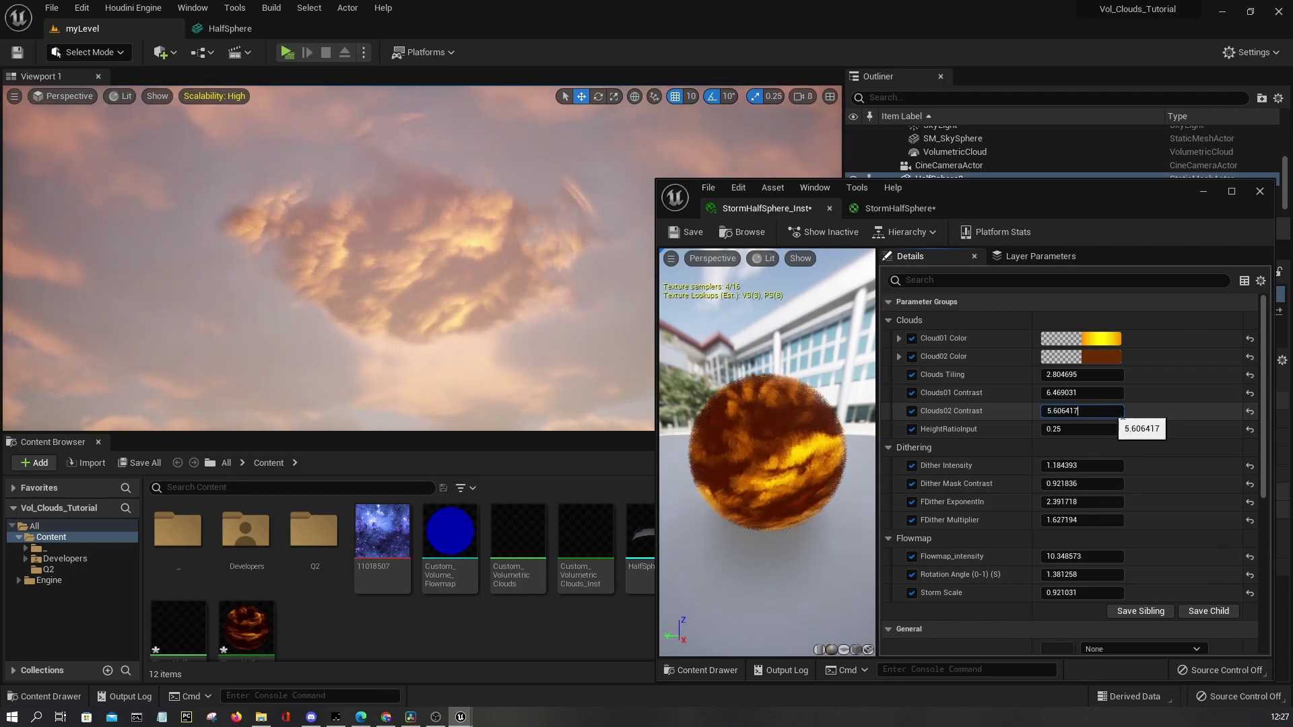
type("2.0")
key("Return")
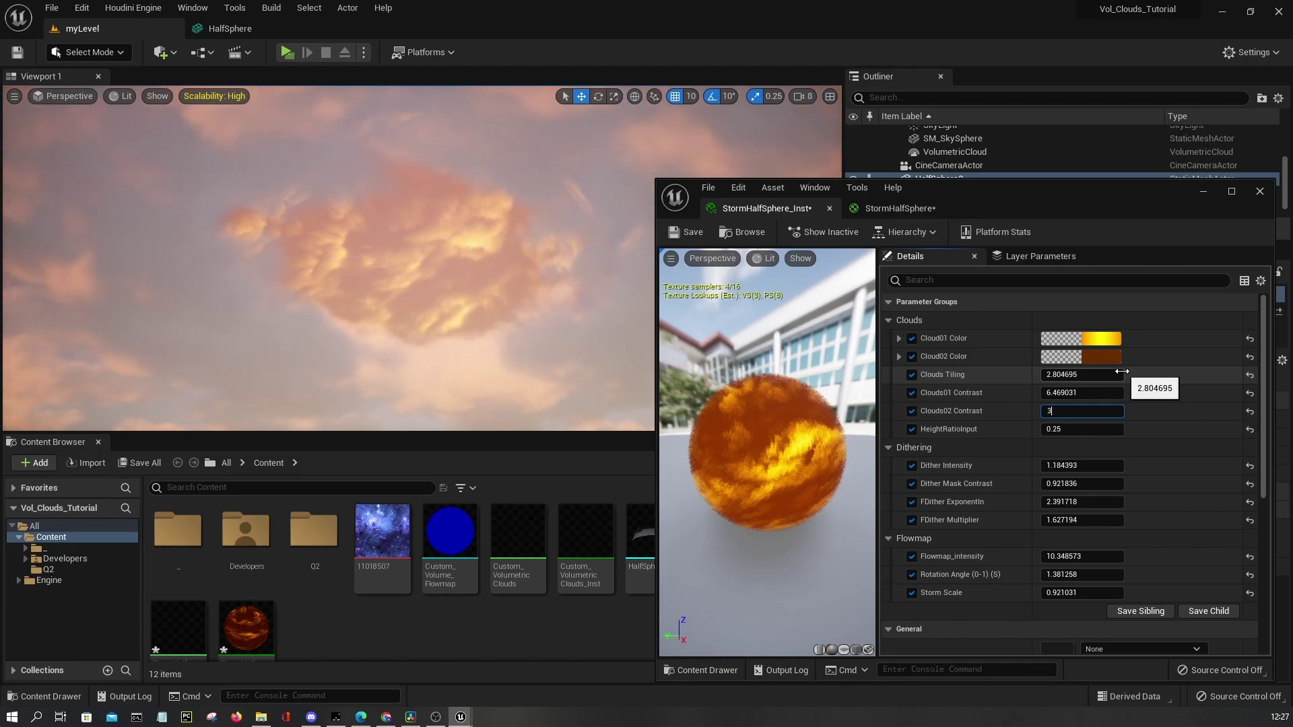
type("8.0")
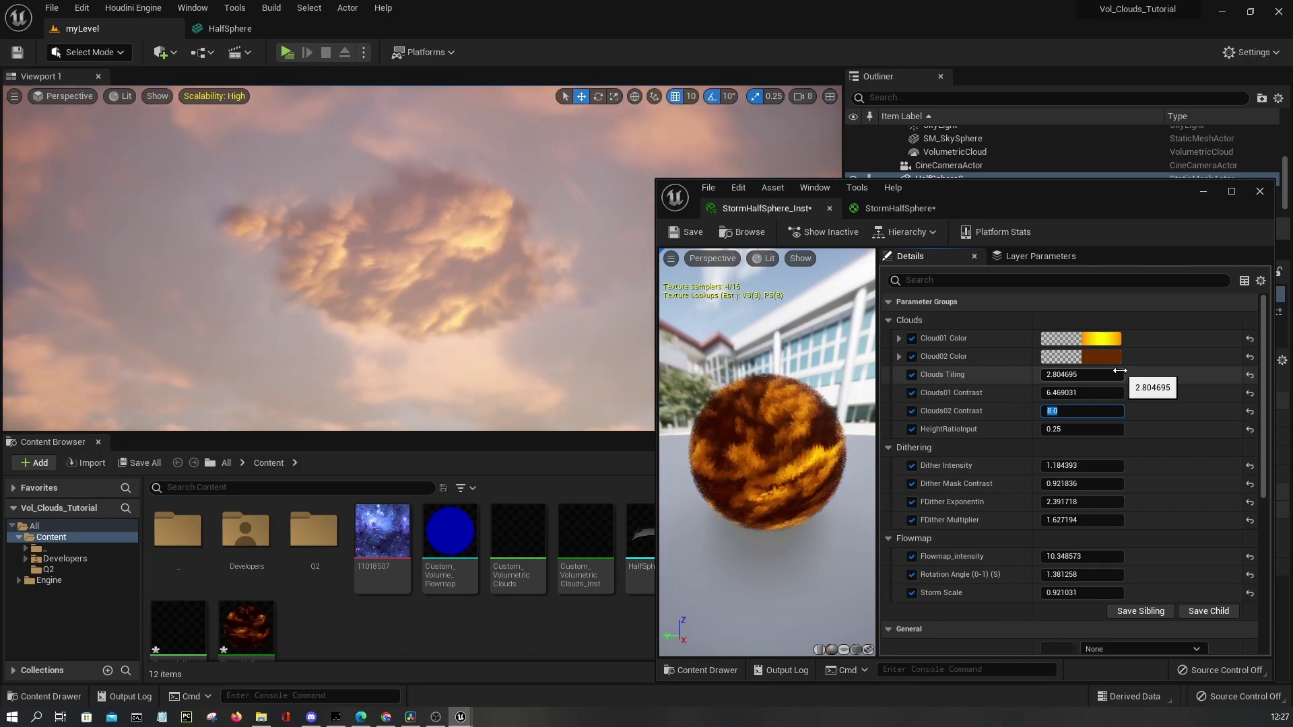
key("Return")
Try brighter V values of 5, 1 and 2 for Cloud02 Color
left_click(1093, 361)
left_click(1019, 602)
type("5.0")
key("Return")
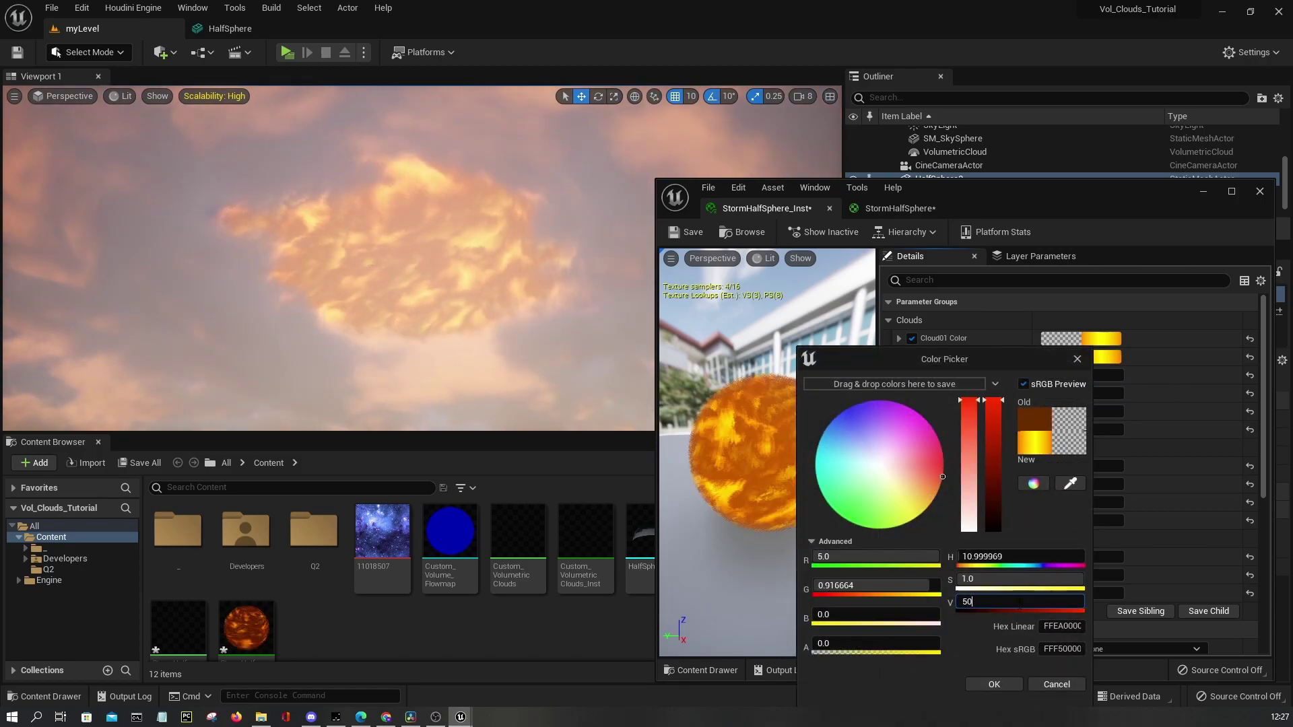
type("1.0")
key("Return")
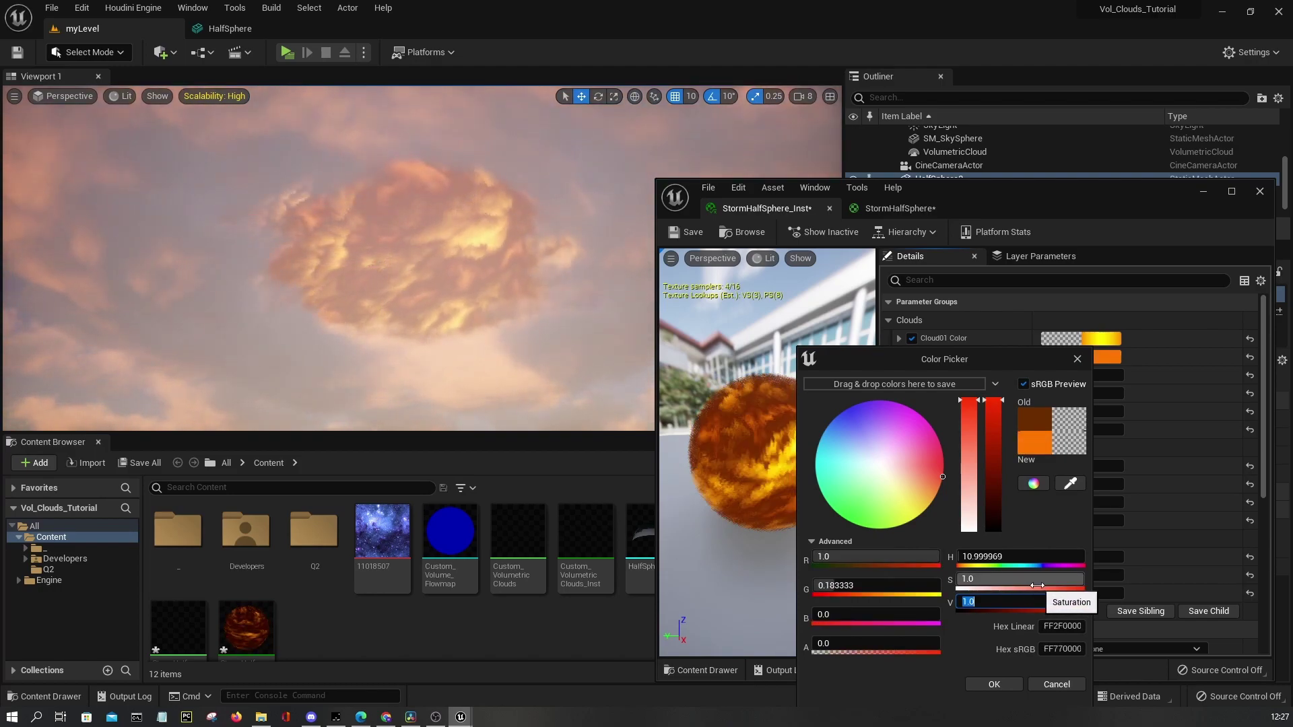
type("2.0")
key("Return")
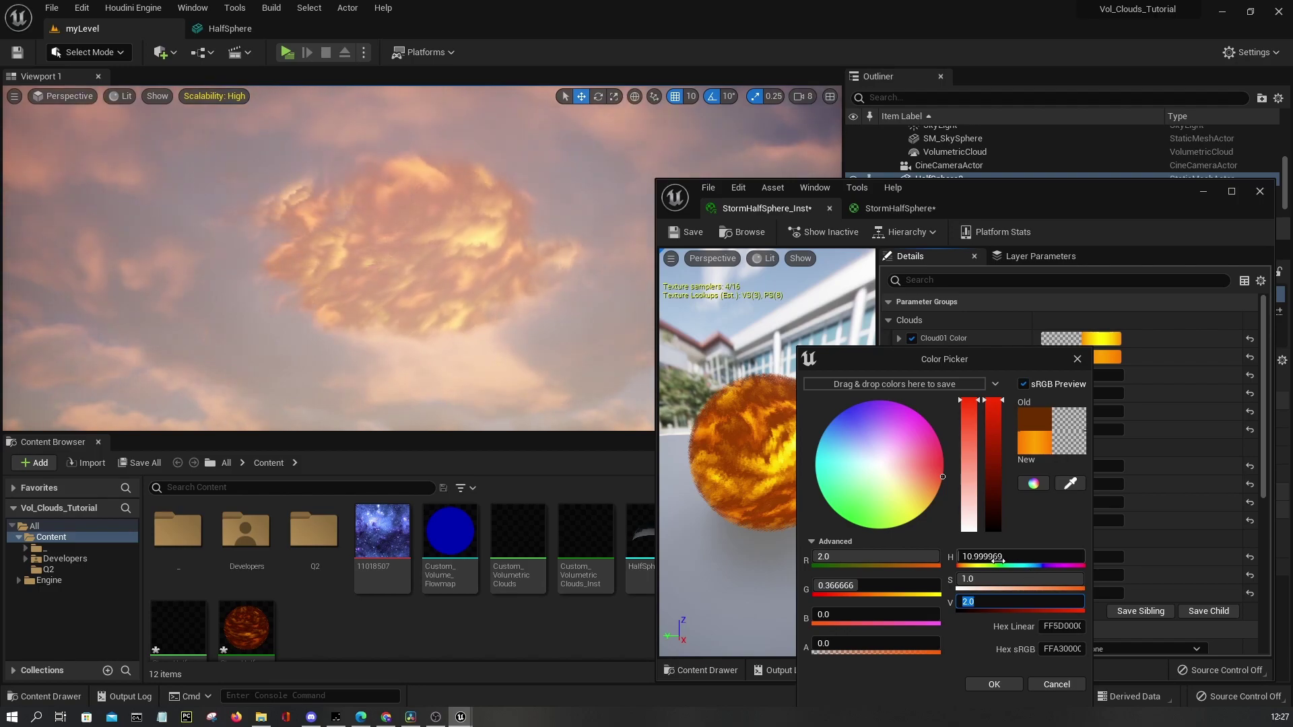
Set Cloud02 Color's hue to 9, try V values including 0, and settle on V 0.2
mouse_move(1020, 556)
left_mouse_down()
mouse_move(1138, 556)
mouse_move(1019, 556)
left_mouse_up()
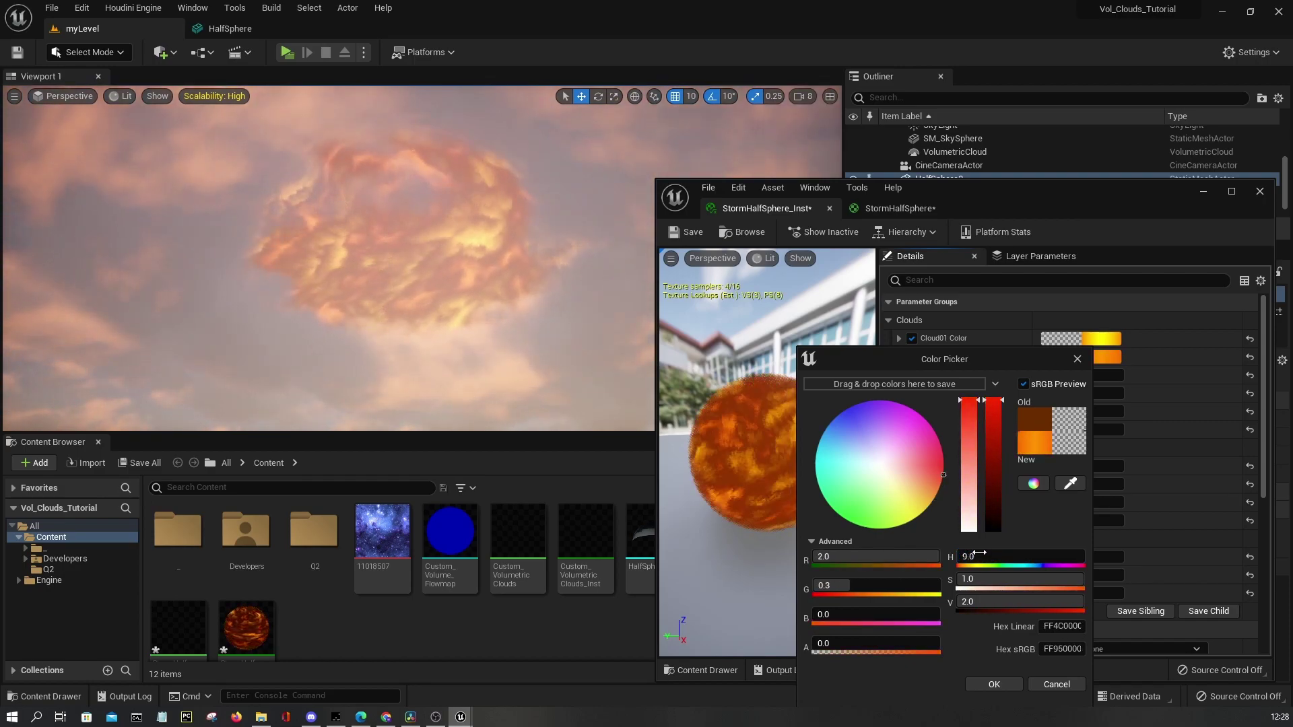
type("0")
key("Return")
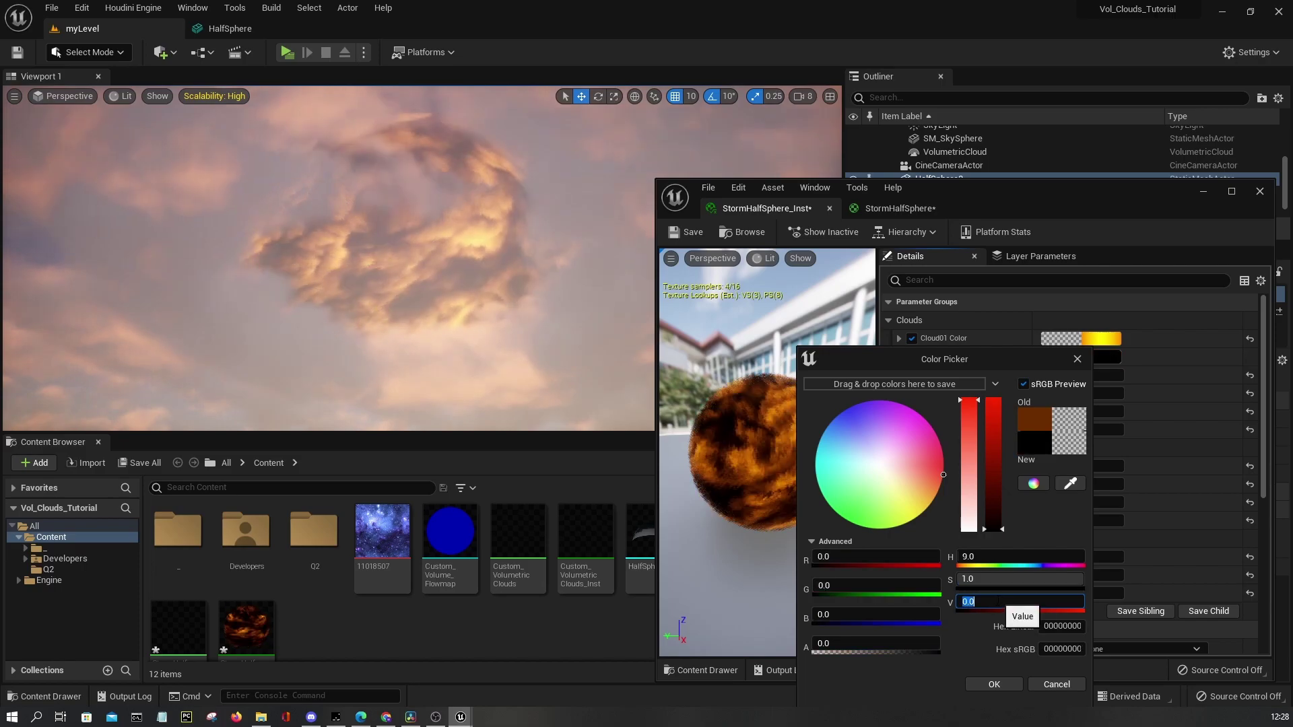
type("0.5")
key("Return")
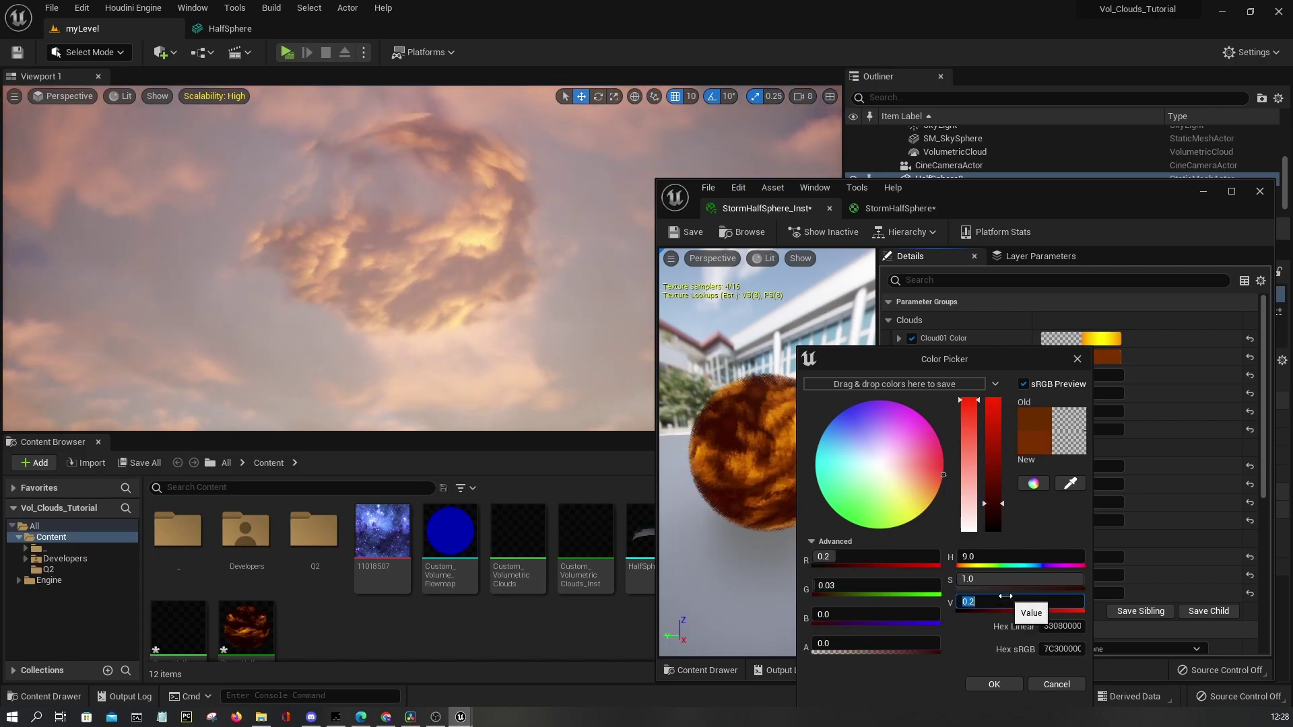
type("0.2")
key("Return")
left_click(995, 682)
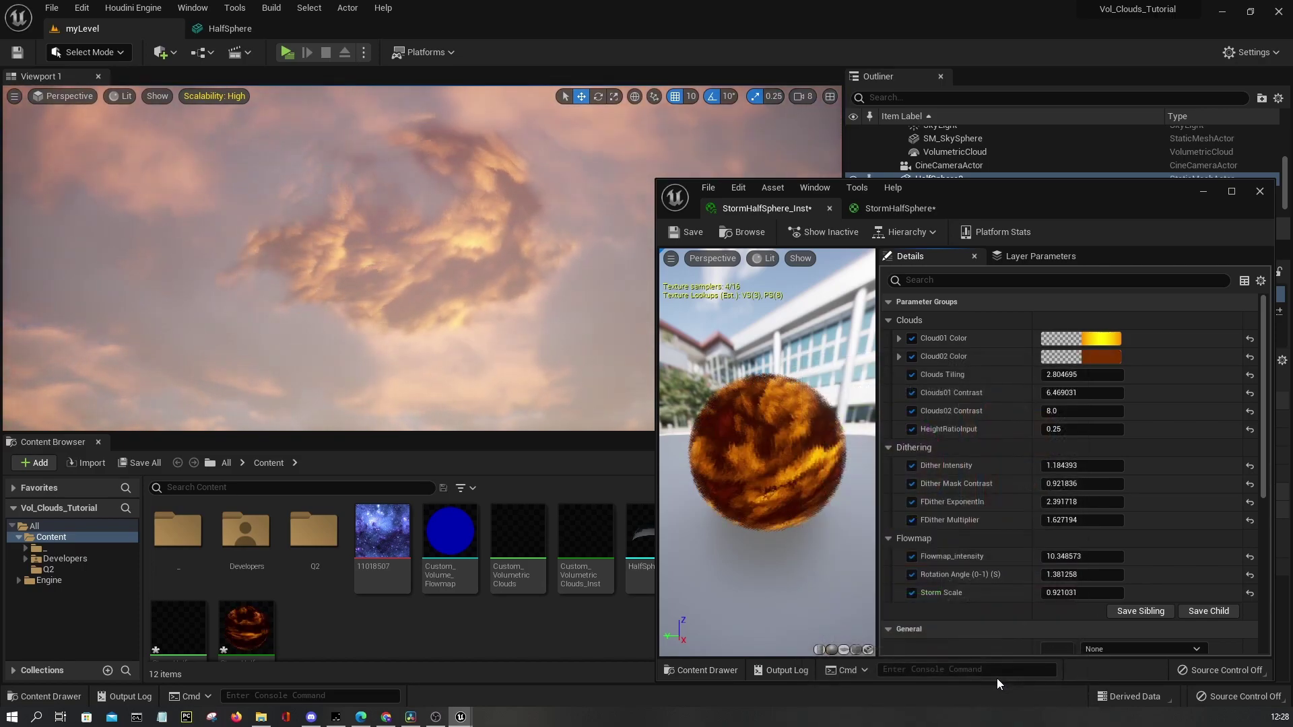
Lower Clouds02 Contrast to about 4.91 and try V values of 1 and 0 for Cloud02 Color, settling on 0.1
left_click_drag(1083, 411, 1067, 411)
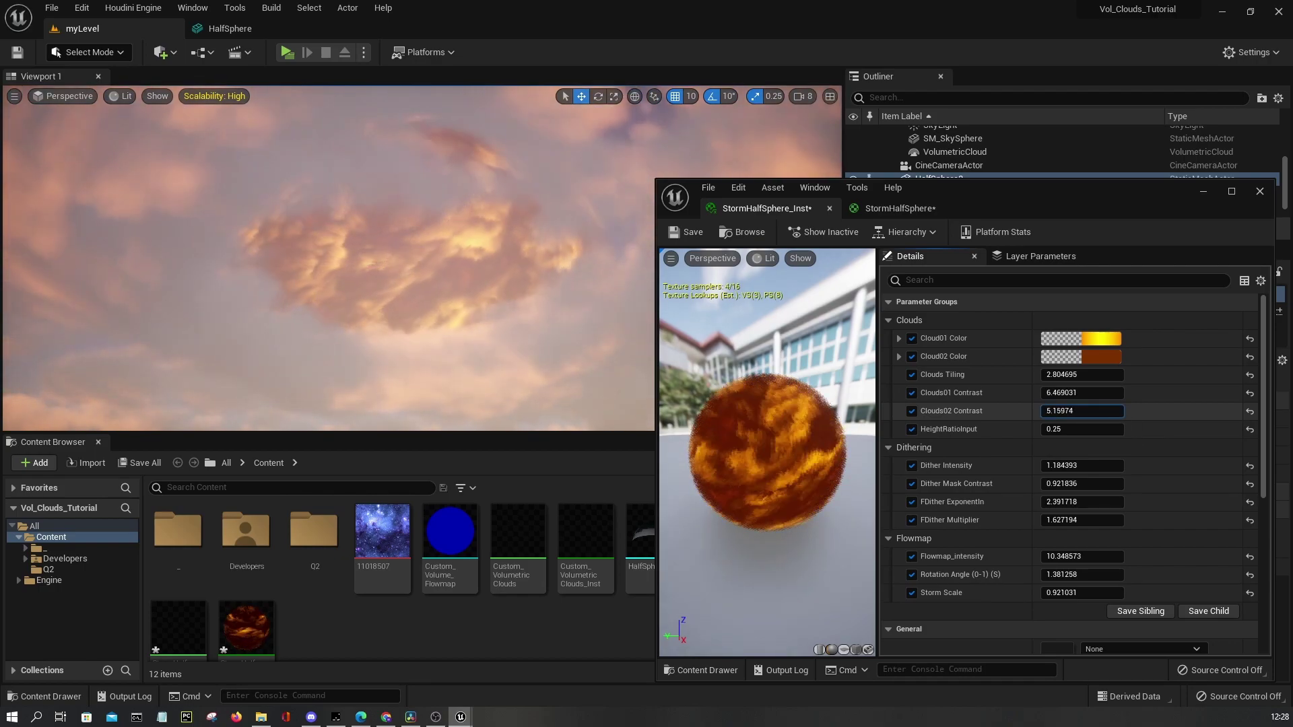
left_click(1085, 357)
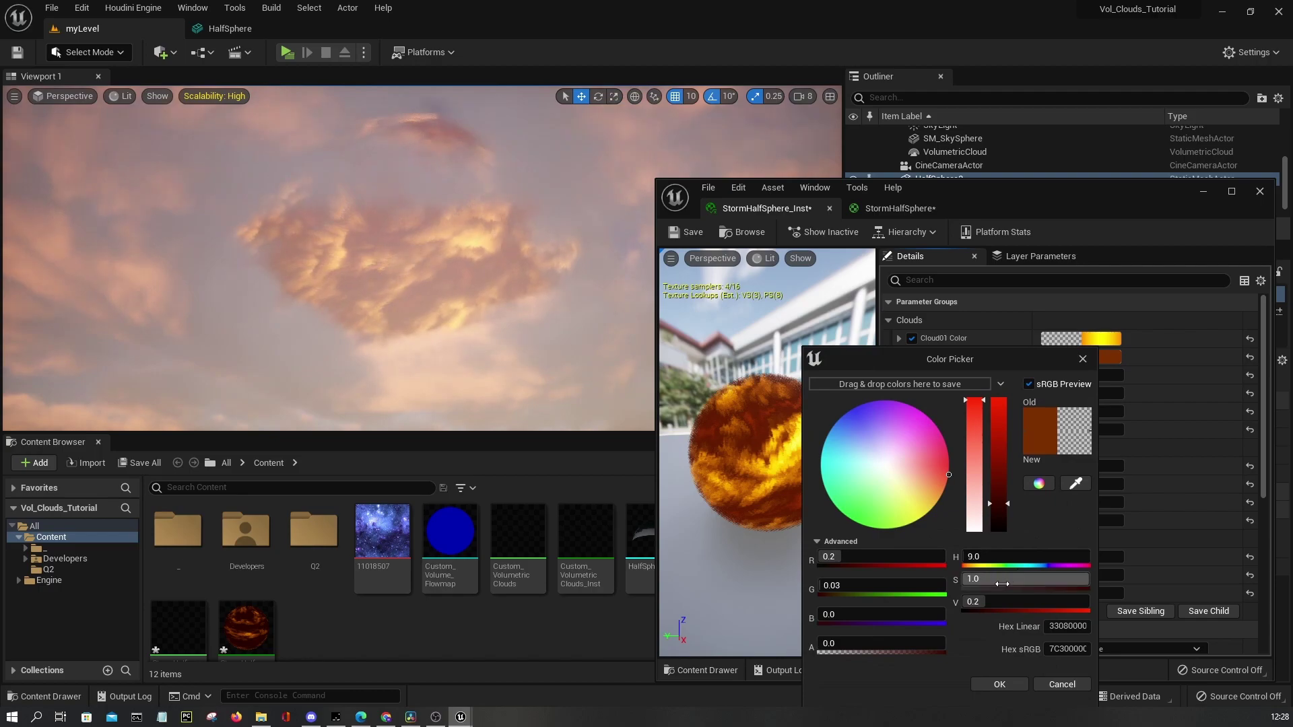
left_click(982, 604)
type("1")
key("Return")
type("0")
key("Return")
type("0.1")
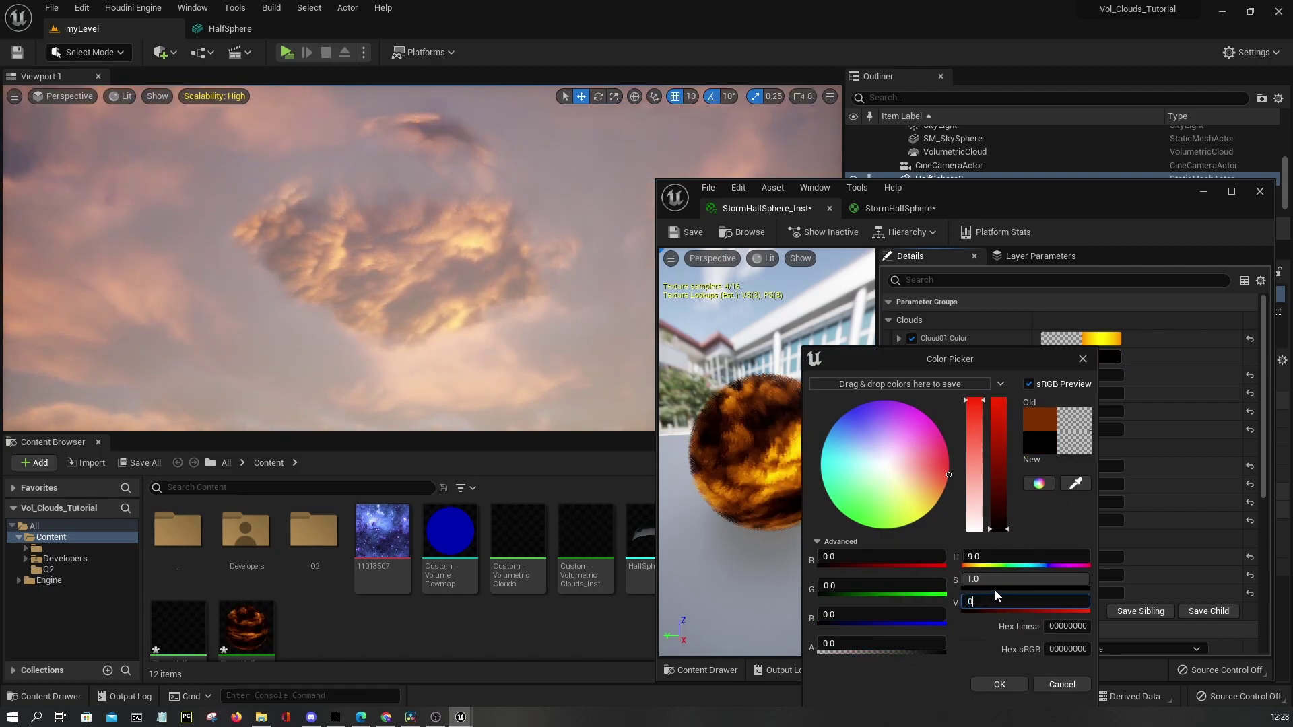
key("Return")
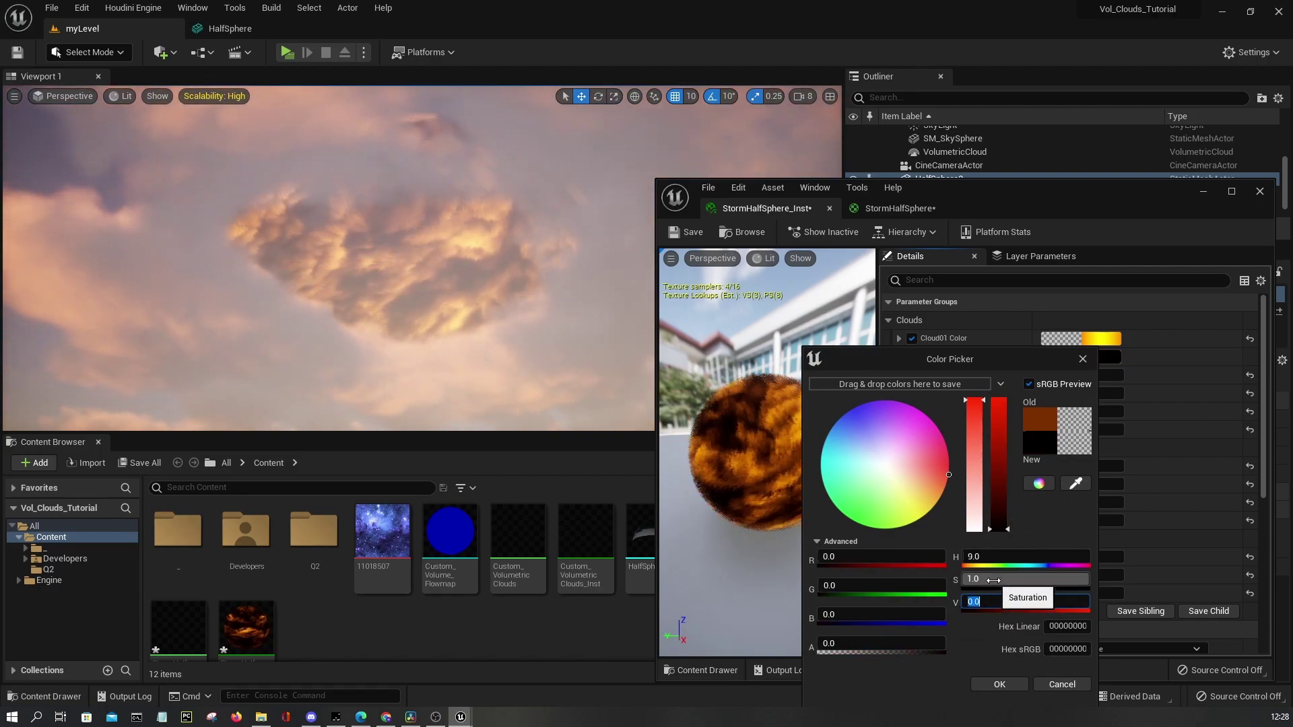
left_click(1000, 684)
Lower Cloud01 Color's hue for a redder orange, trying H values including 10, 12, 5 and 11, and accept the color
left_click(1103, 344)
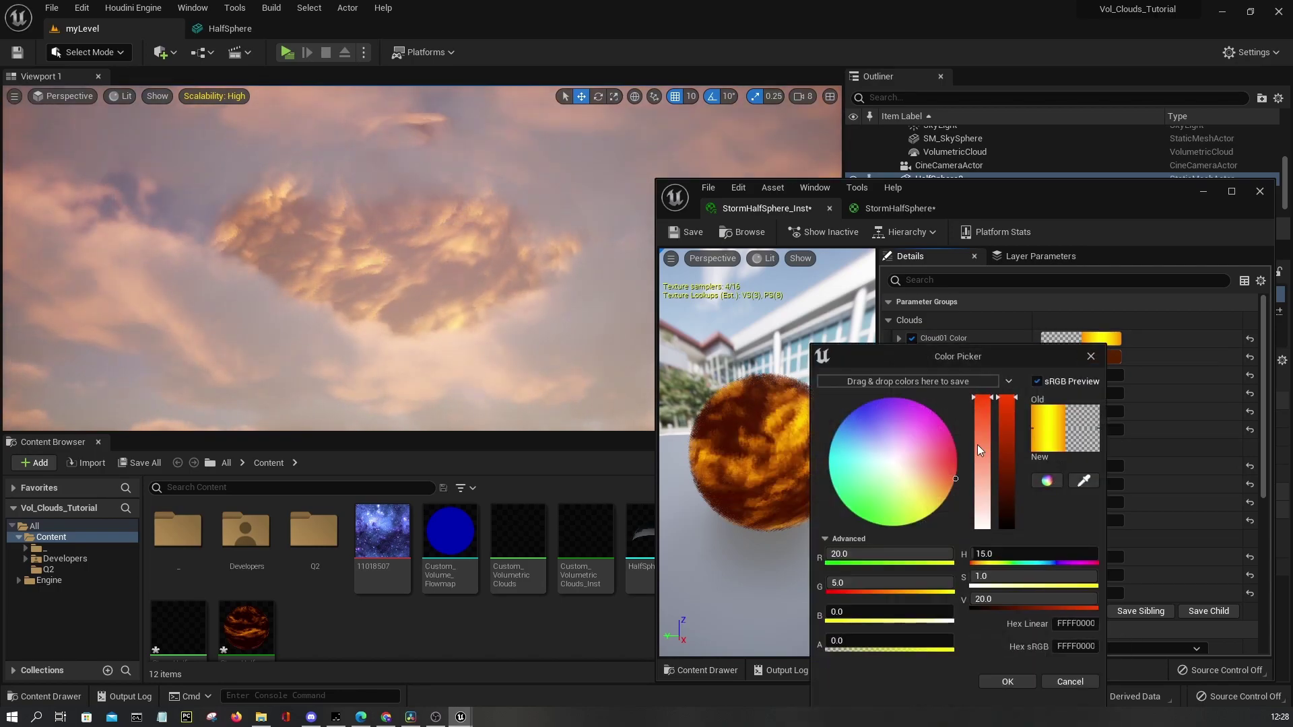
left_click(988, 557)
type("10")
key("Return")
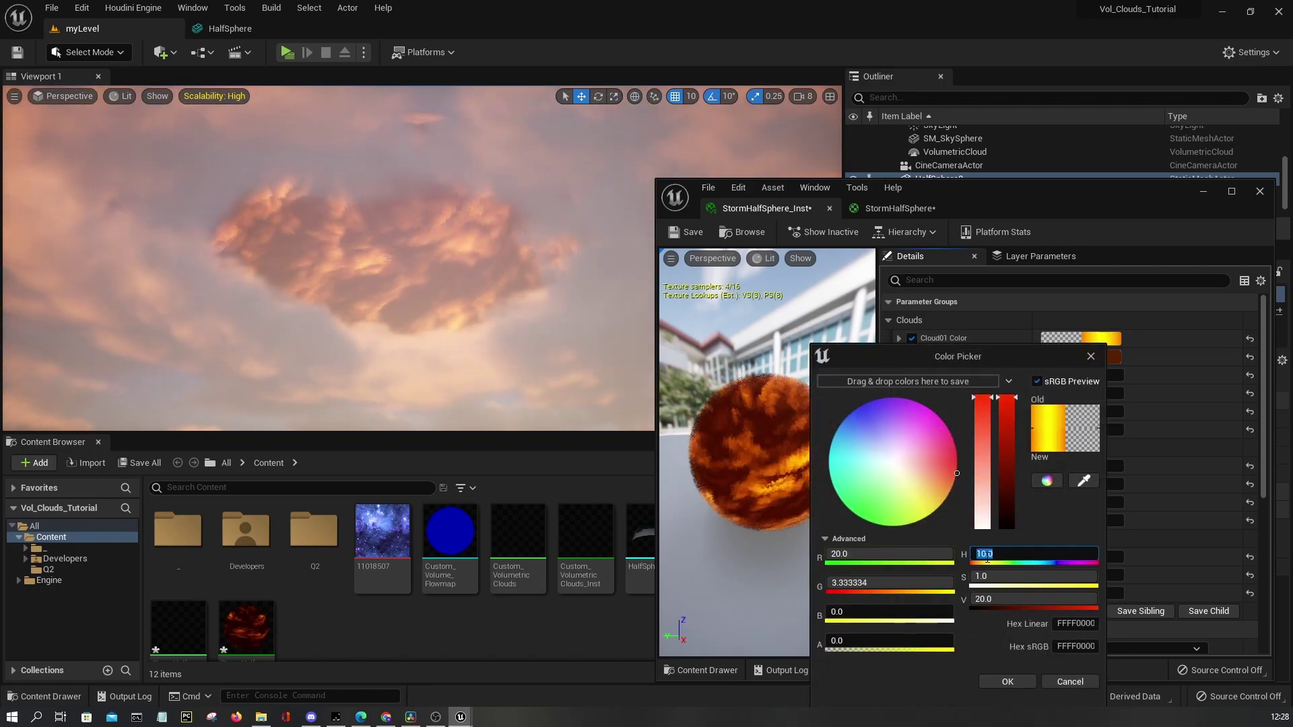
key("Return")
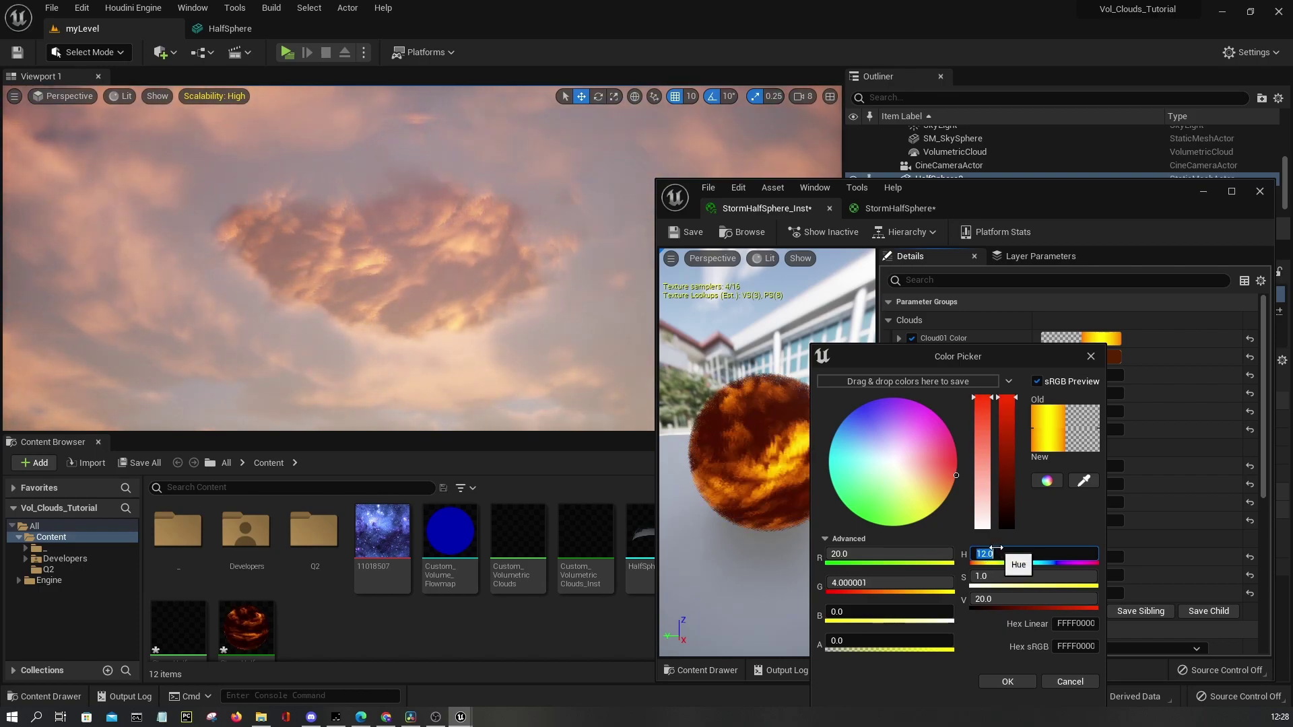
type("5")
key("Return")
type("12")
key("Return")
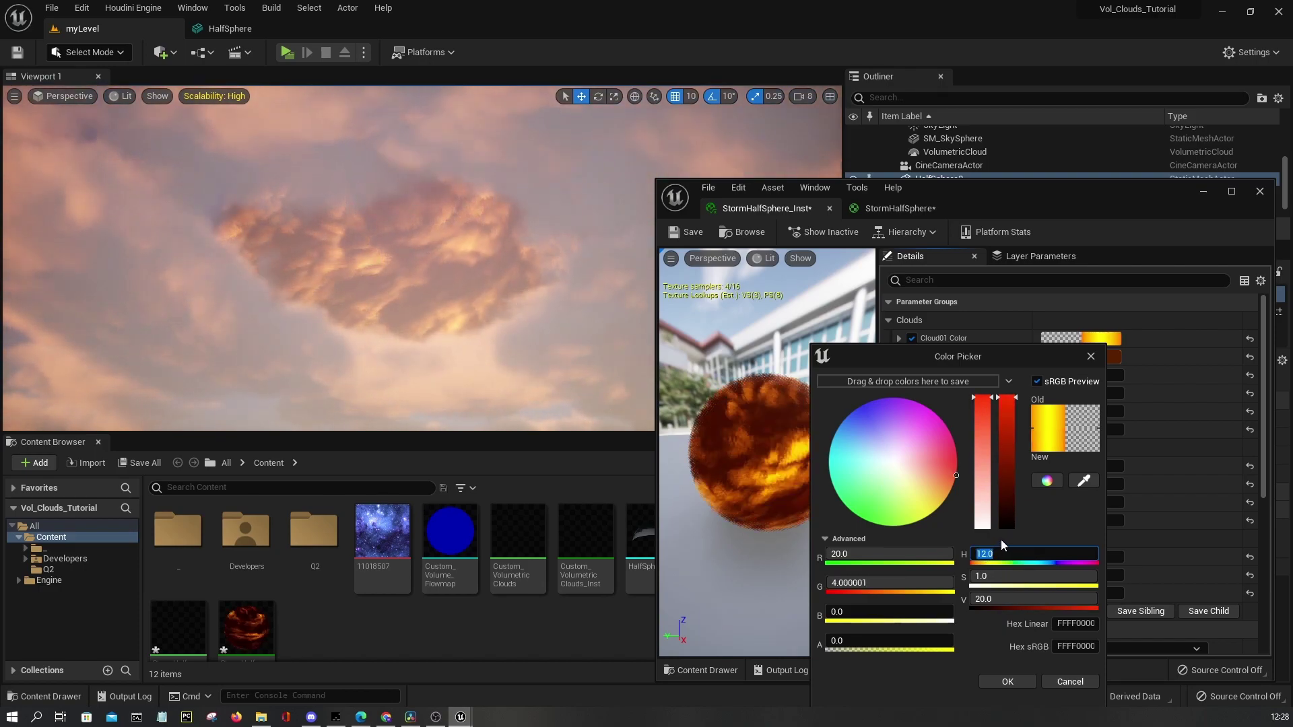
type("11")
key("Return")
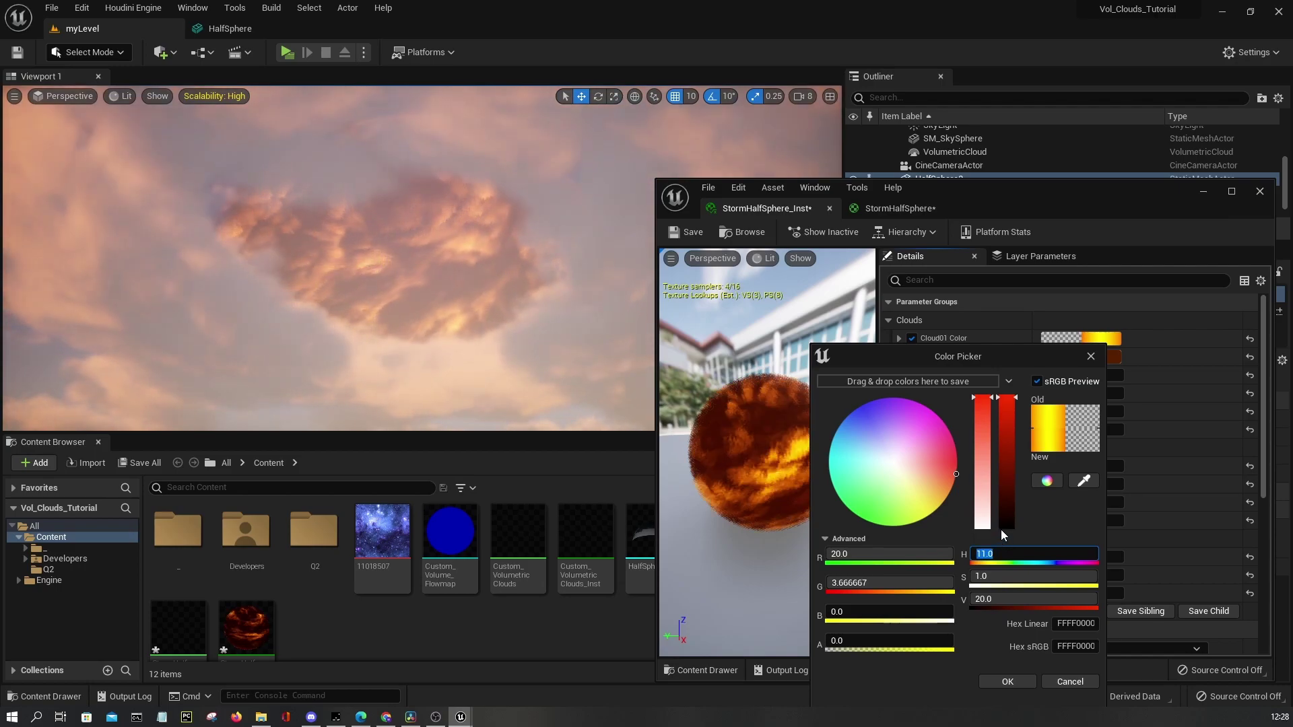
type("10")
key("Return")
type("1")
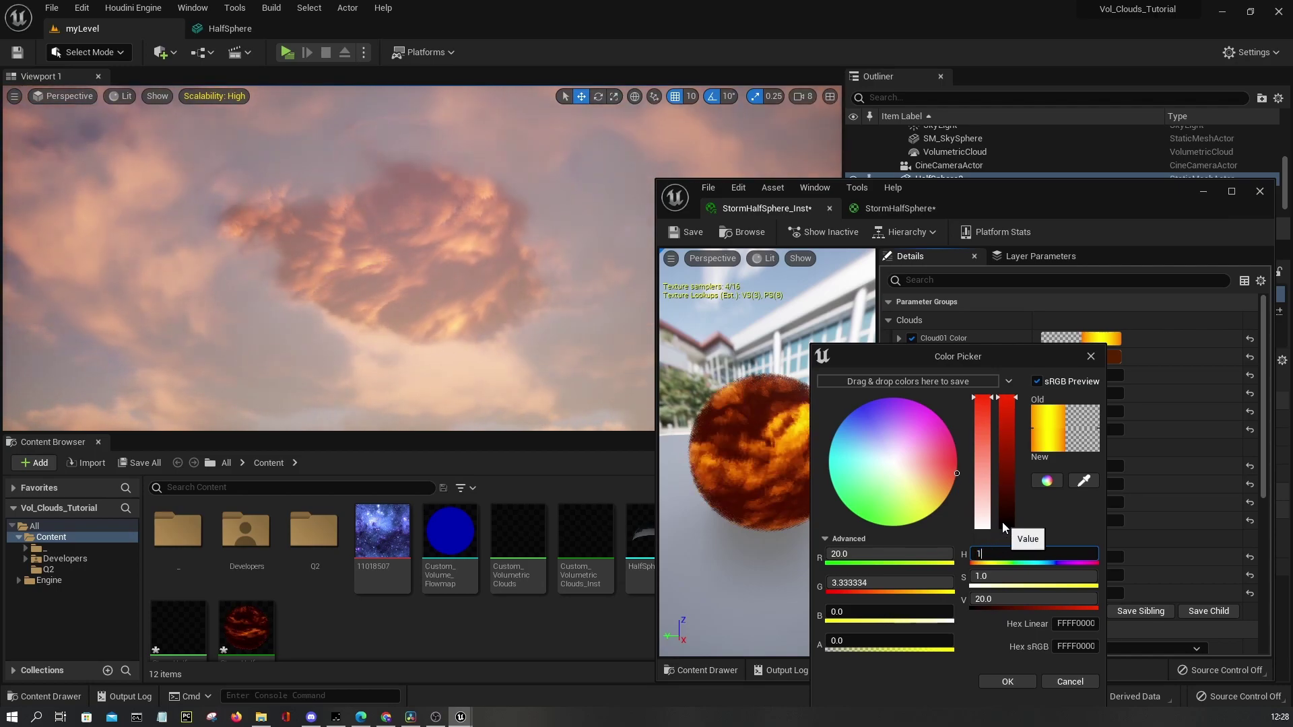
left_click(1008, 681)
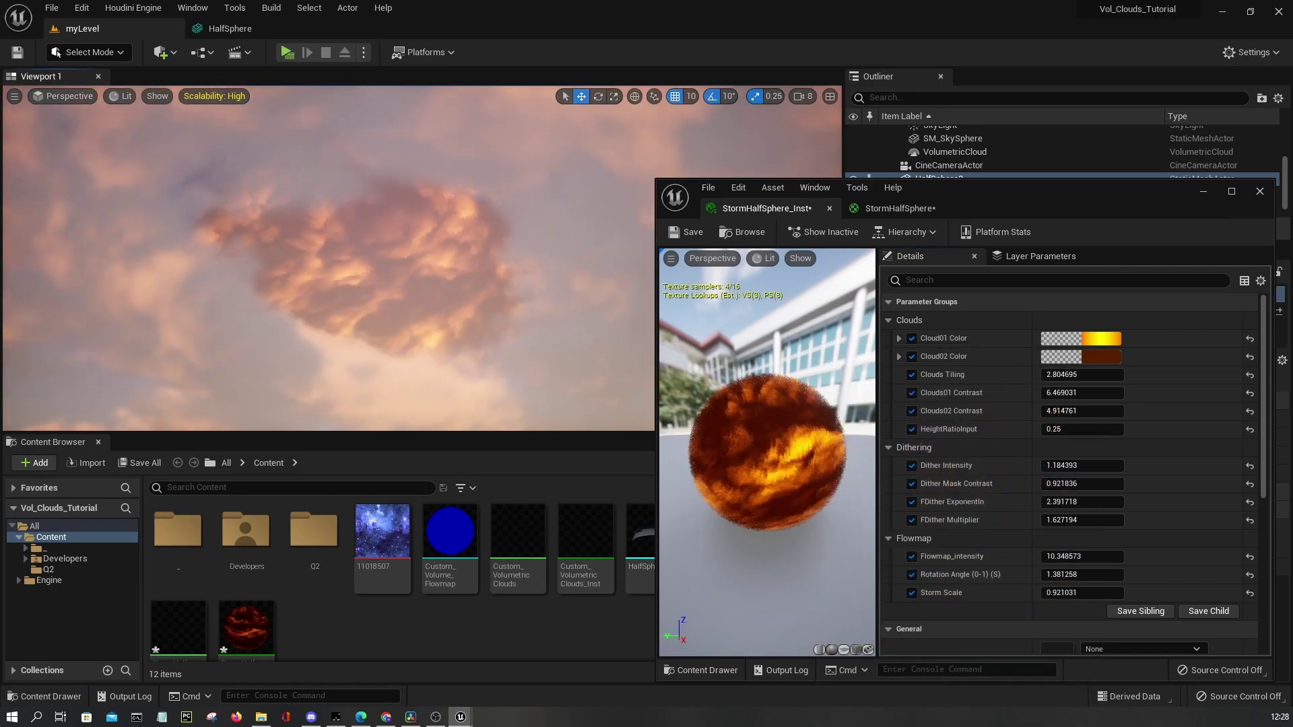
Save StormHalfSphere_Inst and regroup the StormHalfSphere material and its instance as tabs of the main editor window
left_click(680, 233)
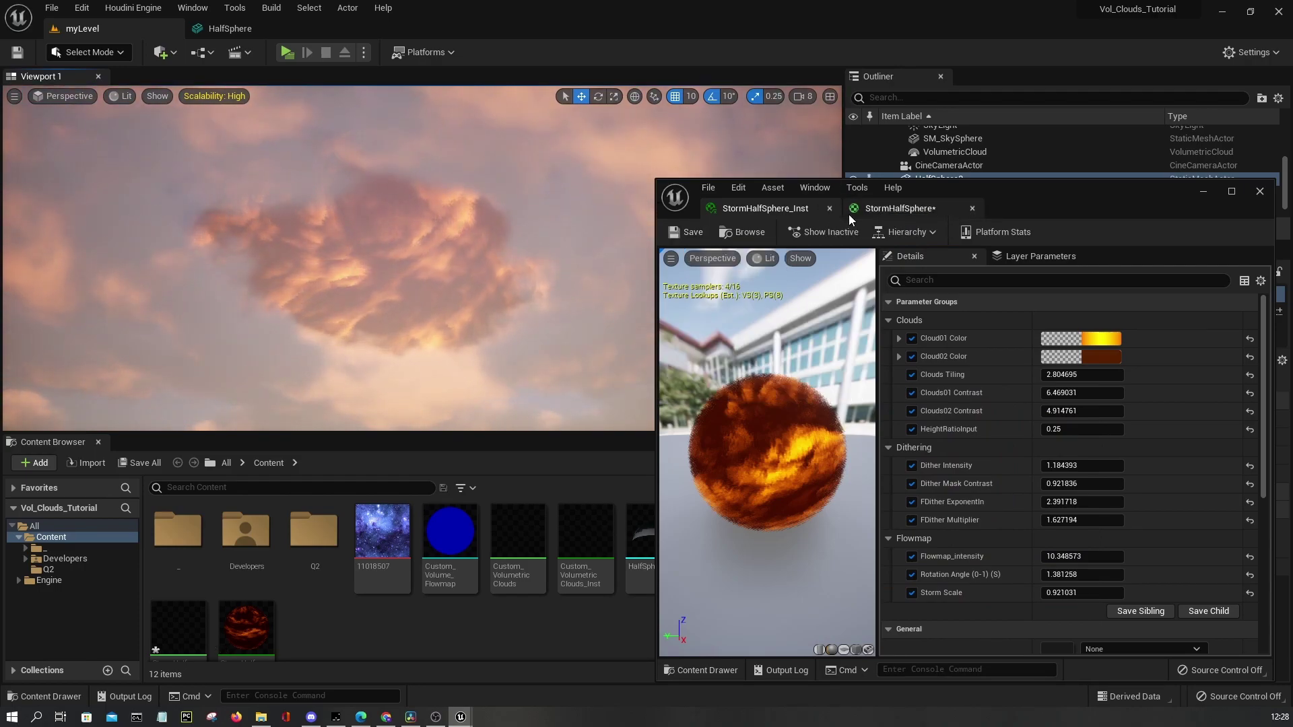
left_click(830, 209)
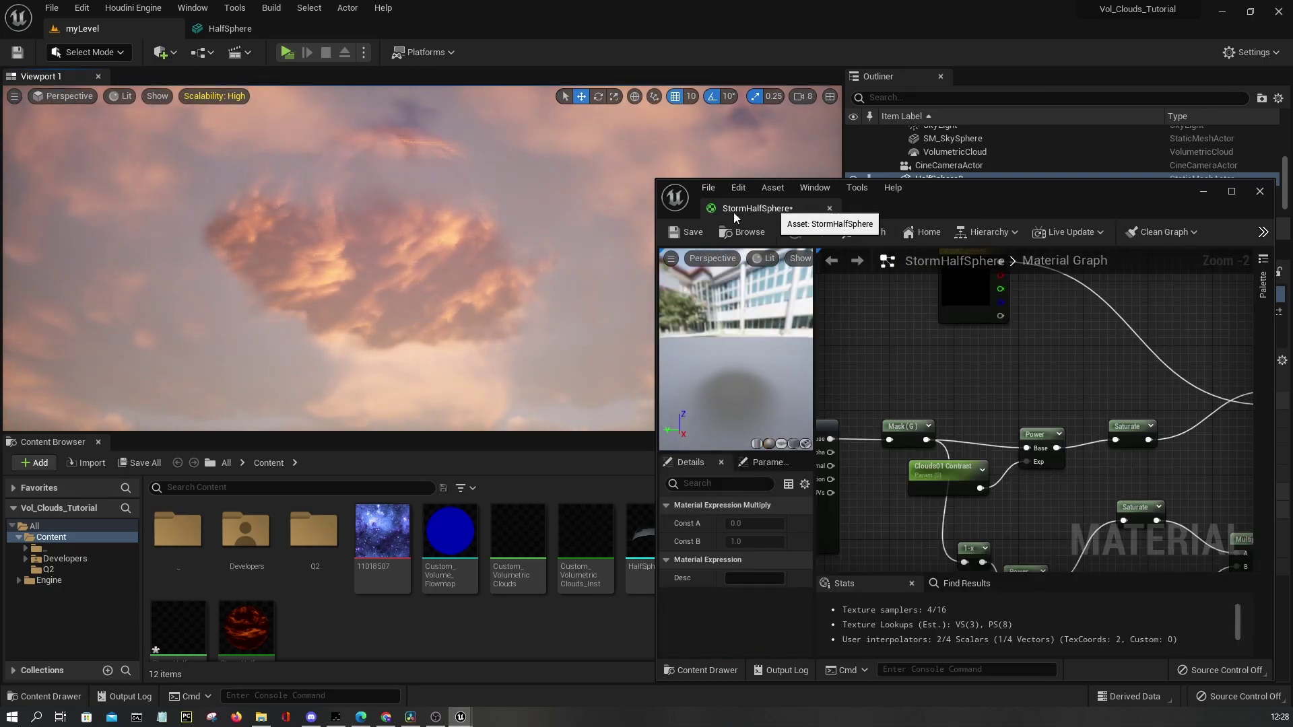
left_click_drag(749, 211, 377, 31)
left_click(219, 31)
left_click(115, 26)
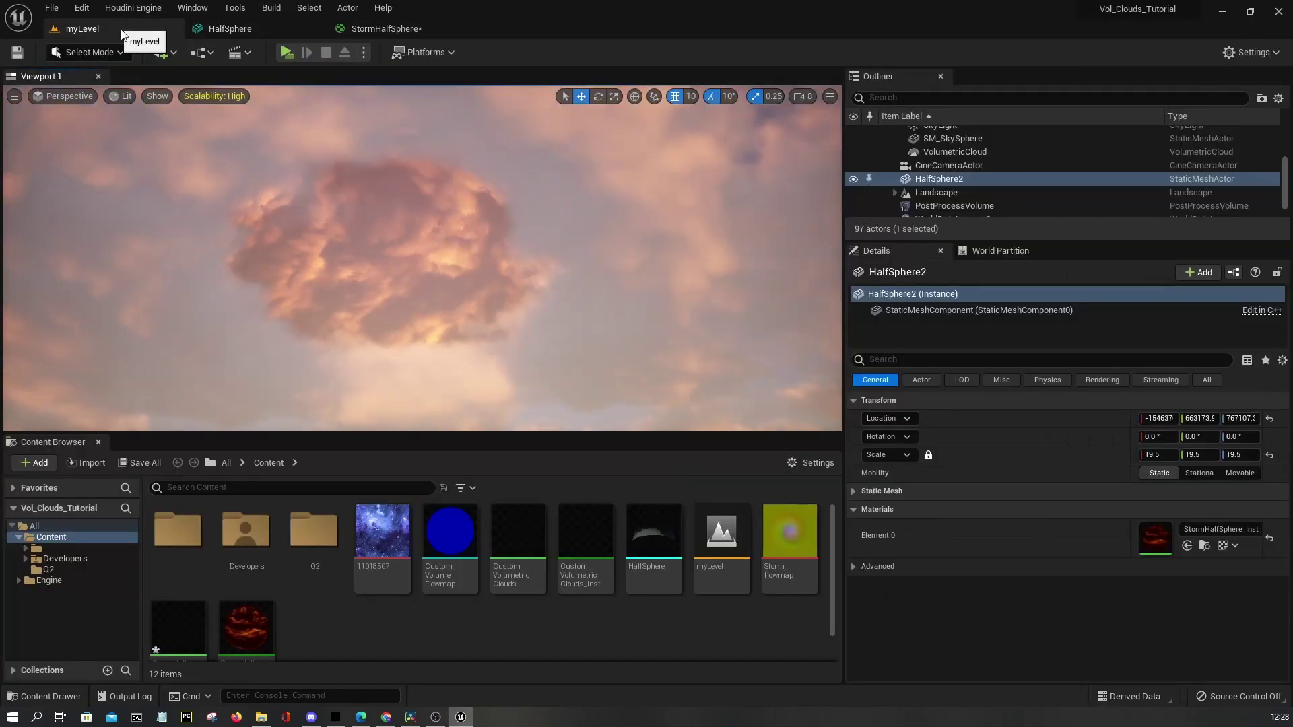
double_click(1157, 543)
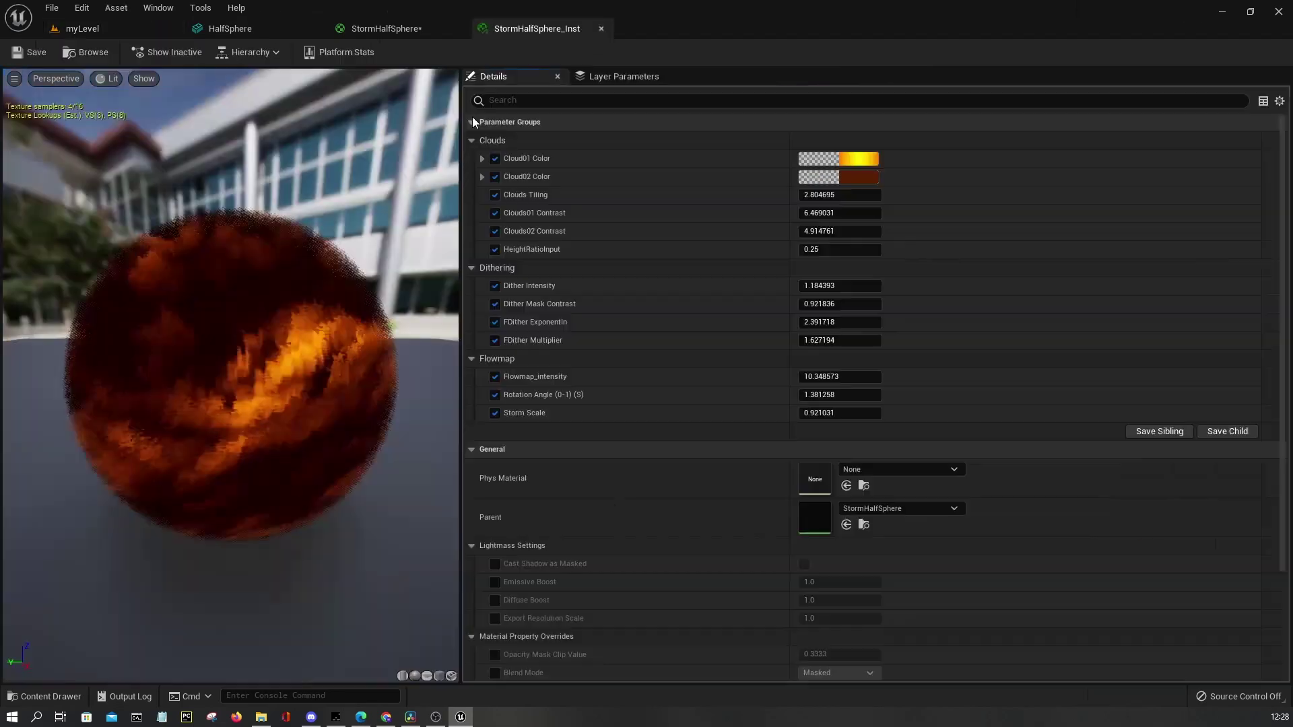
Move the Cloud01 Color node closer to its Multiply node in the StormHalfSphere material graph
left_click(405, 32)
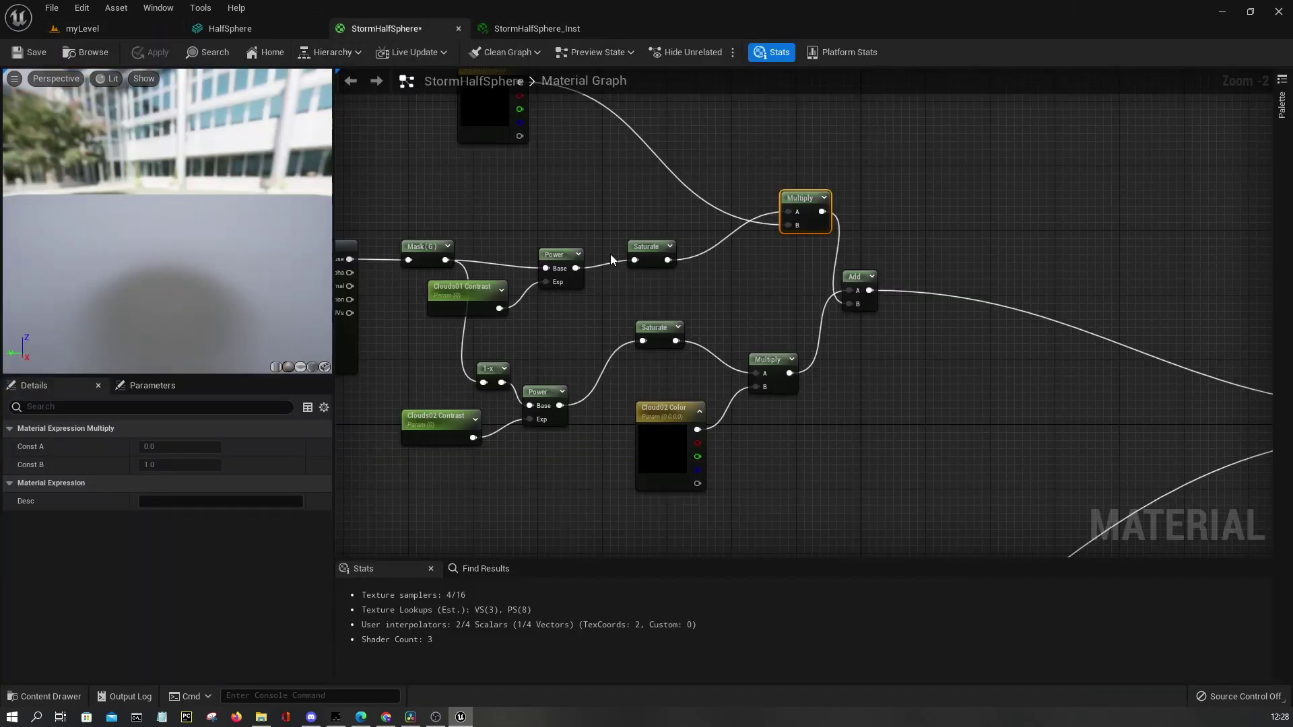
left_click(686, 287)
left_click_drag(505, 134, 606, 207)
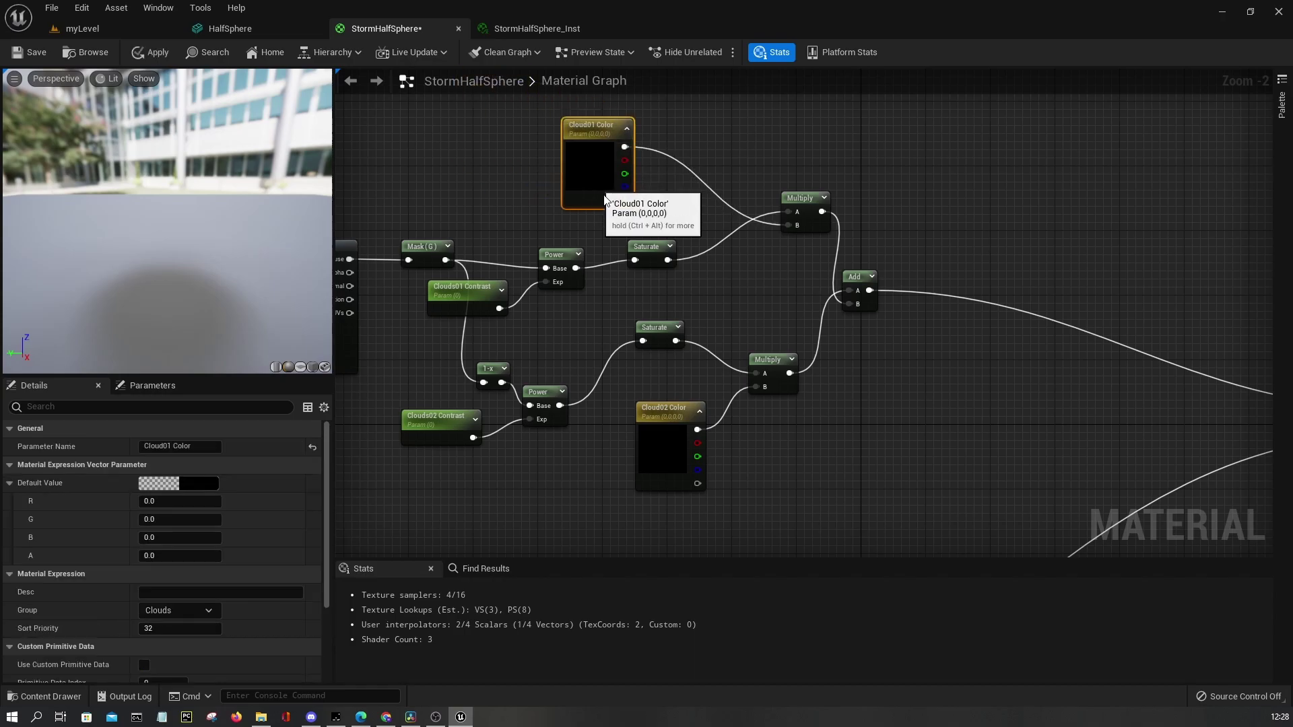
scroll(629, 351, "down", 1)
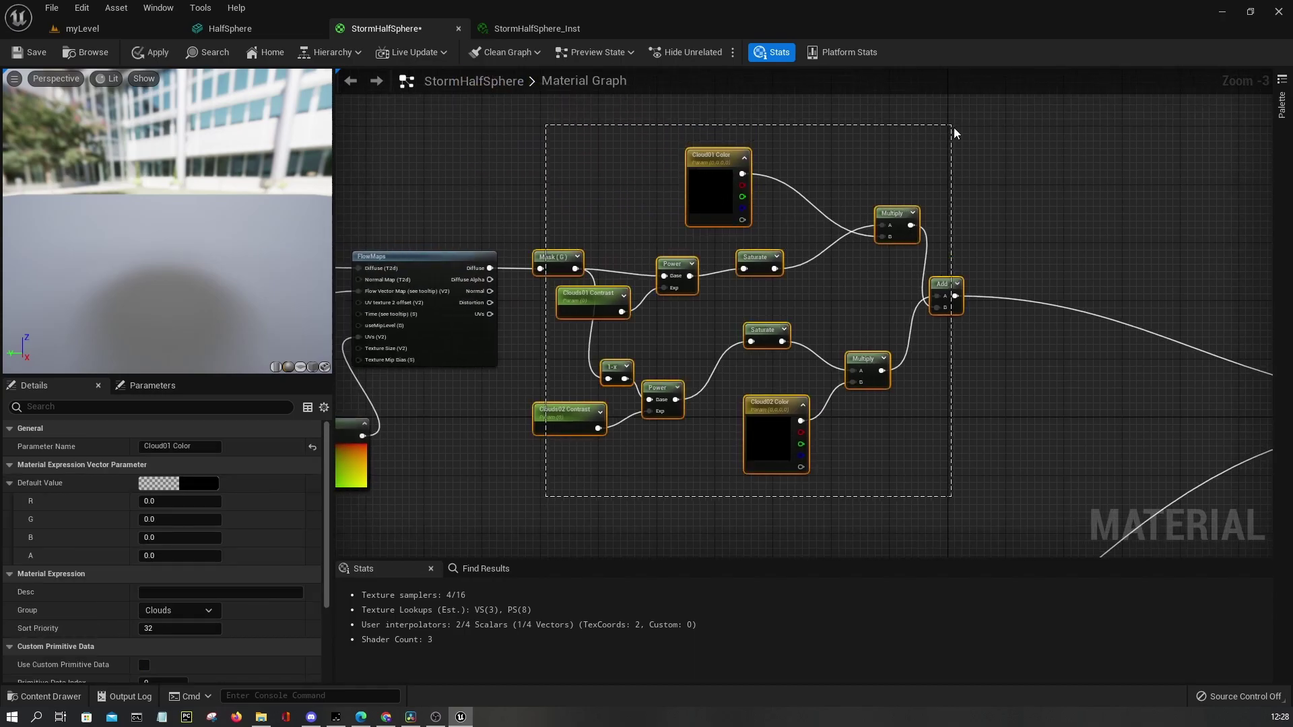
left_click_drag(952, 125, 952, 127)
left_click(808, 233)
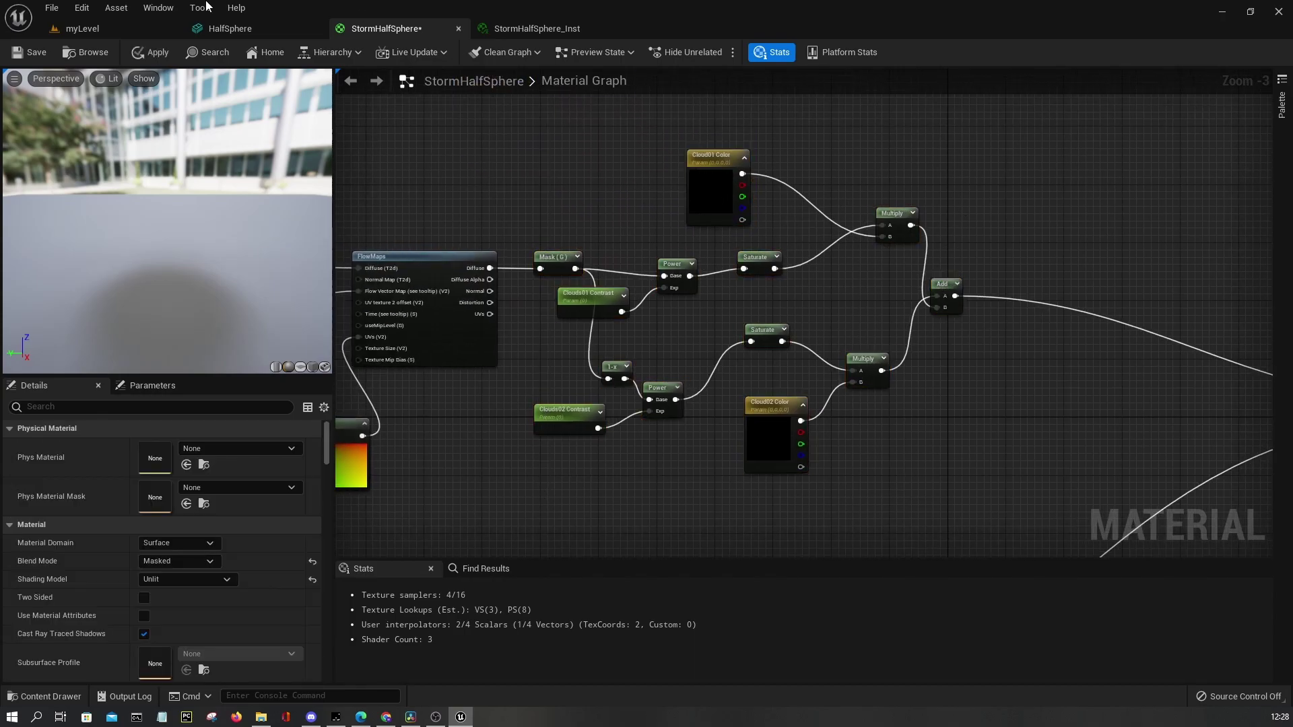
Review the storm cloud in the level without editor overlays, along with the 11018507 texture, the instance parameters and the material graph
left_click(84, 29)
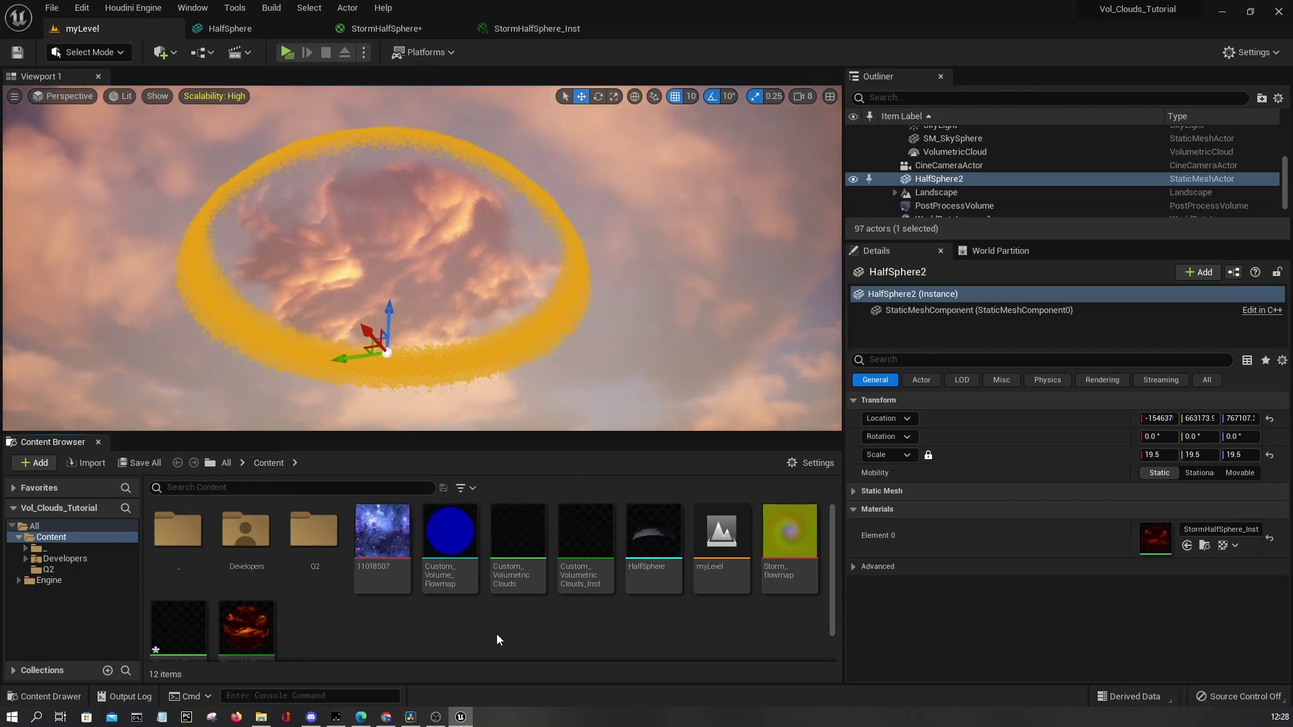
left_click(378, 569)
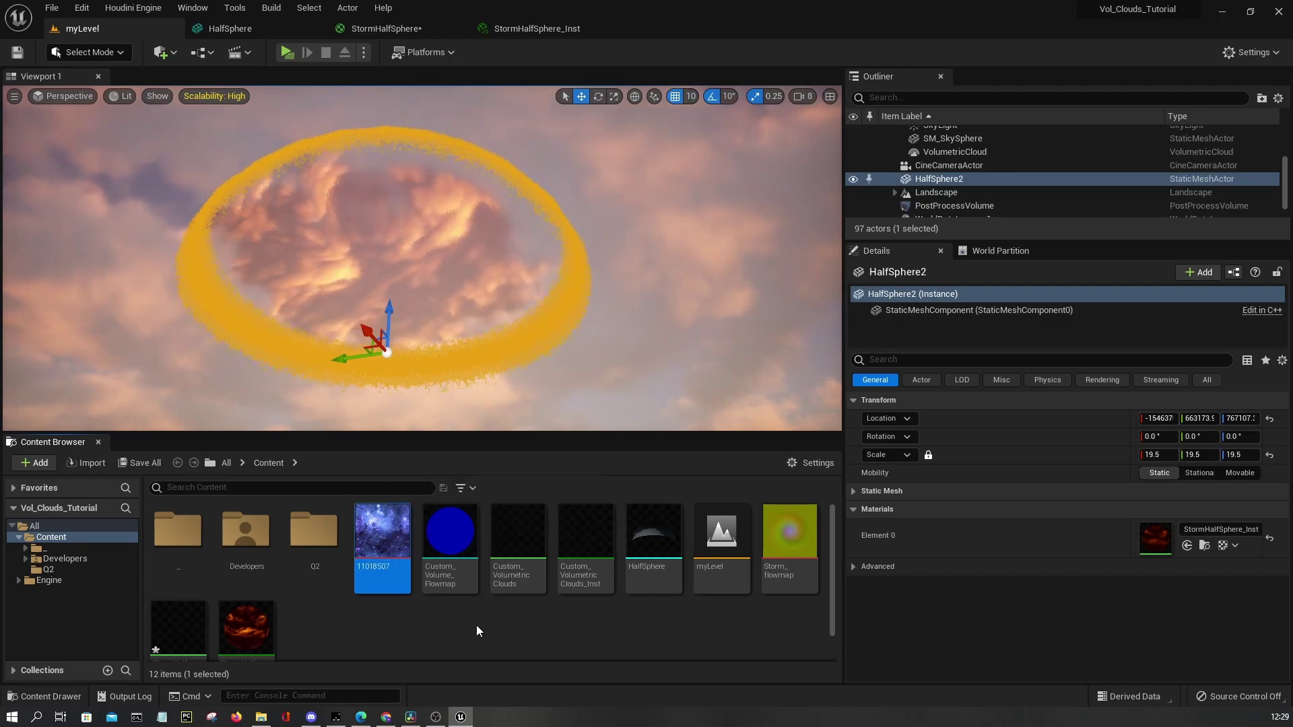
left_click(456, 622)
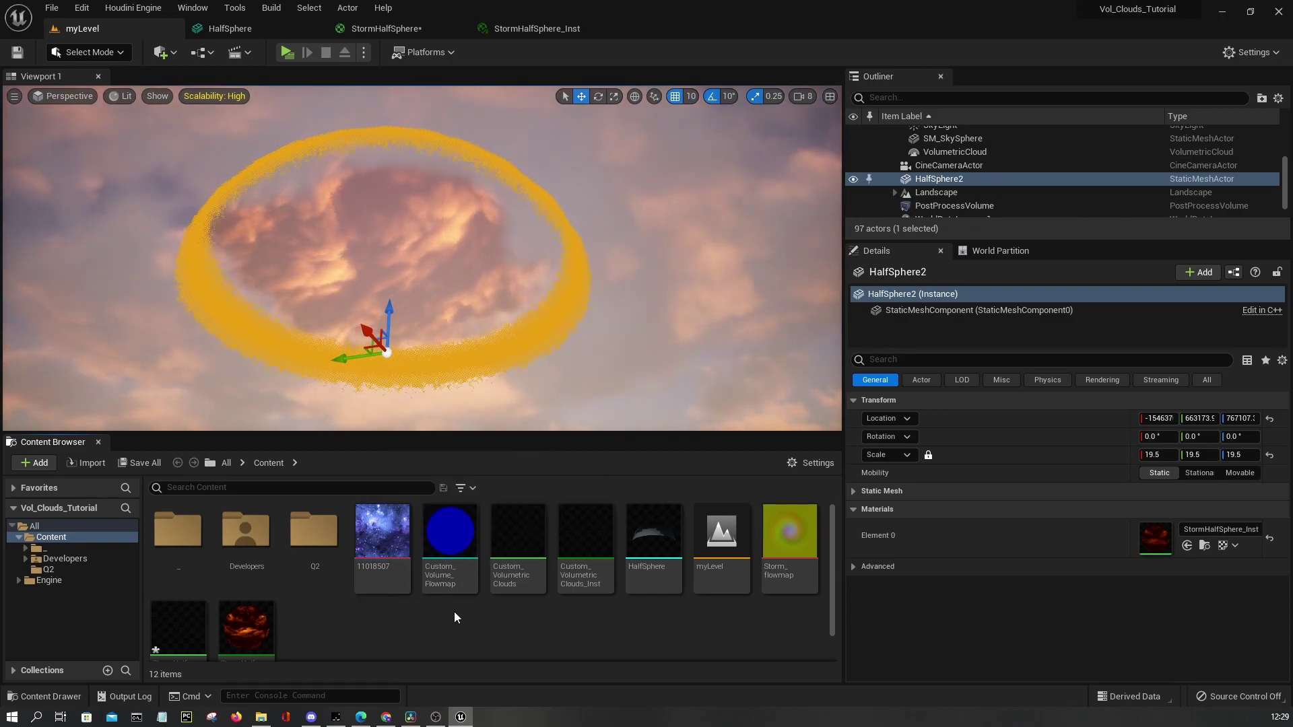
left_click(381, 546)
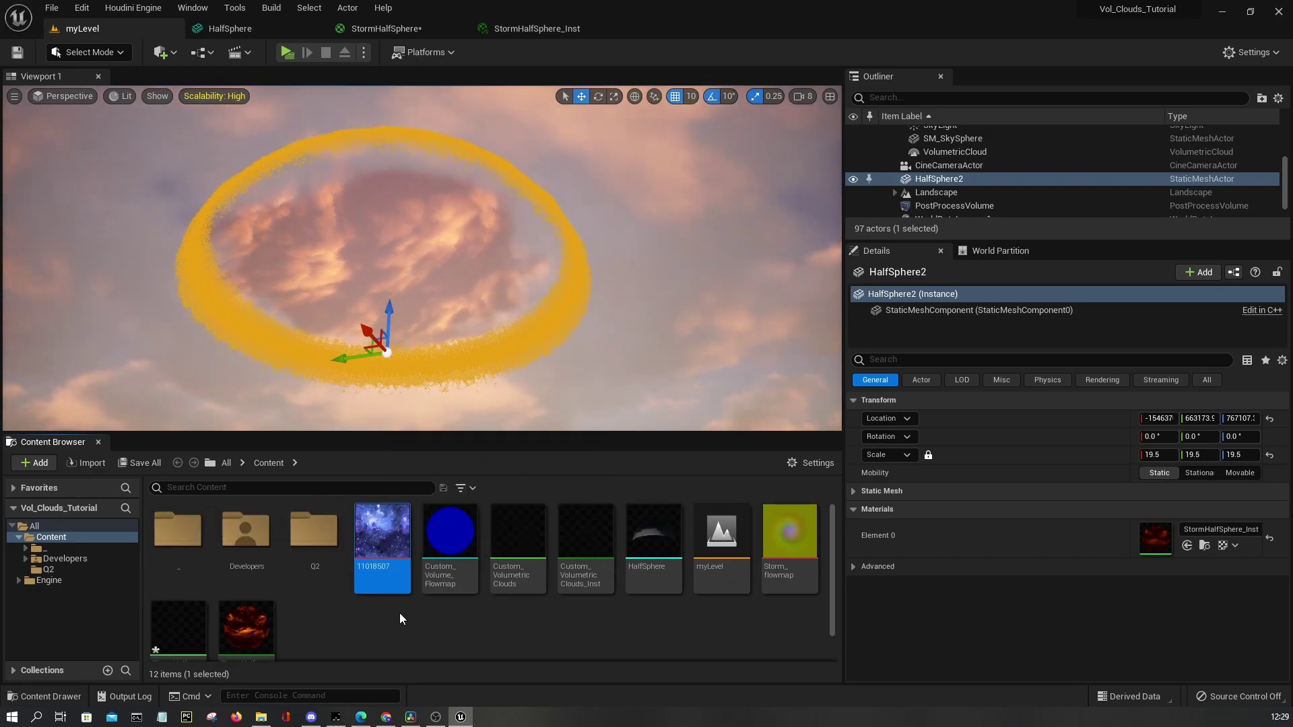
key("g")
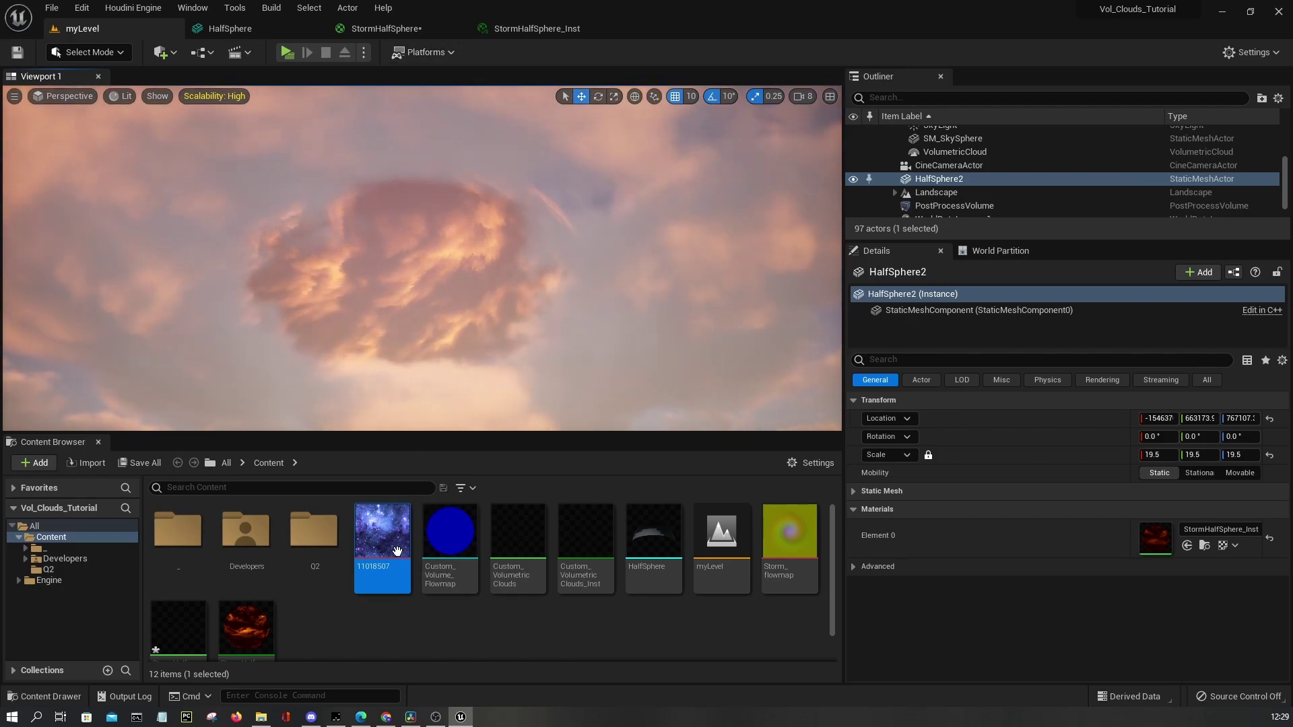
left_click(525, 31)
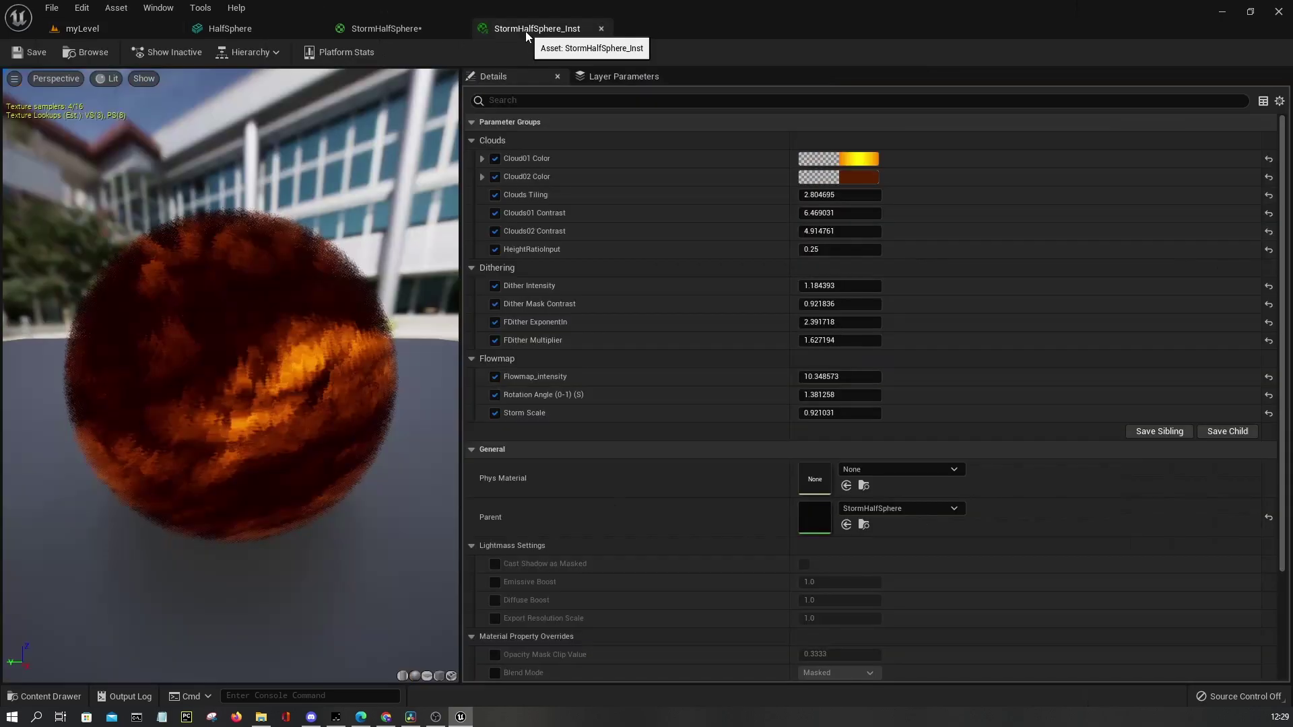
left_click(412, 27)
left_click(128, 21)
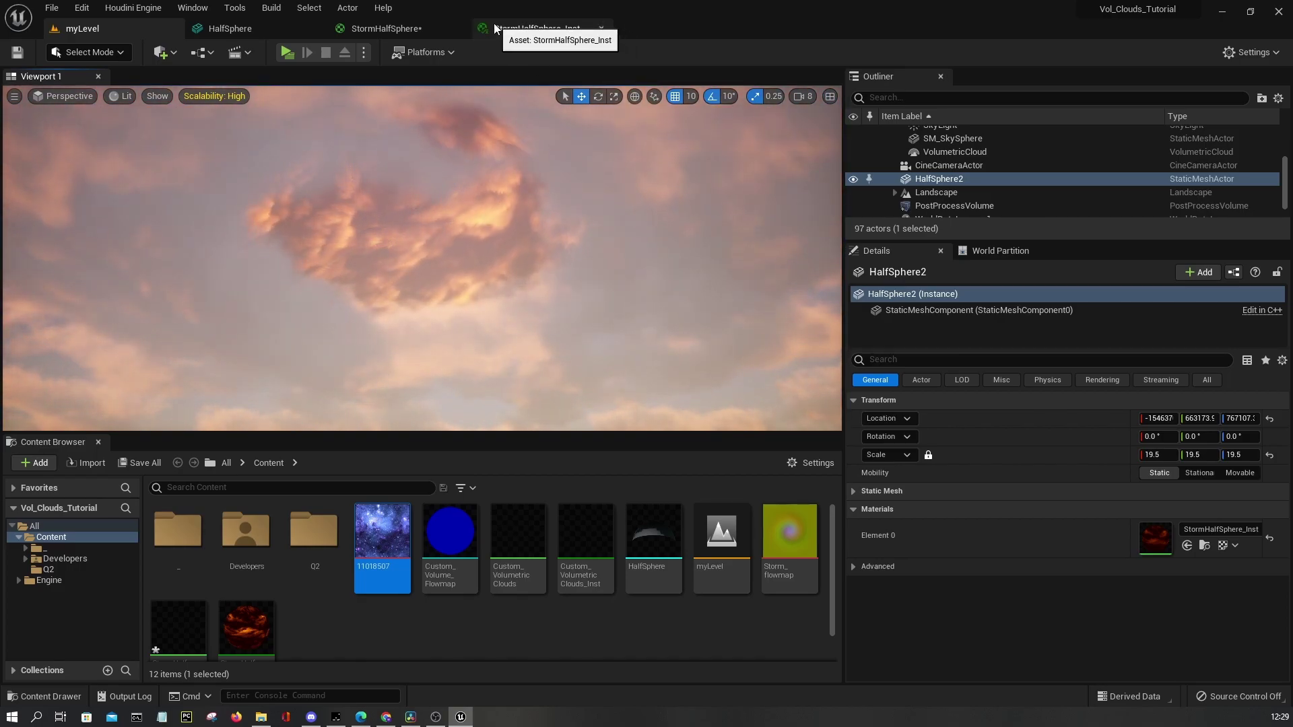
left_click(519, 26)
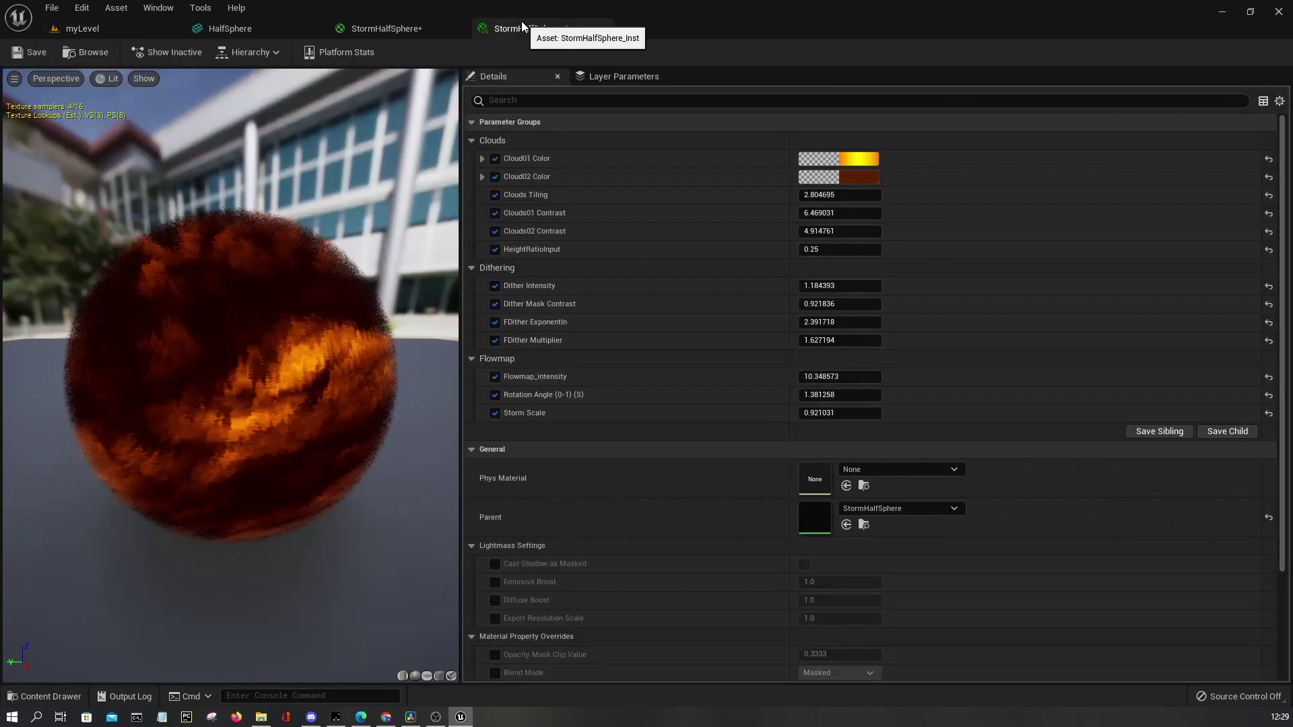
left_click(370, 26)
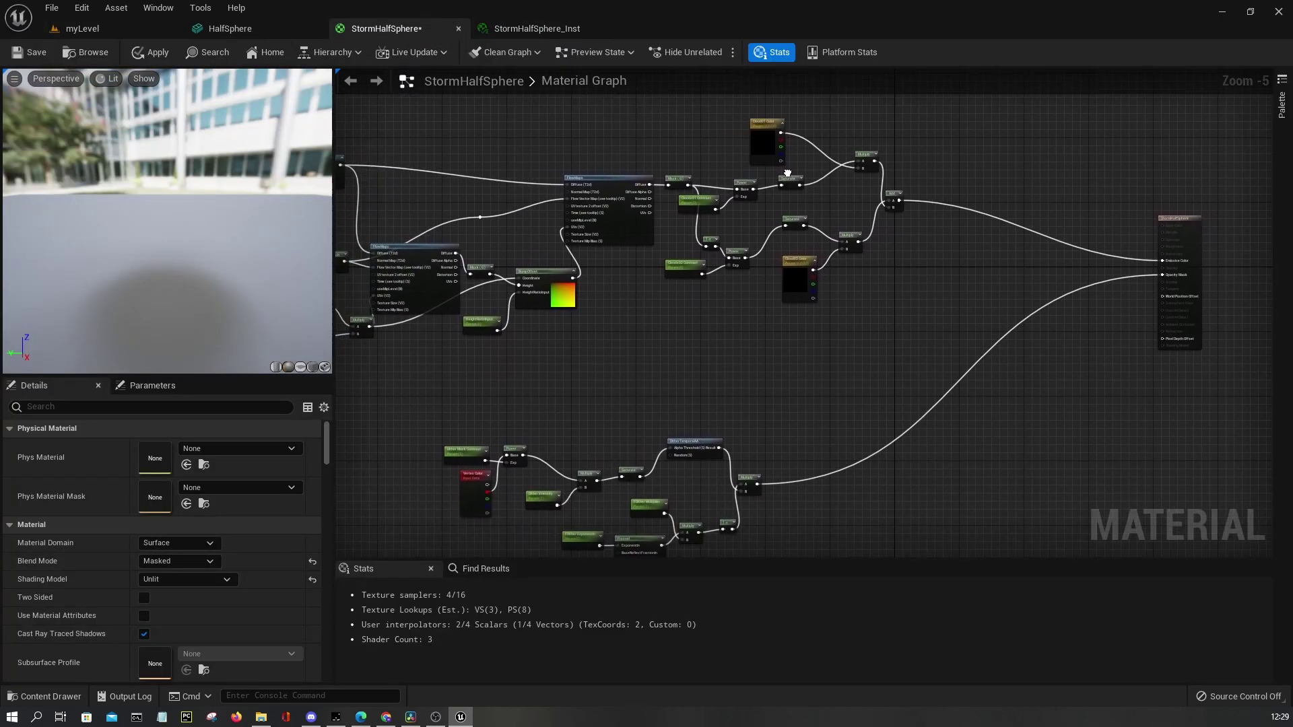
left_click(145, 29)
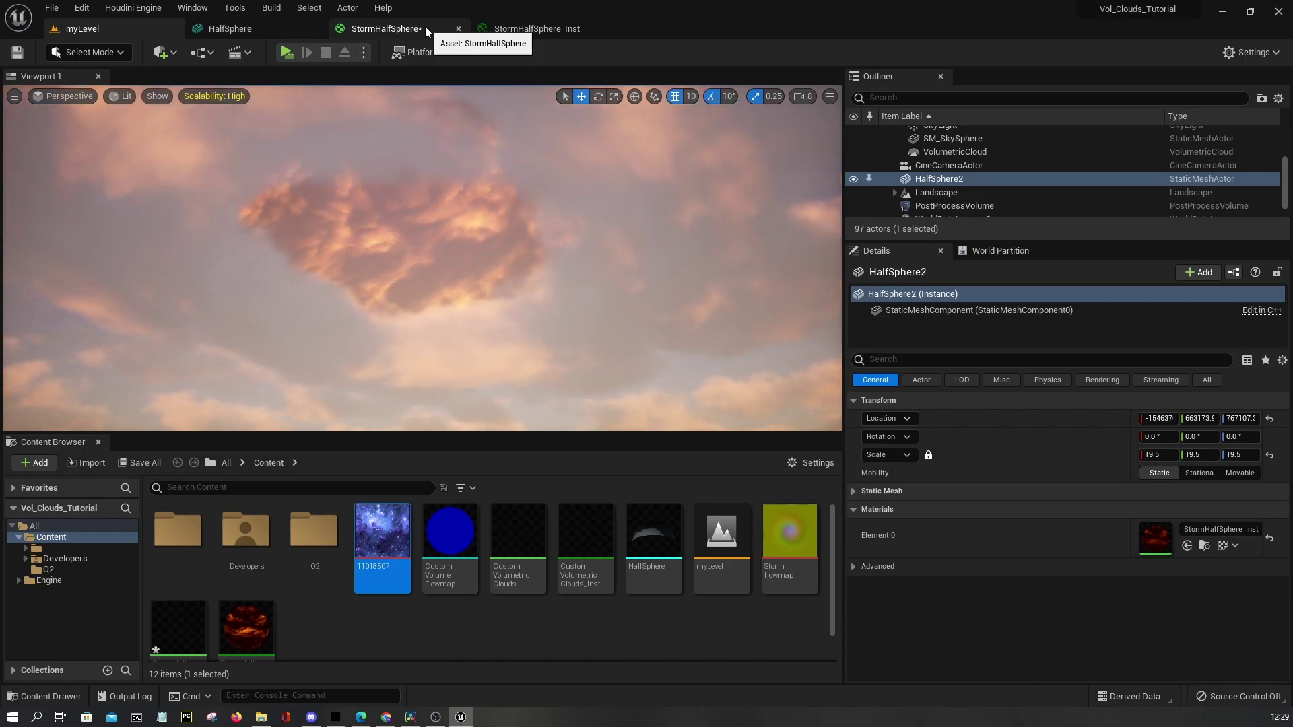
Add an Atmosphere Sun Light Illuminance On Ground node to the StormHalfSphere graph and place it in the free area above FlowMaps
left_click(426, 26)
scroll(944, 273, "up", 3)
right_click_drag(767, 339, 787, 361)
right_click(674, 288)
type("sky")
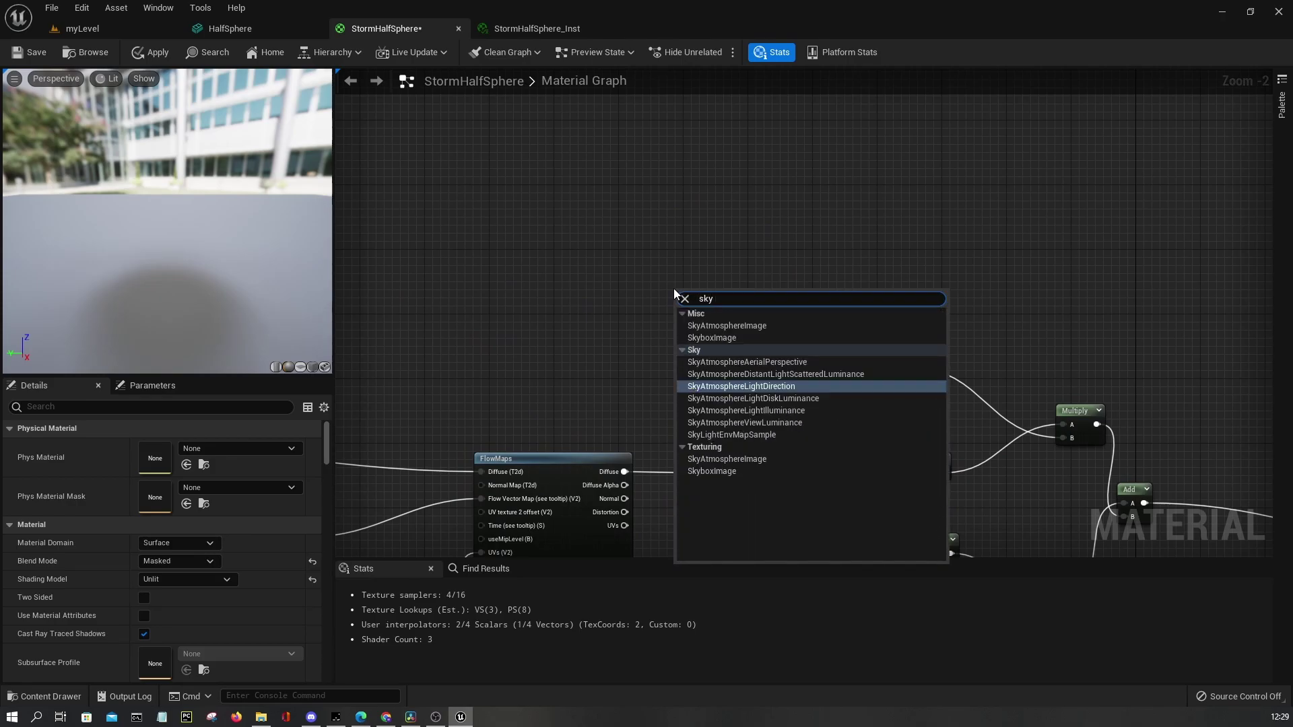
type(" gr")
key("ctrl+a")
type("s")
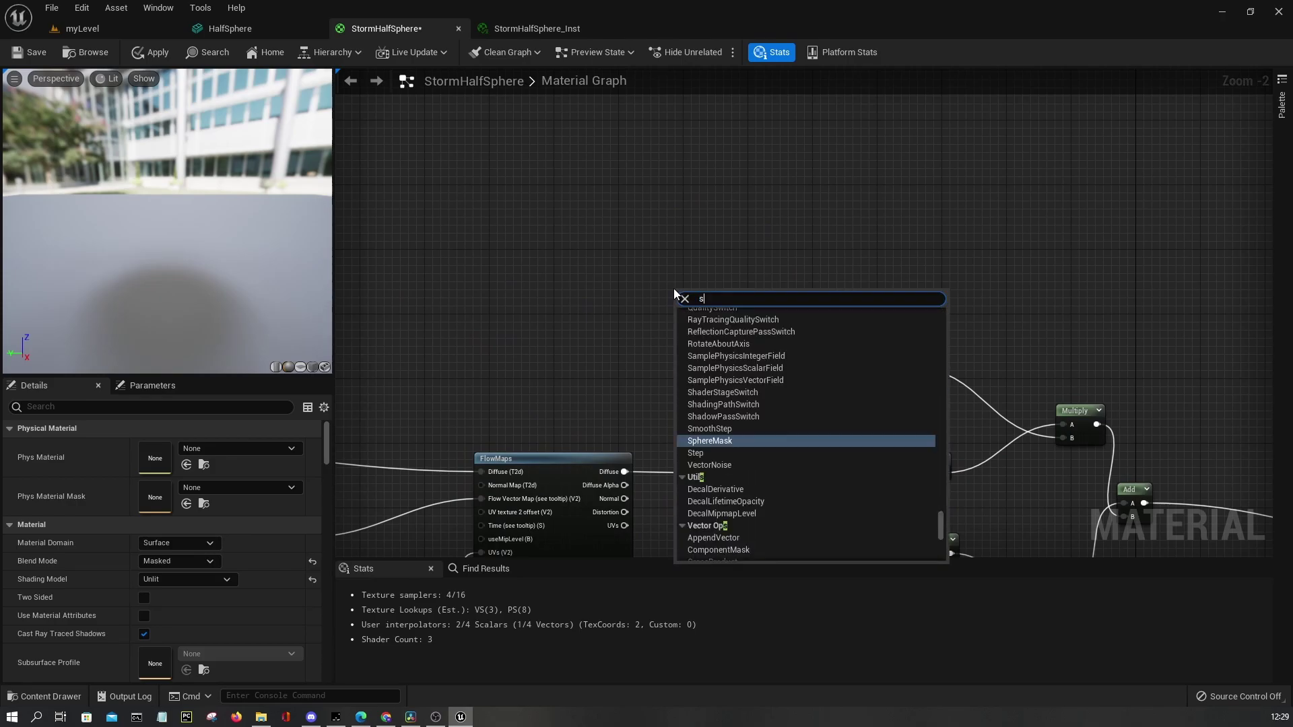
key("BackSpace")
type("atmos")
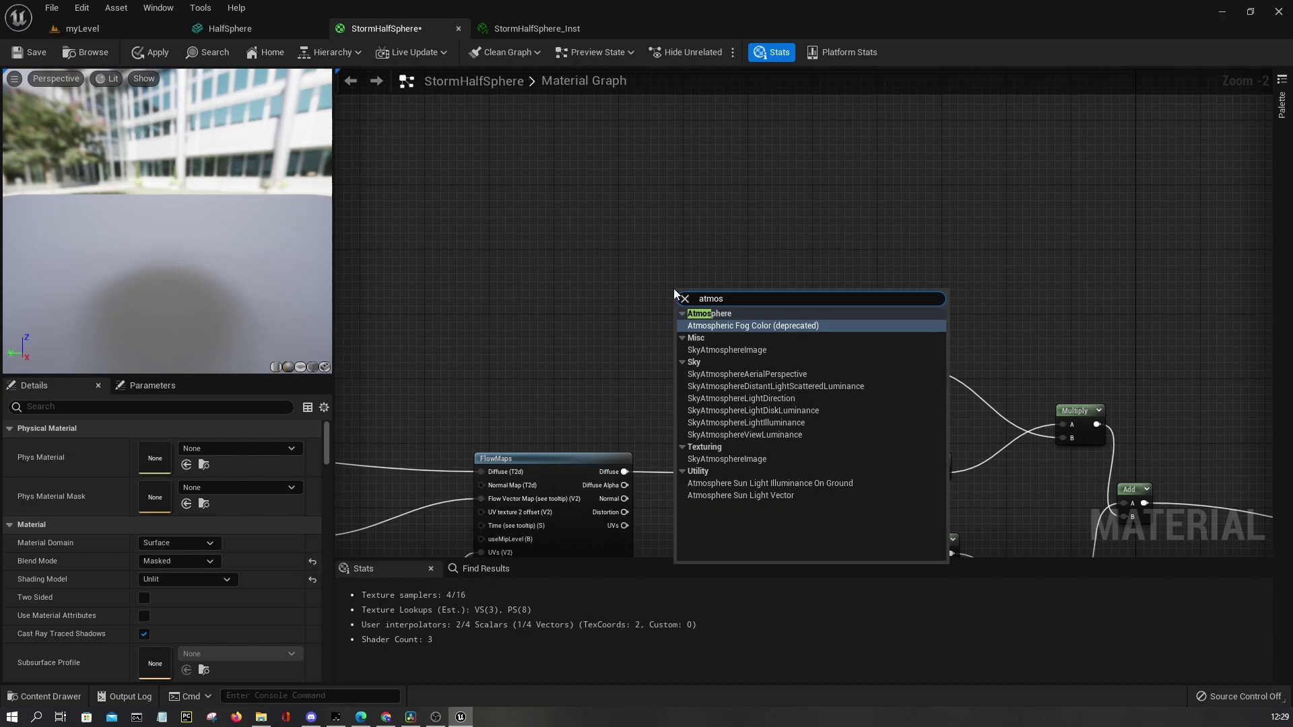
left_click(810, 488)
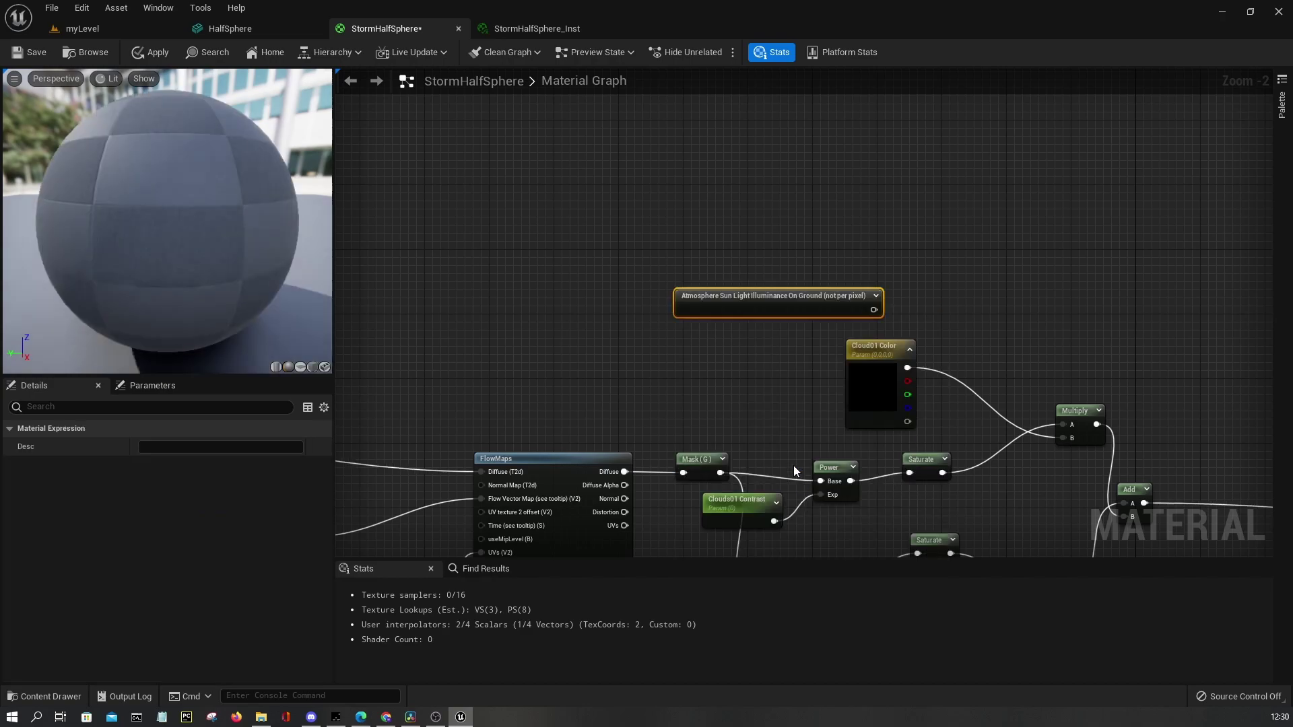
left_click_drag(748, 300, 587, 166)
left_click(583, 305)
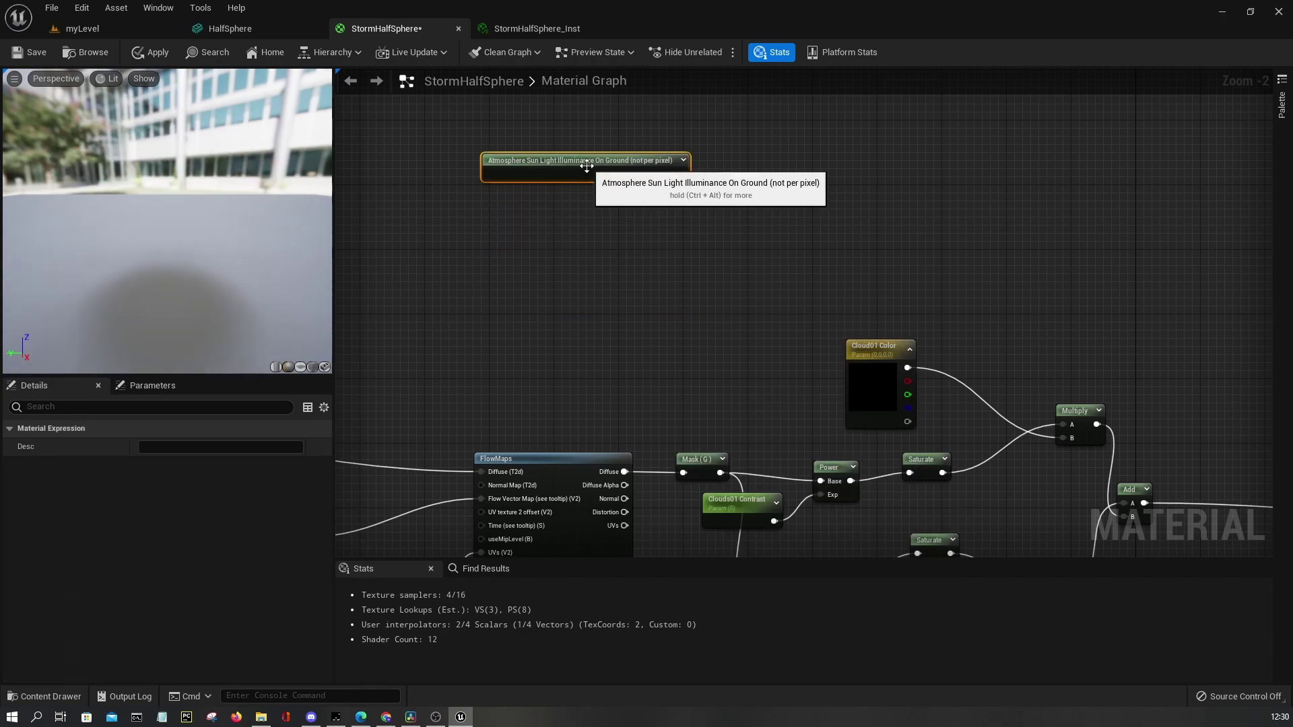
Duplicate the Vertex Color node from the opacity mask network into the area below the Atmosphere Sun Light Illuminance On Ground node
left_click(625, 293)
scroll(625, 293, "down", 4)
right_click_drag(630, 325, 836, 236)
scroll(763, 278, "up", 2)
right_click_drag(763, 277, 1063, 337)
right_click_drag(983, 324, 816, 78)
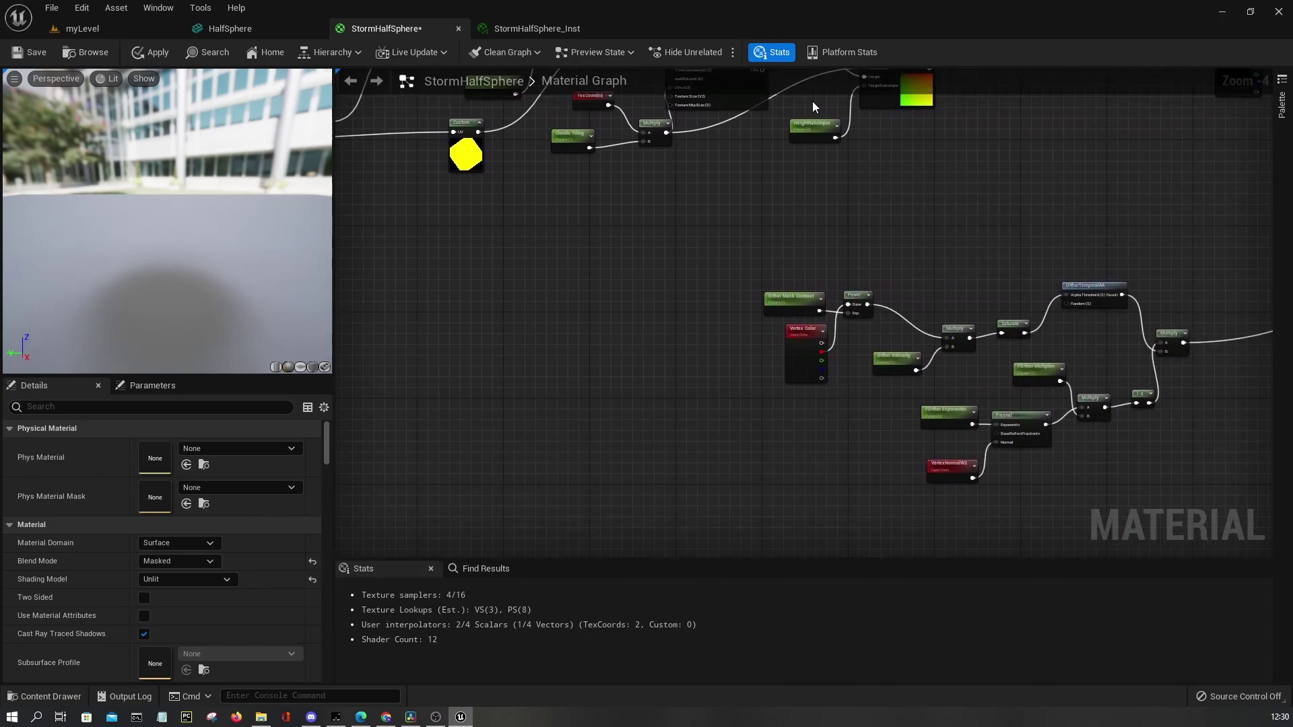
right_click_drag(813, 370, 679, 317)
key("ctrl+v")
Examine the vertex colors on the HalfSphere mesh and compare them with the storm cloud in the level
left_click(311, 24)
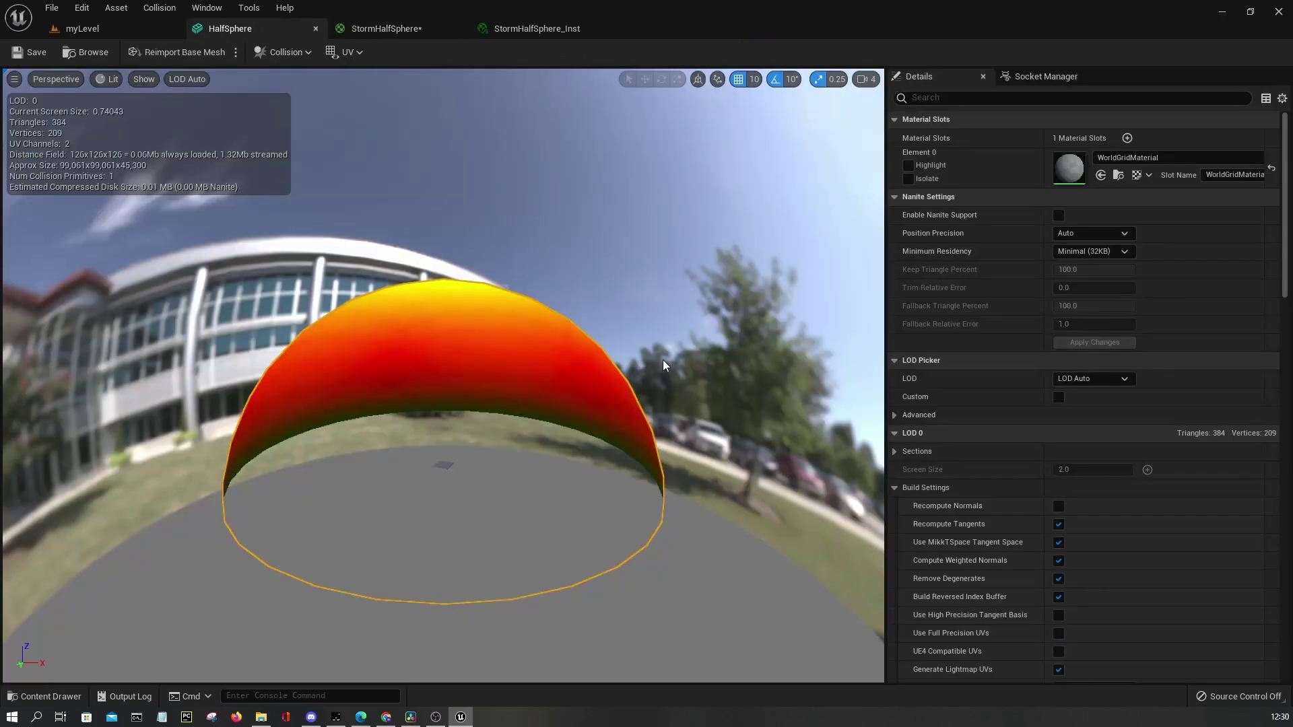
left_click_drag(438, 336, 202, 393)
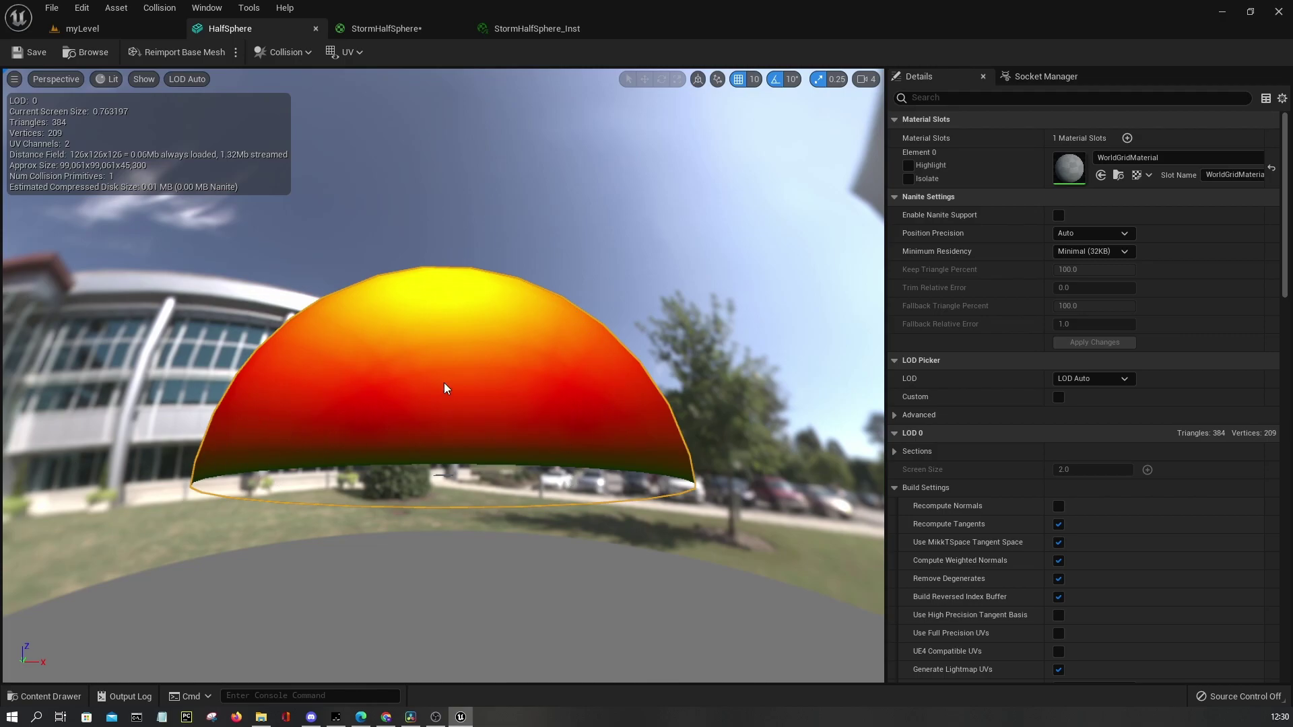
left_click(96, 23)
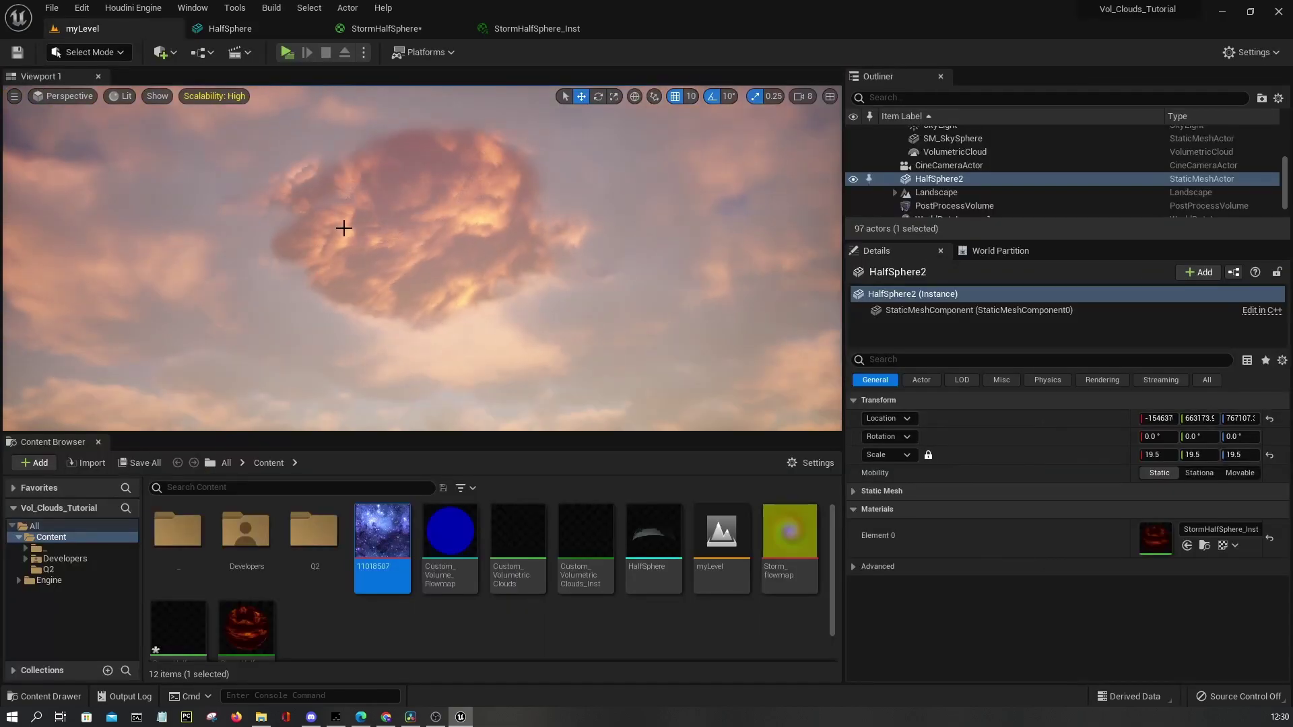
left_click(288, 31)
left_click(345, 30)
Inspect the Storm_flowmap texture's blue channel on its own and compare it with the HalfSphere mesh's vertex colors
scroll(569, 354, "up", 4)
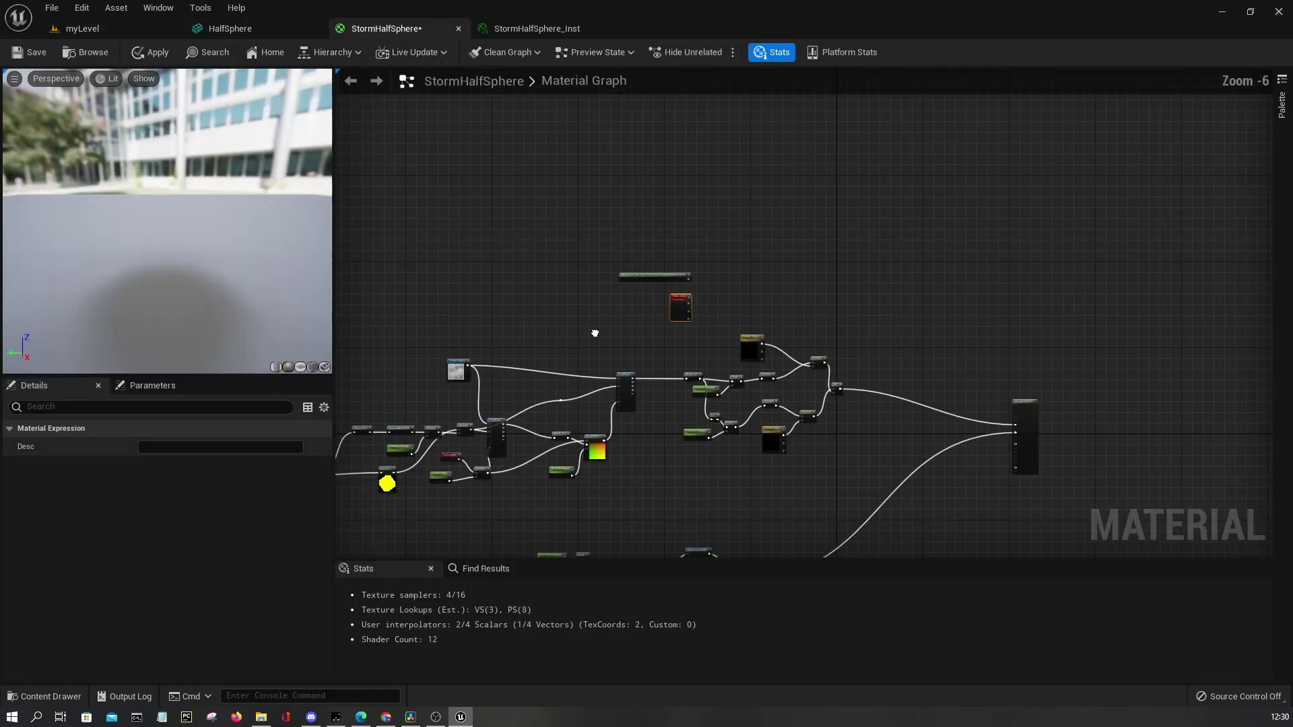
scroll(564, 357, "up", 3)
left_click(568, 320)
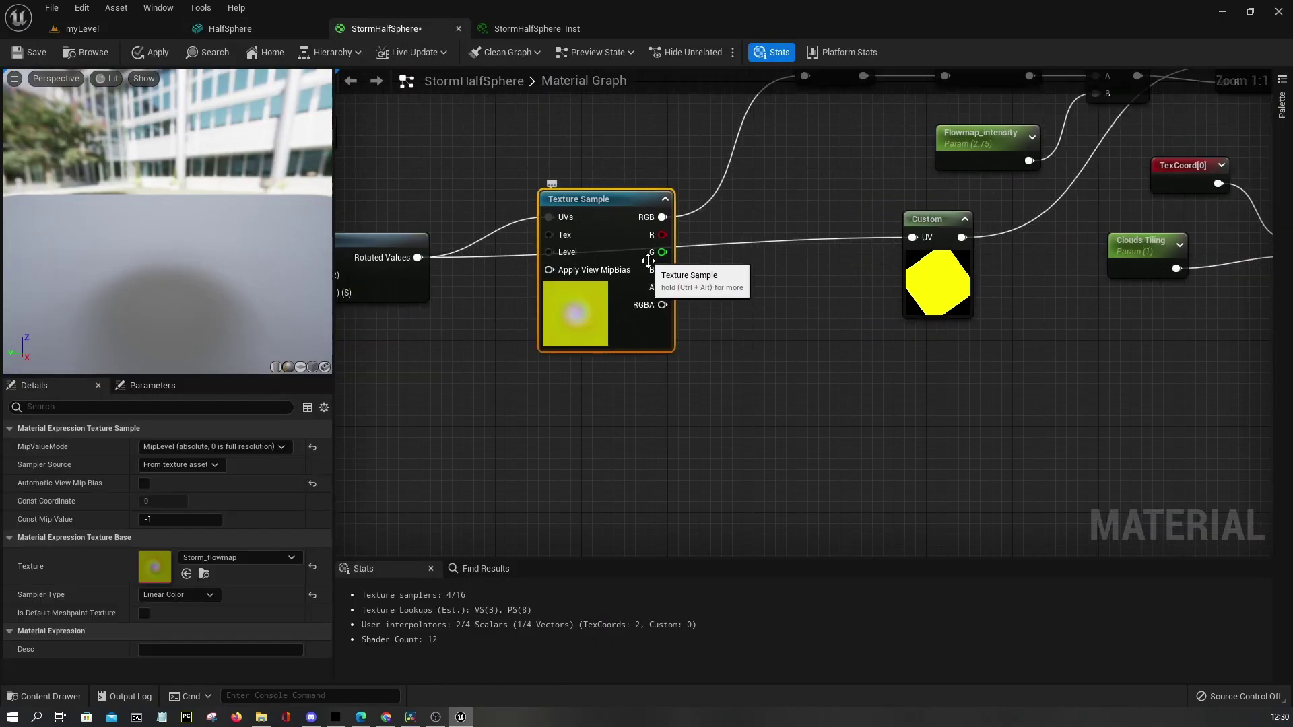
right_click_drag(672, 269, 530, 309)
double_click(170, 568)
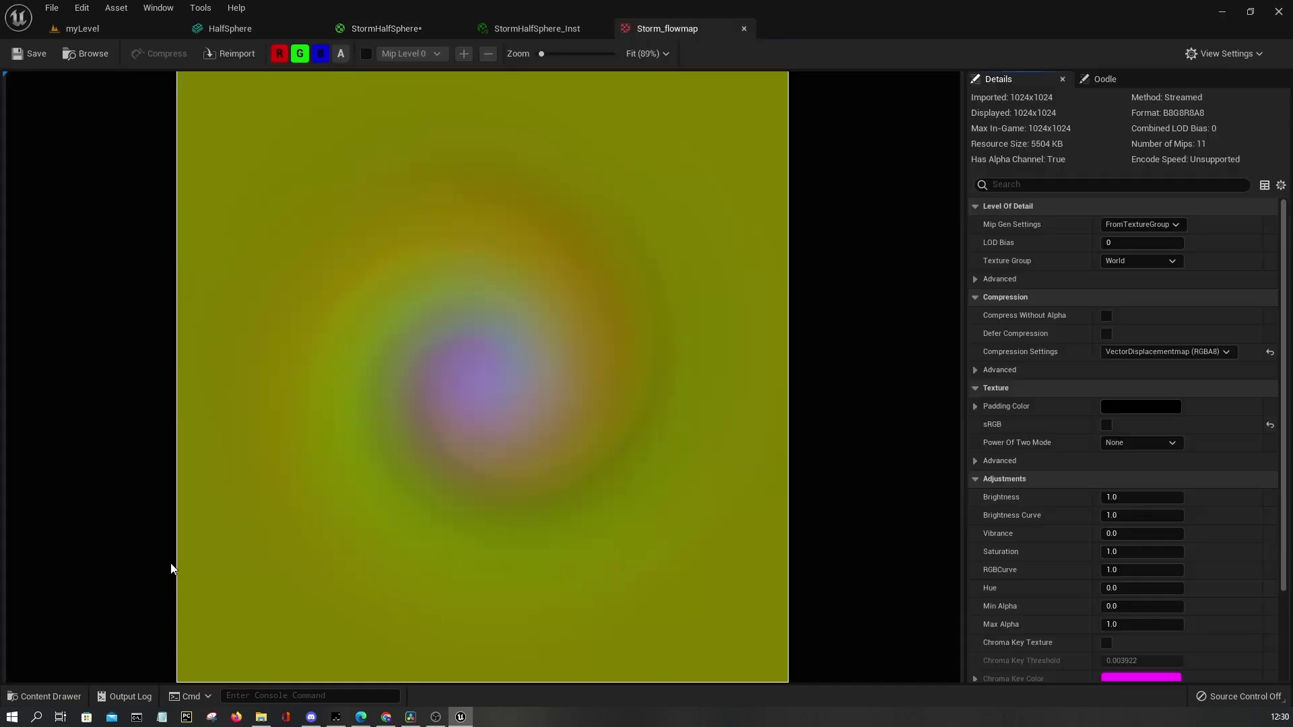
left_click(279, 54)
left_click(300, 54)
left_click(341, 54)
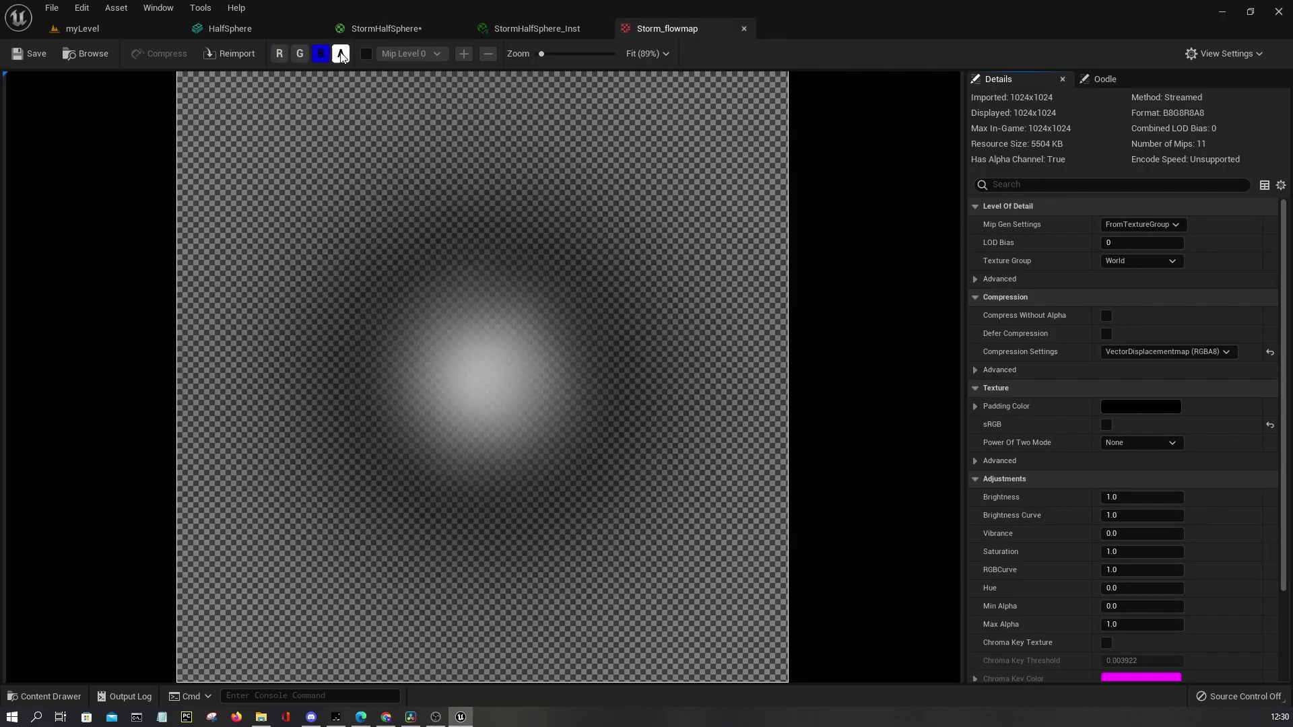
left_click(320, 54)
left_click(320, 54)
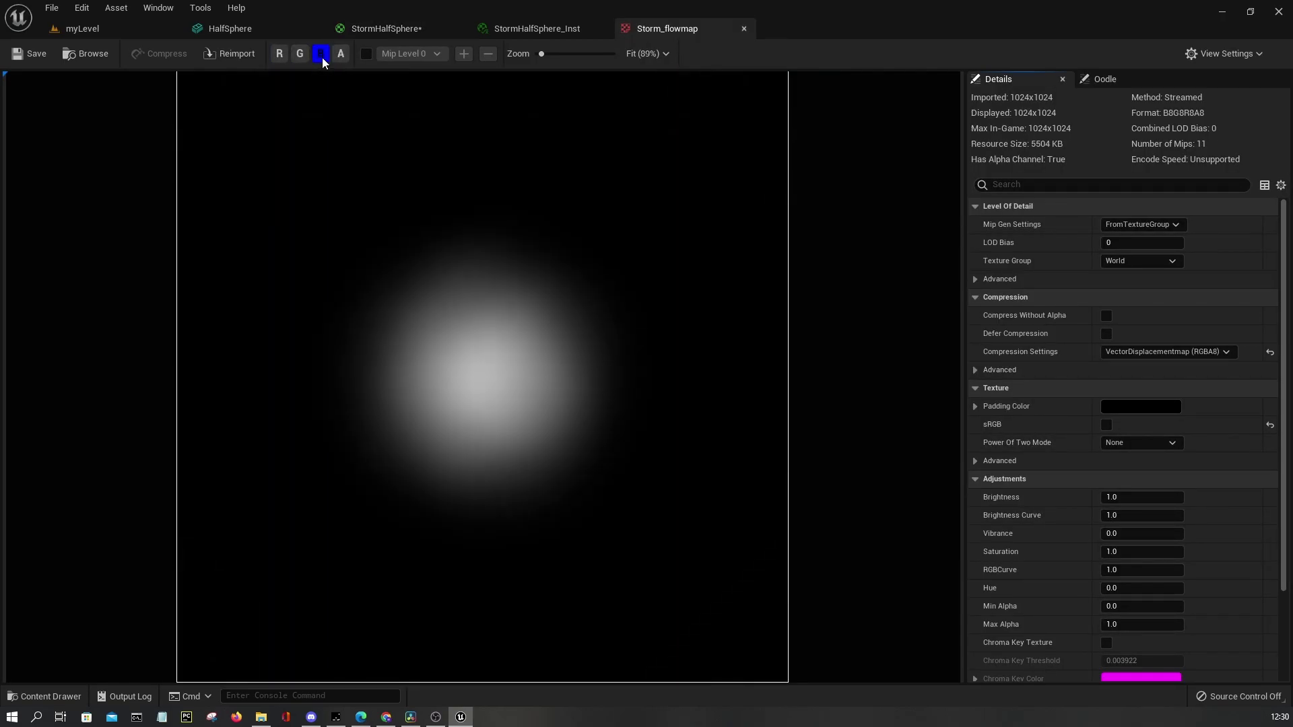
left_click(341, 54)
left_click(286, 33)
left_click_drag(558, 391, 558, 391)
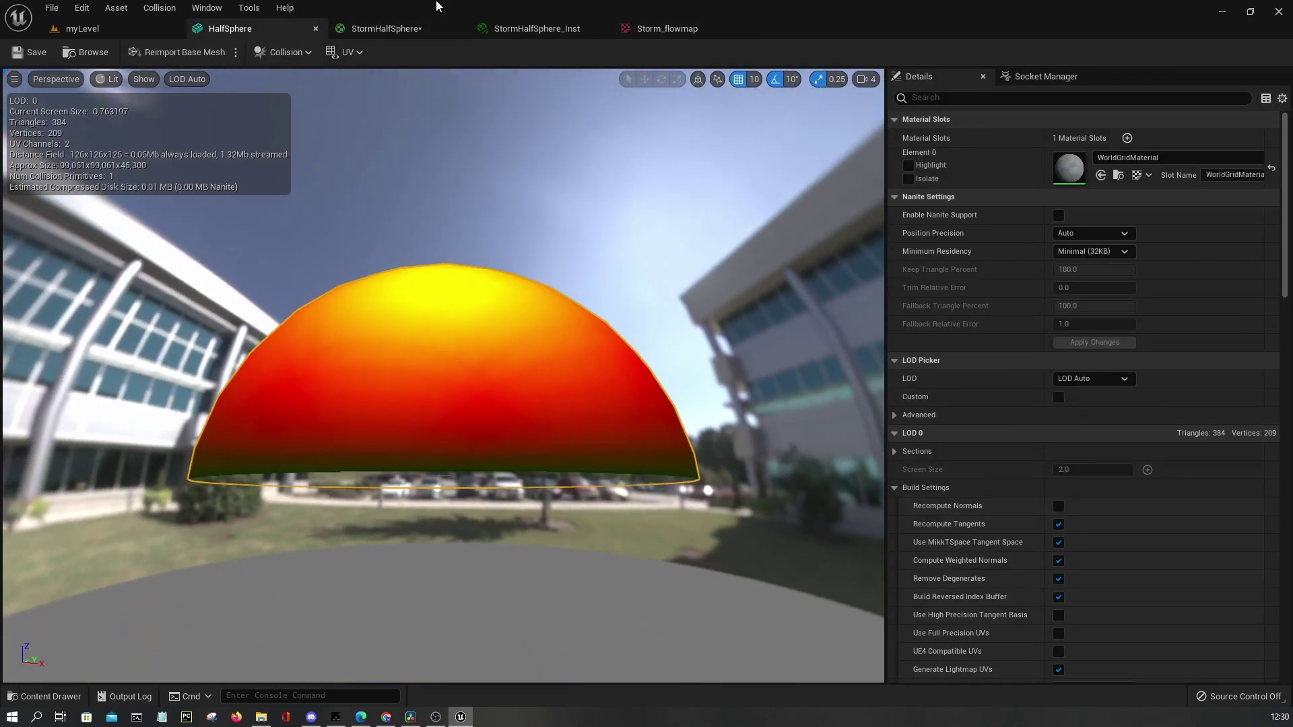
left_click(386, 29)
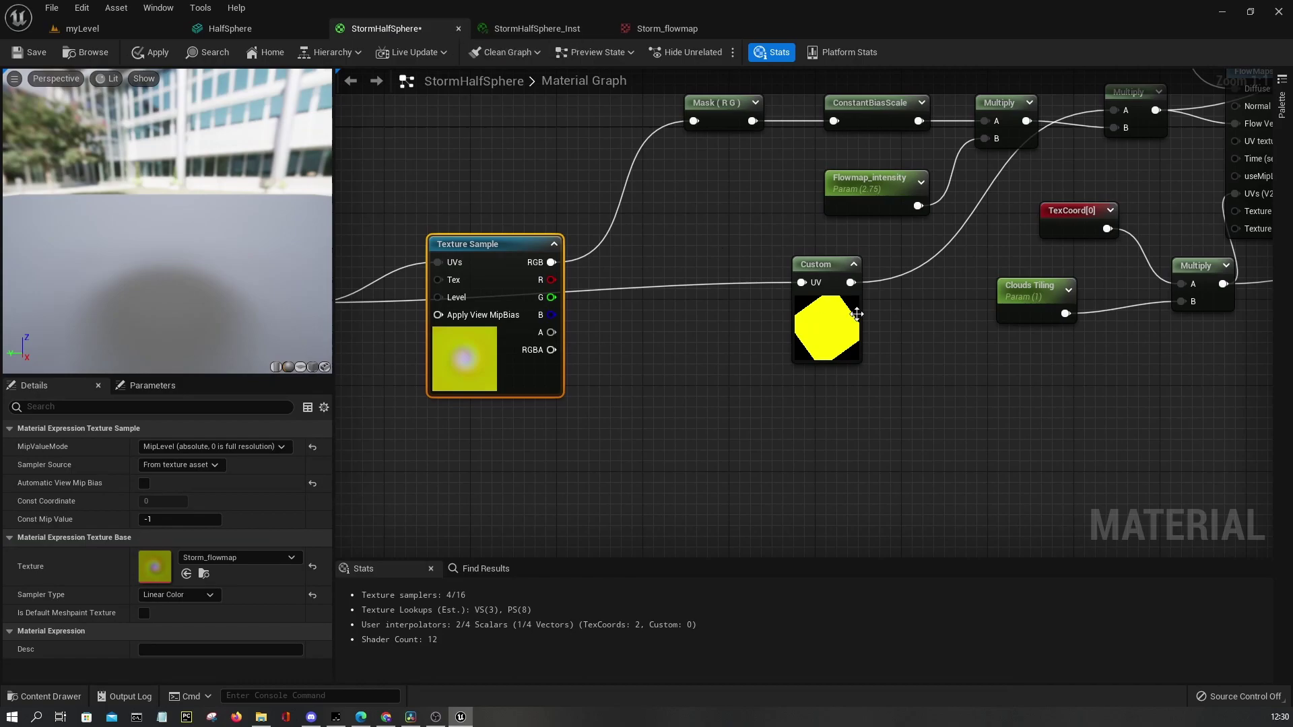
Place the duplicated Vertex Color node directly above the Cloud01 Color node in the StormHalfSphere graph
scroll(826, 309, "down", 4)
right_click_drag(980, 380, 581, 195)
scroll(580, 195, "up", 2)
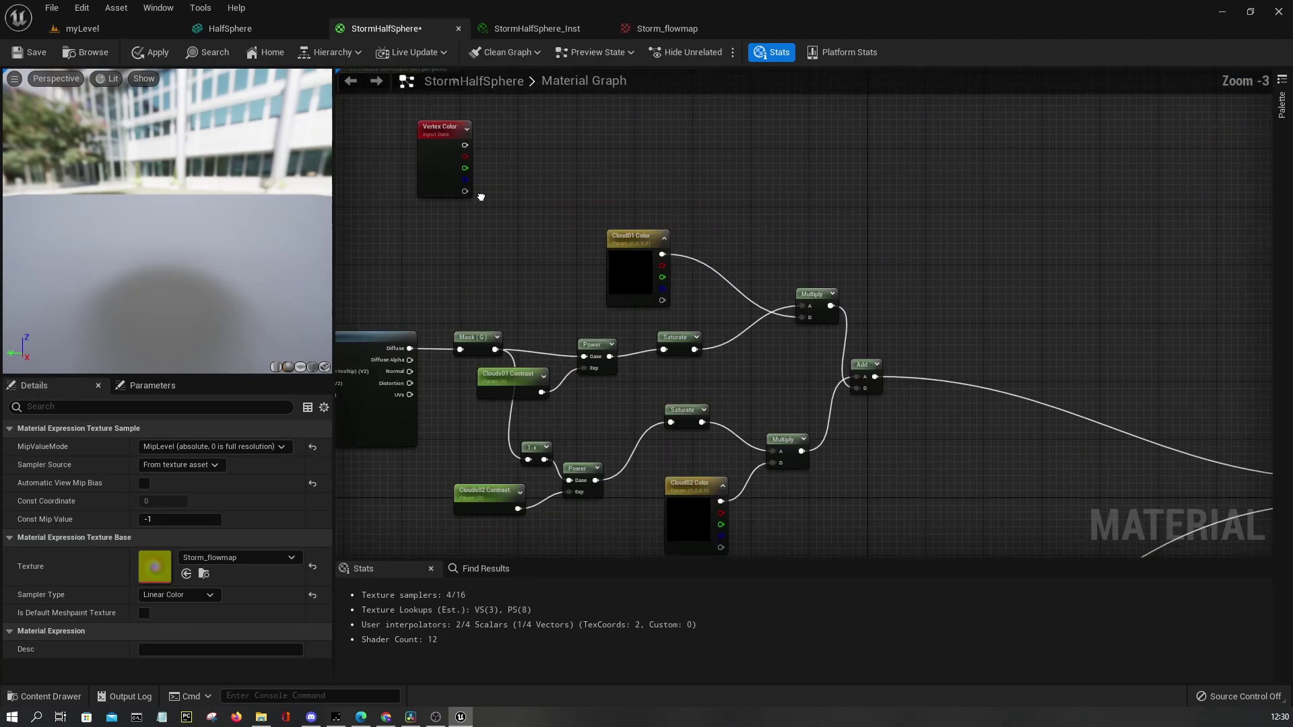
right_click_drag(419, 213, 559, 245)
scroll(559, 245, "down", 1)
left_click_drag(489, 179, 559, 187)
right_click(686, 249)
scroll(615, 169, "up", 2)
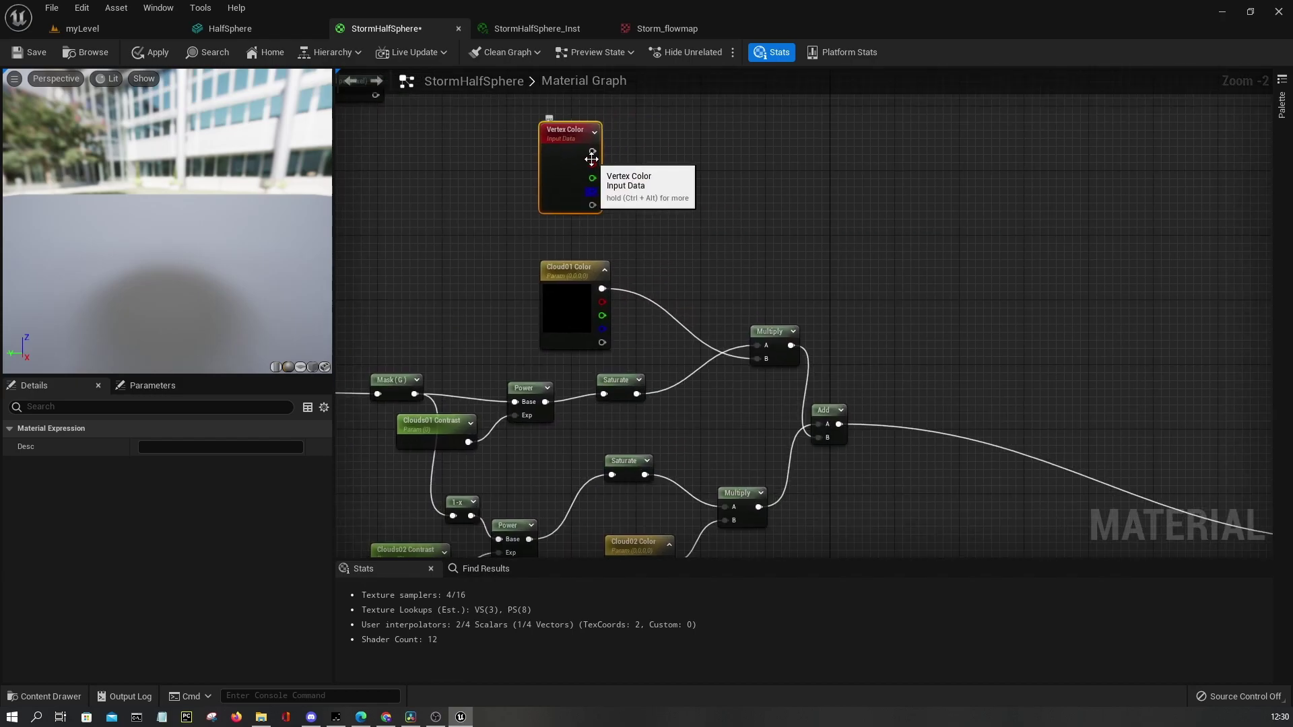
Create a LinearInterpolate node from the Vertex Color node's red output, to the right of the cloud Multiply nodes
left_click_drag(931, 301, 931, 302)
type("lerp")
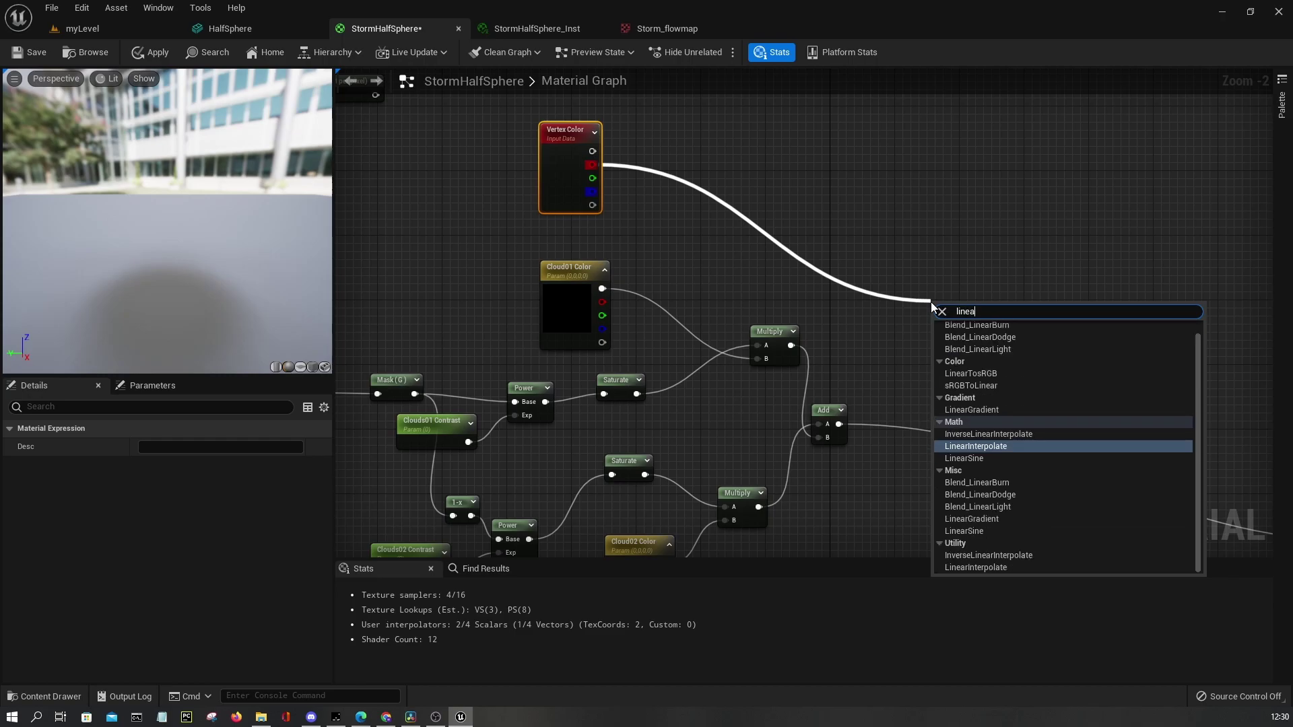
key("Return")
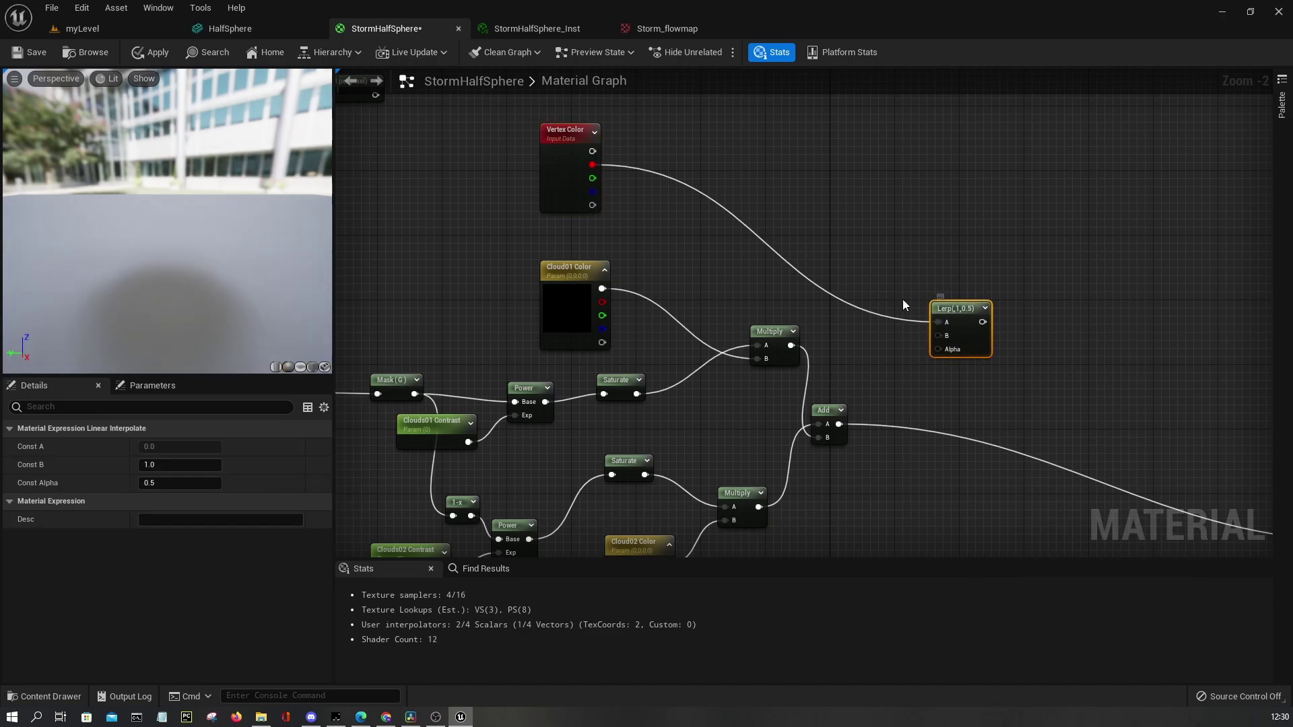
Move the Atmosphere Sun Light Illuminance On Ground node down beside the Cloud02 Color node
scroll(492, 237, "up", 1)
right_click_drag(492, 237, 644, 333)
left_click_drag(492, 132, 796, 403)
right_click_drag(795, 403, 572, 182)
left_click_drag(572, 182, 894, 491)
right_click_drag(732, 406, 802, 370)
right_click_drag(467, 230, 576, 302)
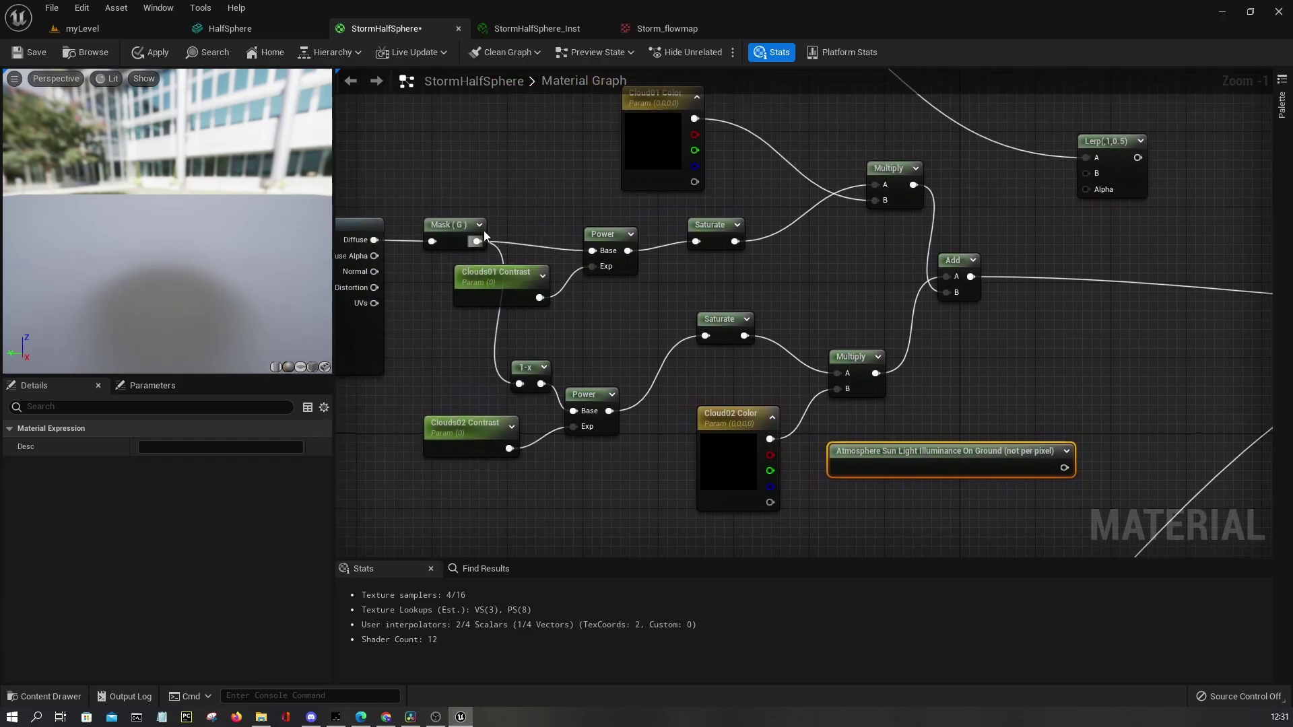
Add a Multiply node with the Mask (G) output feeding both inputs, and place it below the Clouds02 Contrast network
left_click_drag(482, 237, 518, 187)
type("mult")
key("Return")
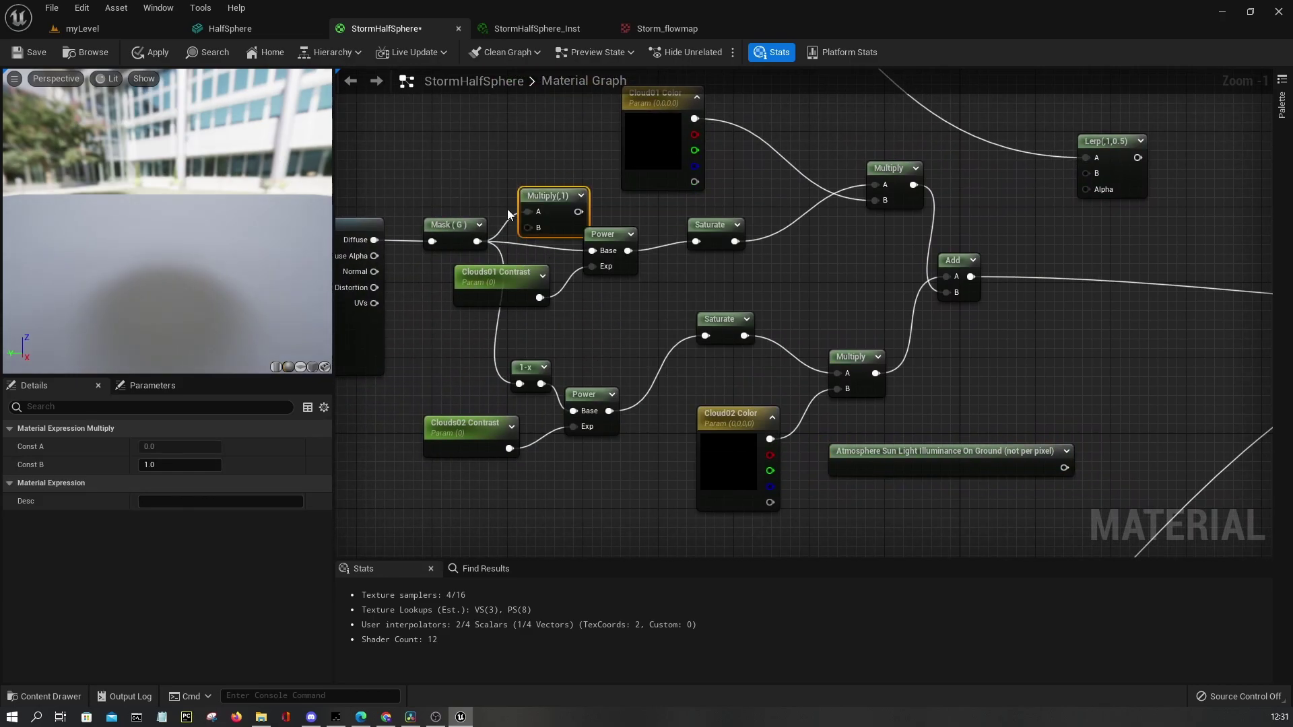
left_click_drag(474, 242, 535, 229)
right_click_drag(535, 229, 429, 198)
left_click_drag(447, 173, 543, 476)
Arrange the Atmosphere Sun Light Illuminance On Ground node just below the new mask Multiply node
right_click_drag(508, 444, 606, 449)
left_click_drag(903, 376, 562, 399)
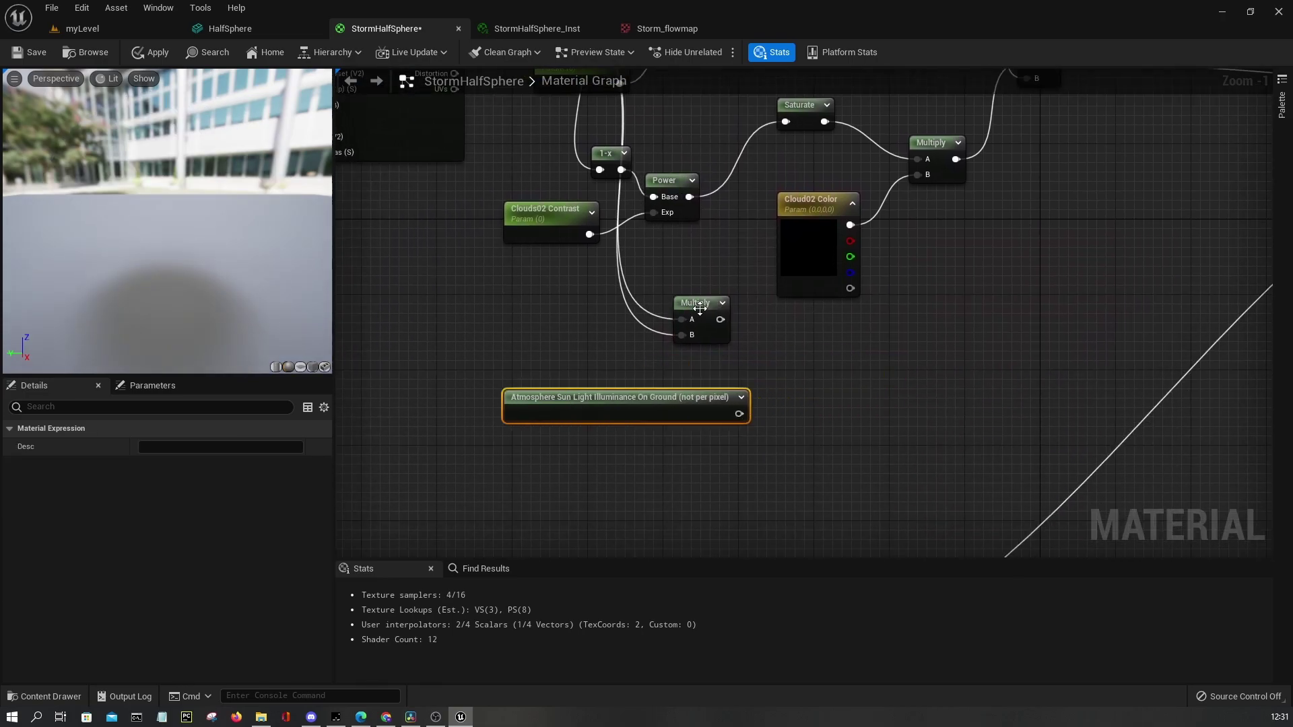
mouse_move(722, 321)
left_mouse_down()
mouse_move(780, 355)
mouse_move(721, 335)
left_mouse_up()
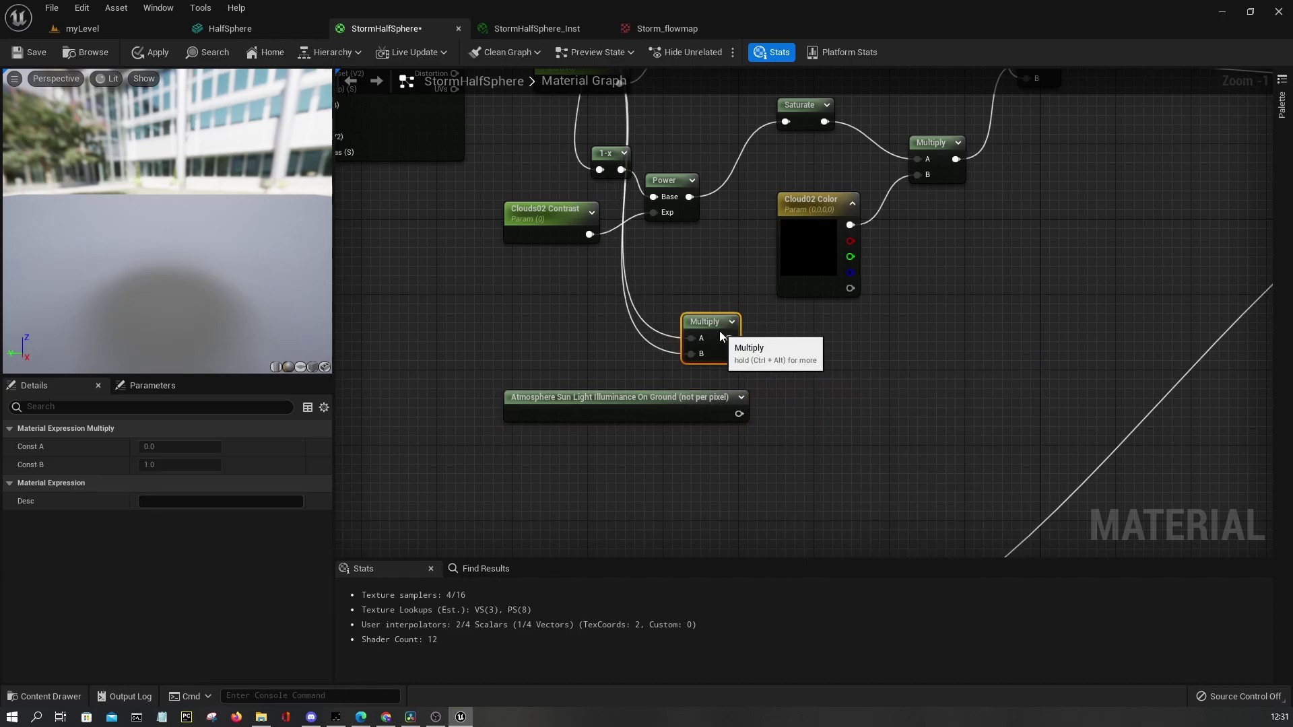
left_click_drag(693, 392, 673, 402)
left_click_drag(715, 332, 706, 351)
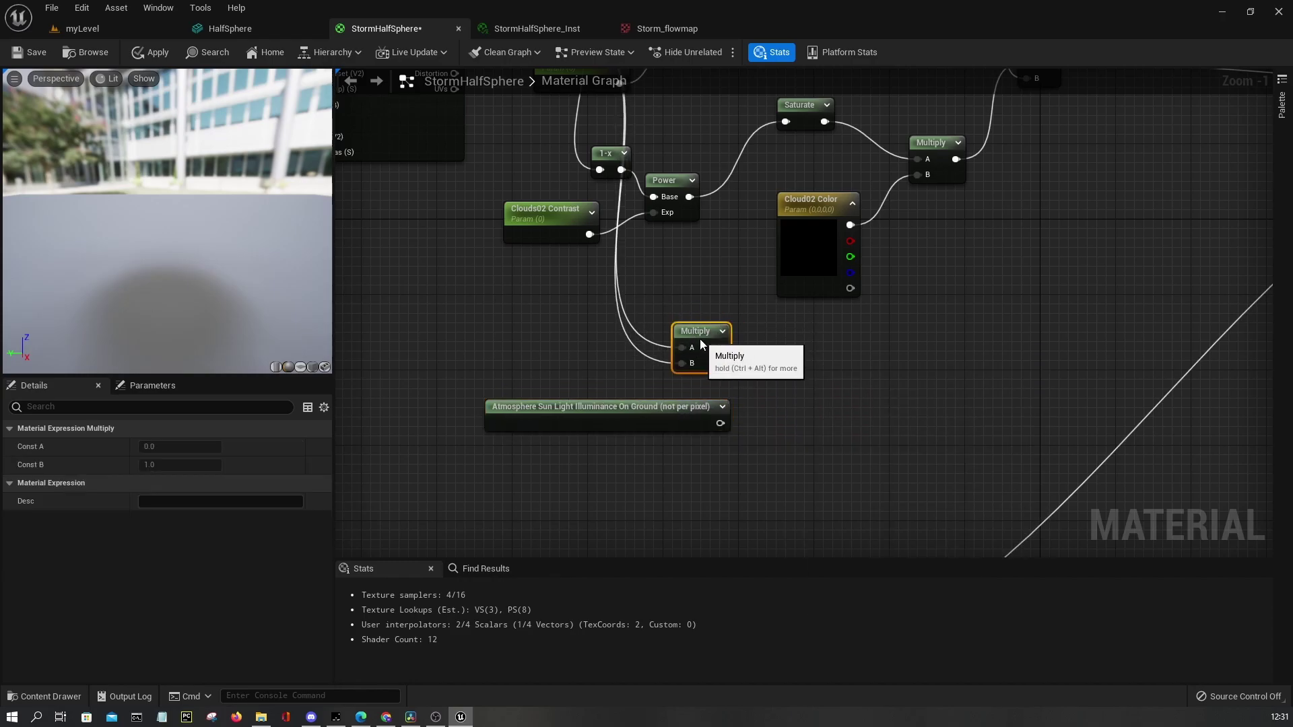
Add a second Multiply node combining the mask Multiply in A with the Atmosphere Sun Light Illuminance On Ground output in B
left_click_drag(786, 351, 787, 351)
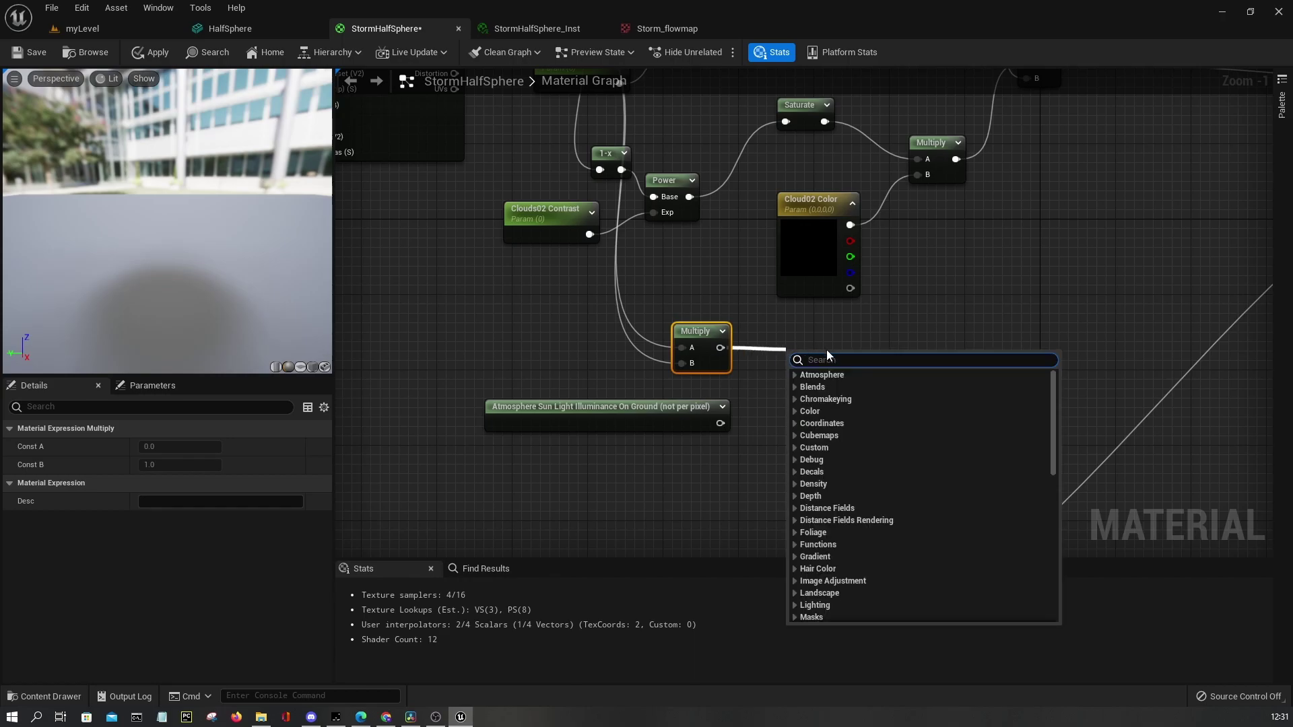
type("mult")
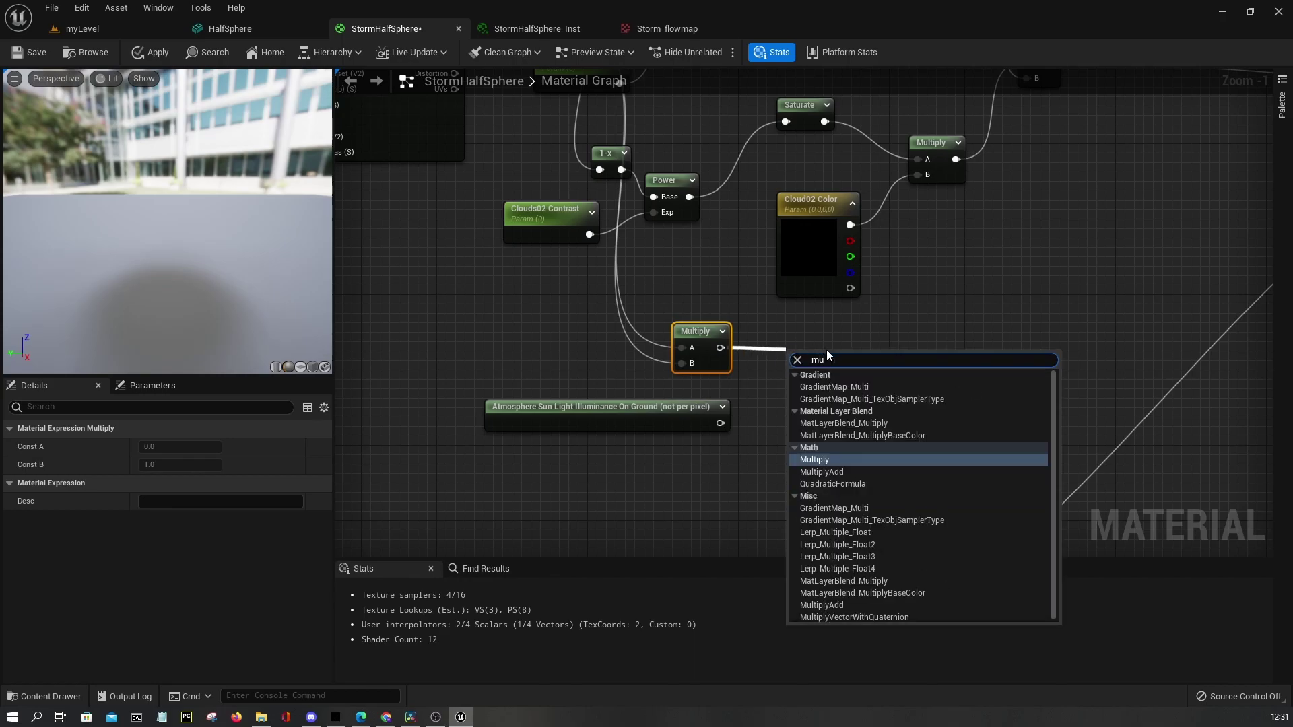
left_click(823, 457)
scroll(664, 506, "up", 1)
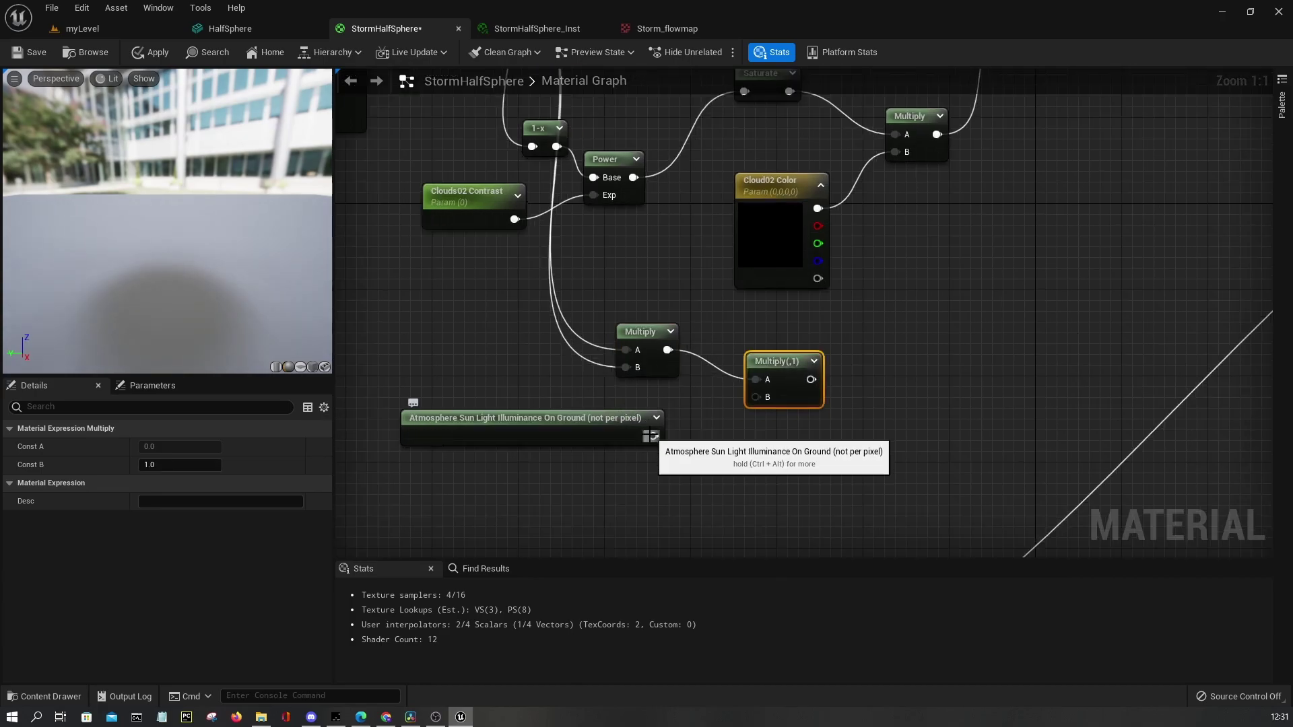
scroll(680, 387, "down", 5)
right_click_drag(680, 387, 616, 413)
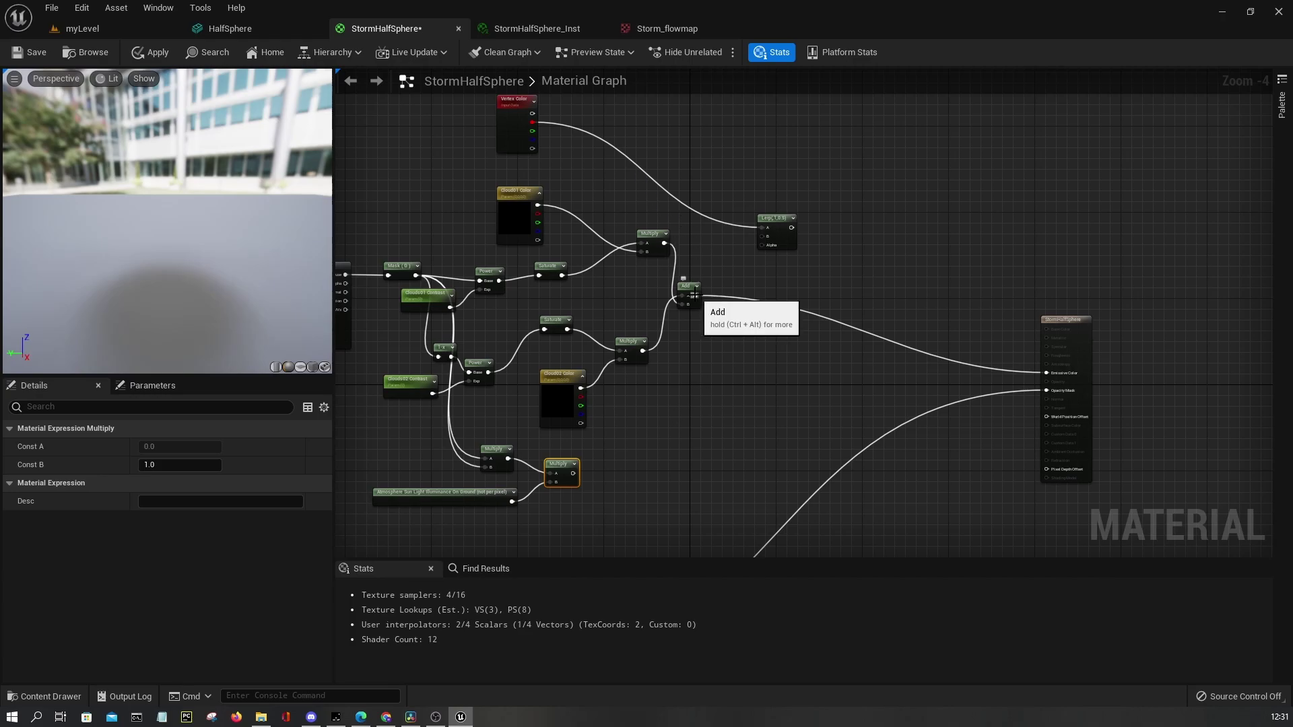
Create a Multiply node from the Atmosphere Sun Light Illuminance On Ground output, next to that node
scroll(589, 463, "up", 4)
left_click(519, 462)
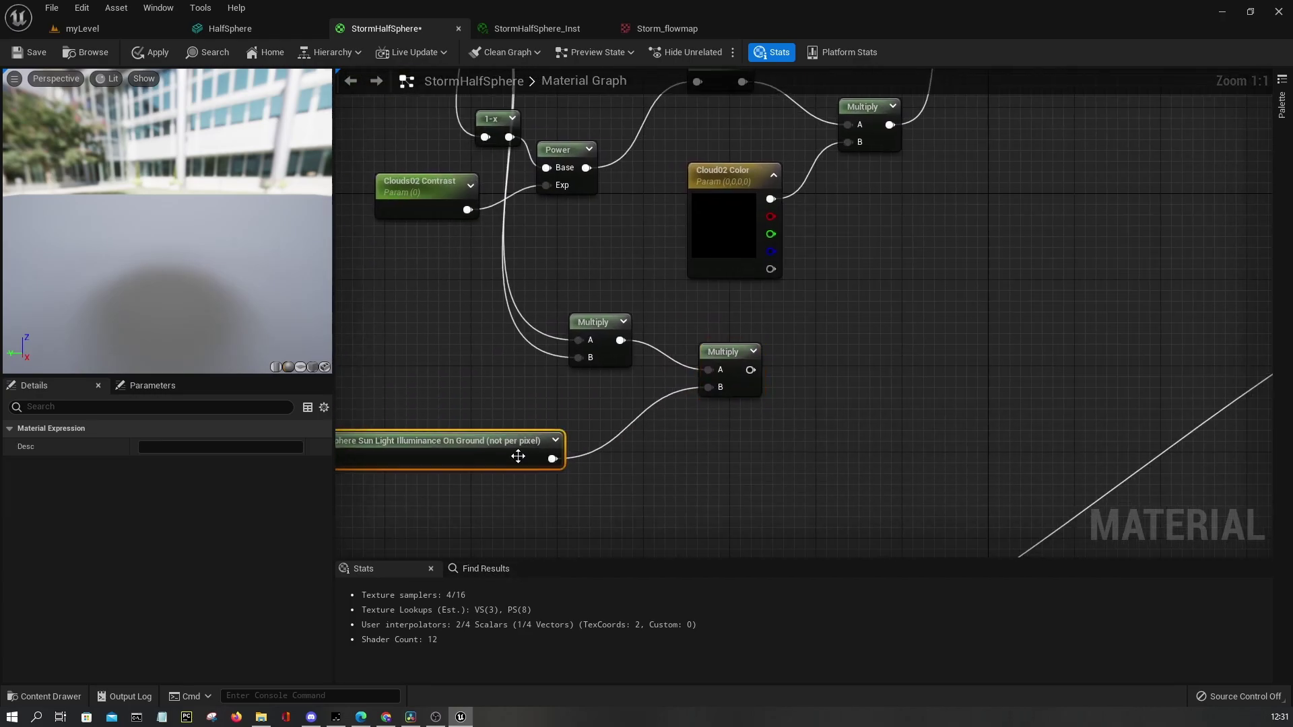
left_click_drag(552, 459, 600, 431)
type("mult")
key("Return")
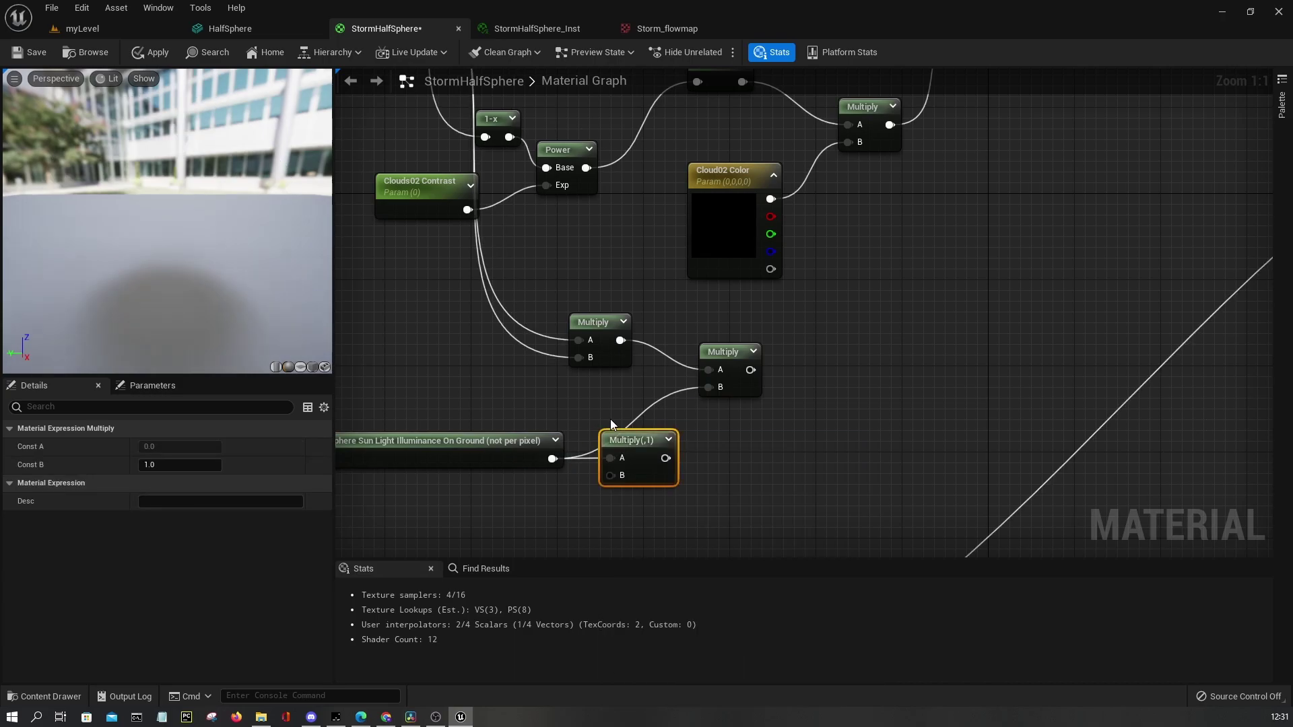
right_click_drag(610, 419, 711, 379)
Promote the new Multiply node's B input to a parameter named Atmosphere Sun Light Intensity
right_click(717, 434)
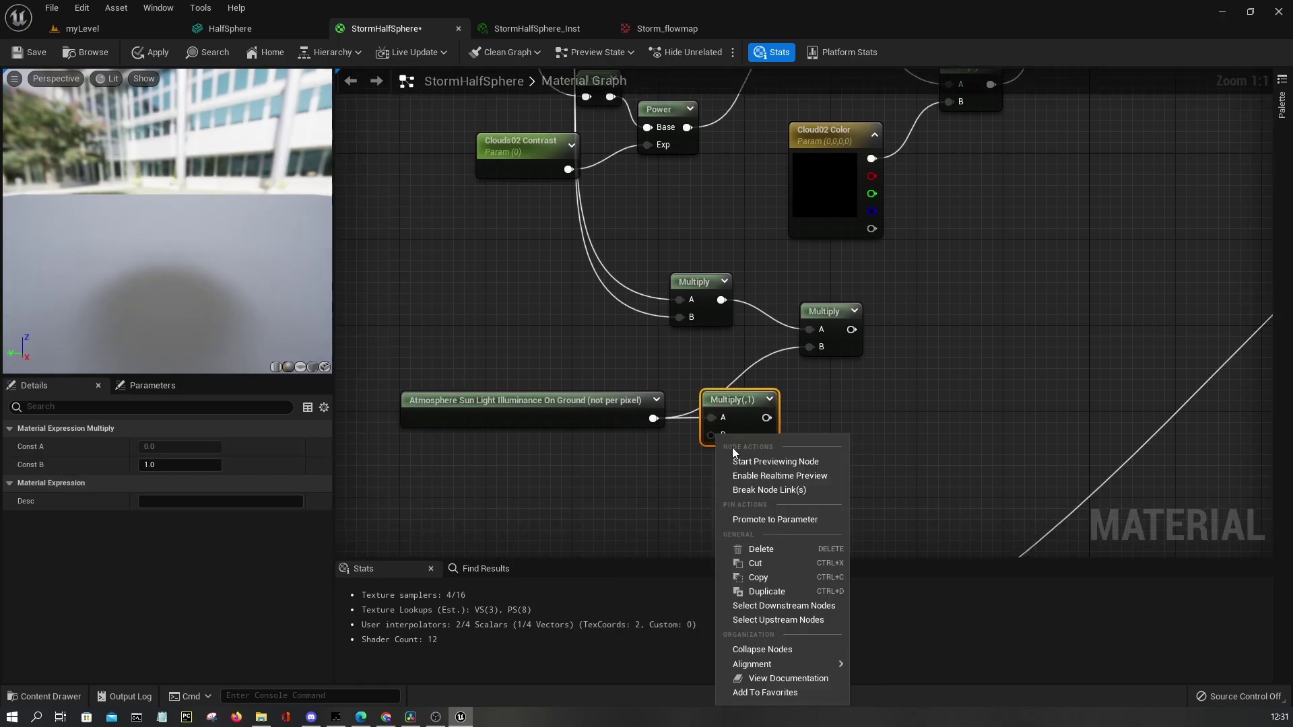
left_click(756, 520)
type("Atmosphere Sun Light ")
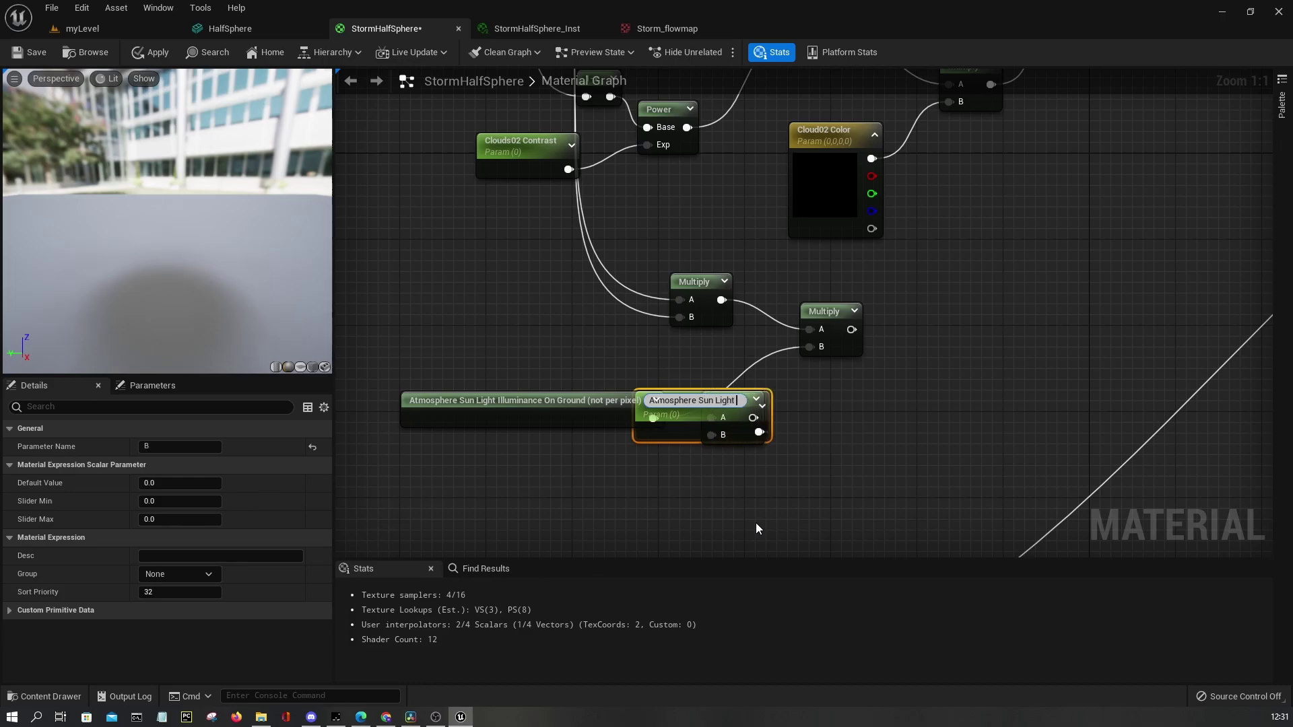
type("Intensity")
key("Return")
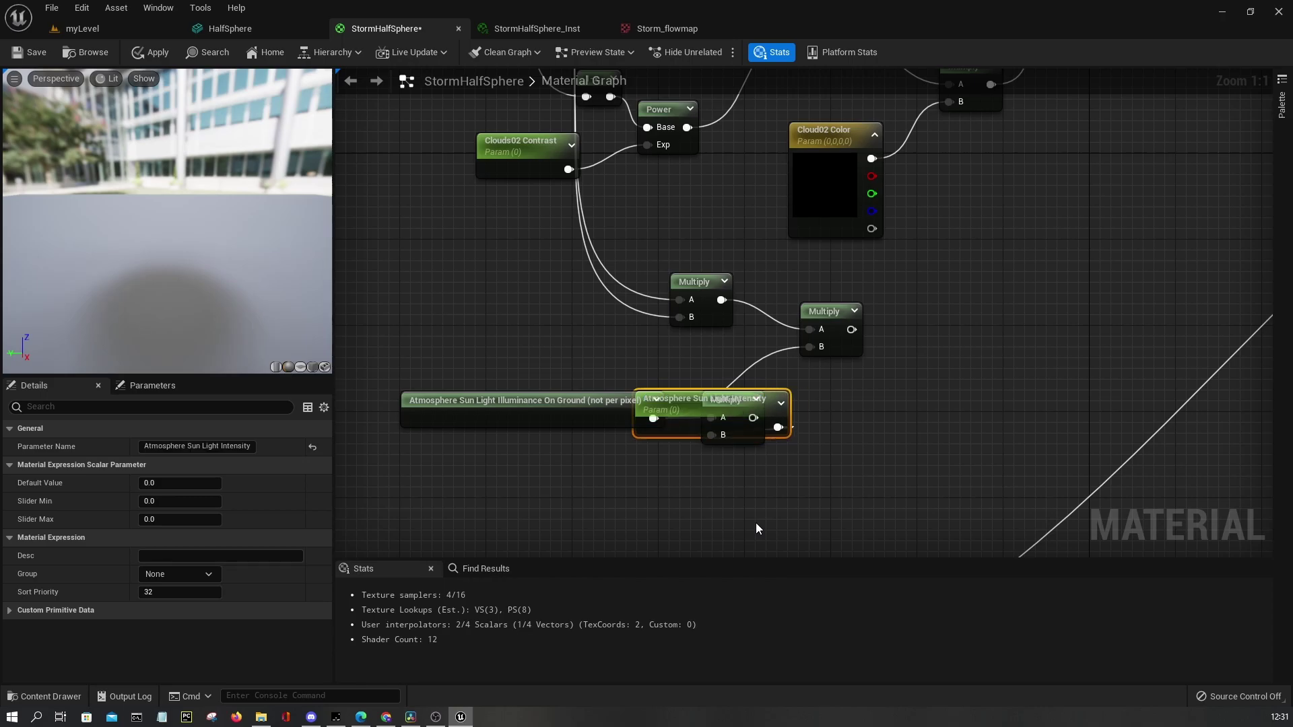
Give the intensity parameter a default of 0.1 below the atmosphere node, and route its Multiply into the mask-and-light Multiply's B input
left_click_drag(690, 411, 509, 476)
left_click(202, 483)
type("0.1")
key("Return")
scroll(816, 345, "down", 4)
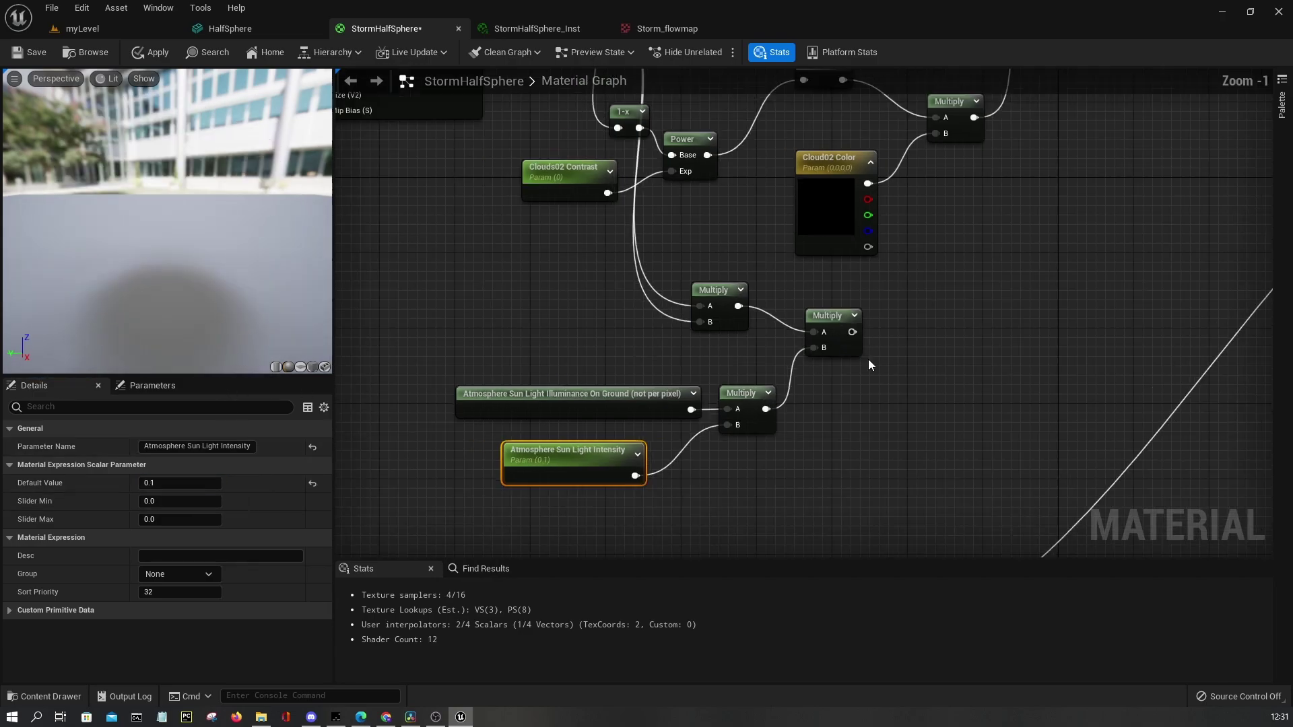
Move the Lerp node below and right of the Add node, and switch the Vertex Color red link to its Alpha input
right_click_drag(725, 436, 820, 435)
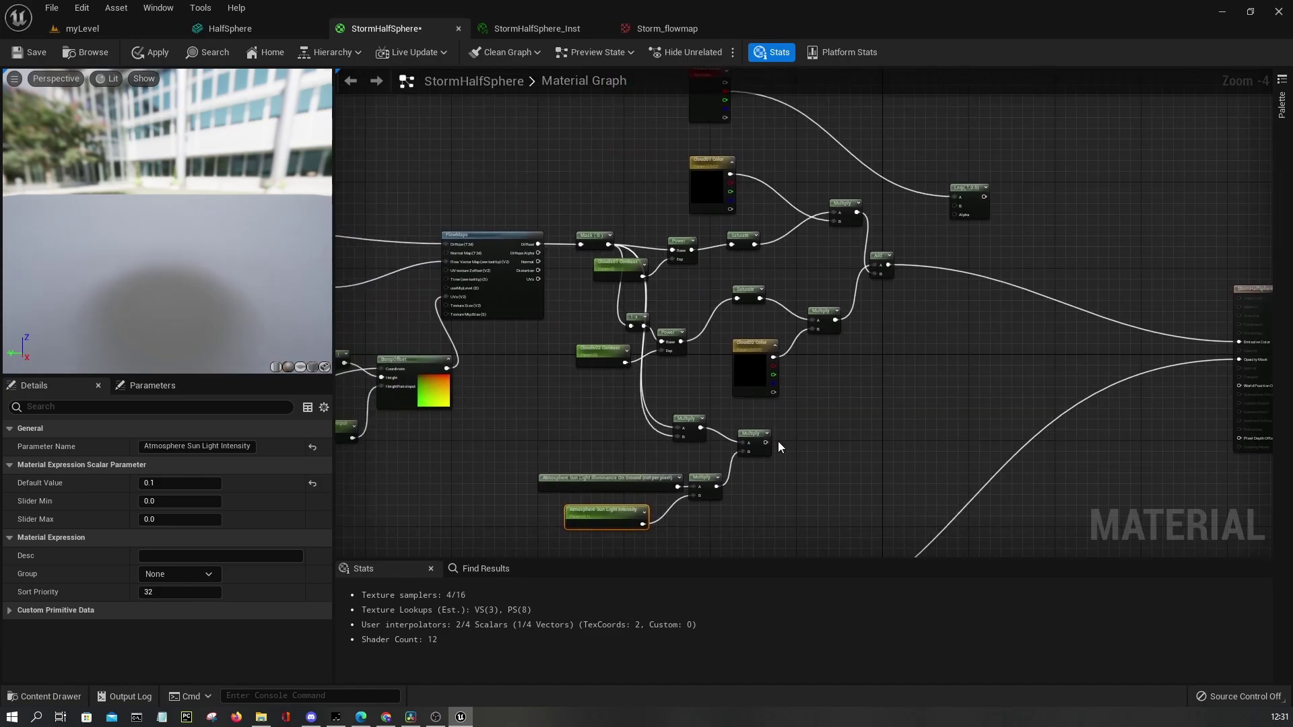
left_click_drag(966, 185, 963, 219)
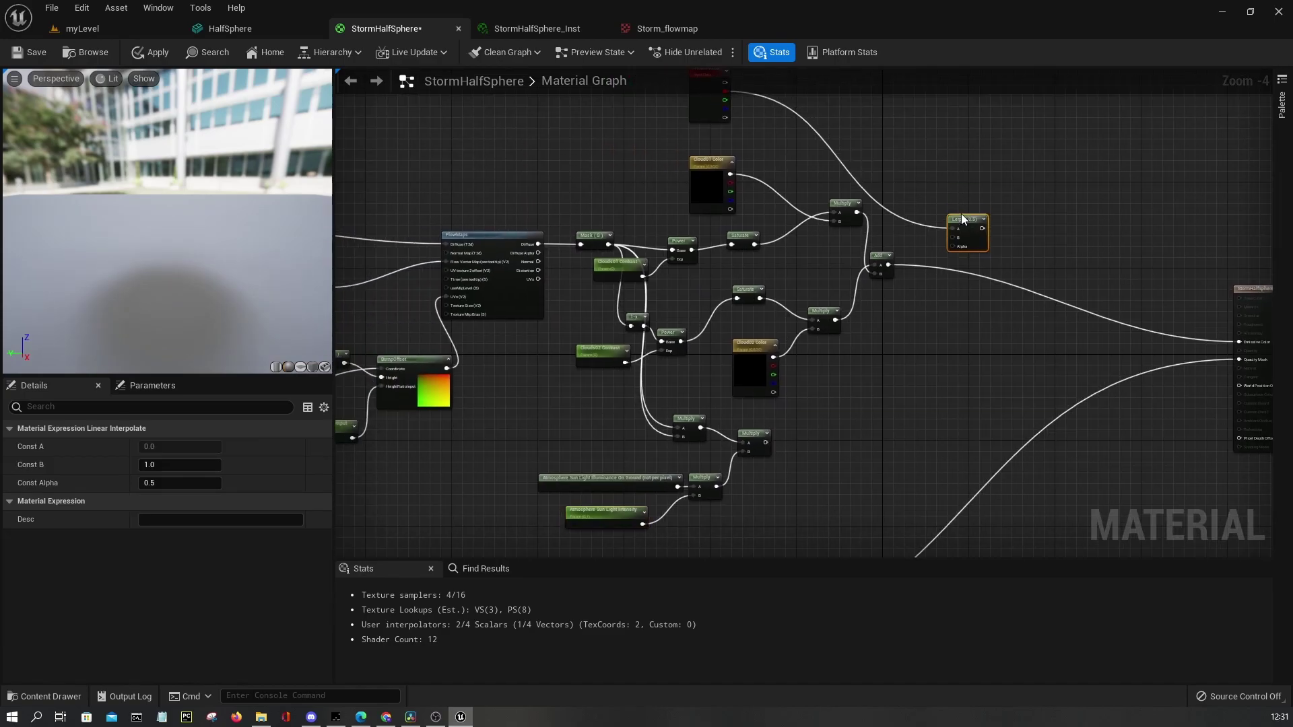
left_click(970, 169)
scroll(952, 213, "up", 2)
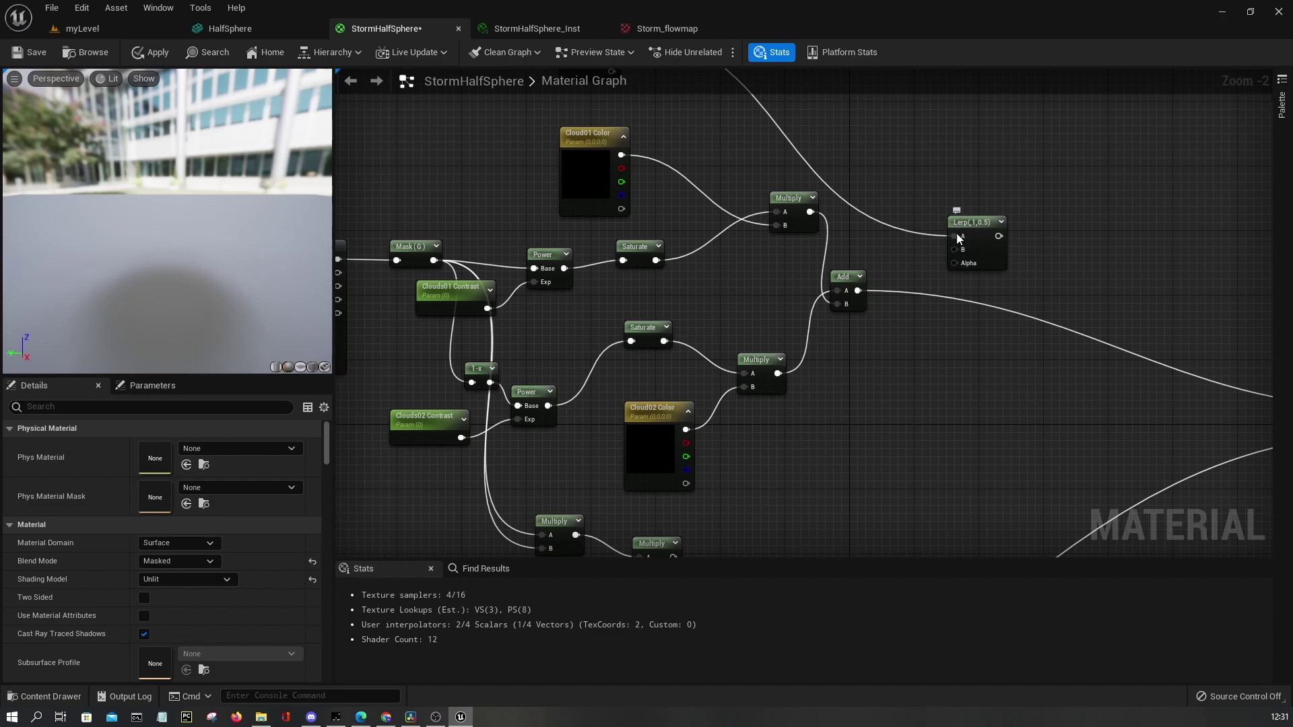
left_click_drag(967, 229, 954, 364)
right_click_drag(950, 385, 1036, 336)
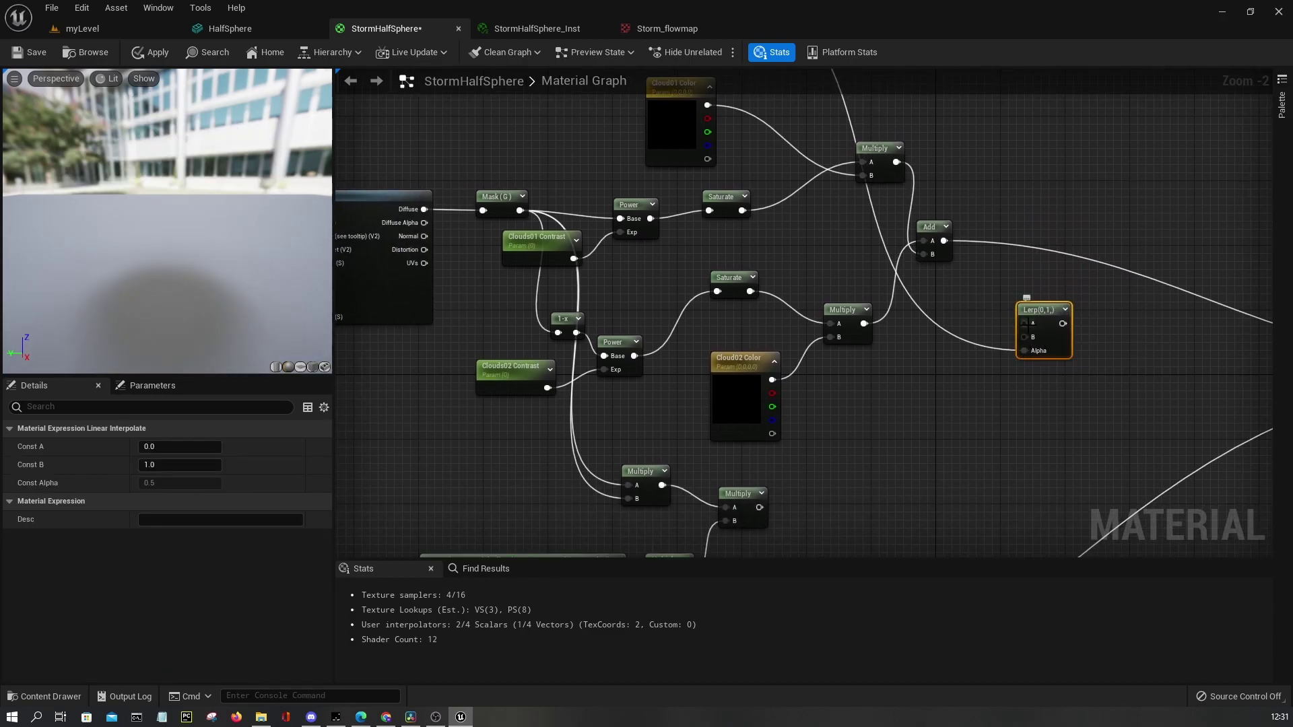
Connect the final atmosphere sun light Multiply output to the Lerp node's A input
left_click_drag(1029, 330, 759, 511)
right_click_drag(759, 509, 797, 404)
left_click_drag(359, 523, 823, 390)
right_click_drag(891, 314, 604, 454)
Connect the cloud Add output to the Lerp's B input and route the Lerp output into the material's Emissive Color
left_click(811, 401)
left_click_drag(774, 374, 697, 278)
right_click_drag(707, 418, 514, 386)
left_click_drag(615, 328, 892, 344)
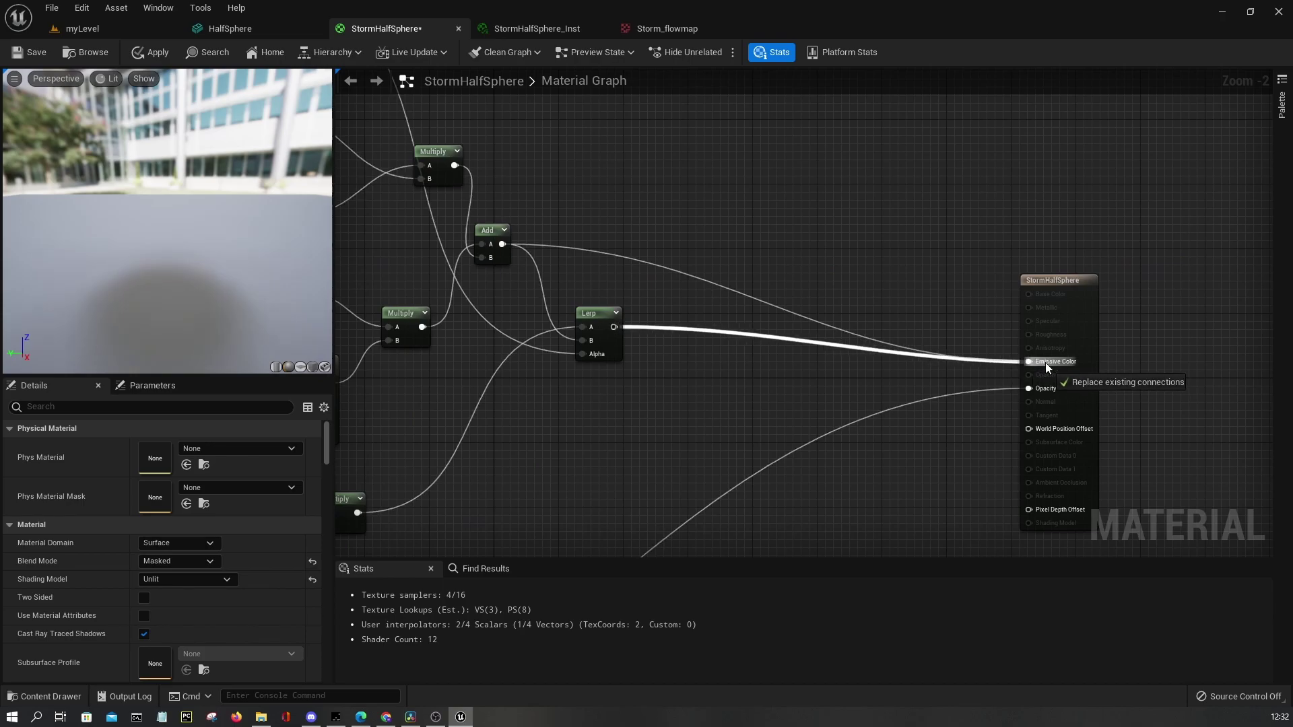
Plug the Lerp output into Emissive Color in place of the Add link, apply the material and view the level
left_click_drag(1046, 362, 1045, 363)
left_click(149, 48)
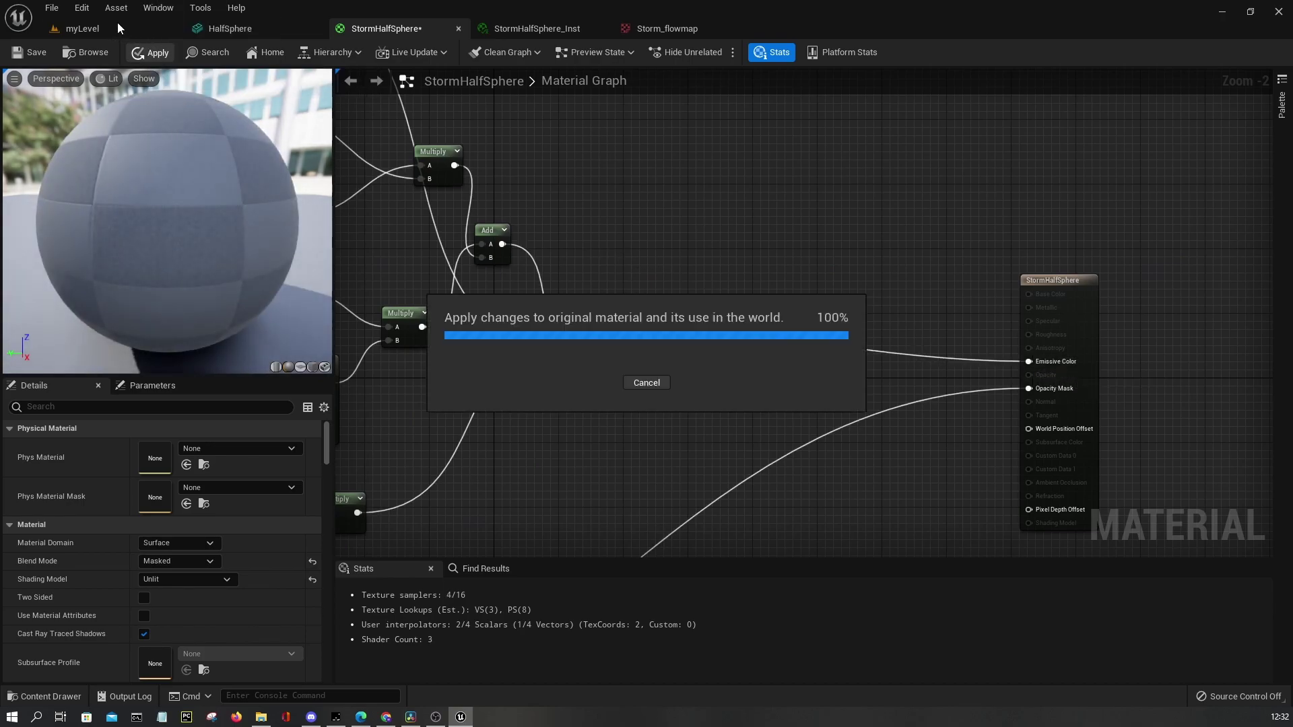
left_click(111, 25)
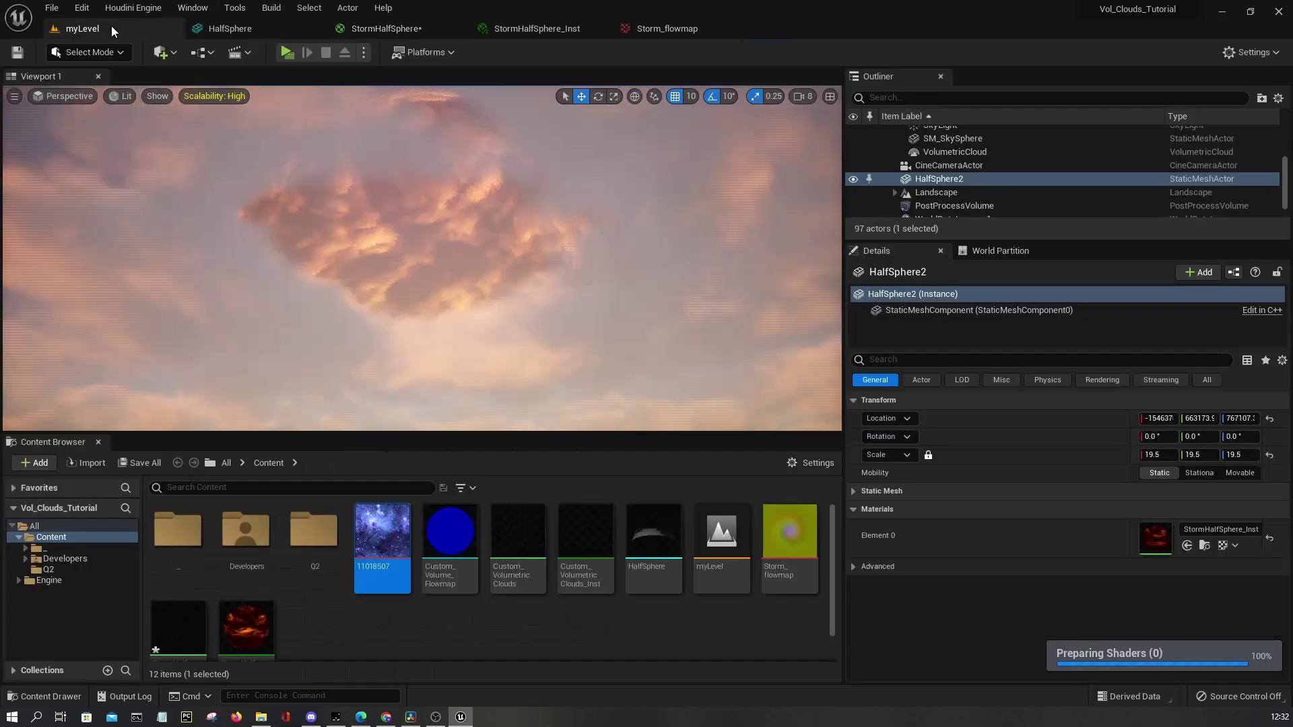
Back in the StormHalfSphere material, add a Power node fed by the Vertex Color red output
left_click(381, 29)
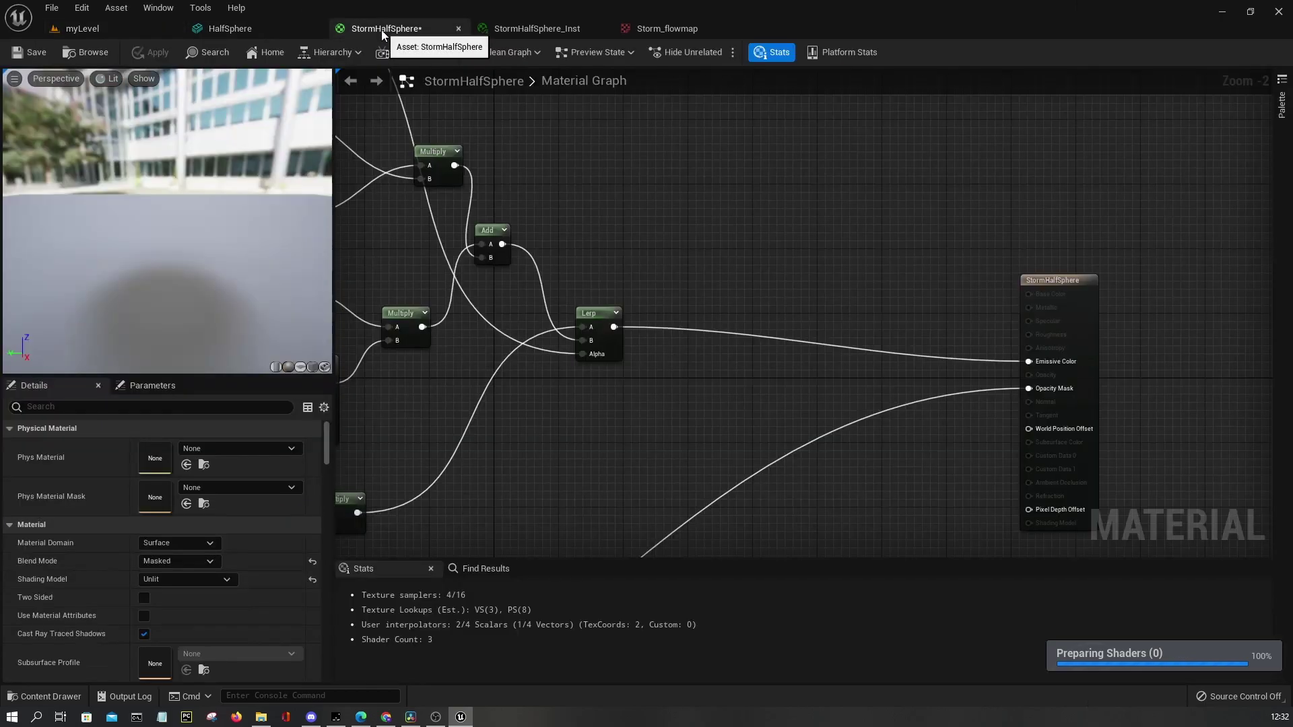
right_click_drag(572, 361, 730, 231)
left_click(626, 226)
right_click_drag(626, 226, 602, 280)
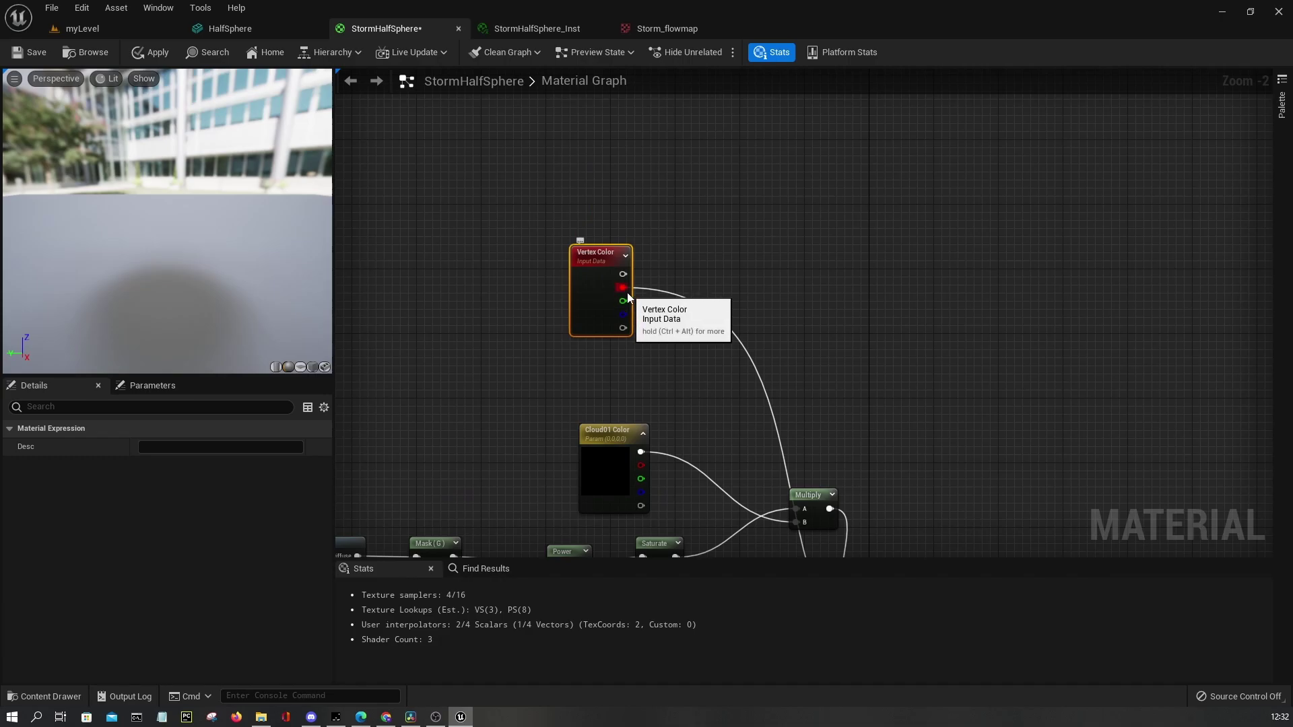
left_click(683, 260)
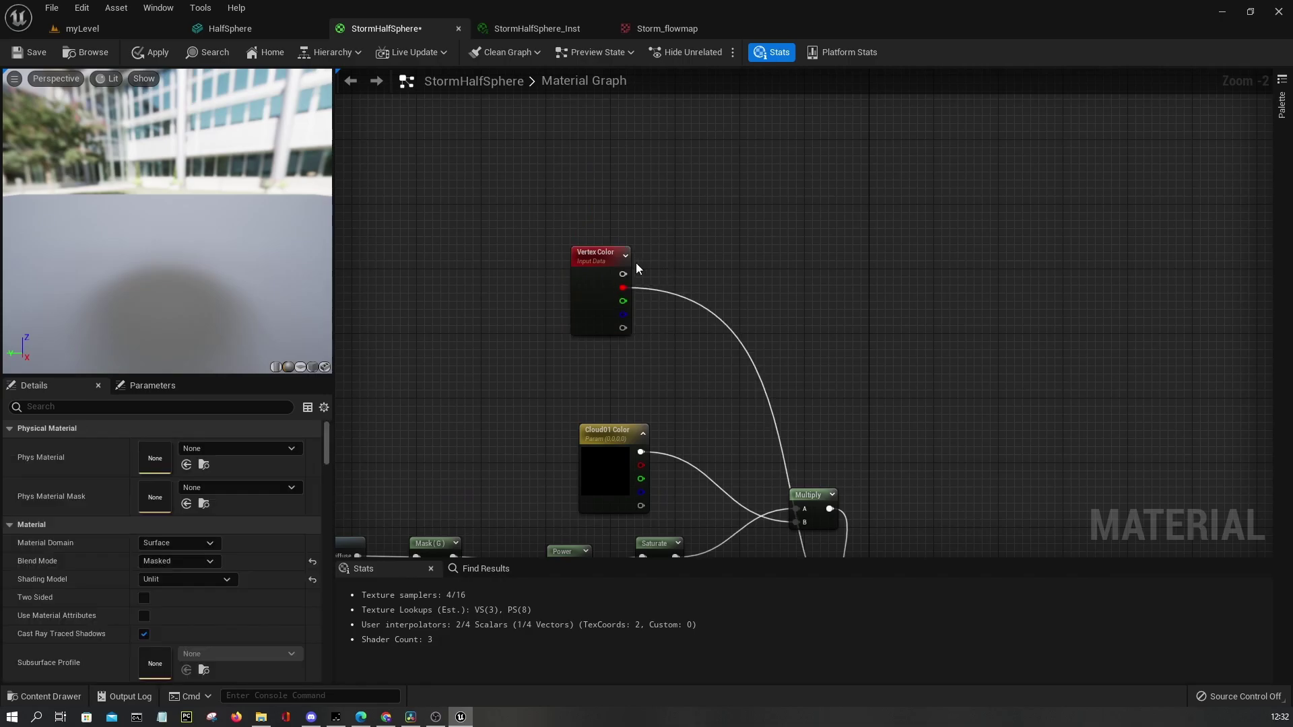
left_click_drag(621, 288, 682, 273)
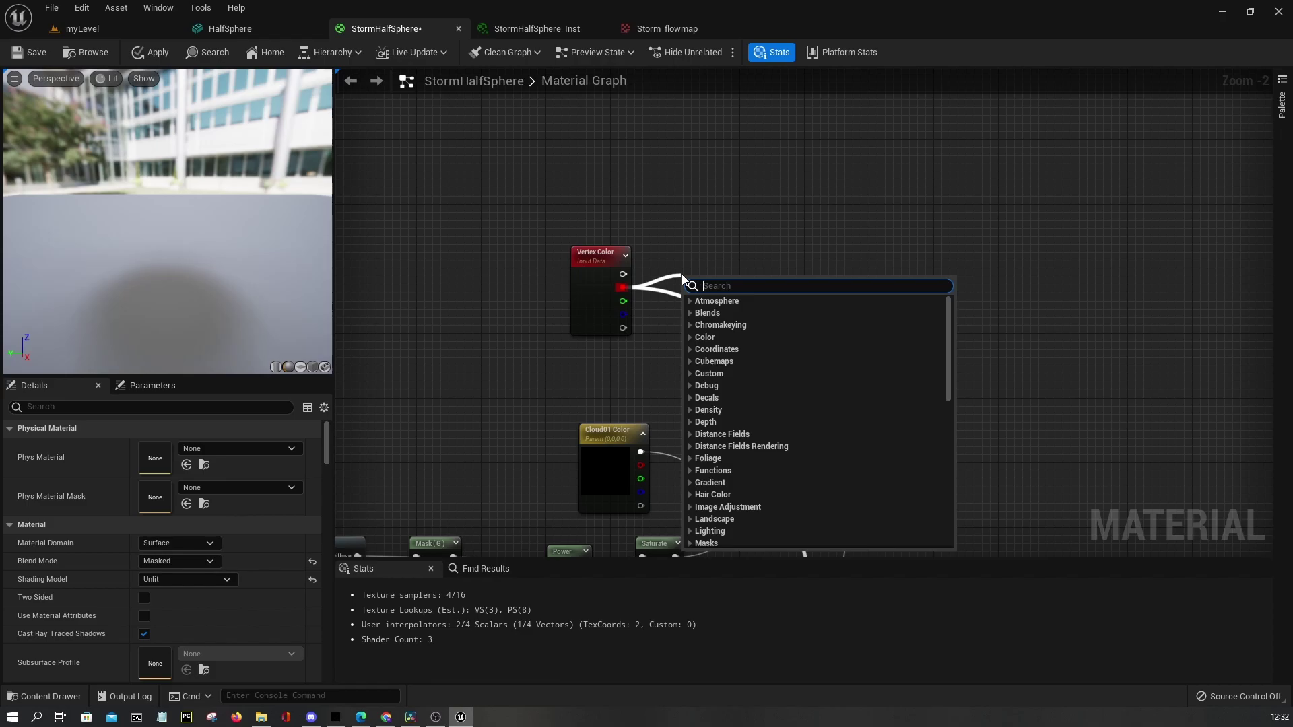
type("pow")
key("Return")
scroll(700, 276, "up", 2)
left_click_drag(546, 334, 496, 322)
Promote the Power node's Exp input to a parameter named "Atmosphere Sun Light - Mask Contrast"
right_click(685, 321)
left_click(723, 363)
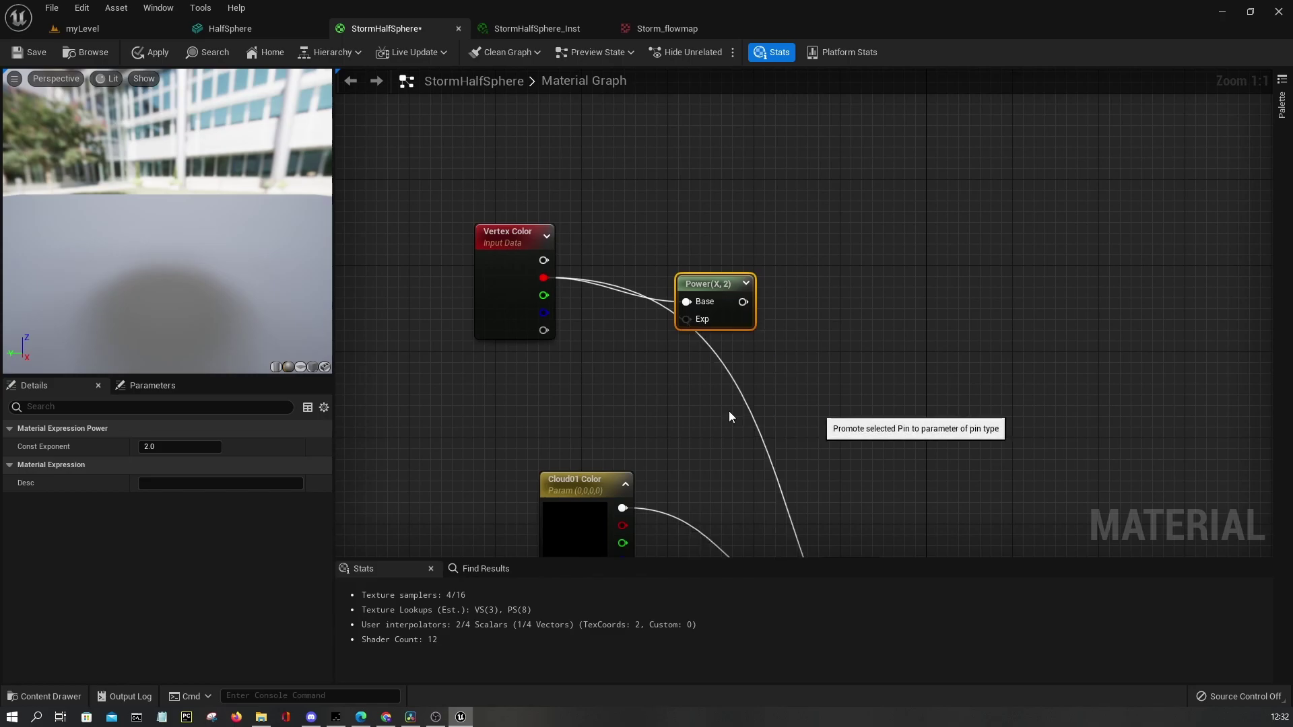
type("Atmosphere")
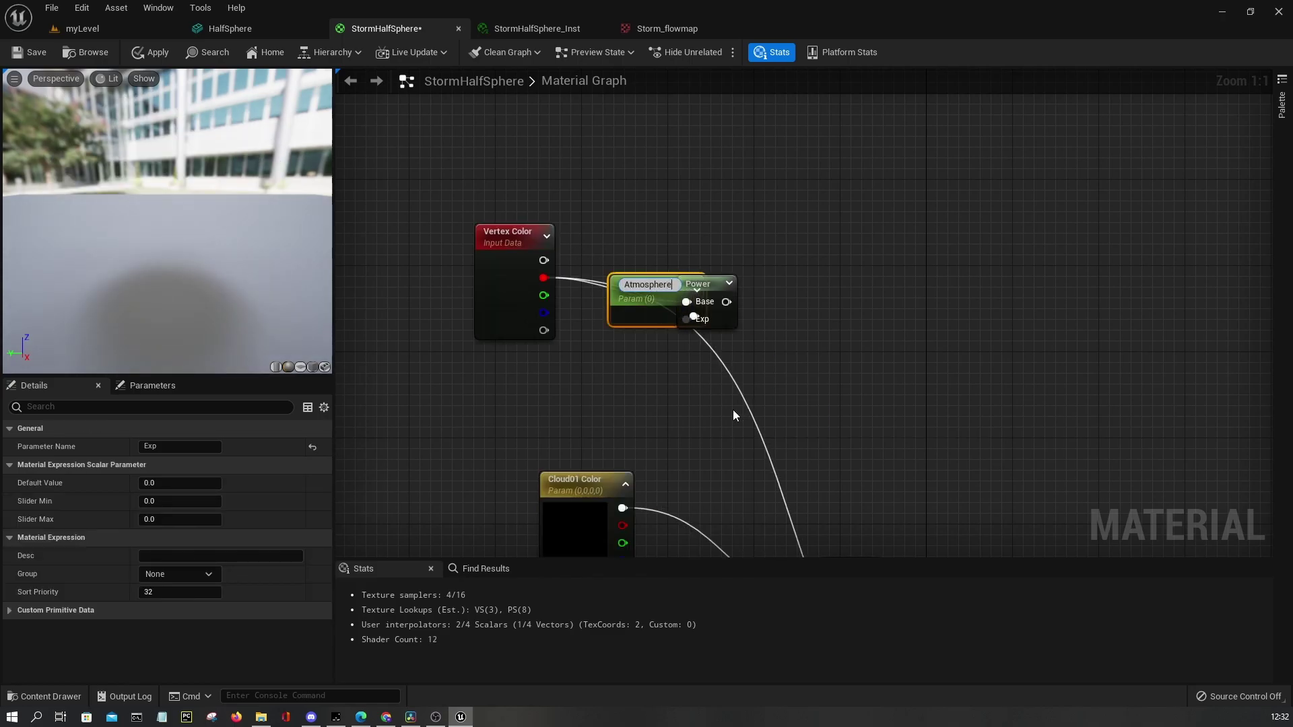
type(" Sun Light")
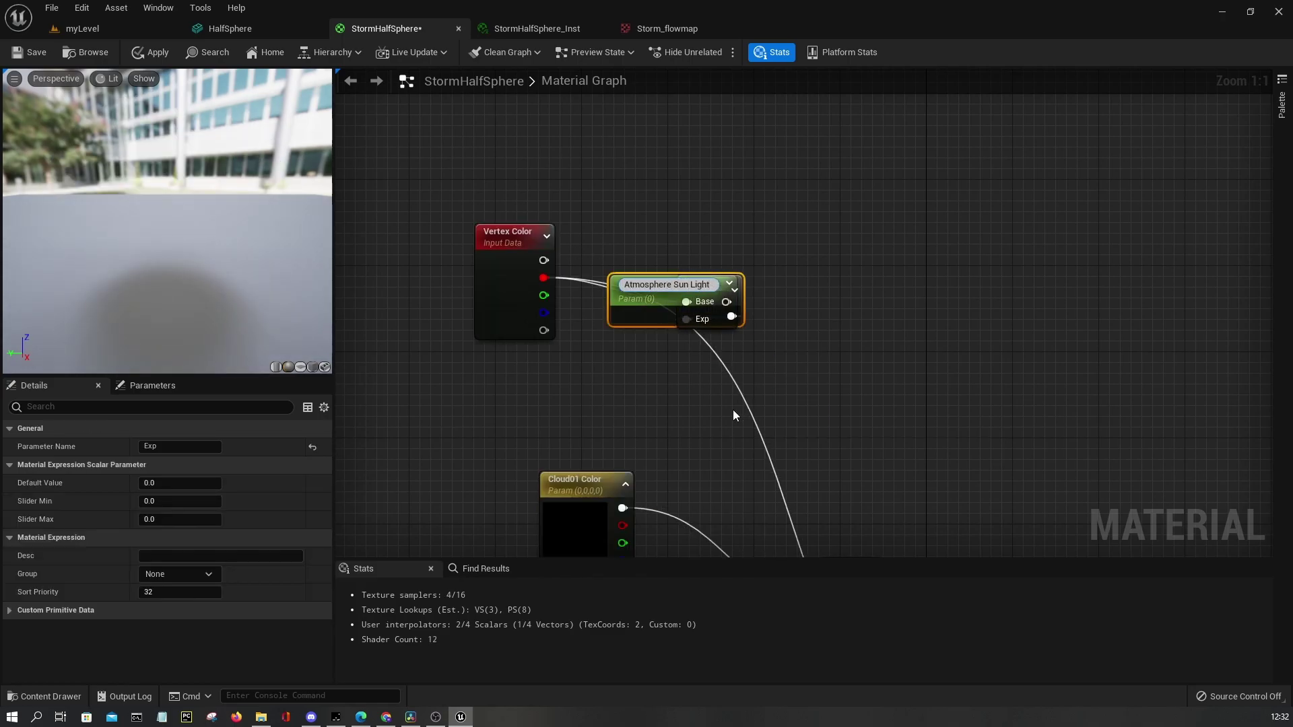
type(" - Mazsk")
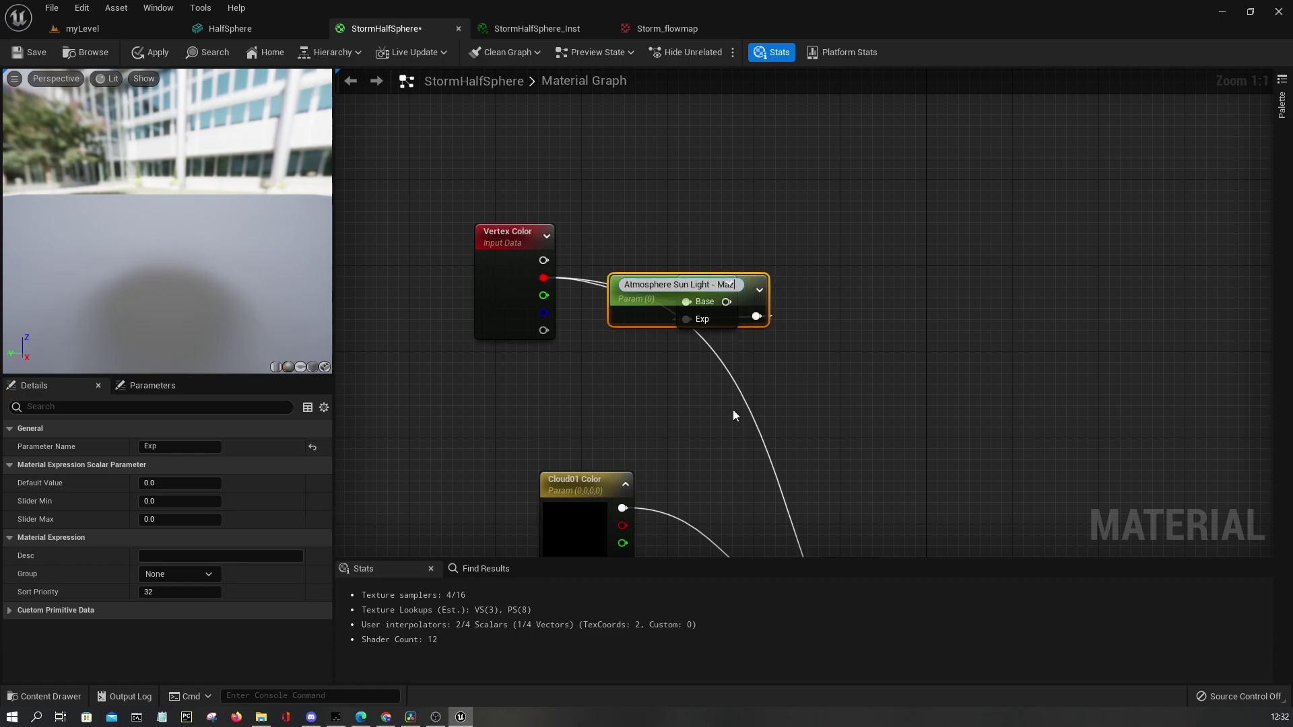
key("BackSpace")
key("BackSpace")
key("BackSpace")
type("sk Contrast")
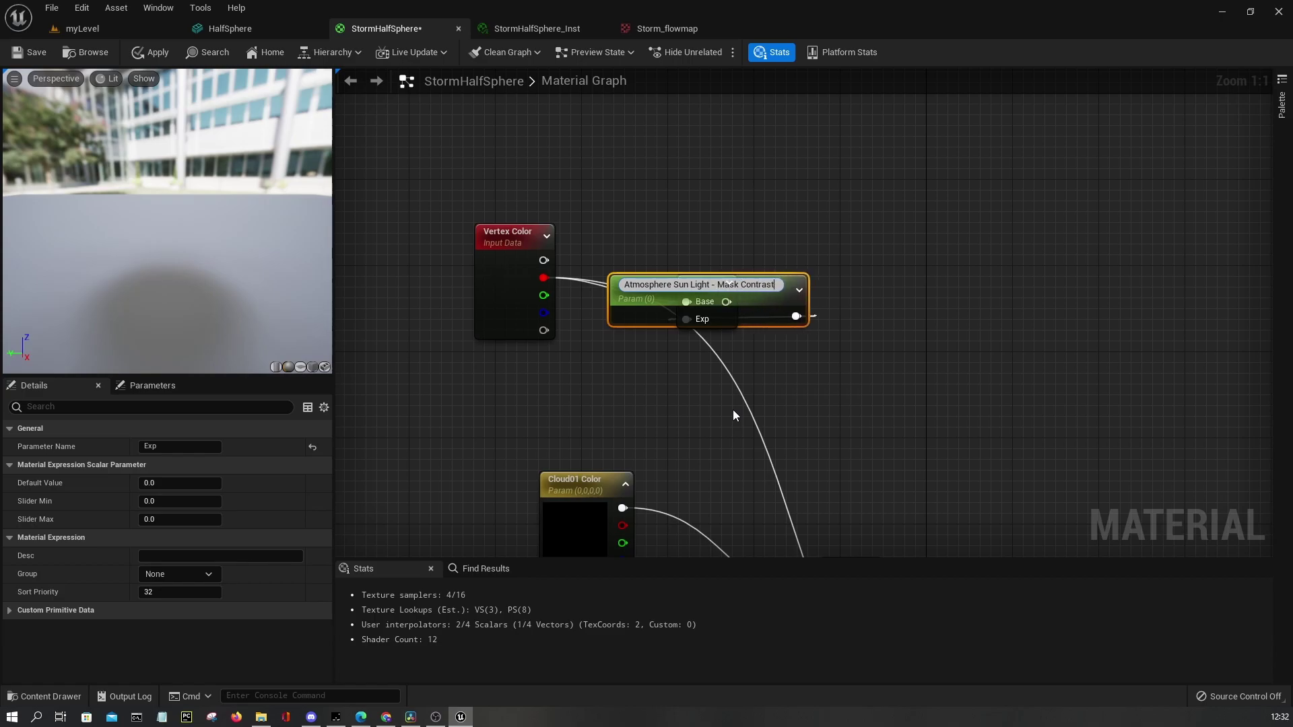
key("Return")
Place the mask contrast parameter below the Vertex Color node and shift the mask nodes up, clear of Cloud01 Color
left_click_drag(616, 282, 440, 358)
left_click_drag(402, 408, 714, 254)
left_click_drag(708, 286, 710, 204)
left_click(693, 262)
left_click_drag(574, 299, 531, 299)
Duplicate the mask contrast parameter below the original and rename the copy "Atmosphere Sun Light - Mask Intensity"
key("ctrl+d")
left_click_drag(522, 396, 468, 385)
left_click_drag(248, 446, 330, 443)
type("Intensity")
key("Return")
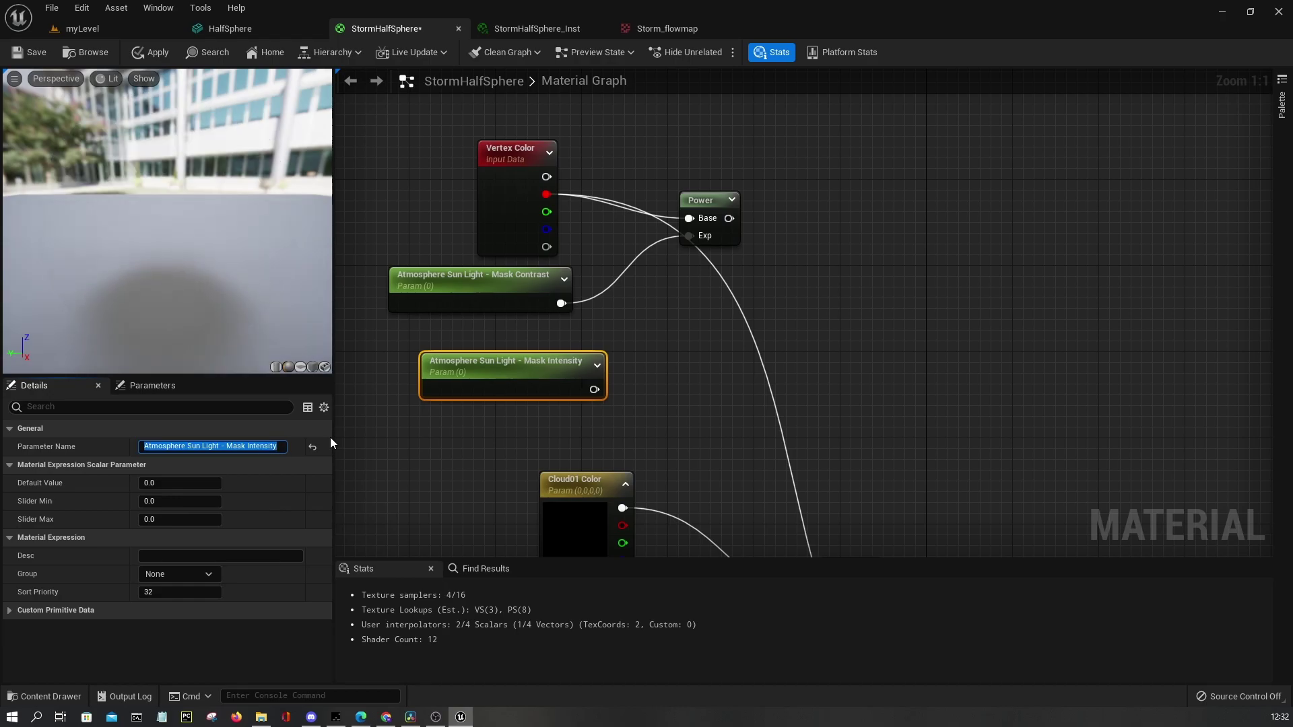
Multiply the Power output by the mask intensity parameter with a new Multiply node, and add a Saturate node beside it
left_click_drag(730, 219, 777, 256)
type("mul")
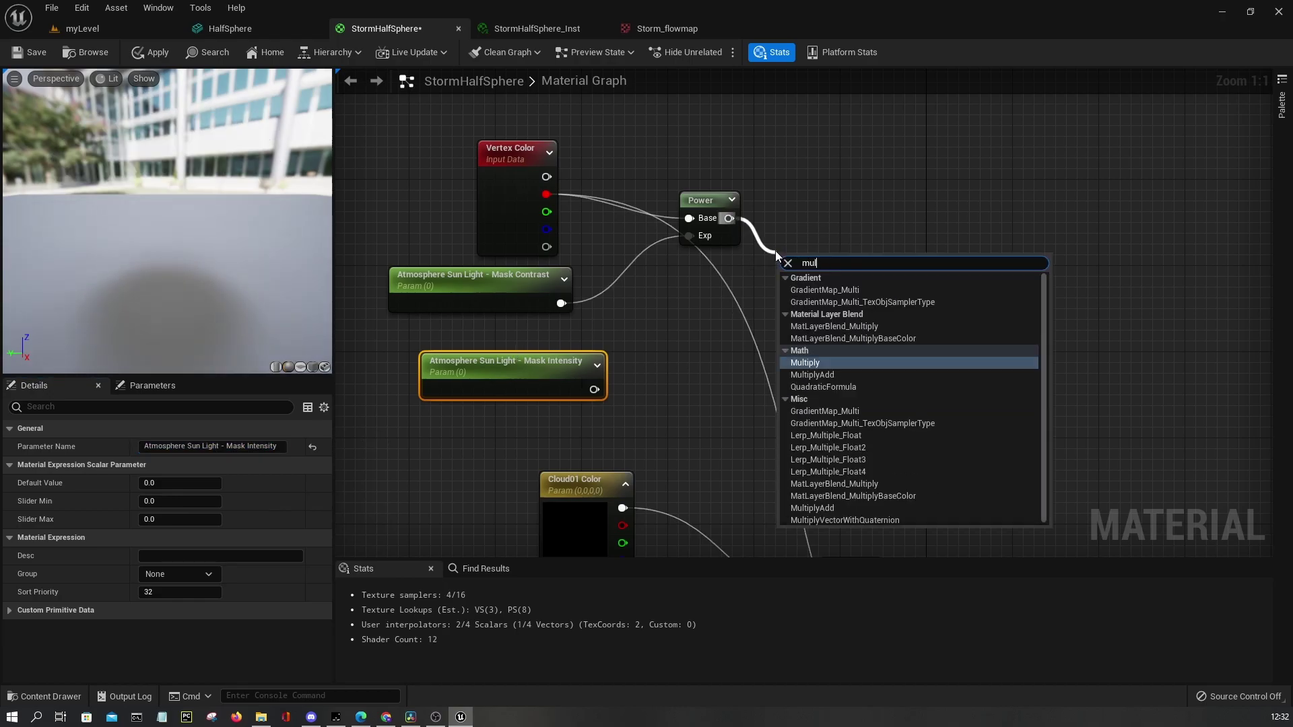
key("Return")
right_click(860, 363)
type("sat")
key("Return")
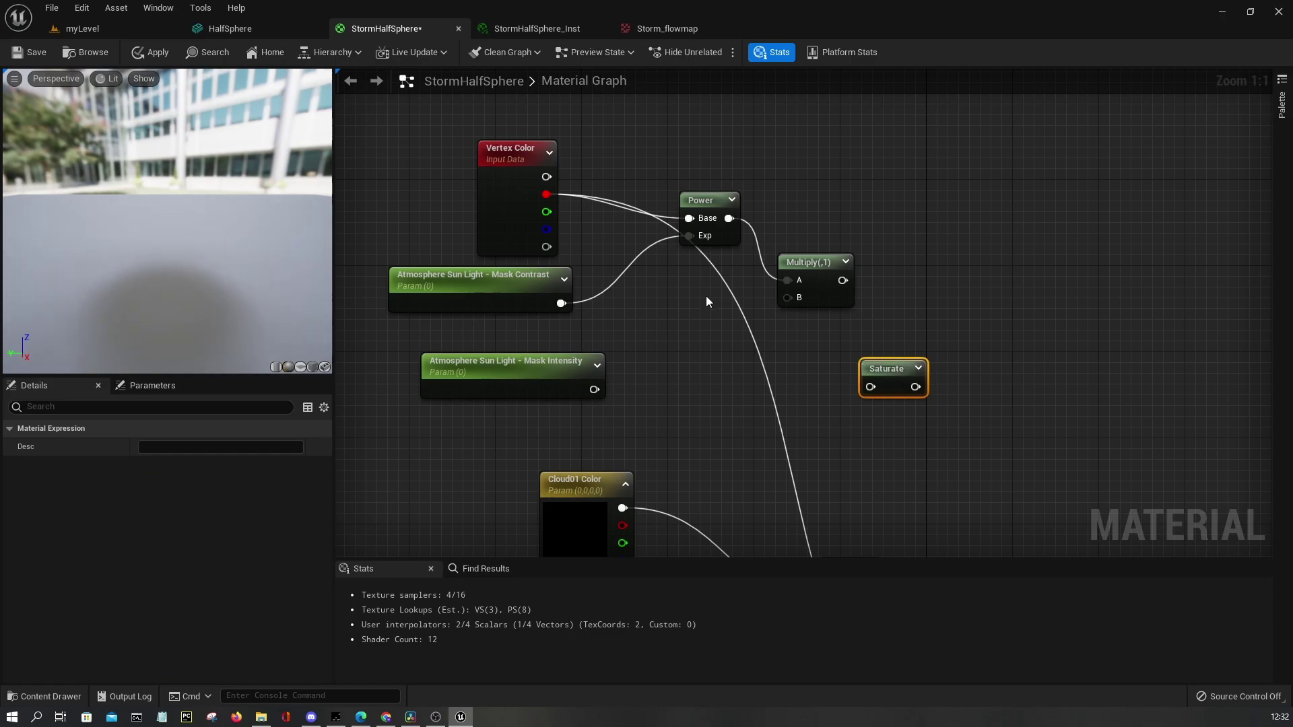
left_click_drag(788, 297, 594, 389)
Route the mask Multiply through Saturate into the Lerp's Alpha, move the Vertex Color node up slightly, and apply the material
left_click_drag(829, 280, 1045, 320)
scroll(935, 406, "down", 5)
scroll(834, 234, "up", 2)
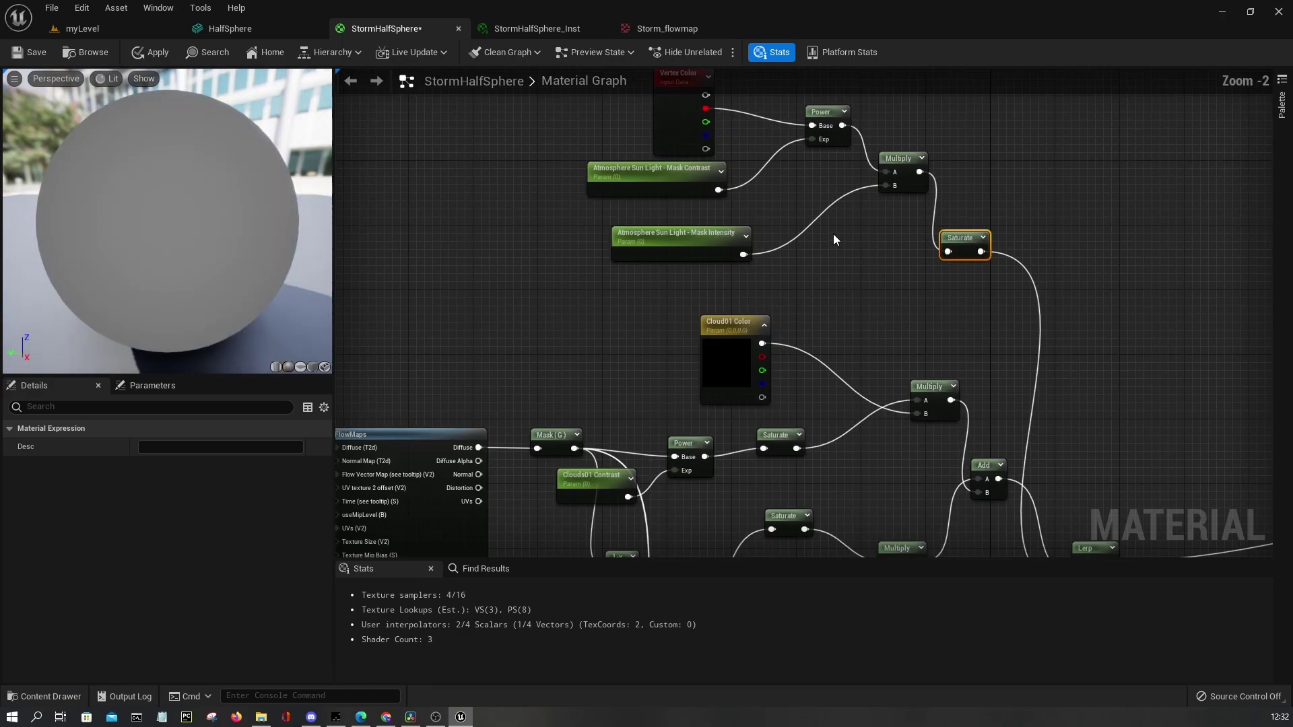
right_click_drag(810, 246, 703, 293)
left_click_drag(551, 180, 525, 154)
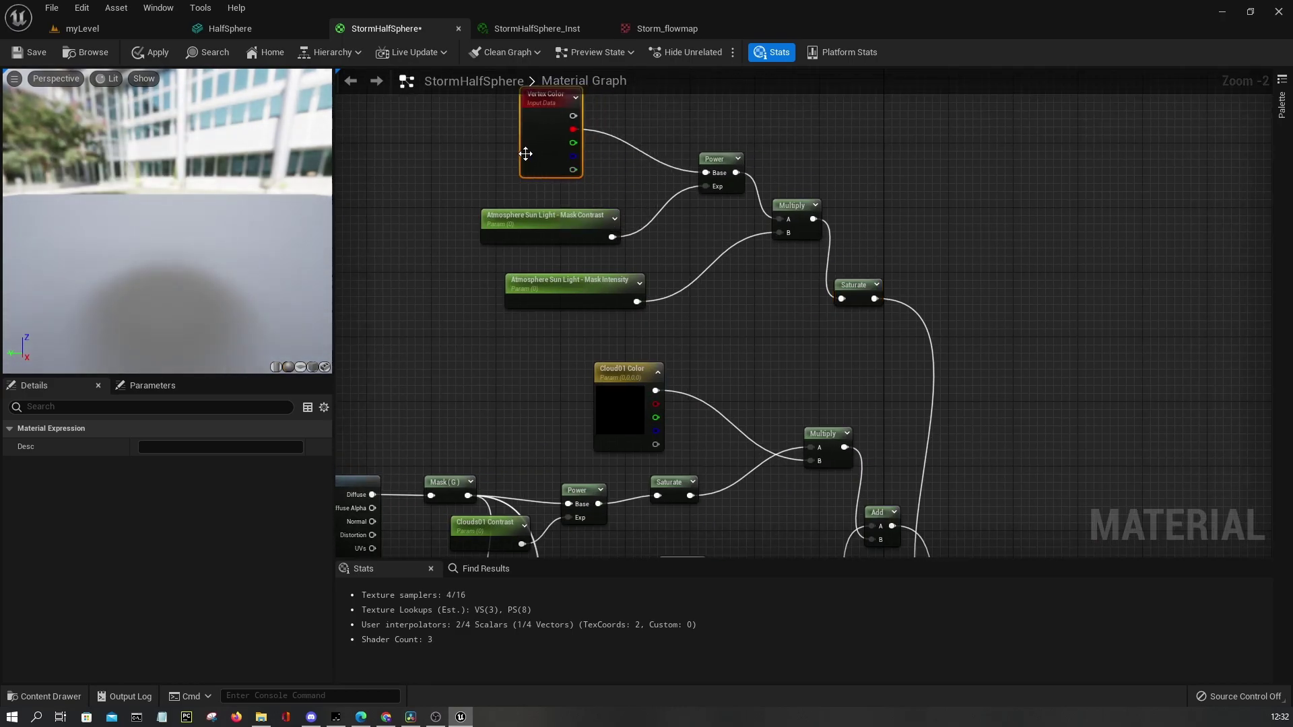
left_click(157, 53)
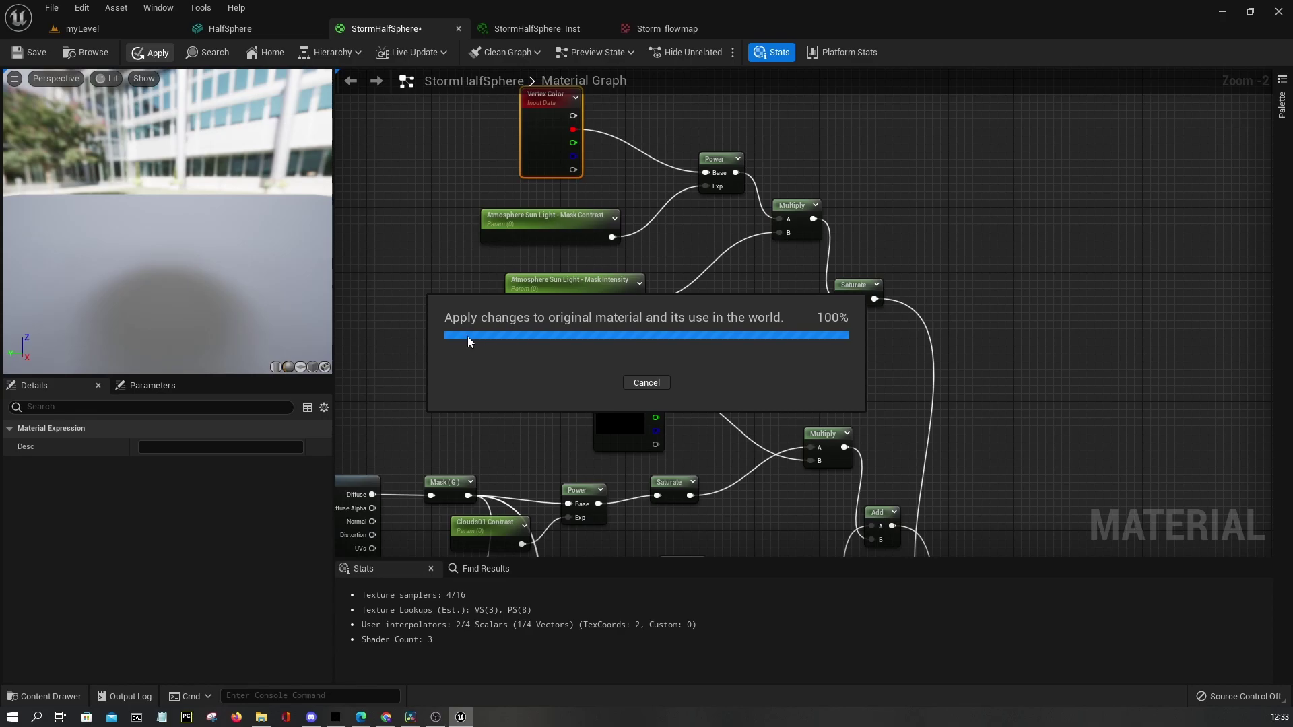
Set the default value of both the mask contrast and mask intensity parameters to 1 and apply the material
left_click_drag(455, 337, 555, 229)
left_click(200, 483)
type("1")
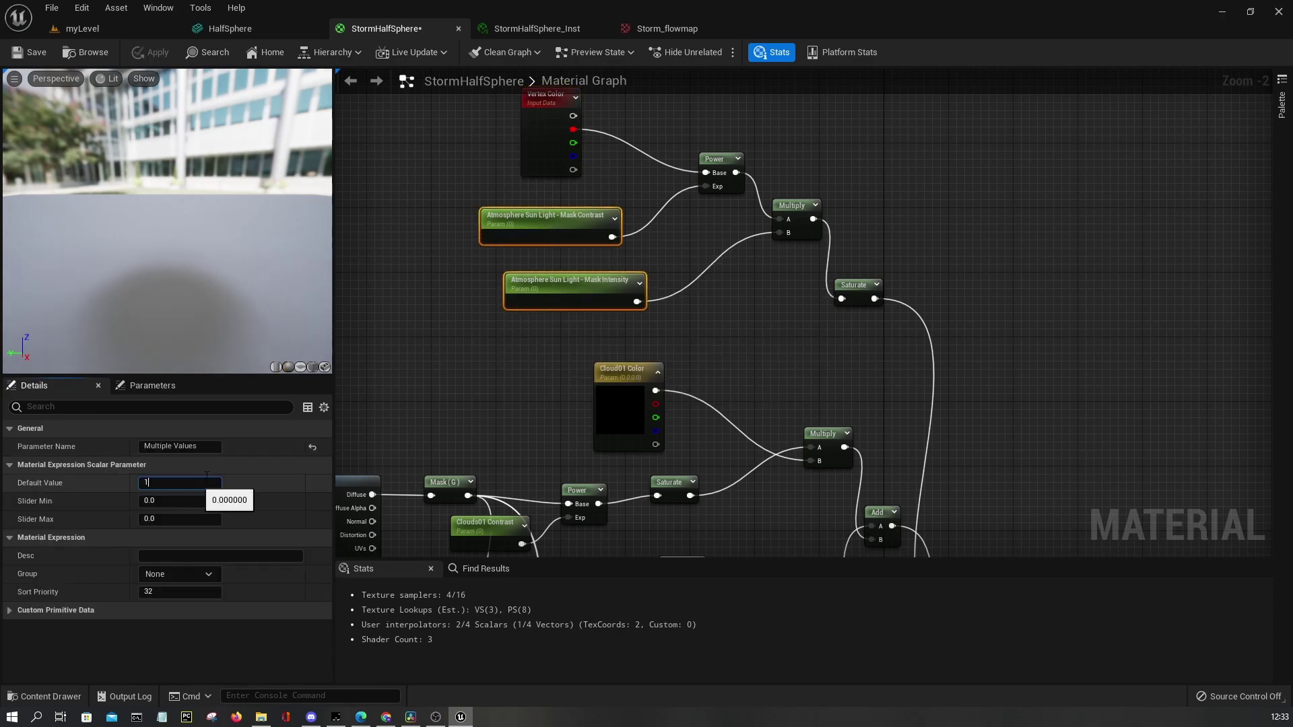
left_click(551, 257)
scroll(550, 257, "up", 2)
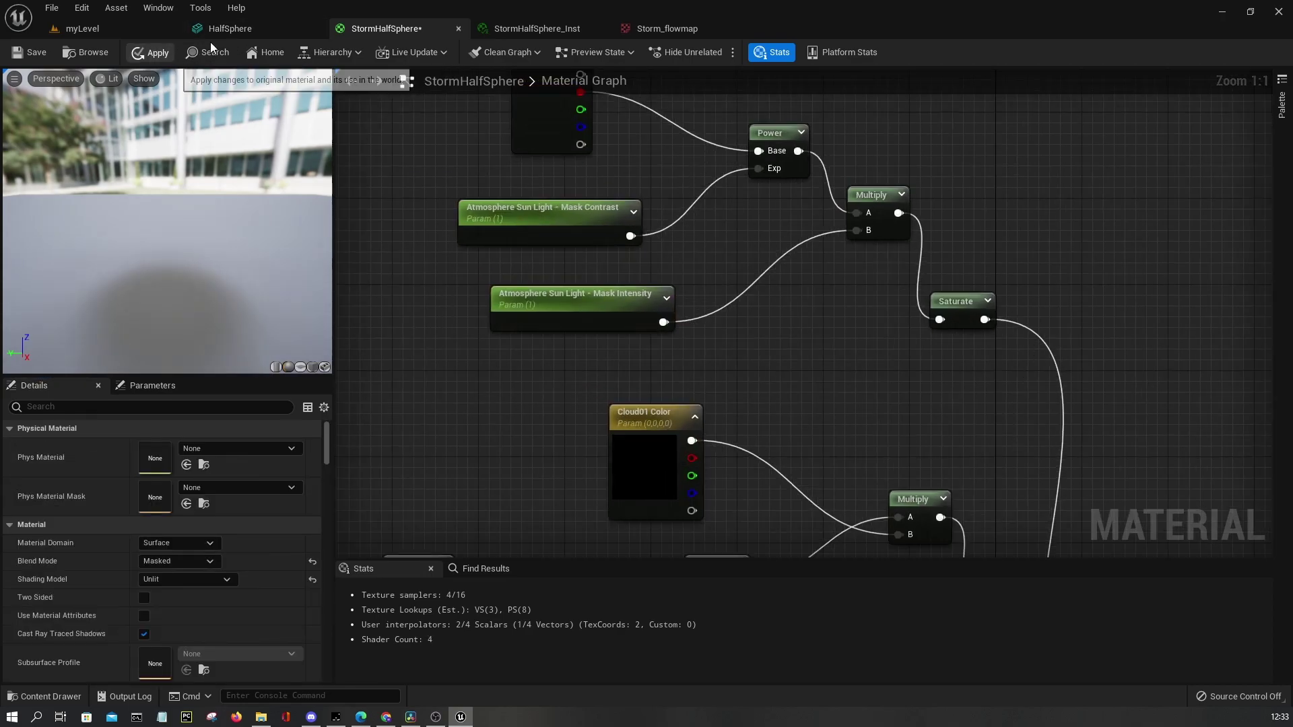
Undock StormHalfSphere_Inst into a floating window over the myLevel viewport and bring its atmosphere sun light parameters into view
left_click(103, 24)
left_click_drag(537, 29, 774, 160)
left_click(132, 27)
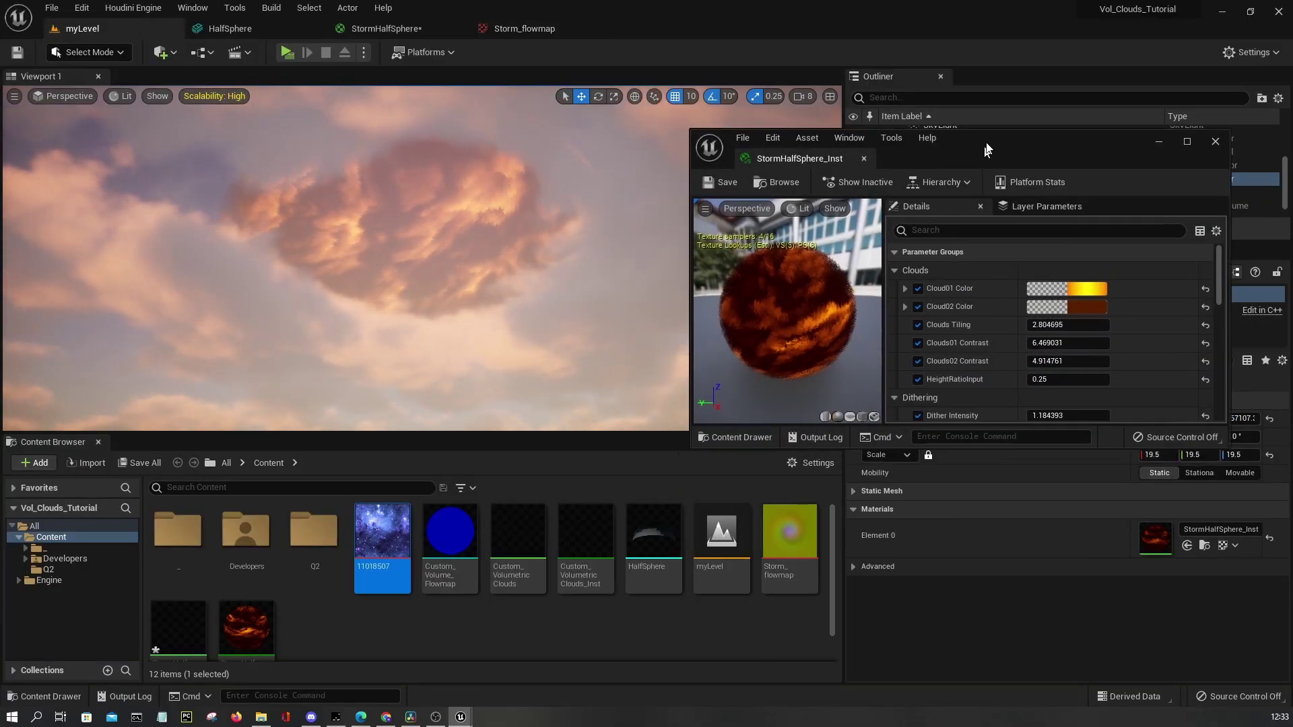
left_click_drag(980, 152, 998, 128)
scroll(1097, 353, "down", 8)
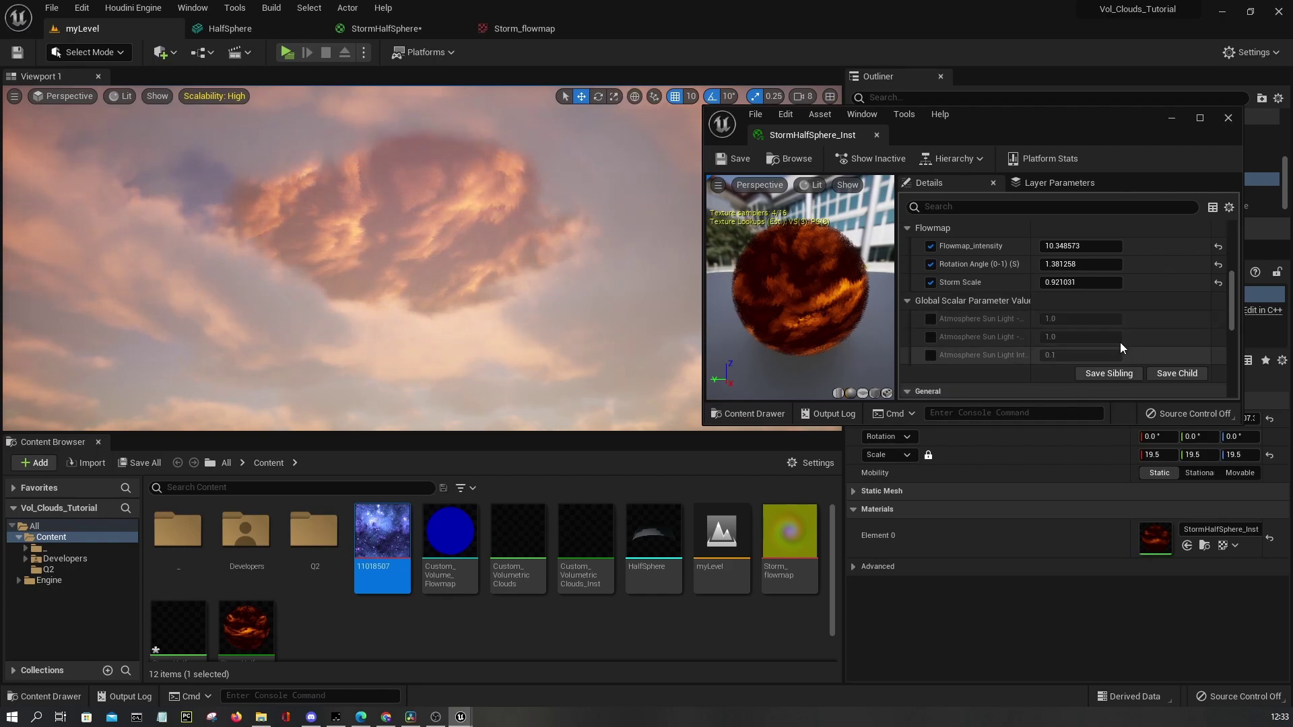
Enable the overrides for all three Atmosphere Sun Light parameters in the material instance
left_click(931, 319)
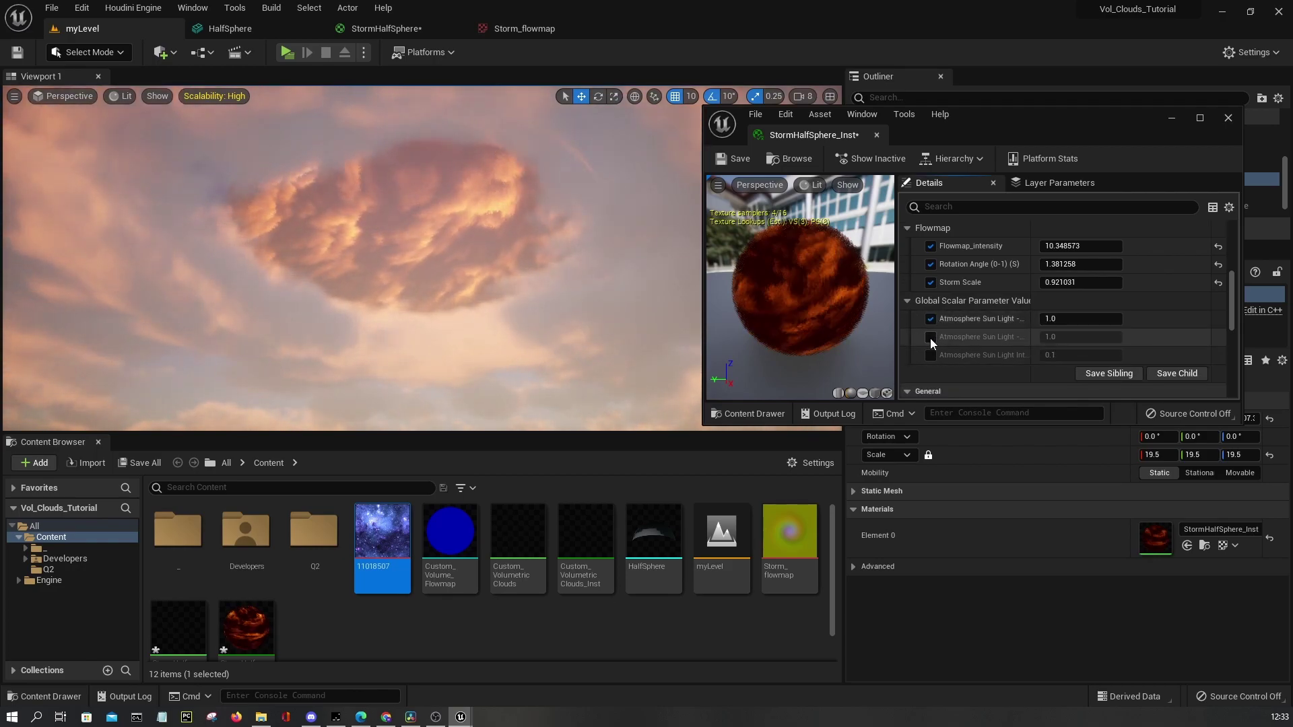
left_click(931, 338)
left_click(931, 355)
Try an atmosphere sun light mask contrast of 50, then return it to 1
left_click(1061, 320)
type("50")
key("Return")
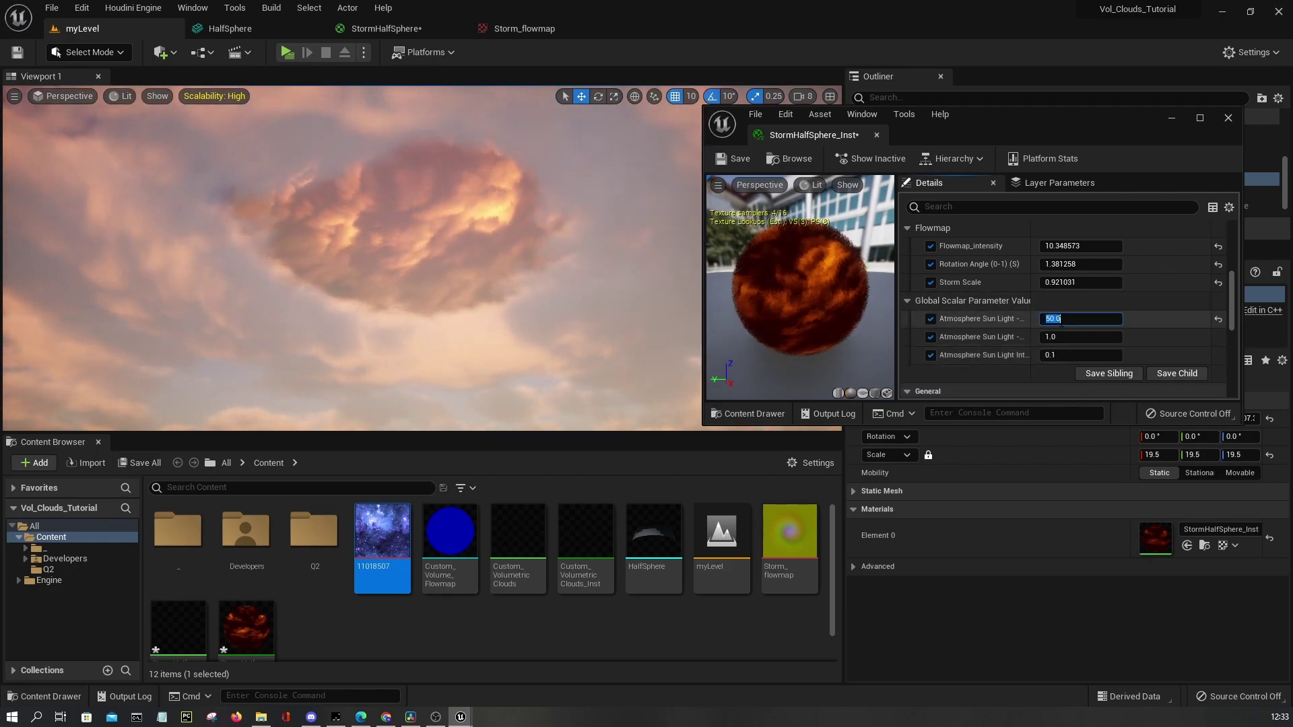
type("1")
key("Return")
Try raising both the atmosphere sun light intensity and its mask intensity to 5
mouse_move(1071, 337)
left_mouse_down()
mouse_move(1131, 337)
mouse_move(1063, 361)
left_mouse_up()
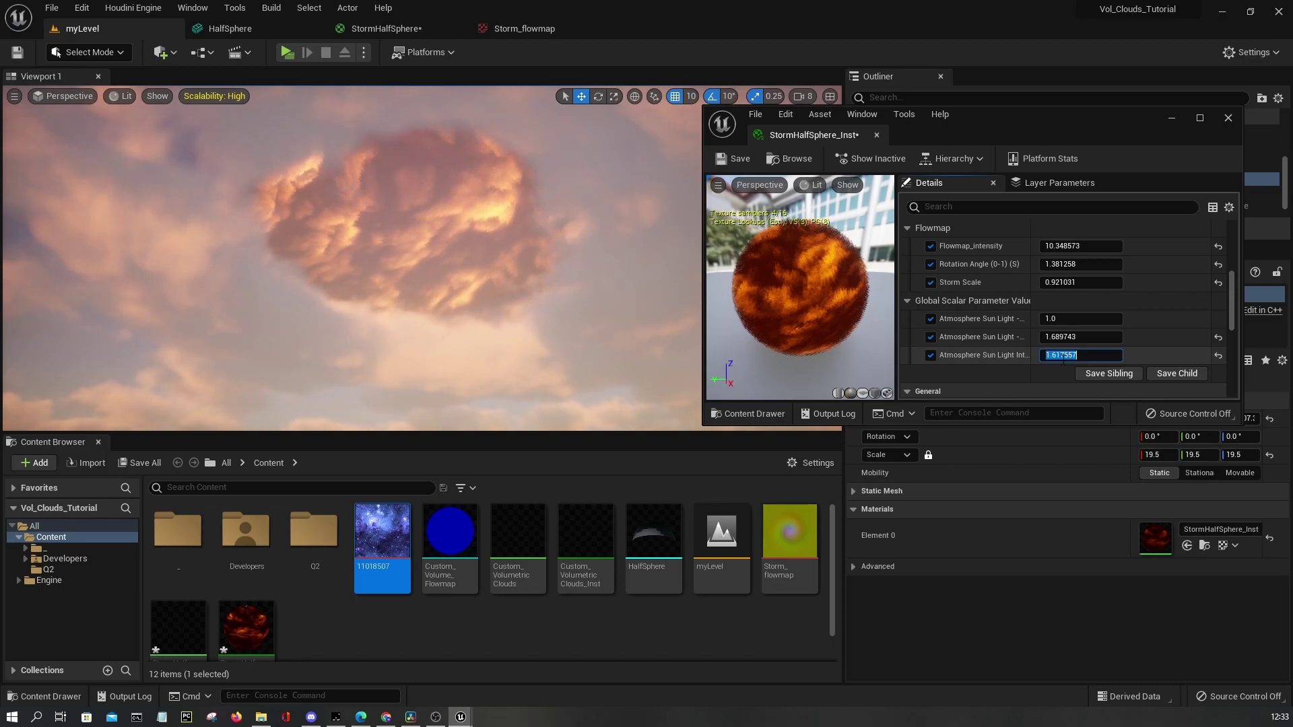
type("5")
key("Return")
left_click(1079, 336)
type("5")
key("Return")
Test atmosphere sun light mask contrast values of 5, 50 and 1, then set it to 5
left_click(1071, 323)
type("5")
key("Return")
type("50")
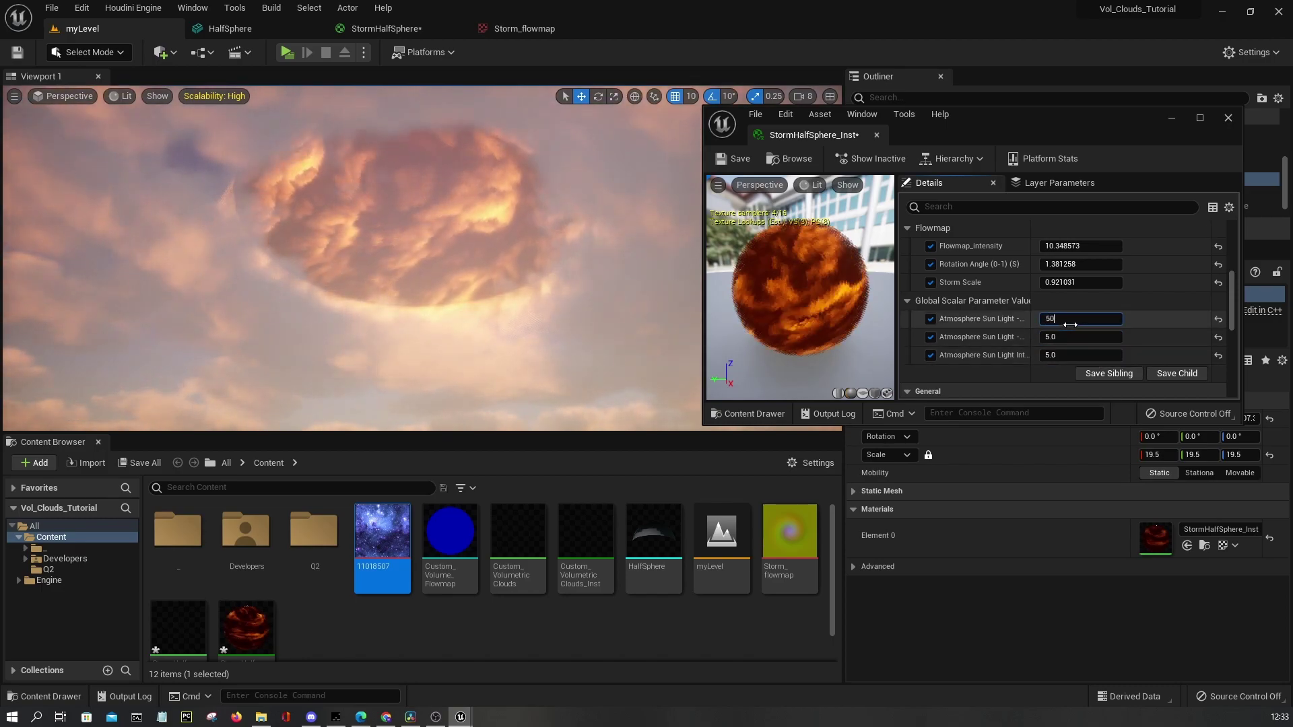
key("Return")
type("1")
key("Return")
type("5")
key("Return")
Set the atmosphere sun light mask intensity to 1 and lower the sun light intensity to about 0.58
mouse_move(1067, 337)
left_mouse_down()
mouse_move(1105, 337)
mouse_move(1058, 356)
left_mouse_up()
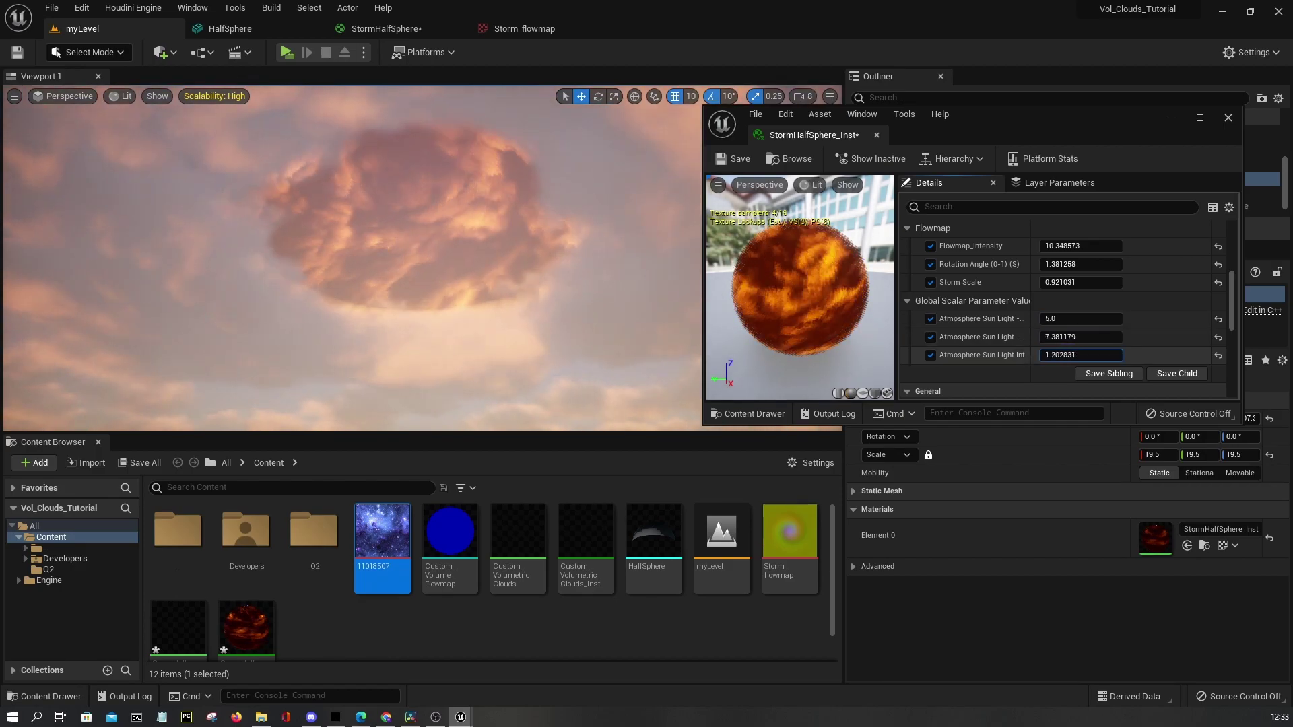
left_click_drag(1064, 336, 1071, 330)
left_click(1071, 330)
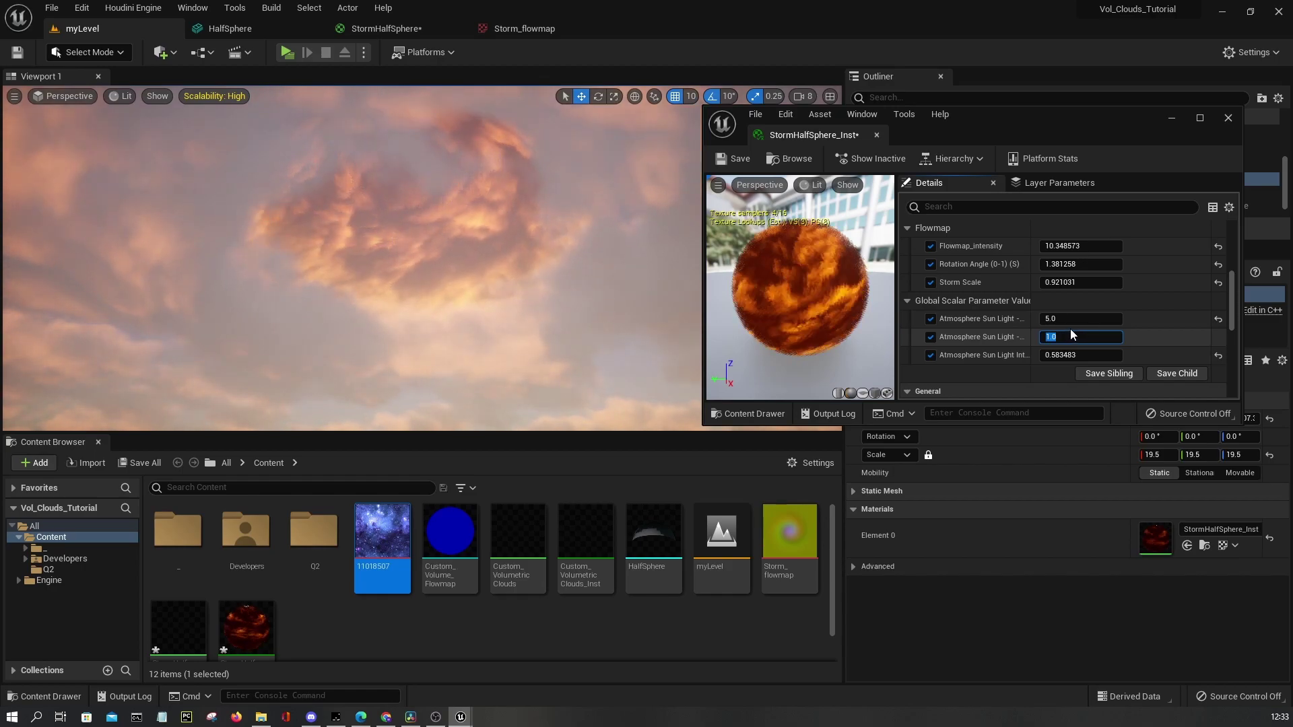
Compare the cloud at a mask contrast of 50, then restore the mask contrast to 5
left_click(1072, 318)
type("5")
key("Return")
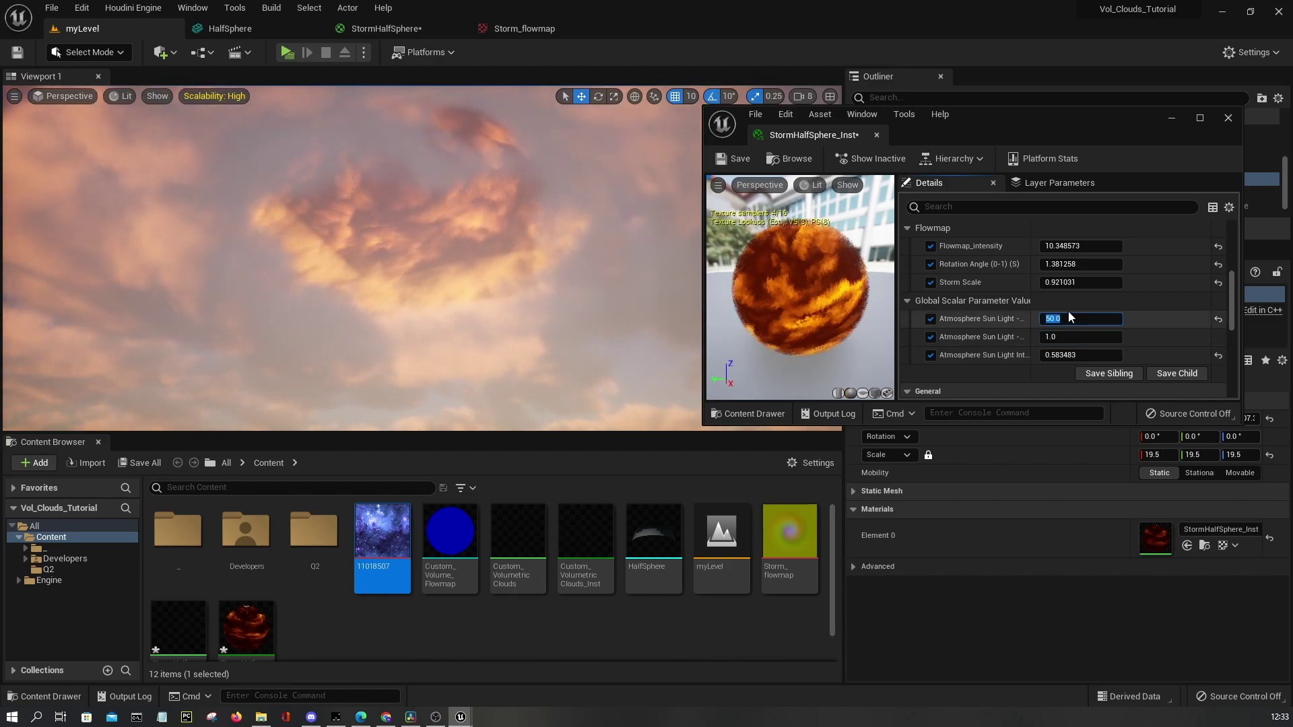
type("5")
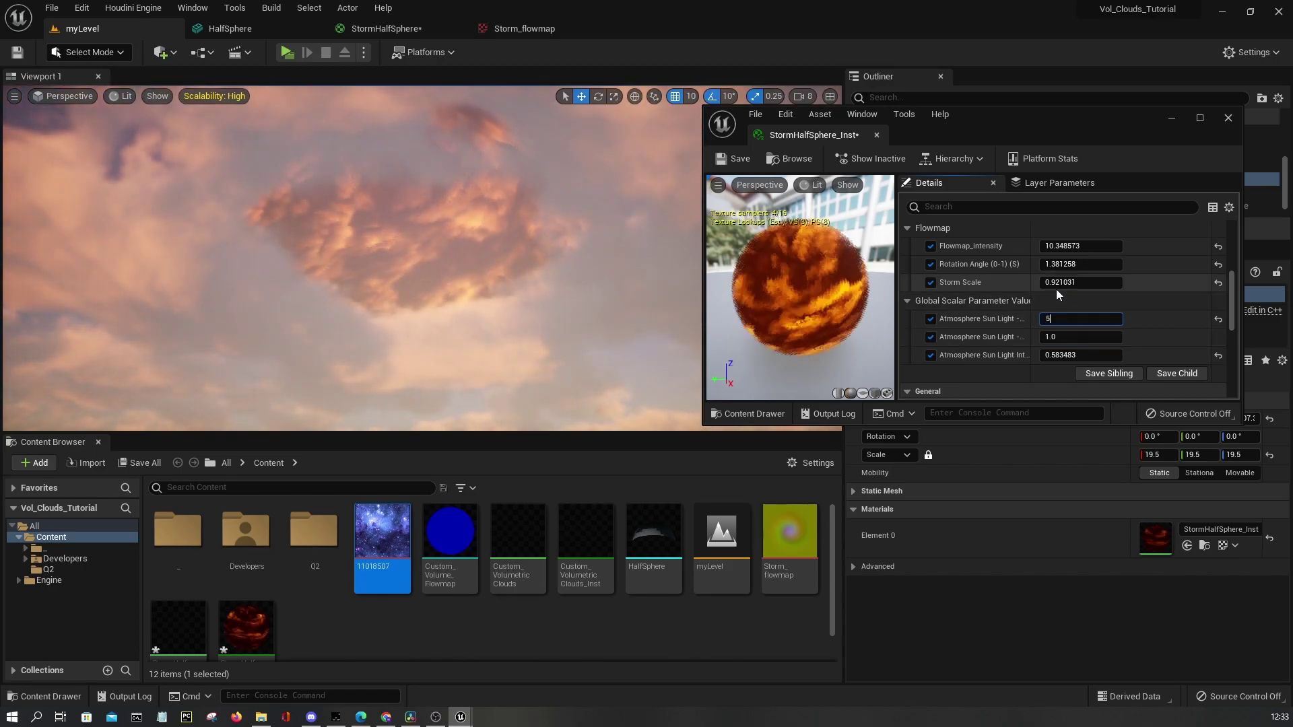
key("Return")
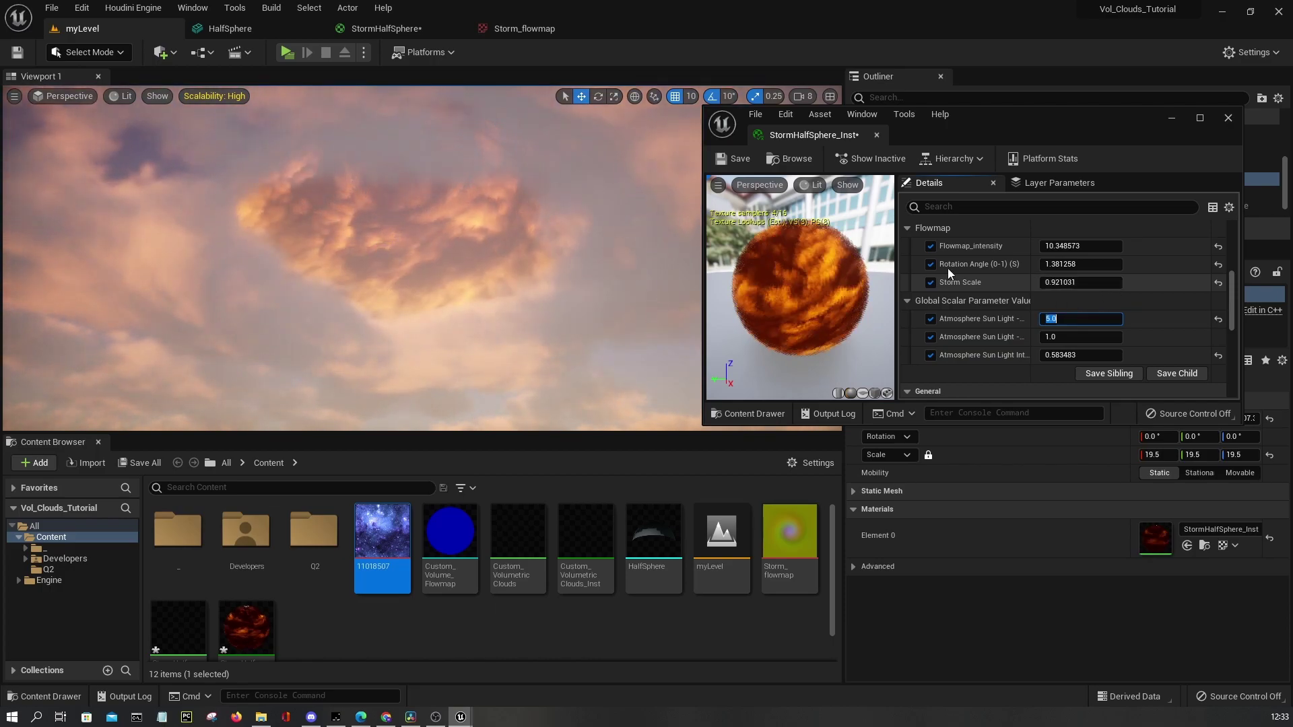
Change the instance's Cloud01 Color from fiery orange to a bright blue with hue 222
left_click(640, 407)
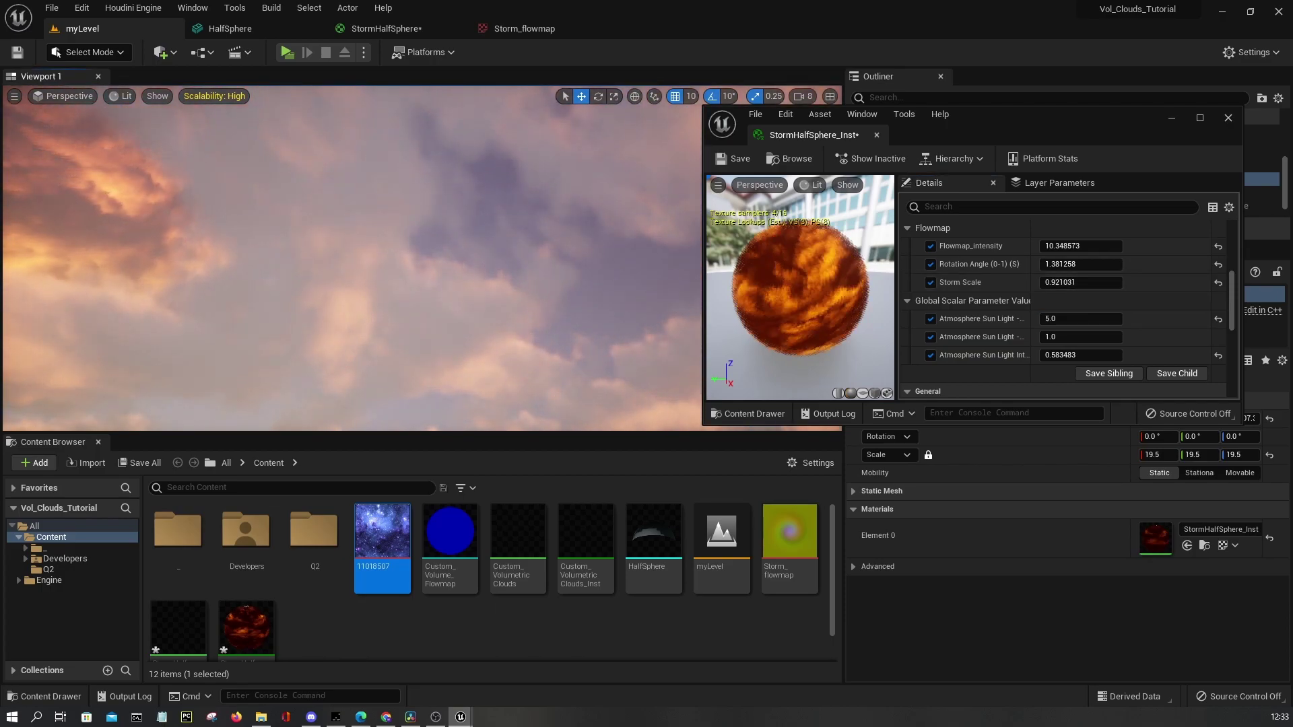
scroll(1115, 358, "down", 1)
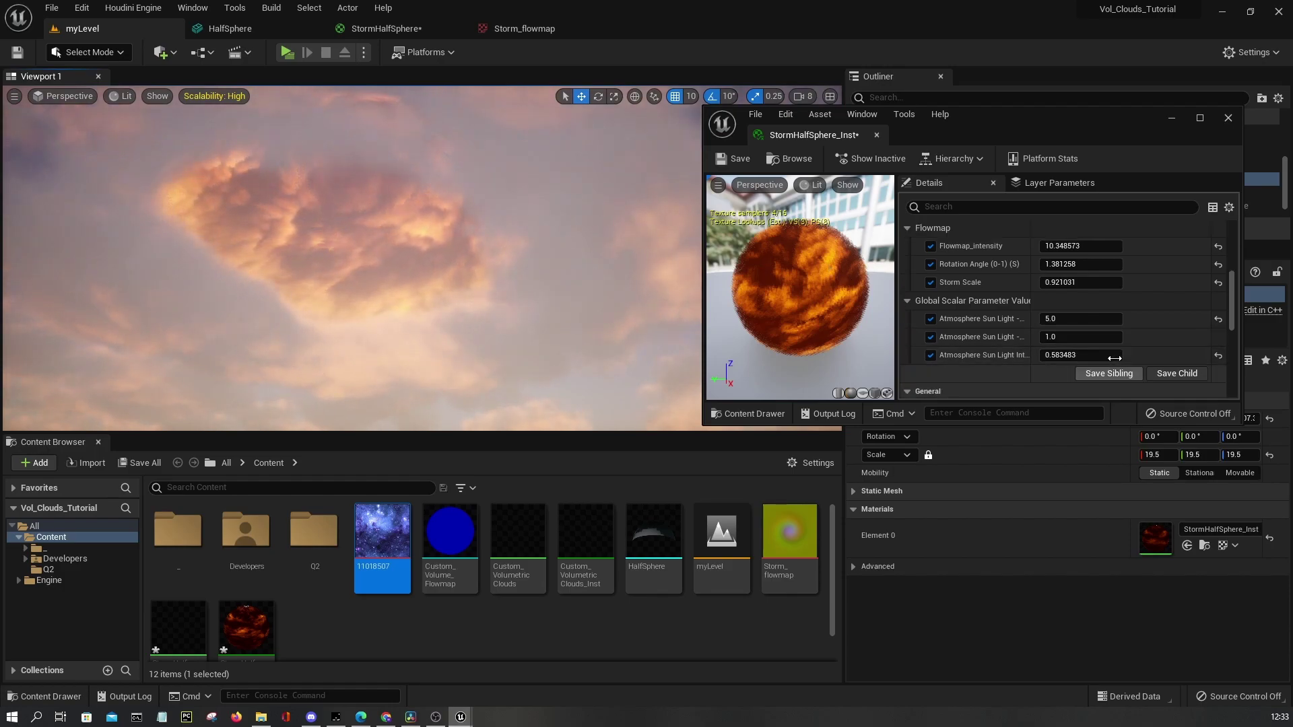
scroll(1122, 349, "down", 3)
scroll(1122, 348, "up", 10)
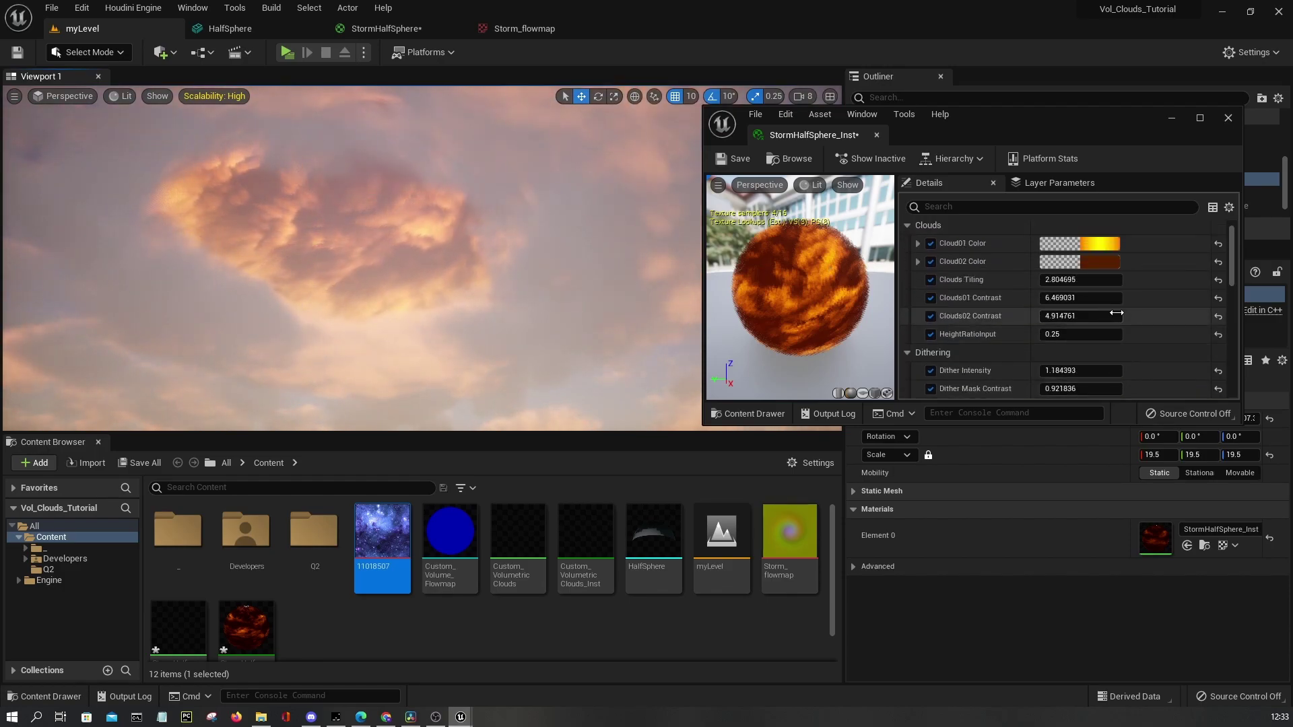
left_click(1105, 243)
left_click_drag(1003, 465, 1072, 465)
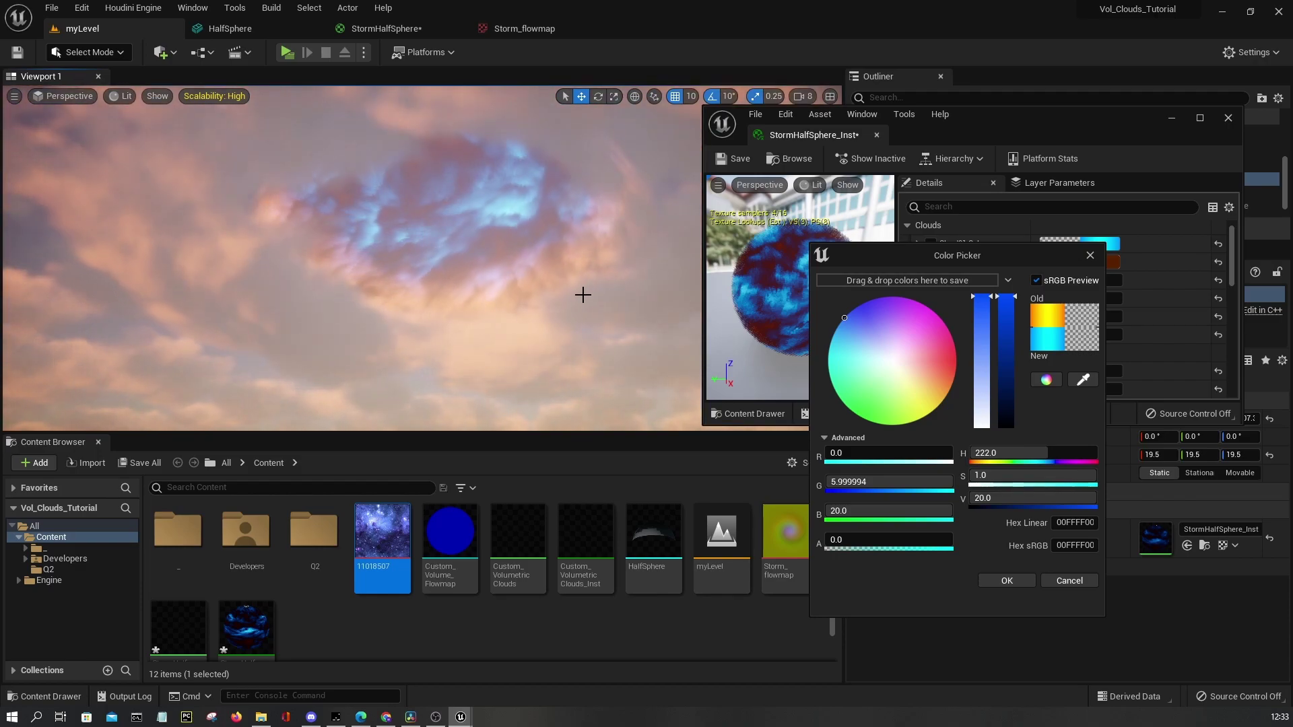
left_click(1009, 578)
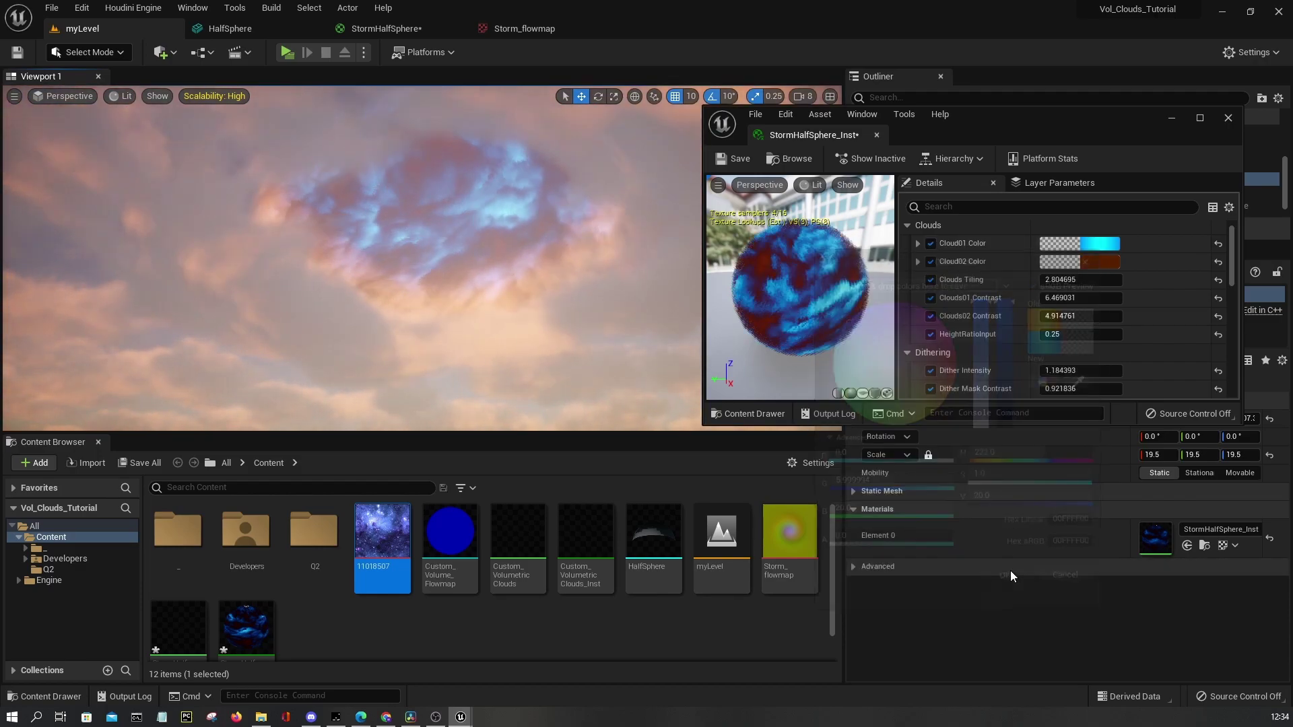
Change the instance's Cloud02 Color to a dark blue with hue 223 and value 0.05, after testing values of 5 and 0
left_click(1110, 262)
left_click_drag(1037, 474, 987, 474)
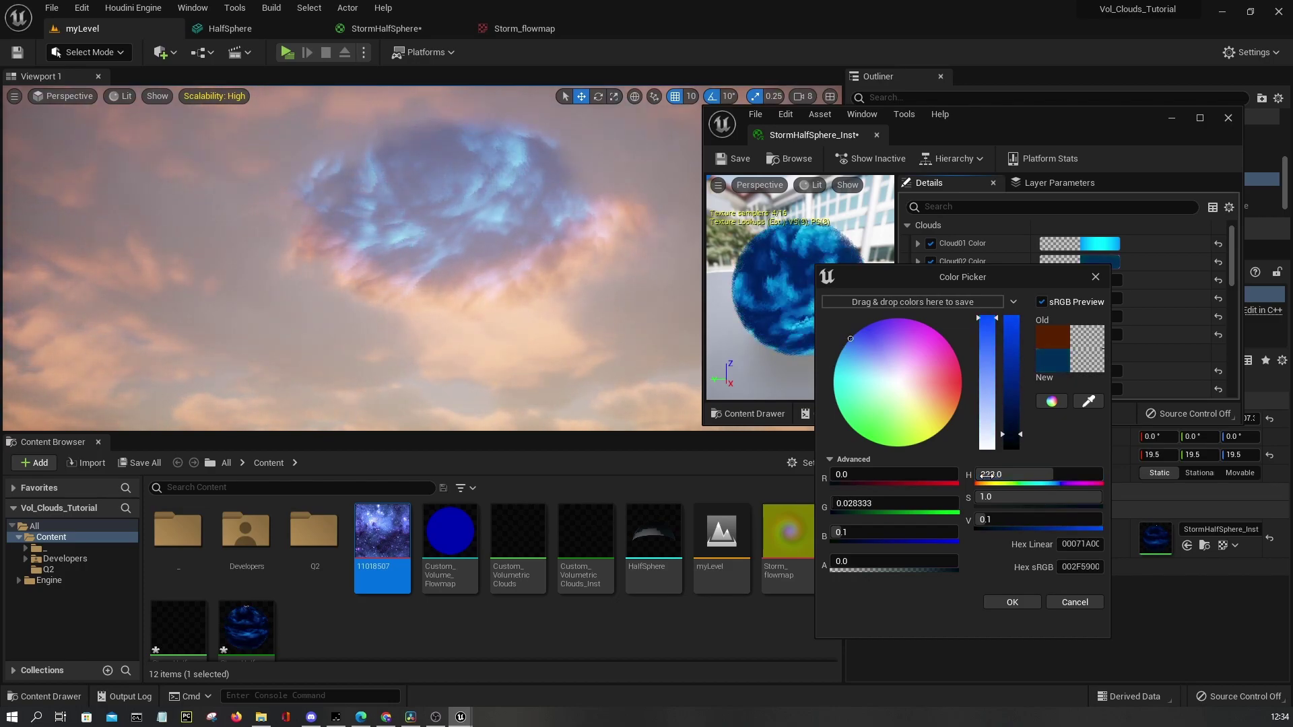
type("5")
key("Return")
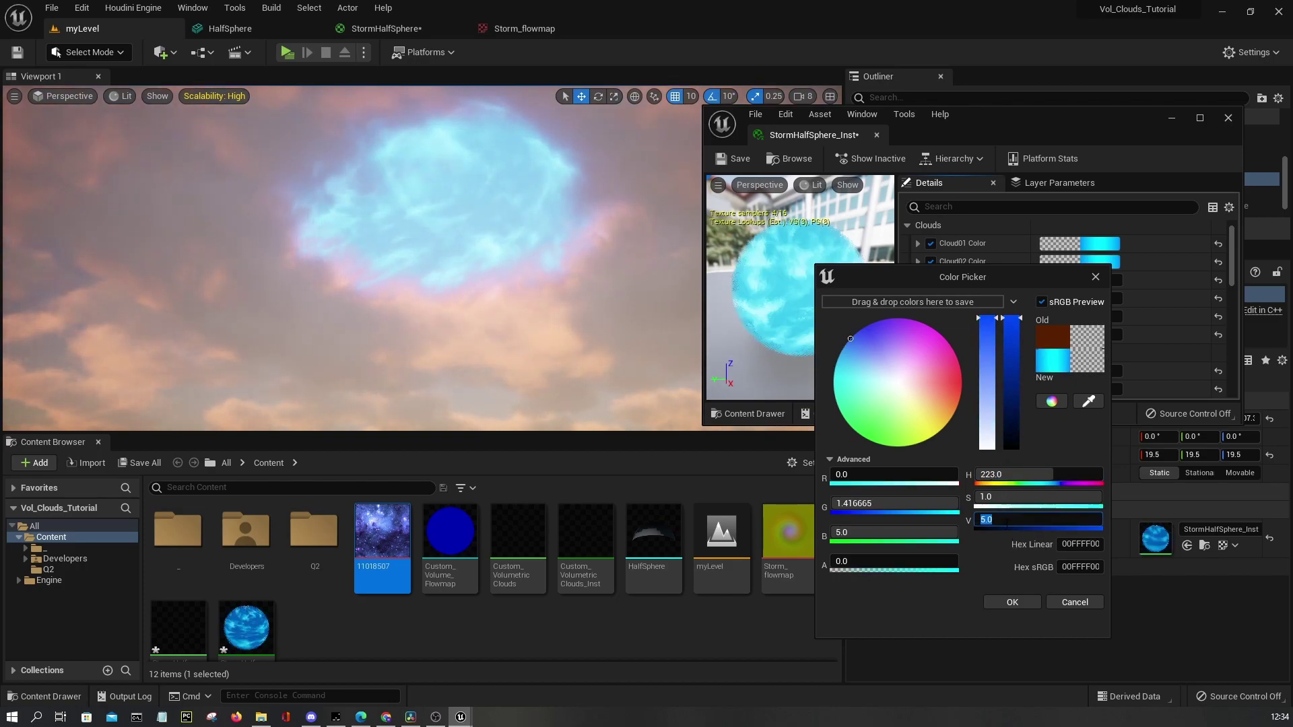
type("0")
key("Return")
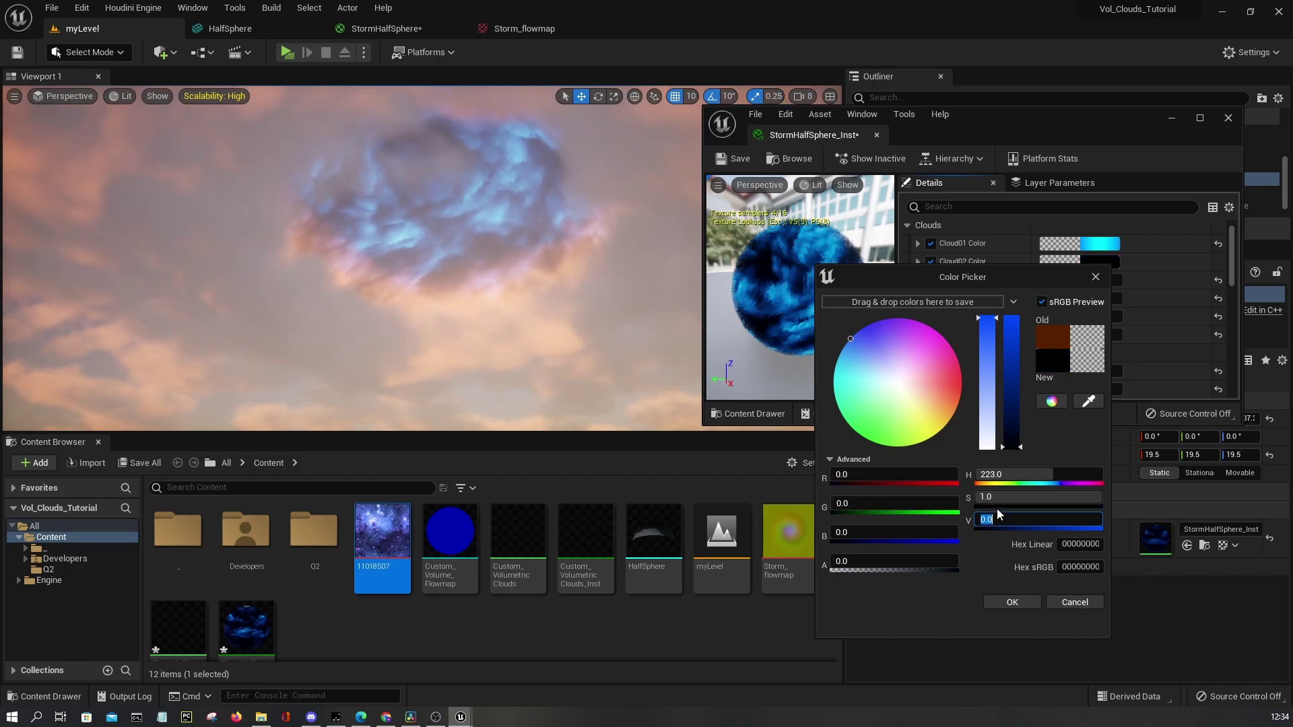
type("0.05")
key("Return")
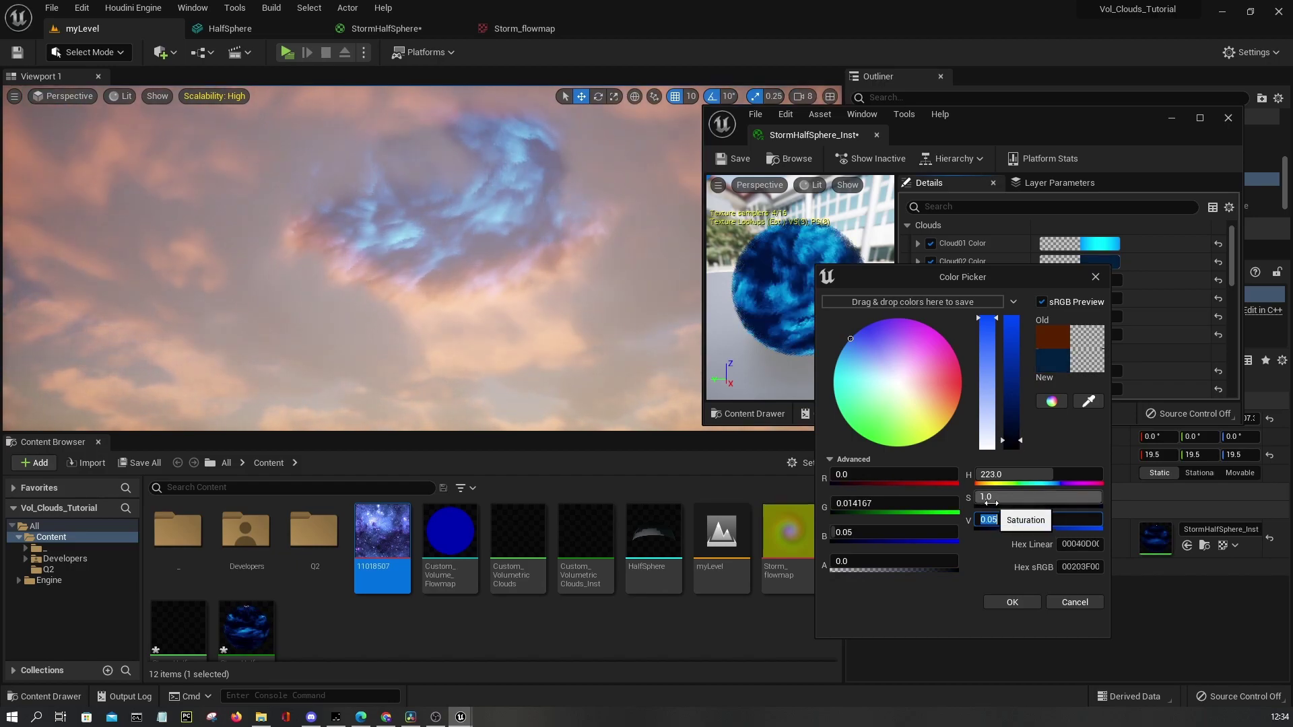
left_click(997, 600)
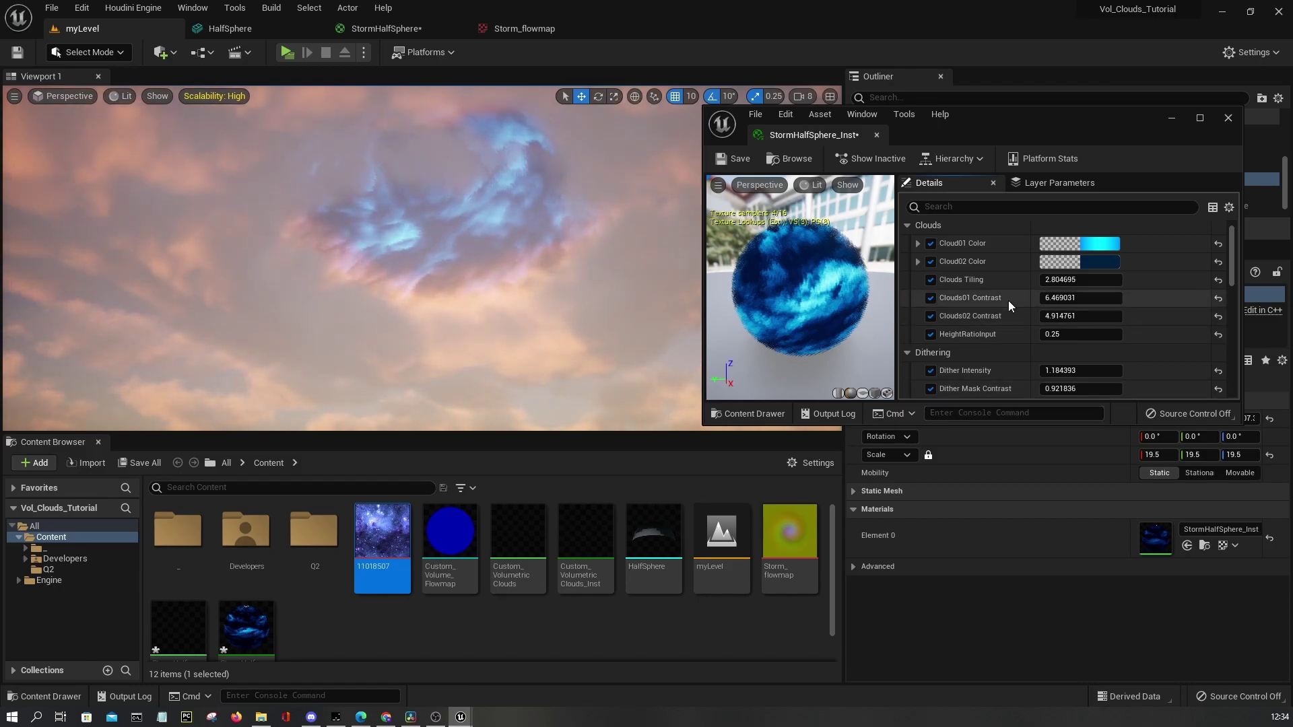
Test Clouds Tiling values of 3, 4 and 3.5 on the storm cloud instance
scroll(1073, 366, "down", 1)
scroll(1073, 366, "down", 8)
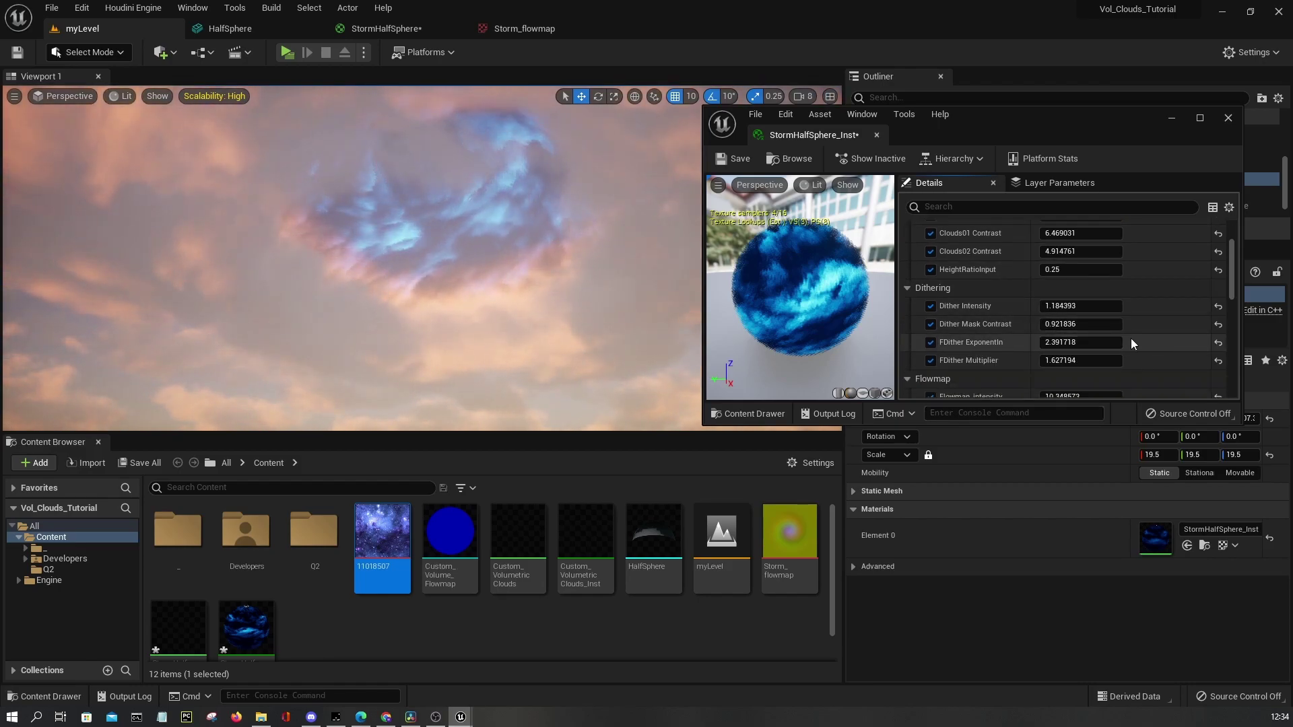
scroll(1110, 323, "down", 3)
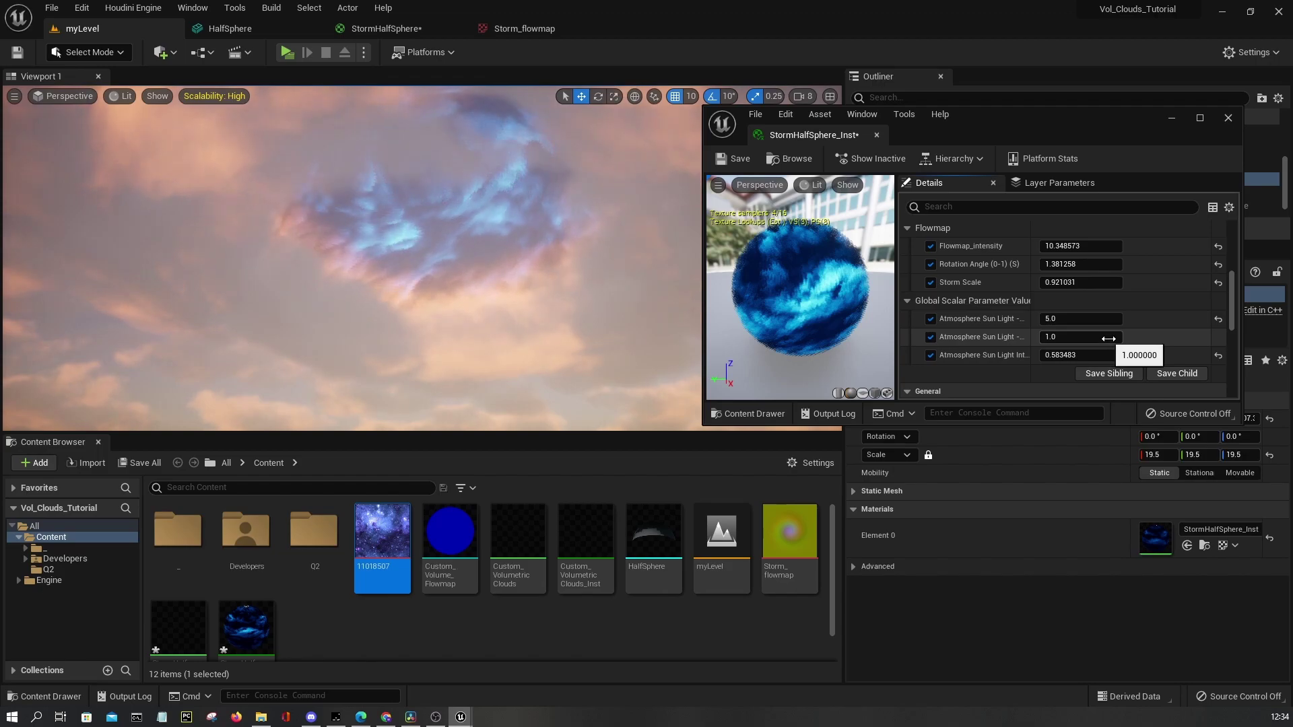
scroll(1115, 325, "up", 6)
scroll(1117, 327, "up", 4)
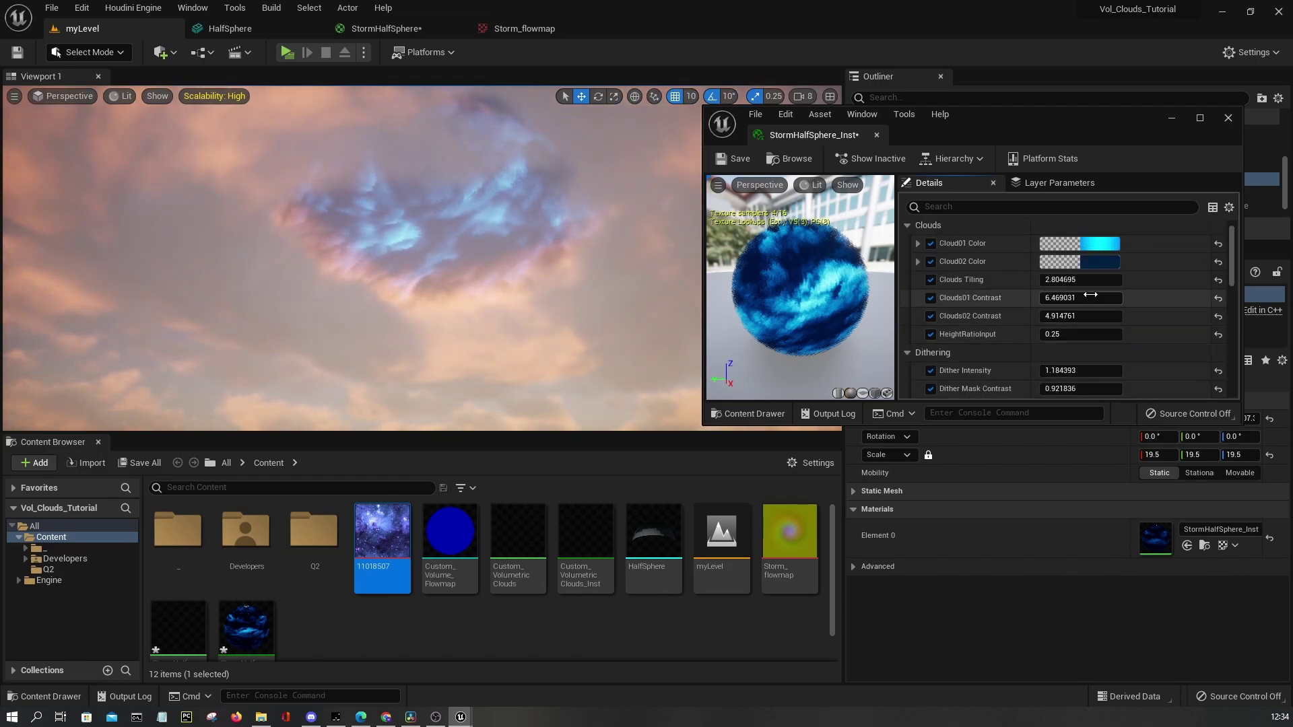
type("3")
key("Return")
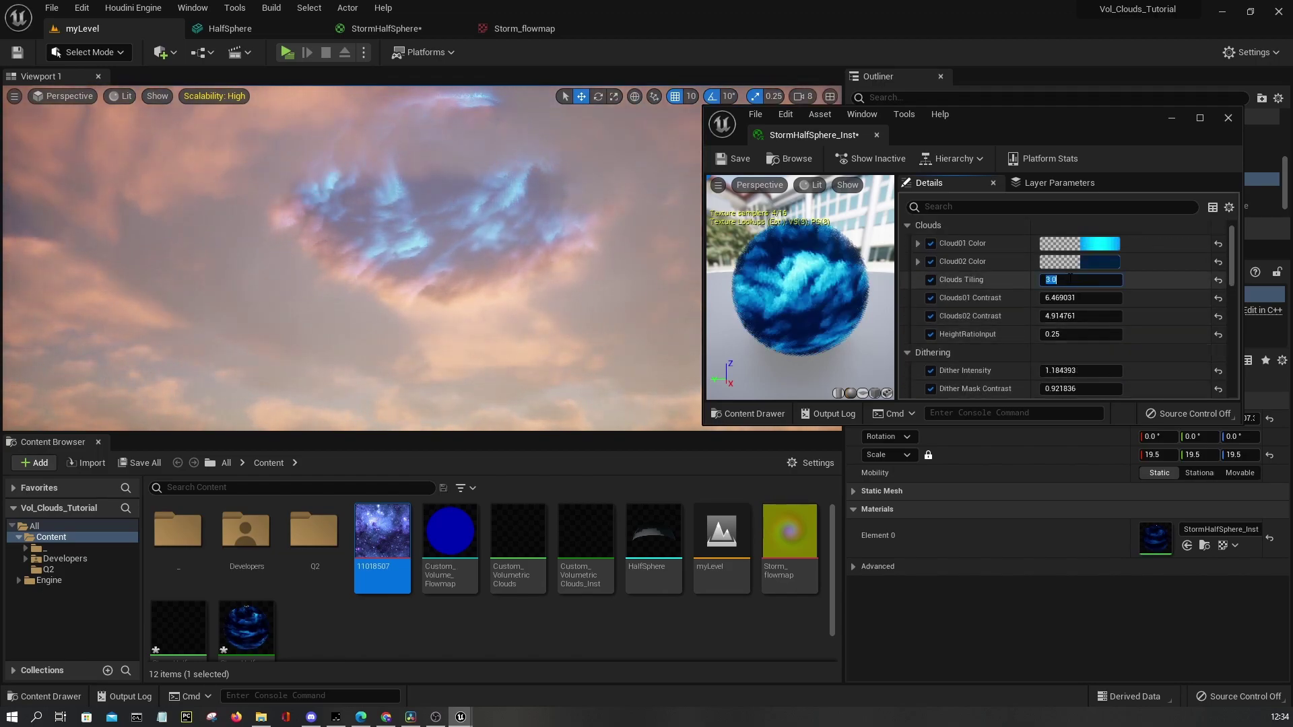
type("4")
key("Return")
type("3.5")
key("Return")
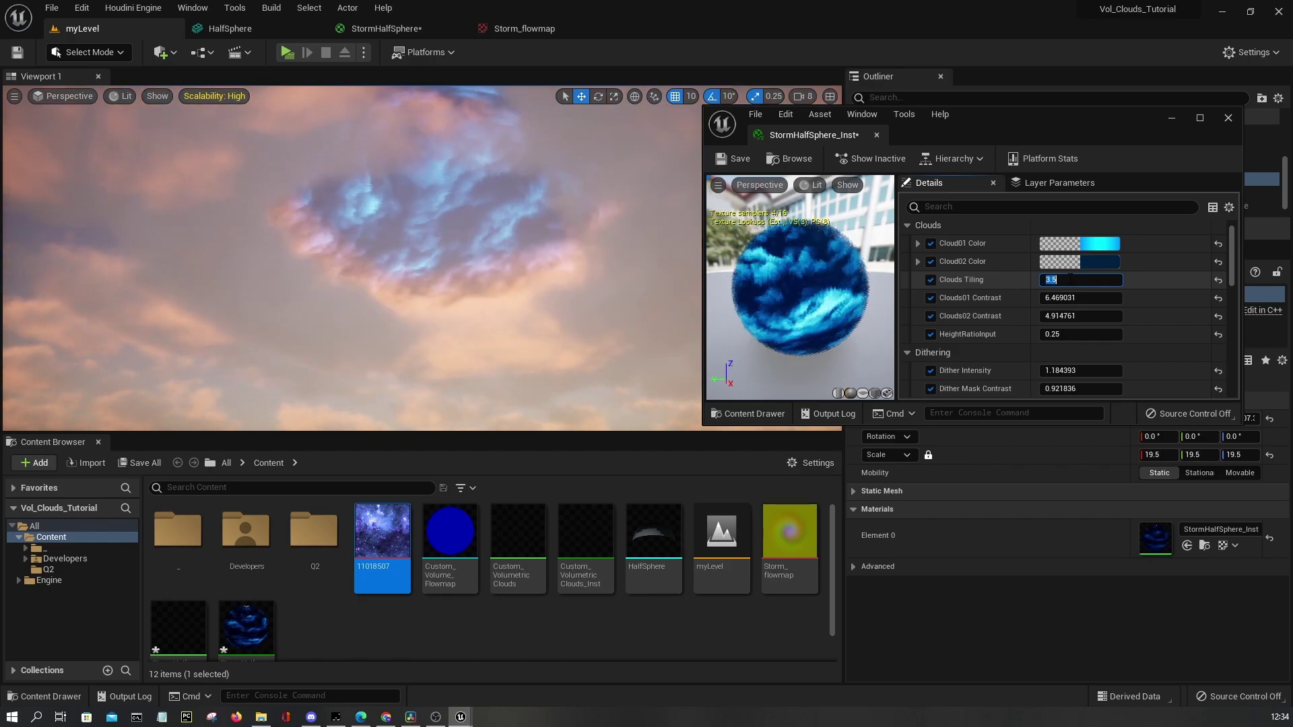
Compare Clouds Tiling values of 3 and 3.2, then set the tiling to 3.1
type("3")
key("Return")
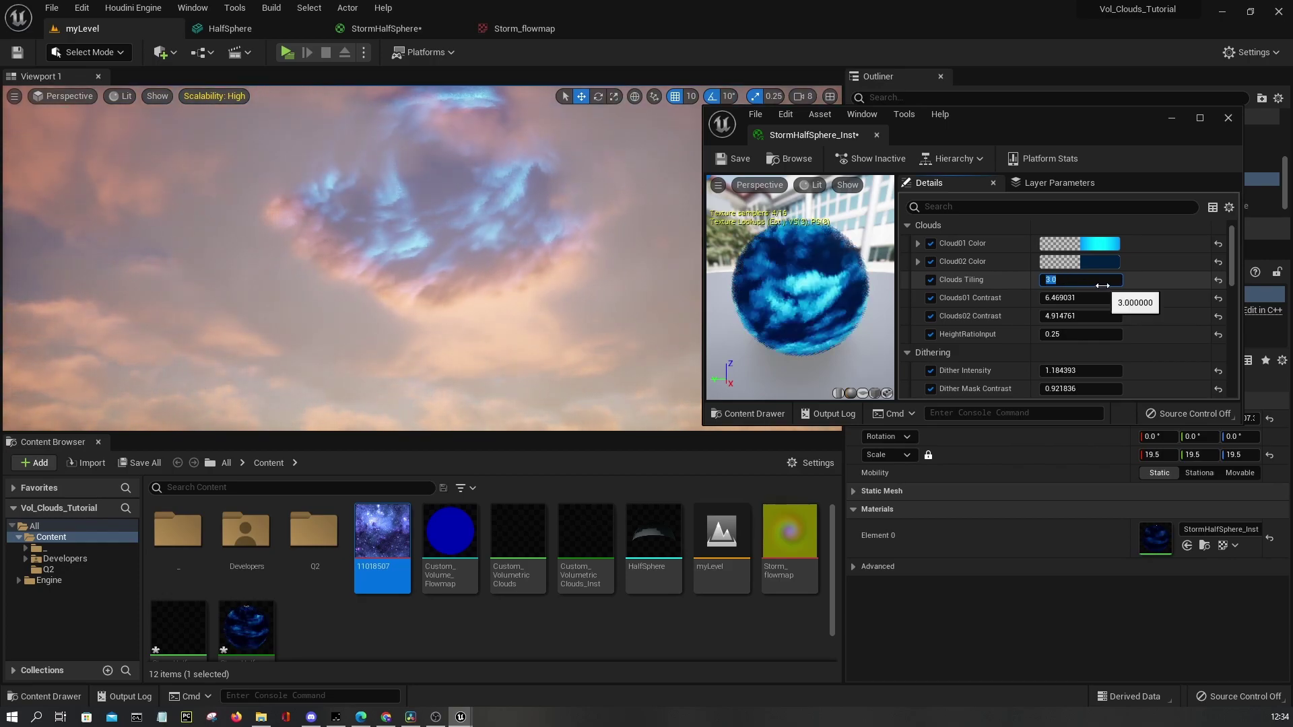
key("Return")
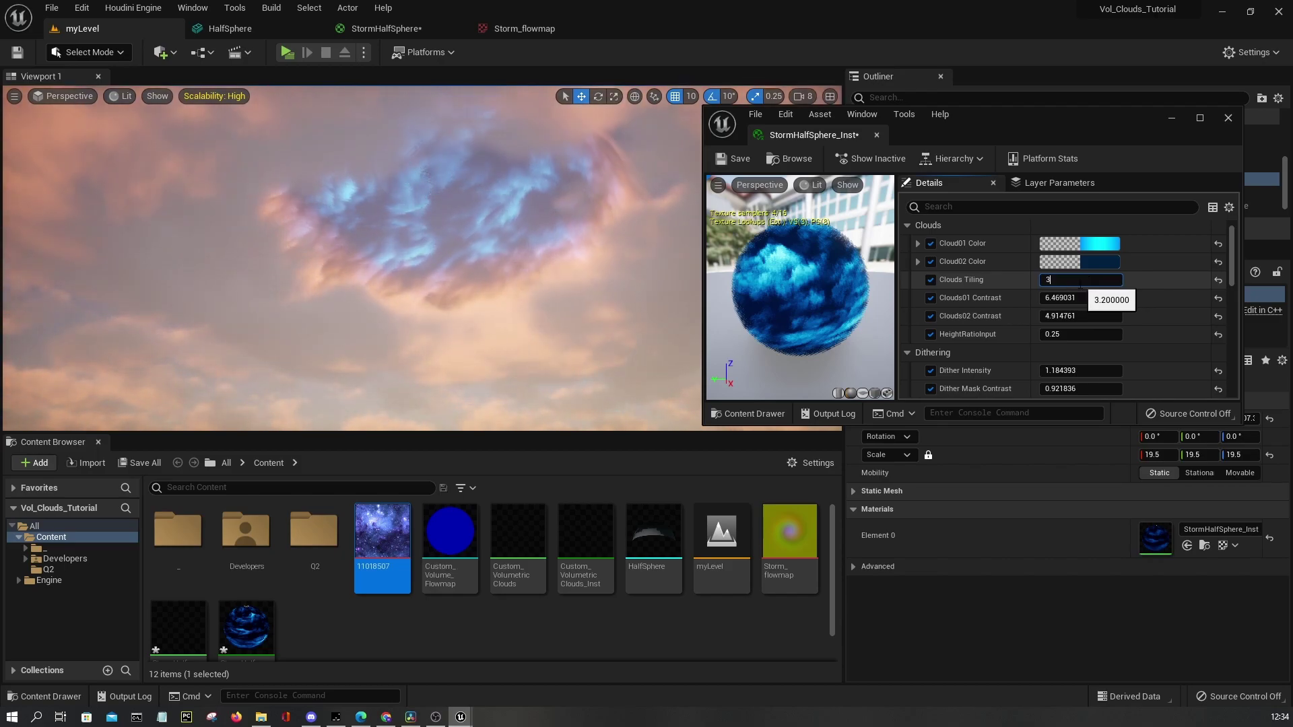
type("3.1")
key("Return")
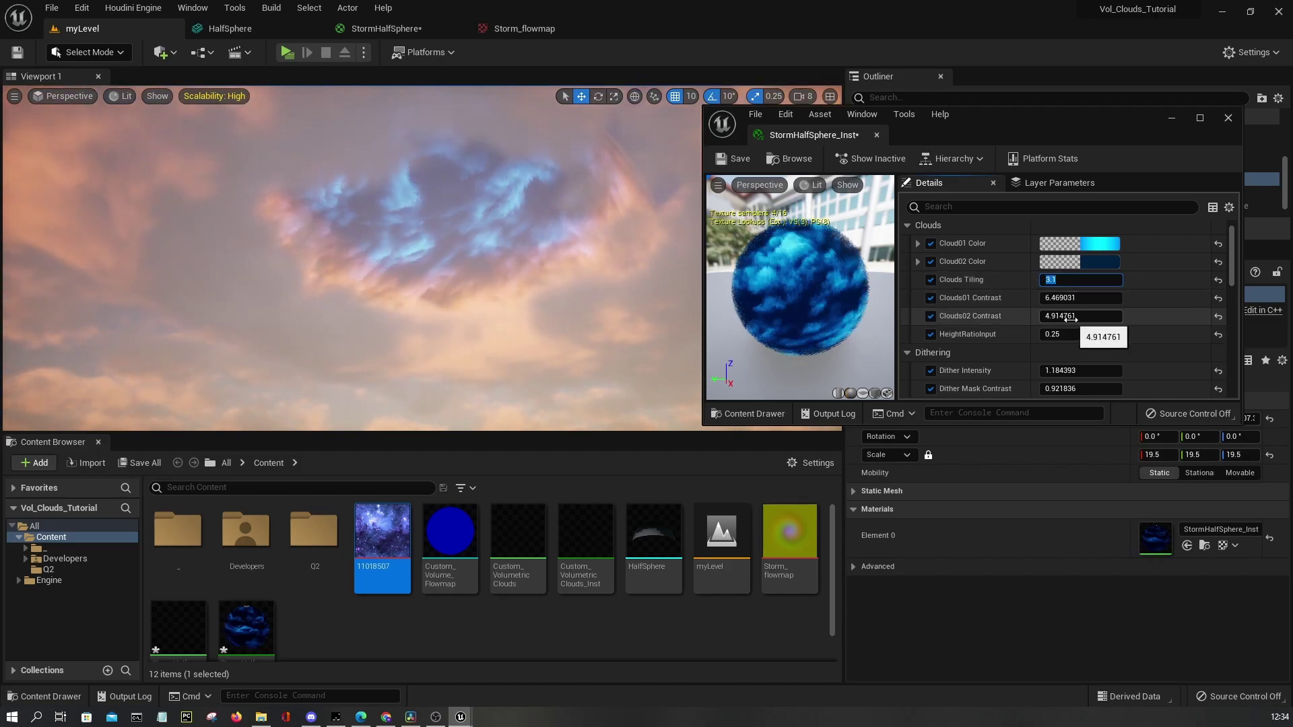
Lower the atmosphere sun light mask contrast to about 2.34, mask intensity to about 0.97 and sun light intensity to about 0.42
scroll(1071, 330, "down", 10)
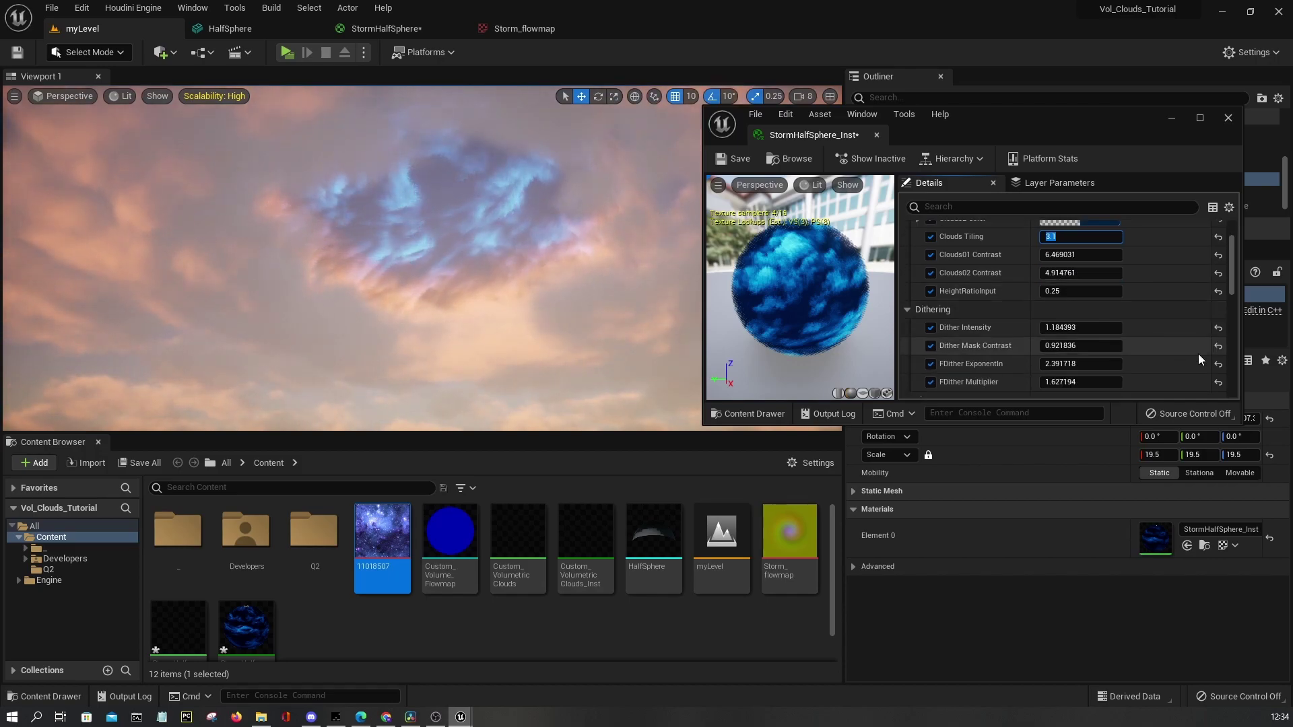
left_click_drag(1084, 276, 1041, 275)
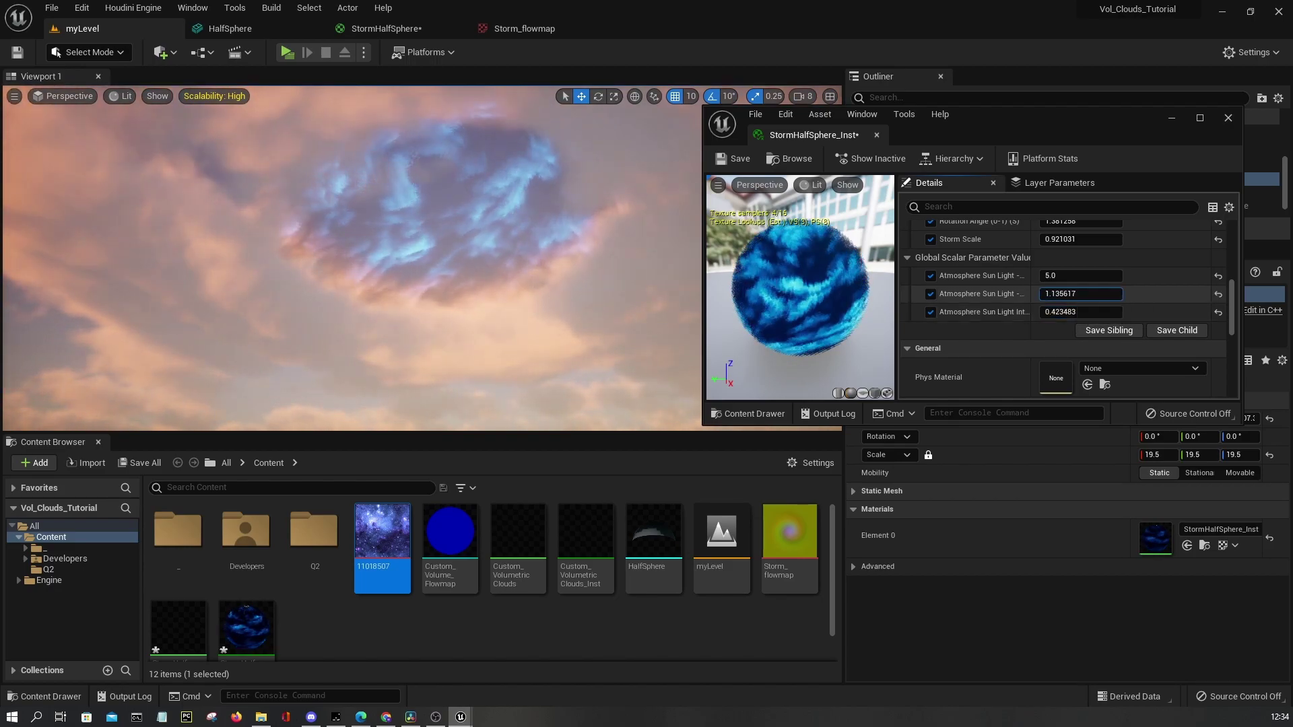
mouse_move(1081, 294)
left_mouse_down()
mouse_move(1057, 294)
mouse_move(1104, 276)
mouse_move(1066, 277)
left_mouse_up()
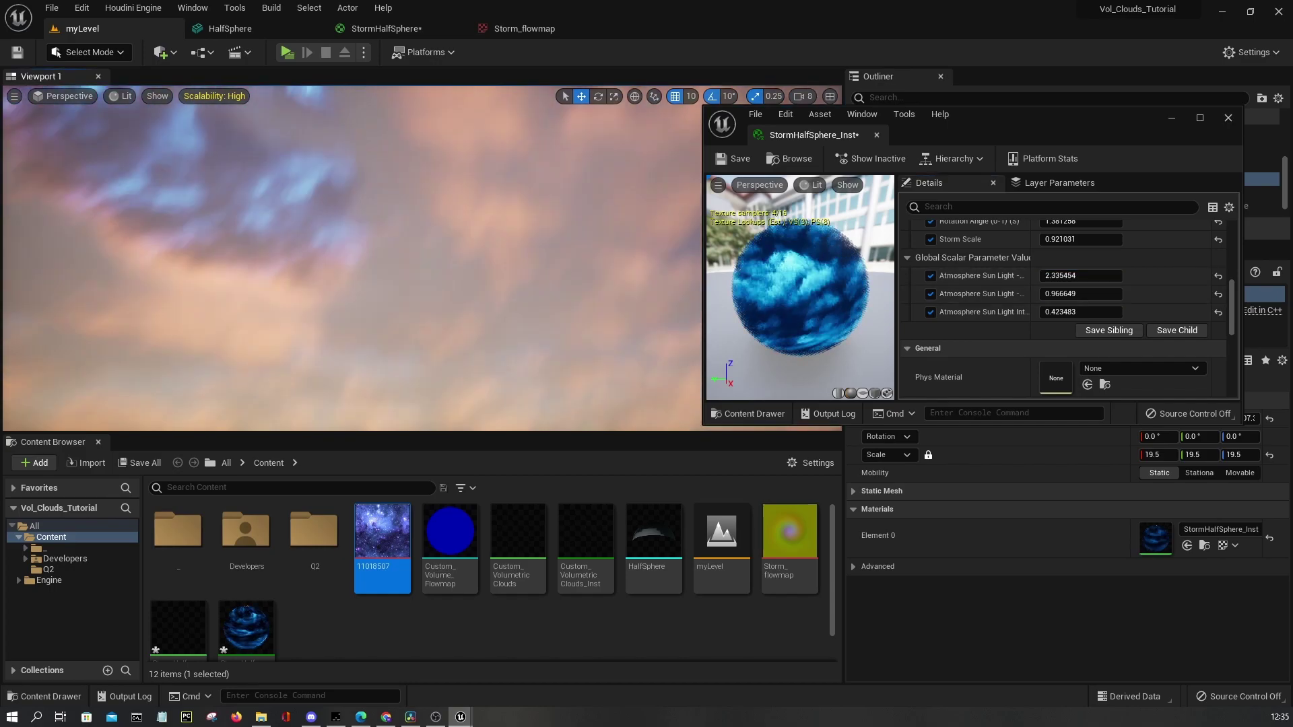
Try rotating the atmosphere sun light to see the cloud under a different sky, then undo the rotation
right_click(479, 258)
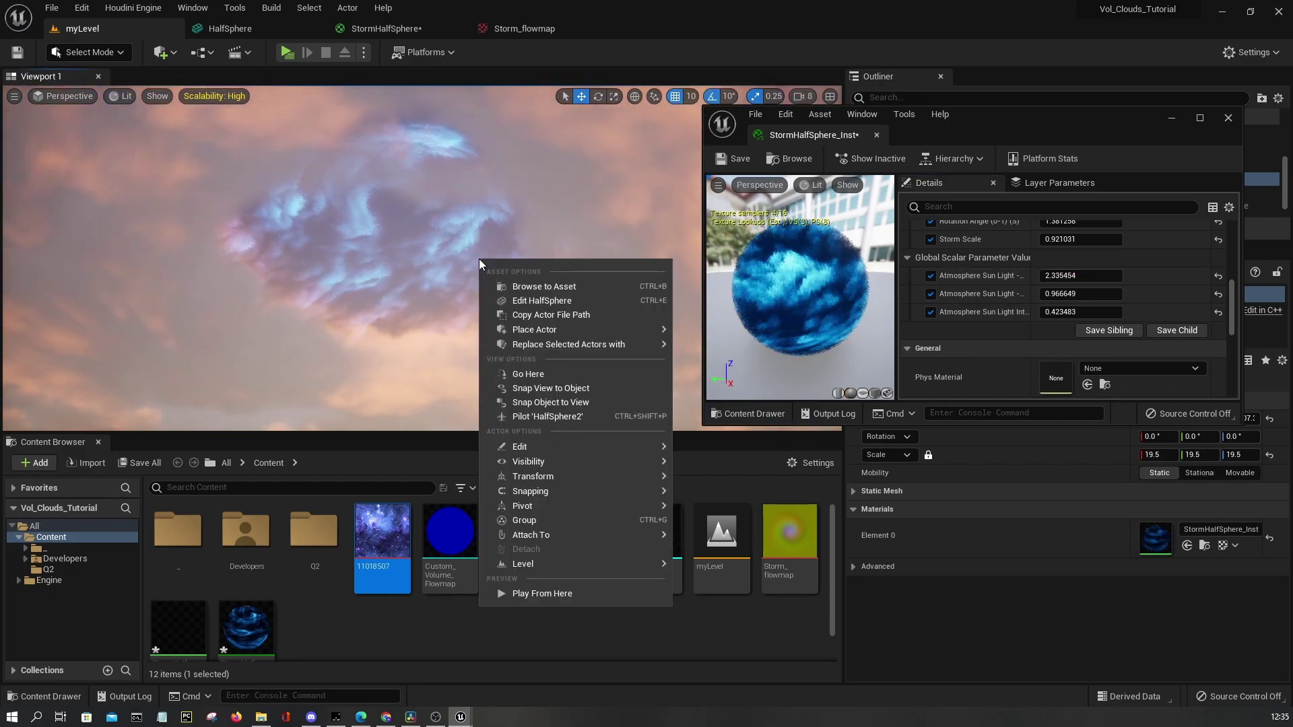
left_click(474, 259)
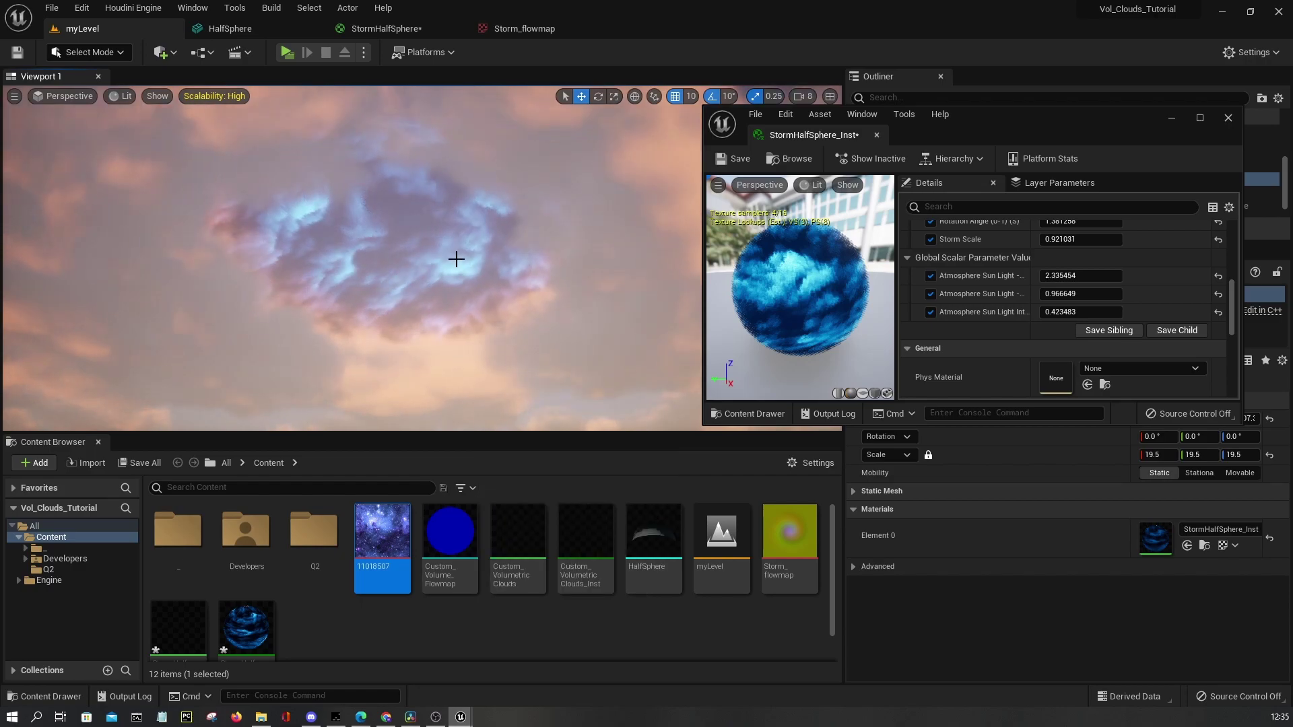
key("ctrl+l")
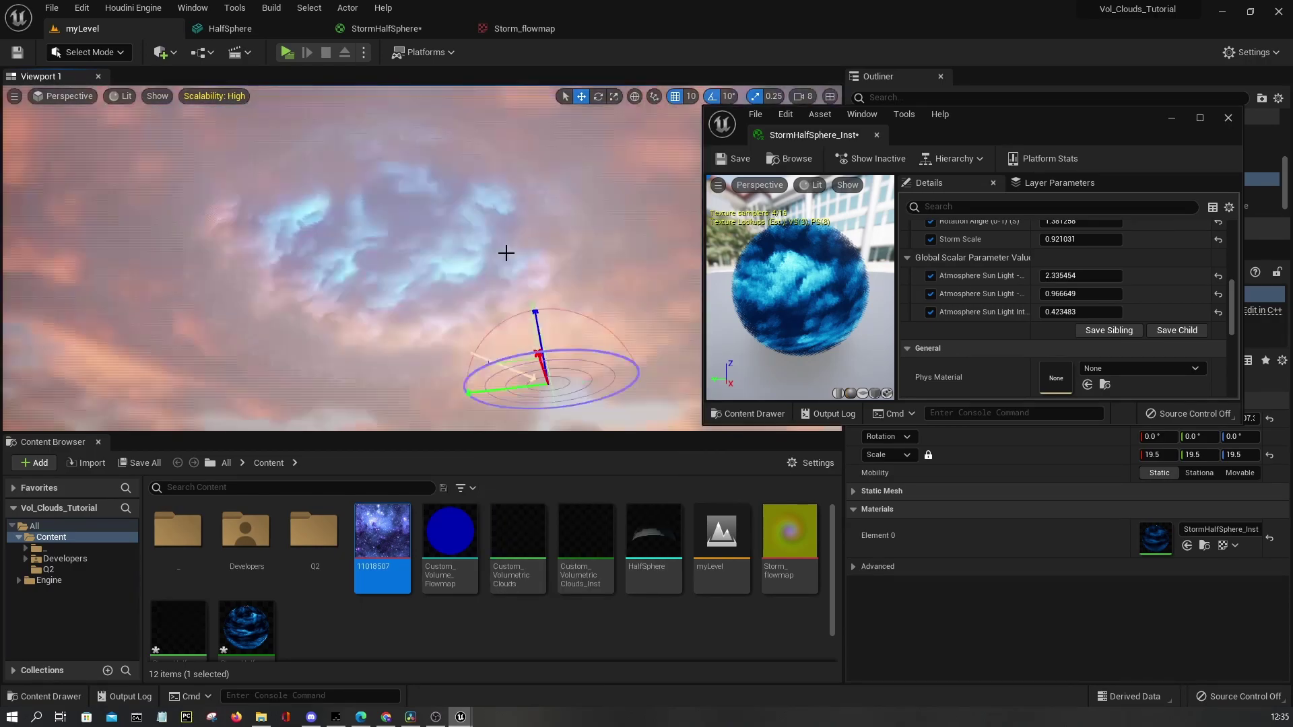
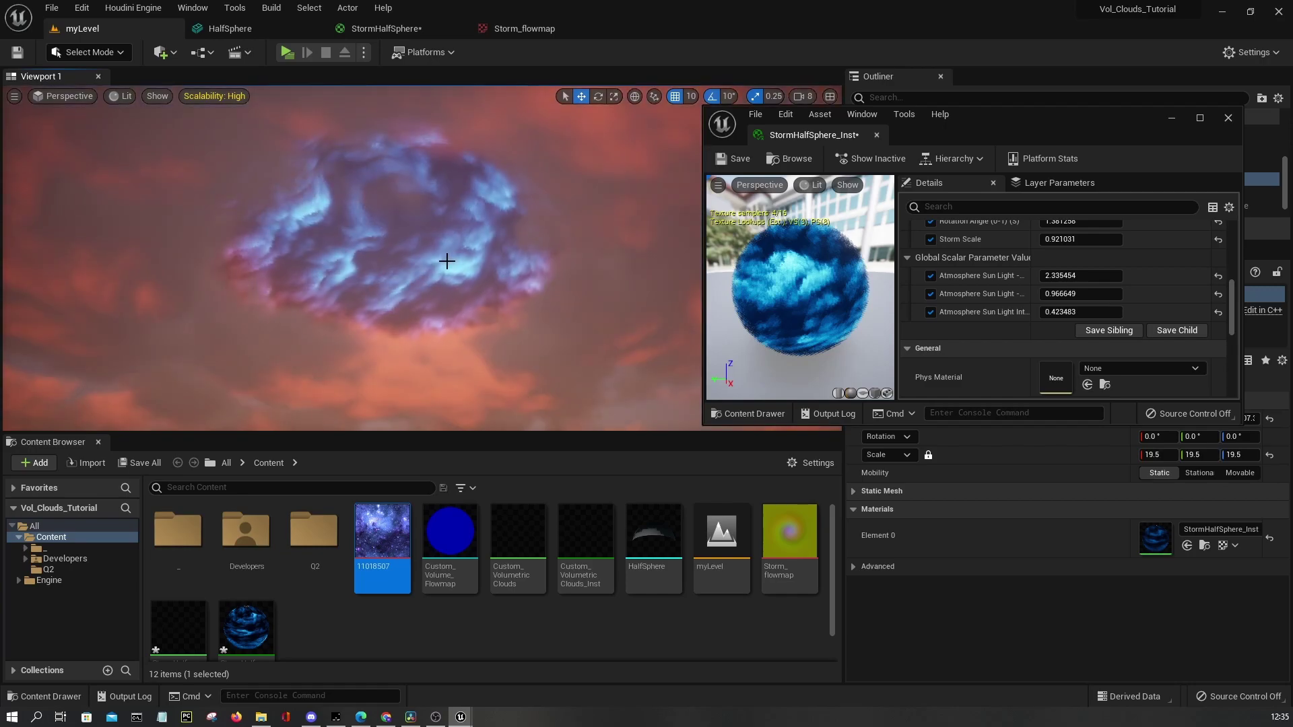
key("ctrl+z")
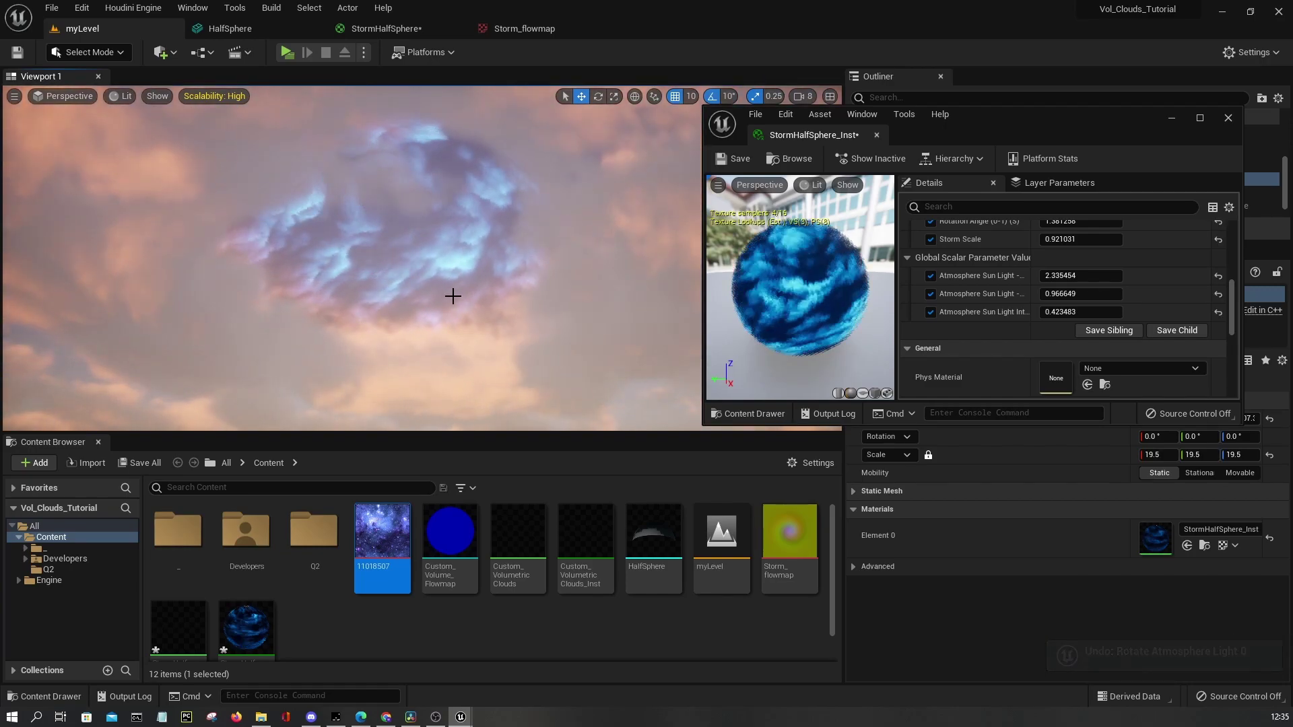
Enlarge the level viewport by shrinking the content browser, and reposition the material instance window beside the cloud
left_click_drag(946, 140, 969, 230)
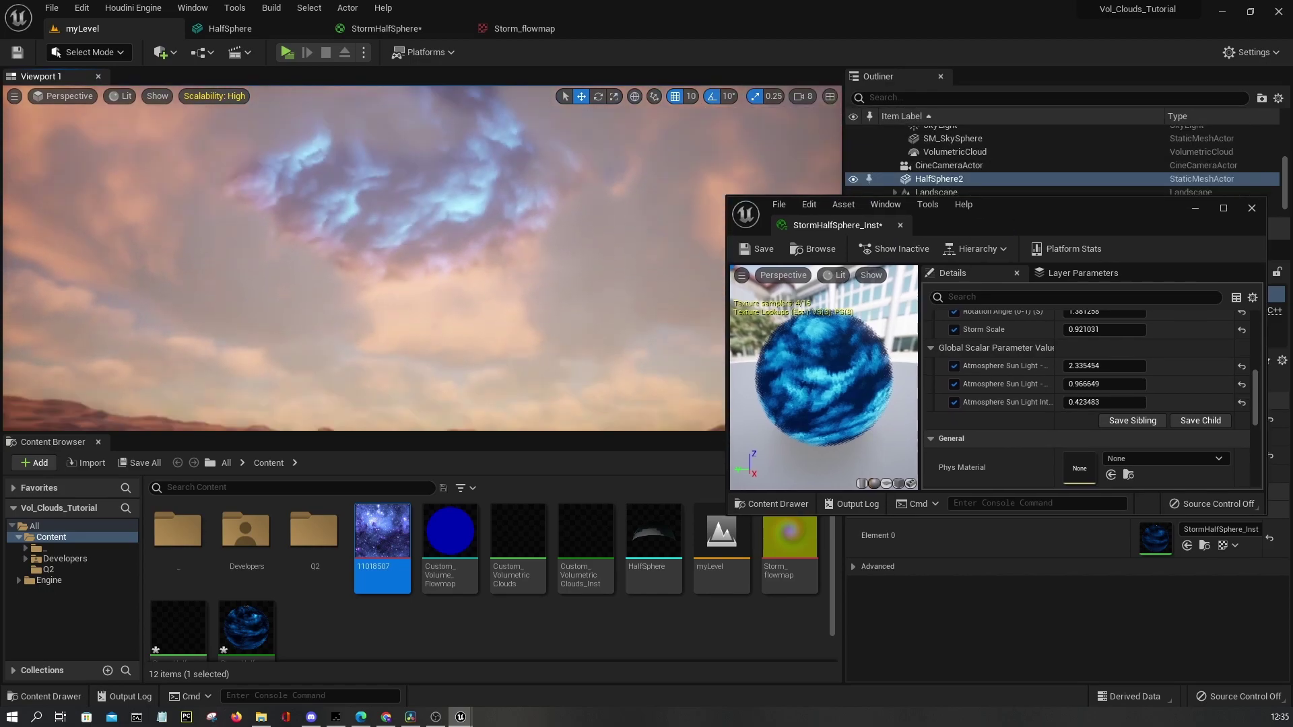
left_click_drag(437, 435, 437, 527)
right_click_drag(423, 305, 422, 185)
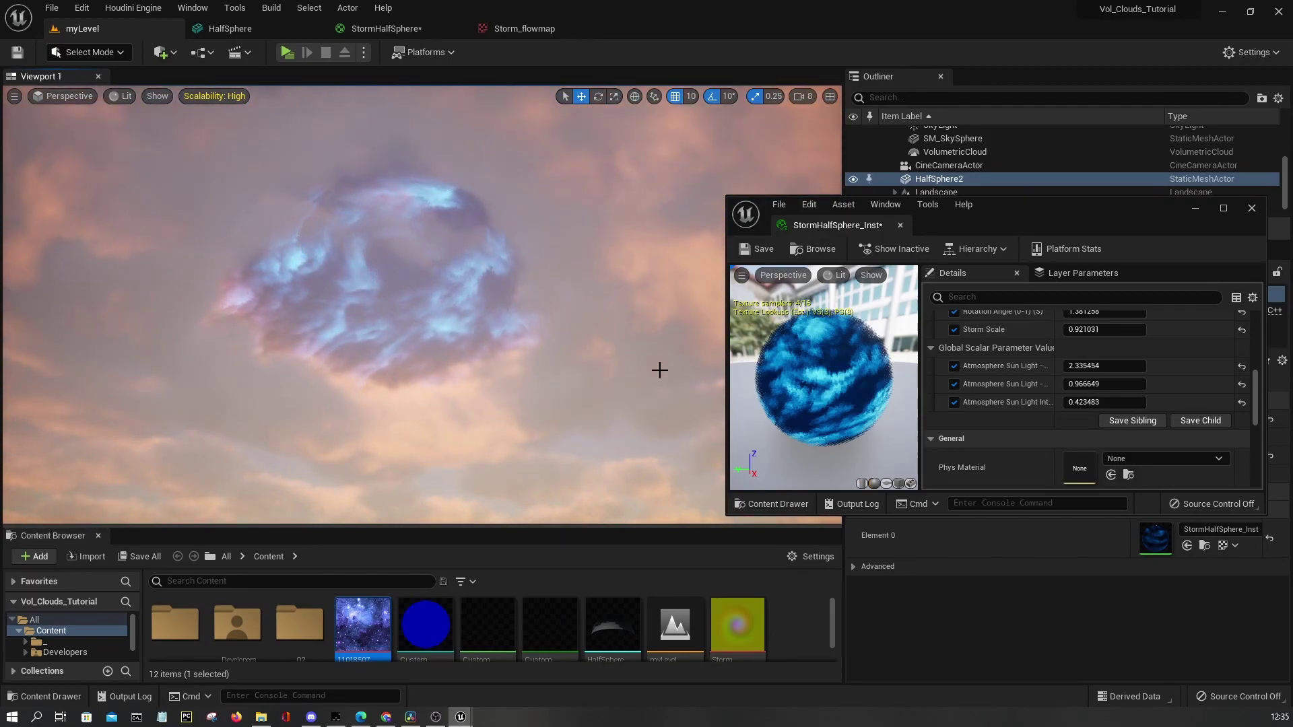
left_click_drag(1012, 234, 913, 177)
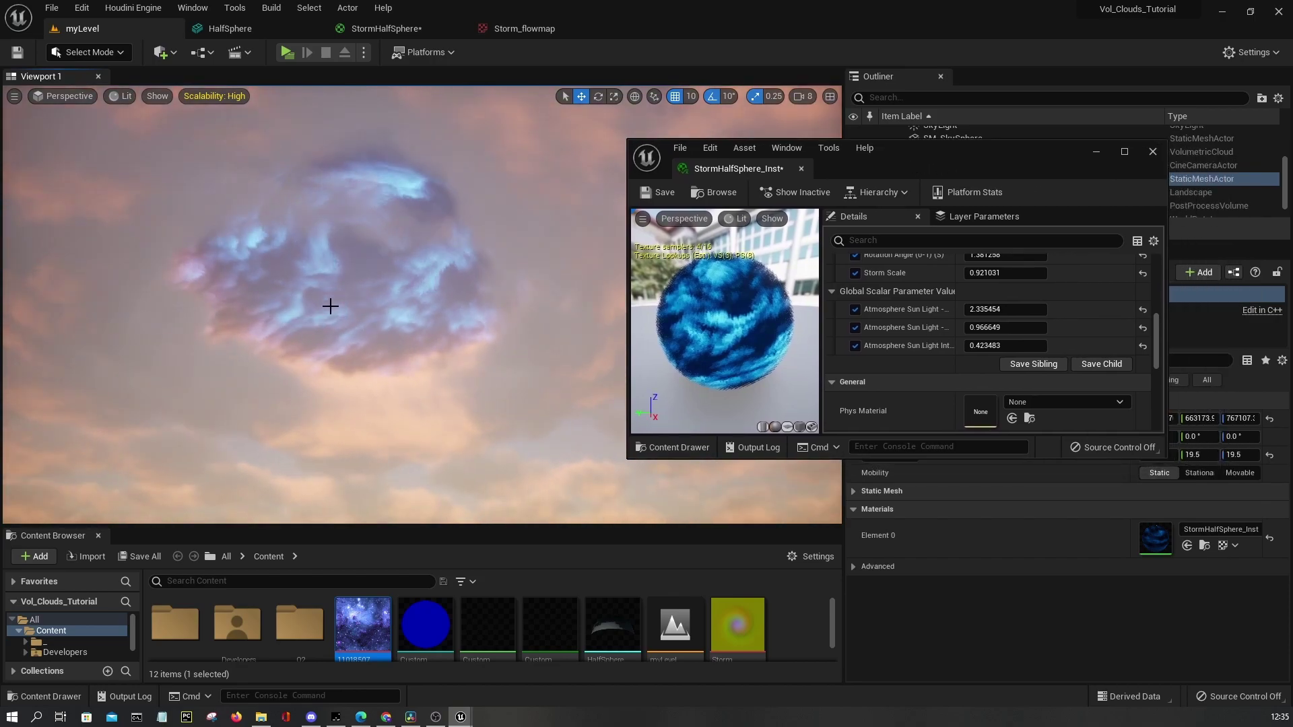
Try a desaturated, whitish Cloud01 Color on the instance and discard the change
scroll(920, 268, "up", 15)
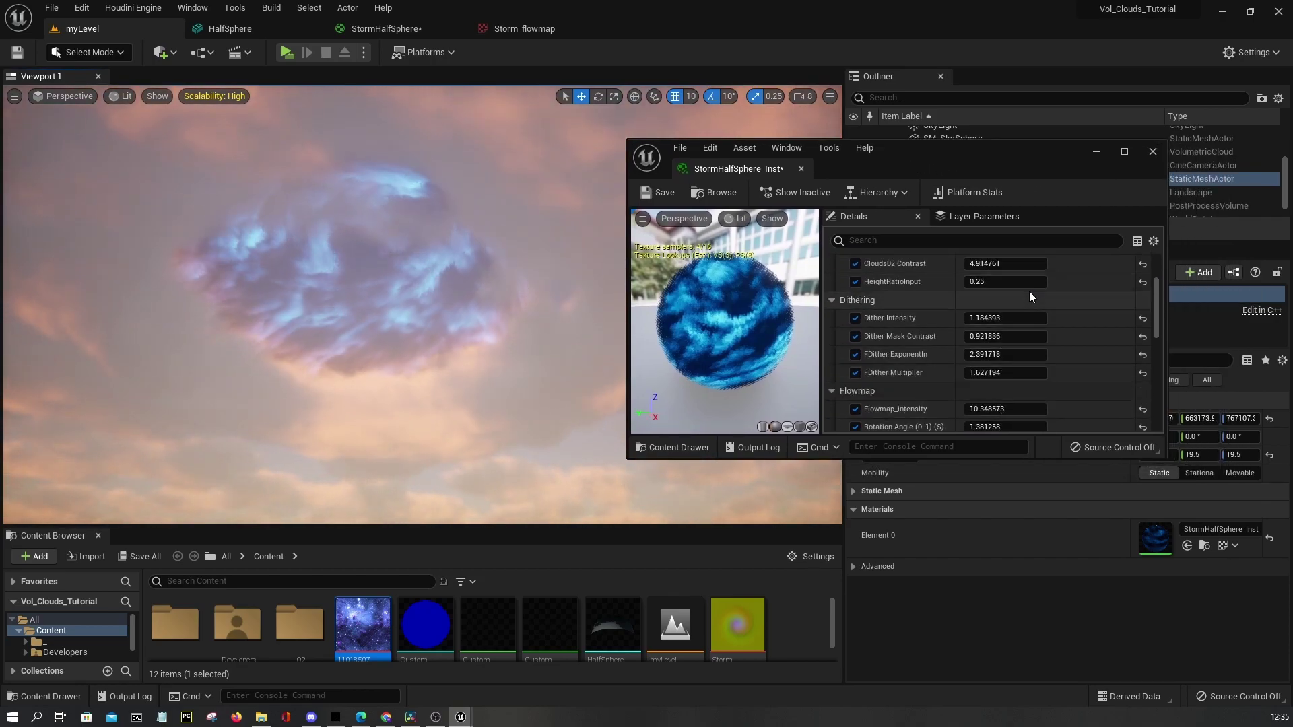
left_click(1030, 301)
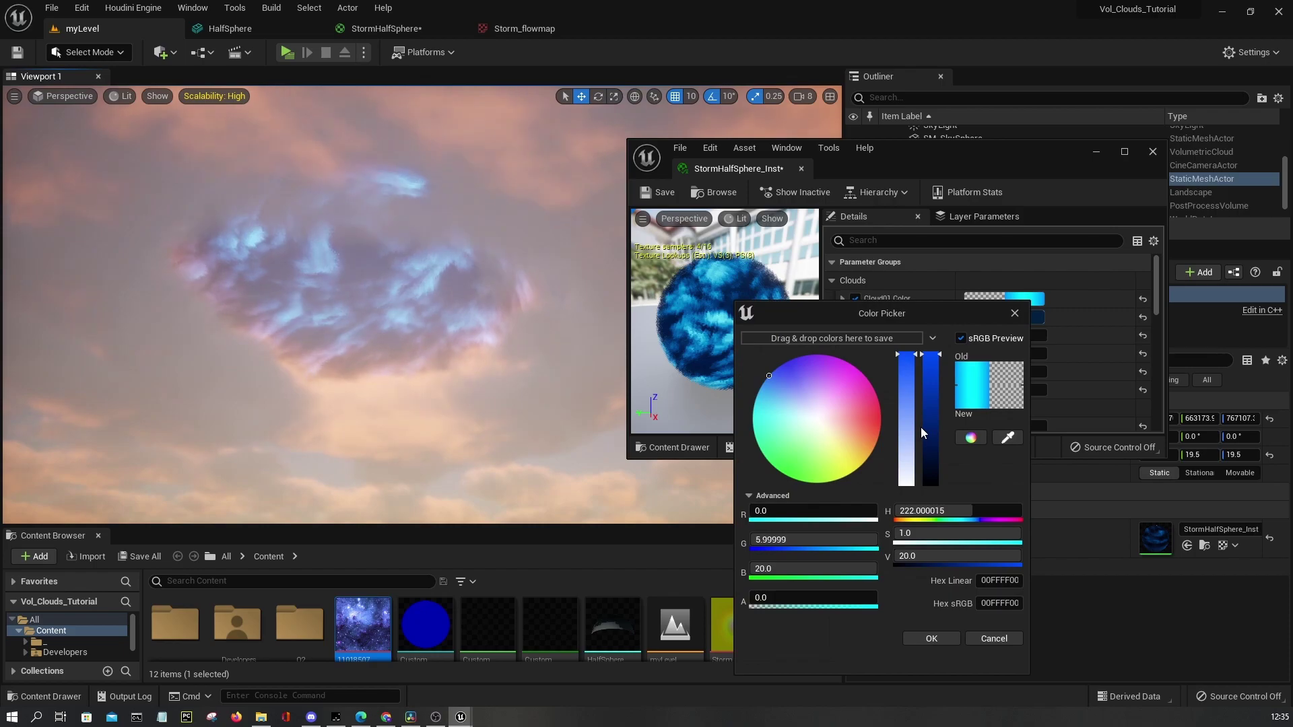
left_click_drag(906, 428, 902, 466)
left_click_drag(893, 418, 879, 424)
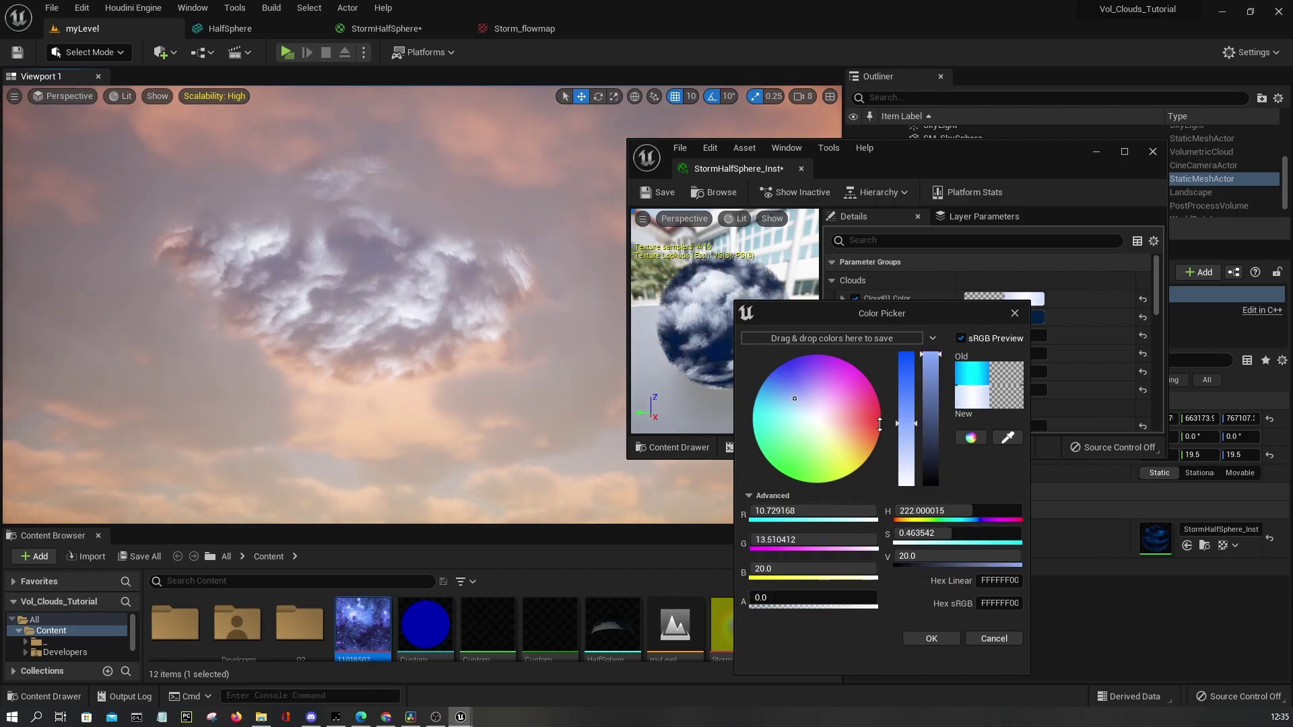
left_click_drag(918, 506, 815, 512)
left_click(1010, 640)
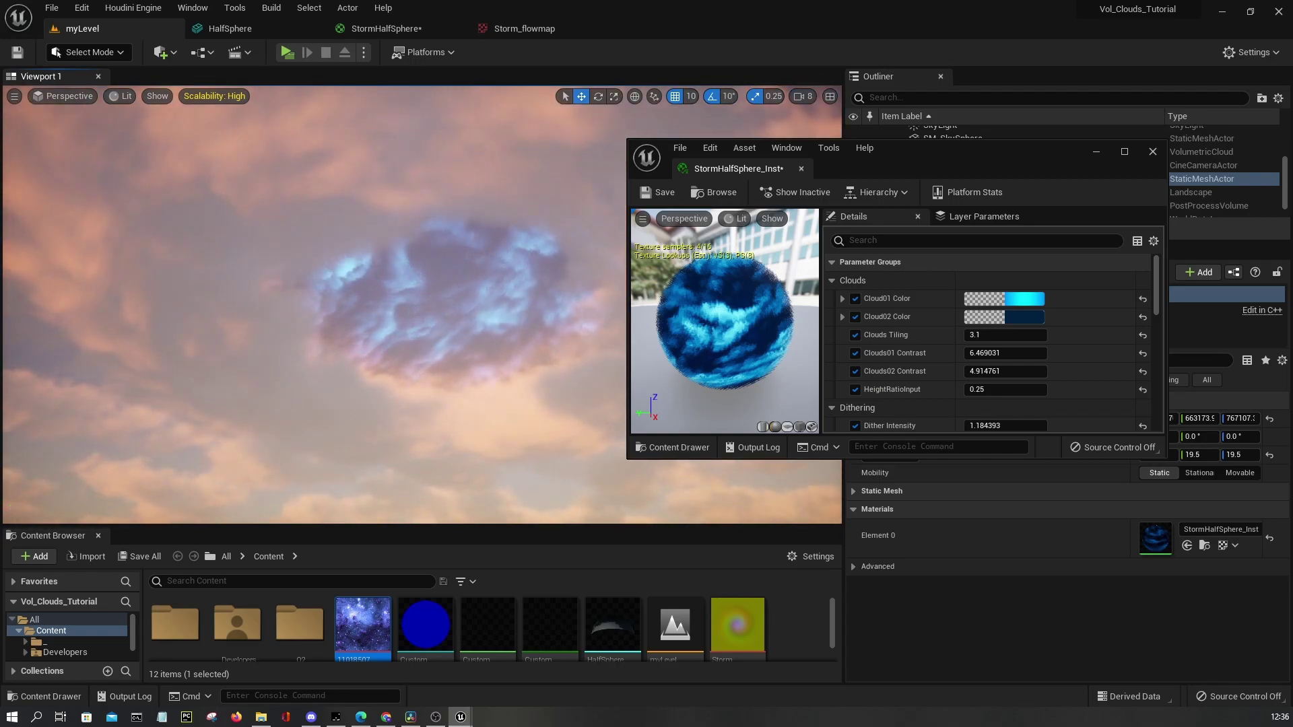
Close the material instance editor and inspect the storm cloud from several view angles in the level
left_click(802, 168)
right_click_drag(478, 359, 478, 229)
mouse_move(459, 280)
right_mouse_down()
mouse_move(453, 303)
mouse_move(475, 280)
right_mouse_up()
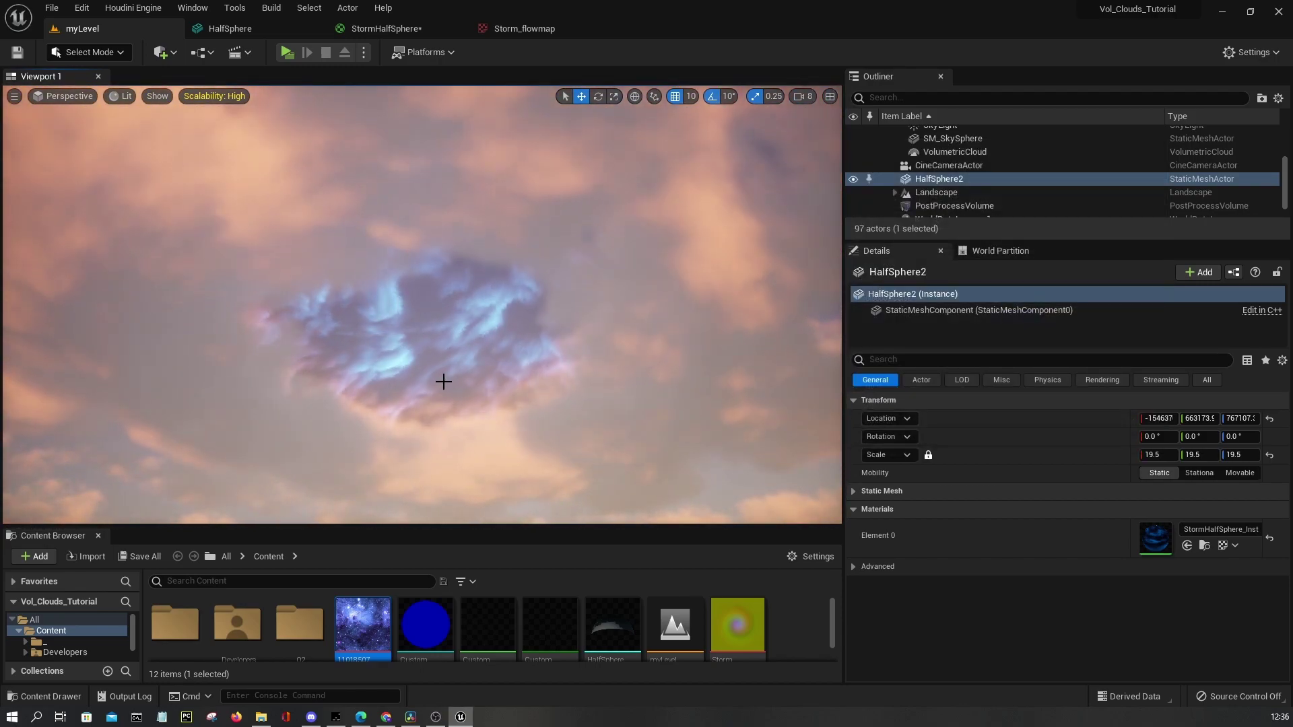
right_click_drag(459, 346, 496, 294)
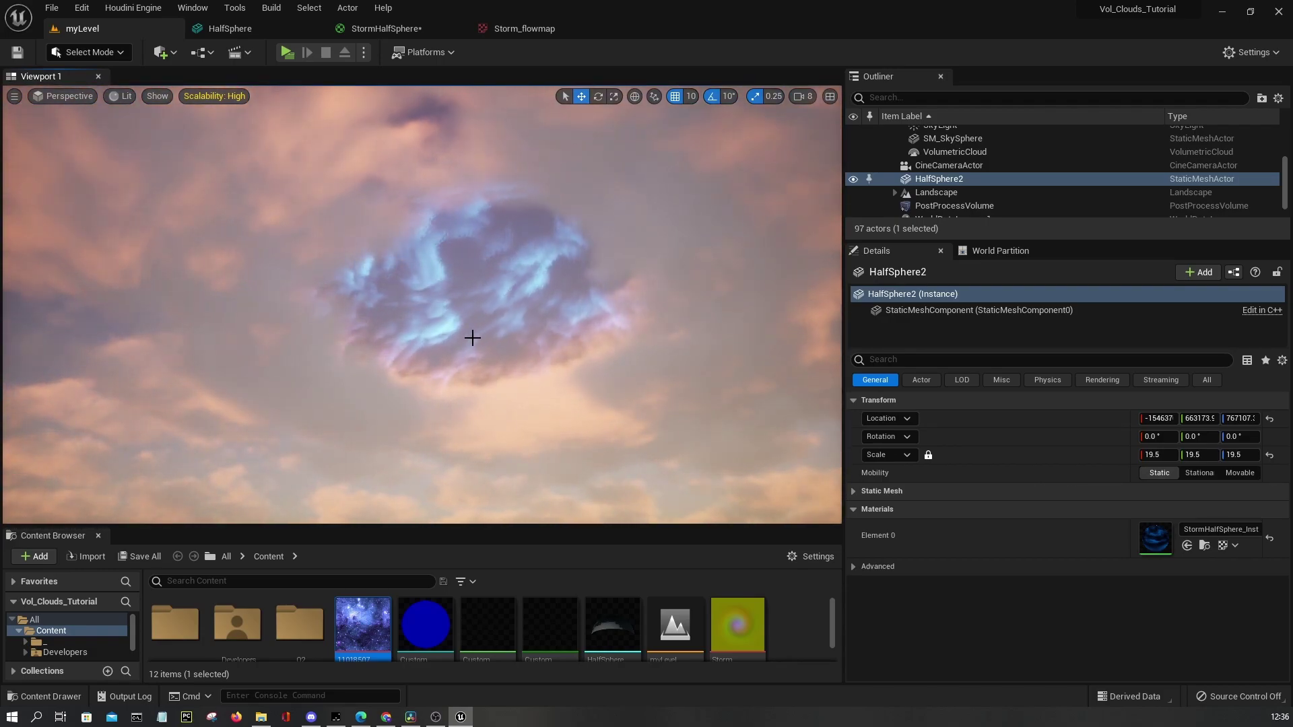
right_click_drag(407, 335, 508, 267)
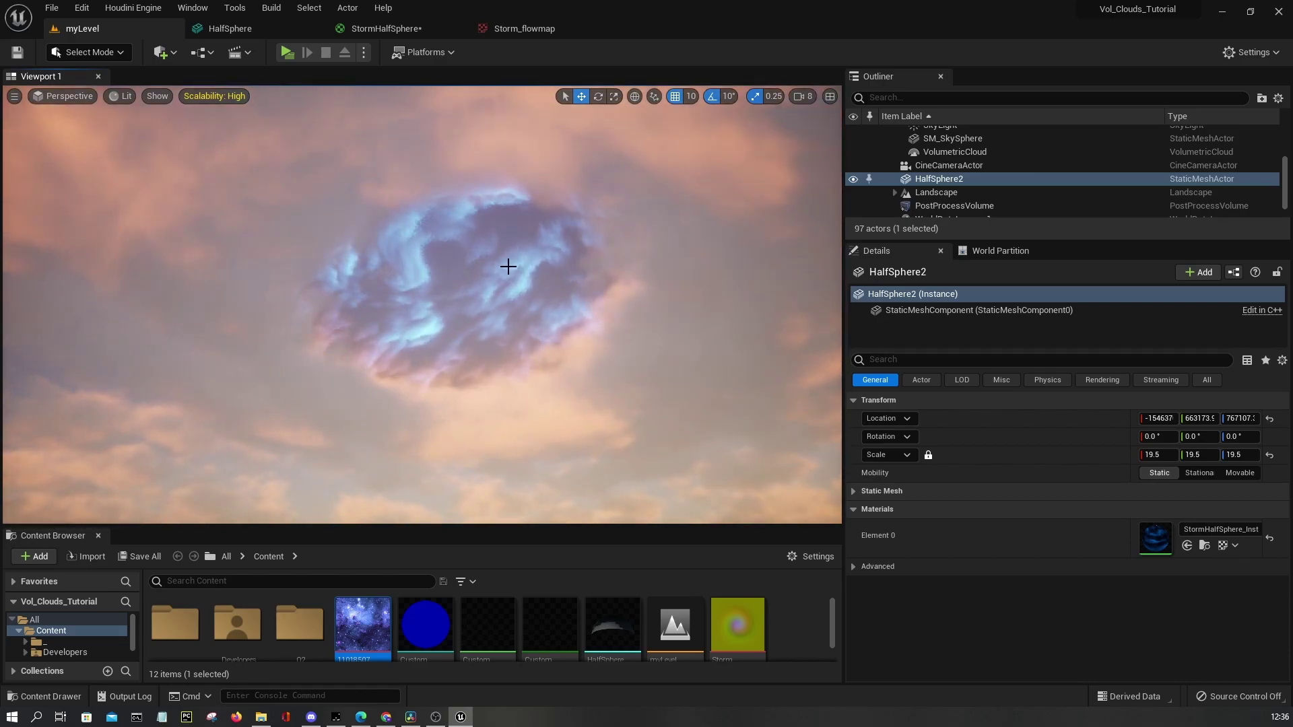
Try dropping the HalfSphere2 mesh lower in the sky, then undo the move
key("End")
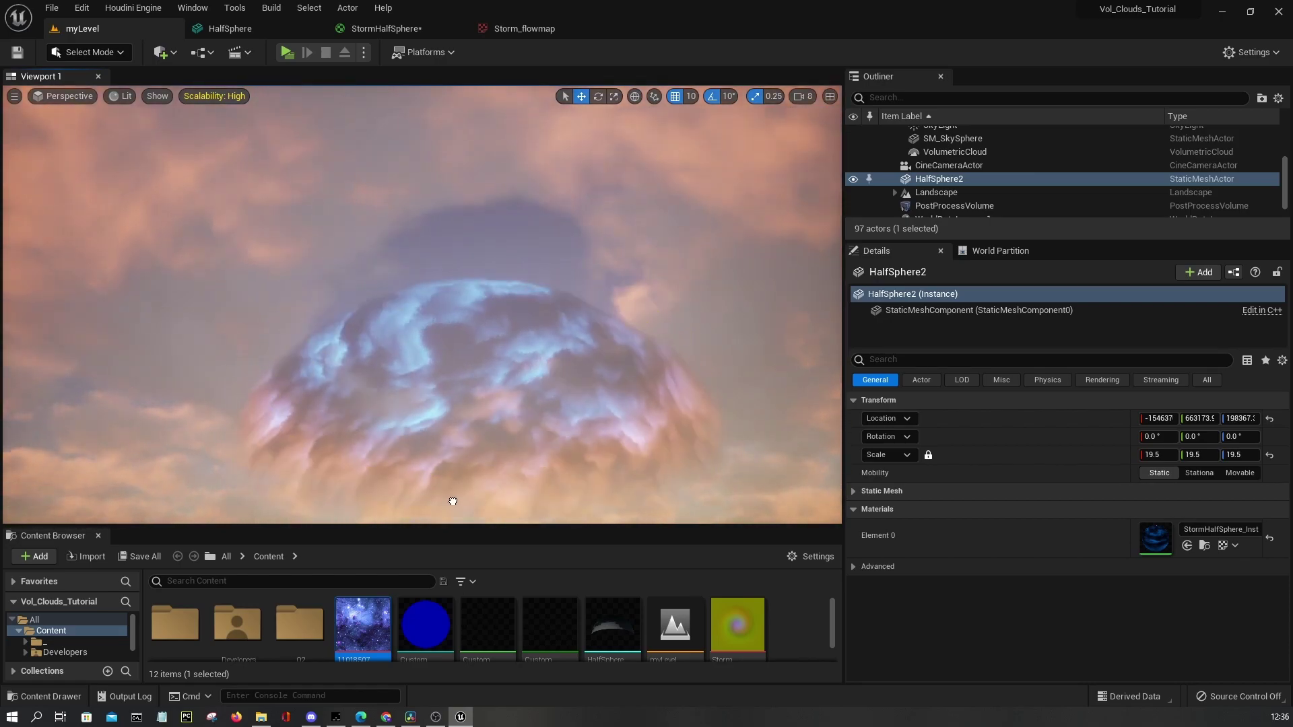
key("ctrl+z")
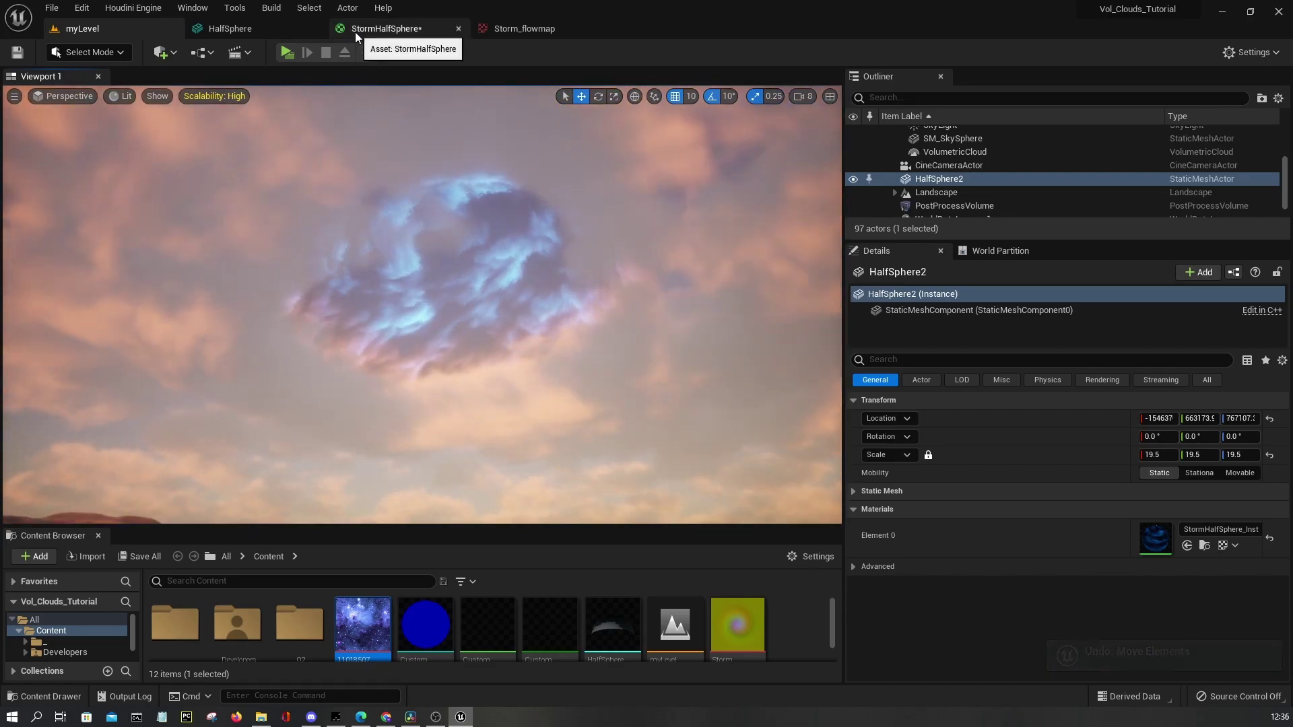
Review the StormHalfSphere material graph and return to the level for comparison
left_click(357, 31)
left_click(111, 31)
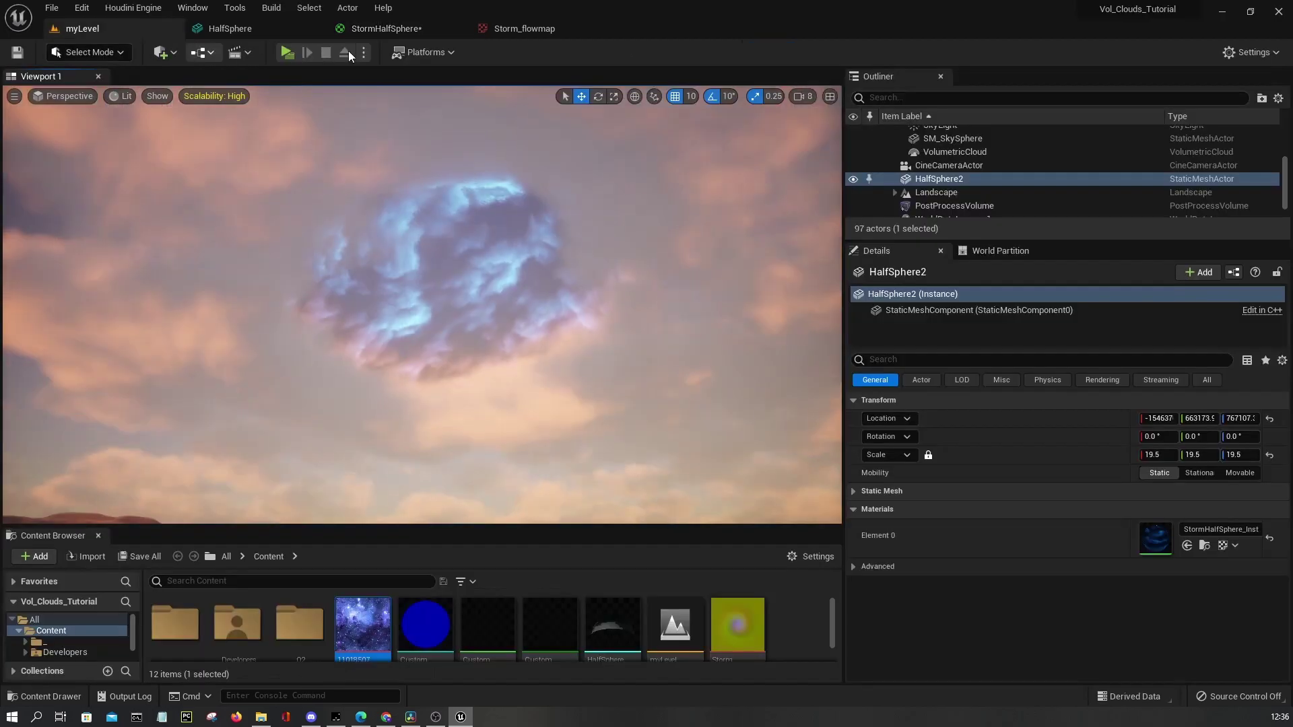
left_click(375, 35)
right_click_drag(676, 337, 687, 233)
left_click(113, 29)
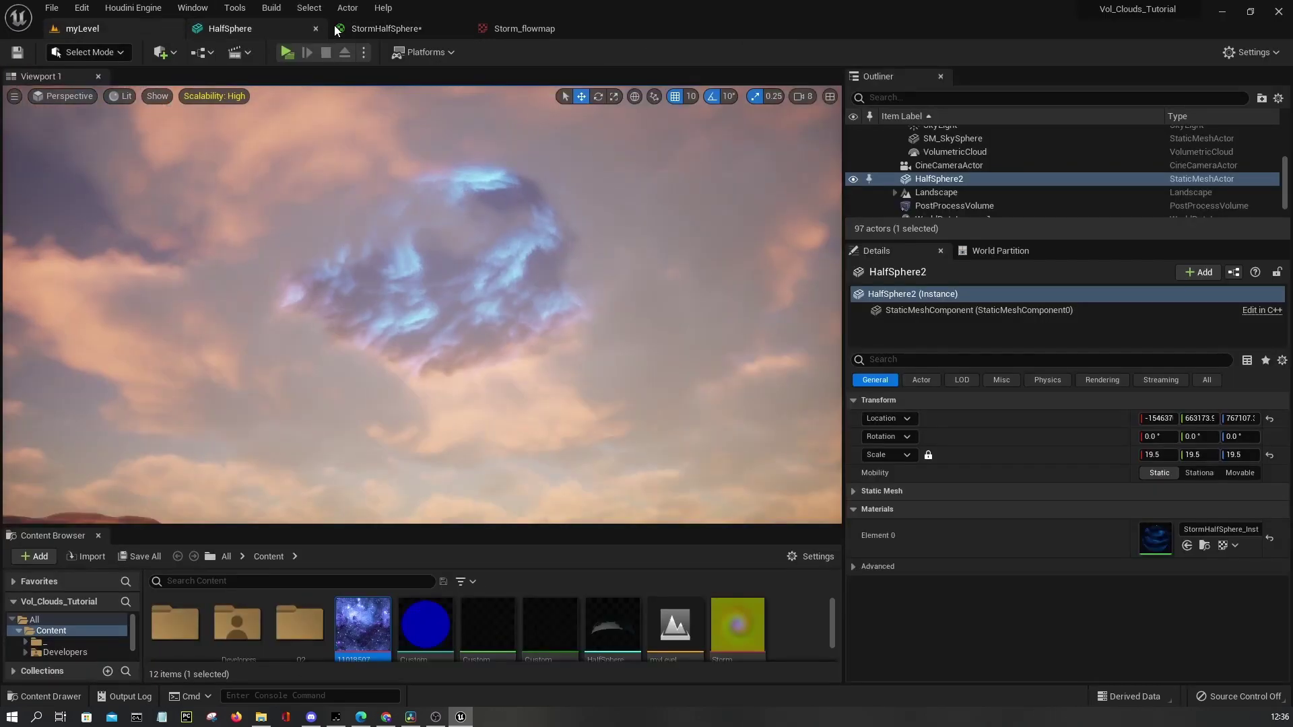
Examine the FlowMaps, tiling and bump offset nodes in the StormHalfSphere graph and compare them with the storm in the level
left_click(378, 27)
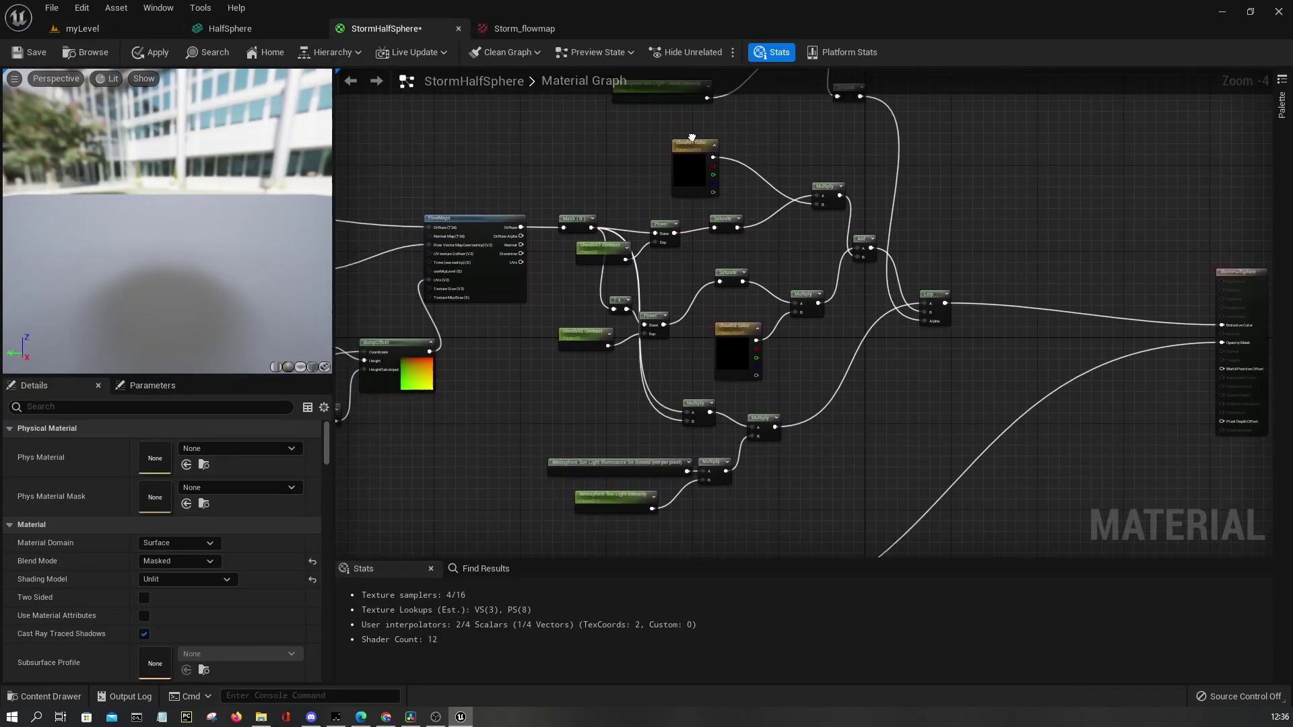
left_click(162, 30)
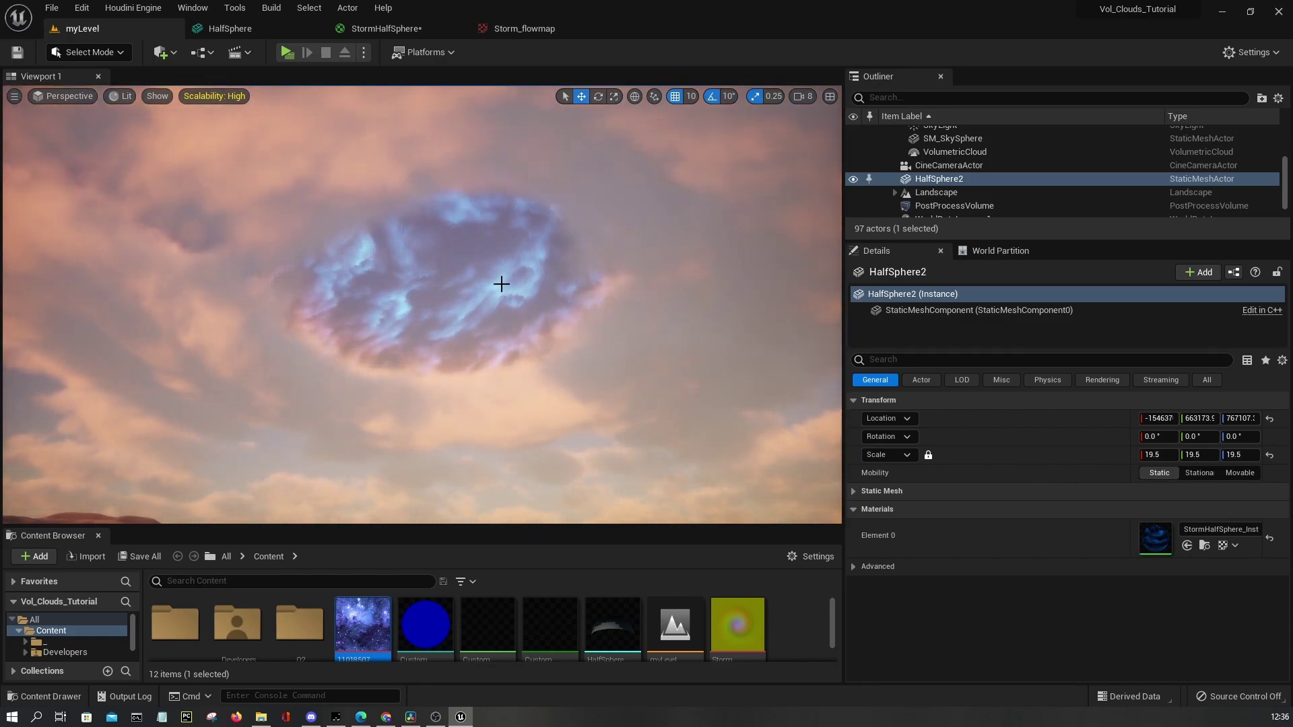
left_click(390, 30)
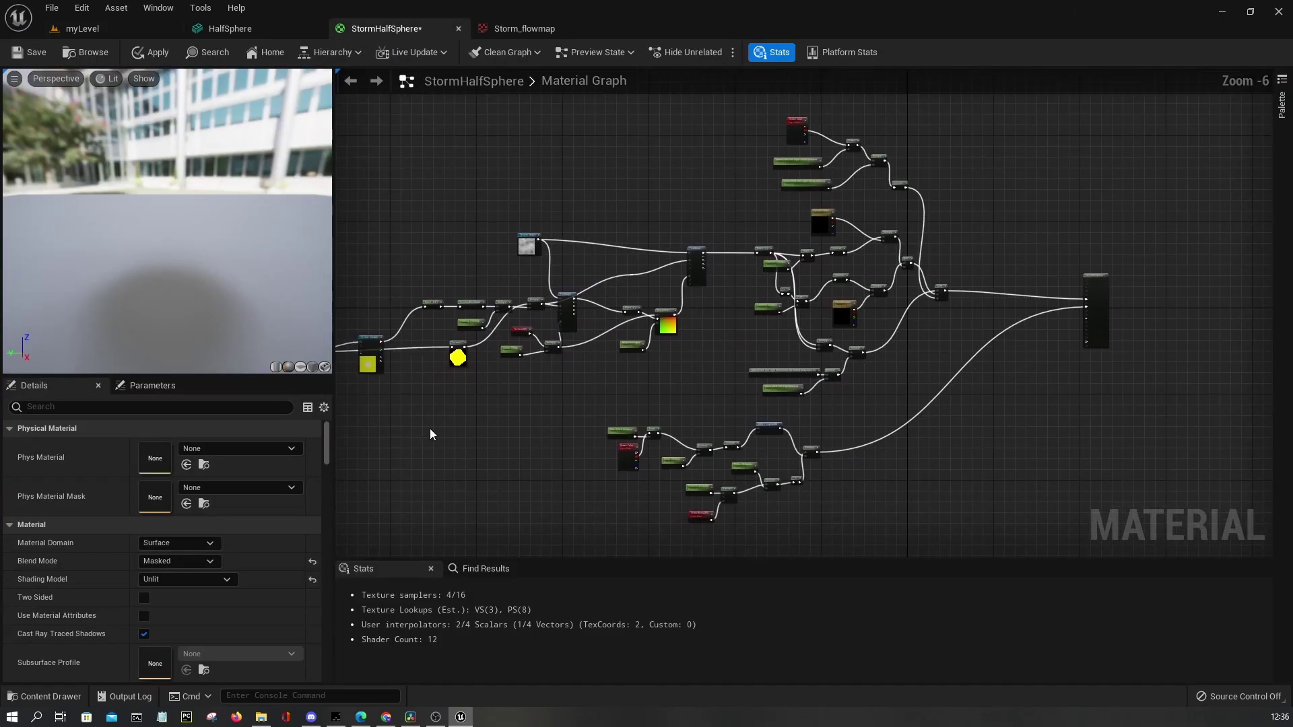
scroll(510, 264, "up", 2)
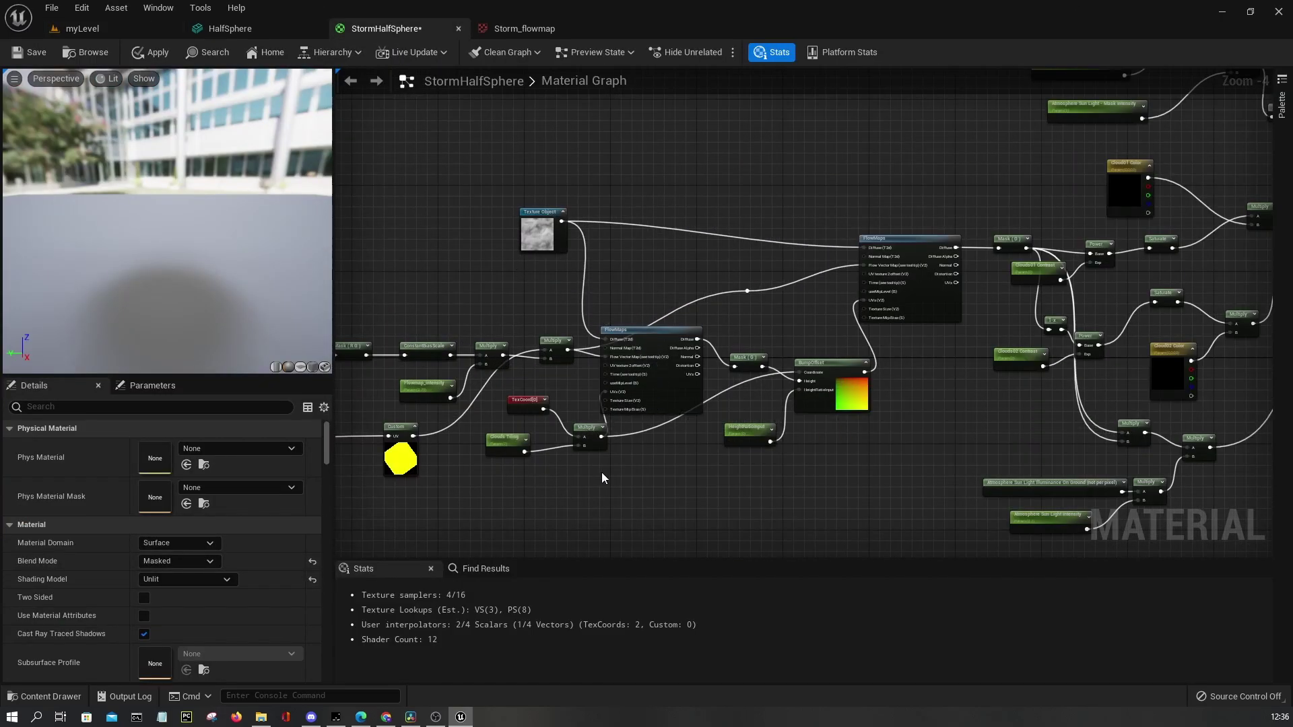
left_click_drag(820, 268, 865, 236)
left_click(832, 237)
right_click_drag(832, 238, 977, 186)
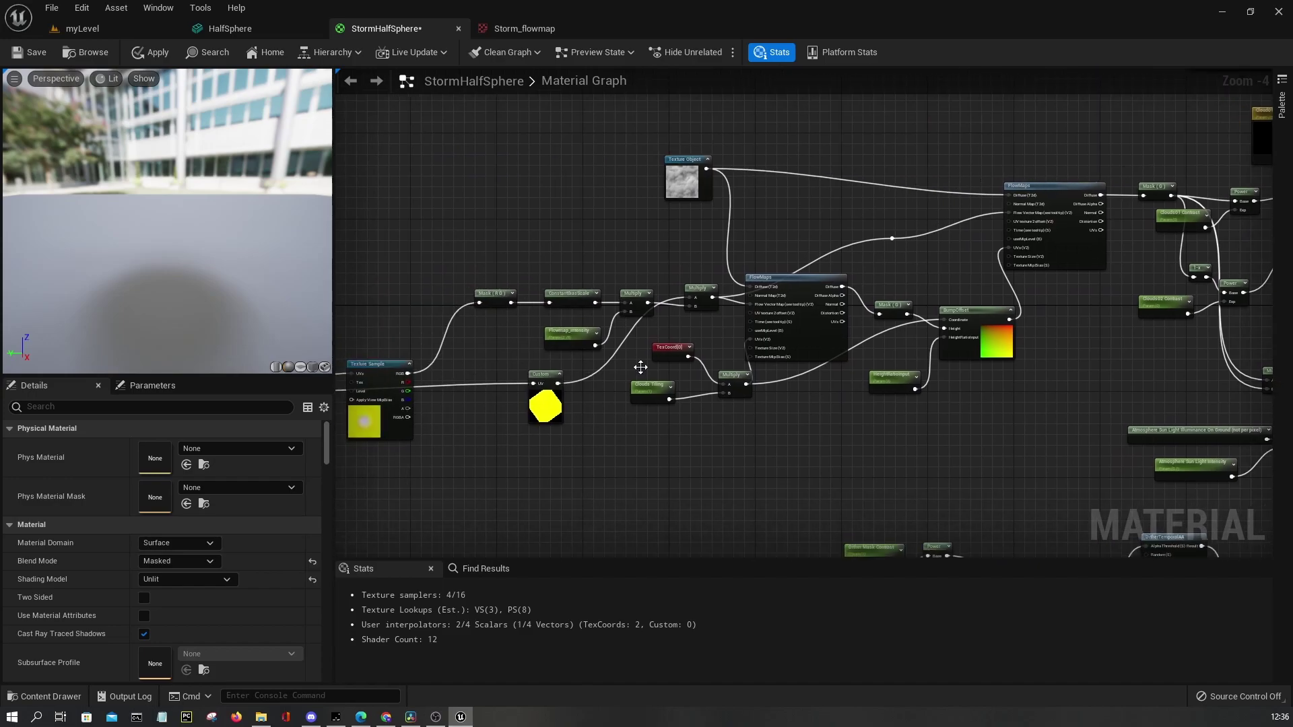
right_click_drag(455, 458, 562, 423)
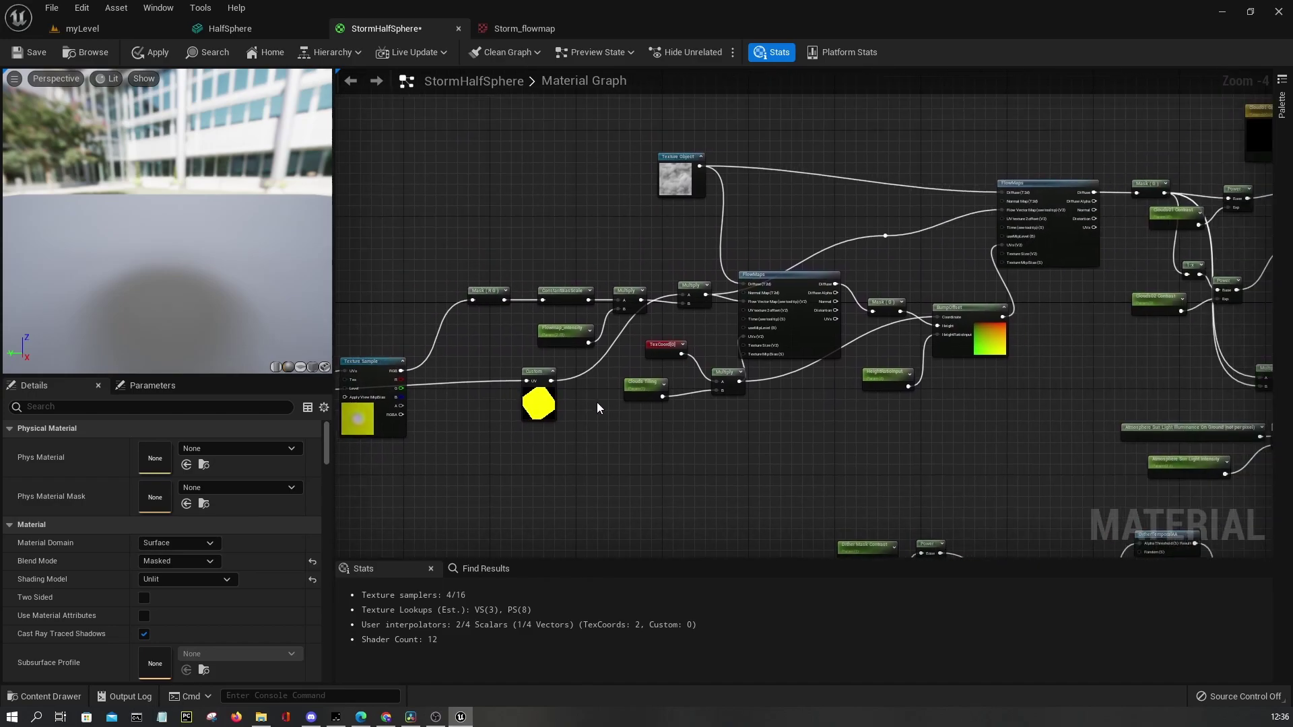
left_click(608, 480)
right_click_drag(608, 480, 517, 367)
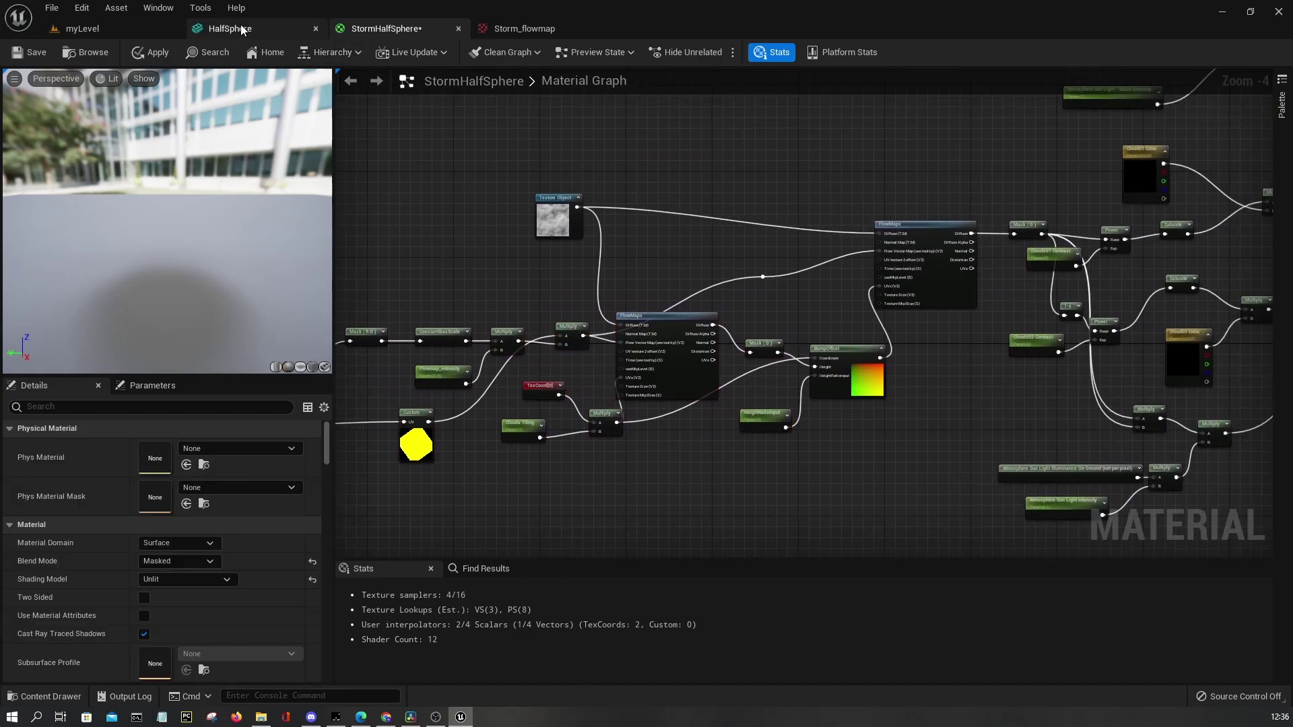
left_click(123, 28)
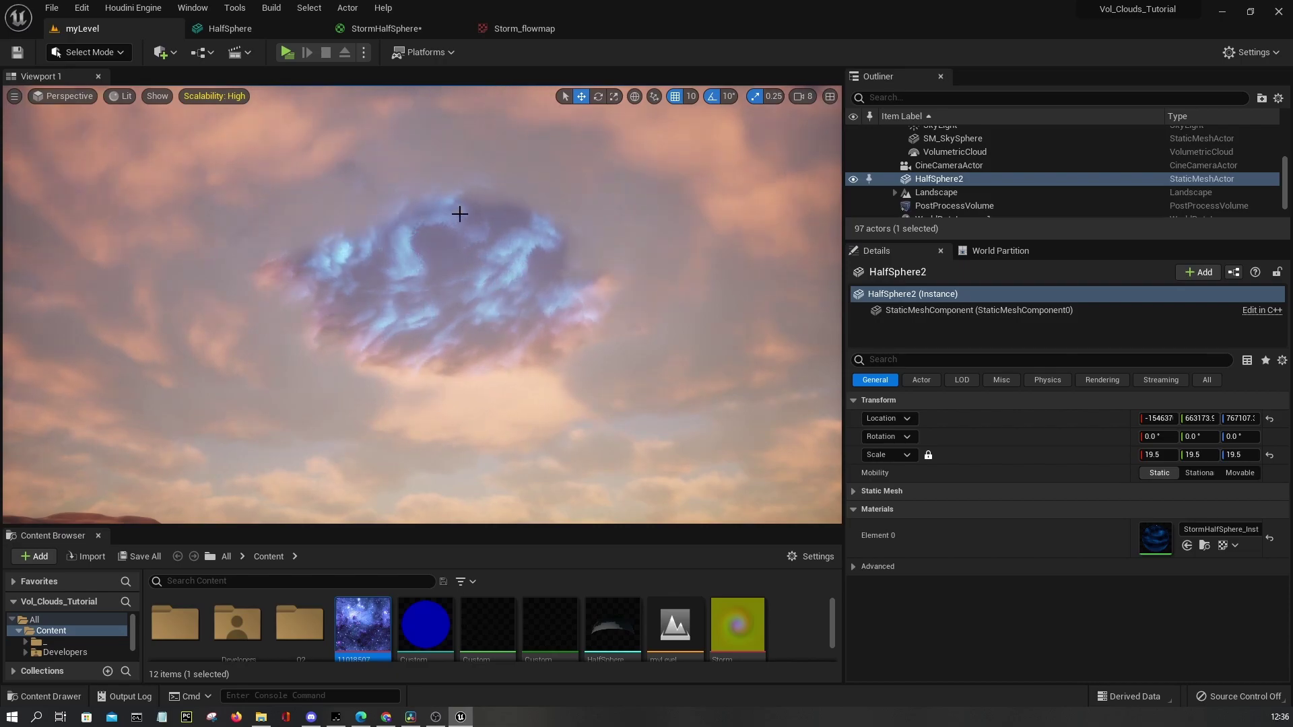
Check the storm mesh in the Shader Complexity view mode and switch the viewport back to Lit
left_click(122, 95)
mouse_move(197, 251)
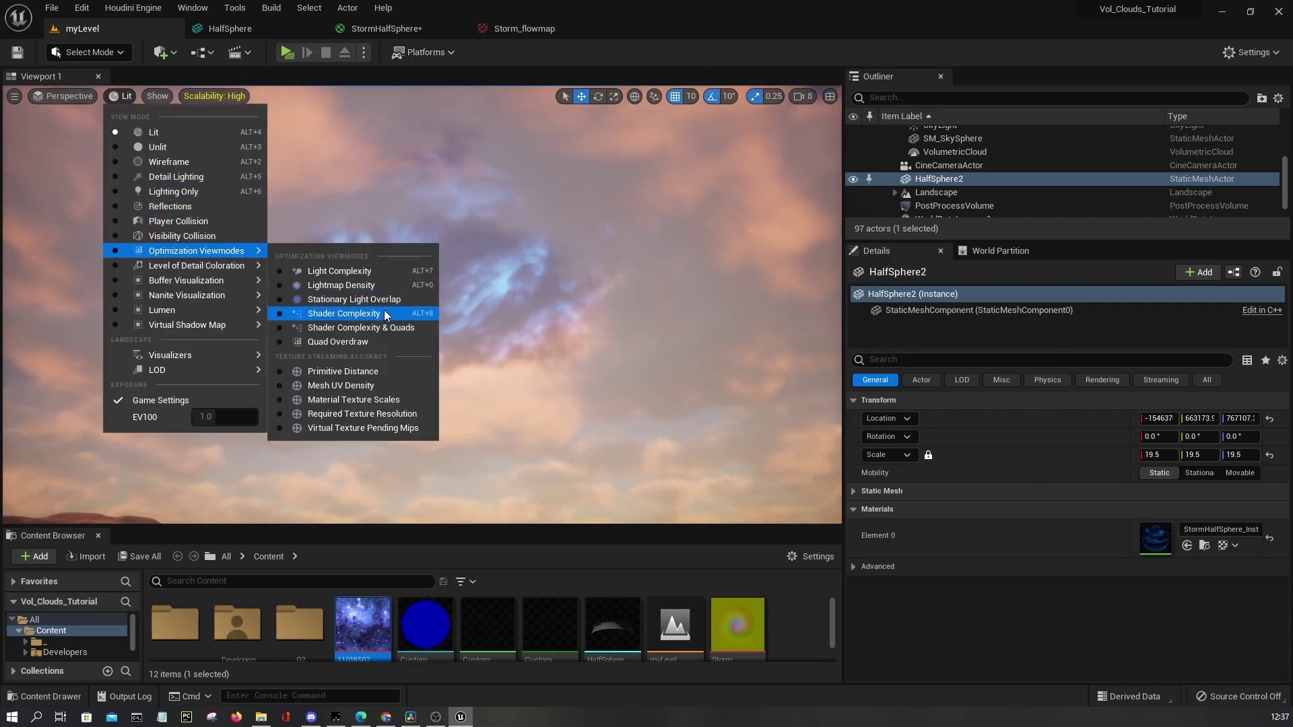
left_click(369, 317)
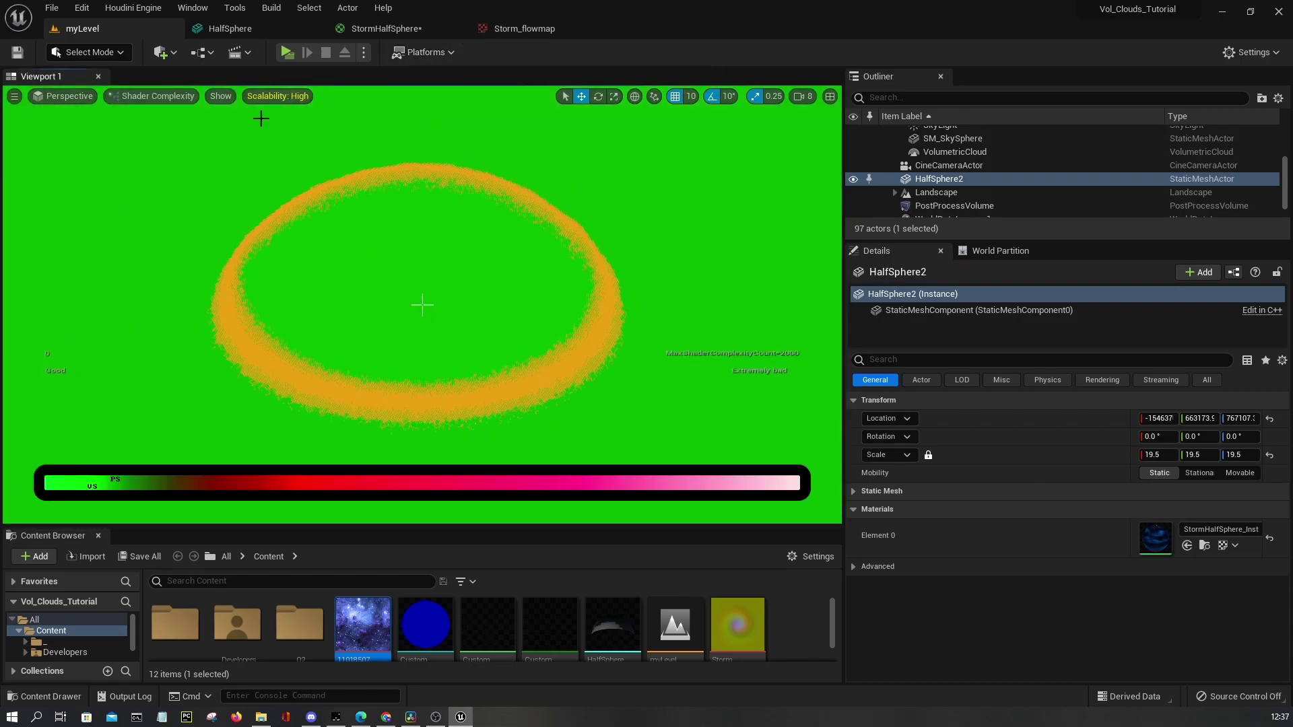
left_click(165, 92)
left_click(159, 124)
Look over the color and light mask section of the StormHalfSphere graph, then inspect the storm in myLevel again
left_click(362, 30)
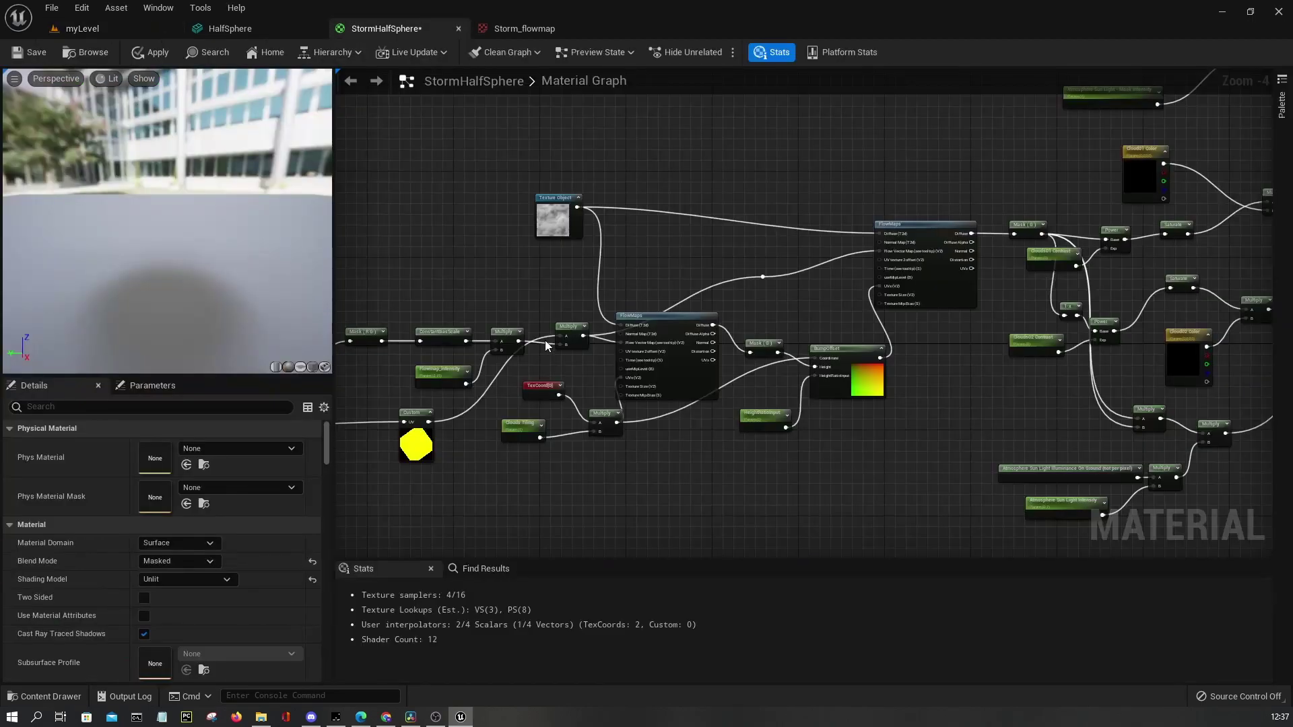
right_click_drag(967, 263, 839, 223)
scroll(839, 223, "down", 1)
right_click_drag(783, 323, 696, 417)
left_click(230, 28)
mouse_move(543, 276)
left_mouse_down()
mouse_move(543, 202)
mouse_move(543, 276)
left_mouse_up()
left_click(82, 29)
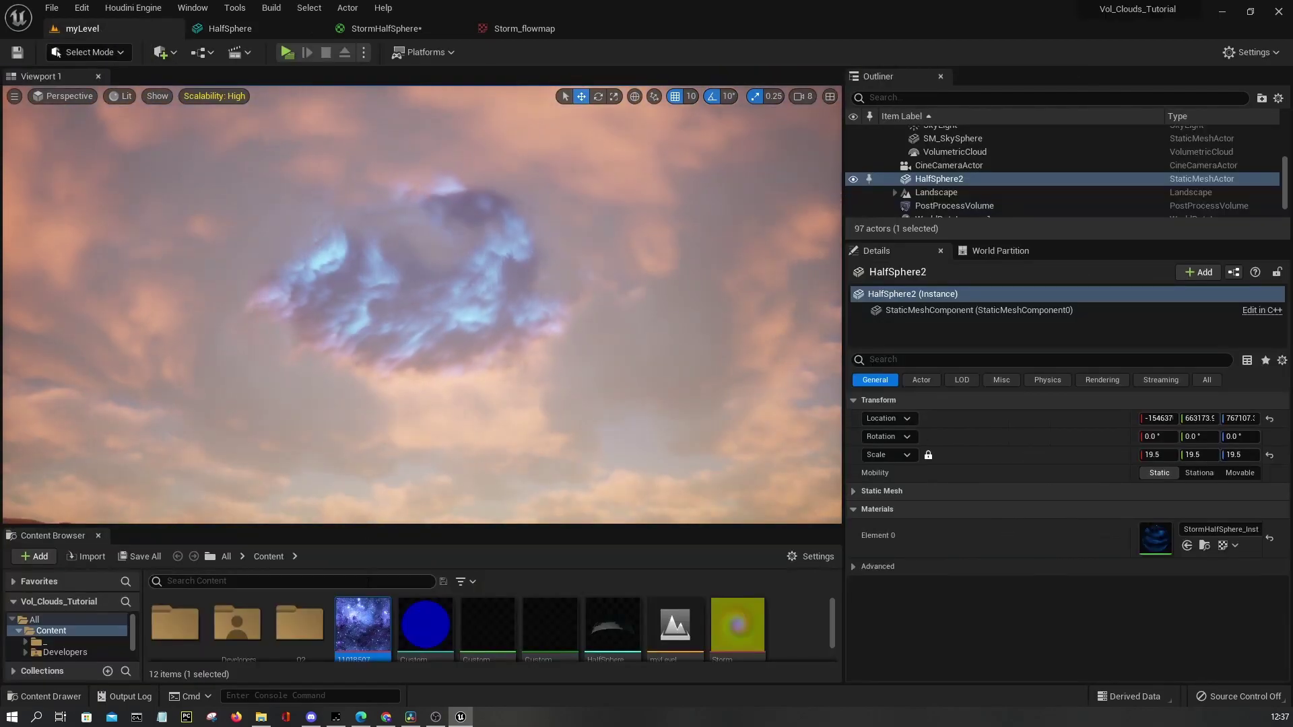
Enlarge the Content Browser and add the 11018507 star texture to the StormHalfSphere graph as a Texture Sample above the cloud texture
left_click_drag(391, 529, 389, 423)
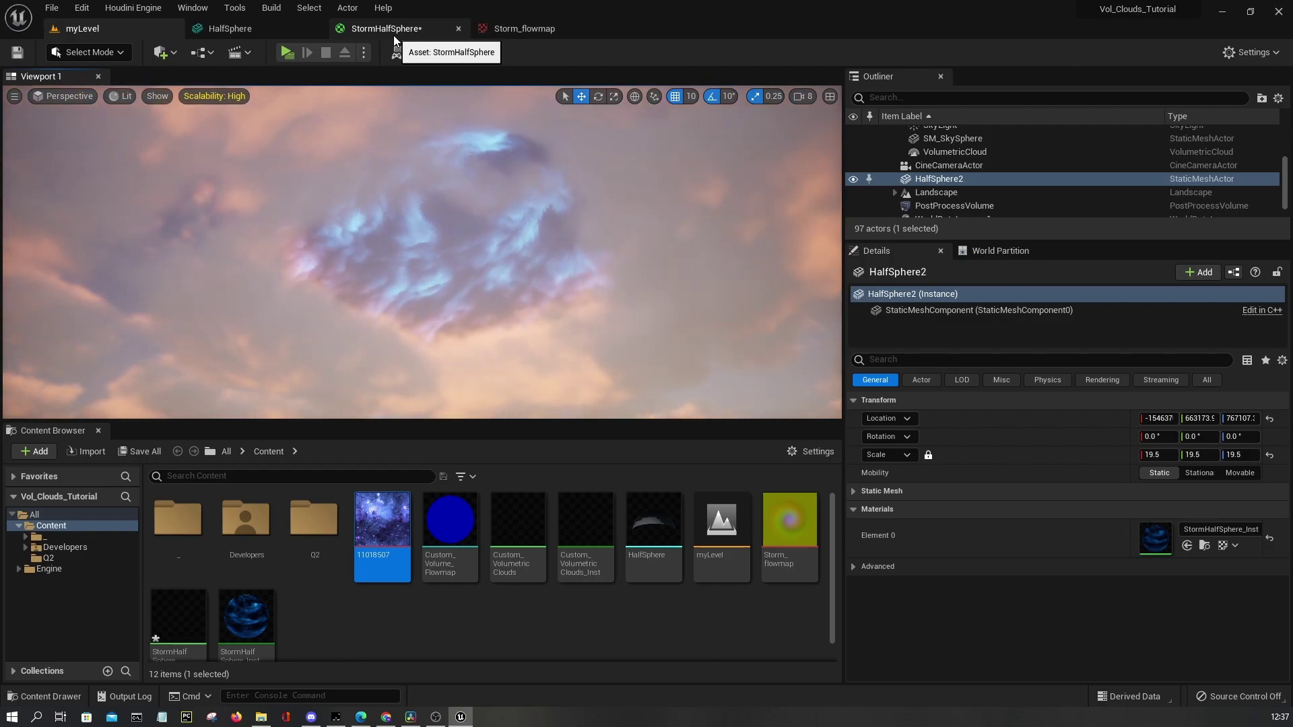
left_click(393, 35)
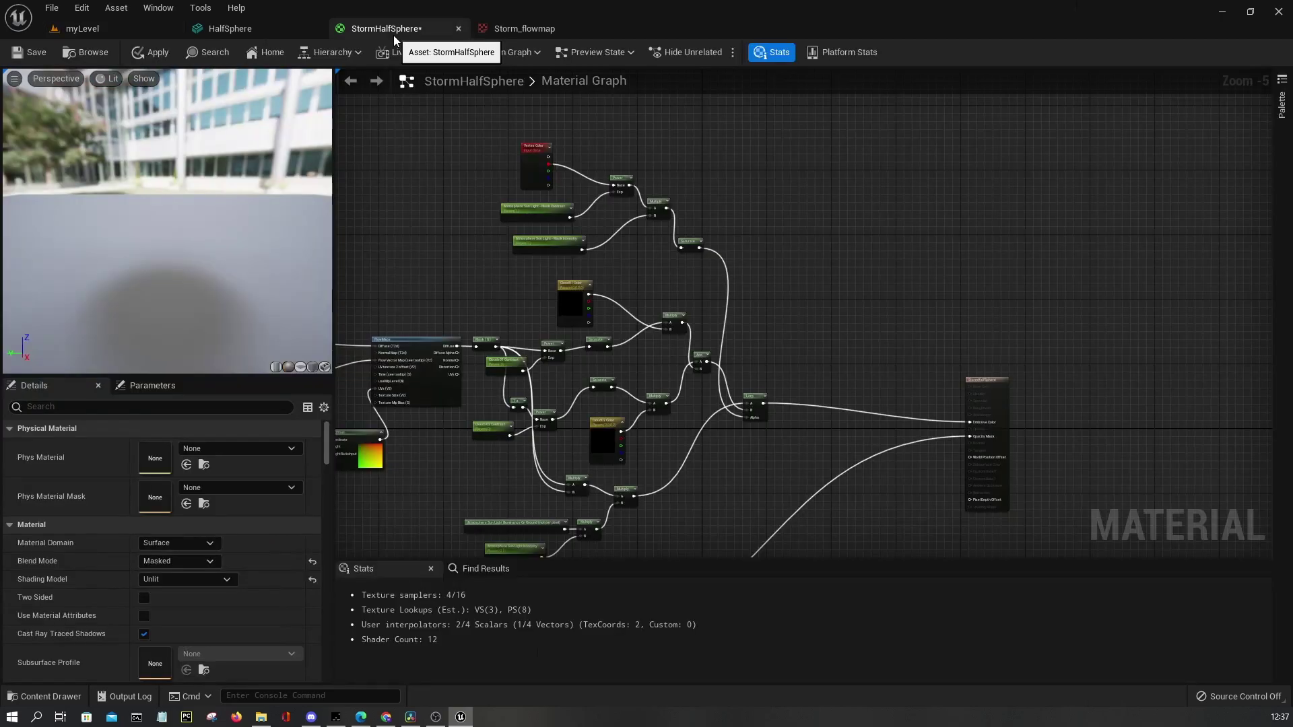
left_click(79, 31)
left_click_drag(382, 532, 419, 259)
scroll(420, 259, "up", 2)
left_click_drag(640, 192, 552, 183)
right_click_drag(636, 463, 628, 345)
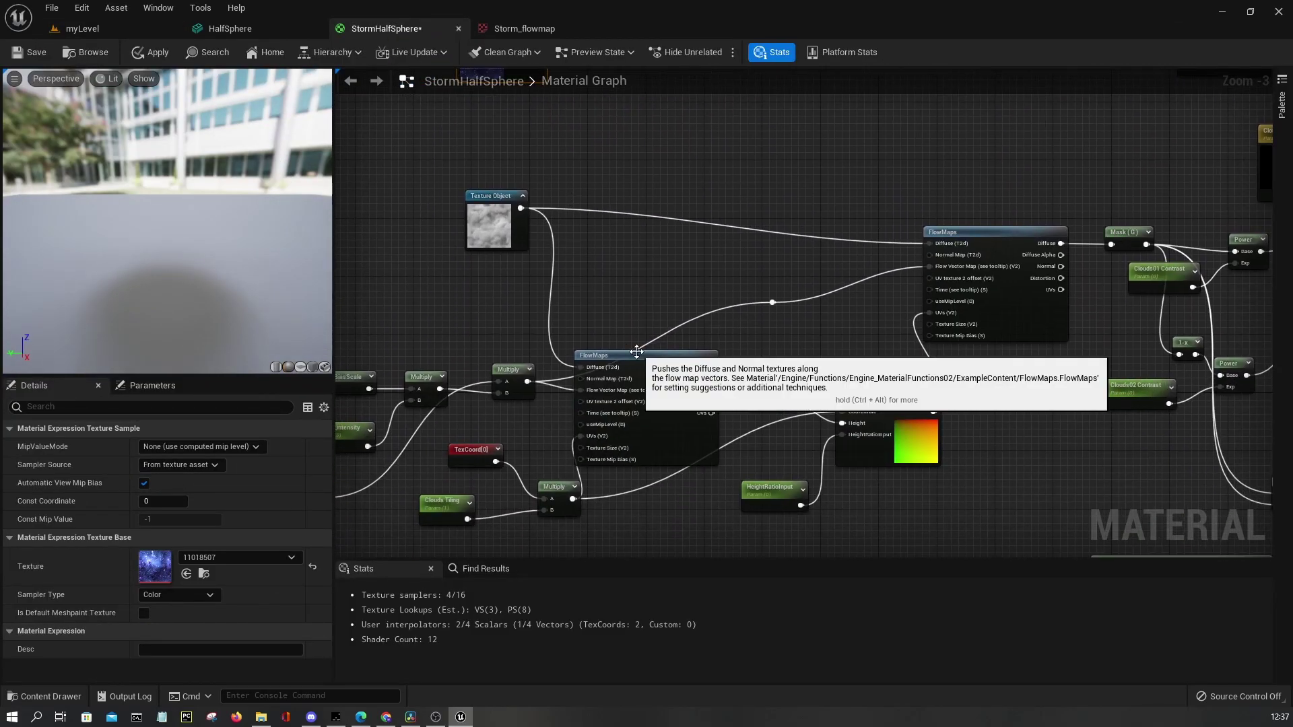
Duplicate the first FlowMaps function node and place the copy beside the star texture
left_click(633, 352)
right_click_drag(627, 47, 616, 215)
key("ctrl+c")
key("ctrl+v")
Convert the star Texture Sample to a Texture Object and connect it to the Diffuse input of the new FlowMaps node
left_click_drag(622, 235, 563, 200)
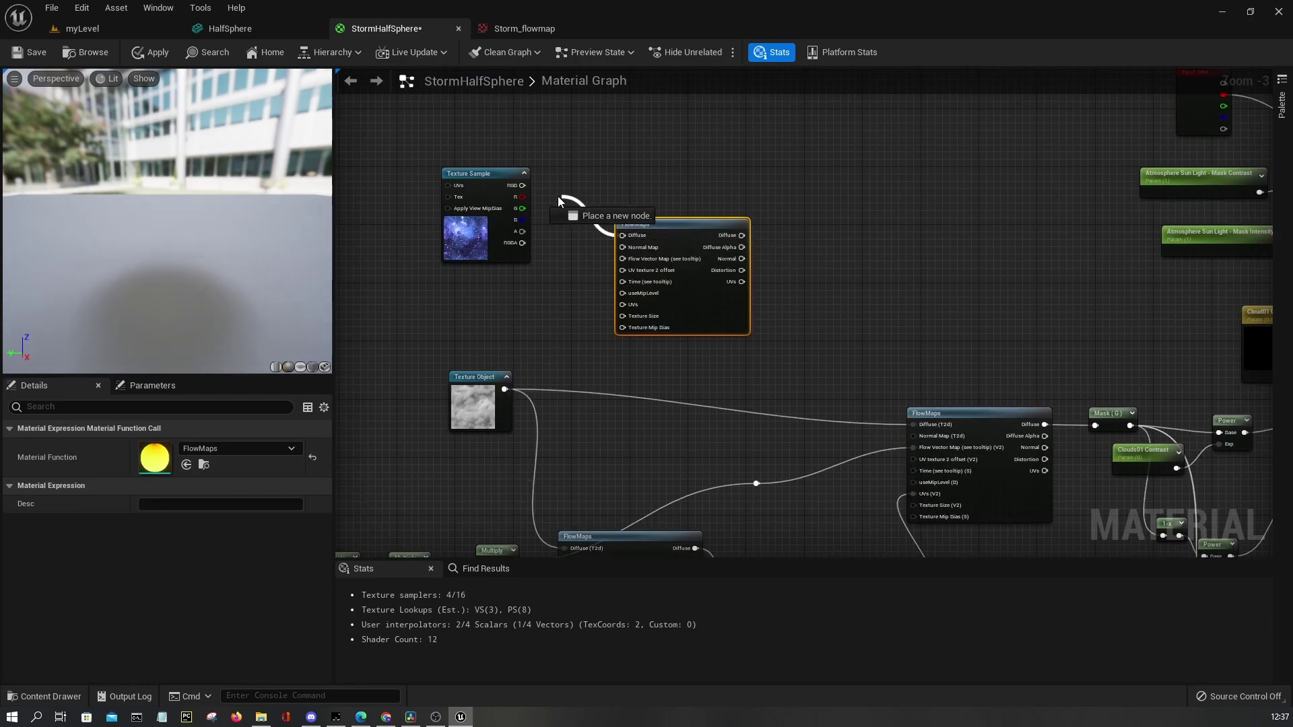
left_click(489, 214)
right_click_drag(543, 260, 563, 257)
right_click(504, 232)
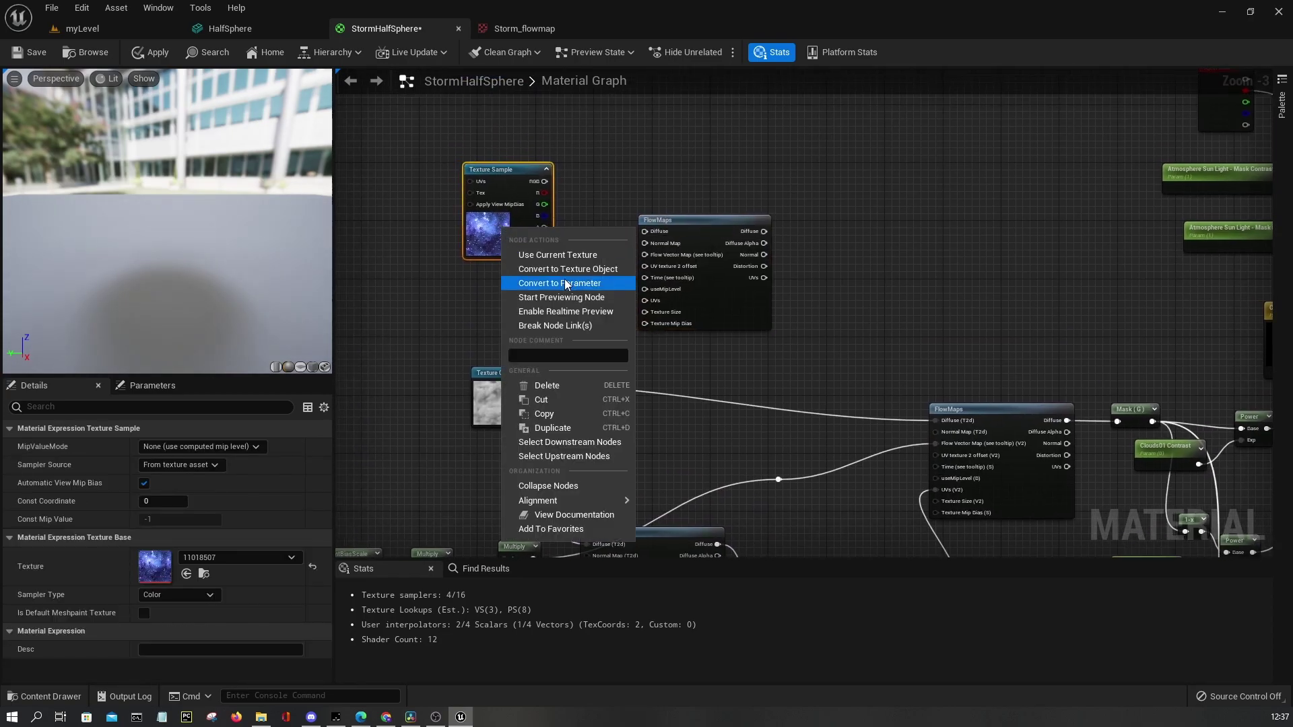
left_click(568, 269)
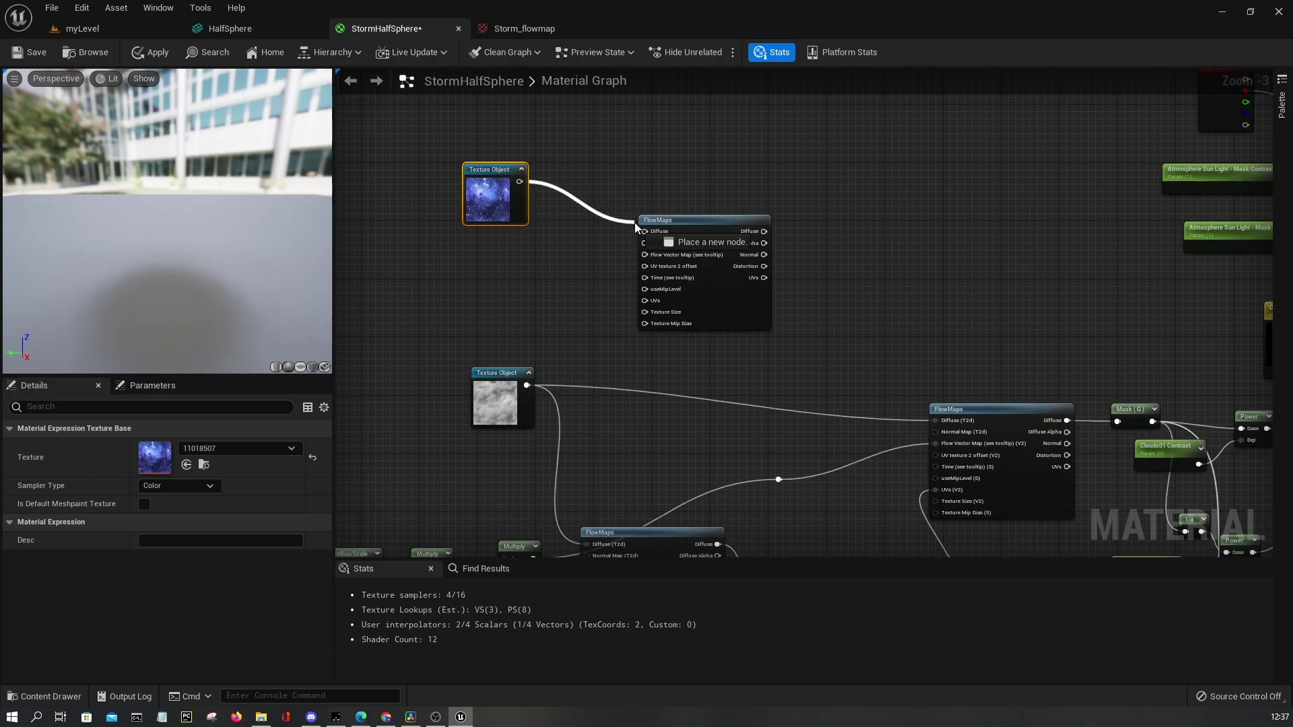
left_click_drag(656, 234, 674, 176)
Connect the existing flow vector reroute point to the Flow Vector Map input of the new FlowMaps node
right_click_drag(763, 451, 794, 260)
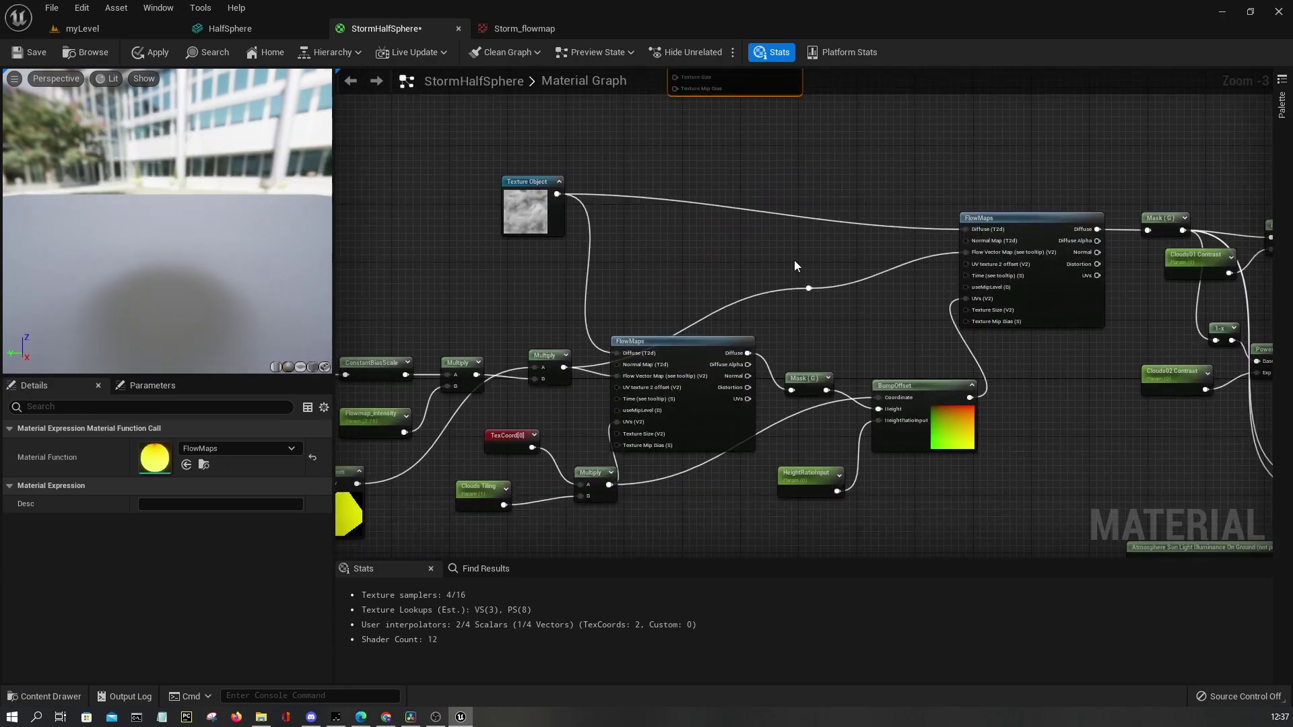
left_click_drag(809, 289, 745, 256)
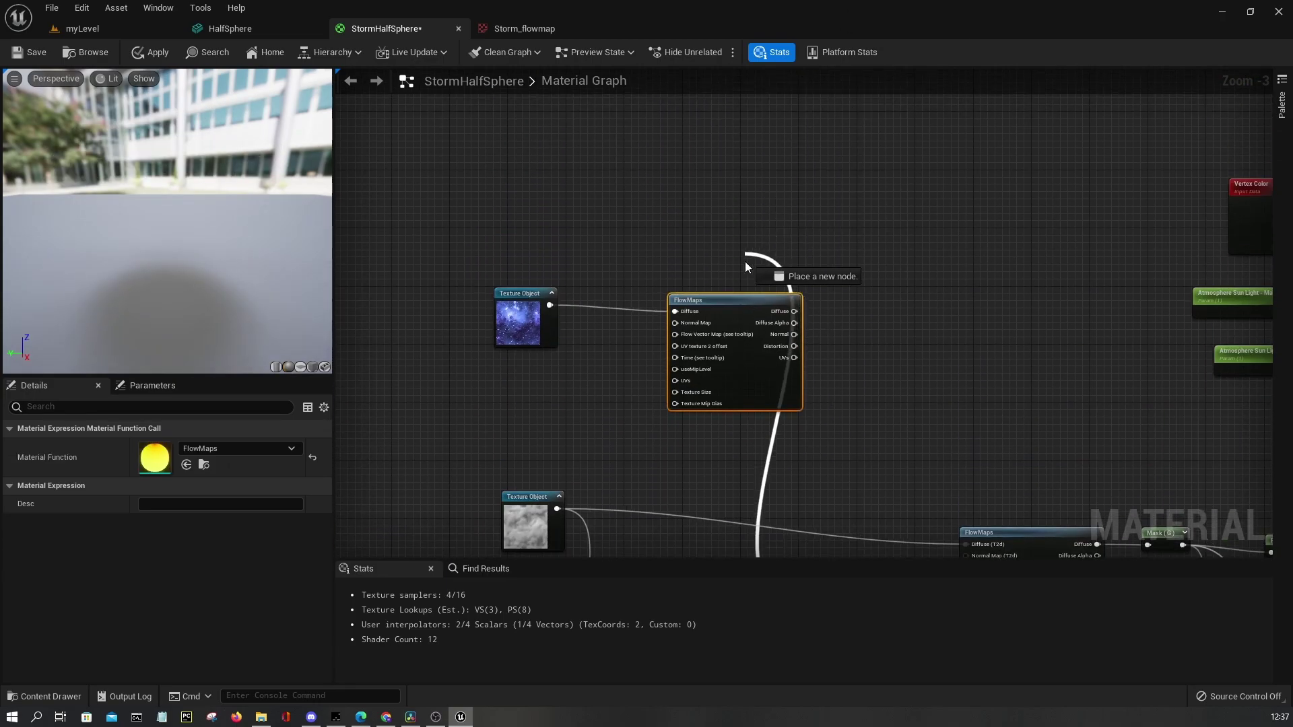
left_click_drag(690, 330, 685, 335)
Copy the TexCoord, Clouds Tiling and Multiply nodes, rename the copied parameter Stars Tiling, and connect Multiply to the new FlowMaps UVs
right_click_drag(686, 348, 954, 392)
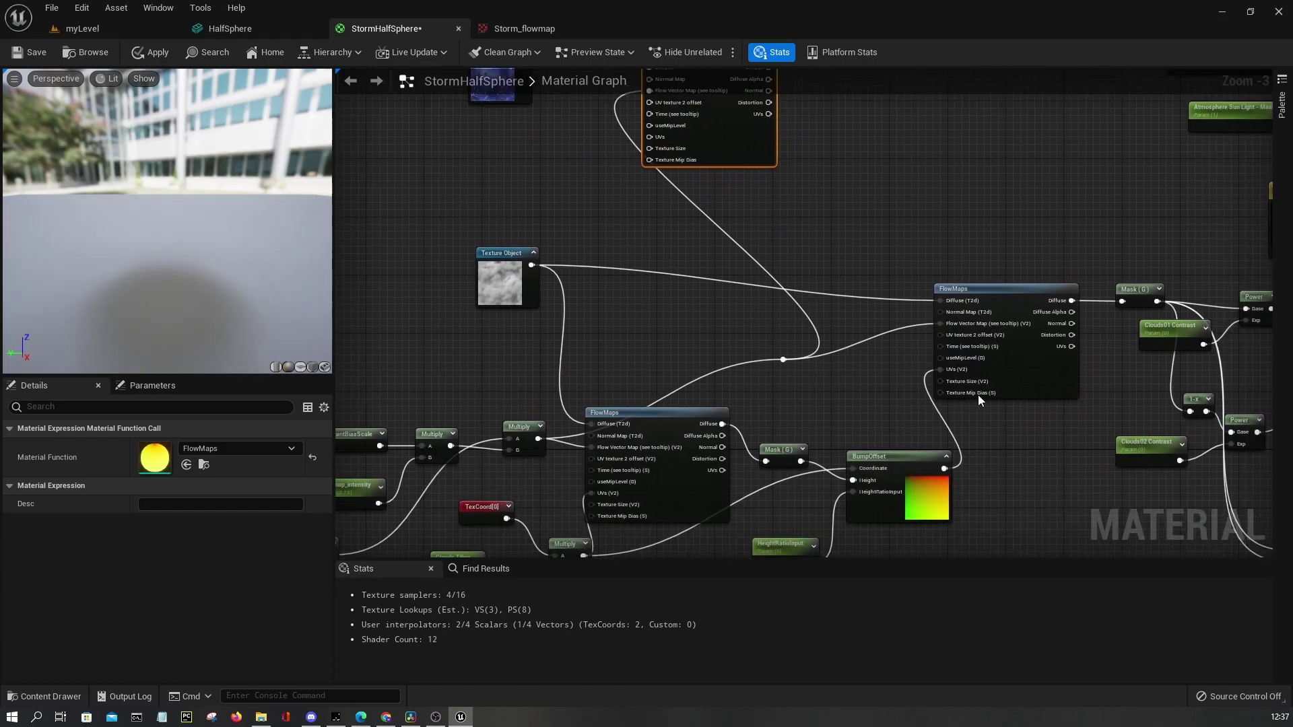
right_click_drag(783, 340, 992, 170)
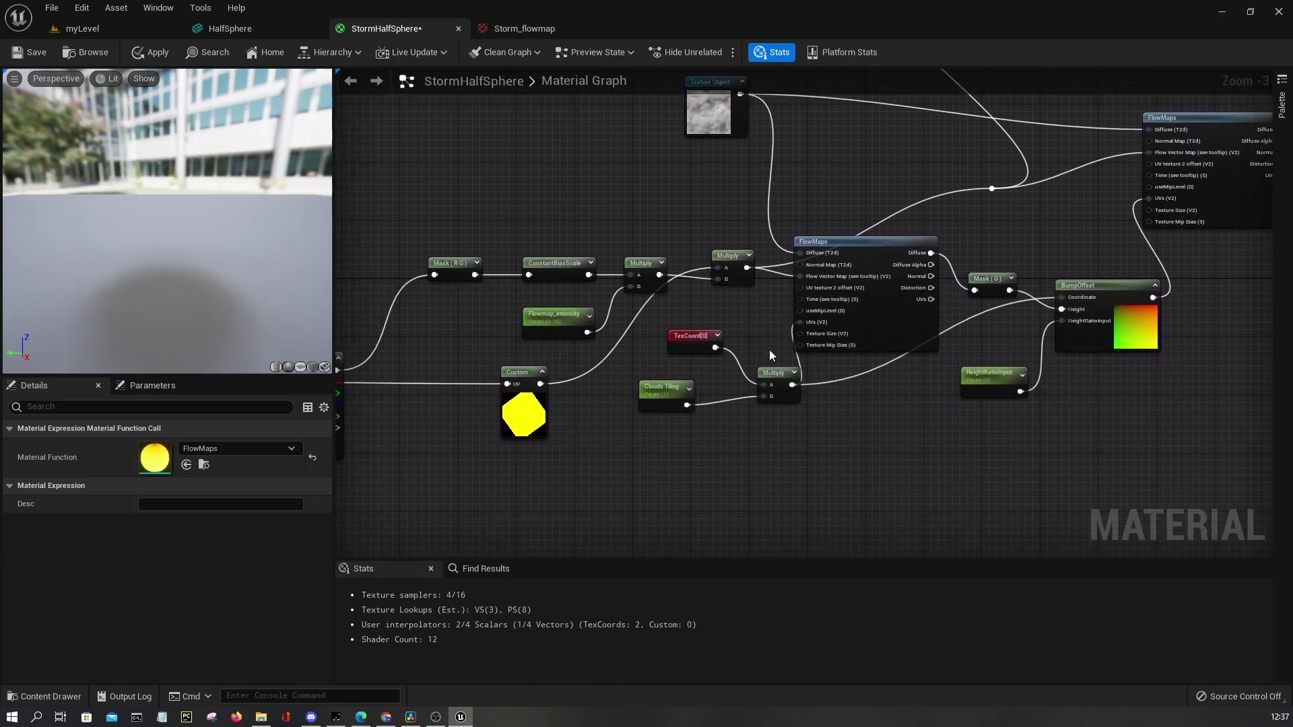
left_click_drag(756, 350, 779, 367)
right_click_drag(744, 265, 698, 555)
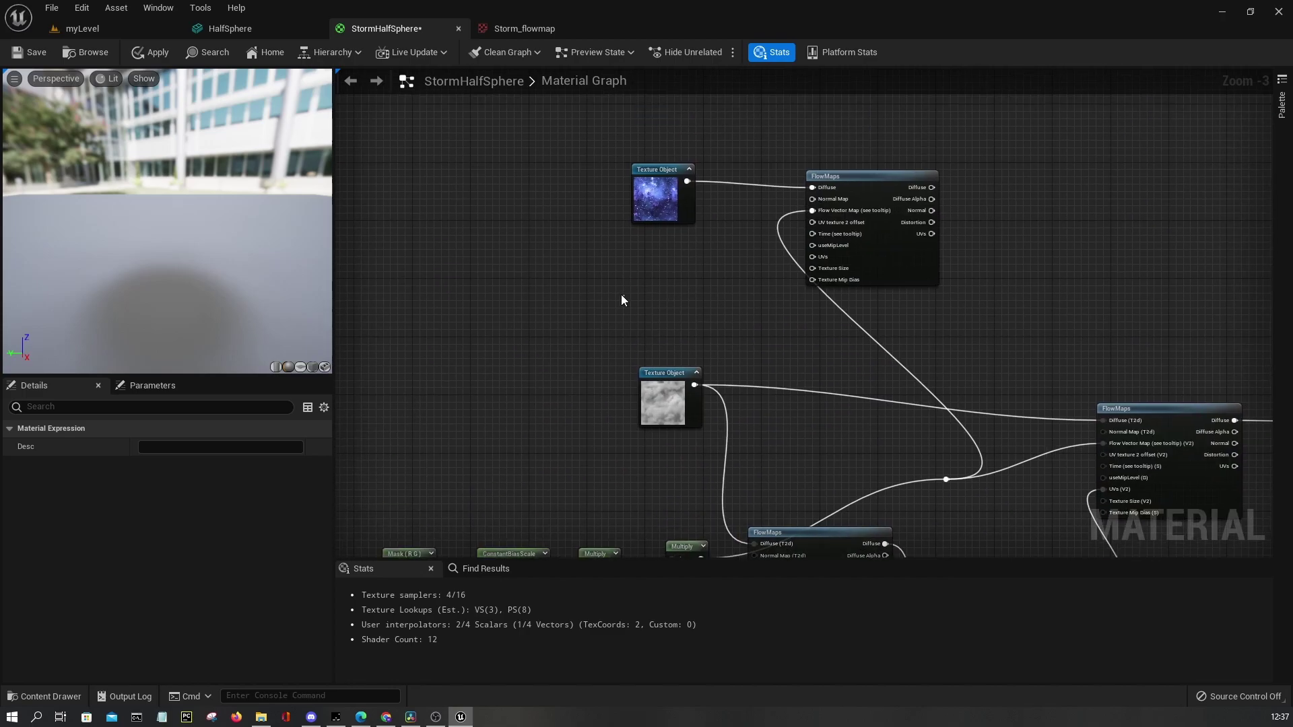
key("ctrl+v")
scroll(617, 297, "up", 3)
left_click(577, 362)
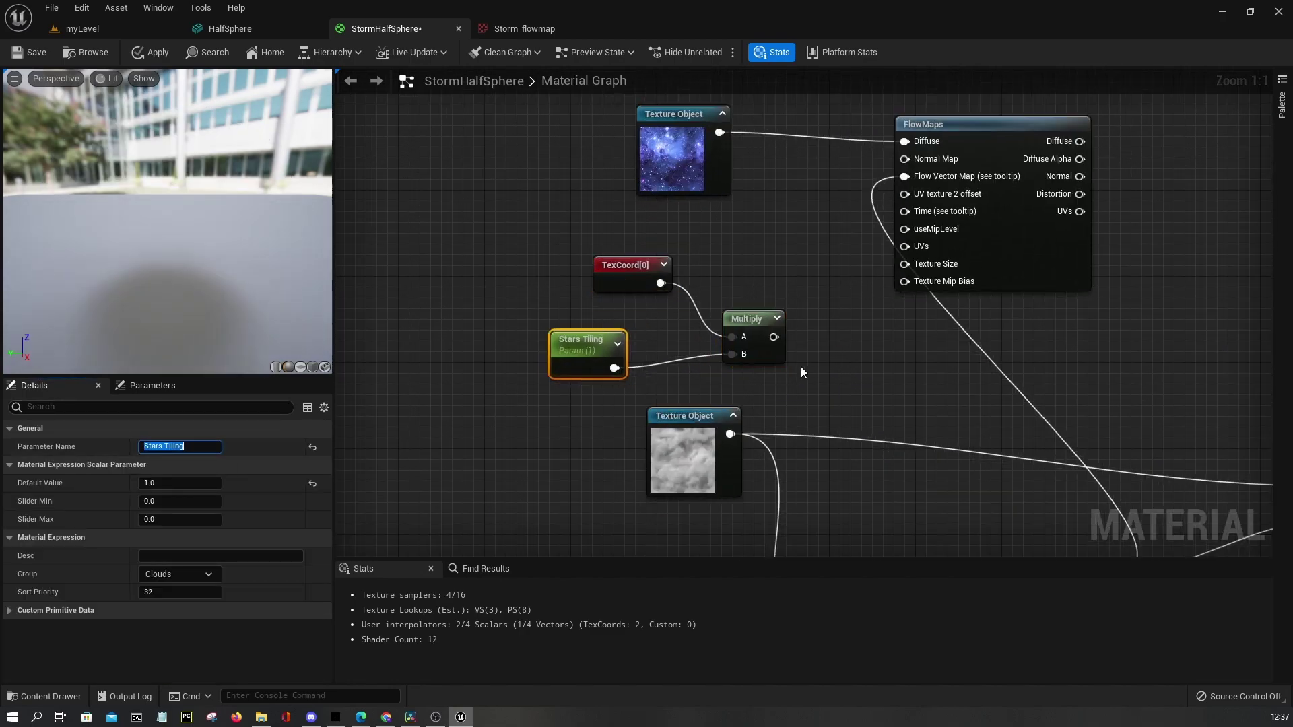
left_click_drag(903, 247, 905, 246)
Assign the Atmosphere Sun Light Intensity parameter to a new group named Atmosphere
scroll(904, 246, "down", 5)
scroll(1011, 269, "up", 2)
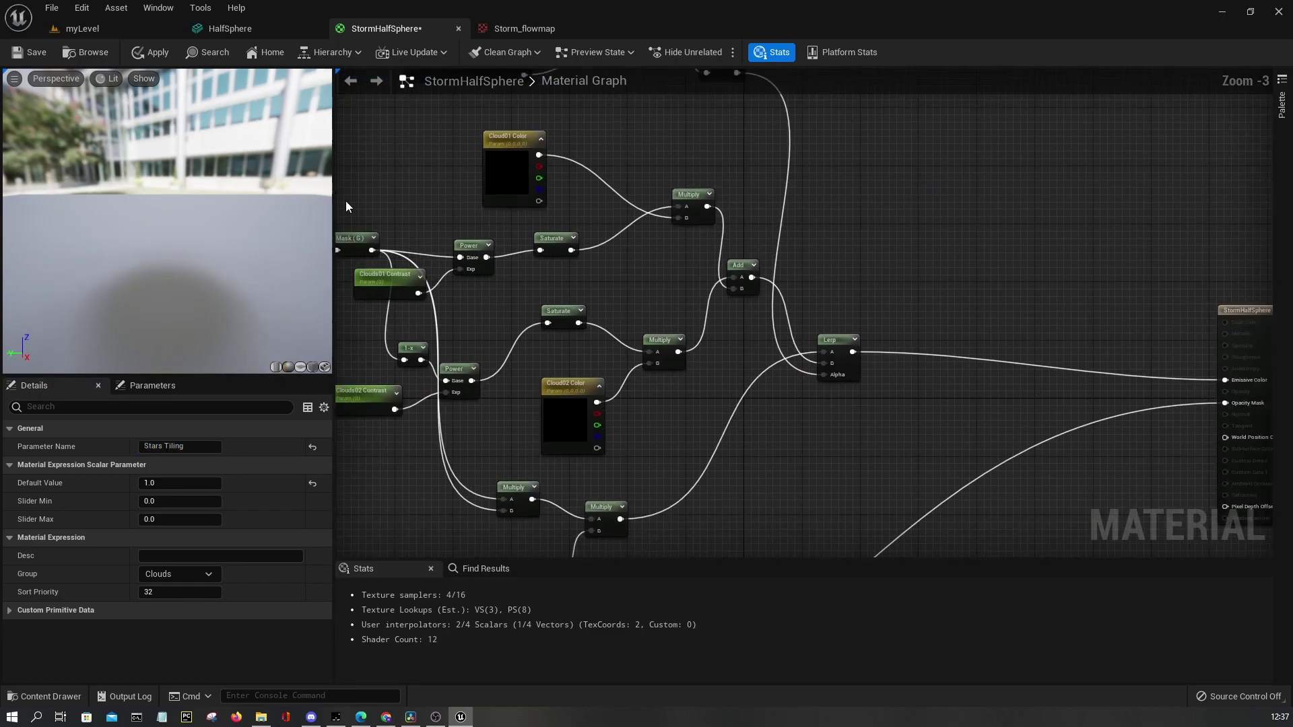
right_click_drag(577, 413, 811, 179)
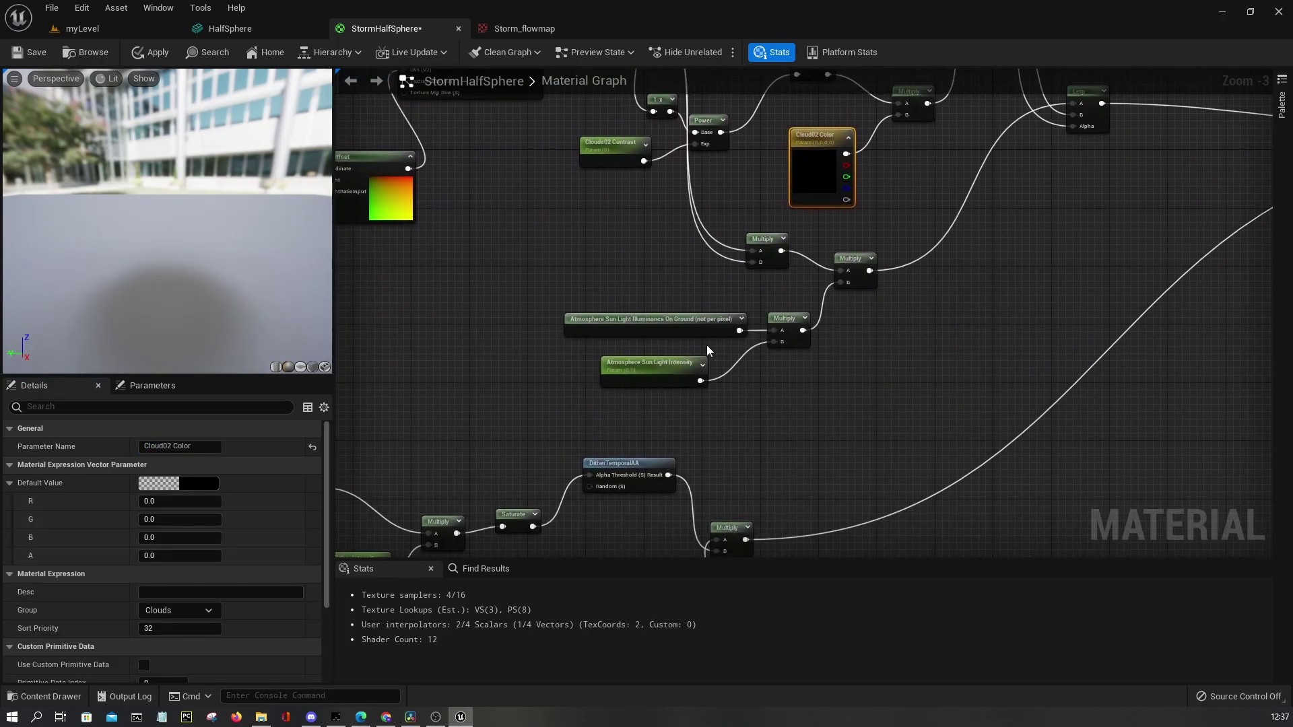
left_click(660, 360)
scroll(663, 358, "down", 2)
scroll(663, 358, "up", 2)
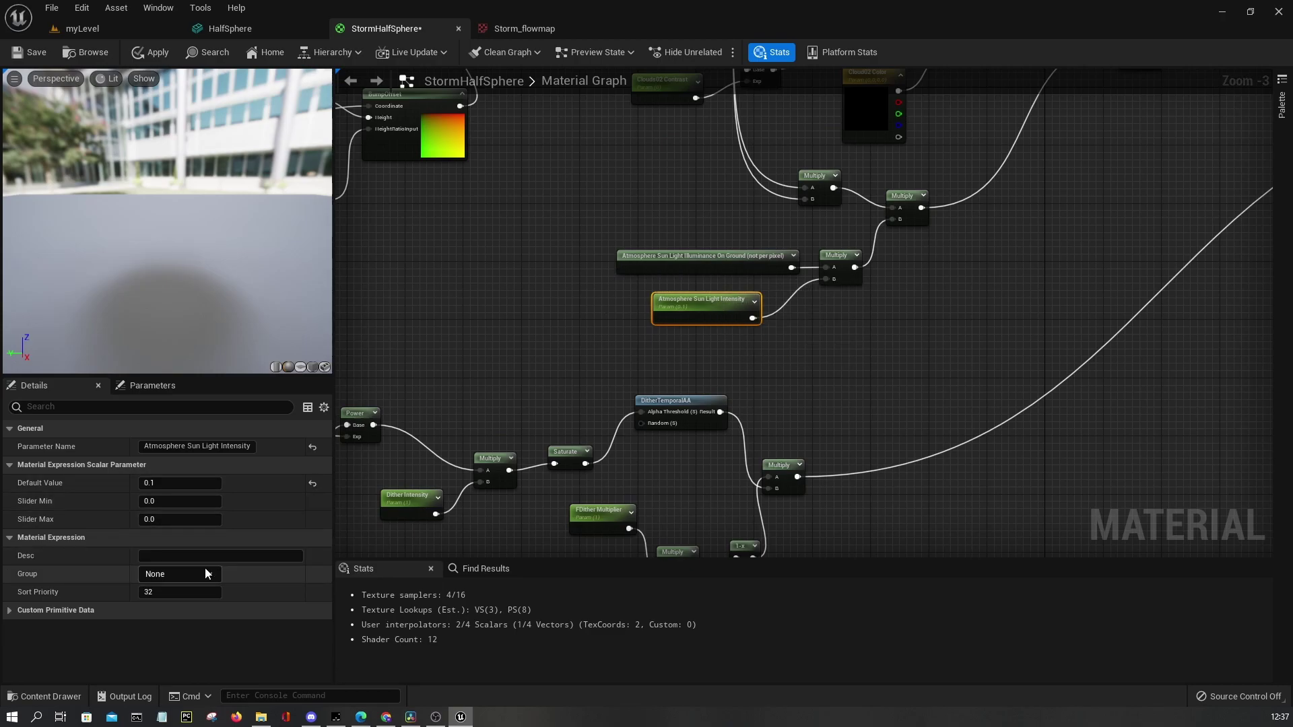
type("Atmo")
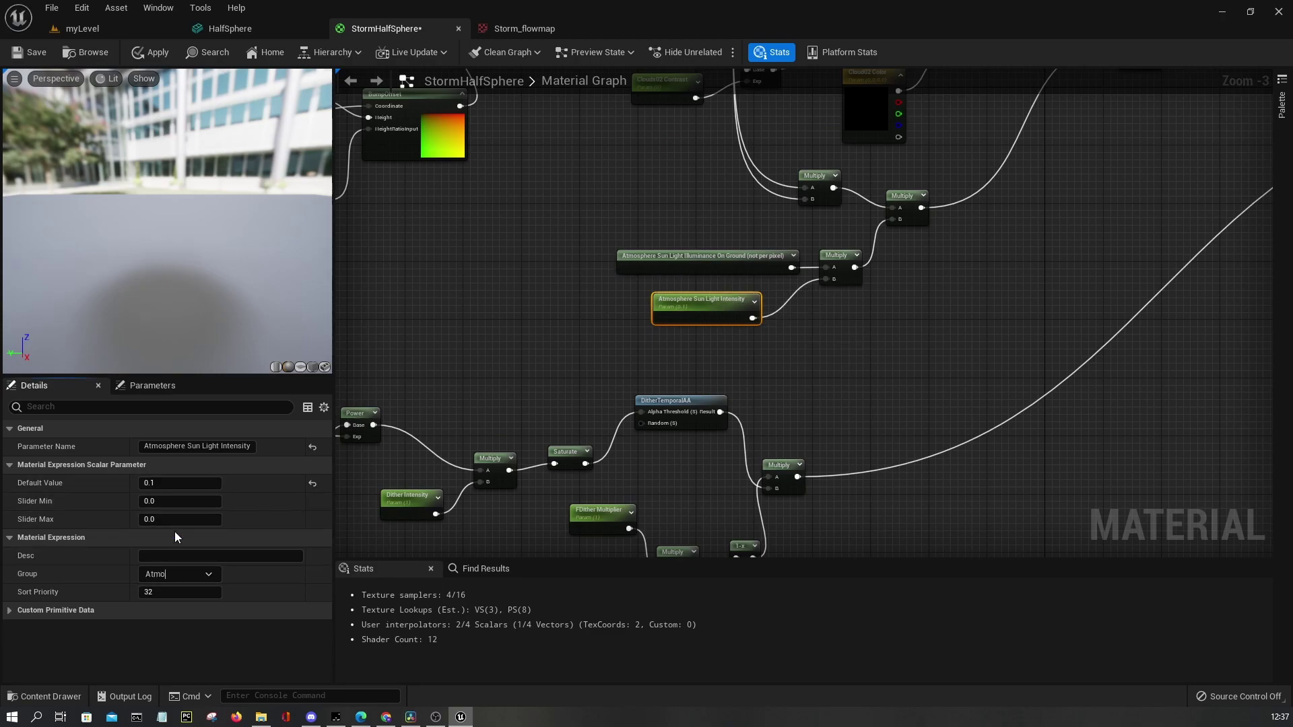
type("sphere")
key("Return")
Assign the Atmosphere Sun Light Mask Contrast and Mask Intensity parameters to the Atmosphere group
scroll(733, 413, "down", 4)
scroll(588, 516, "up", 5)
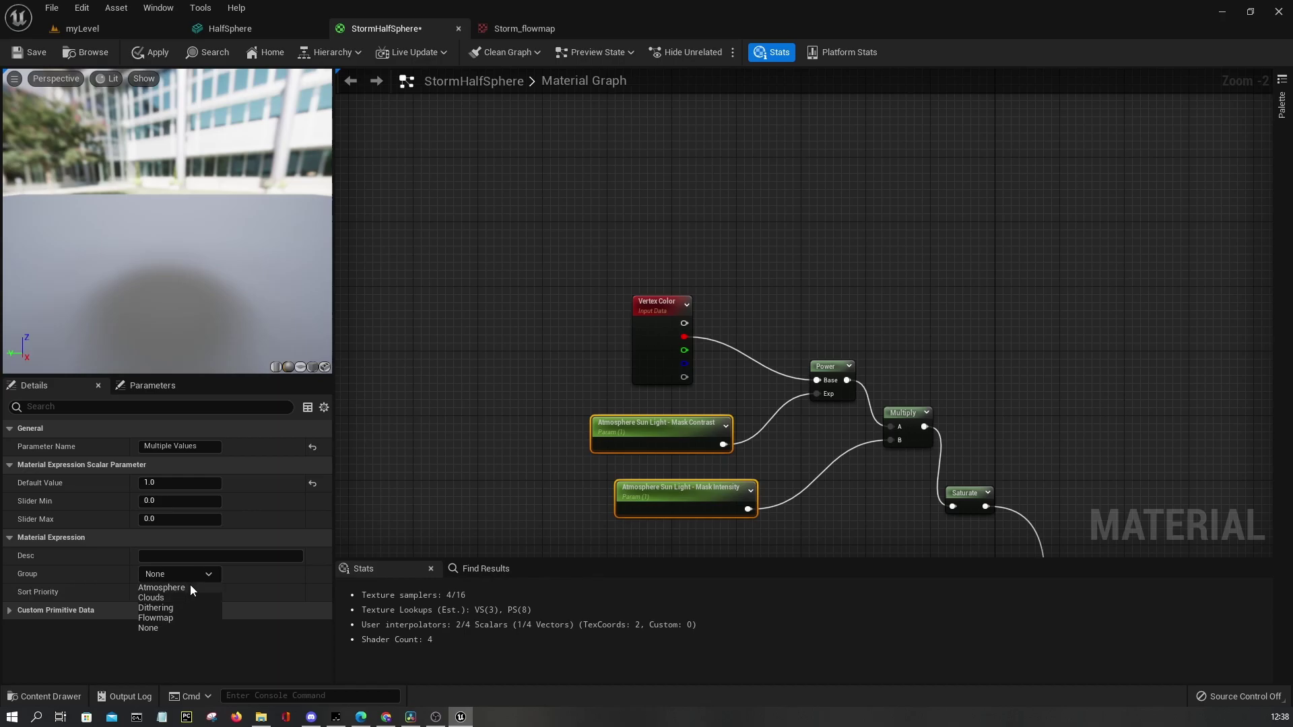
left_click(190, 585)
Check the group assignment of the Dither Intensity parameter in the dithering section of the graph
left_click(488, 418)
scroll(681, 492, "down", 2)
right_click_drag(570, 268, 564, 162)
scroll(614, 257, "up", 2)
right_click_drag(584, 365, 811, 23)
scroll(583, 365, "down", 2)
scroll(583, 365, "up", 3)
left_click(601, 357)
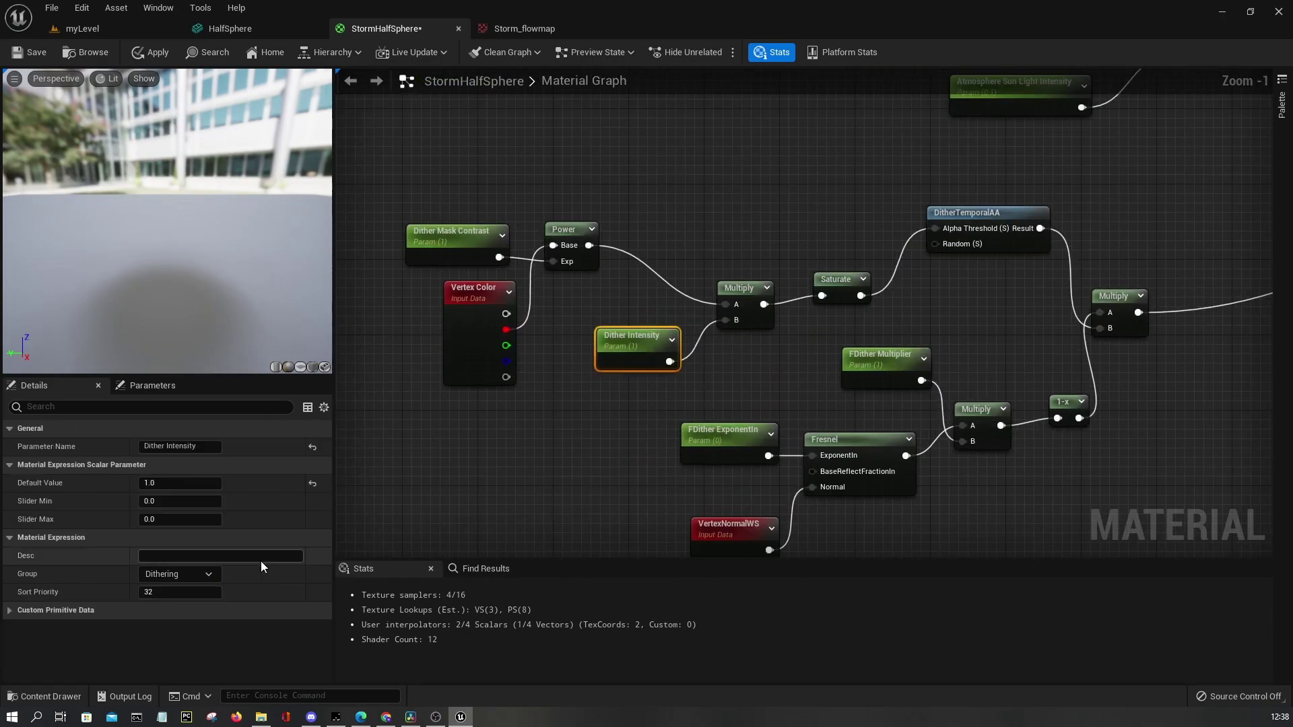
left_click(558, 499)
Survey the whole StormHalfSphere graph from the dithering section back to the star texture nodes
scroll(559, 498, "down", 1)
scroll(648, 387, "down", 2)
right_click_drag(645, 359, 679, 386)
right_click_drag(661, 312, 730, 484)
right_click_drag(696, 365, 1033, 408)
scroll(915, 413, "down", 1)
right_click_drag(914, 413, 704, 457)
scroll(854, 431, "down", 2)
right_click_drag(865, 419, 672, 372)
left_click_drag(900, 524, 702, 151)
right_click_drag(722, 257, 1012, 203)
left_click(631, 371)
left_click_drag(356, 420, 446, 374)
scroll(491, 312, "up", 2)
scroll(621, 279, "up", 2)
scroll(592, 283, "up", 2)
scroll(592, 283, "up", 2)
scroll(571, 308, "down", 3)
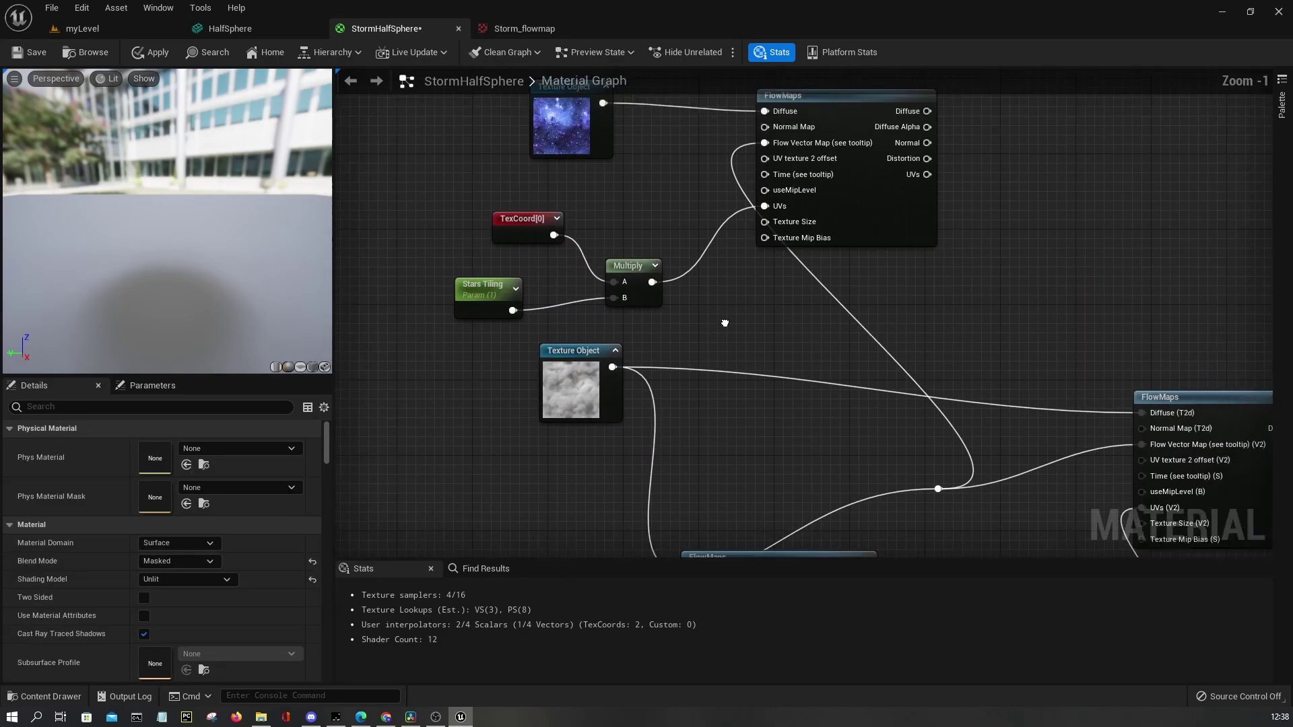
Tidy the star branch by aligning the star Texture Object, the Stars Tiling nodes and the new FlowMaps node
right_click_drag(710, 353, 757, 426)
left_click_drag(769, 287, 819, 273)
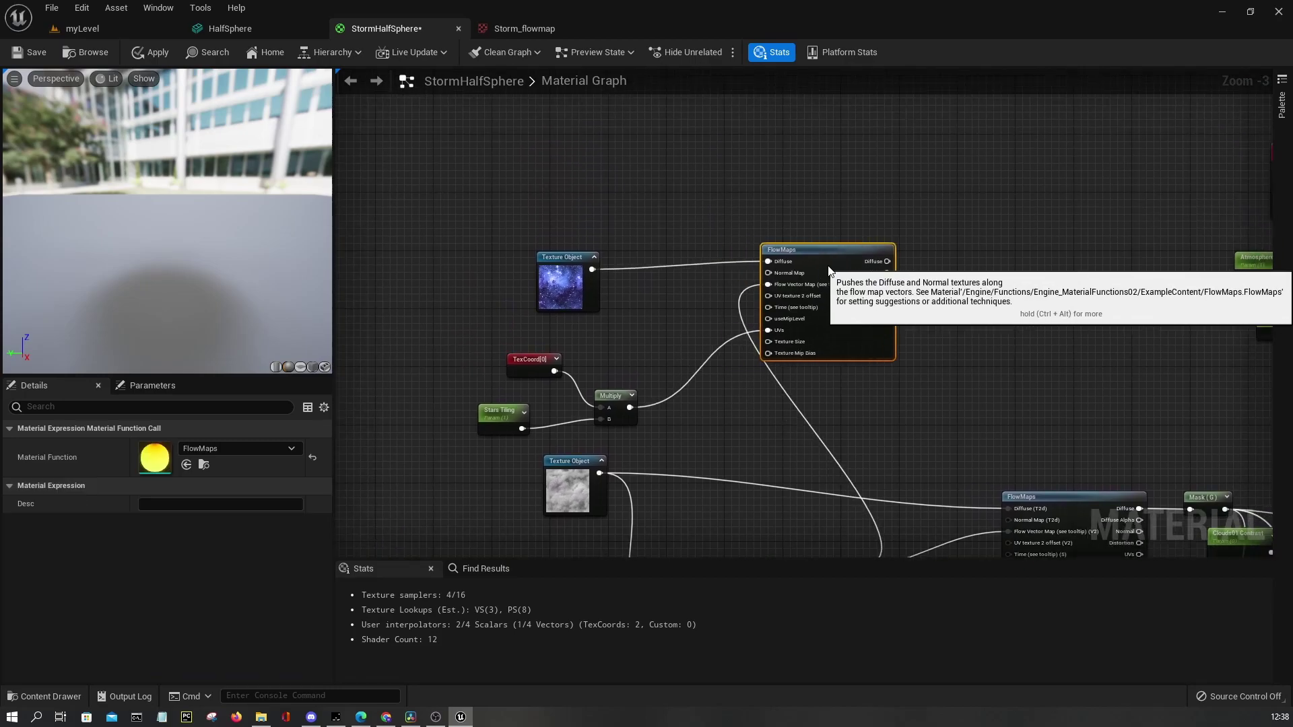
left_click_drag(604, 358, 643, 377)
right_click_drag(659, 353, 593, 353)
left_click(585, 341)
left_click_drag(518, 279, 518, 272)
right_click_drag(597, 283, 526, 269)
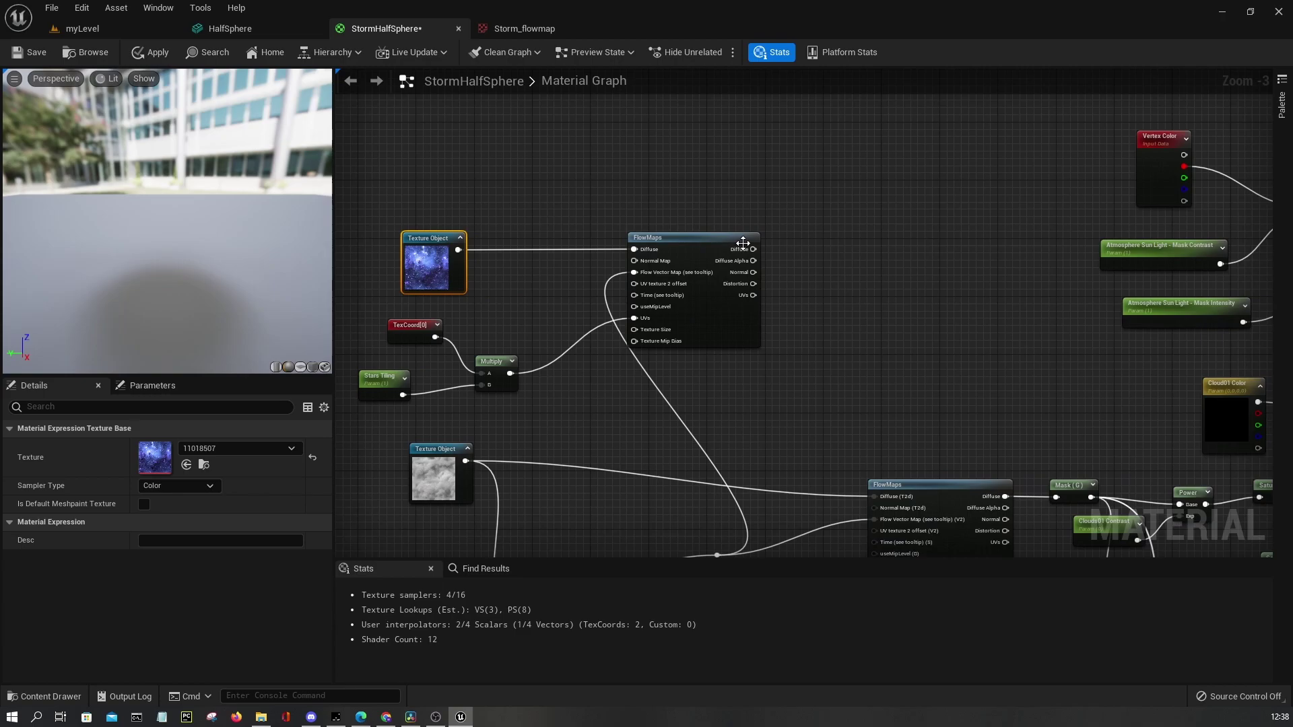
left_click_drag(713, 246, 701, 249)
Examine the space between the star FlowMaps node and the light mask nodes, then return to the level to view the storm
right_click_drag(826, 293, 534, 254)
left_click(533, 249)
scroll(552, 267, "down", 3)
right_click_drag(637, 358, 951, 434)
scroll(903, 369, "up", 3)
right_click_drag(796, 357, 649, 355)
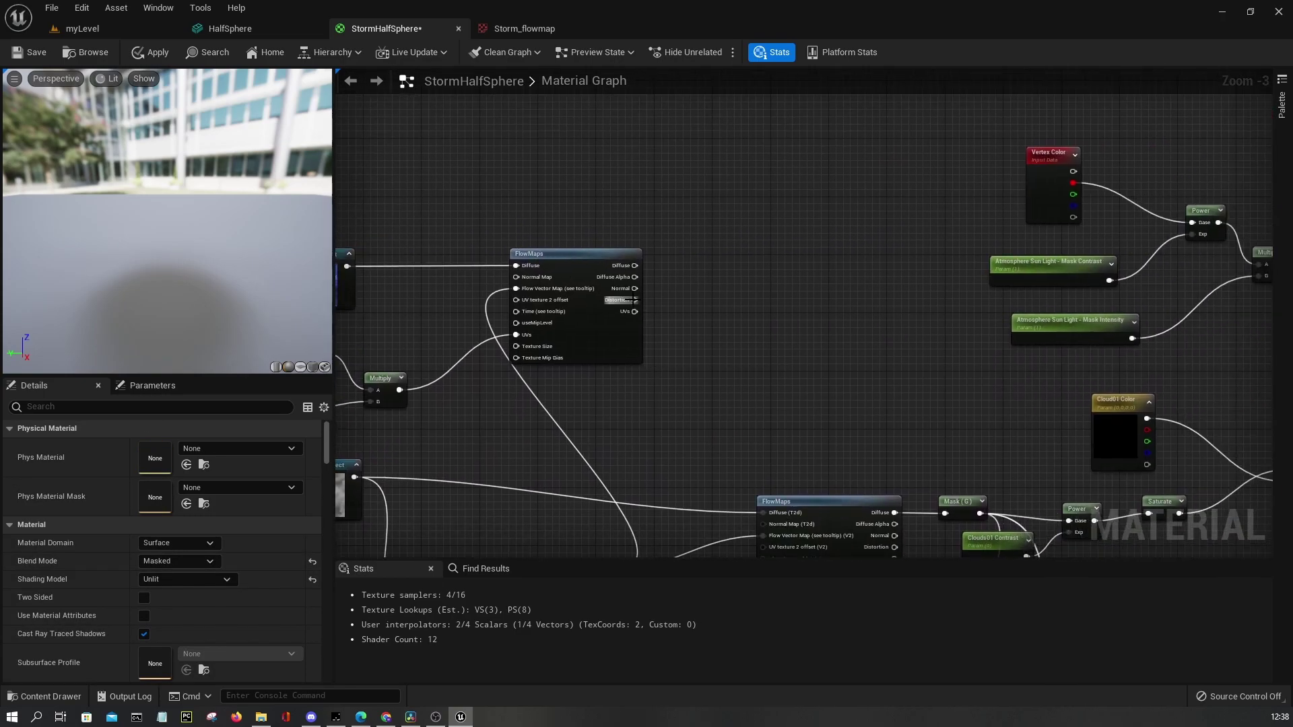
right_click_drag(633, 304, 818, 290)
scroll(822, 293, "up", 2)
scroll(822, 293, "down", 1)
left_click(130, 29)
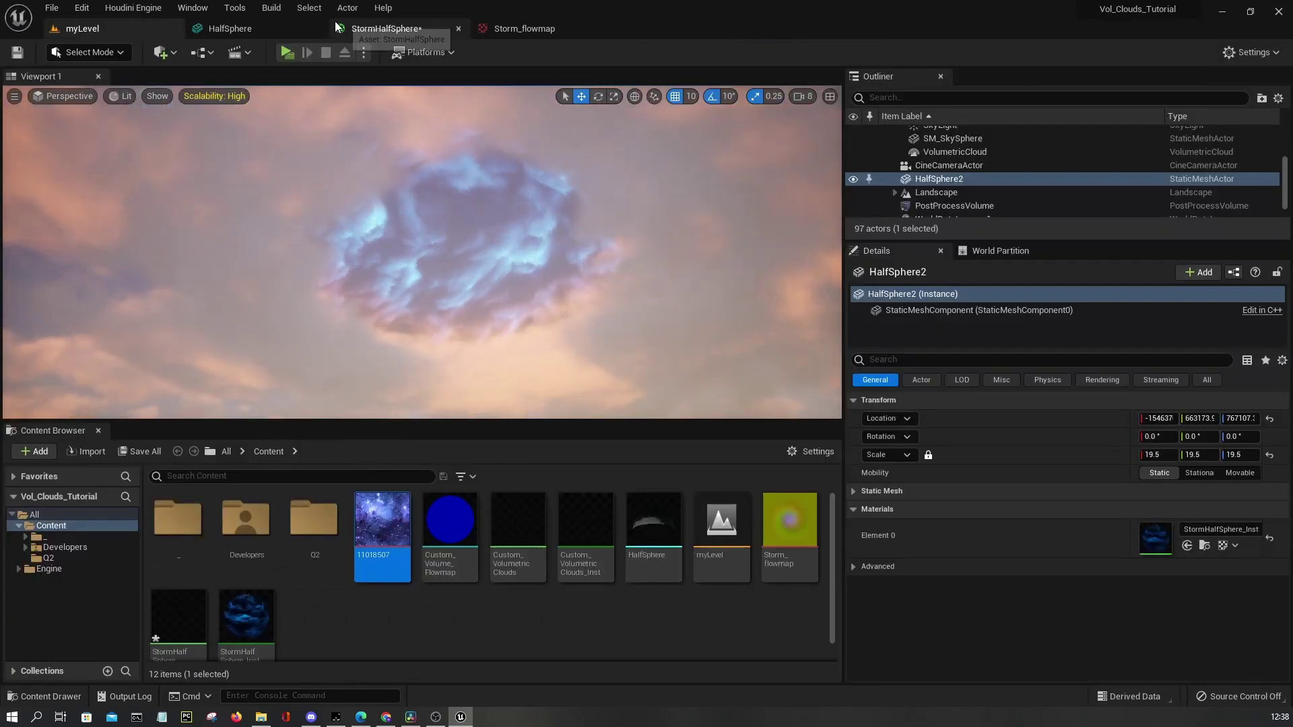
Examine the star FlowMaps node in the graph, the HalfSphere mesh's vertex colors in its editor, and the storm in the level
left_click(358, 30)
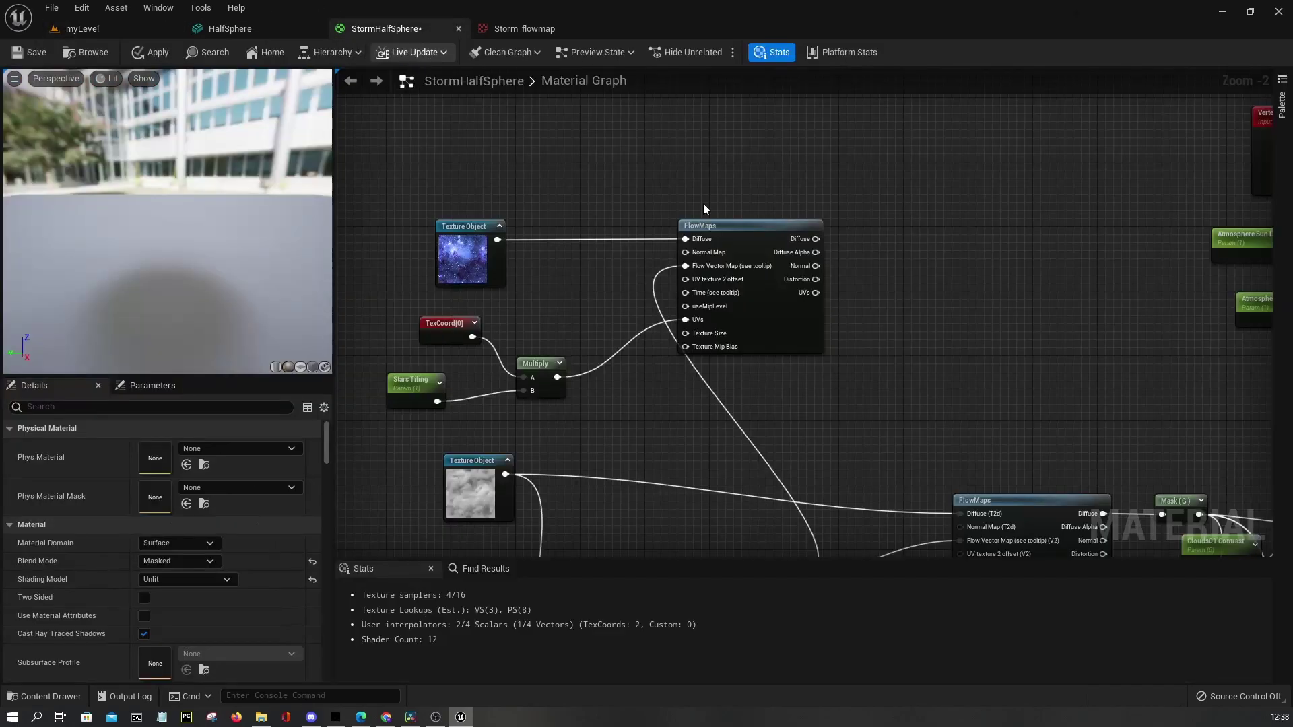
right_click_drag(864, 286, 633, 217)
scroll(693, 280, "down", 4)
scroll(678, 277, "up", 4)
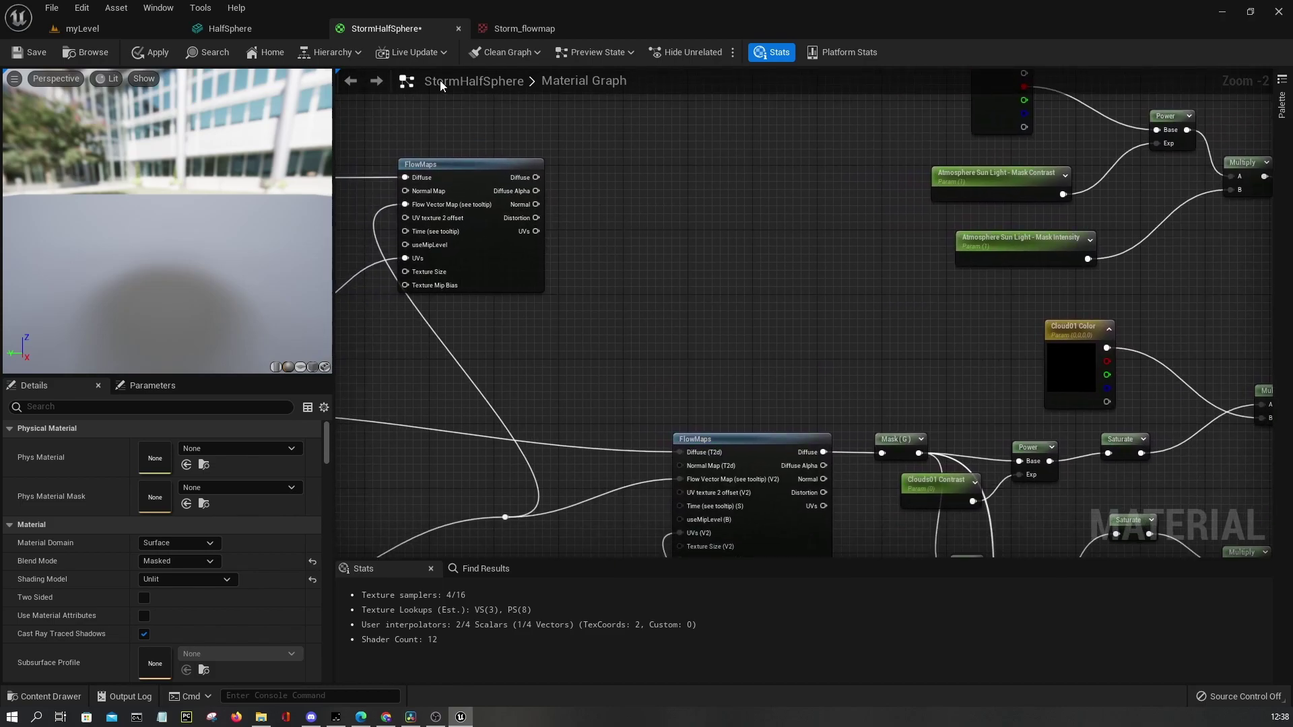
left_click(276, 30)
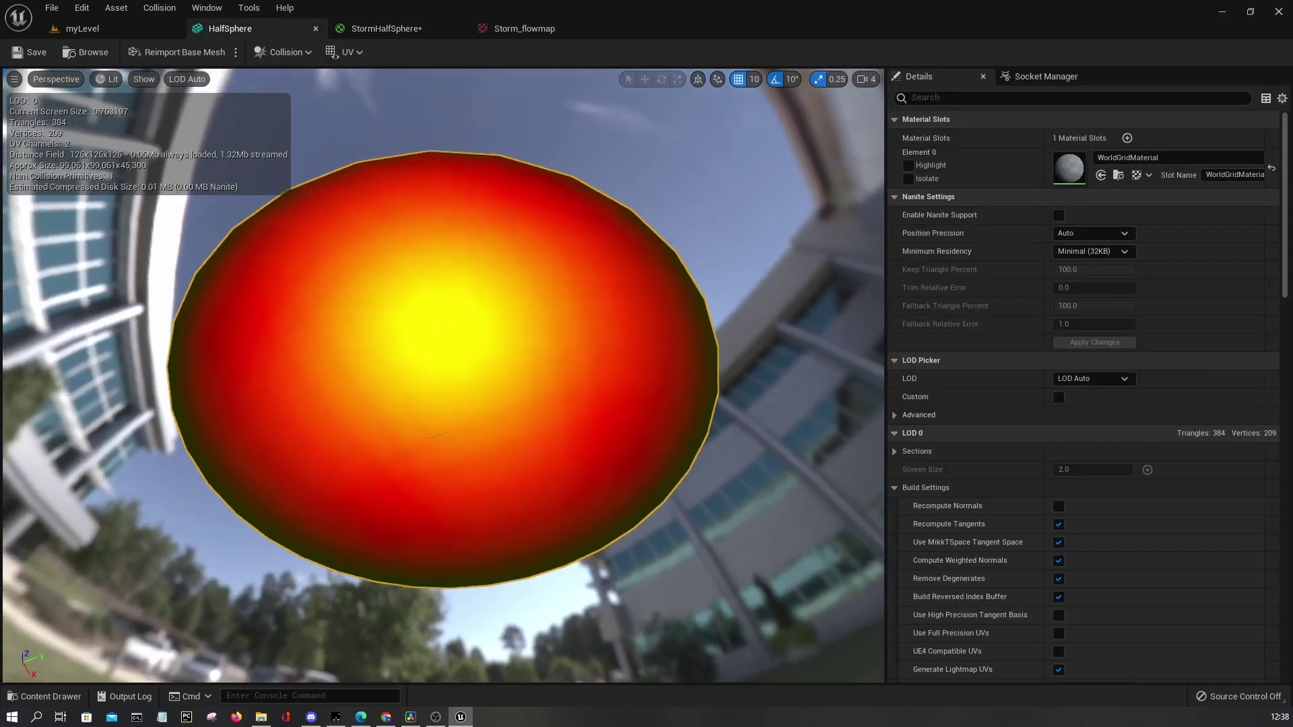
left_click_drag(284, 164, 284, 111)
left_click(133, 34)
left_click(233, 33)
left_click_drag(446, 346, 376, 329)
left_click_drag(463, 294, 450, 228)
left_click_drag(436, 325, 438, 387)
left_click(135, 30)
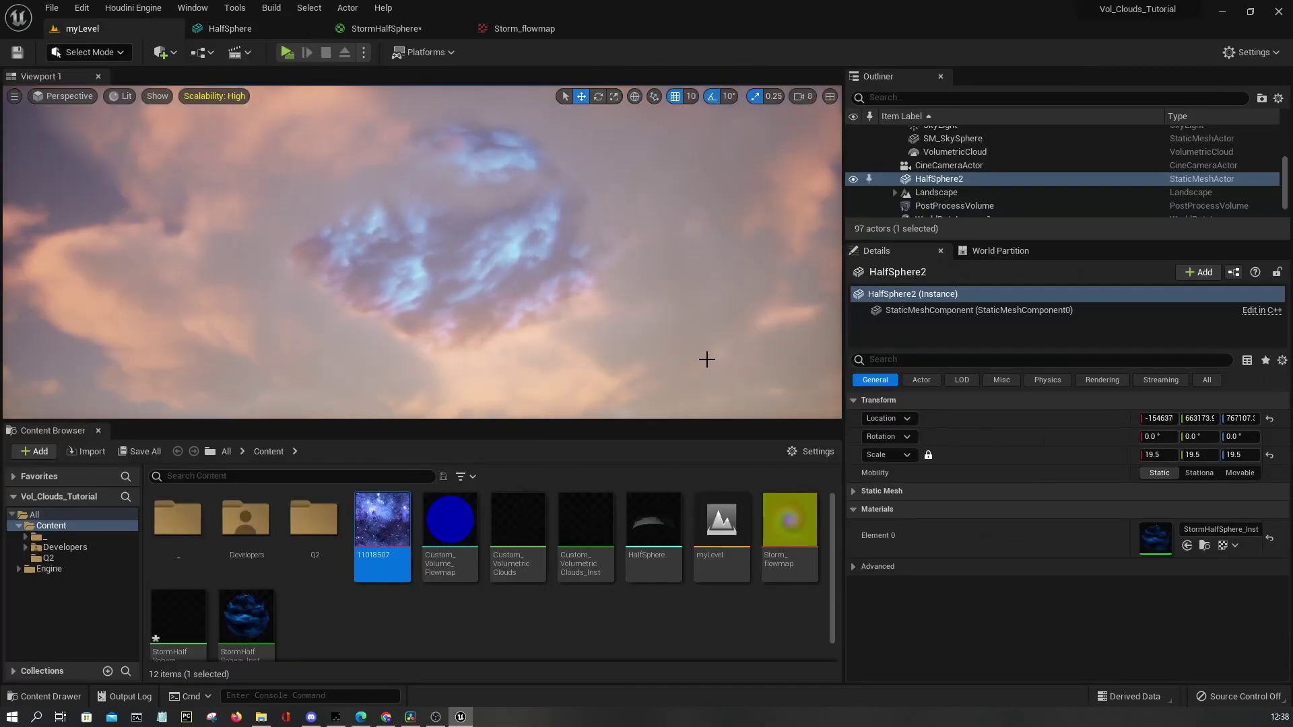
Examine how the flow vectors run from the flowmap intensity nodes to the cloud and star FlowMaps nodes in the StormHalfSphere graph
left_click(386, 28)
scroll(520, 245, "down", 3)
right_click_drag(664, 309, 801, 193)
scroll(592, 251, "up", 2)
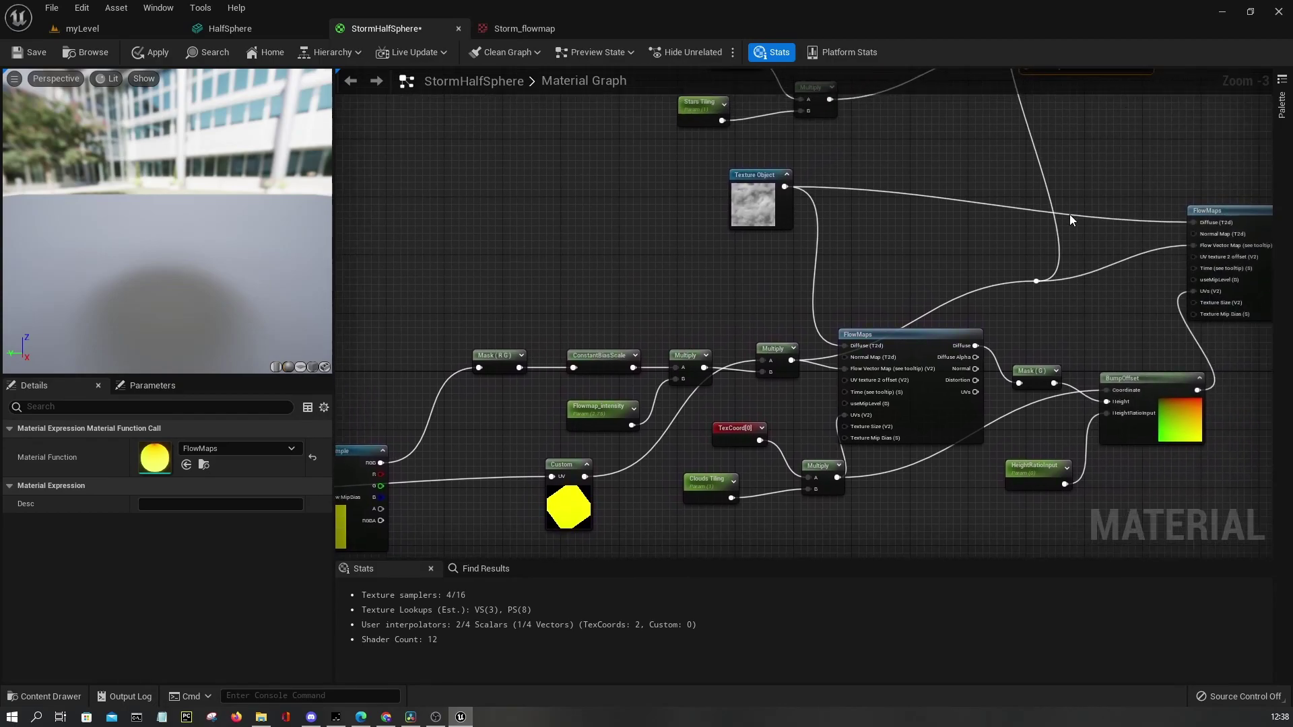
right_click_drag(688, 430, 459, 538)
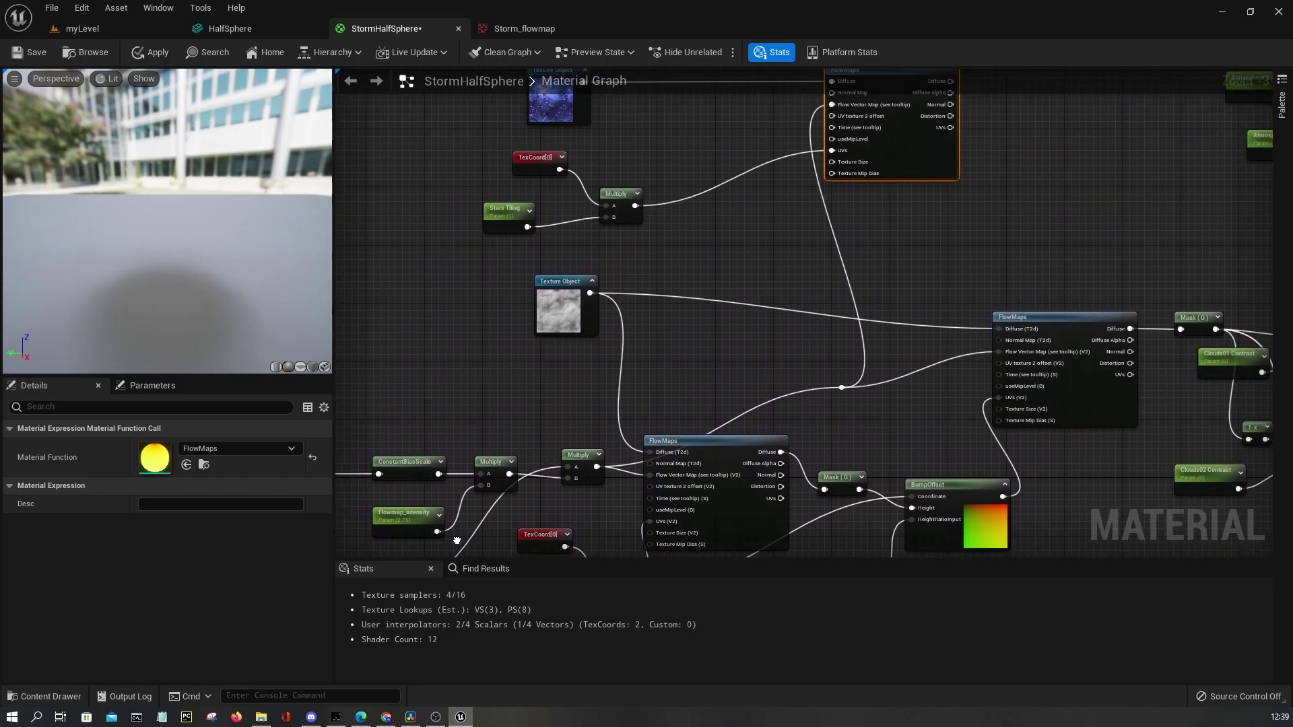
right_click_drag(733, 281, 585, 529)
scroll(690, 444, "up", 3)
right_click_drag(655, 479, 735, 244)
scroll(727, 269, "down", 3)
right_click_drag(710, 326, 942, 188)
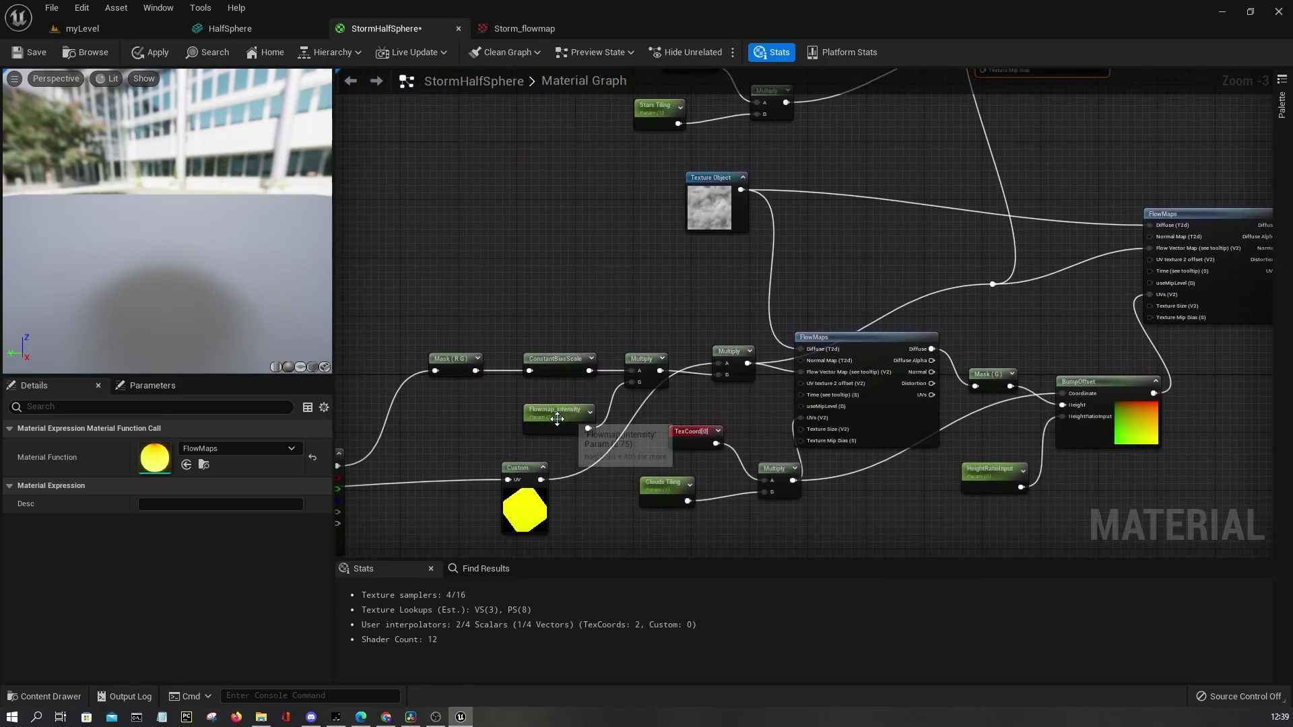
Tidy the flowmap section by repositioning the Flowmap_intensity parameter and the Multiply node it feeds
left_click_drag(560, 416, 547, 417)
left_click_drag(647, 363, 643, 342)
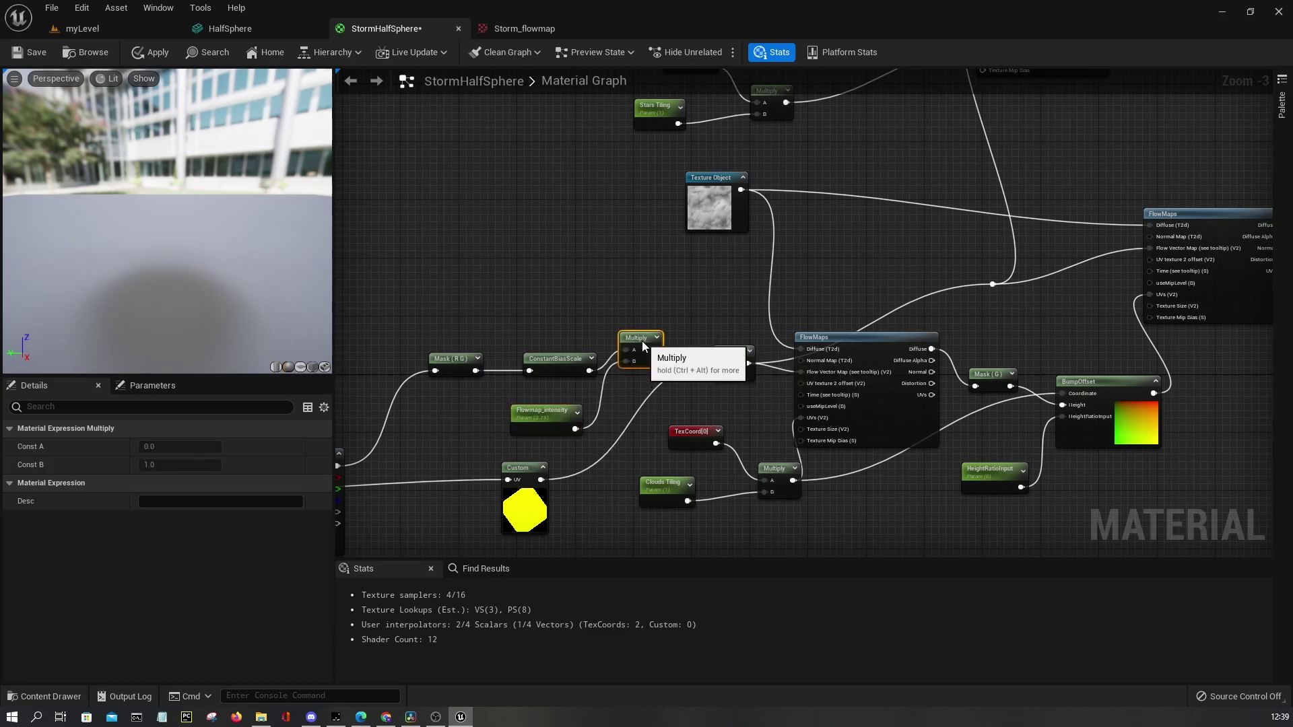
left_click(710, 257)
right_click(710, 256)
left_click(644, 233)
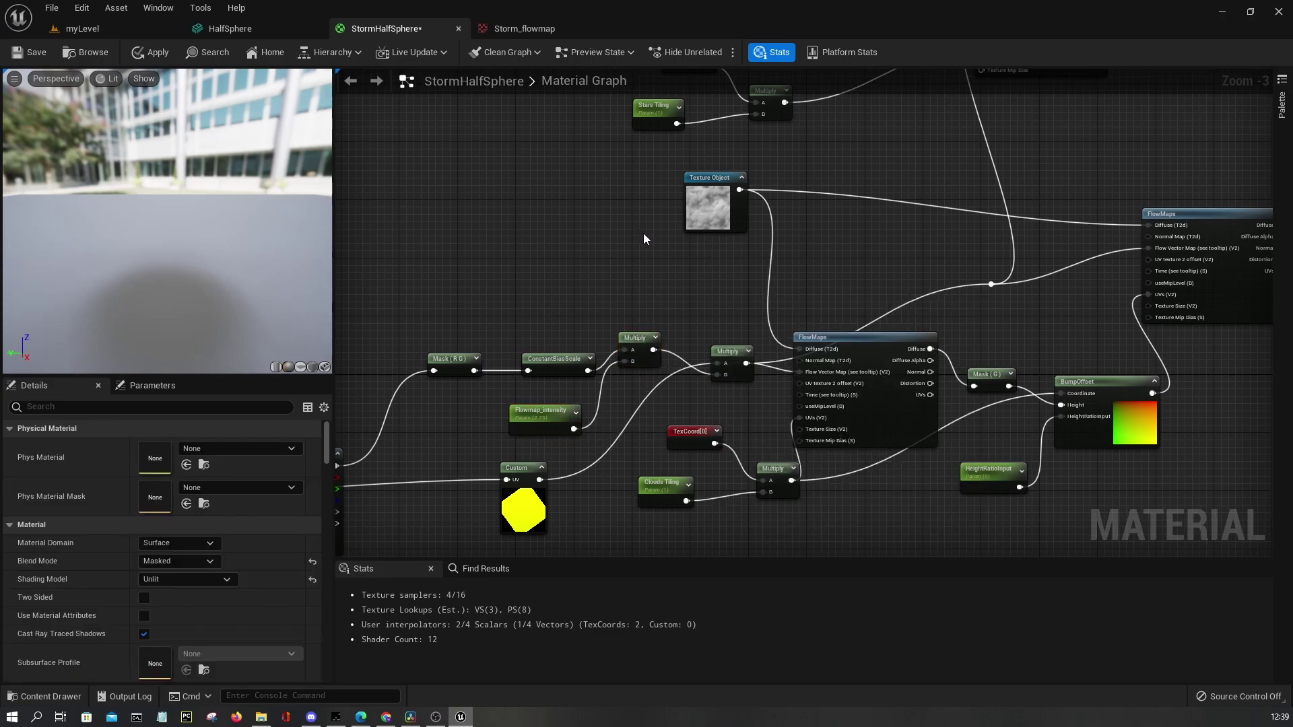
Reroute the flow vector wire from the star FlowMaps node into input A of a new Multiply node beside it
right_click_drag(644, 233, 581, 414)
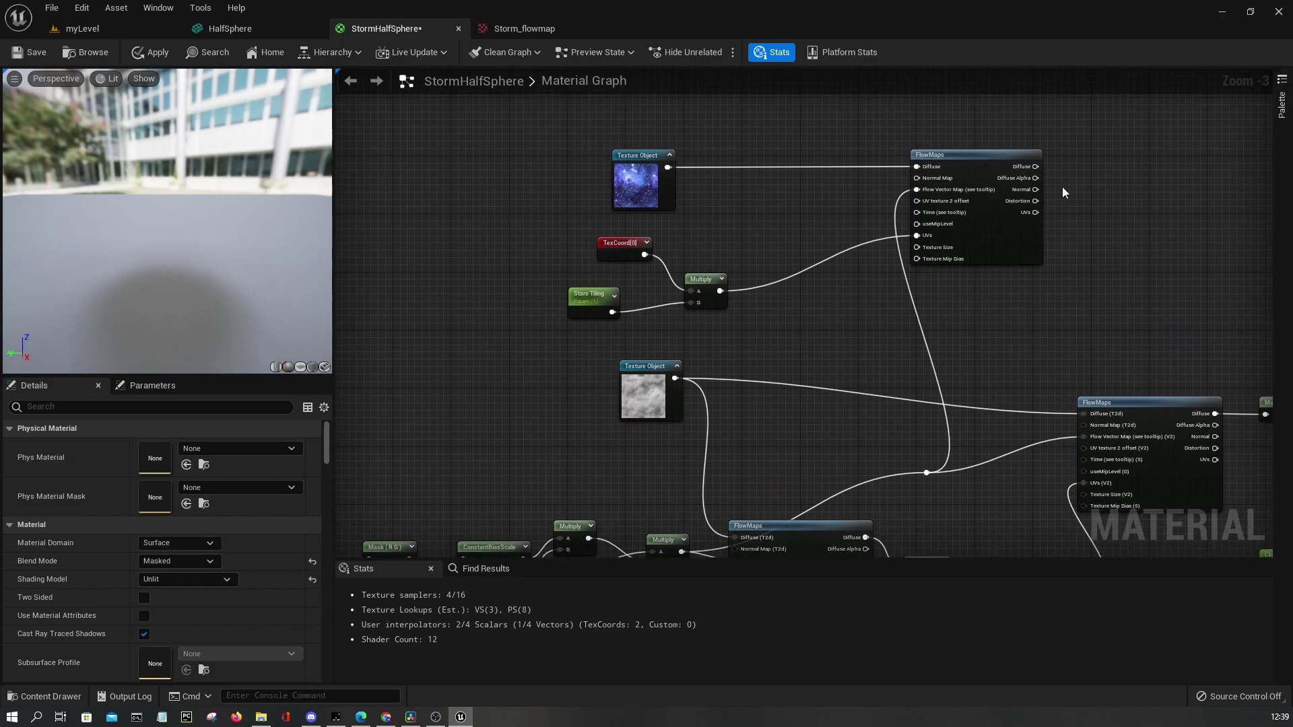
scroll(1082, 182, "up", 1)
left_click_drag(929, 192, 815, 195)
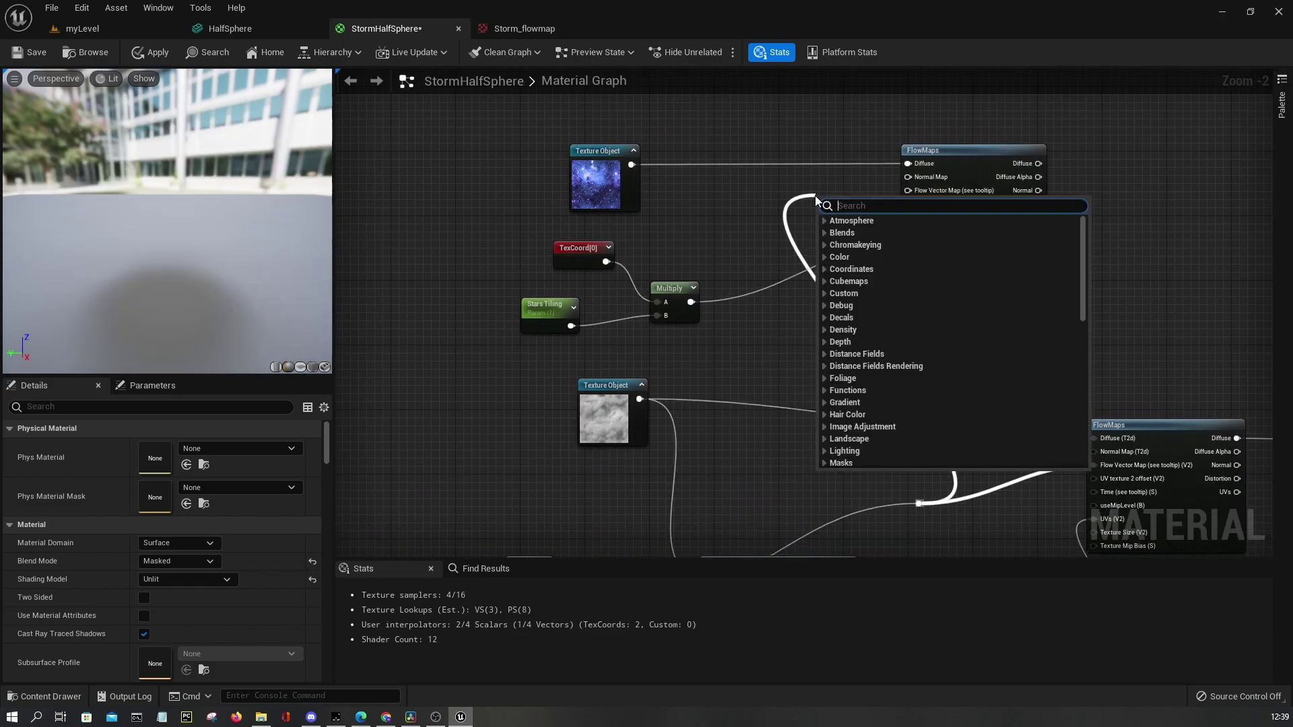
type("mul")
key("Return")
scroll(815, 195, "up", 2)
right_click_drag(856, 200, 684, 252)
scroll(681, 322, "down", 1)
right_click_drag(682, 328, 830, 315)
scroll(829, 315, "up", 1)
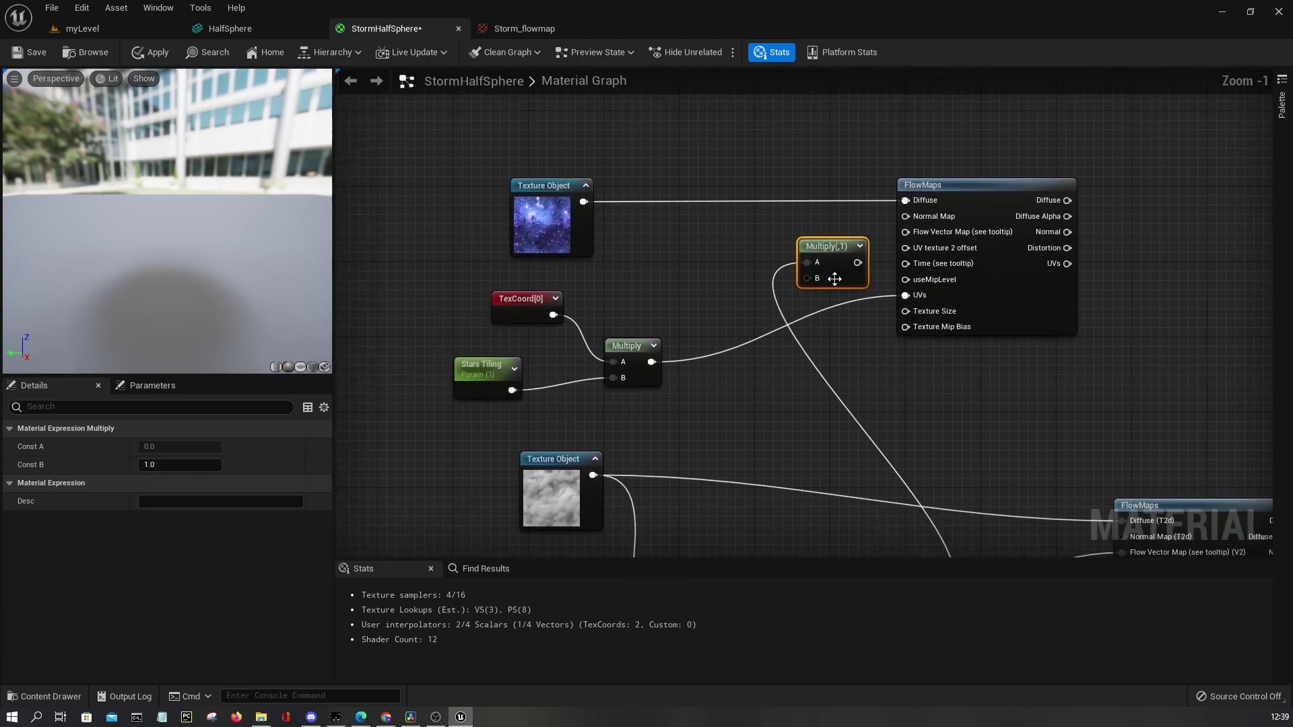
Promote input B of the new Multiply to a parameter named Stars Flow_Intensity with a default value of 1
right_click(808, 279)
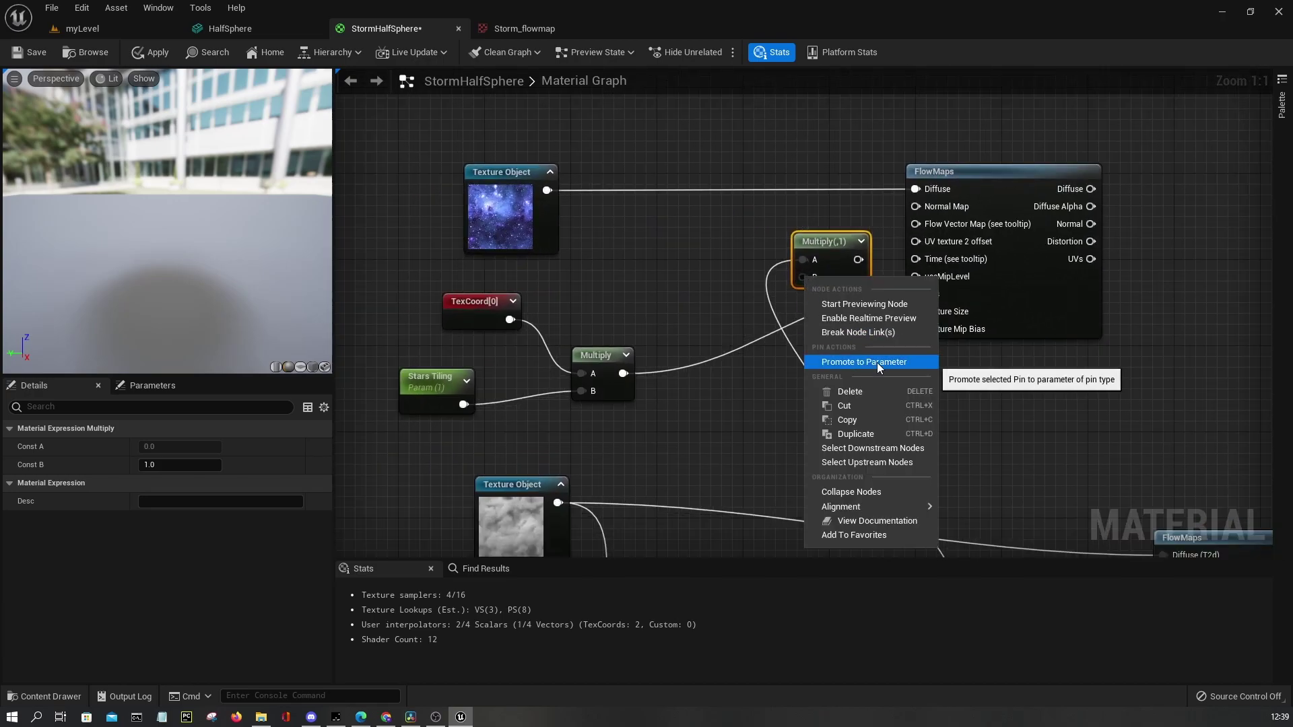
left_click(877, 362)
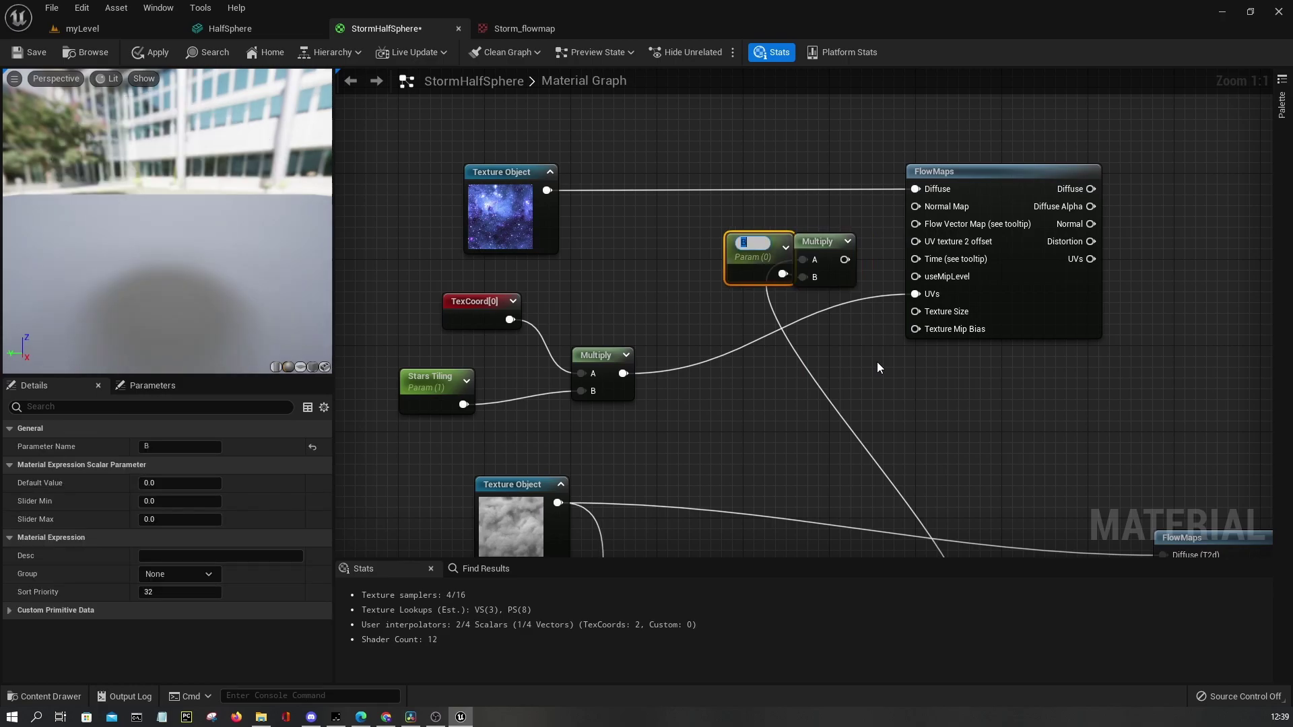
type("Stars Flow_Intensity")
key("Return")
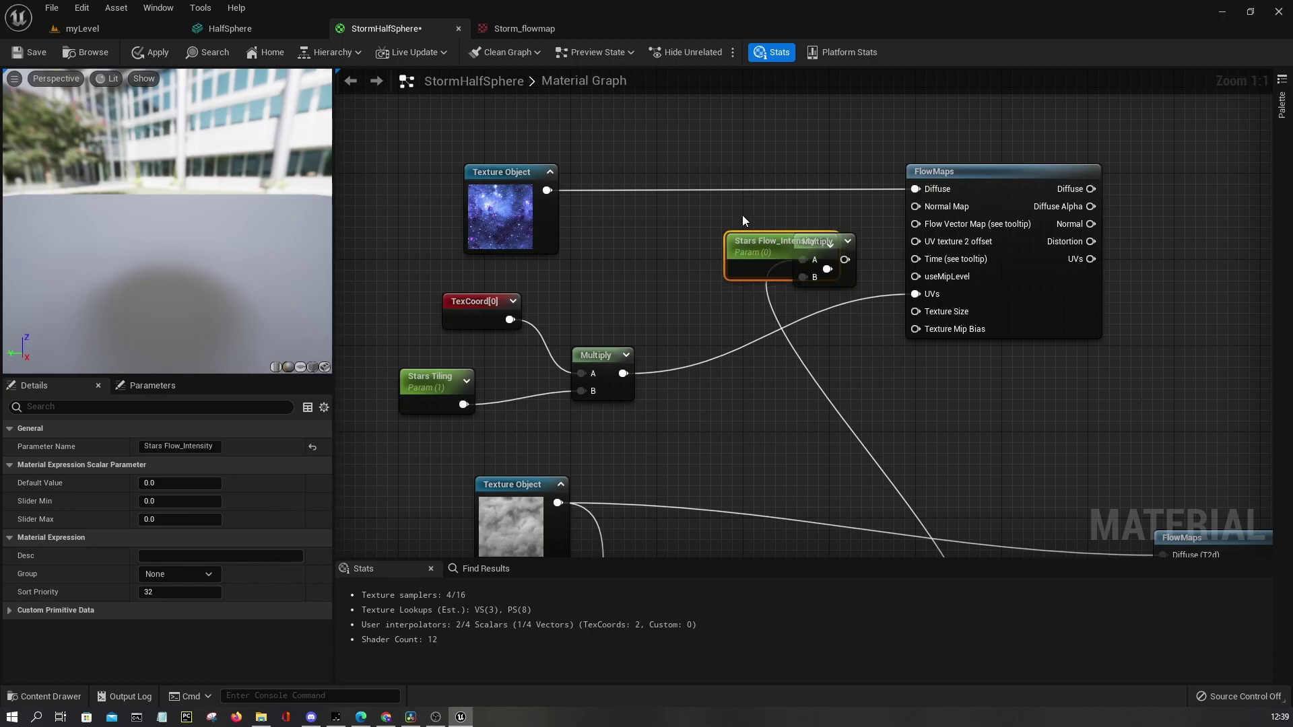
left_click_drag(761, 244, 650, 293)
type("1")
key("Return")
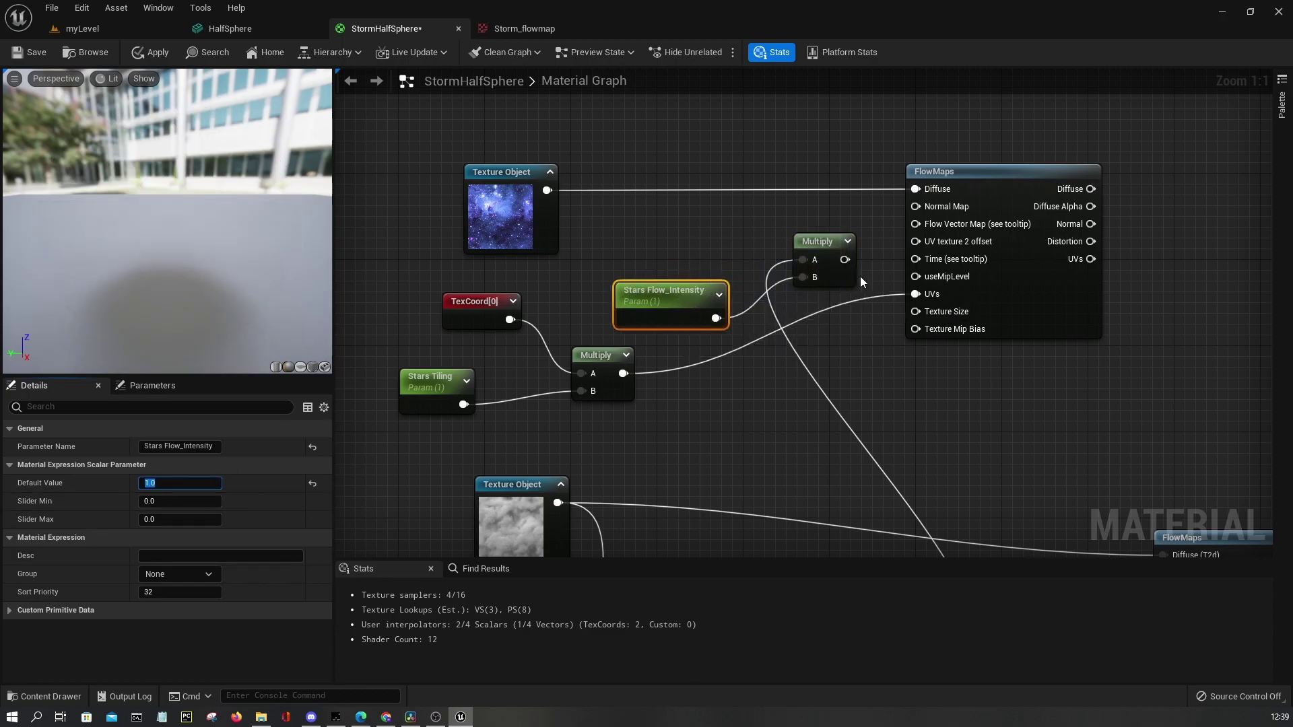
Connect the Stars Flow_Intensity Multiply to the star FlowMaps node's Flow Vector Map input and tidy the parameter's position
left_click_drag(843, 260, 917, 224)
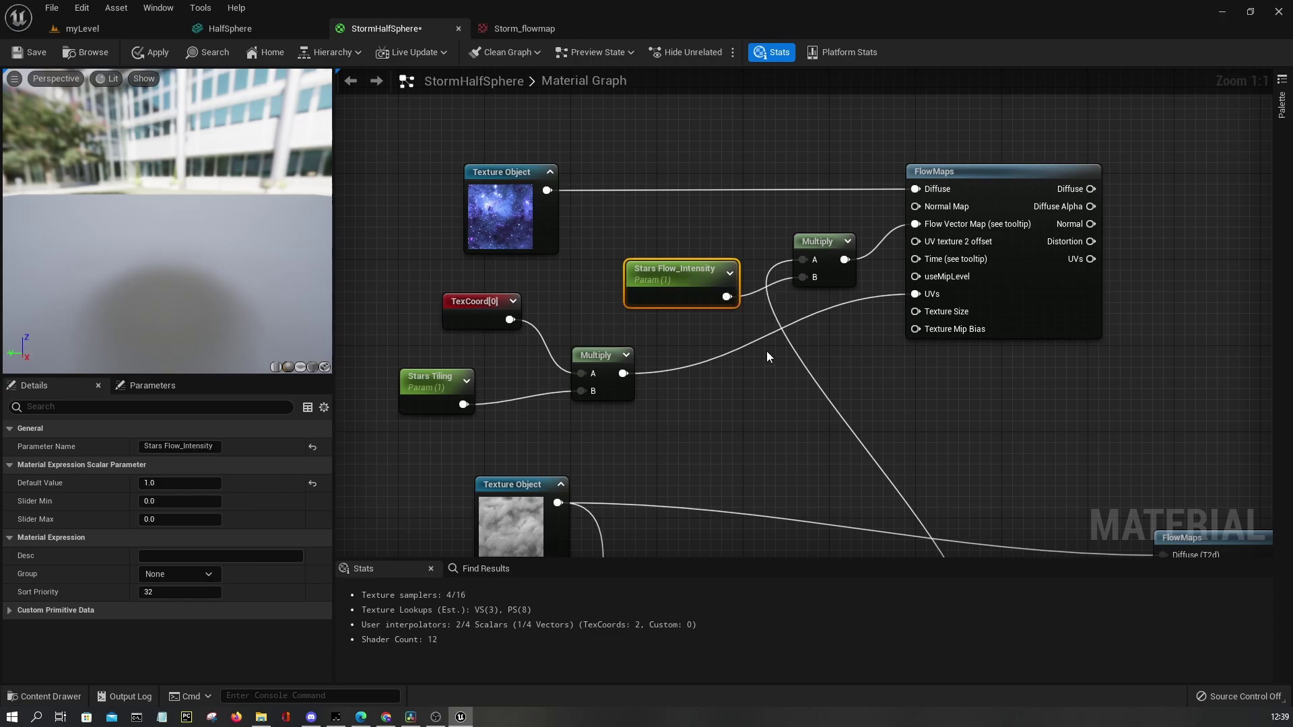
left_click(767, 397)
scroll(774, 446, "down", 1)
right_click_drag(775, 446, 741, 357)
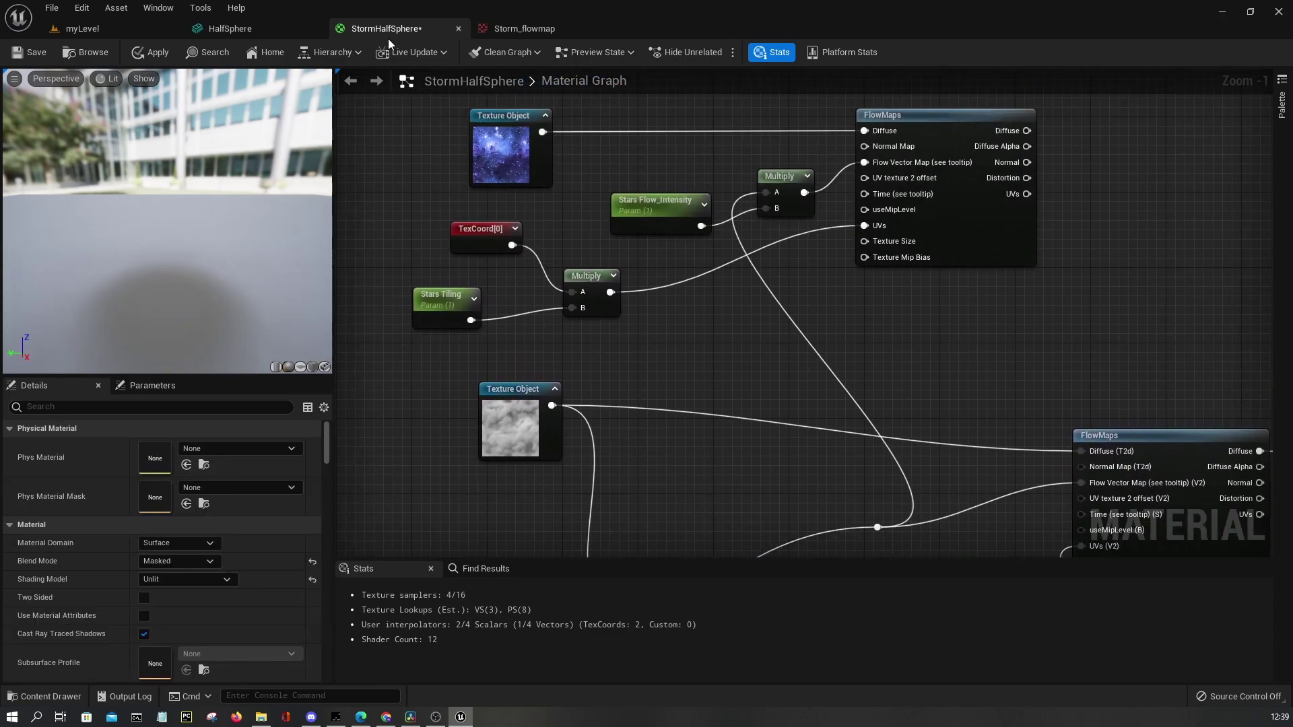
Compare the settings of the Stars Flow_Intensity and Flowmap_intensity parameters and review the surrounding star branch
left_click(659, 216)
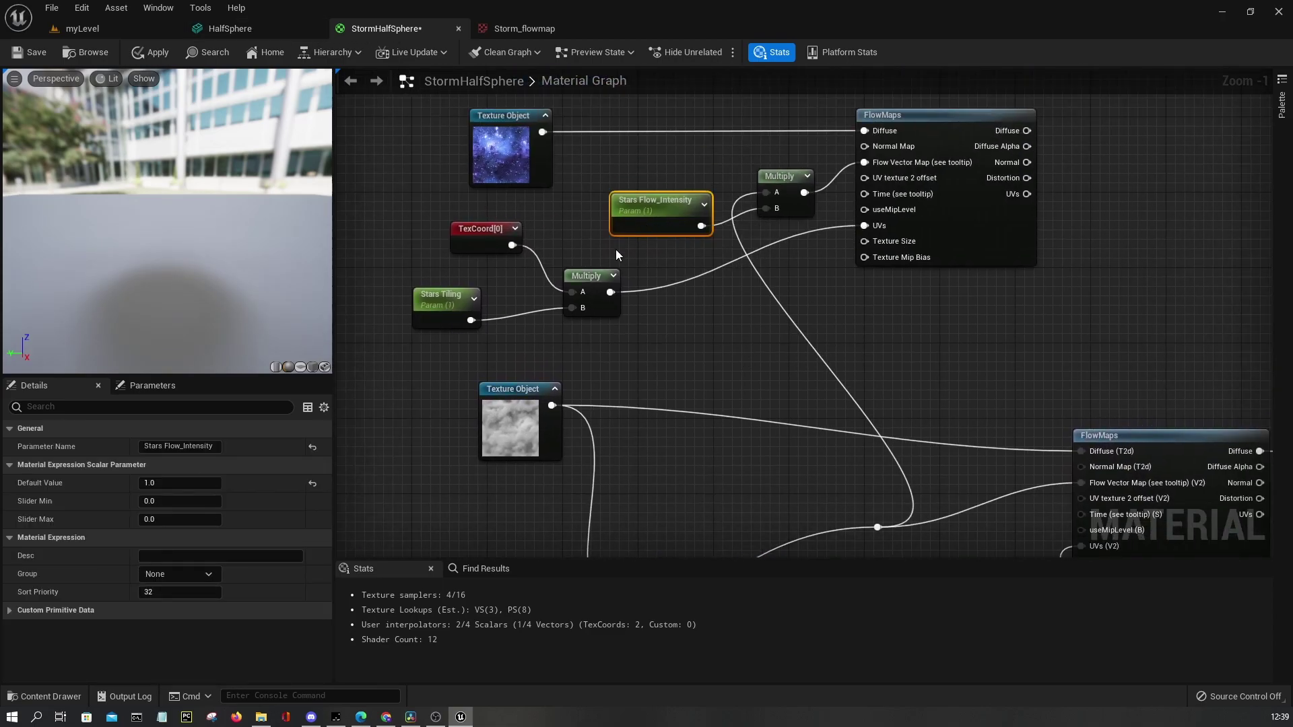
left_click_drag(607, 247, 726, 182)
scroll(723, 253, "down", 1)
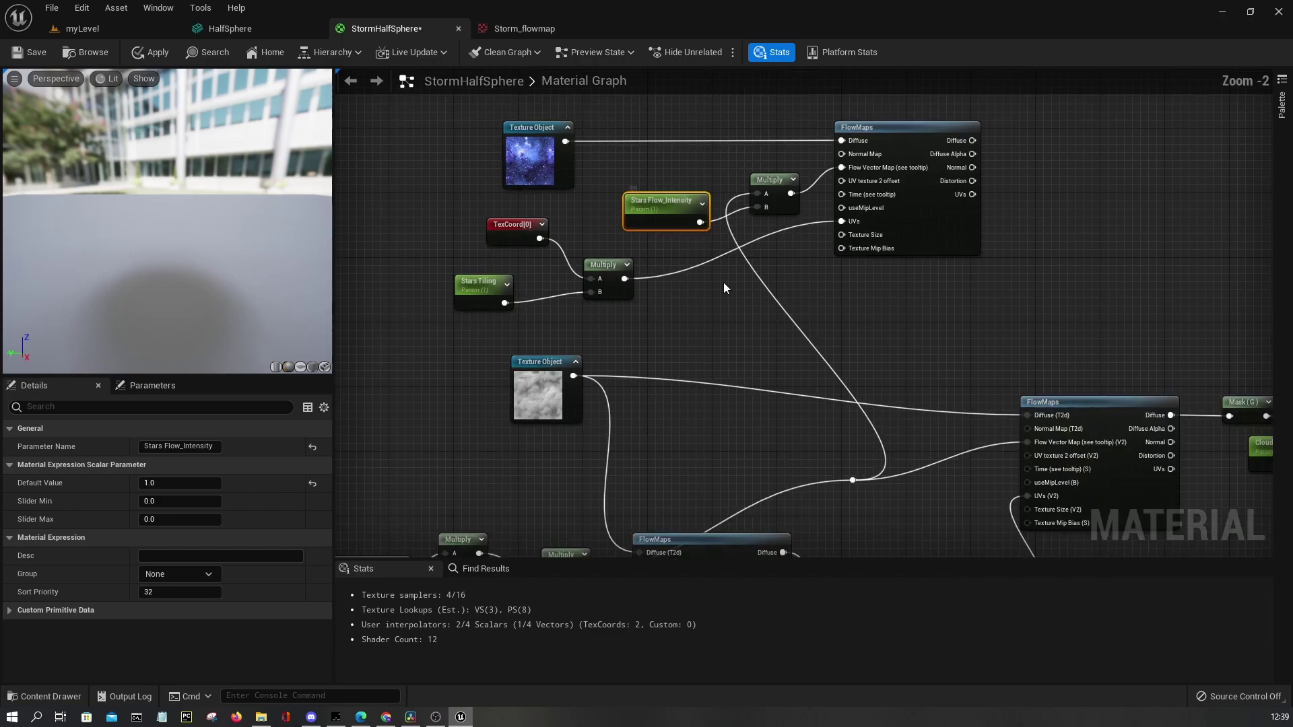
right_click_drag(694, 347, 945, 162)
right_click_drag(793, 281, 782, 344)
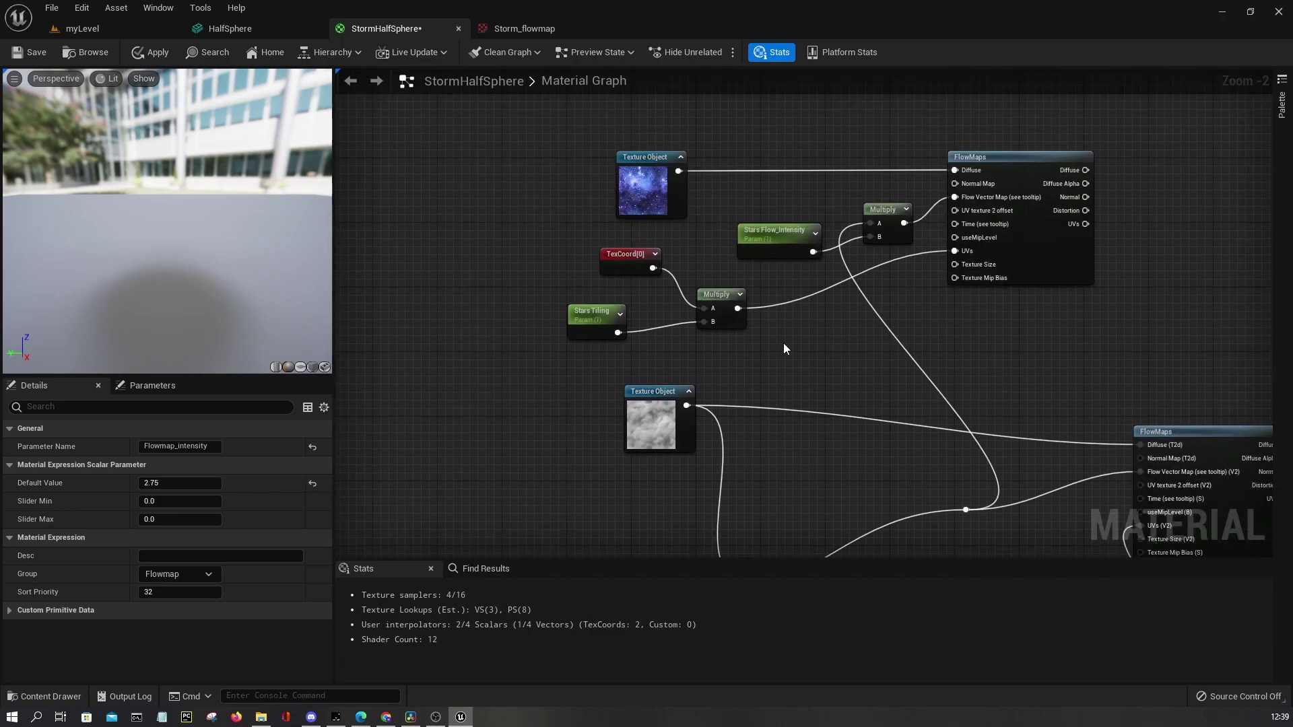
left_click(770, 253)
right_click_drag(770, 253, 858, 181)
right_click_drag(692, 276, 508, 489)
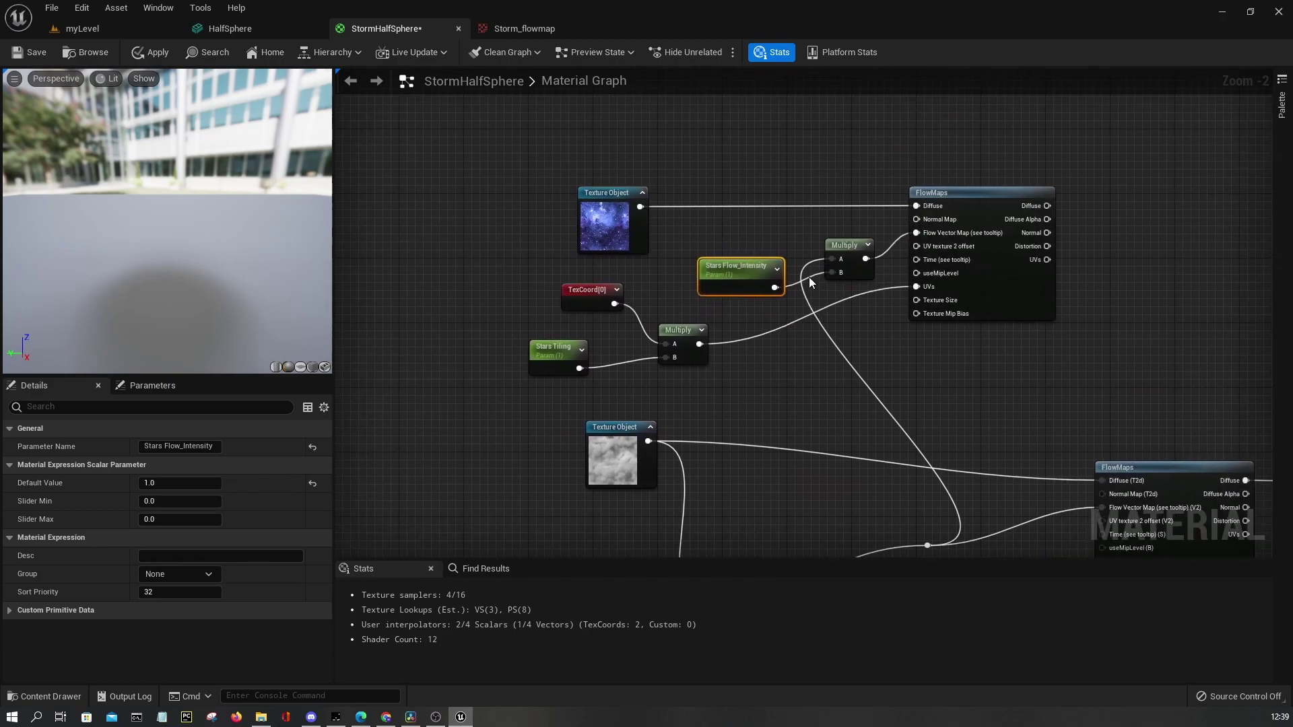
scroll(809, 277, "up", 2)
right_click_drag(711, 313, 551, 321)
right_click_drag(807, 385, 834, 386)
scroll(834, 386, "down", 3)
right_click_drag(823, 320, 898, 277)
Add a Multiply node fed by the star FlowMaps node's Diffuse output
right_click_drag(692, 241, 530, 231)
left_click(463, 220)
left_click_drag(466, 153, 653, 290)
left_click(584, 233)
left_click_drag(466, 153, 396, 147)
type("multiply")
key("Return")
scroll(681, 199, "up", 2)
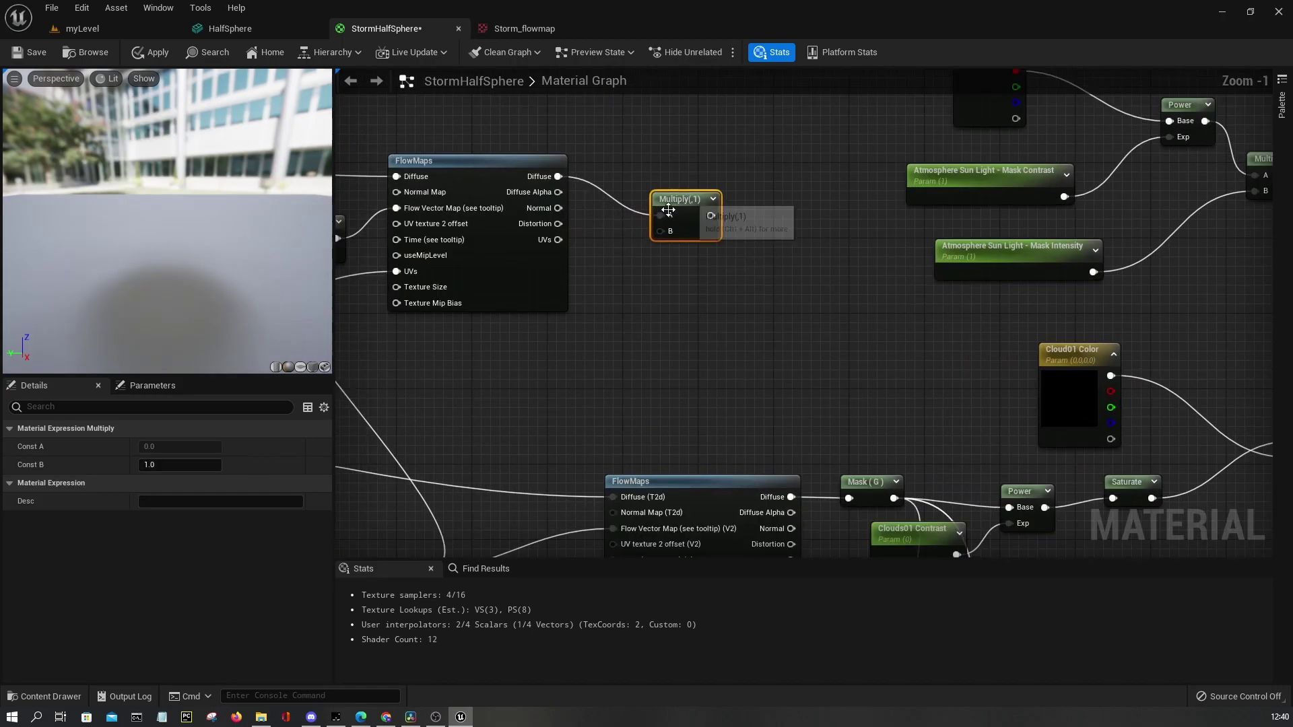
Reposition the flow vector reroute node to straighten its wire into the cloud FlowMaps node
scroll(682, 199, "down", 3)
left_click_drag(703, 266, 892, 183)
left_click(858, 277)
right_click_drag(813, 423, 830, 345)
left_click_drag(815, 375, 729, 348)
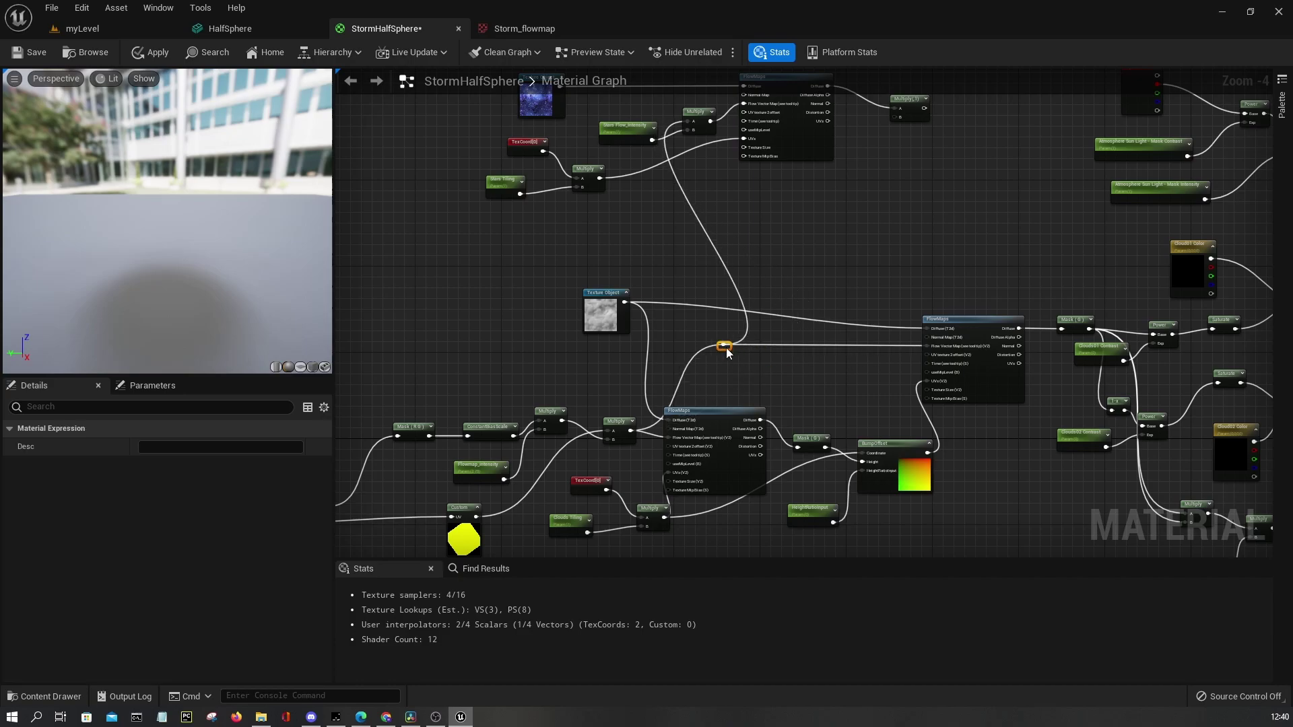
Add a vector parameter named Stars Tint below the Multiply that follows the star FlowMaps node
right_click_drag(706, 342, 609, 474)
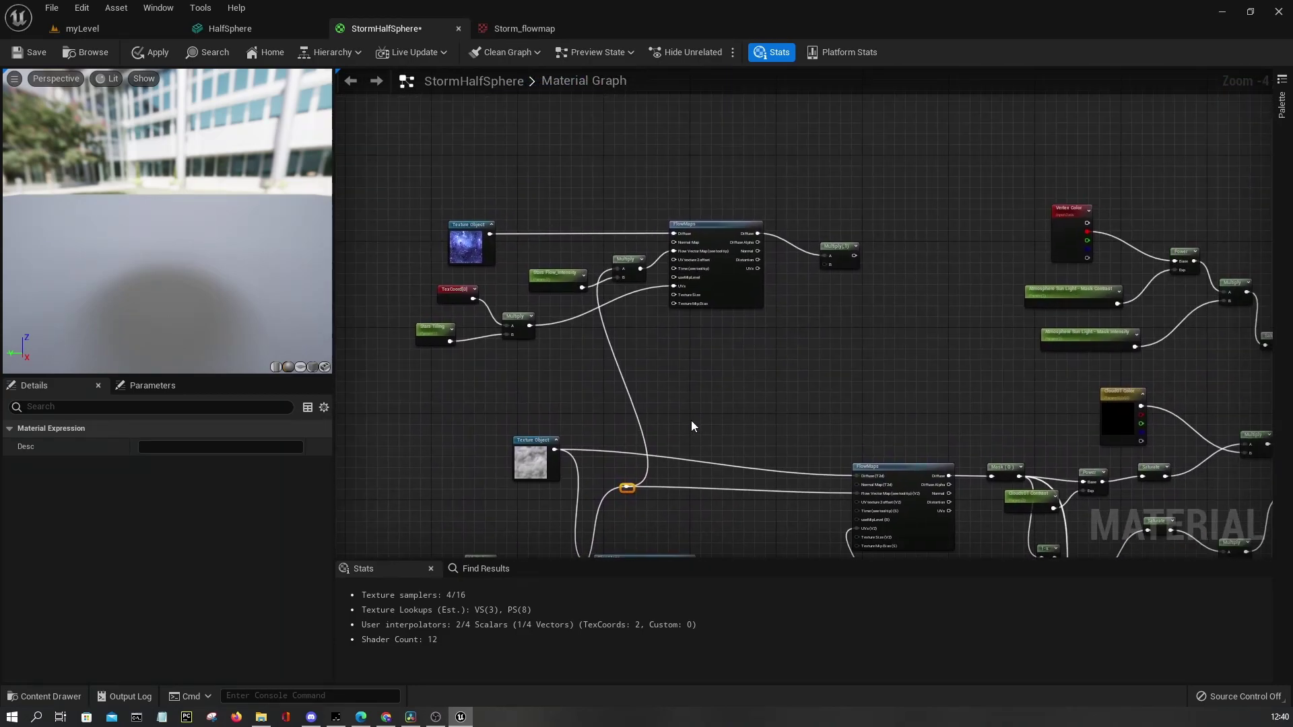
scroll(805, 256, "up", 3)
left_click(756, 368)
type("Stars Color")
key("Return")
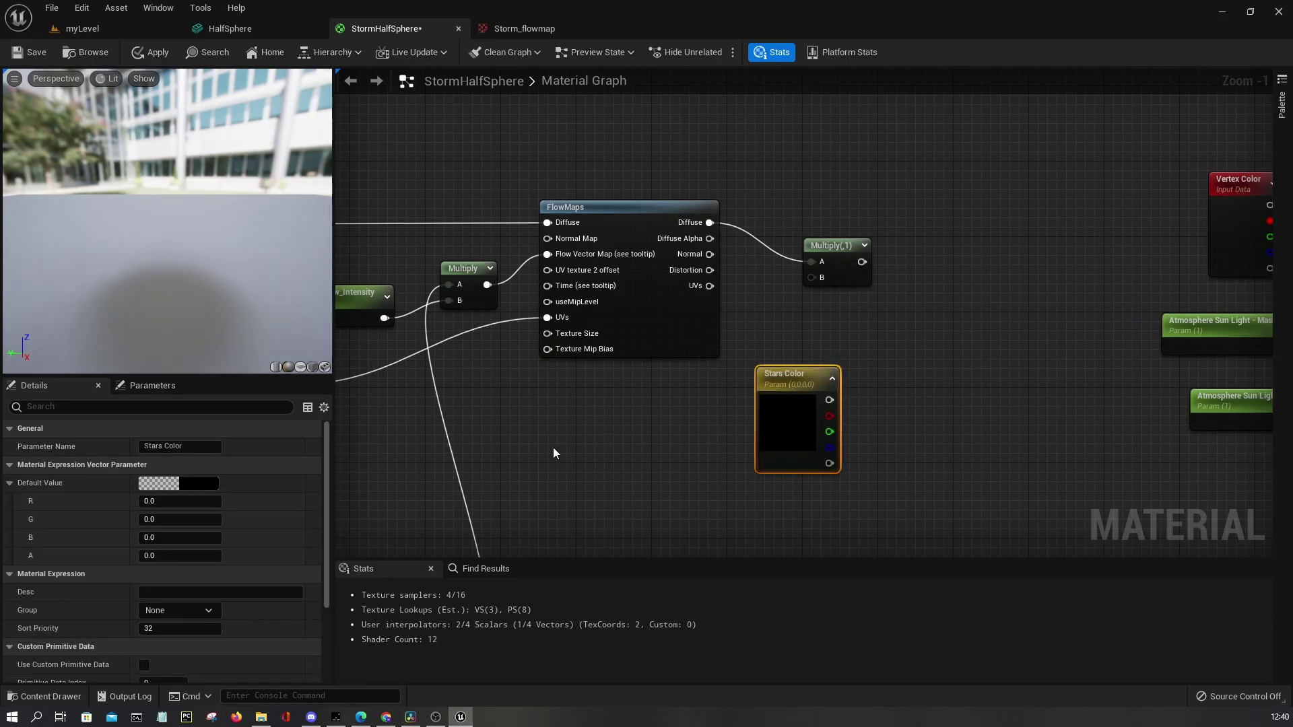
double_click(173, 446)
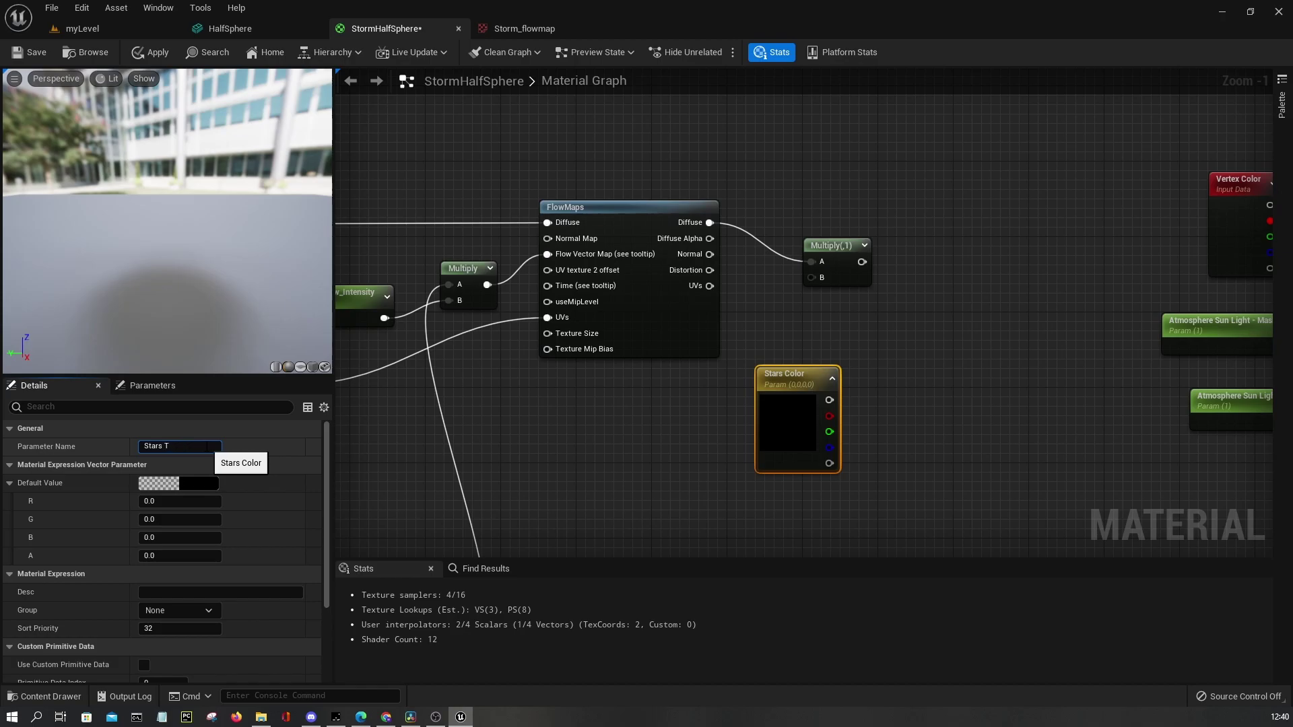
left_click(741, 417)
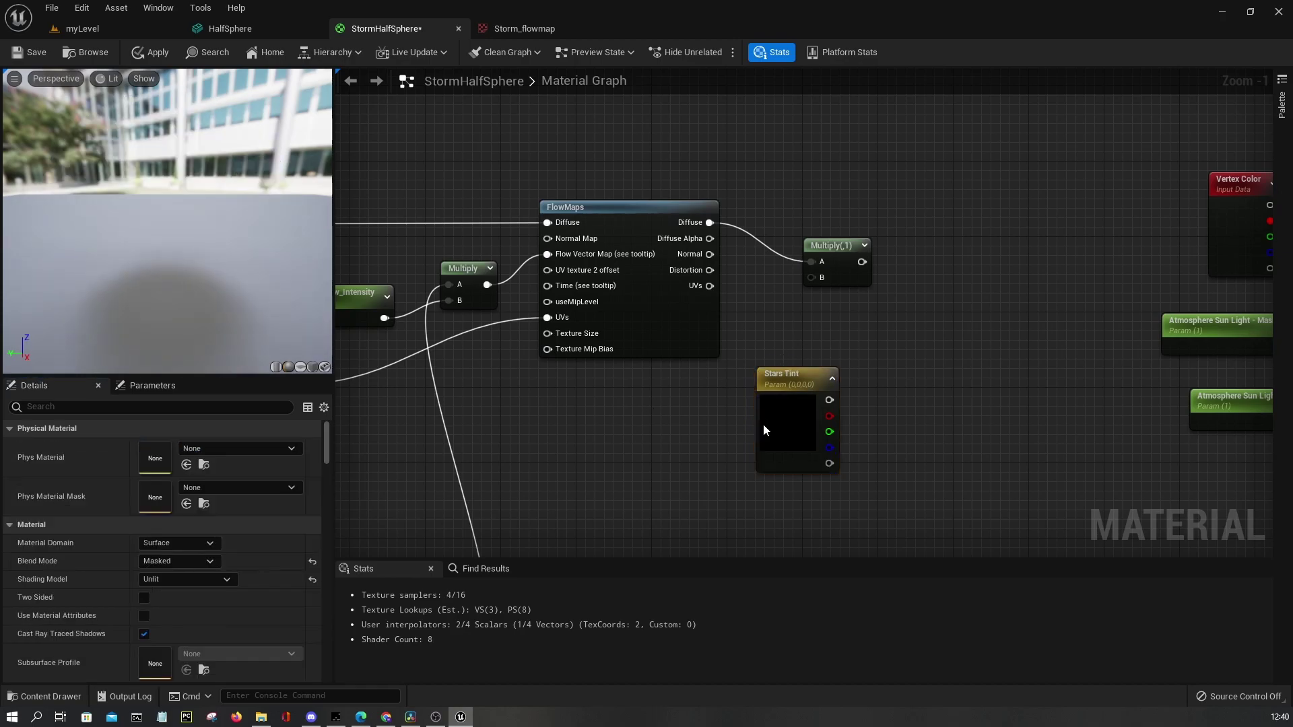
Set Stars Tint to white (1, 1, 1), connect it to input B of the stars Multiply and move it clear of the wire
double_click(765, 425)
left_click_drag(963, 598, 975, 598)
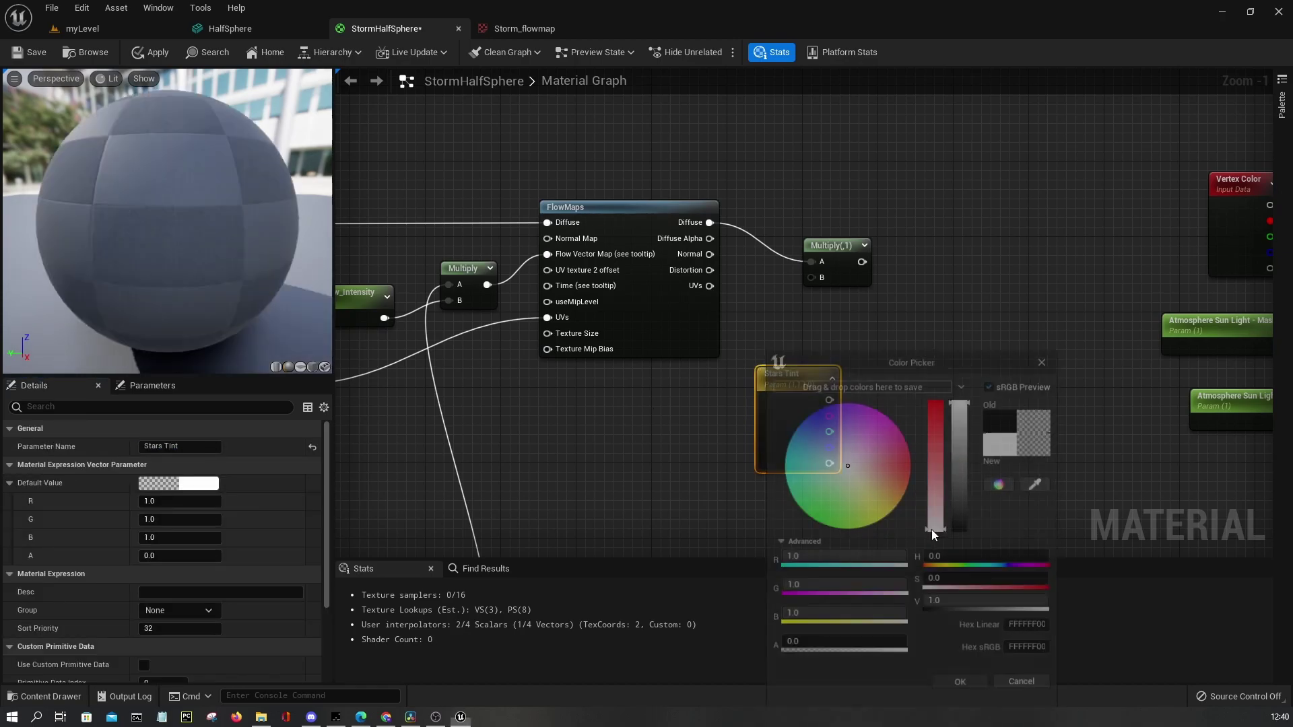
left_click(961, 684)
left_click_drag(830, 400, 812, 278)
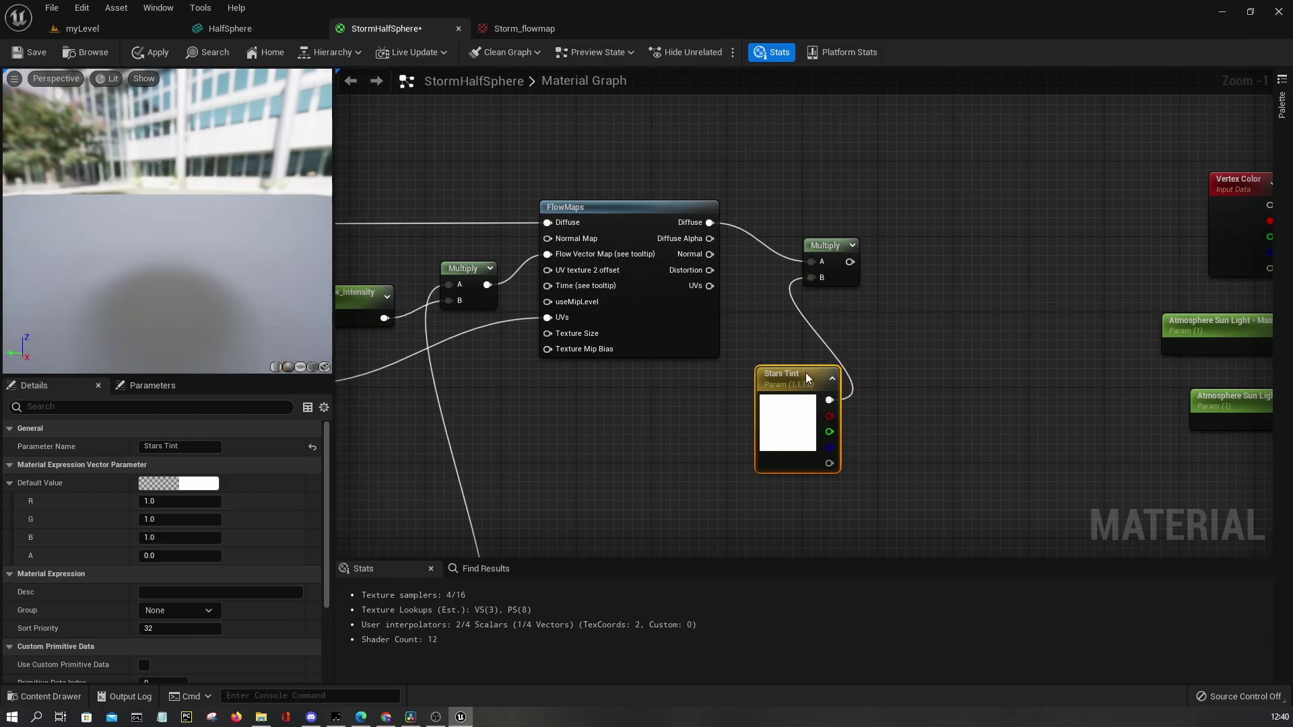
left_click_drag(795, 374, 720, 396)
Add a named reroute declaration called Stars Color and connect the tinted stars Multiply output to it
right_click(869, 346)
type("named")
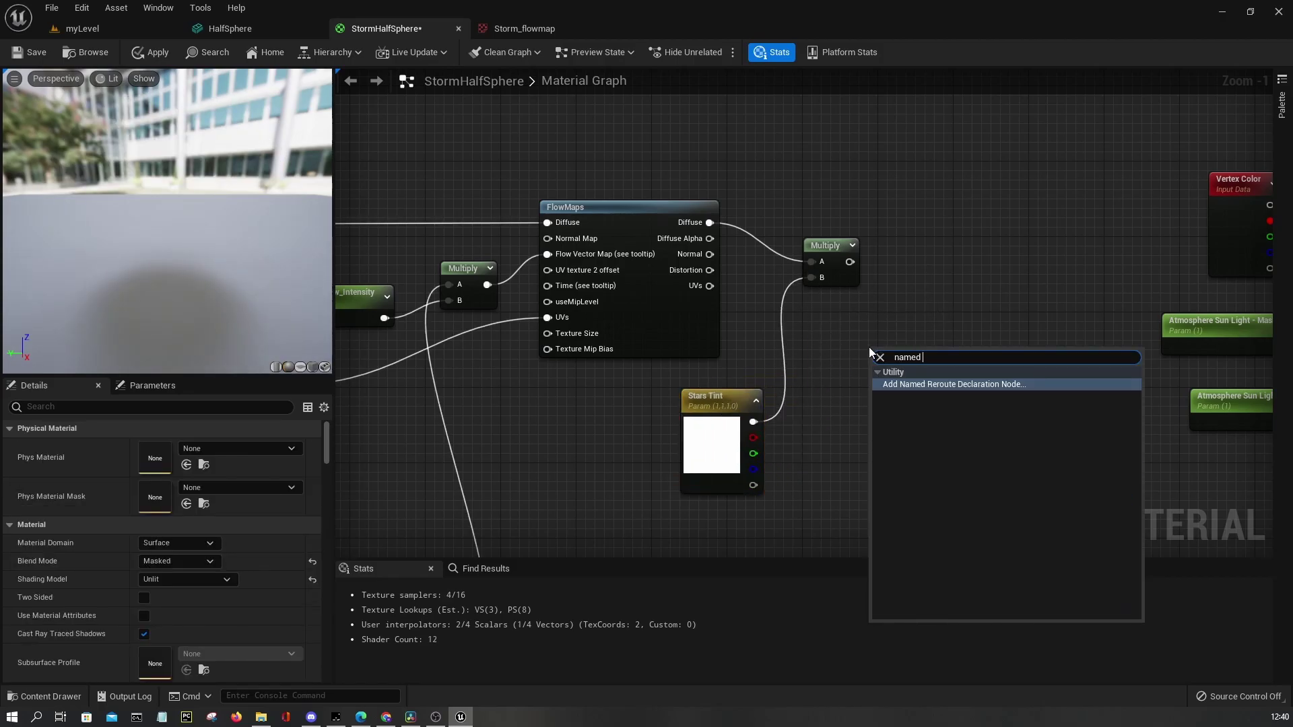
key("Return")
scroll(928, 346, "up", 1)
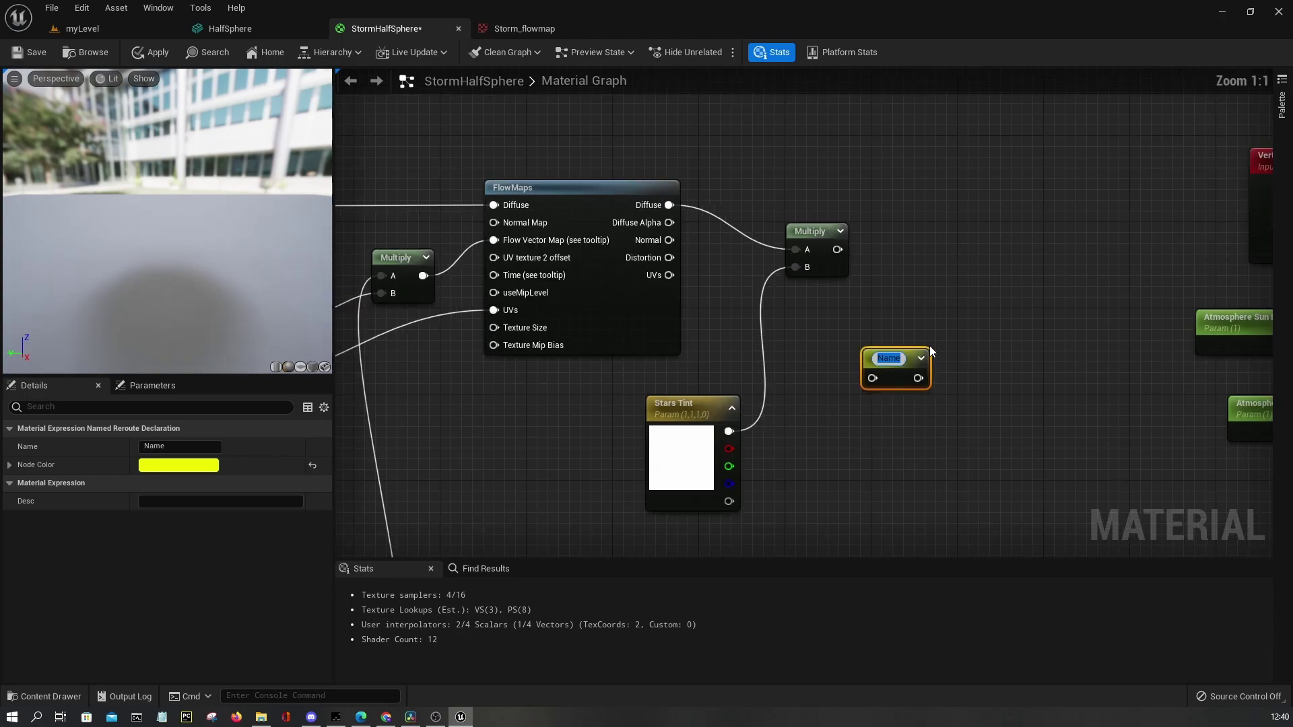
type("Stars")
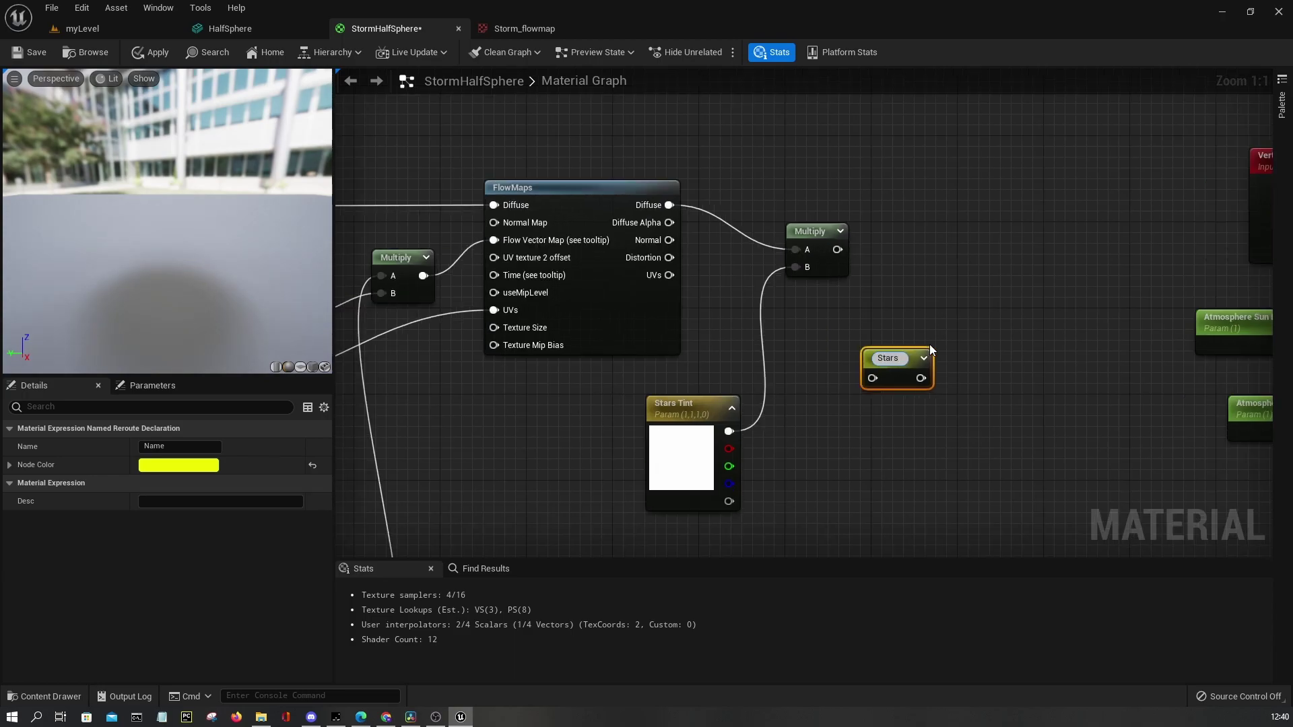
type(" Color")
key("Return")
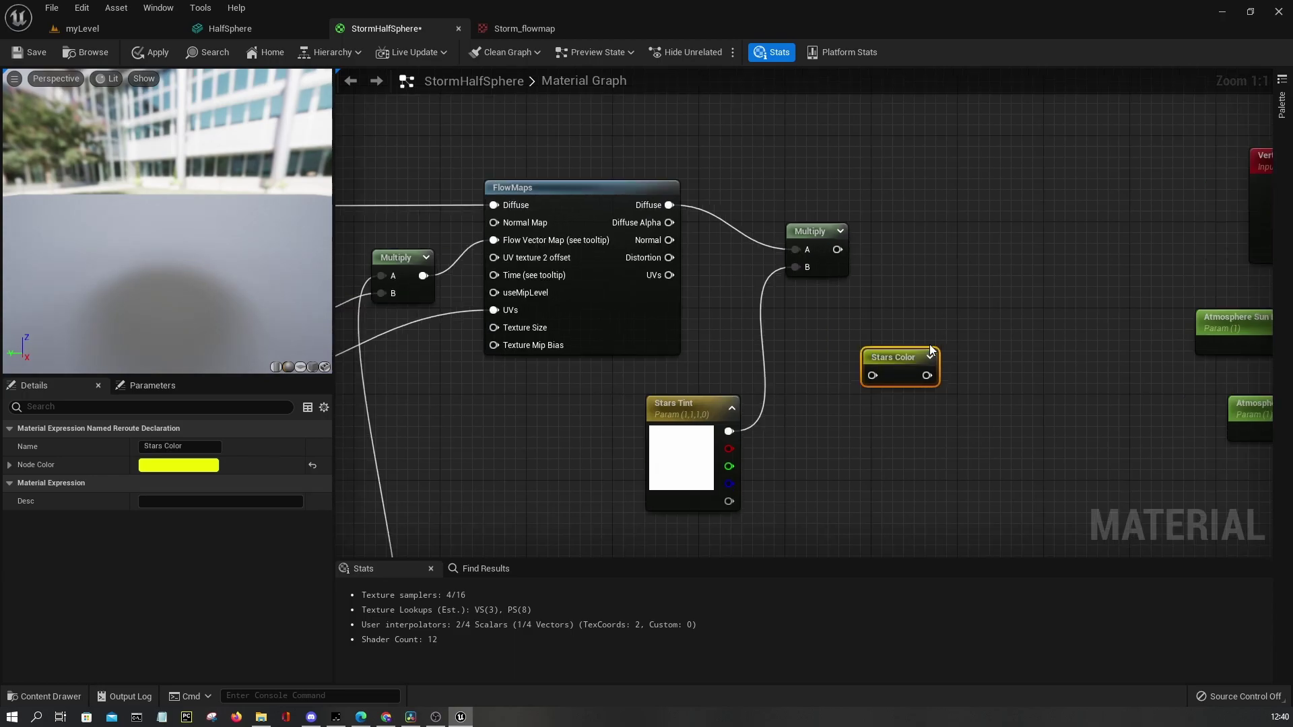
left_click_drag(871, 375, 936, 269)
scroll(926, 235, "down", 5)
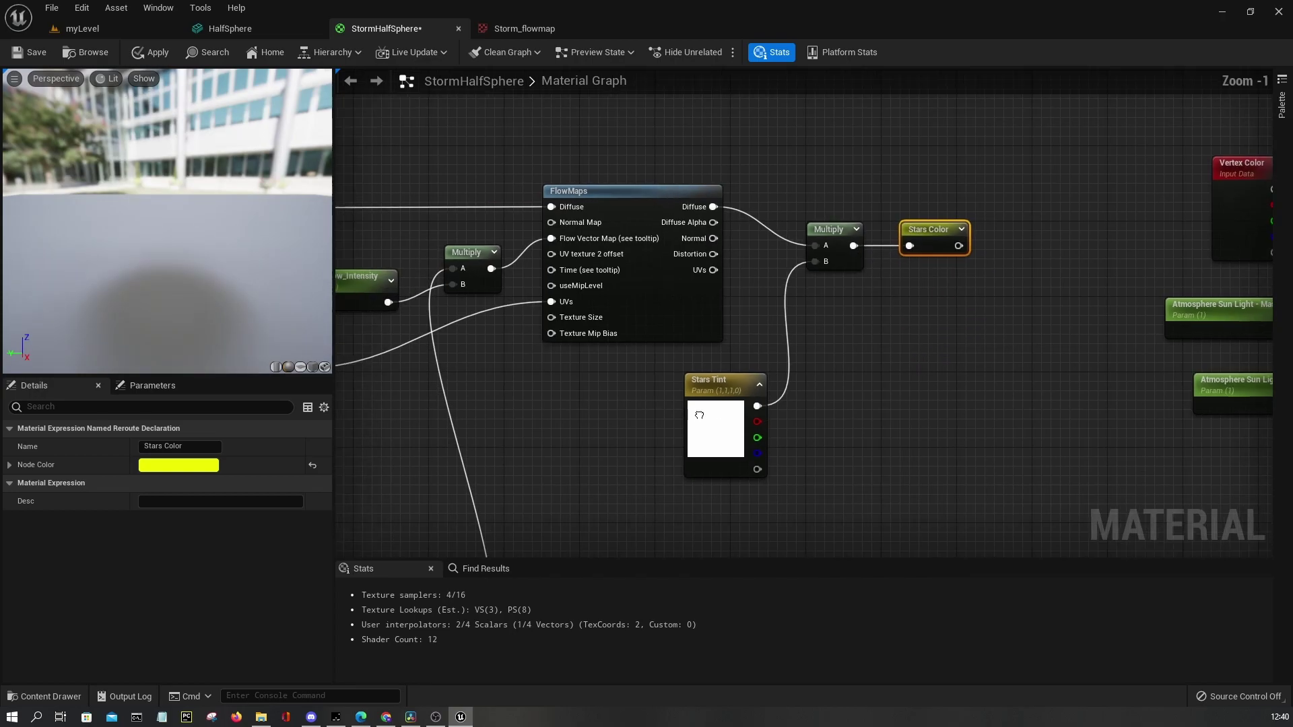
Select the node network that computes the flow vector and move it away from the cloud FlowMaps nodes
scroll(762, 320, "up", 5)
scroll(805, 327, "down", 7)
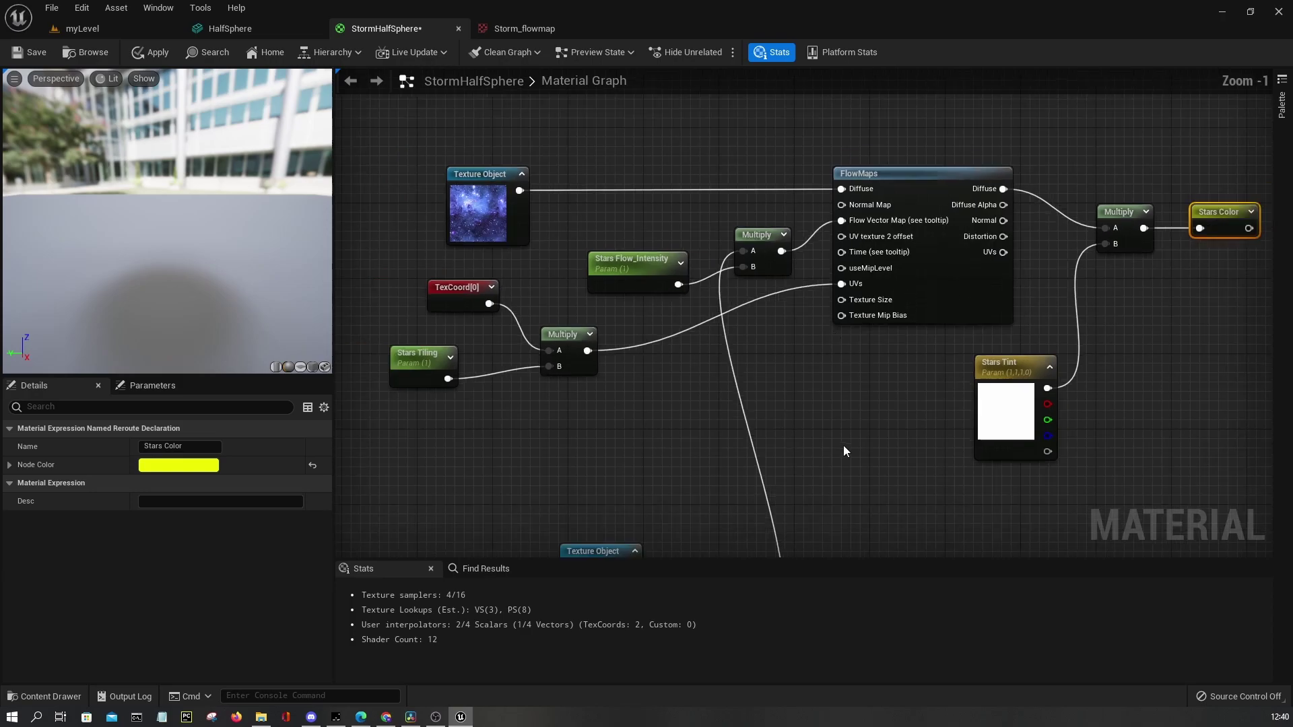
scroll(842, 320, "up", 2)
scroll(808, 317, "up", 4)
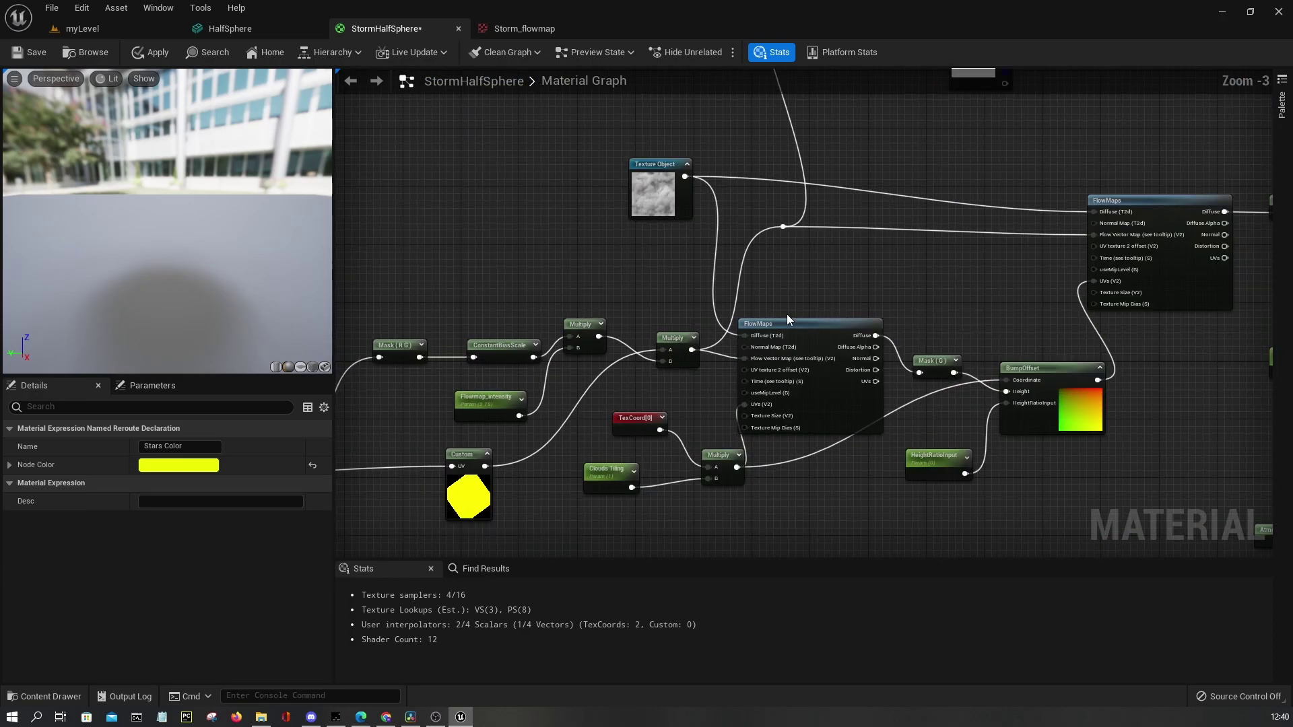
left_click(788, 314)
scroll(801, 357, "down", 5)
right_click_drag(814, 394, 937, 343)
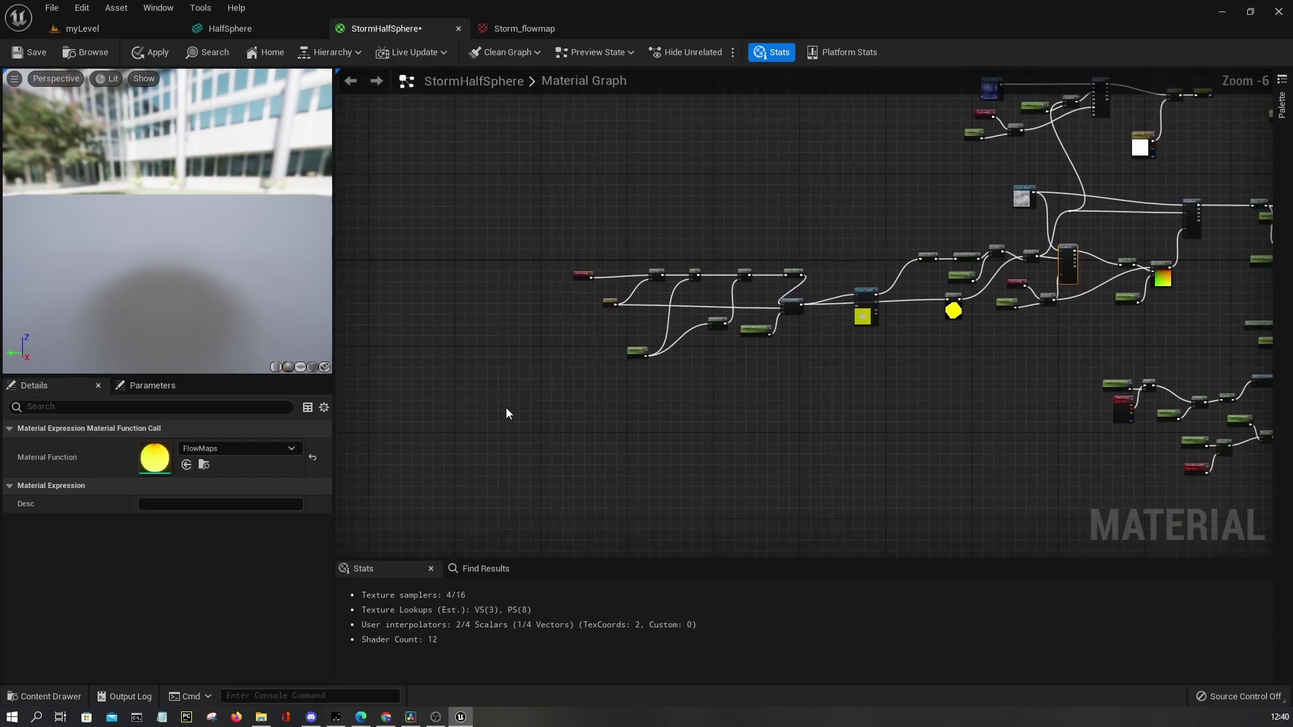
left_click_drag(839, 229, 884, 233)
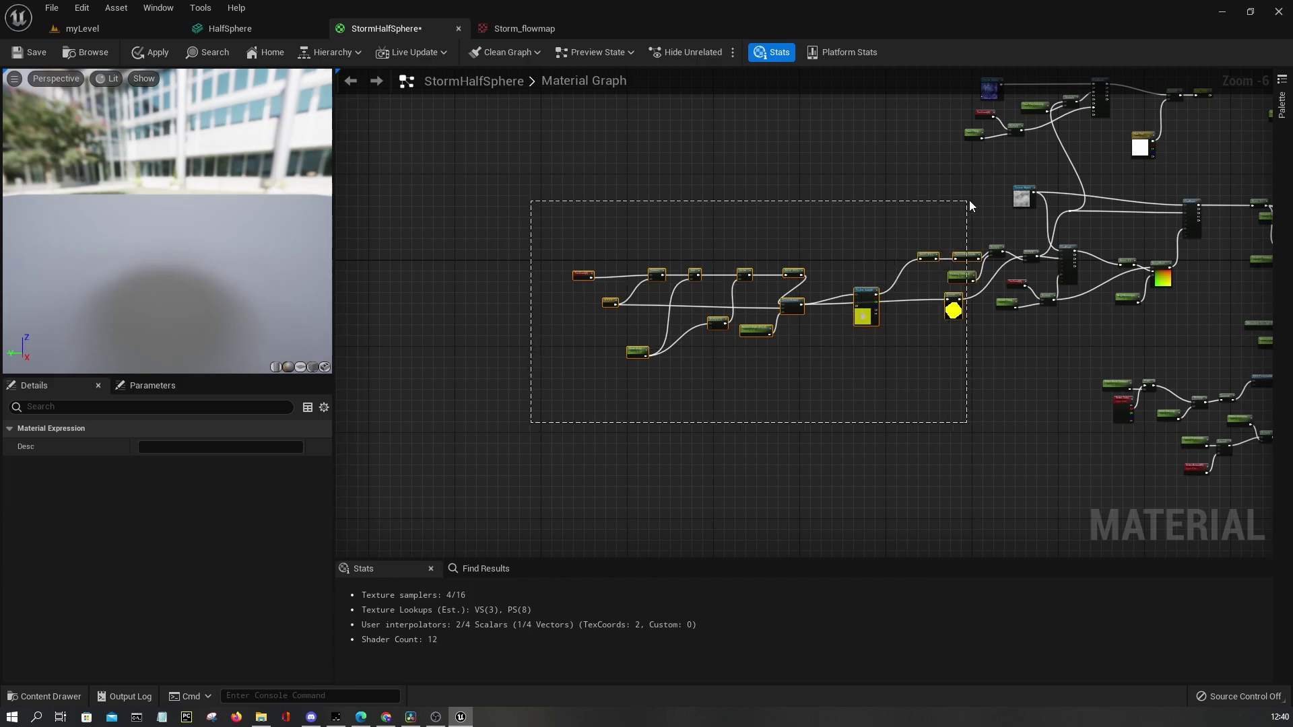
right_click_drag(1010, 254, 852, 240)
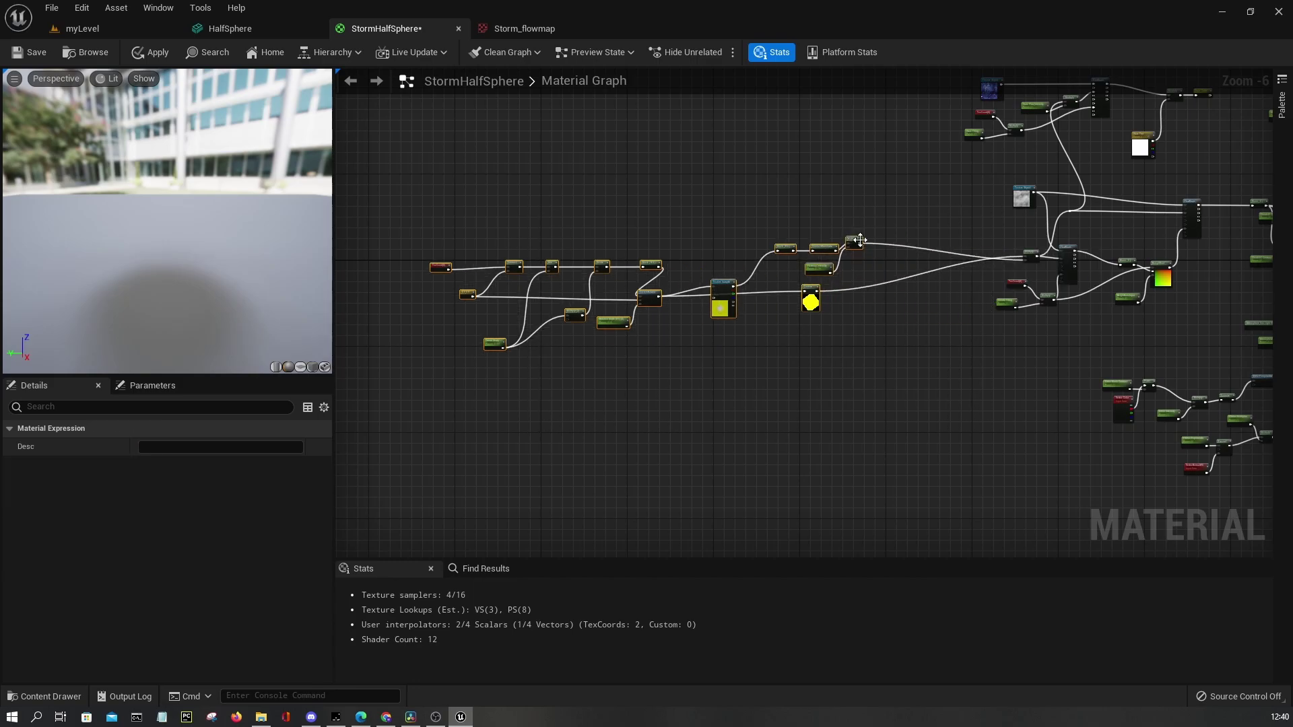
Add a named reroute declaration called Flowmap from the output of the final flow vector Multiply
scroll(851, 240, "up", 5)
left_click(783, 227)
left_click_drag(783, 227, 697, 273)
type("named")
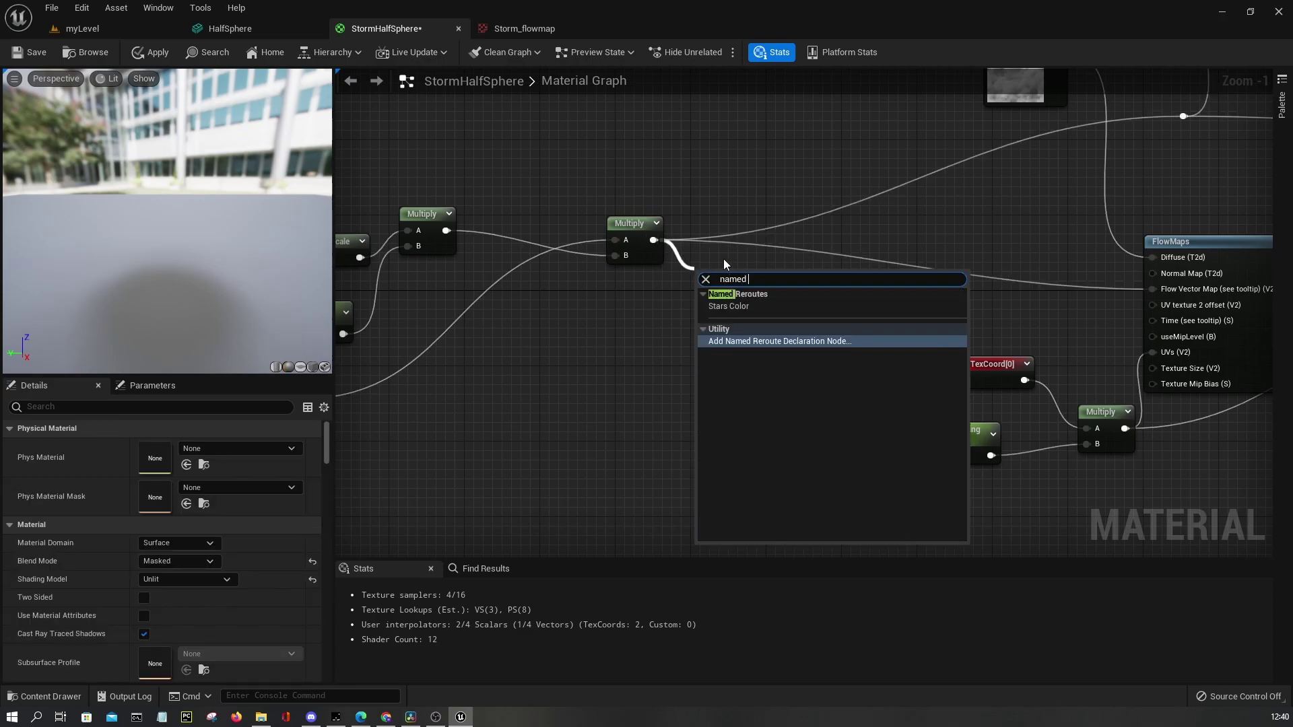
key("Return")
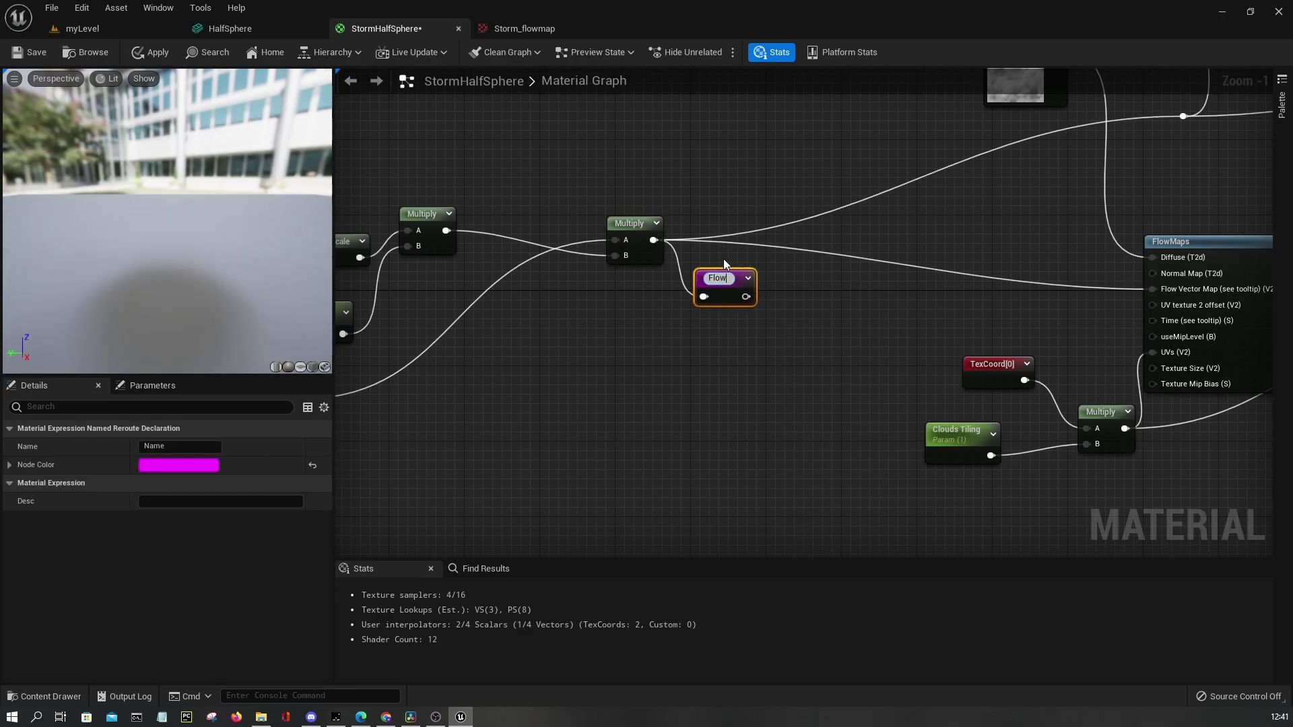
Rename the Flowmap reroute declaration to Original_FlowVector
right_click(721, 378)
type("flowmap")
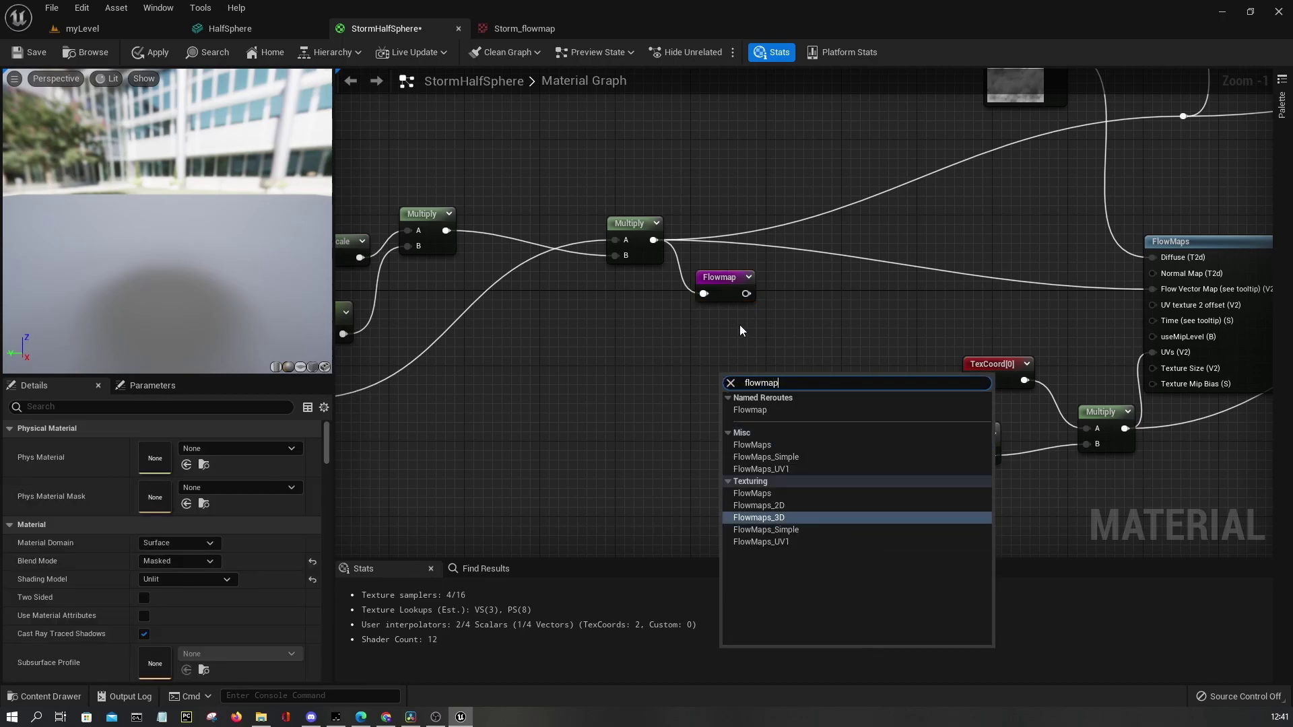
left_click(733, 299)
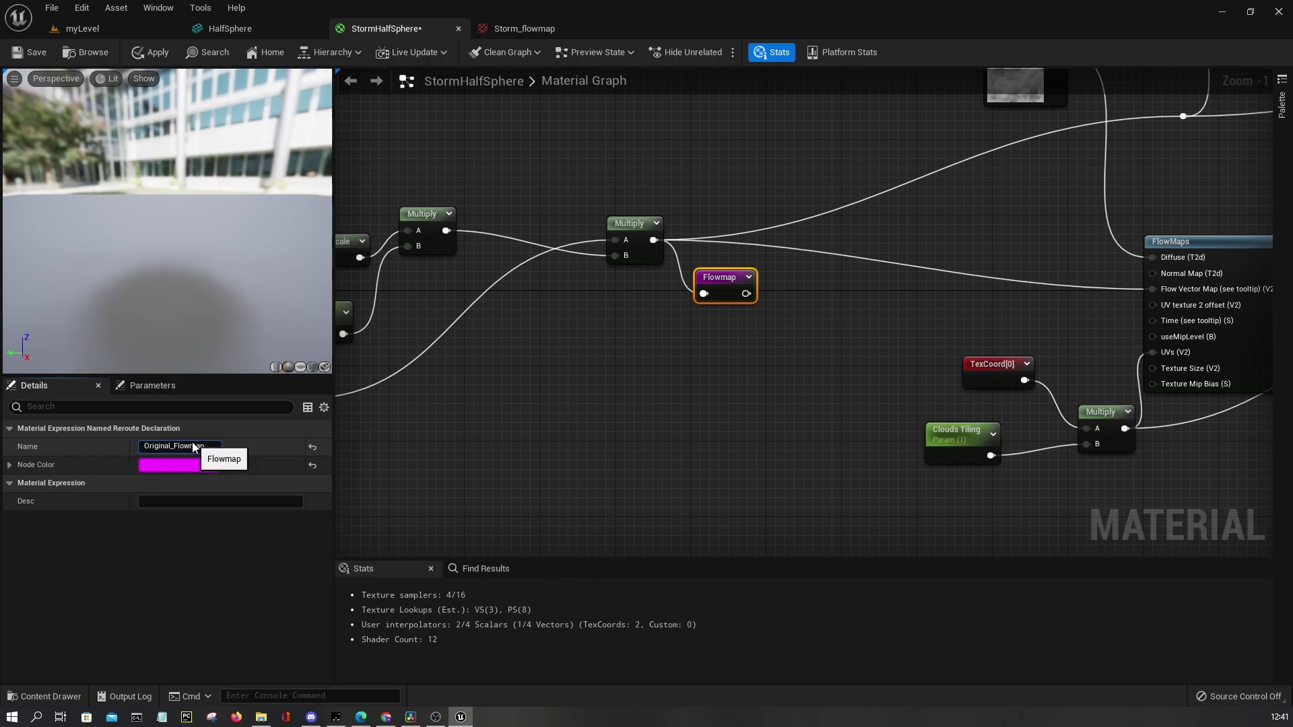
left_click_drag(191, 447, 257, 437)
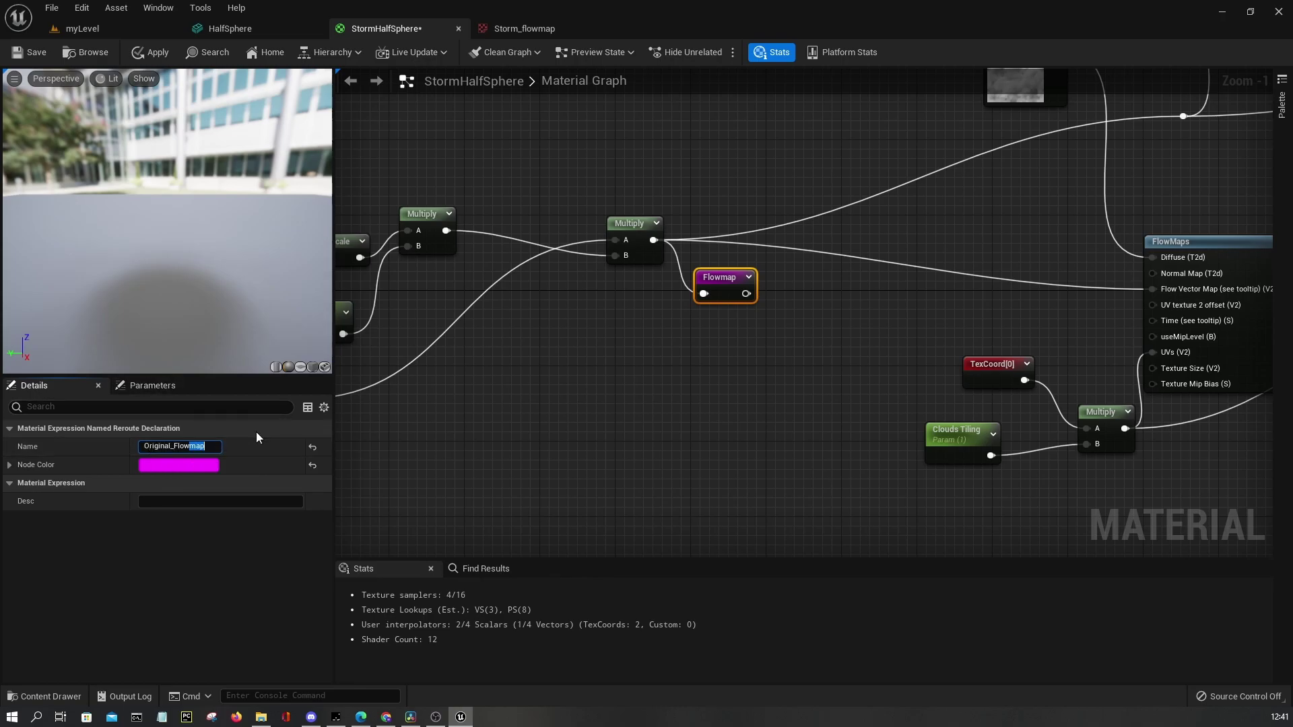
left_click(591, 385)
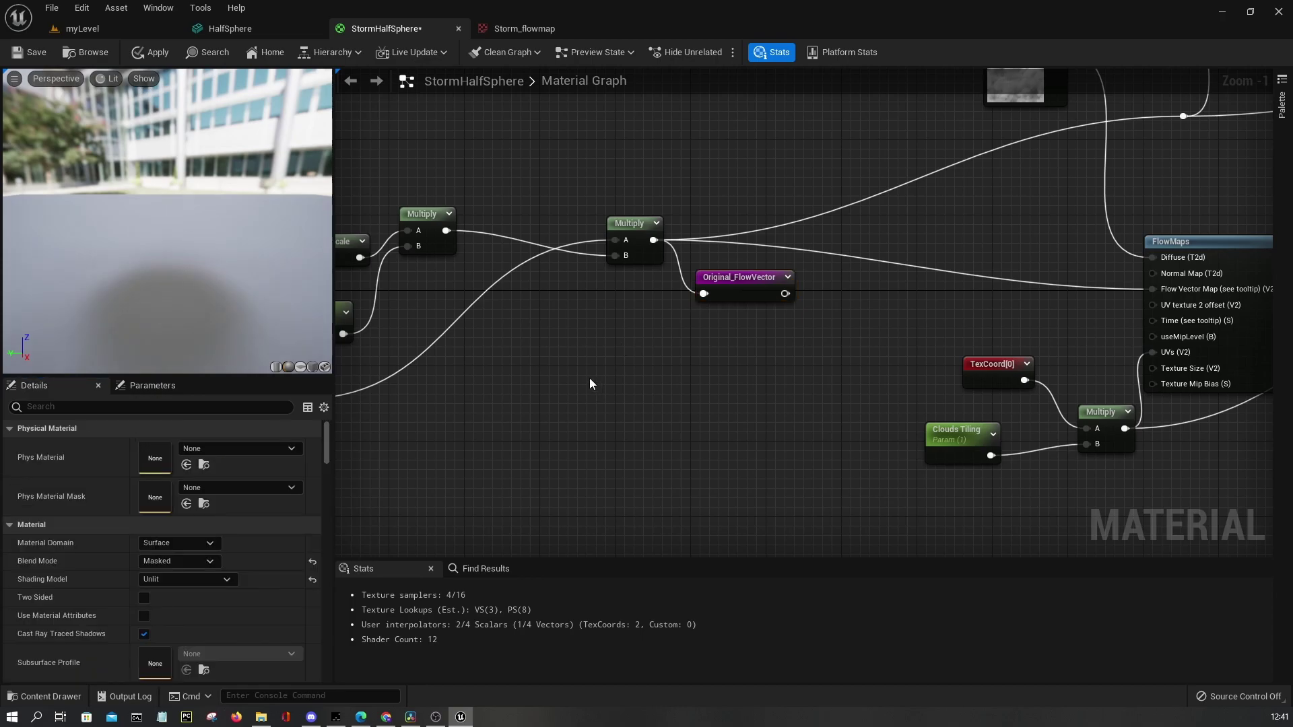
Add an Original_FlowVector reroute usage and connect it to the Flow Vector Map input of the lower cloud FlowMaps node
right_click(591, 384)
type("flowveco")
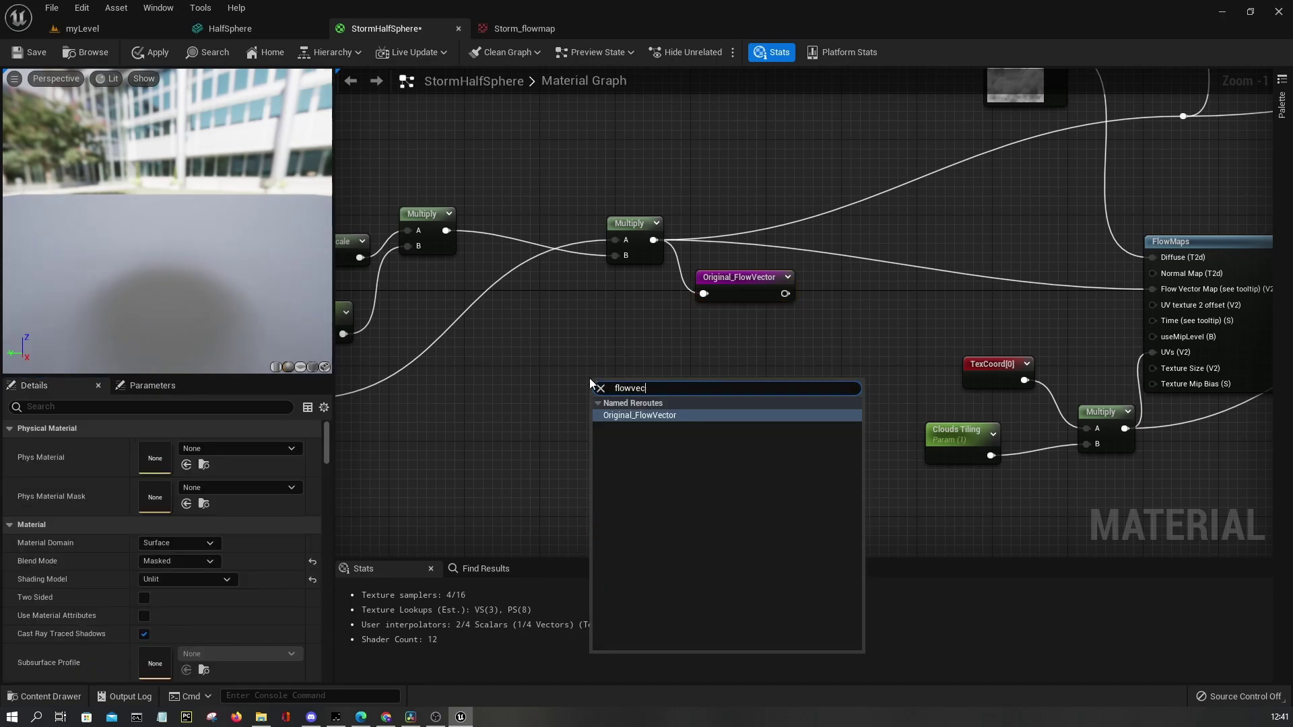
key("Return")
right_click_drag(707, 391, 487, 404)
left_click_drag(486, 403, 973, 285)
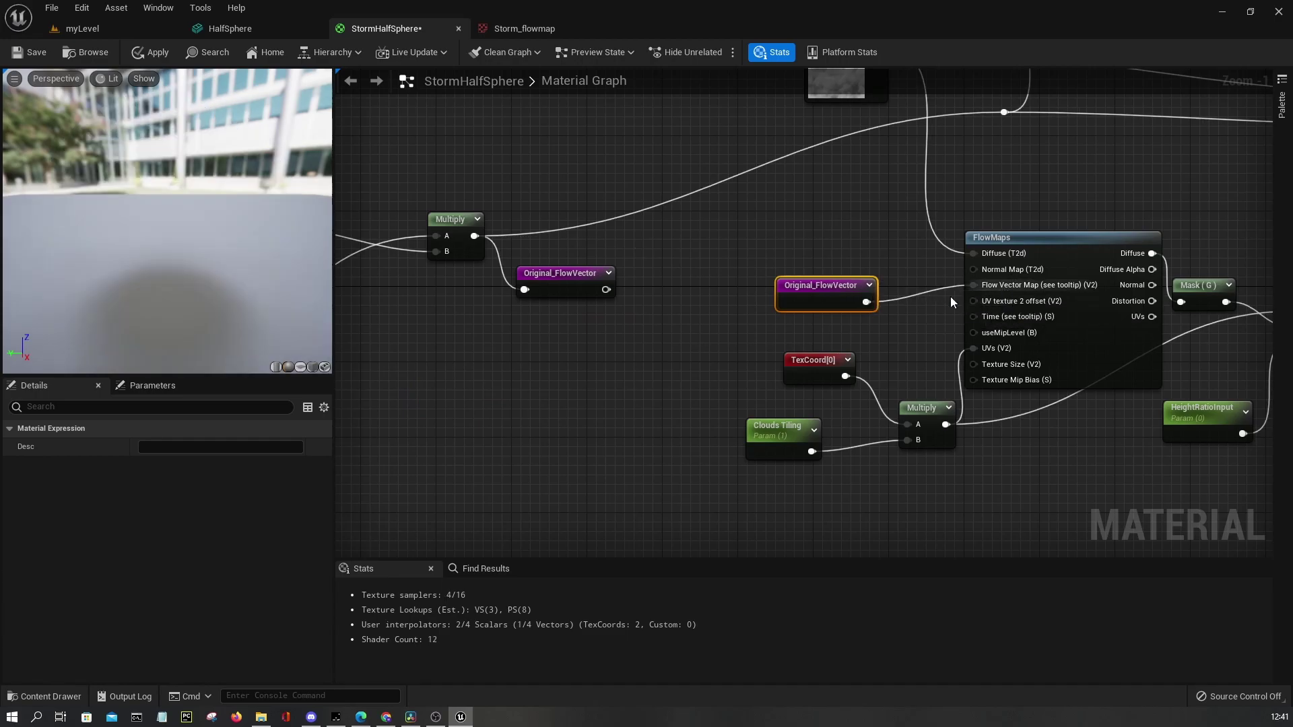
Copy the Original_FlowVector reroute usage into the stars network to supply its flow vector
key("ctrl+c")
scroll(786, 427, "down", 3)
scroll(904, 188, "up", 3)
right_click_drag(668, 136, 652, 164)
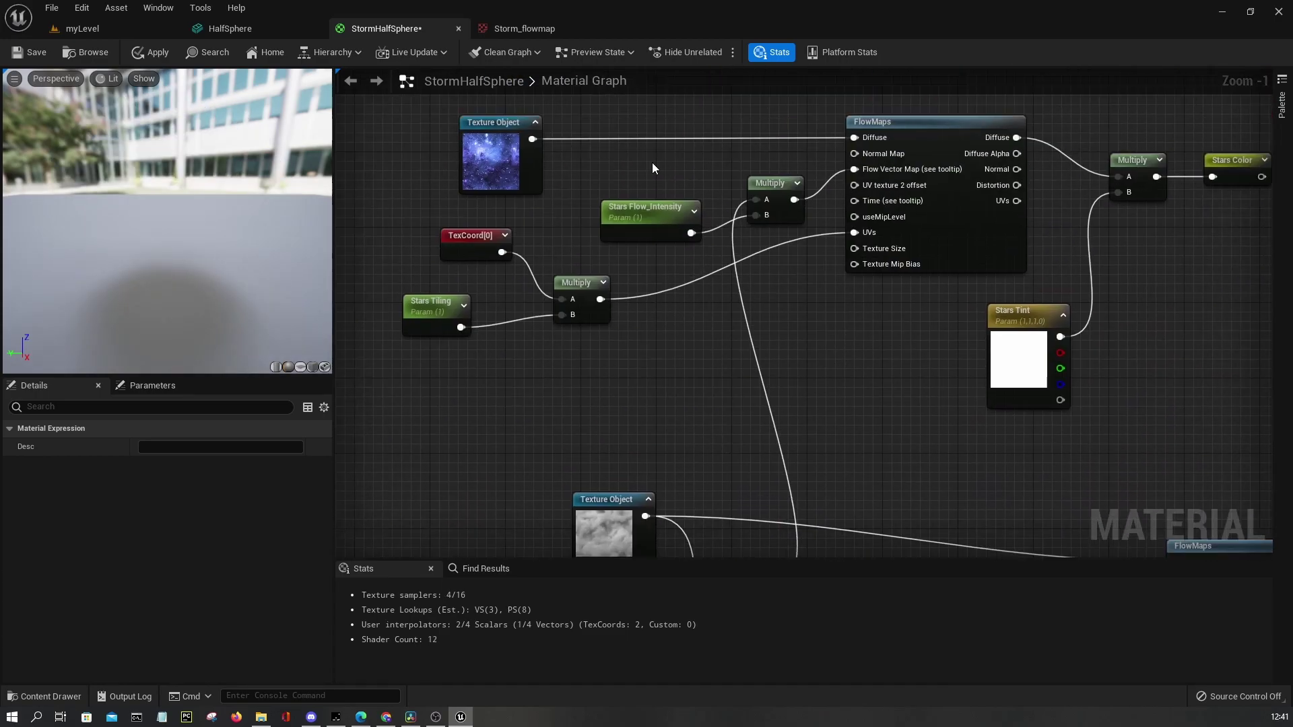
key("ctrl+v")
left_click_drag(738, 186, 854, 169)
Paste another Original_FlowVector usage, connect it to the second cloud FlowMaps node's Flow Vector Map input and place it near that input
scroll(876, 169, "down", 2)
right_click_drag(777, 333, 718, 265)
left_click(736, 385)
right_click_drag(736, 385, 991, 363)
right_click_drag(803, 360, 666, 363)
key("ctrl+v")
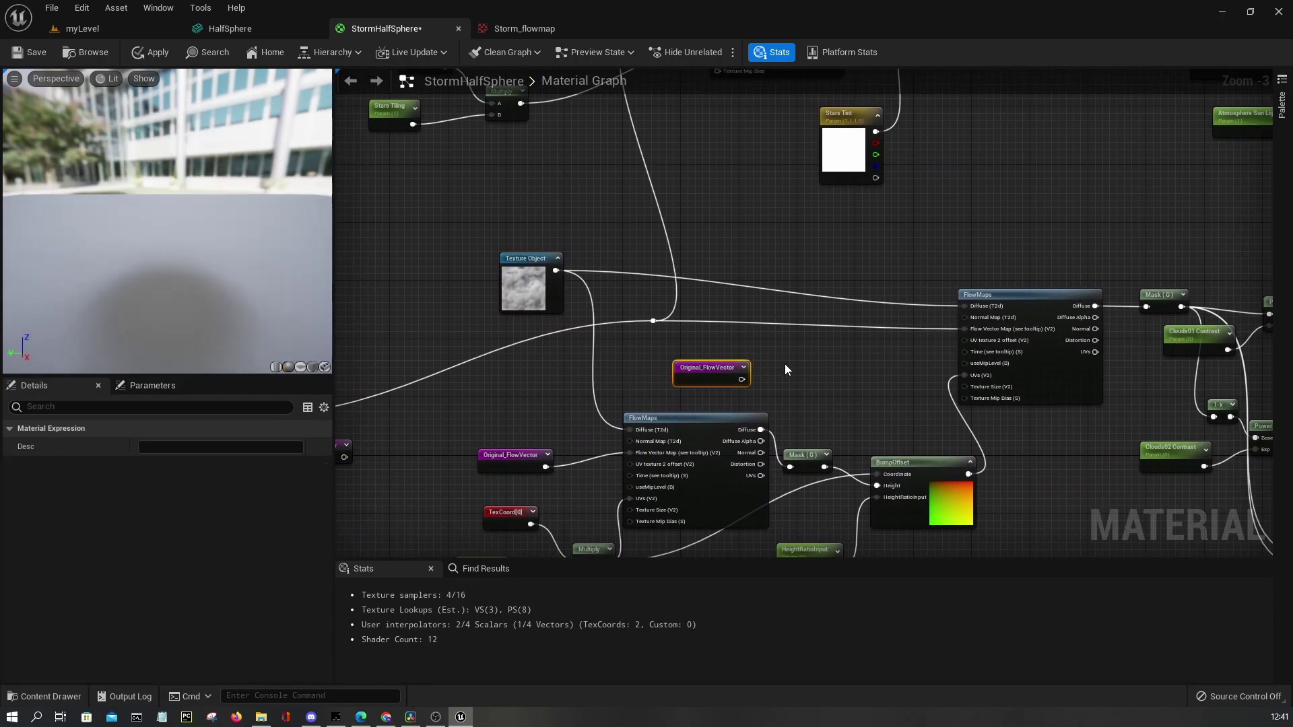
left_click_drag(742, 379, 964, 328)
left_click_drag(707, 368, 772, 330)
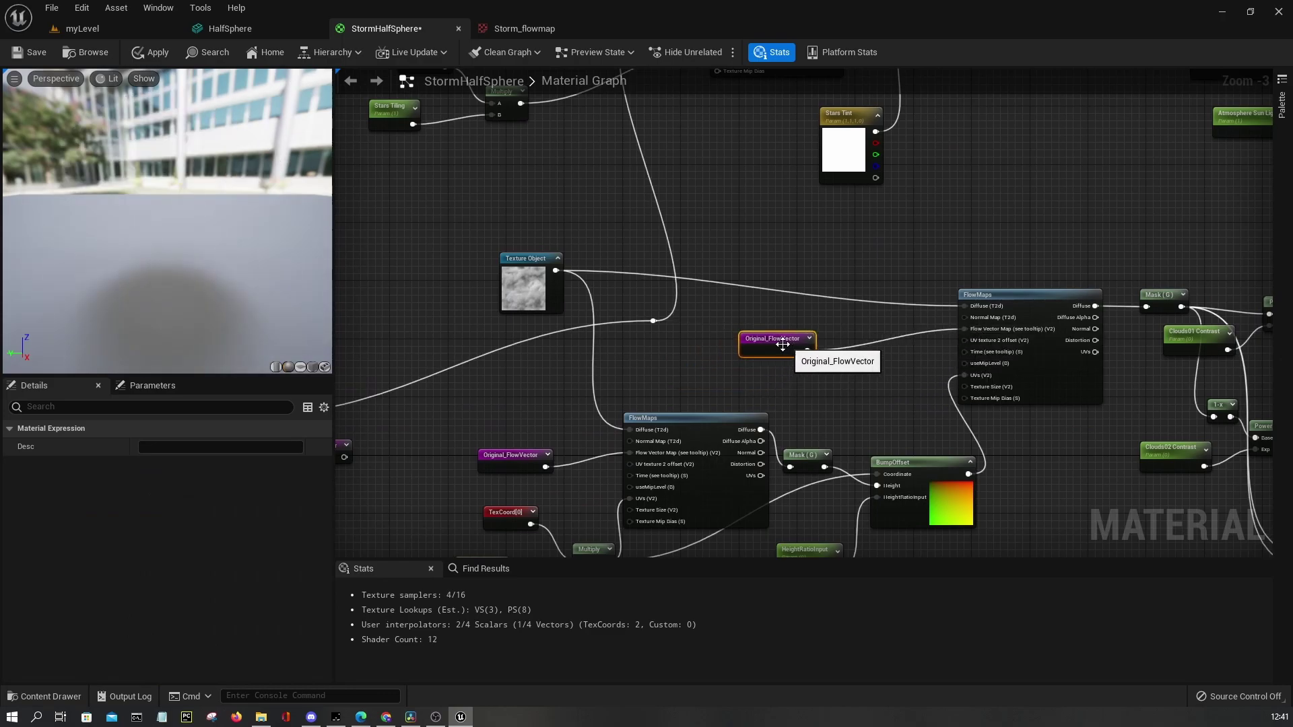
Delete the leftover reroute point with its long wires and align the Original_FlowVector declaration with the final flow vector Multiply
right_click_drag(660, 349, 827, 348)
left_click_drag(835, 318, 835, 318)
right_click_drag(654, 396, 830, 339)
key("Delete")
left_click_drag(673, 389, 681, 343)
Enclose all flow vector nodes, including the Original_FlowVector declaration, in a comment box titled FlowVector
scroll(704, 330, "down", 3)
scroll(675, 376, "down", 1)
right_click_drag(420, 422, 608, 390)
left_click_drag(401, 442, 880, 276)
right_click_drag(877, 305, 757, 297)
key("c")
scroll(463, 258, "up", 1)
scroll(463, 254, "down", 1)
left_click(487, 247)
double_click(447, 256)
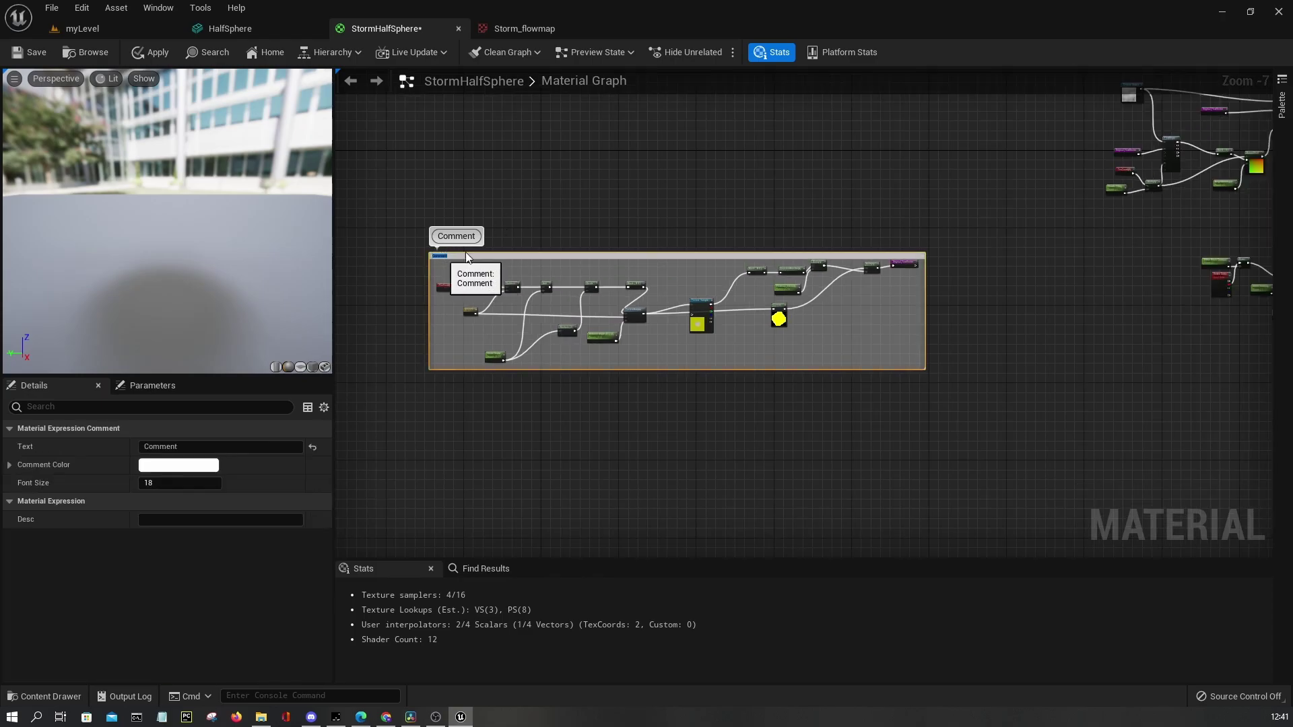
type("FlowVector")
key("Return")
Set the FlowVector comment color to the purple sampled from the Original_FlowVector node
scroll(884, 234, "up", 4)
scroll(884, 234, "up", 3)
left_click(916, 210)
left_click(877, 188)
left_click(168, 466)
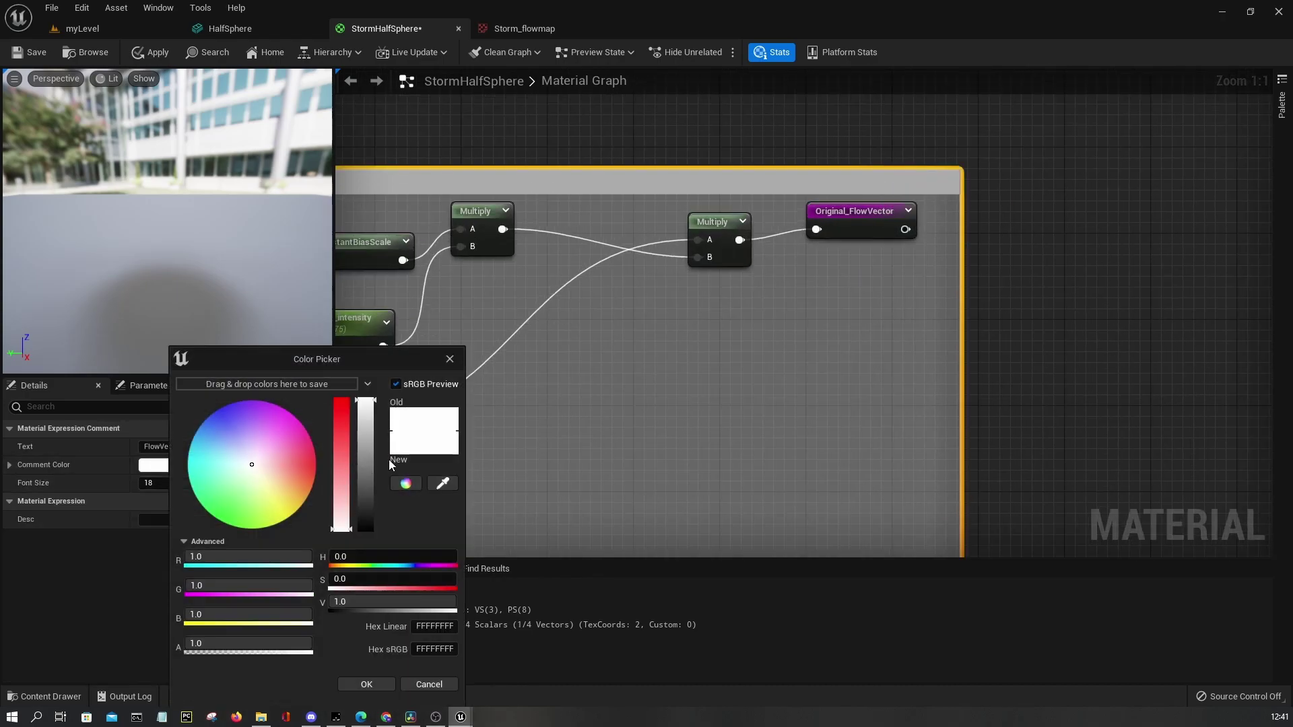
left_click(442, 484)
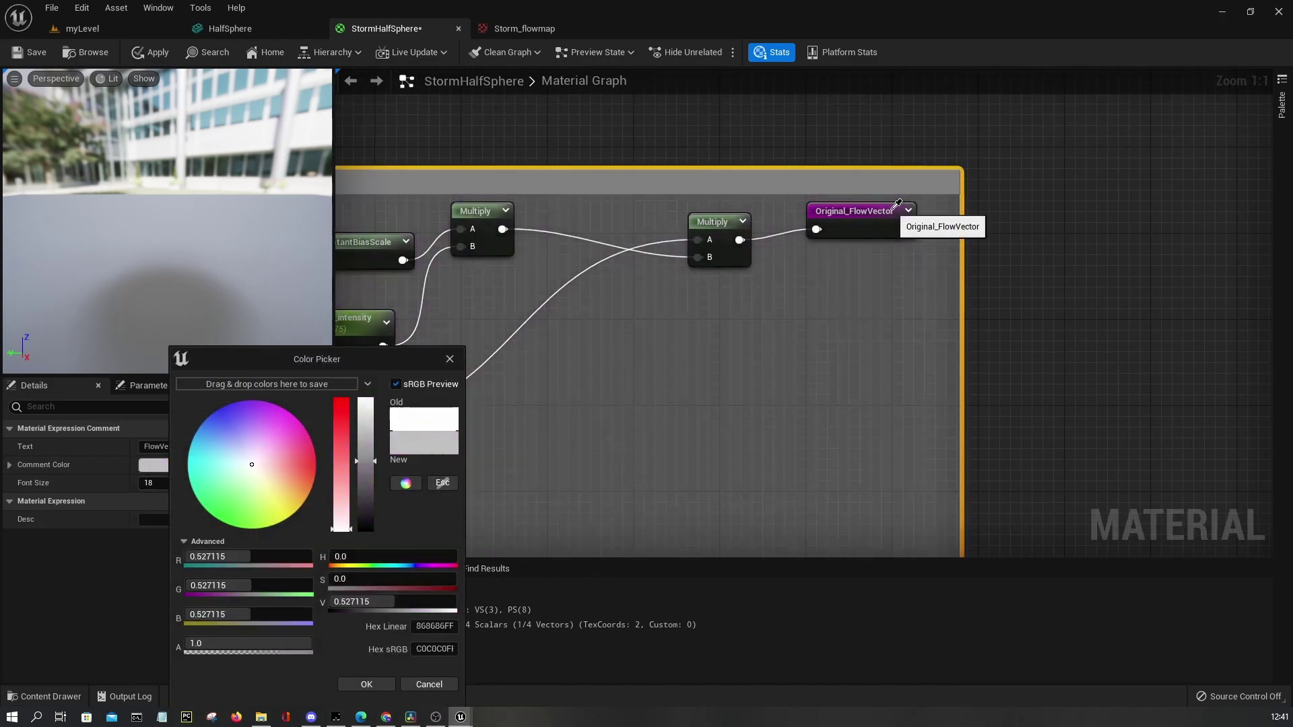
left_click(895, 209)
left_click(998, 245)
Reposition the FlowVector comment box with its nodes clear of the other node networks
scroll(982, 315, "down", 8)
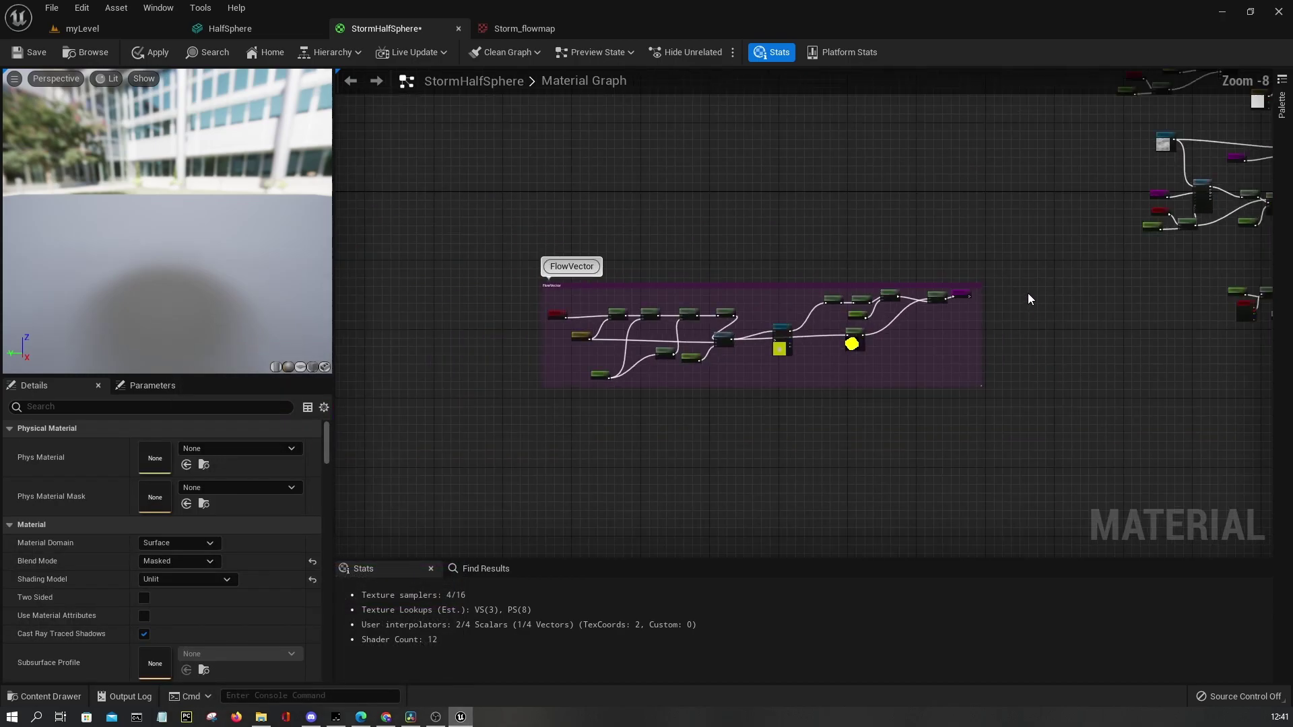
right_click_drag(968, 300, 814, 318)
left_click_drag(757, 301, 602, 467)
scroll(715, 411, "down", 4)
right_click_drag(727, 416, 729, 378)
left_click_drag(593, 412, 829, 452)
Enclose the dither and Fresnel nodes that feed the material's opacity mask in a comment box titled Dithering
scroll(734, 259, "up", 4)
scroll(833, 207, "up", 1)
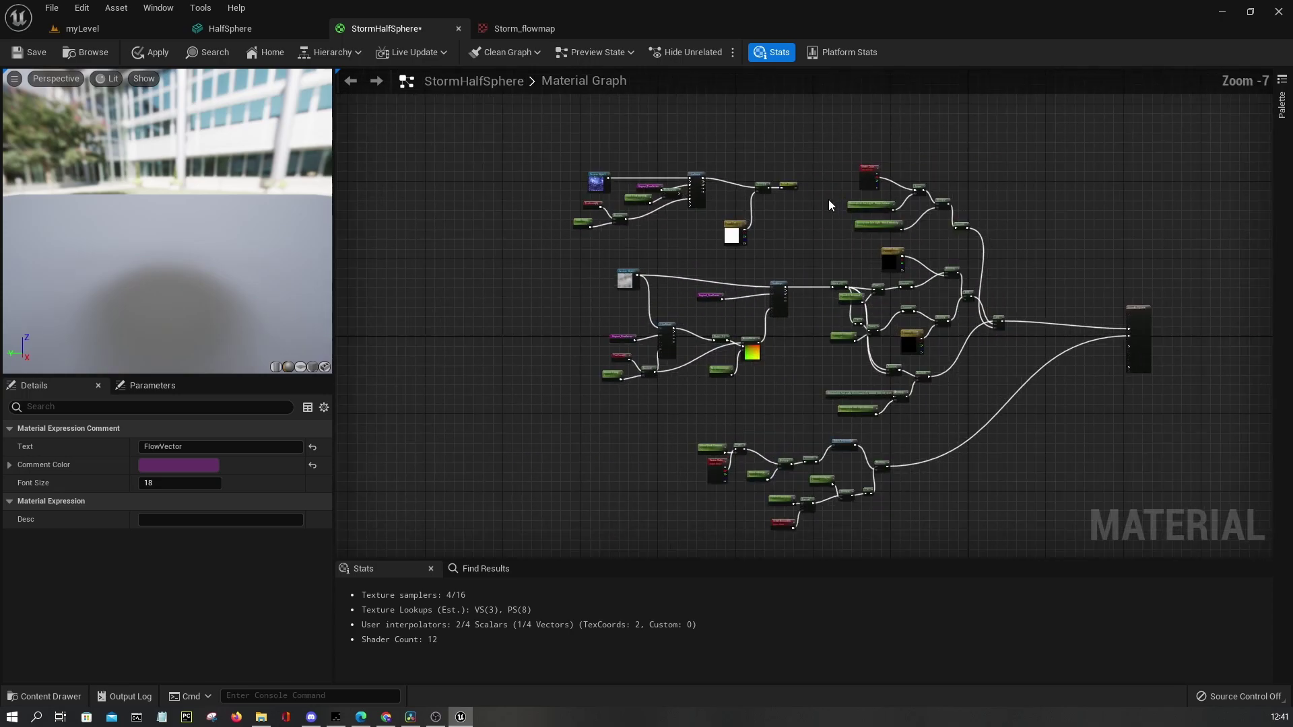
scroll(816, 383, "up", 3)
right_click_drag(817, 383, 788, 200)
left_click(597, 522)
right_click_drag(597, 522, 553, 371)
left_click_drag(483, 411, 927, 158)
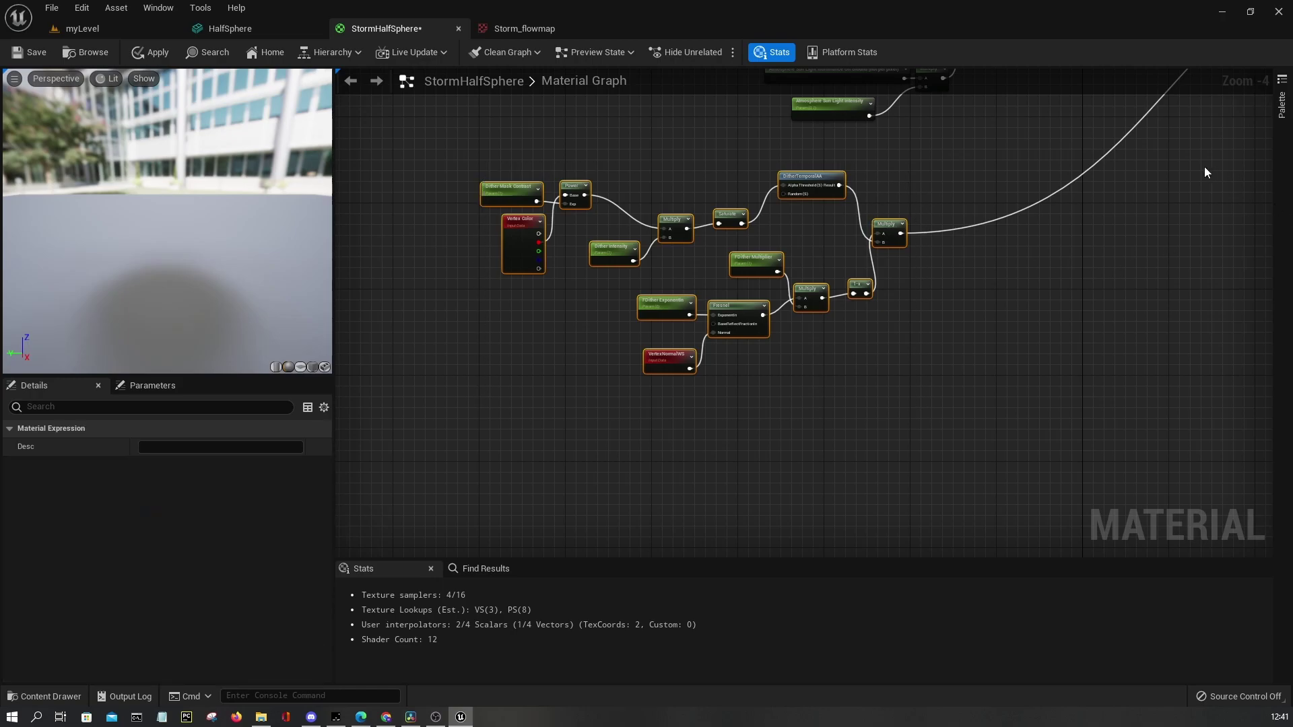
right_click_drag(864, 177, 834, 359)
type("cDithering")
key("Return")
left_click(851, 300)
Add a named reroute declaration called Dithering beside the final Multiply of the dithering network
scroll(848, 300, "up", 3)
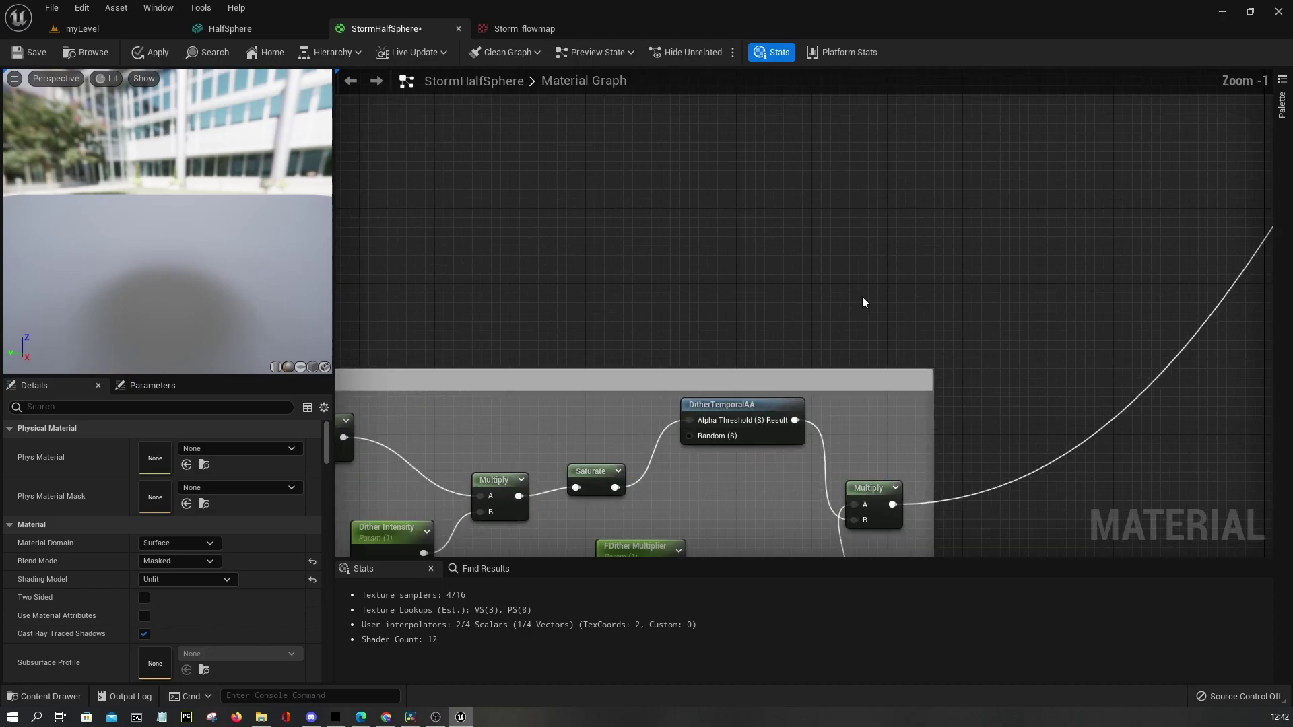
right_click_drag(1023, 517, 838, 385)
right_click(838, 385)
type("add named")
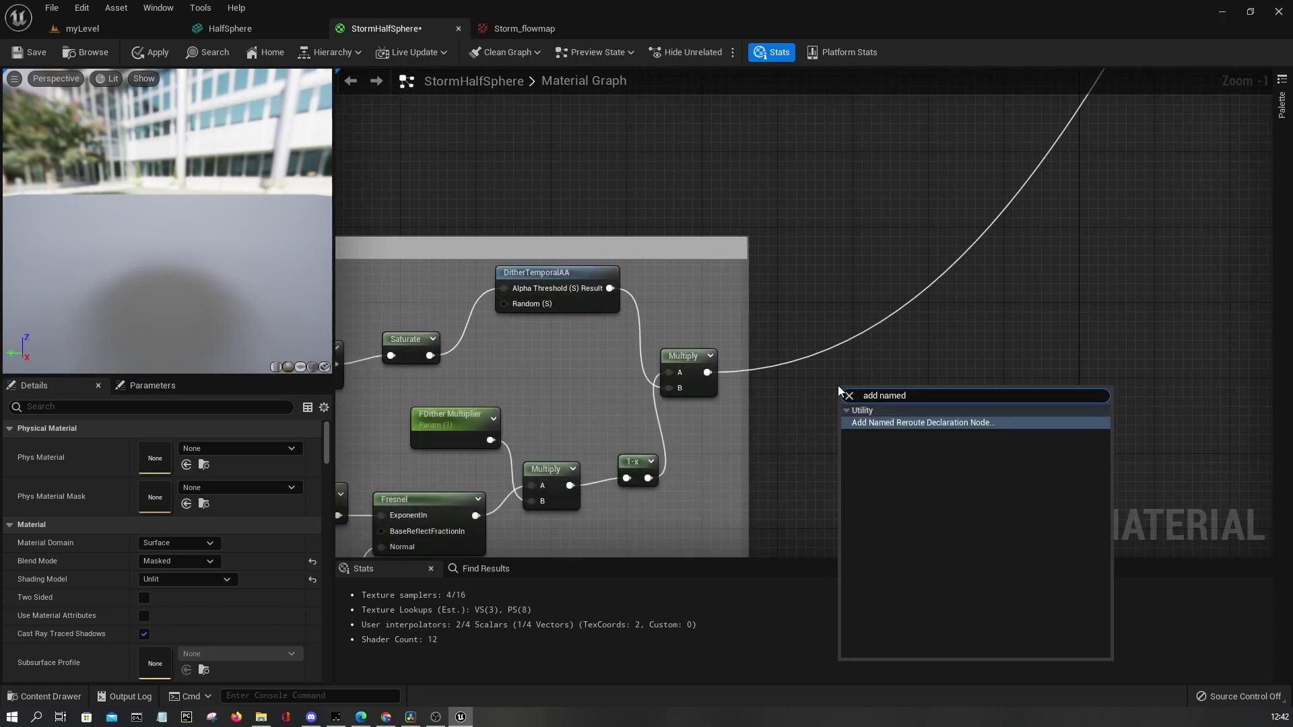
key("Return")
type("Dithering")
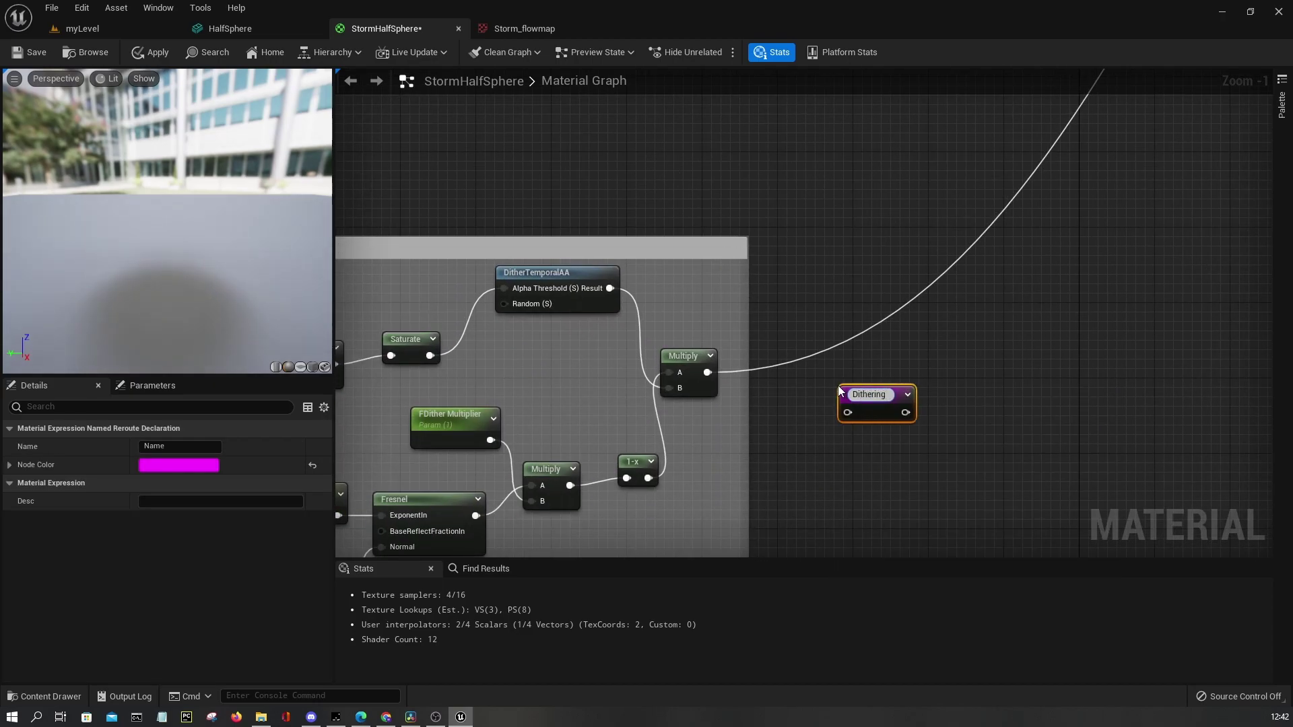
key("Return")
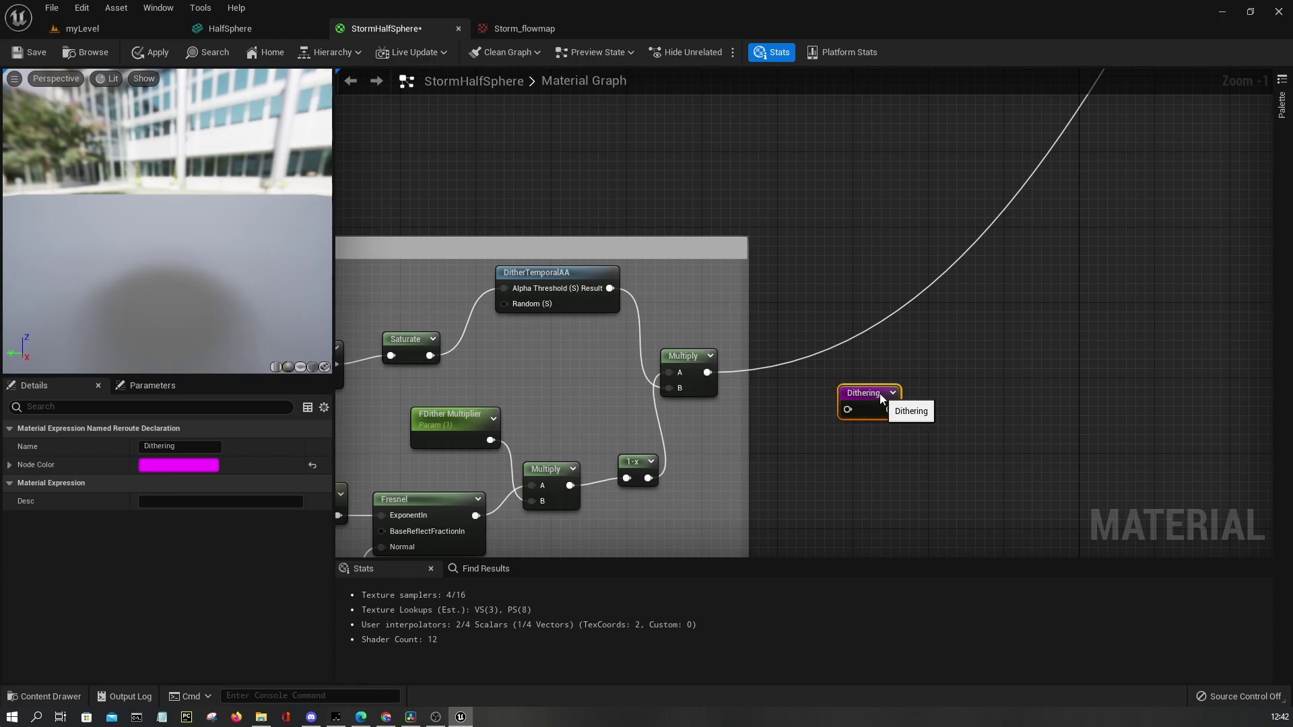
Move the Dithering reroute declaration next to the final Multiply and rename it OpacityMask
scroll(673, 371, "down", 4)
scroll(894, 272, "down", 1)
mouse_move(895, 272)
right_mouse_down()
mouse_move(807, 350)
mouse_move(909, 270)
right_mouse_up()
scroll(830, 328, "up", 4)
right_click_drag(701, 373, 966, 273)
left_click(171, 446)
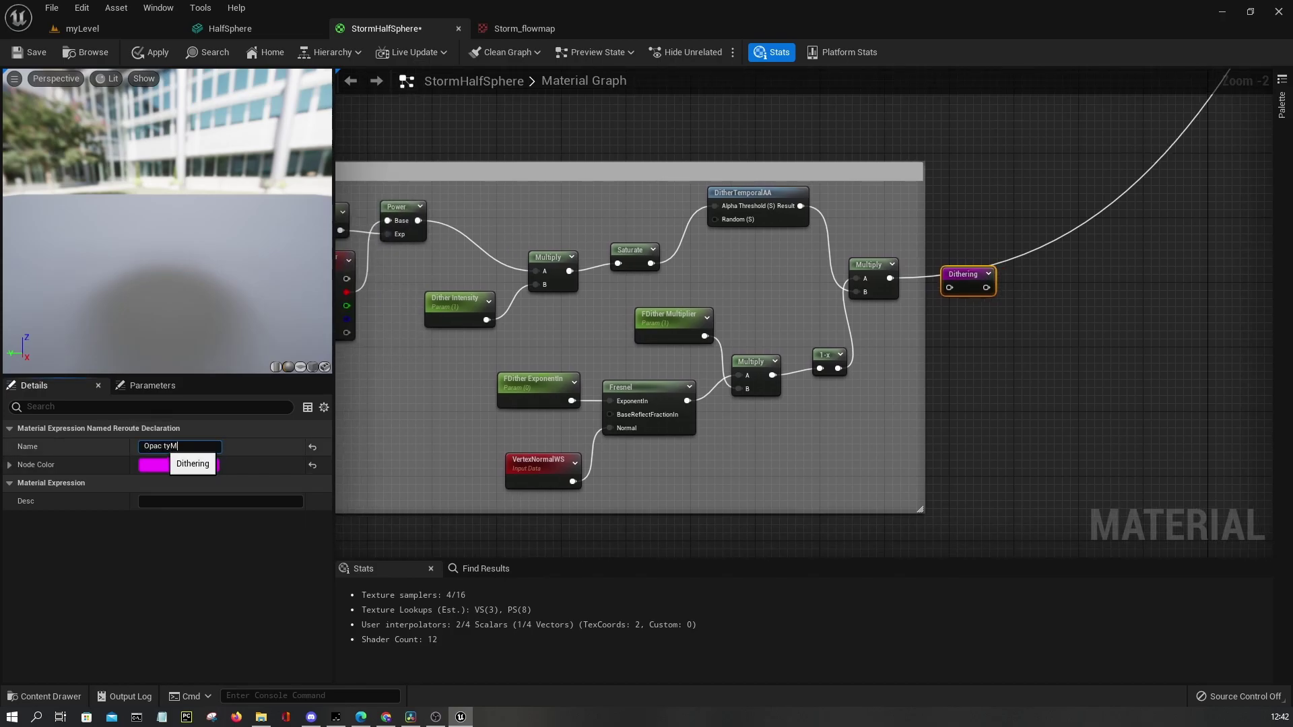
Rename the Dithering comment box to OpacityMask
right_click_drag(356, 177, 559, 209)
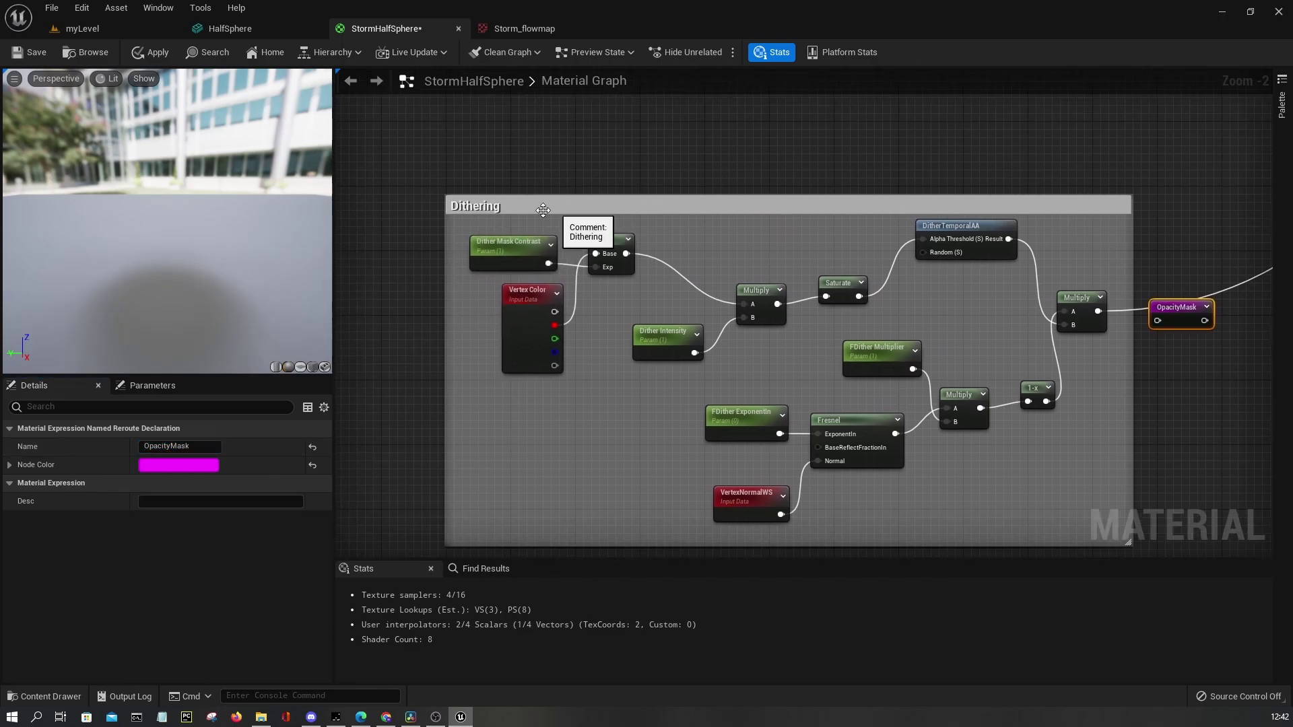
double_click(510, 204)
type("OpacityMa")
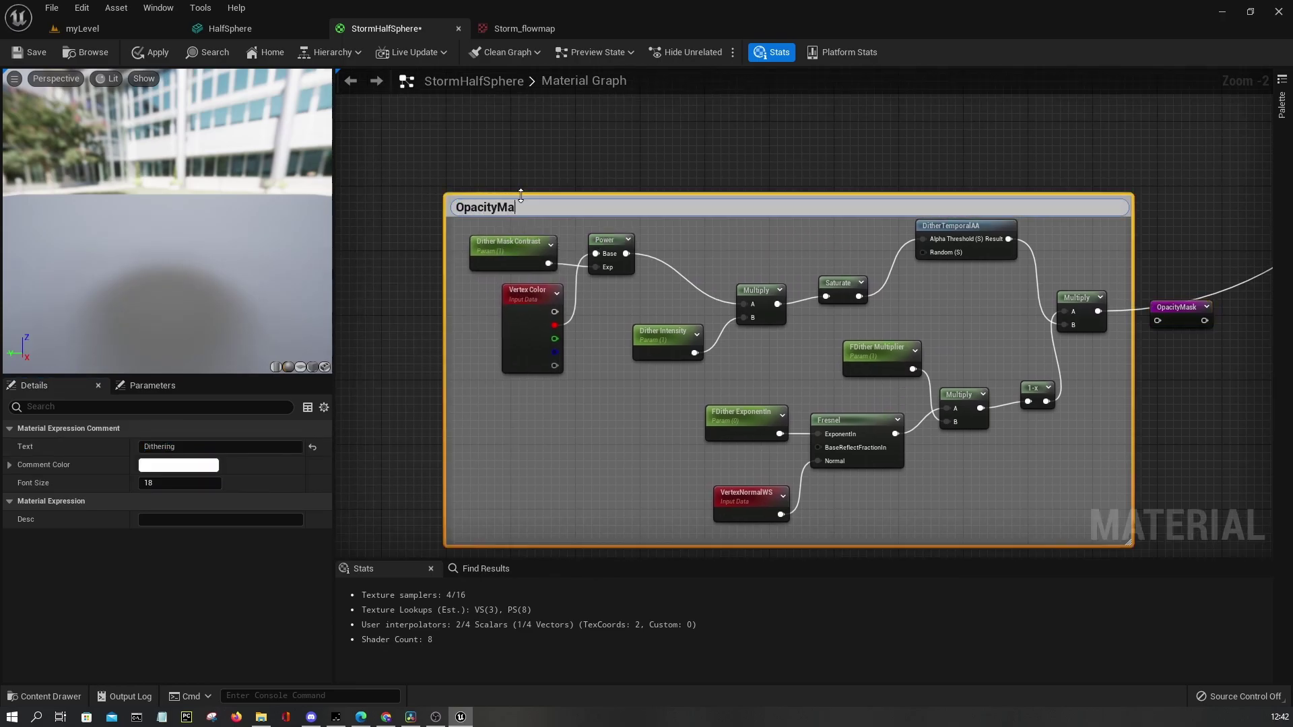
type("sk")
key("Return")
Set the OpacityMask reroute declaration's node color to orange
left_click(1181, 321)
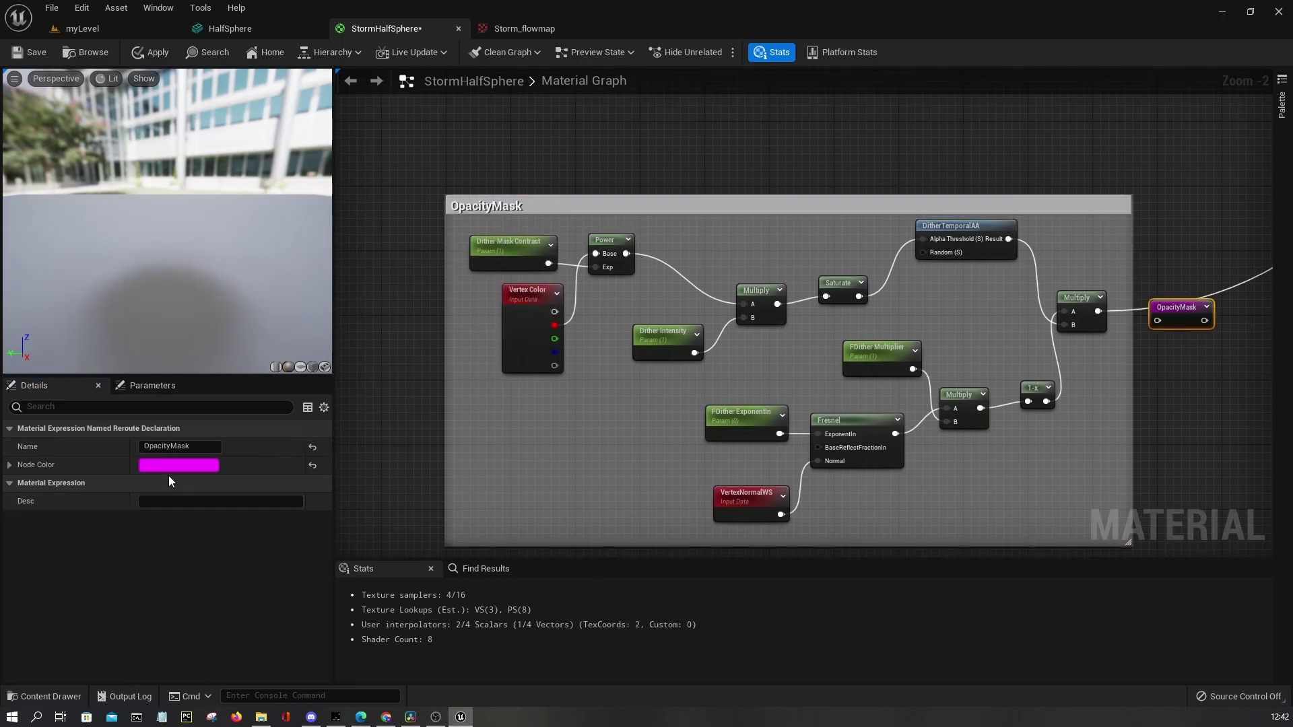
left_click(165, 464)
left_click_drag(276, 450, 351, 510)
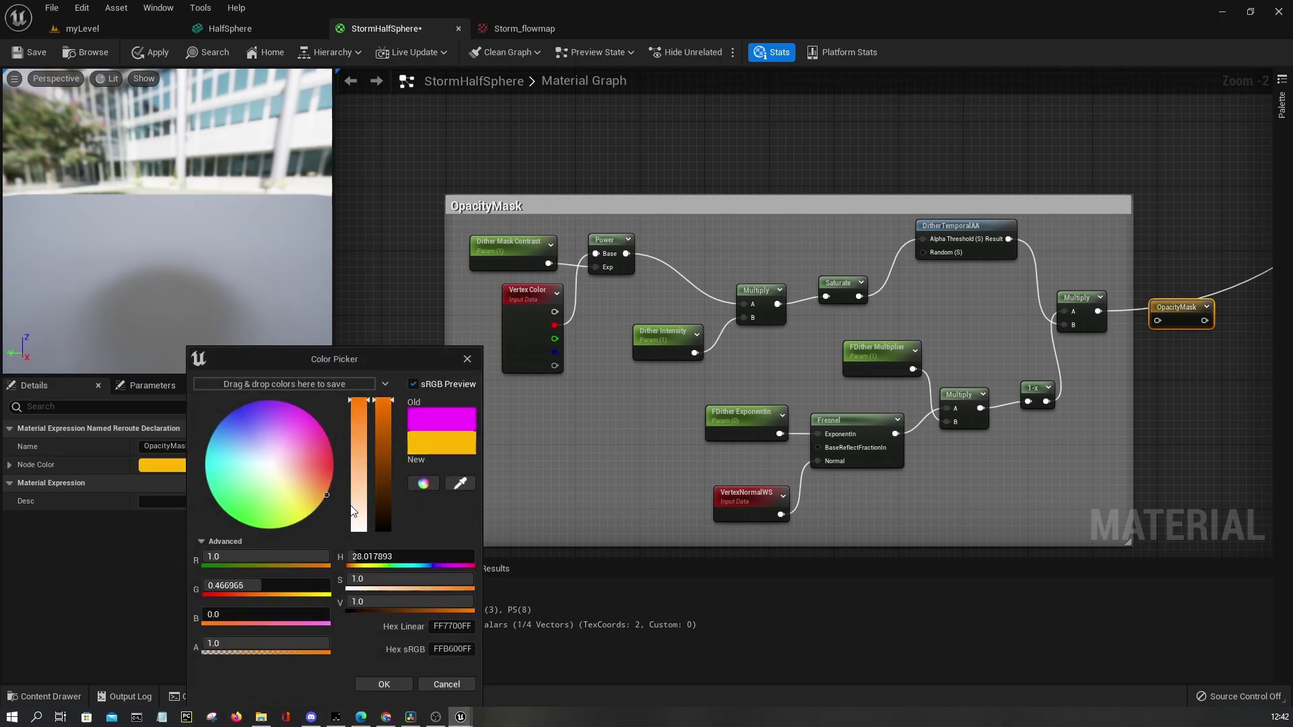
left_click(391, 689)
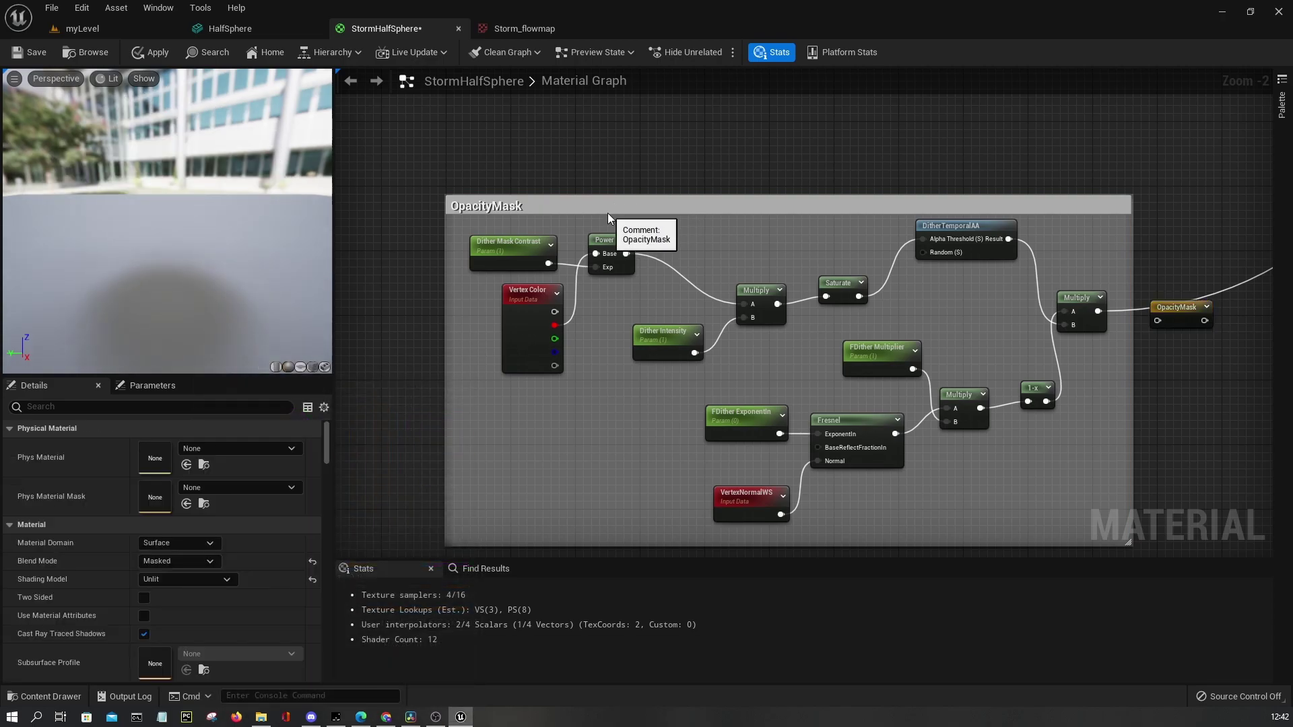
Set the OpacityMask comment color to the orange sampled from the OpacityMask reroute node
right_click_drag(613, 206, 320, 188)
left_click(180, 464)
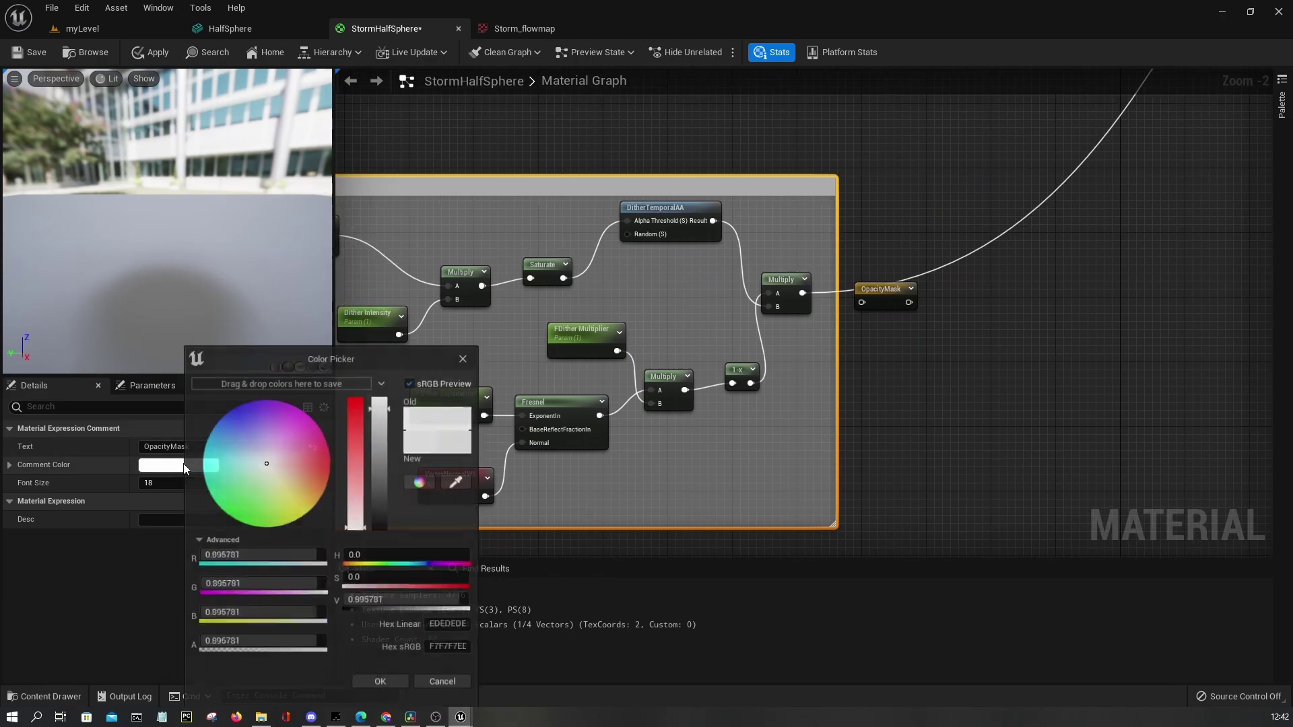
left_click(458, 483)
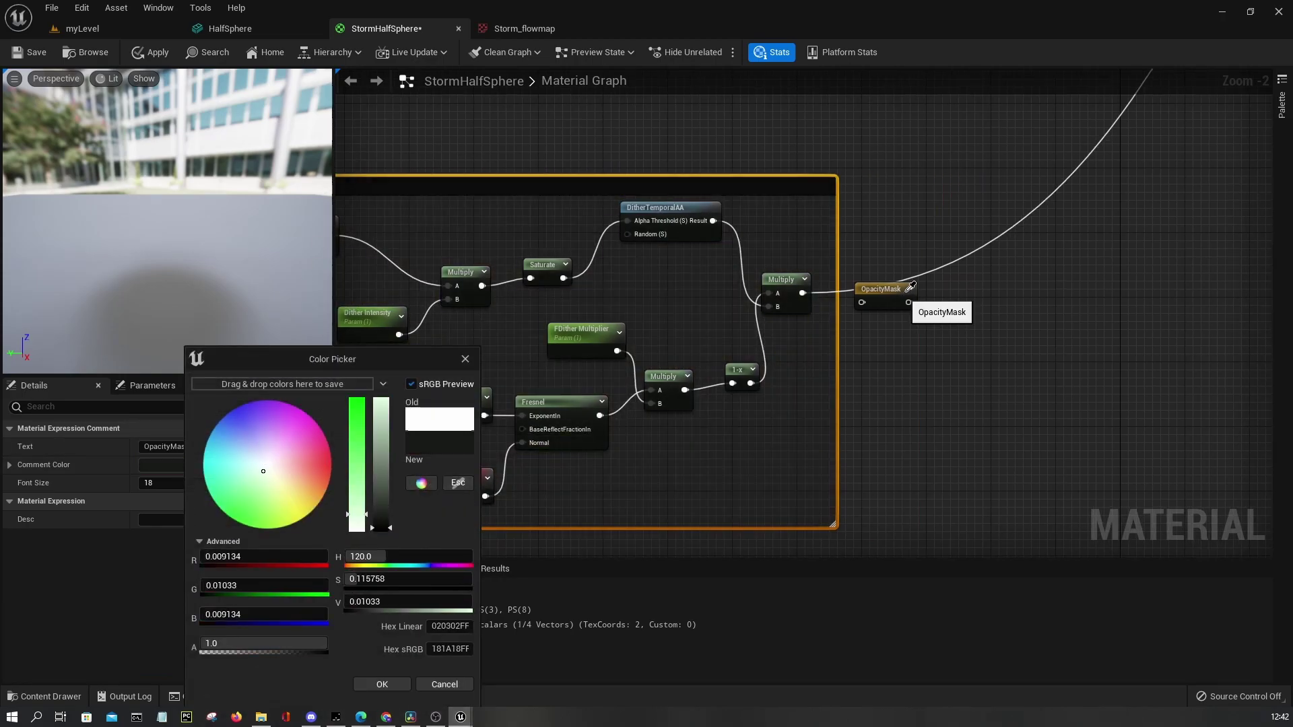
left_click(906, 295)
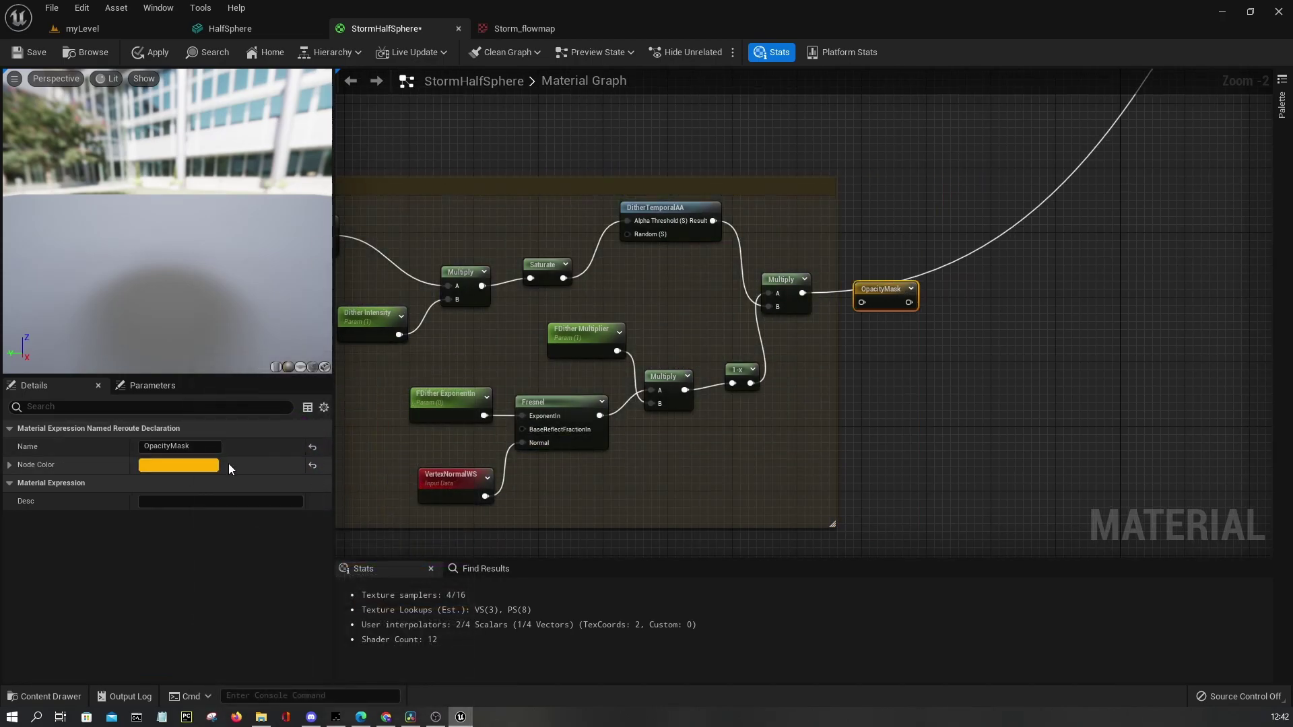
Adjust the OpacityMask reroute declaration's node color, entering a value of 2
left_click(203, 465)
type("2")
key("Return")
left_click(399, 684)
right_click_drag(901, 417, 1125, 431)
left_click(1125, 431)
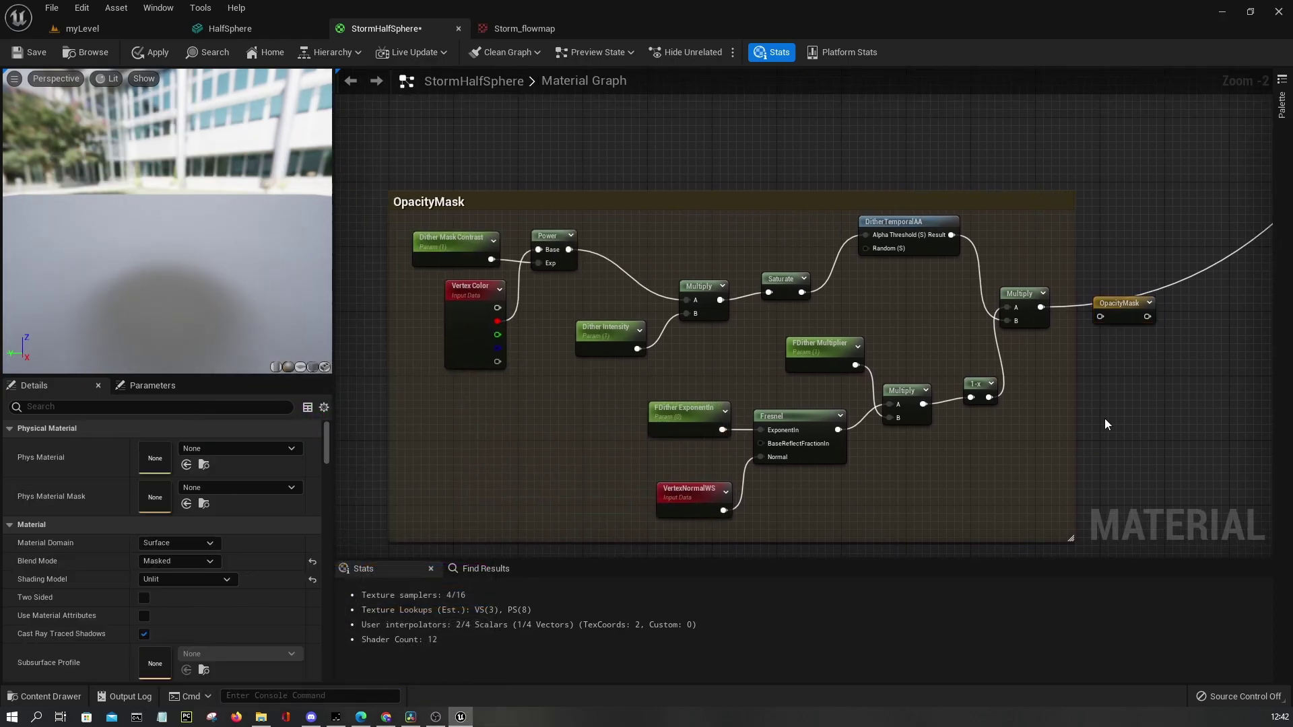
Brighten the OpacityMask comment box's color to a lighter golden yellow
left_click(661, 199)
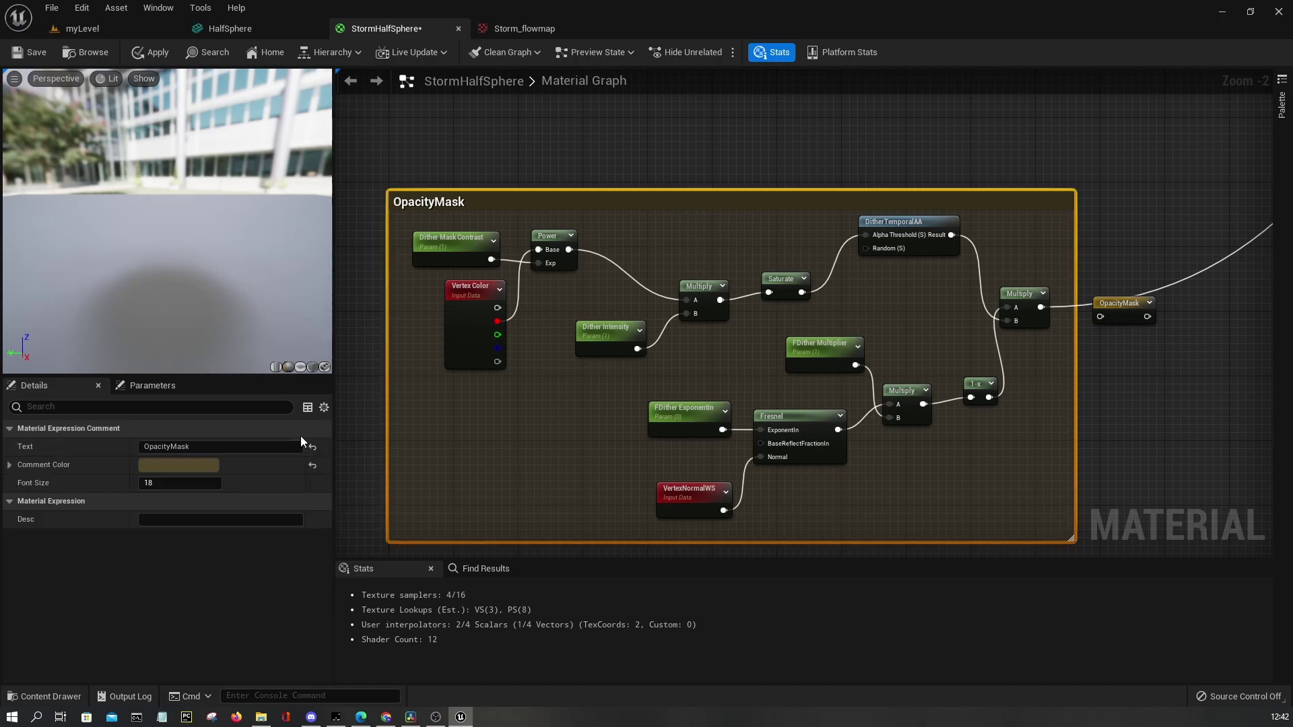
left_click(176, 466)
left_click(361, 479)
left_click_drag(335, 433, 335, 413)
left_click(363, 683)
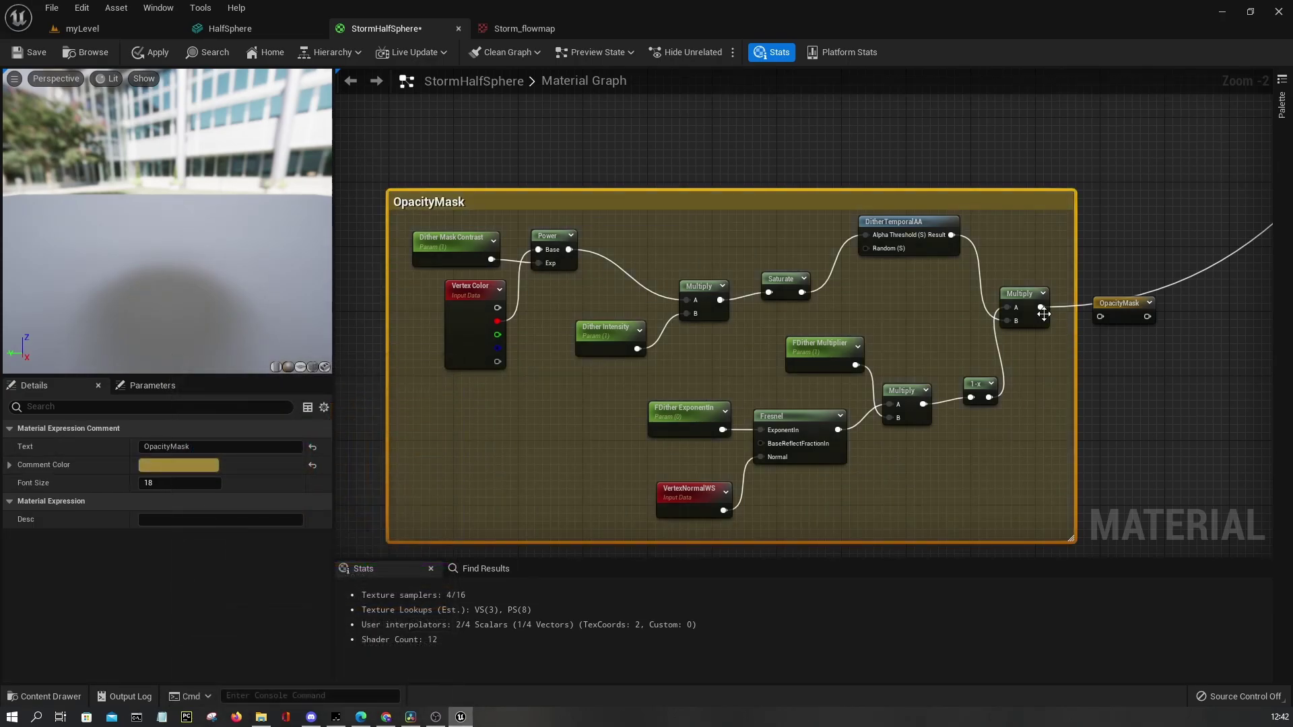
Save the StormHalfSphere material
scroll(1098, 317, "down", 2)
left_click(52, 8)
left_click(110, 79)
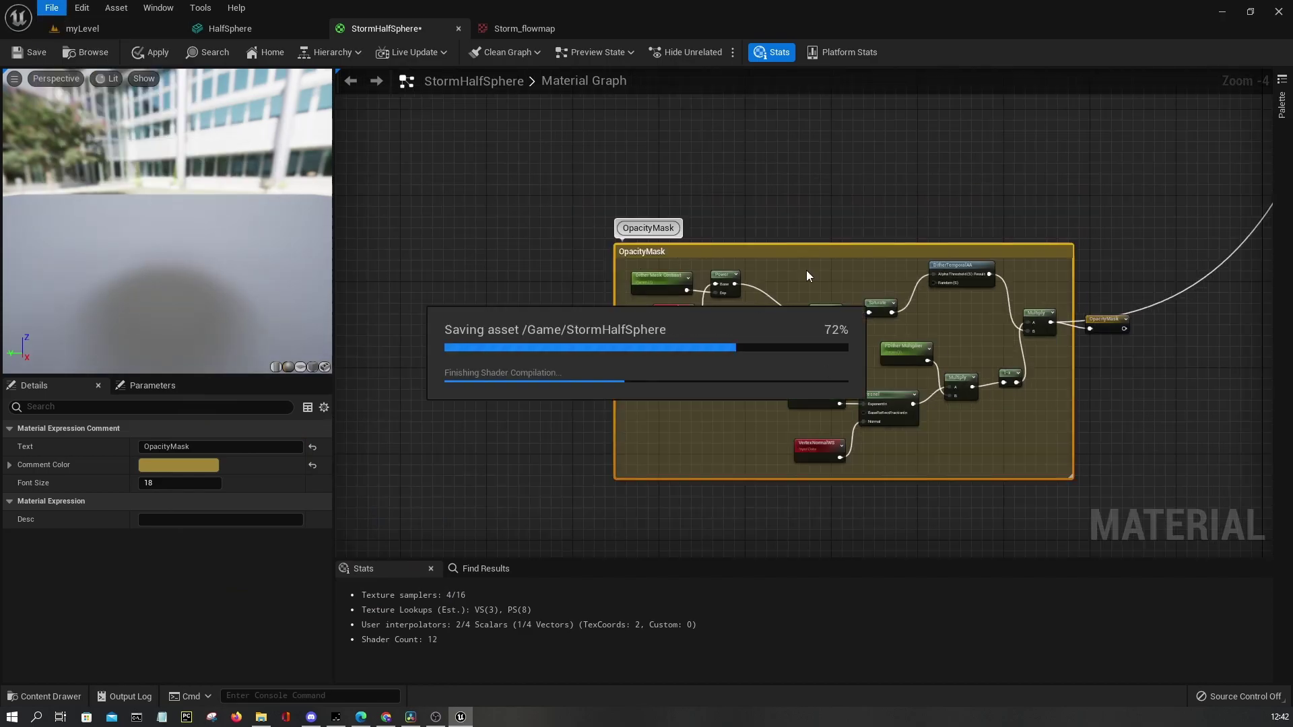
Add an OpacityMask named reroute beside the material result node and connect it to the Opacity Mask input
right_click_drag(859, 216, 602, 289)
left_click(746, 290)
right_click_drag(745, 290, 705, 228)
right_click(668, 267)
type("opacity")
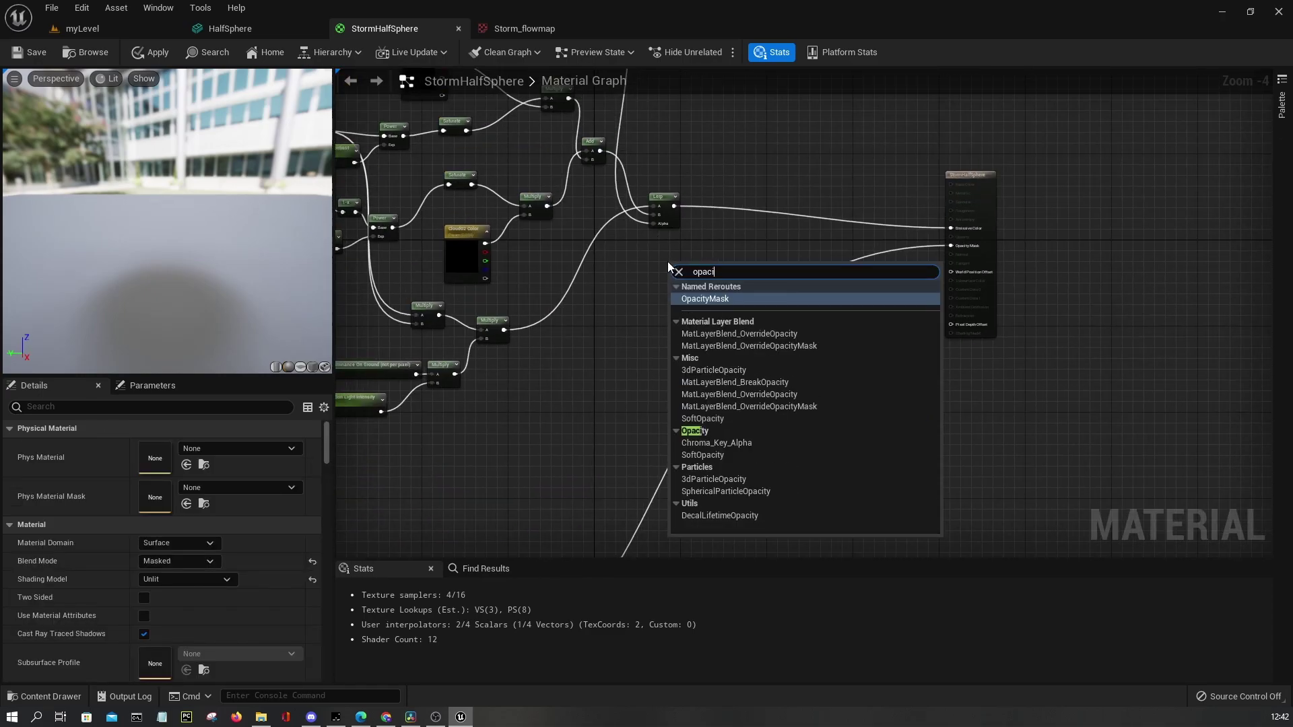
key("Return")
scroll(888, 212, "up", 2)
left_click_drag(612, 306, 879, 282)
double_click(879, 278)
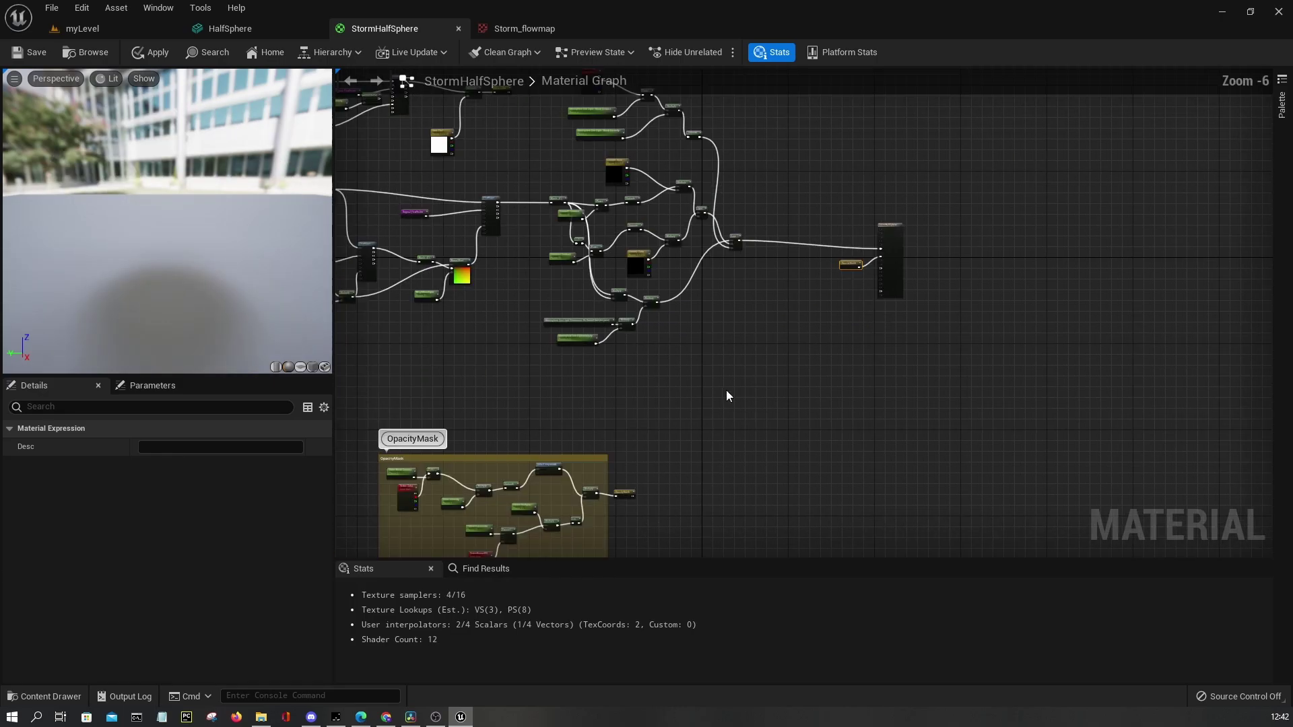
Widen the OpacityMask comment box so it encloses the OpacityMask reroute declaration
left_click_drag(739, 363, 748, 358)
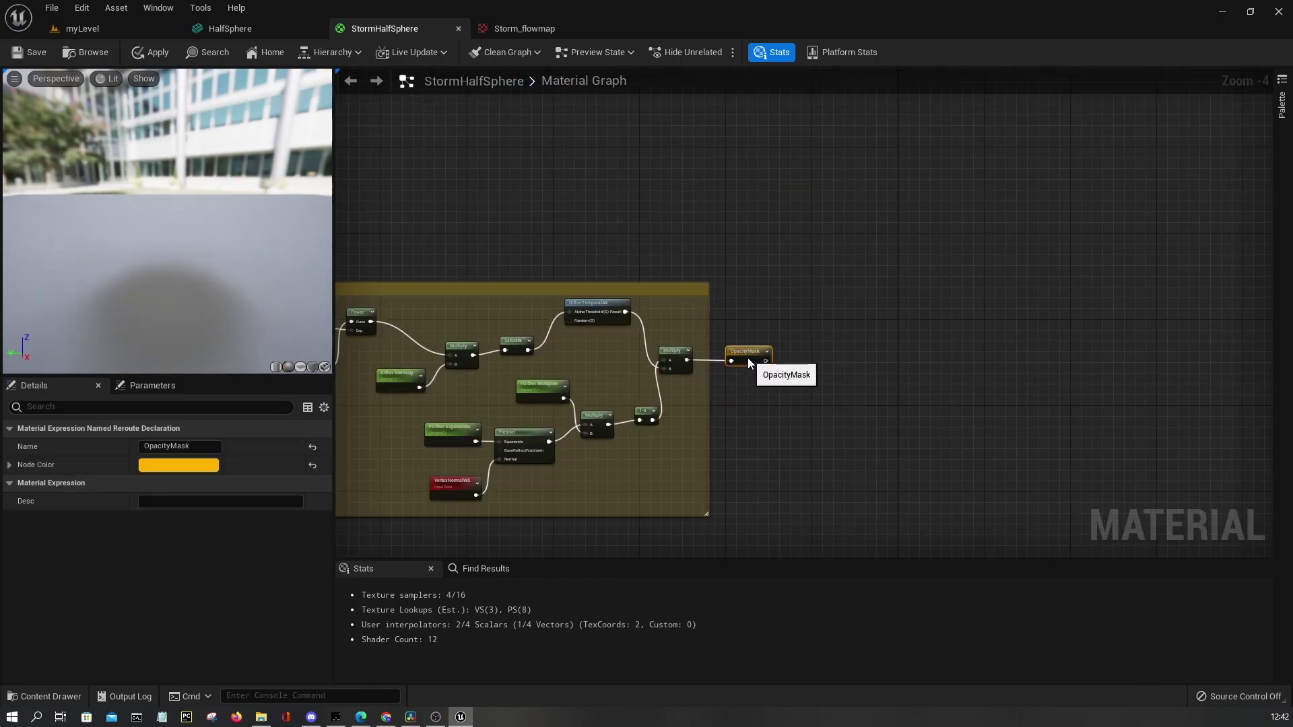
right_click_drag(522, 475, 734, 396)
scroll(775, 396, "down", 1)
left_click_drag(889, 364, 957, 359)
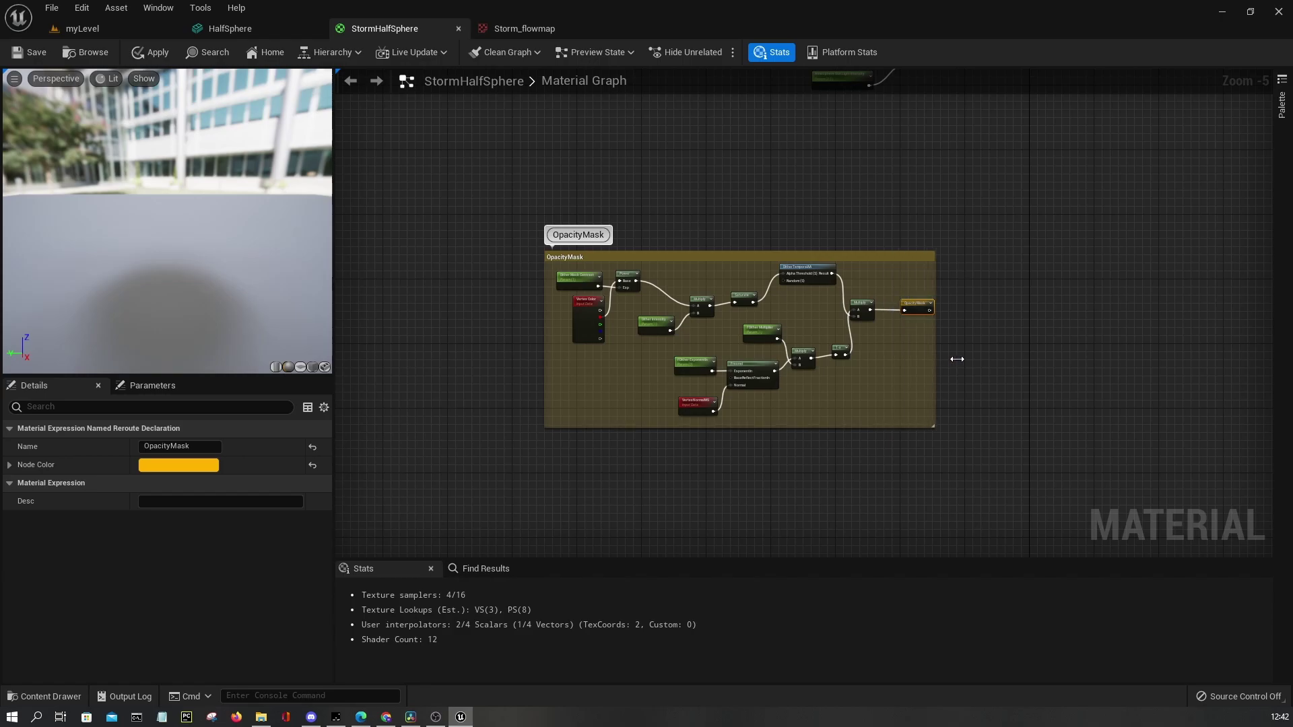
left_click(584, 471)
Move the OpacityMask comment box with its nodes to the free area just above the FlowVector comment box
scroll(934, 251, "down", 4)
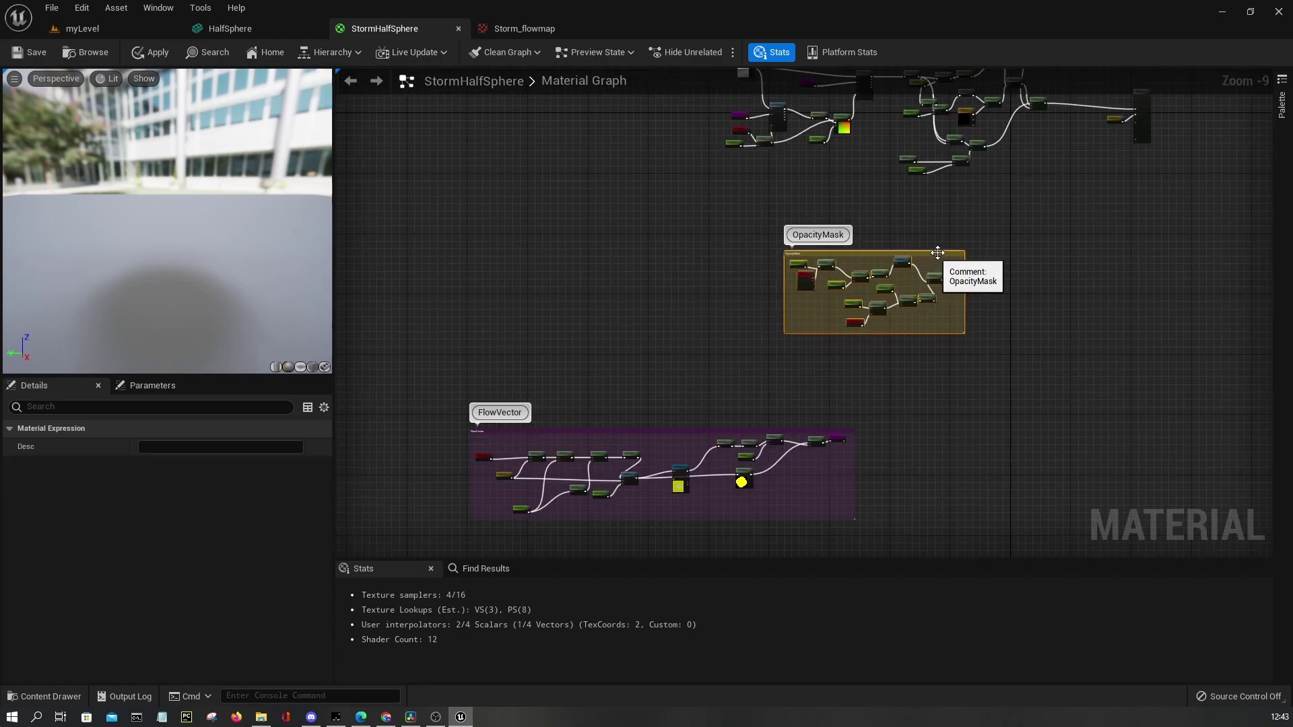
left_click_drag(941, 254, 624, 344)
left_click(730, 301)
Tidy the Clouds02 branch by shifting its 1-x and Clouds02 Contrast nodes left and its Power node slightly up and right
right_click_drag(730, 300, 499, 552)
scroll(527, 422, "up", 4)
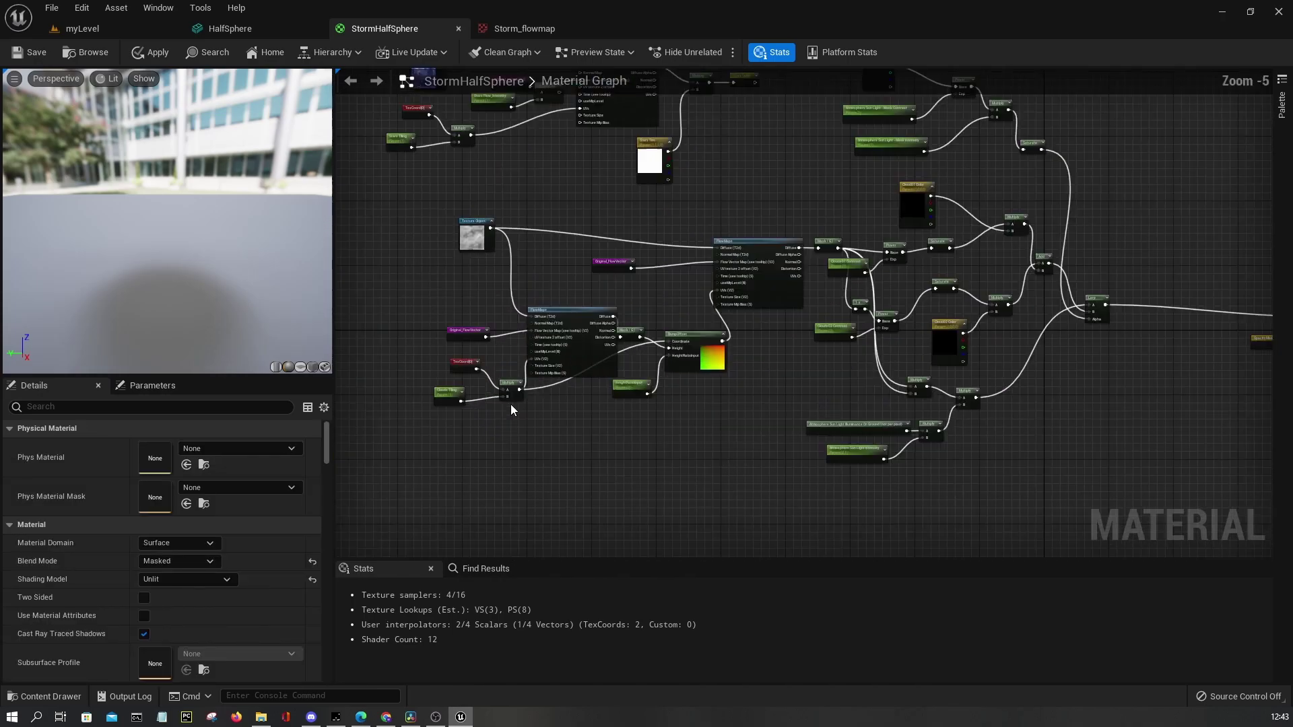
scroll(585, 374, "up", 3)
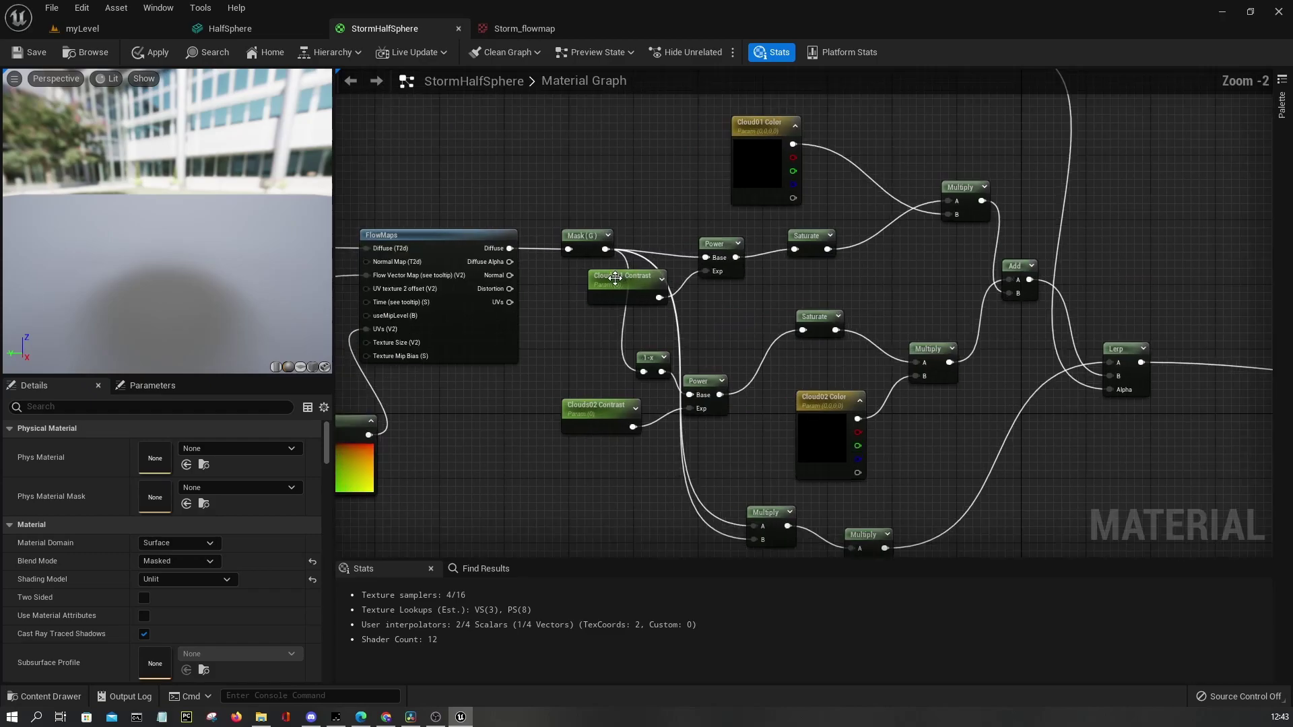
left_click(571, 317)
left_click_drag(645, 361, 618, 361)
right_click_drag(619, 361, 561, 293)
left_click_drag(548, 361, 524, 368)
left_click_drag(655, 313, 669, 297)
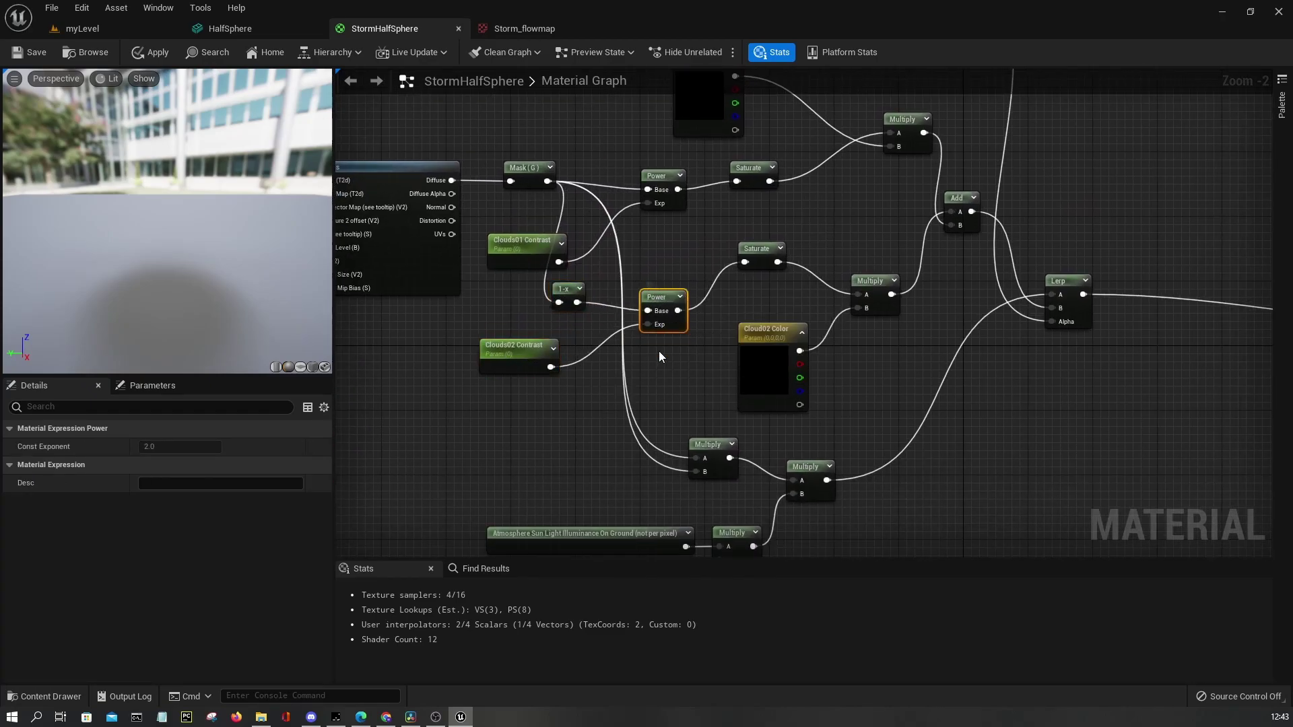
left_click(660, 350)
scroll(672, 341, "down", 2)
right_click_drag(672, 340, 792, 341)
scroll(792, 341, "down", 1)
right_click_drag(593, 335, 803, 334)
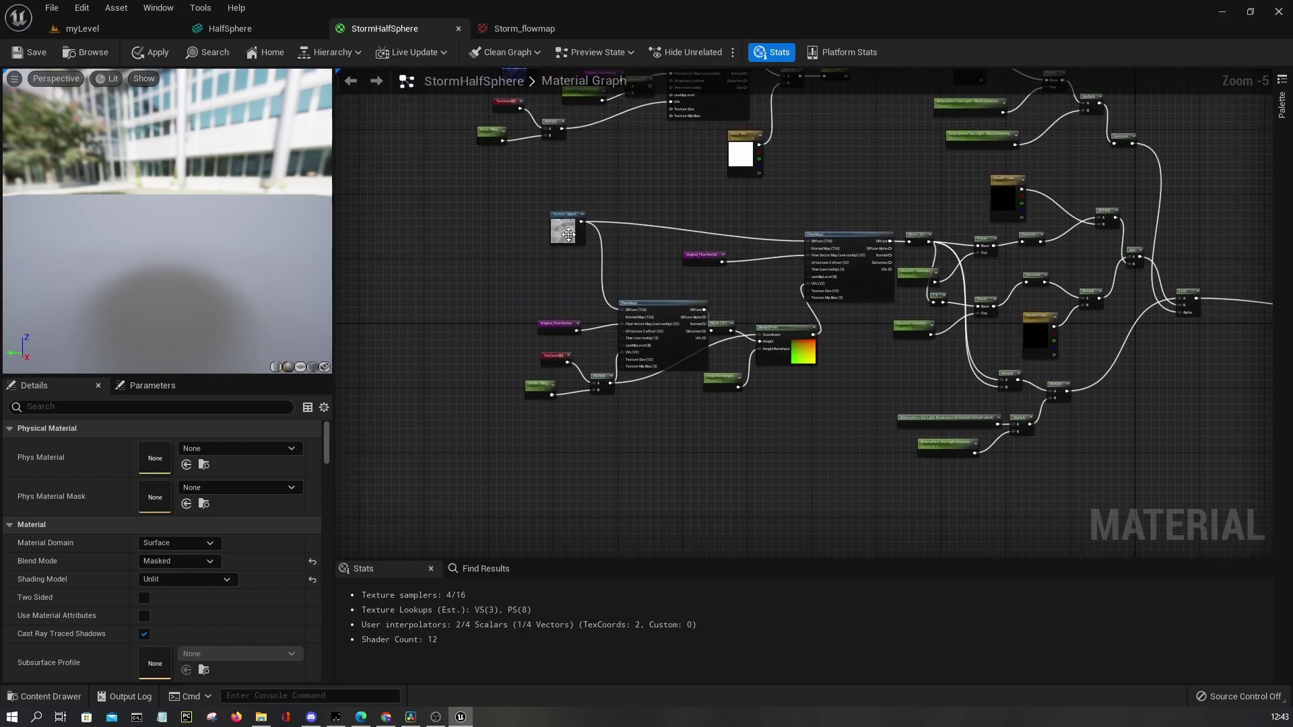
Examine the material graph's cloud, atmosphere mask, final Lerp and stars branches, from the smoke texture nodes to the output
left_click(569, 263)
right_click_drag(640, 353, 567, 348)
left_click_drag(433, 399, 849, 223)
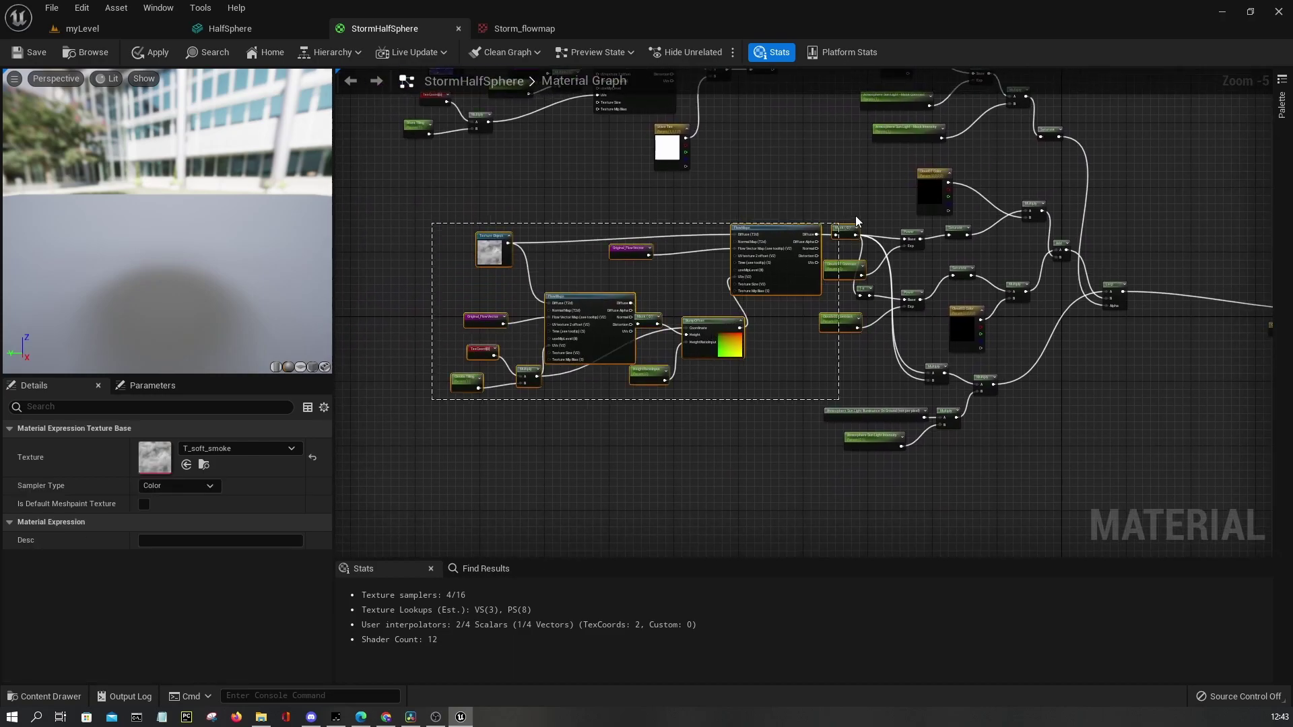
left_click_drag(977, 175, 1012, 189)
left_click(957, 450)
scroll(947, 454, "up", 2)
right_click_drag(947, 455, 834, 450)
left_click_drag(689, 485, 830, 447)
right_click_drag(883, 418, 699, 424)
left_click_drag(726, 328, 770, 349)
scroll(788, 316, "down", 2)
right_click_drag(802, 282, 739, 372)
left_click(753, 360)
left_click_drag(814, 321, 846, 307)
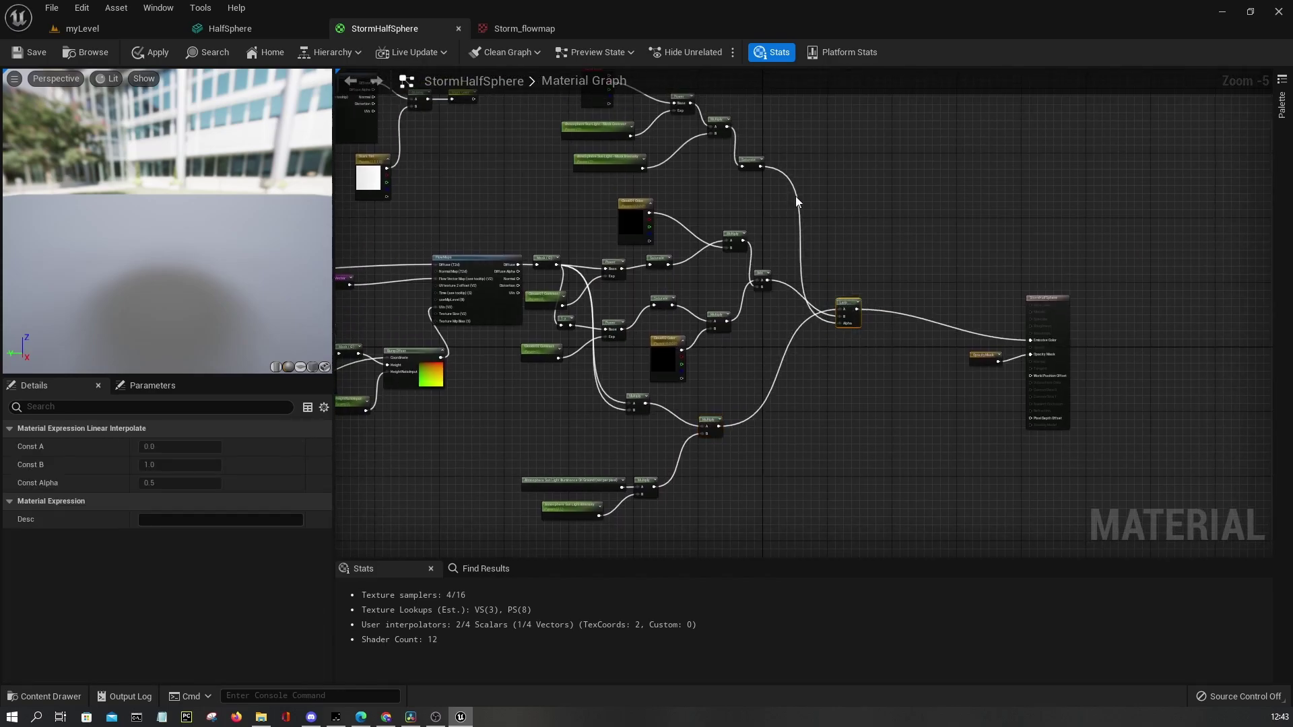
right_click_drag(802, 214, 834, 381)
left_click_drag(570, 337, 803, 221)
right_click_drag(772, 242, 799, 237)
left_click(798, 238)
right_click_drag(577, 266, 766, 248)
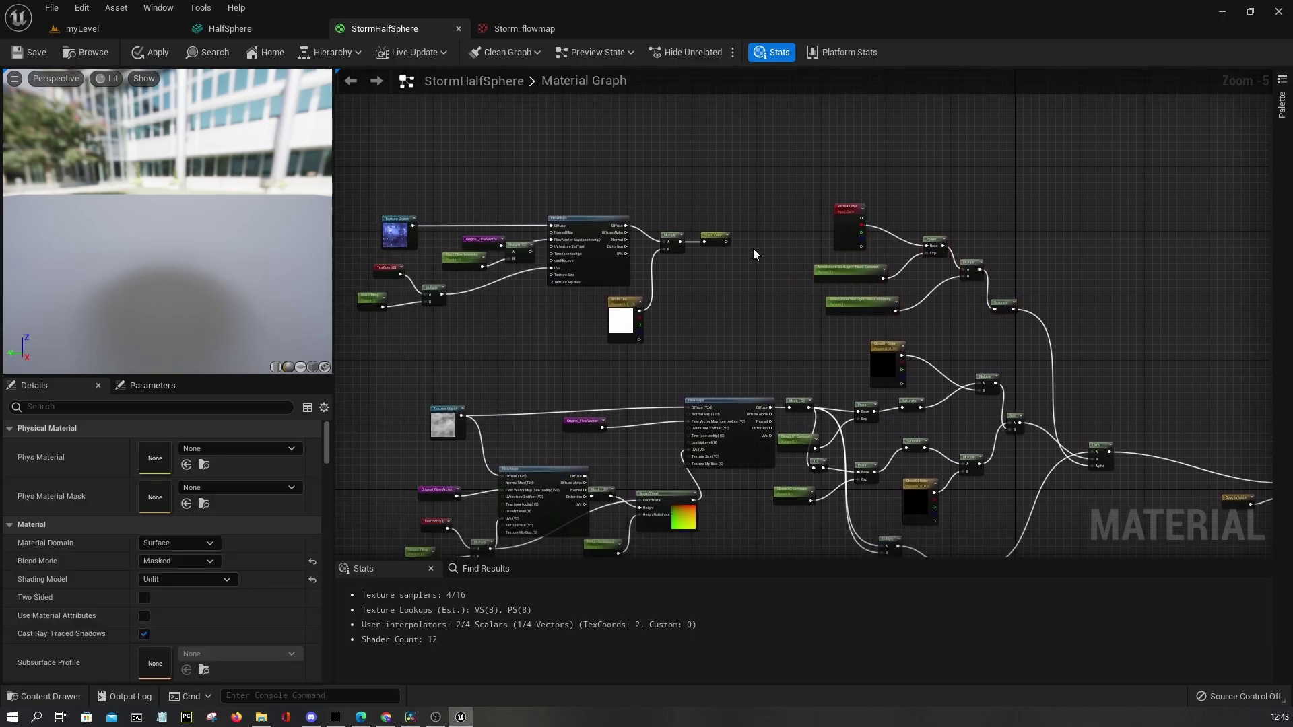
scroll(747, 248, "up", 4)
scroll(731, 245, "down", 3)
right_click_drag(1172, 489, 856, 381)
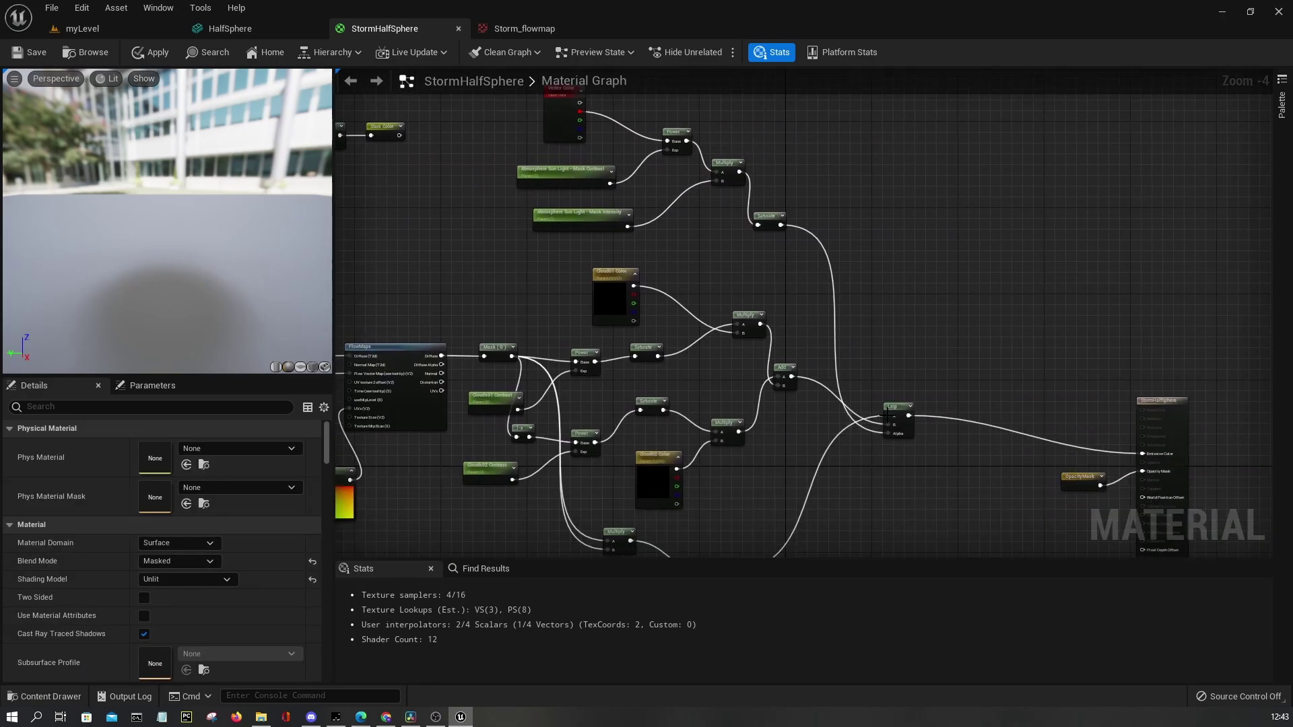
Duplicate the Vertex Color node beside the final Lerp and wire its green channel into the Alpha of a new LinearInterpolate node
left_click_drag(886, 416, 886, 385)
left_click(556, 120)
left_click_drag(555, 120, 898, 345)
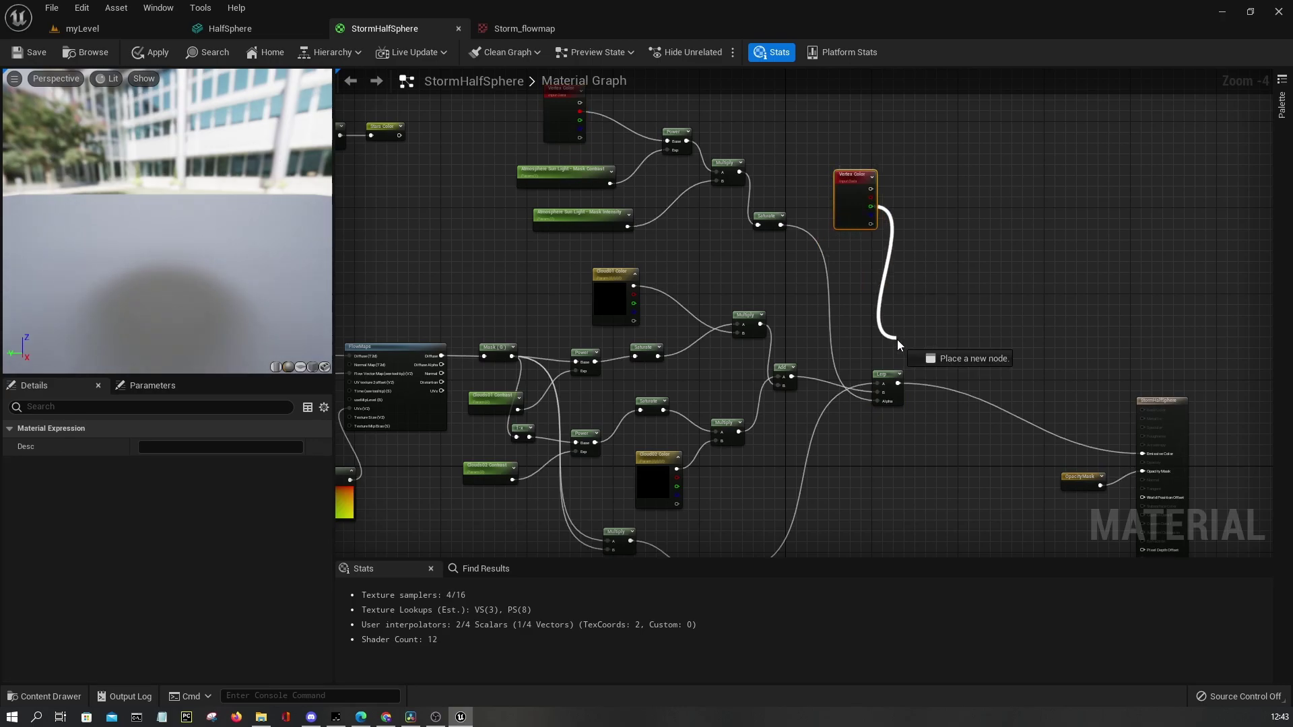
left_click_drag(925, 302, 926, 319)
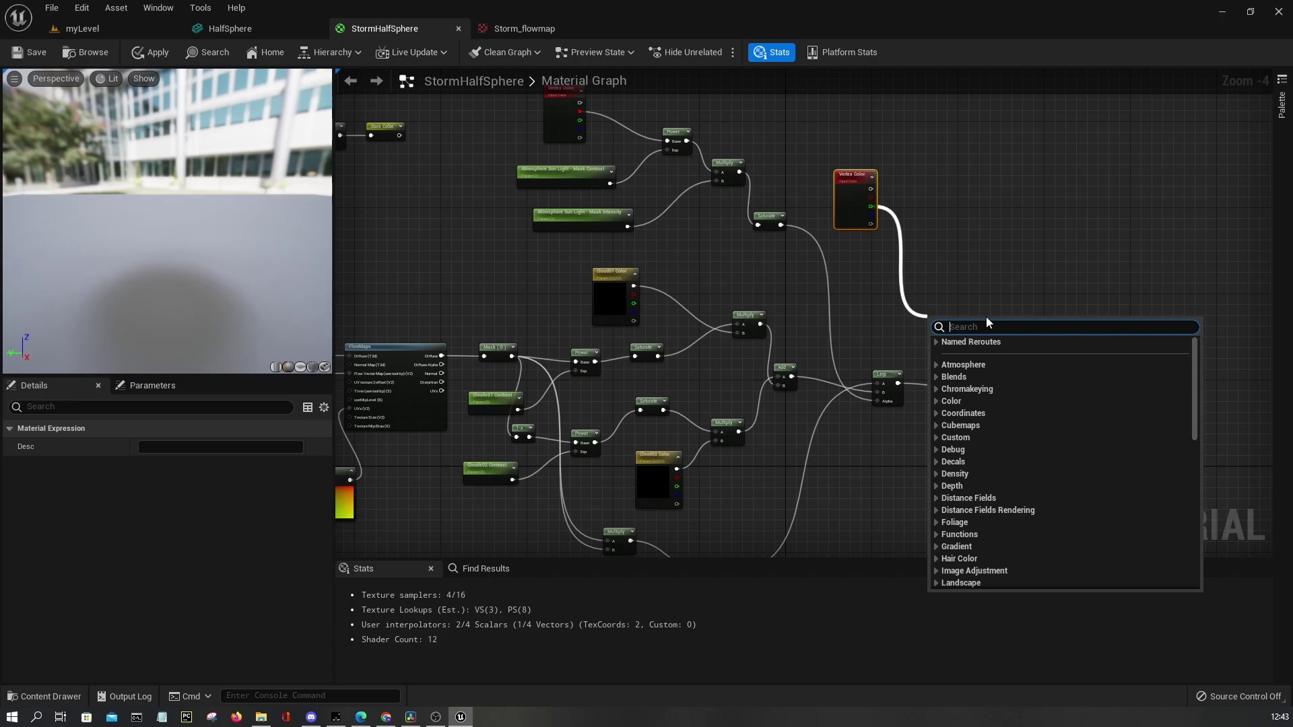
type("lerp")
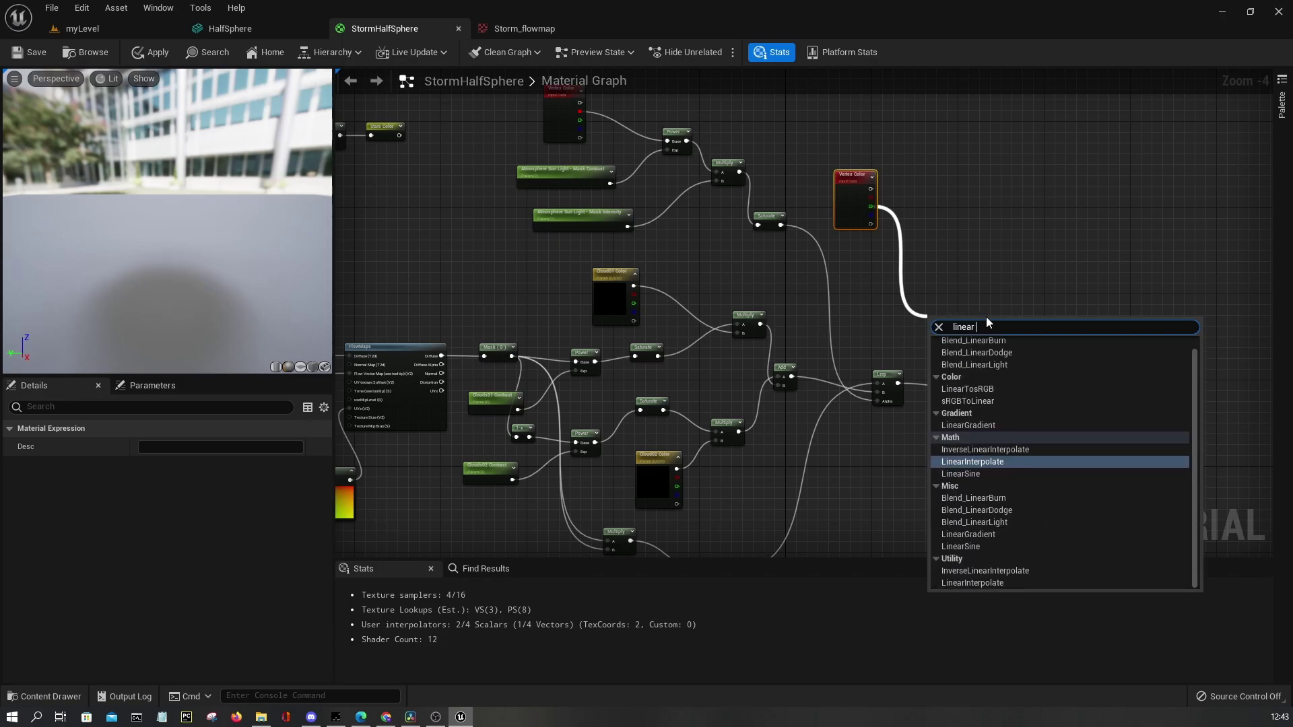
key("Return")
scroll(987, 318, "up", 4)
left_click_drag(879, 344, 878, 380, "ctrl")
right_click_drag(869, 413, 714, 307)
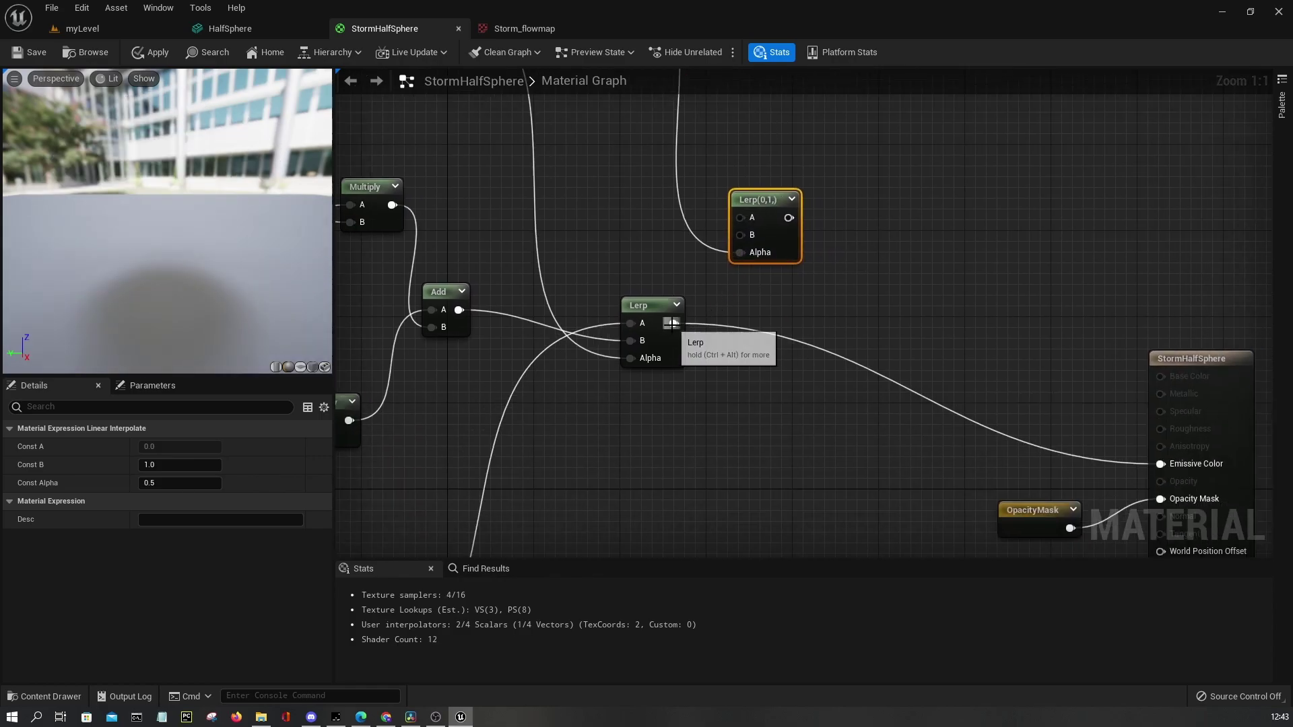
Wire the existing Lerp's output into the new Lerp's A input and a Stars Color reroute node into its B input
left_click_drag(671, 323, 520, 220)
scroll(765, 332, "down", 5)
scroll(959, 359, "up", 4)
left_click_drag(850, 332, 734, 297)
type("sa")
key("BackSpace")
type("tars c")
key("Return")
left_click_drag(767, 321, 855, 317)
Move the stars nodes above the OpacityMask comment and enclose them in a comment titled Stars Color
scroll(829, 330, "down", 8)
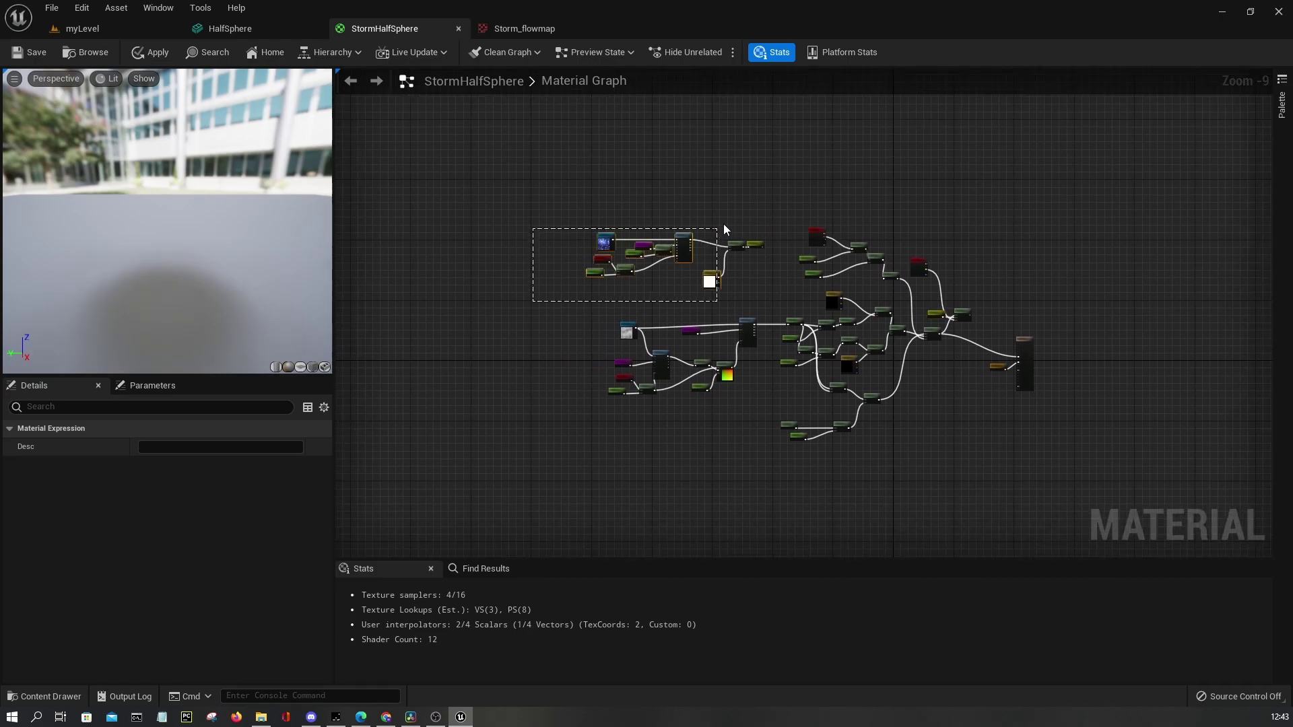
left_click_drag(766, 253, 539, 294)
type("c")
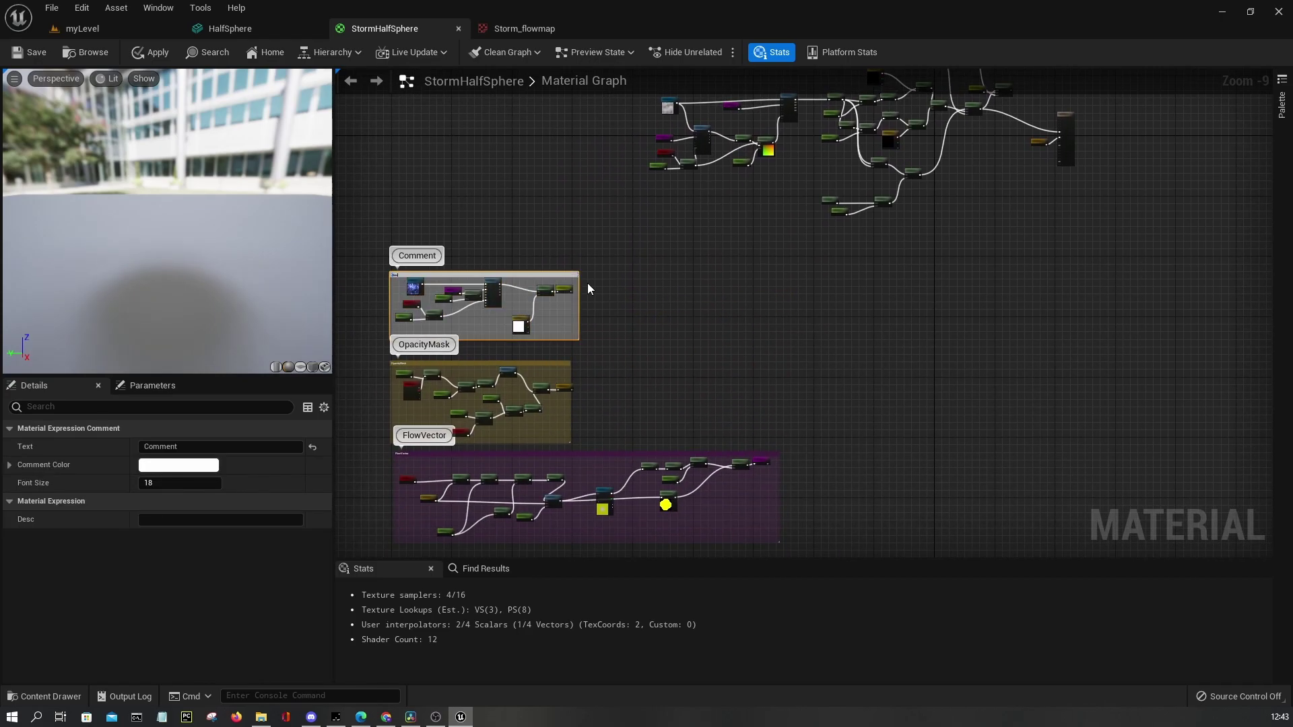
type("Stars Color")
key("Return")
scroll(587, 286, "up", 5)
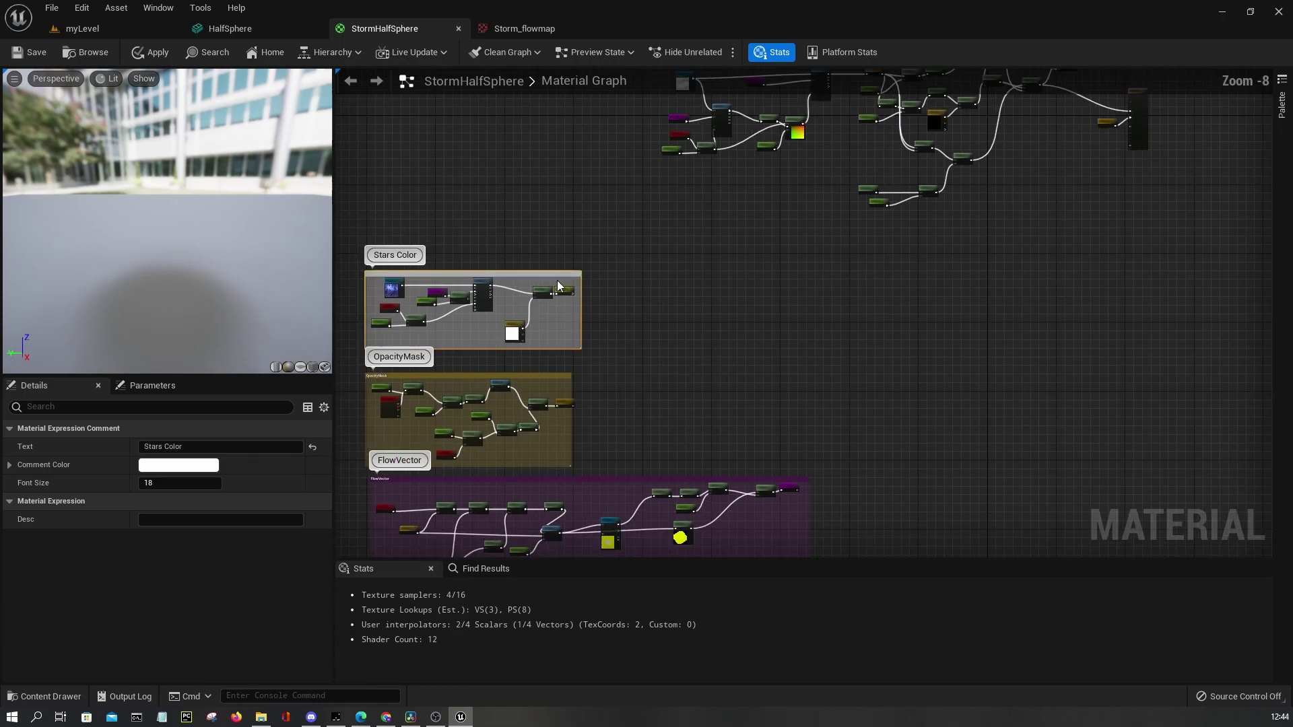
Set the Stars Color comment's colour to the olive green sampled from the Stars Color node's header
left_click(600, 234)
scroll(600, 234, "up", 4)
left_click(583, 243)
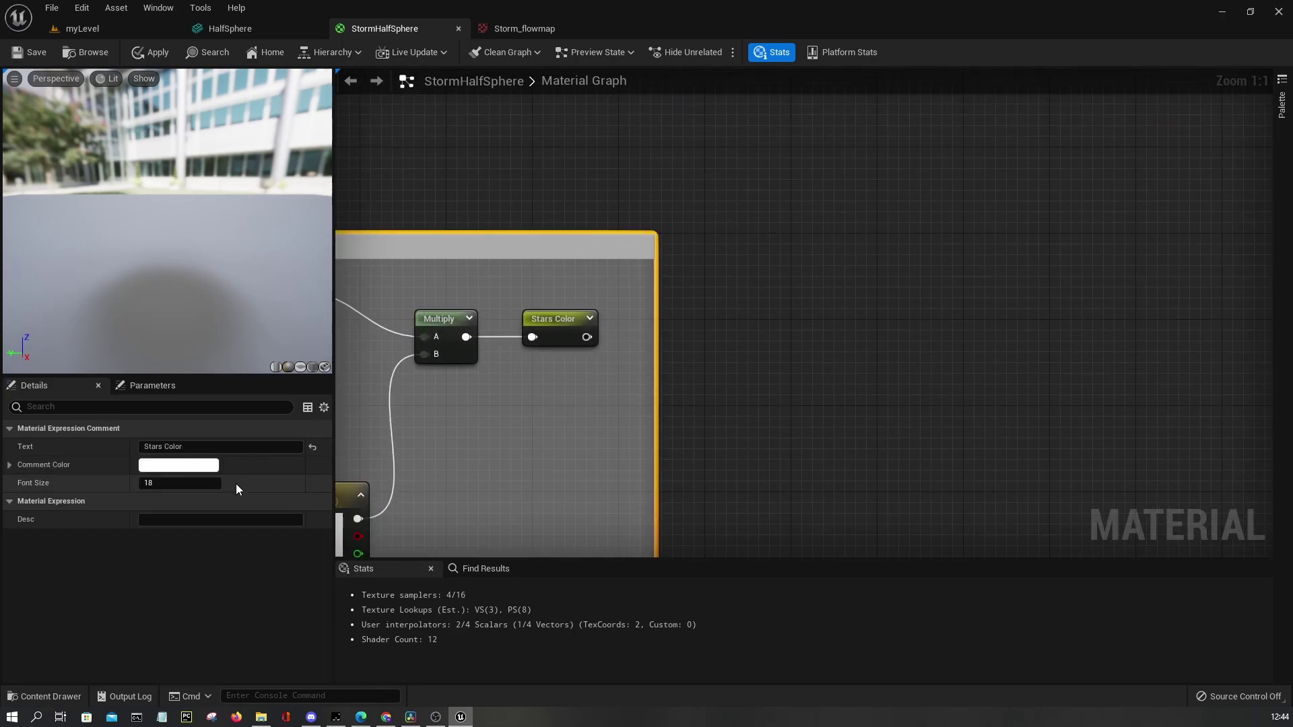
left_click(203, 465)
left_click(470, 484)
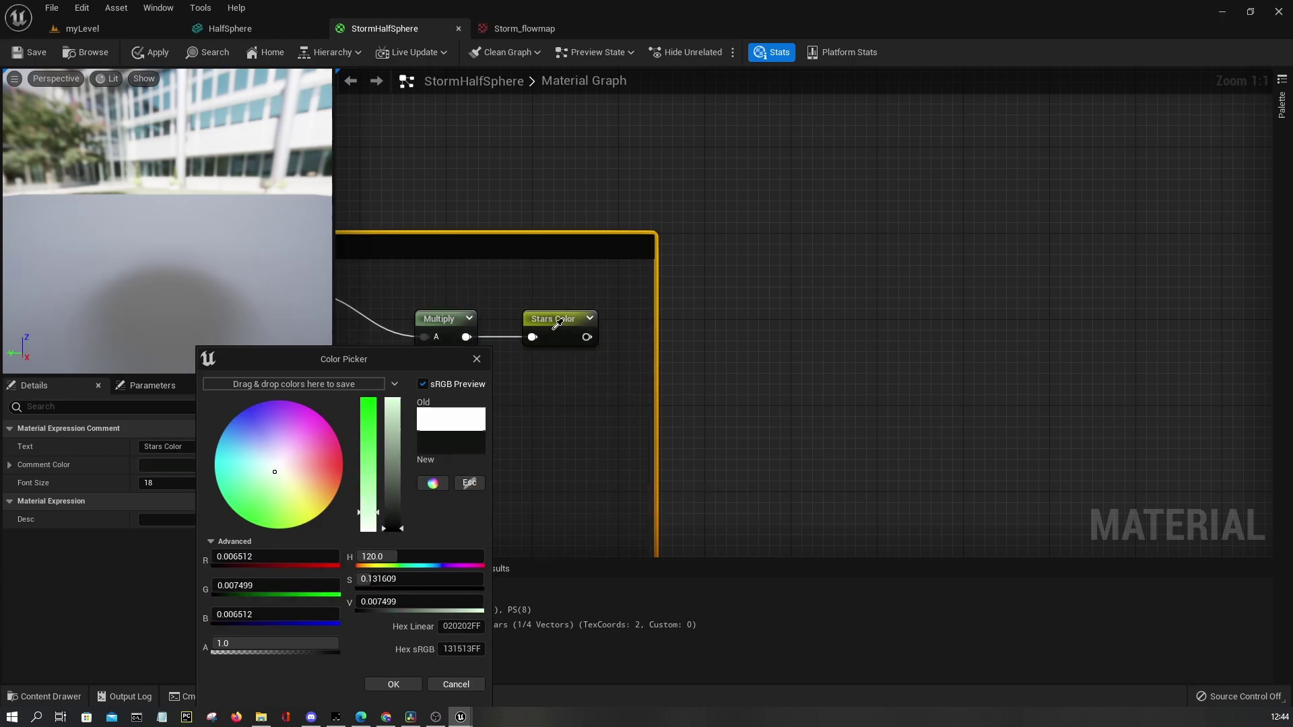
left_click(562, 319)
left_click(791, 459)
scroll(791, 458, "down", 4)
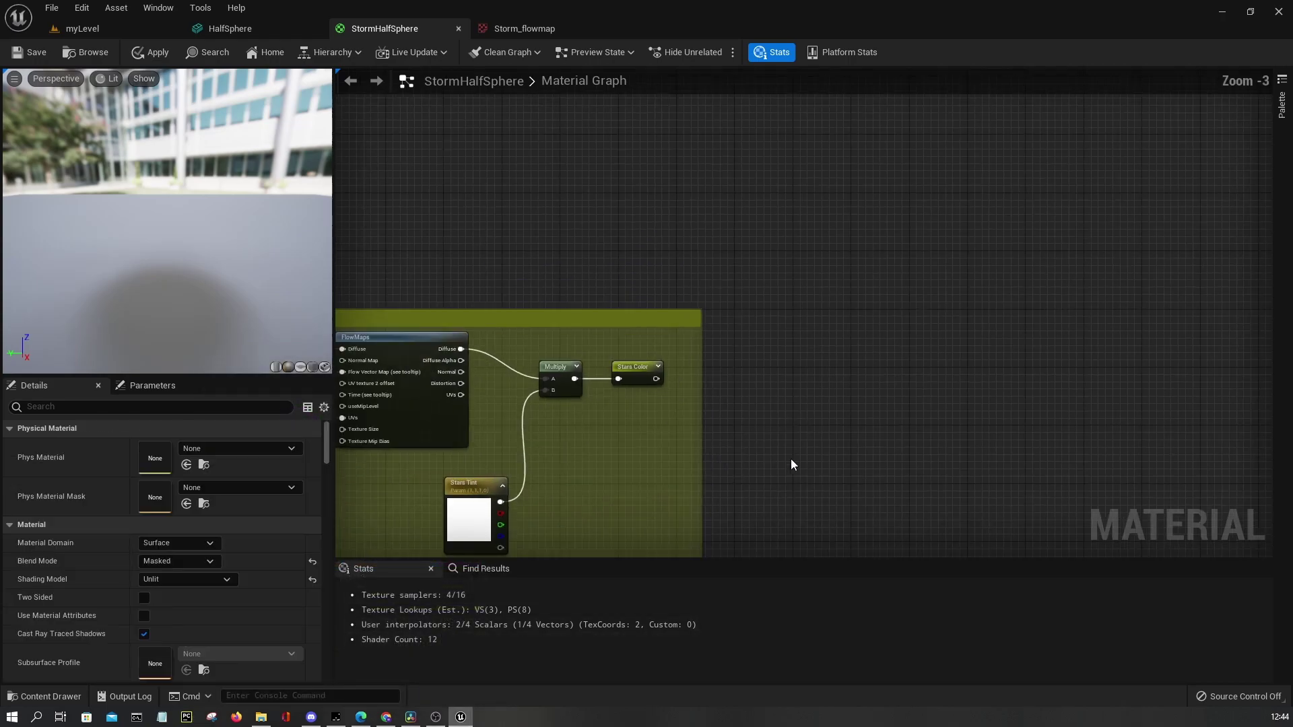
Duplicate the atmosphere mask chain (contrast and intensity parameters, Power, Multiply, Saturate) near the new Vertex Color node
right_click_drag(808, 338, 980, 312)
scroll(805, 316, "up", 3)
scroll(546, 202, "up", 1)
left_click(683, 249)
scroll(682, 249, "down", 2)
scroll(776, 262, "down", 1)
left_click(512, 176)
left_click_drag(532, 366, 836, 219)
right_click_drag(701, 202, 363, 120)
left_click(737, 236)
key("ctrl+v")
Arrange the duplicated mask nodes and connect the new Vertex Color's green channel to the copied Power node's Base input
left_click_drag(628, 221, 620, 156)
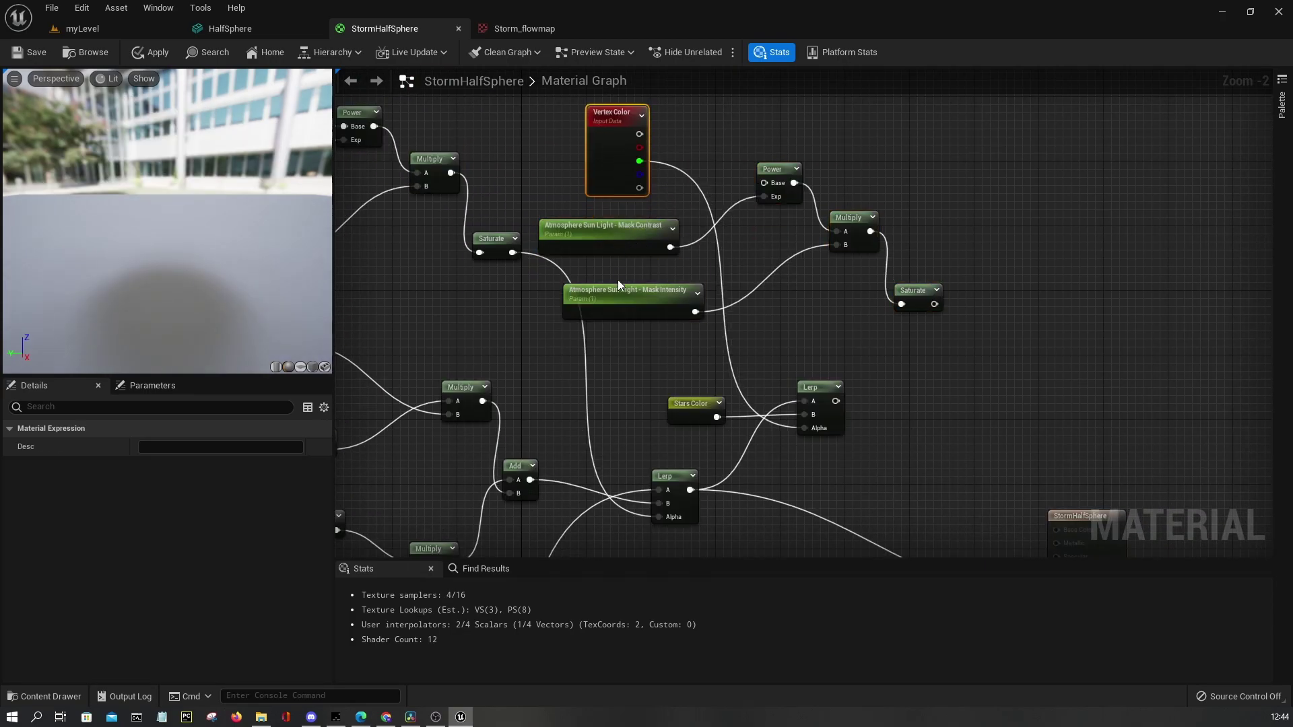
left_click_drag(688, 263, 680, 233)
left_click_drag(647, 232, 671, 233)
left_click(679, 204)
left_click_drag(639, 161, 764, 183)
Connect the copied Saturate to the new Lerp's Alpha and the new Lerp's output to the material's Emissive Color
left_click_drag(935, 303, 805, 401)
left_click_drag(840, 404, 846, 404)
right_click_drag(847, 403, 778, 267)
left_click_drag(824, 265, 990, 463)
Rename the two duplicated mask parameters to Stars - Mask Contrast and Stars - Mask Intensity
right_click_drag(563, 195, 664, 441)
scroll(664, 438, "up", 2)
left_click(664, 438)
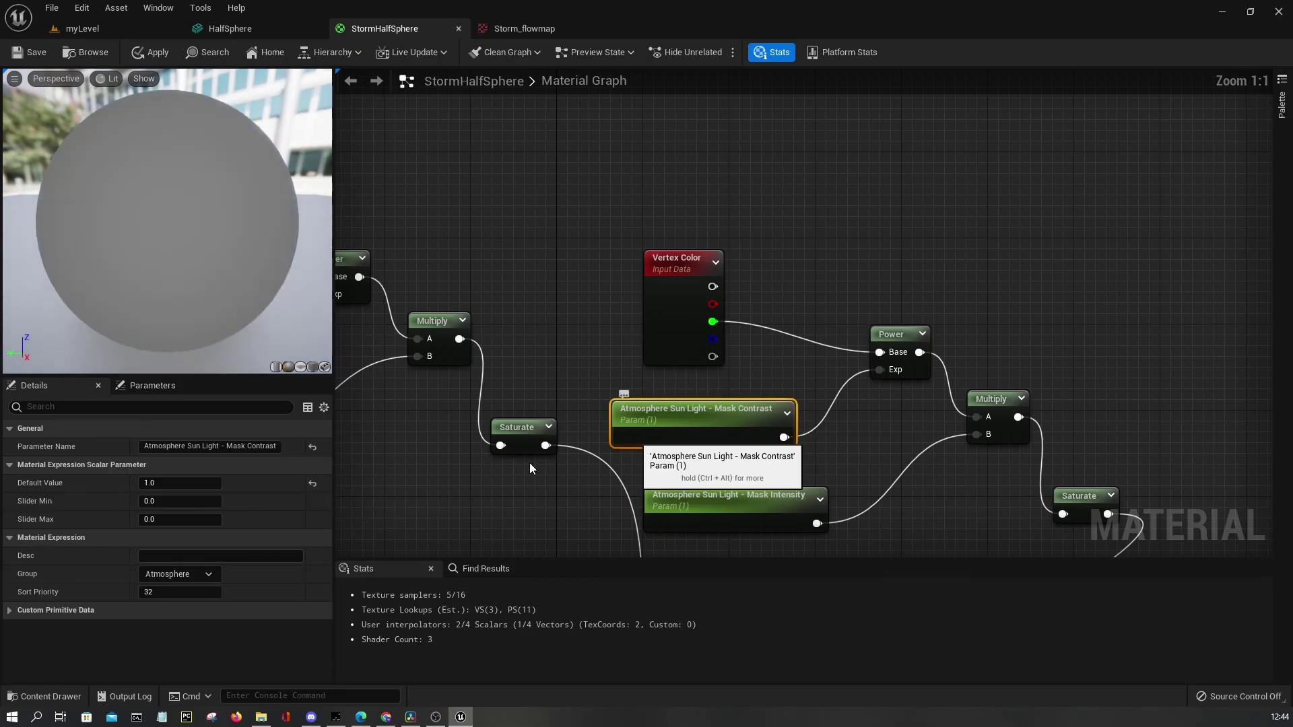
left_click_drag(144, 446, 219, 446)
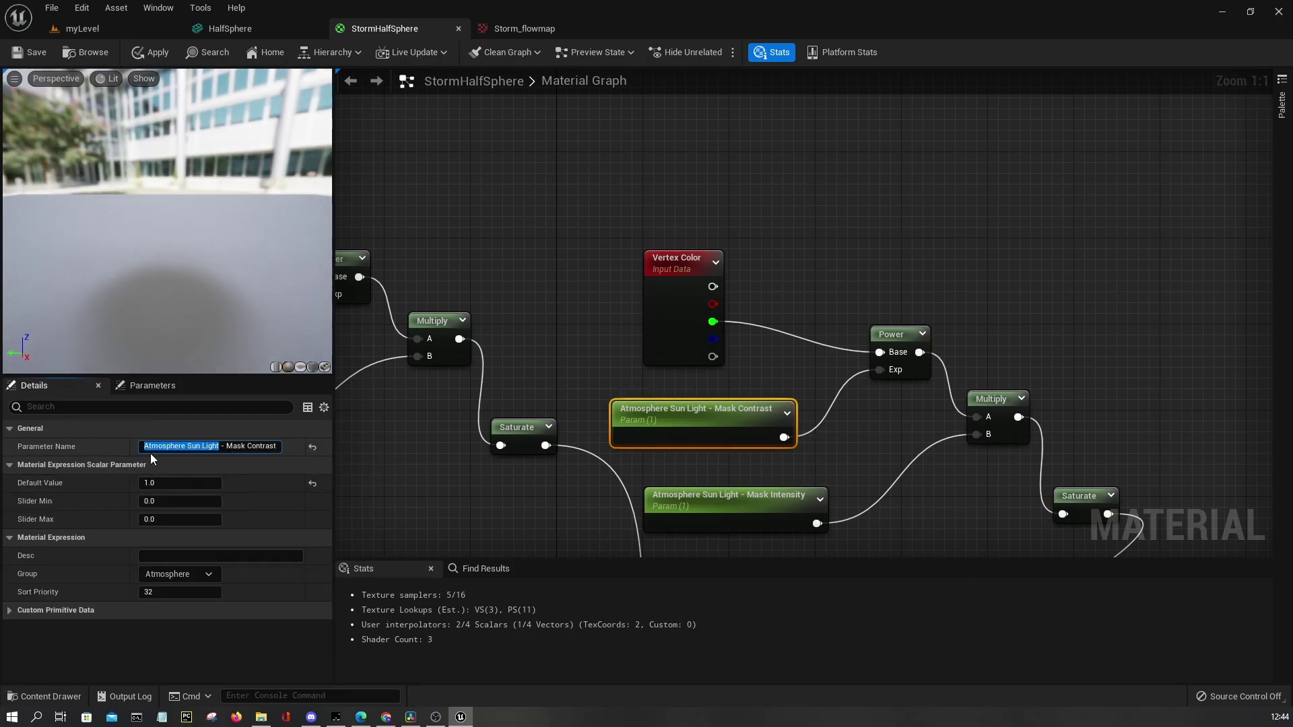
type("Stars")
key("Return")
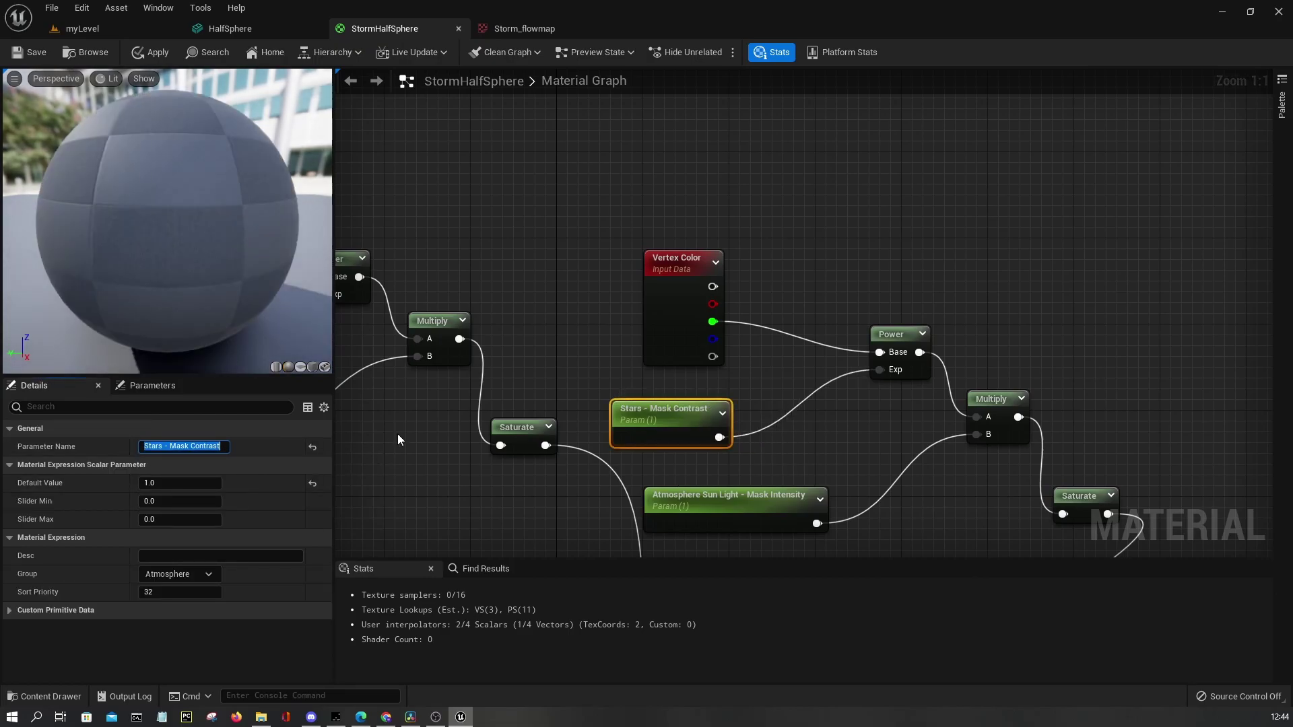
left_click(734, 500)
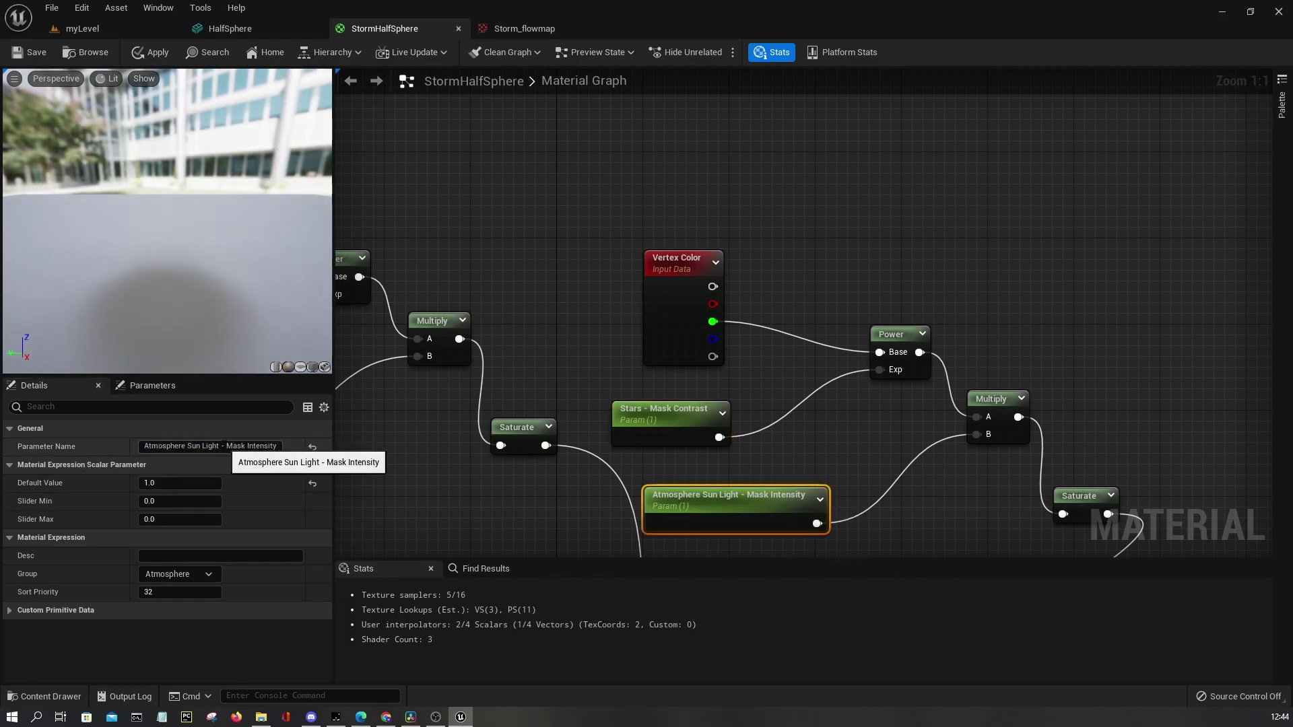
left_click_drag(219, 446, 144, 446)
type("Stars")
key("Return")
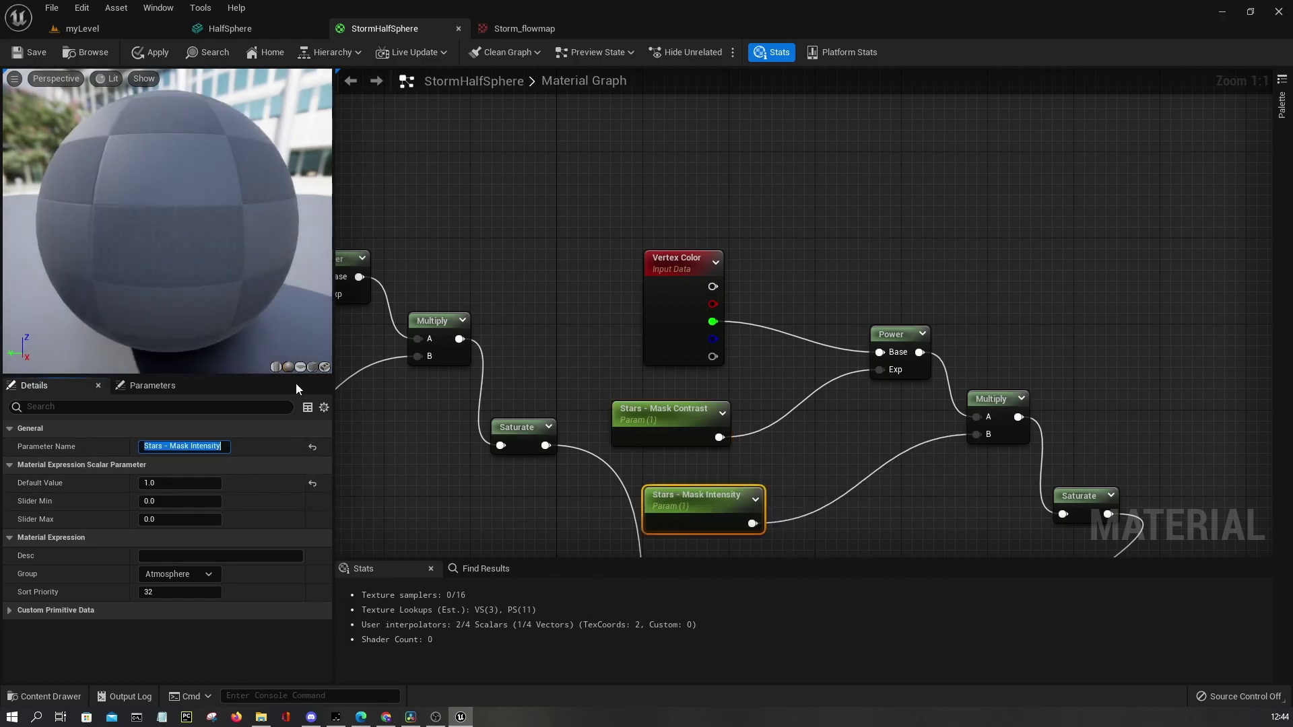
Assign the Stars - Mask Contrast parameter to the Stars group
left_click(701, 435)
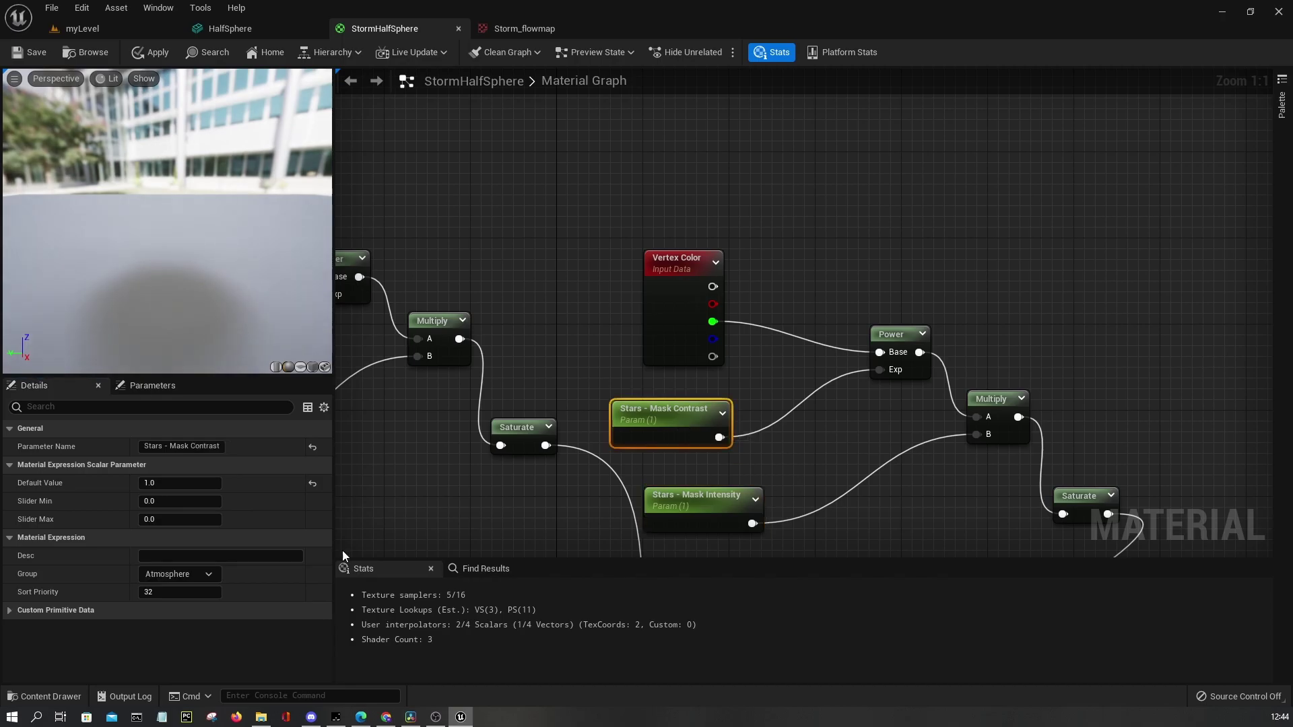
left_click(209, 574)
left_click(149, 638)
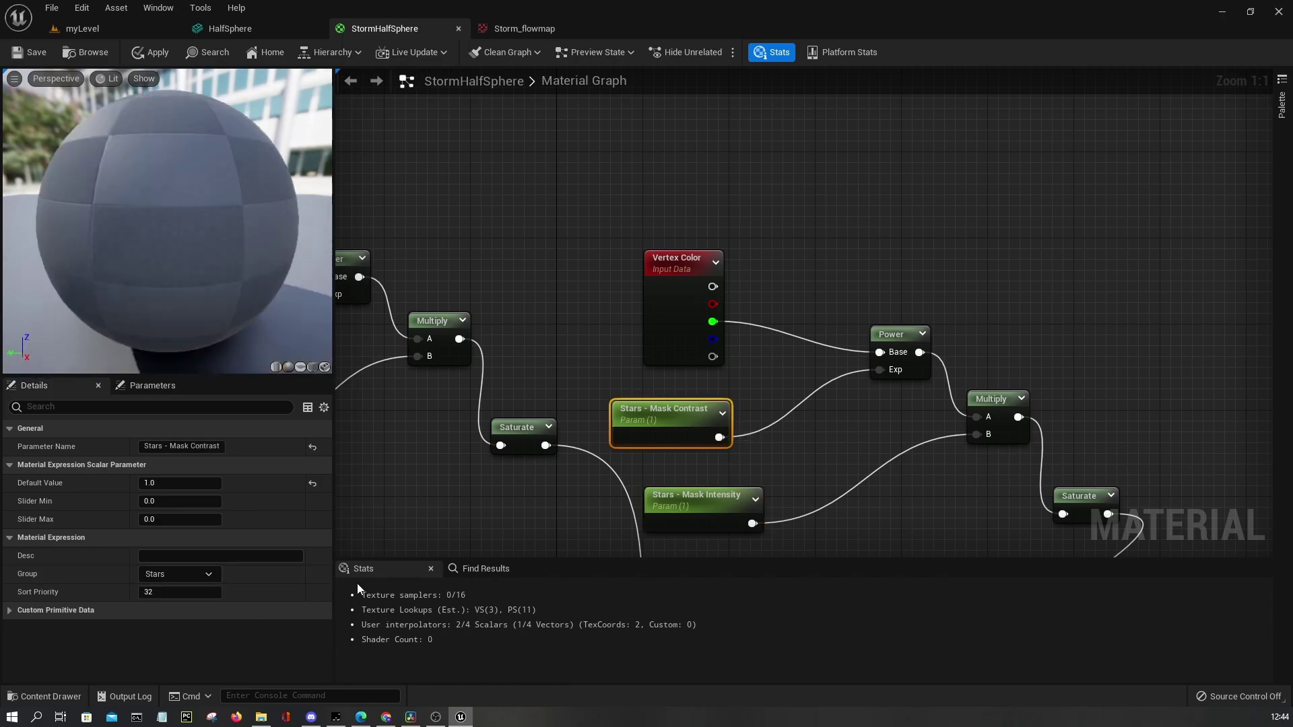
Set the parameter group of both Stars Tiling and Stars Flow_Intensity to Stars
scroll(674, 303, "down", 5)
right_click_drag(808, 437, 821, 199)
scroll(808, 189, "down", 3)
right_click_drag(579, 378, 790, 335)
scroll(668, 251, "up", 8)
left_click(547, 330)
left_click(214, 574)
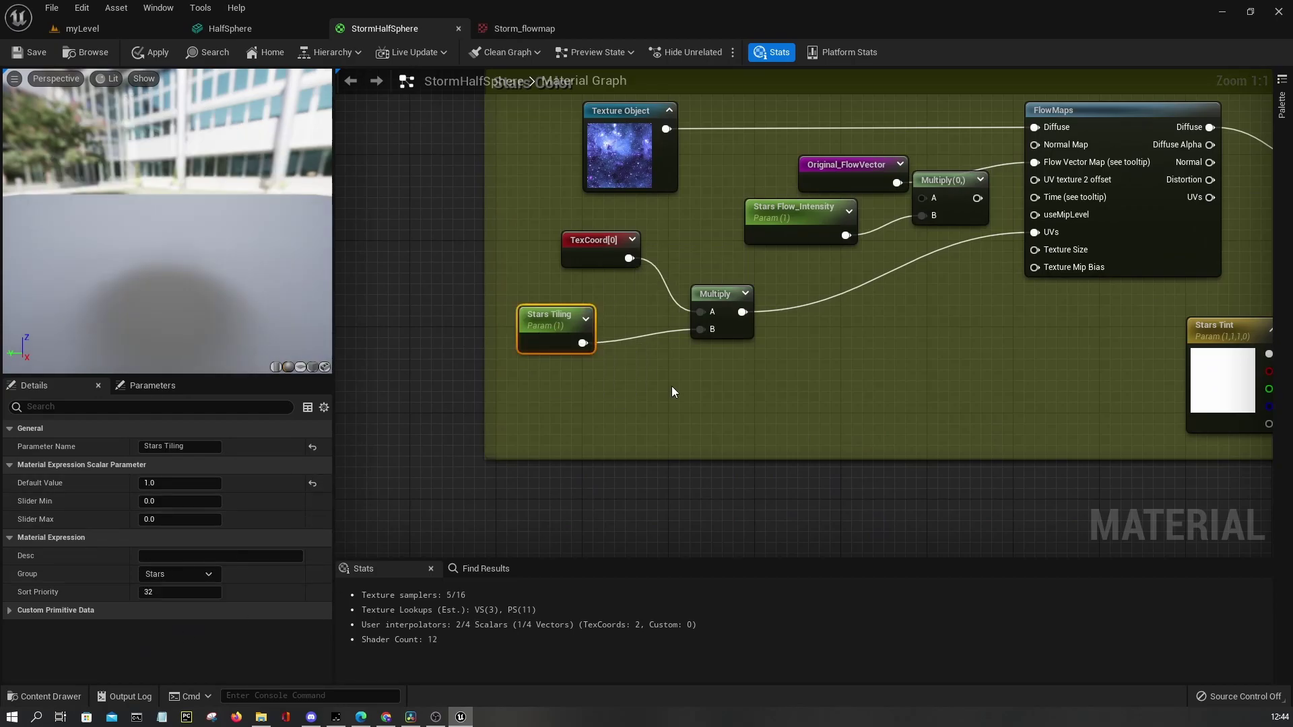
right_click_drag(623, 416, 490, 487)
left_click(674, 279)
left_click(209, 574)
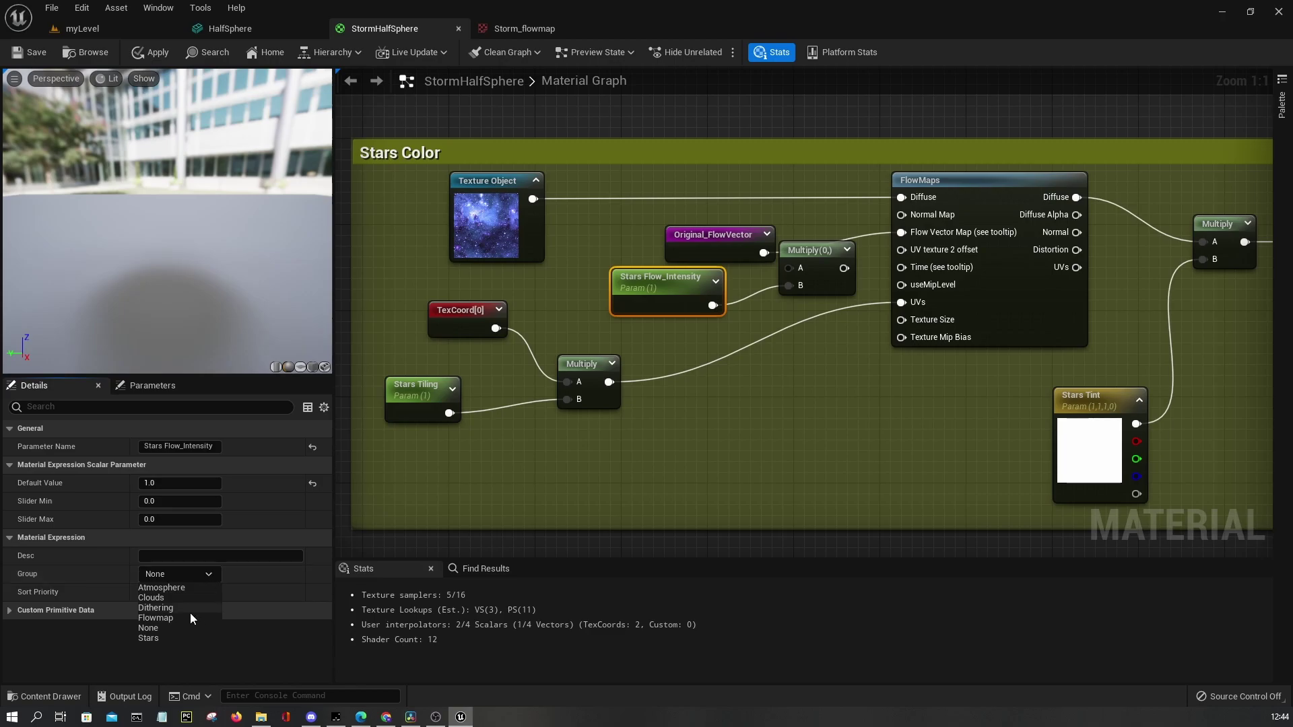
left_click(149, 638)
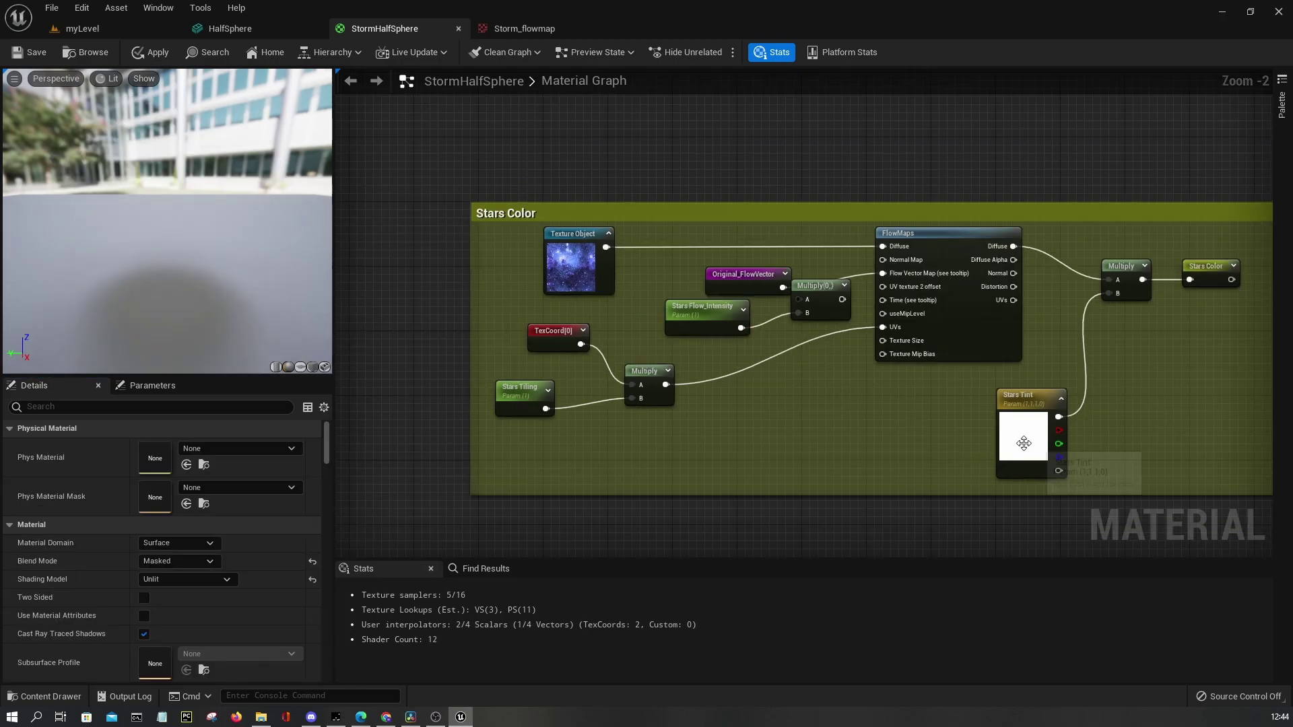
Multiply Original_FlowVector by Stars Flow_Intensity through the existing Multiply node and feed the result into FlowMaps' Flow Vector Map input
left_click(1024, 443)
scroll(801, 298, "up", 2)
left_click(805, 315)
left_click(699, 270)
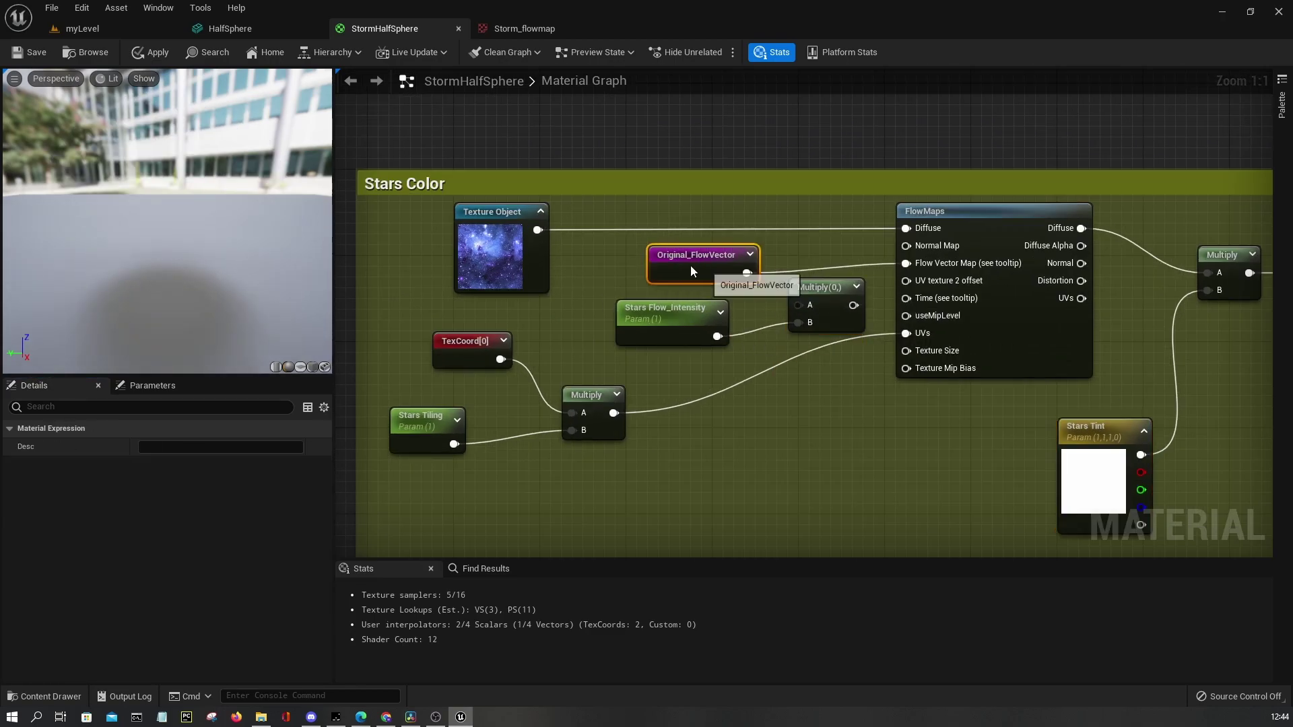
left_click_drag(797, 305, 714, 273)
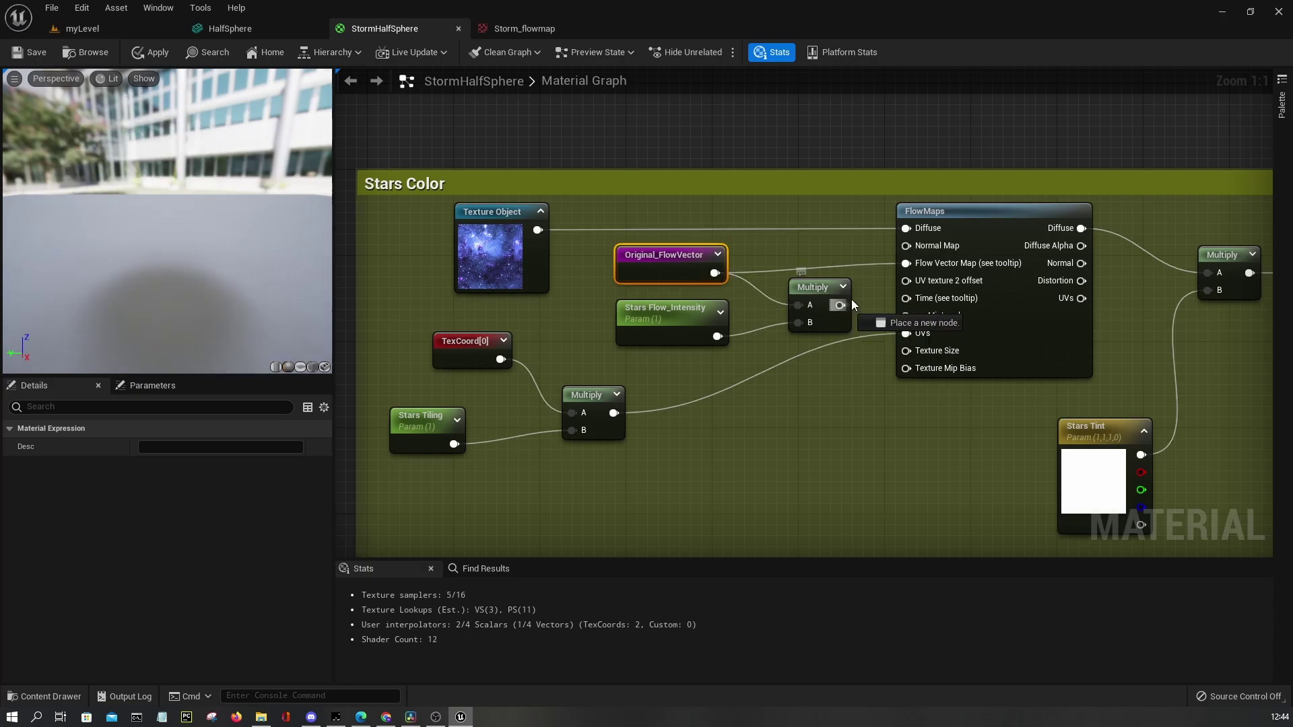
left_click_drag(916, 264, 906, 264)
left_click(817, 297)
Assign the Stars Tint parameter to the Stars group
right_click_drag(860, 396, 764, 361)
left_click(997, 397)
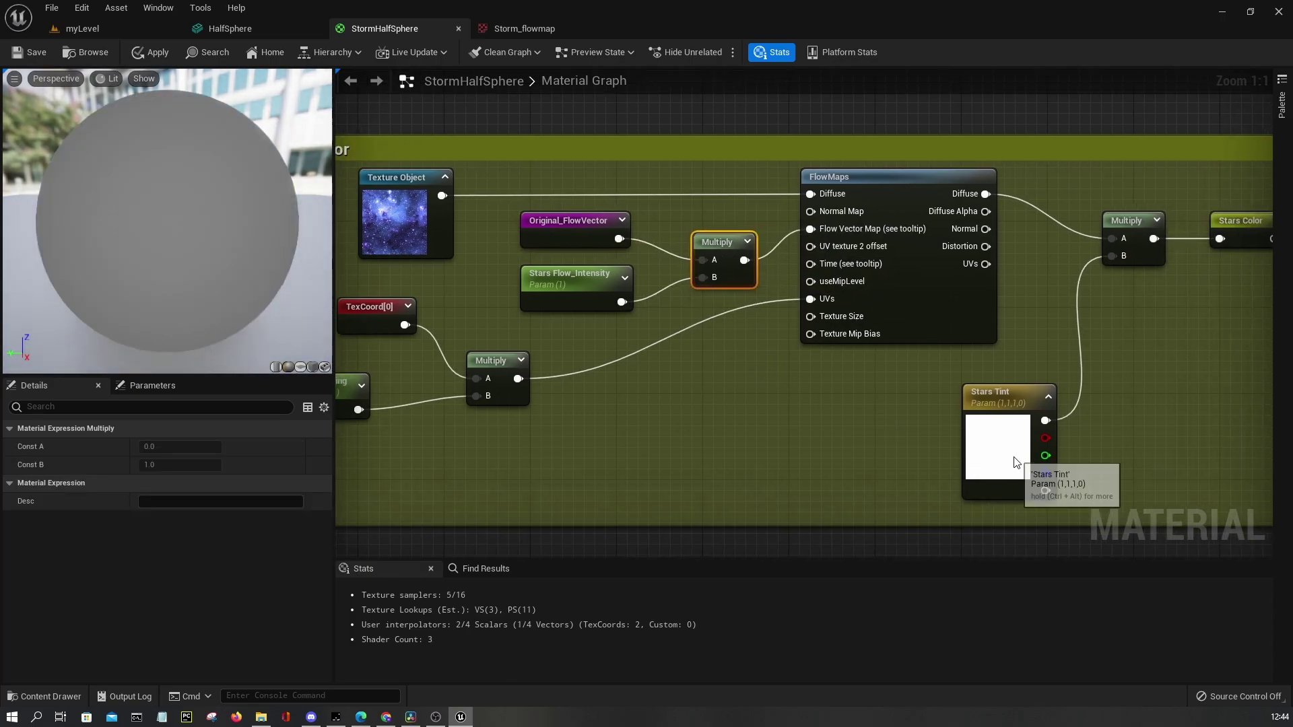
left_click(214, 615)
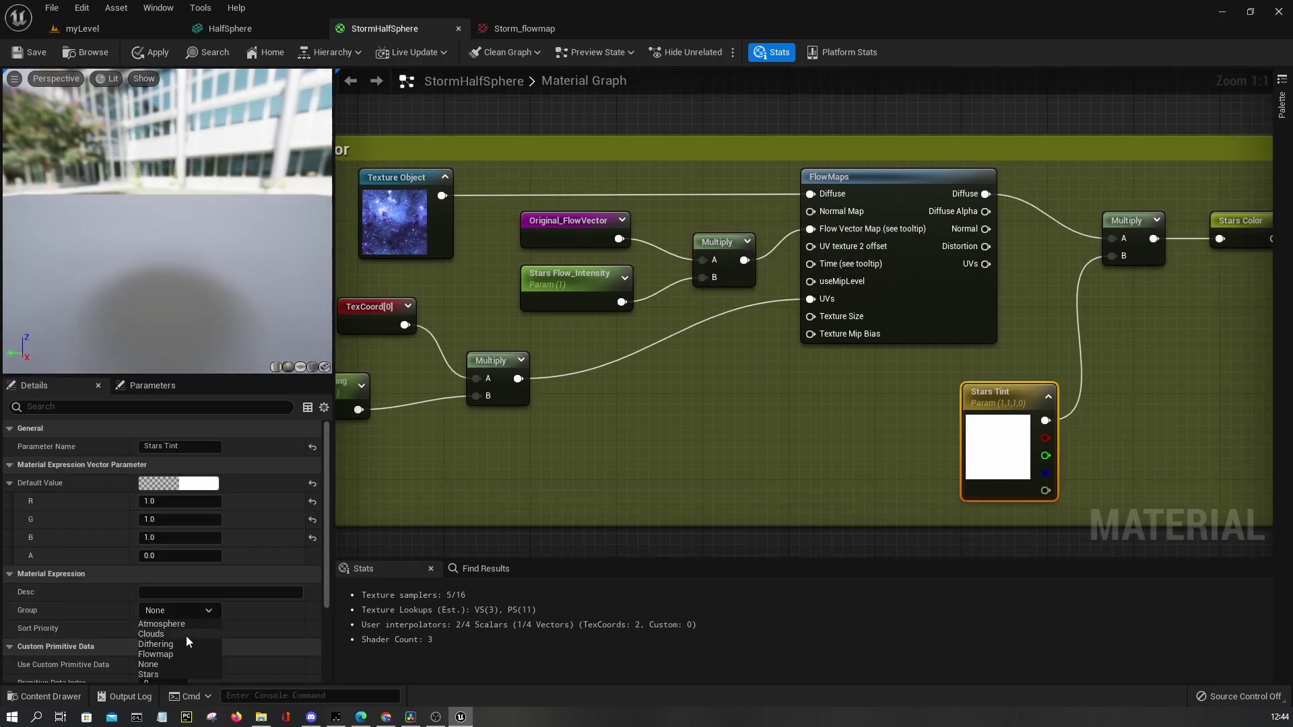
left_click(152, 669)
Review the stars mask chain leading to Emissive Color and apply the changes to the StormHalfSphere material
left_click(800, 388)
scroll(801, 388, "down", 1)
right_click_drag(800, 388, 498, 395)
scroll(761, 307, "down", 1)
scroll(904, 286, "down", 4)
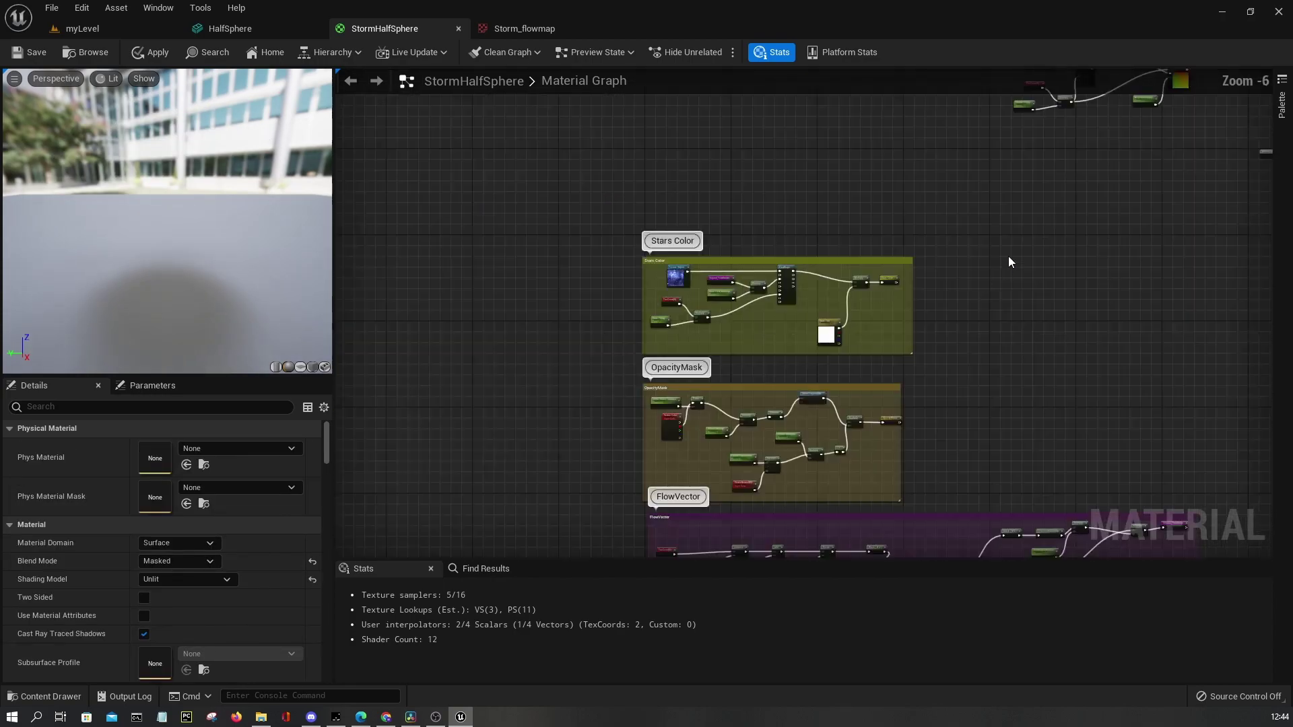
right_click_drag(1005, 263, 385, 447)
scroll(765, 354, "up", 6)
right_click_drag(915, 195, 937, 495)
scroll(896, 502, "down", 2)
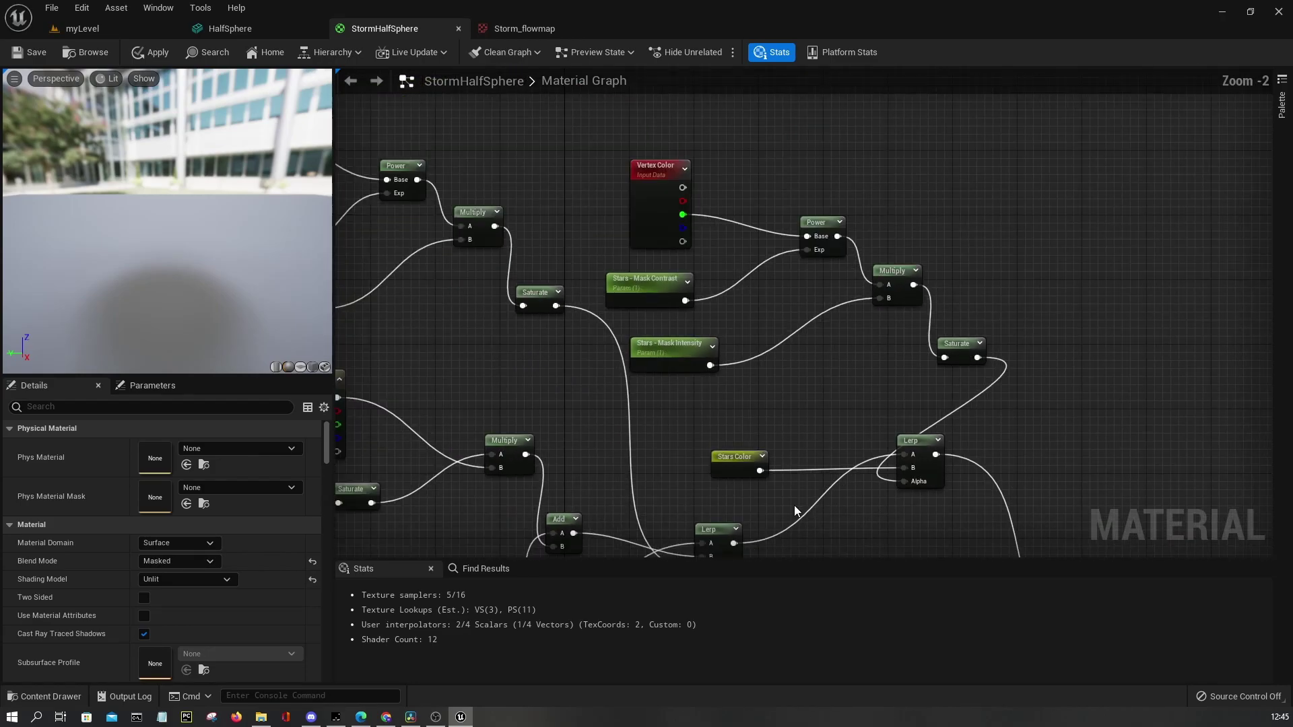
right_click_drag(785, 501, 881, 483)
right_click_drag(837, 410, 596, 292)
left_click(156, 55)
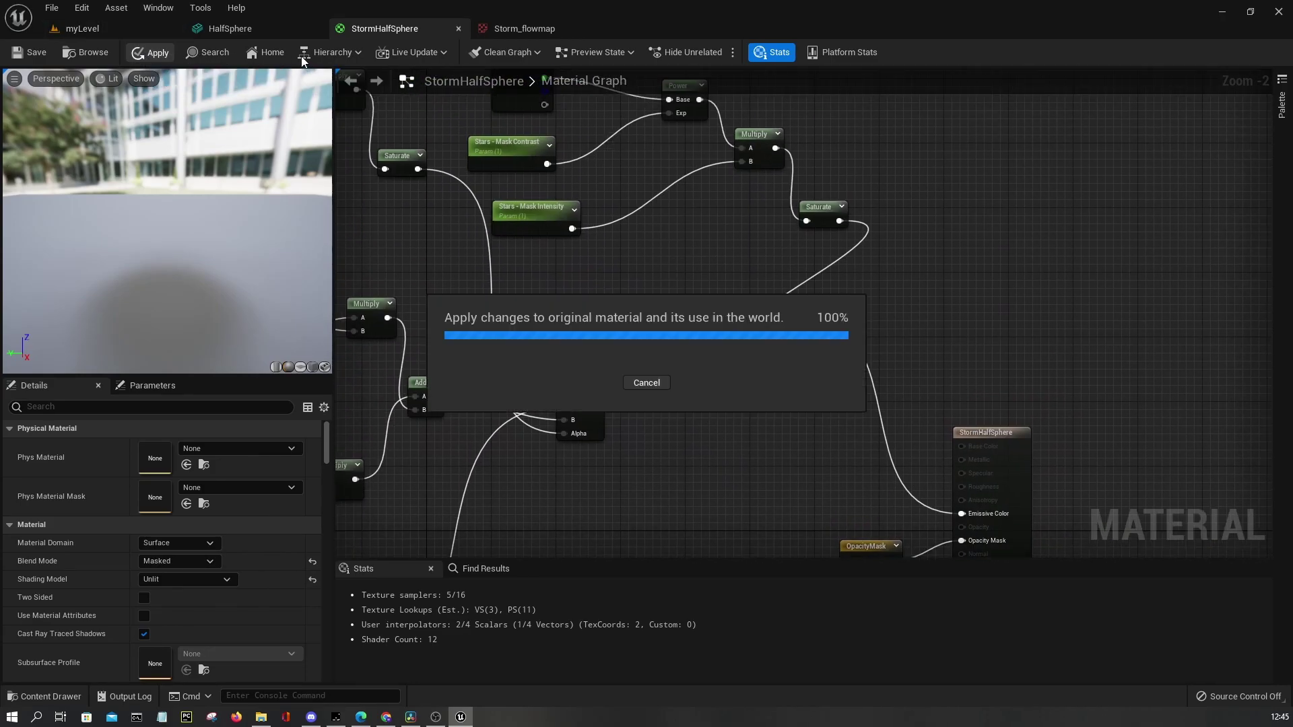
Detach the StormHalfSphere material editor into a floating window and place it over the myLevel view
left_click(113, 26)
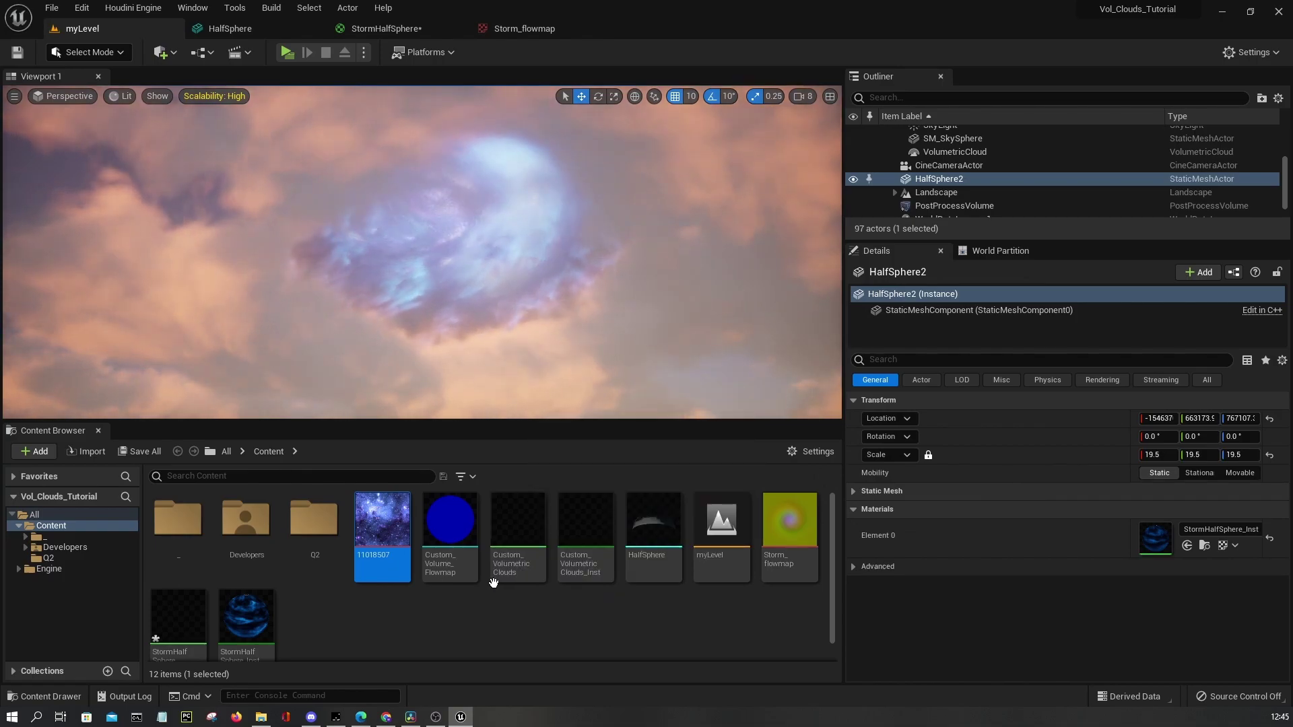
scroll(295, 583, "down", 1)
left_click_drag(418, 29, 563, 202)
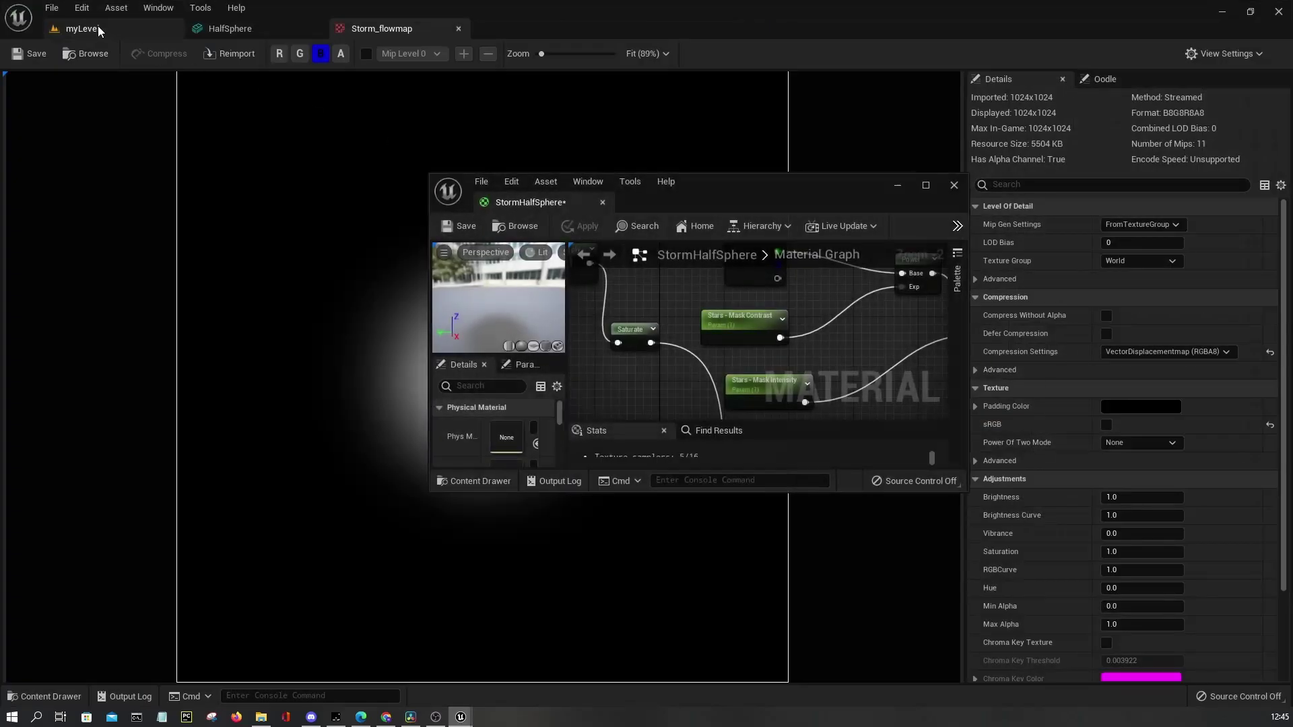
left_click(99, 27)
left_click_drag(718, 187, 831, 169)
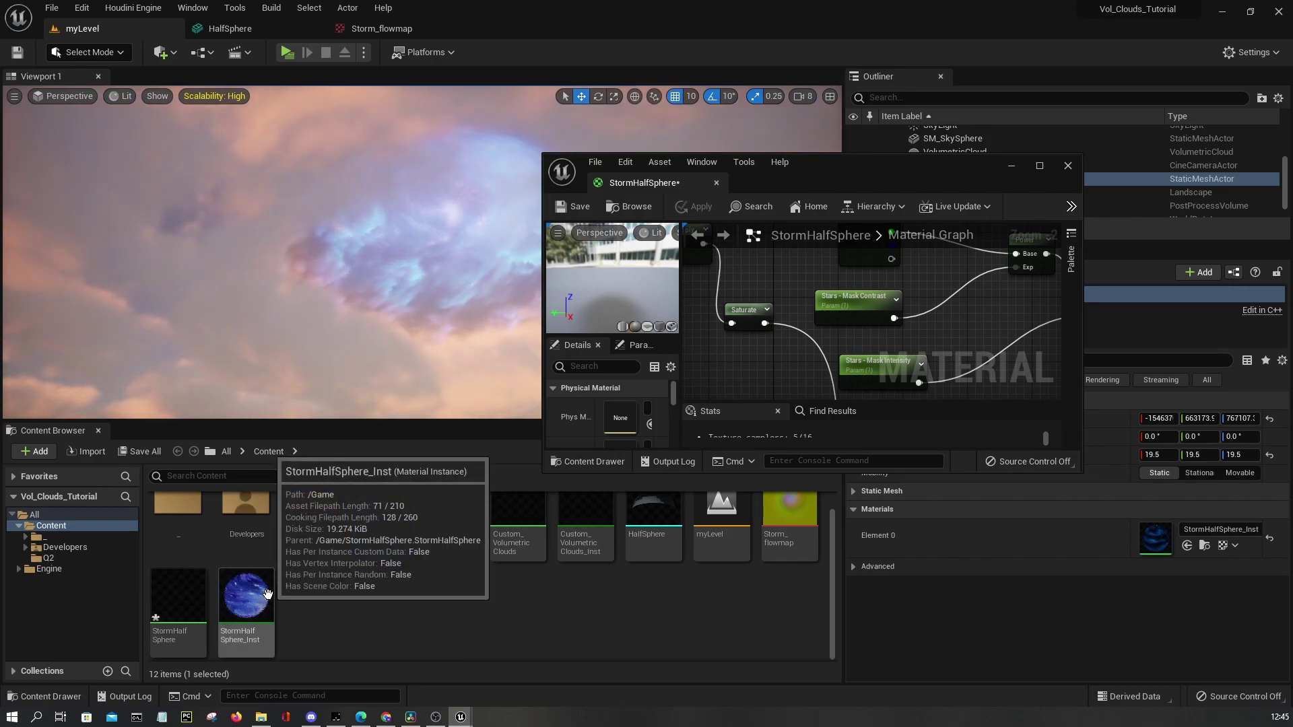
Open the StormHalfSphere_Inst material instance, collapse the parameter groups above Stars, and move its window clear of the storm in the viewport
double_click(228, 616)
left_click(757, 255)
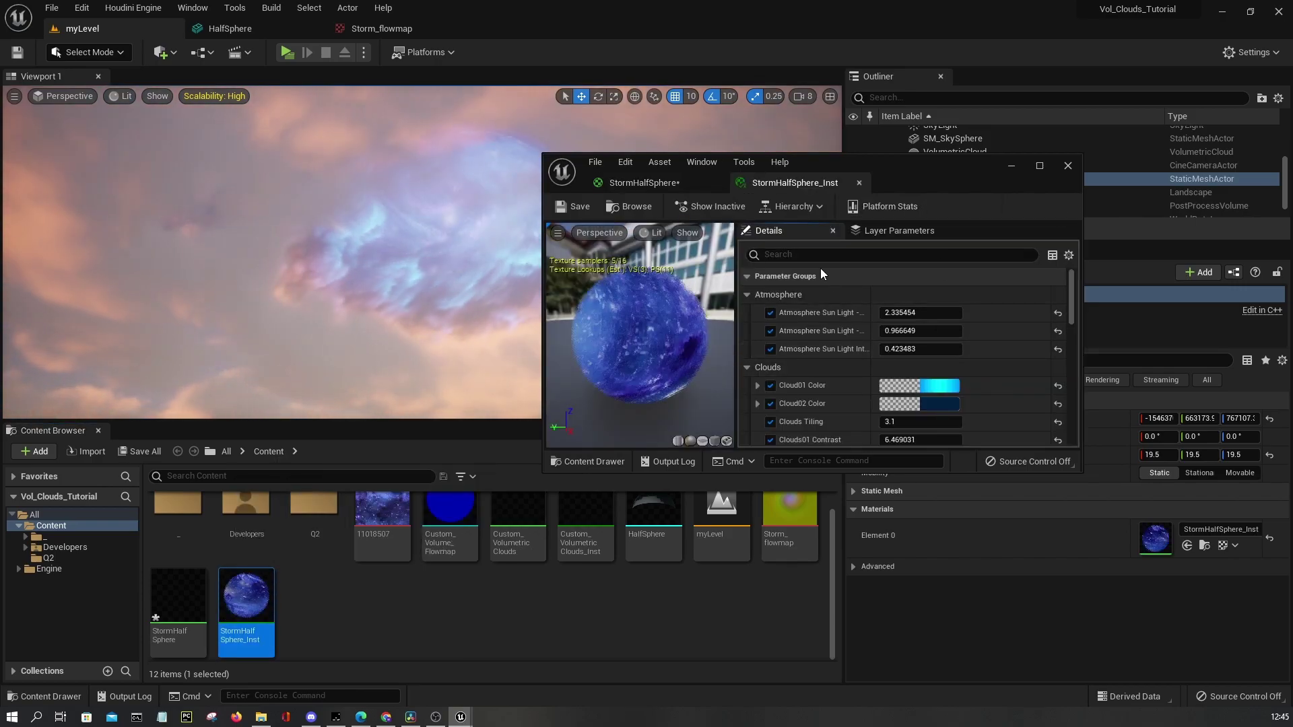
left_click(745, 295)
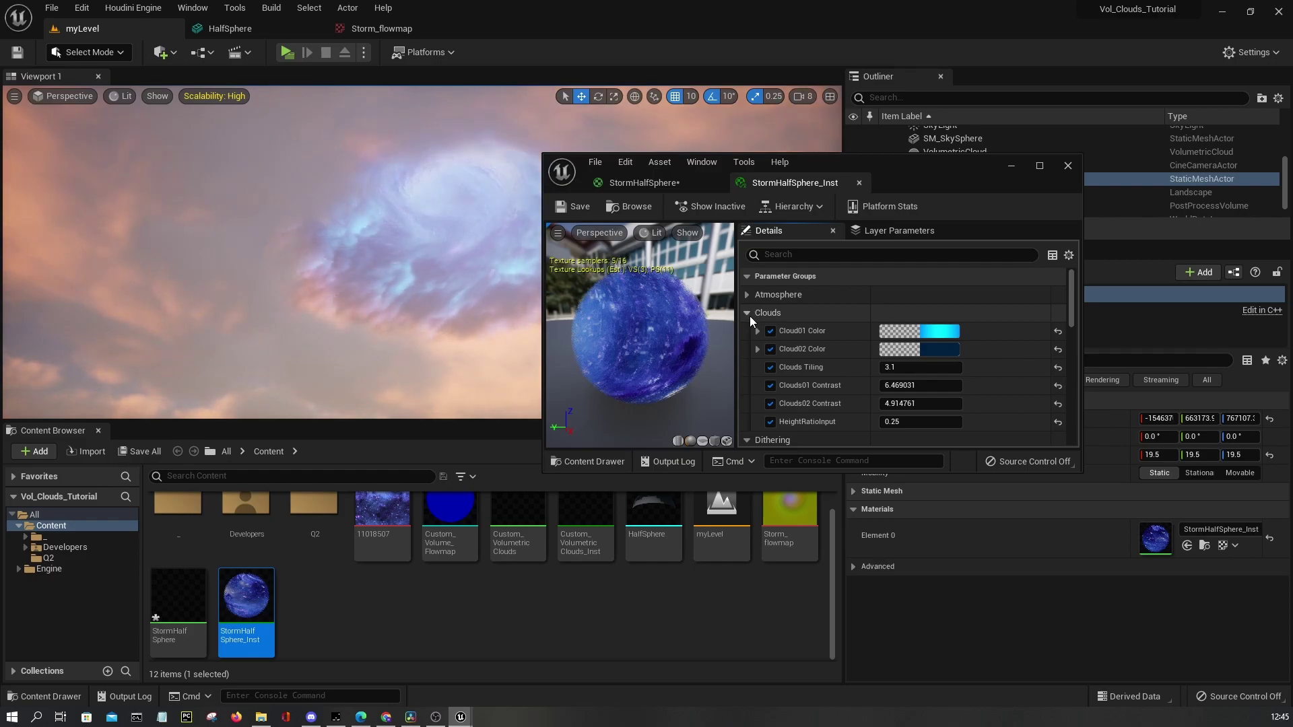
left_click(748, 313)
left_click(746, 330)
left_click(746, 349)
left_click_drag(884, 162, 1132, 87)
scroll(1051, 286, "down", 2)
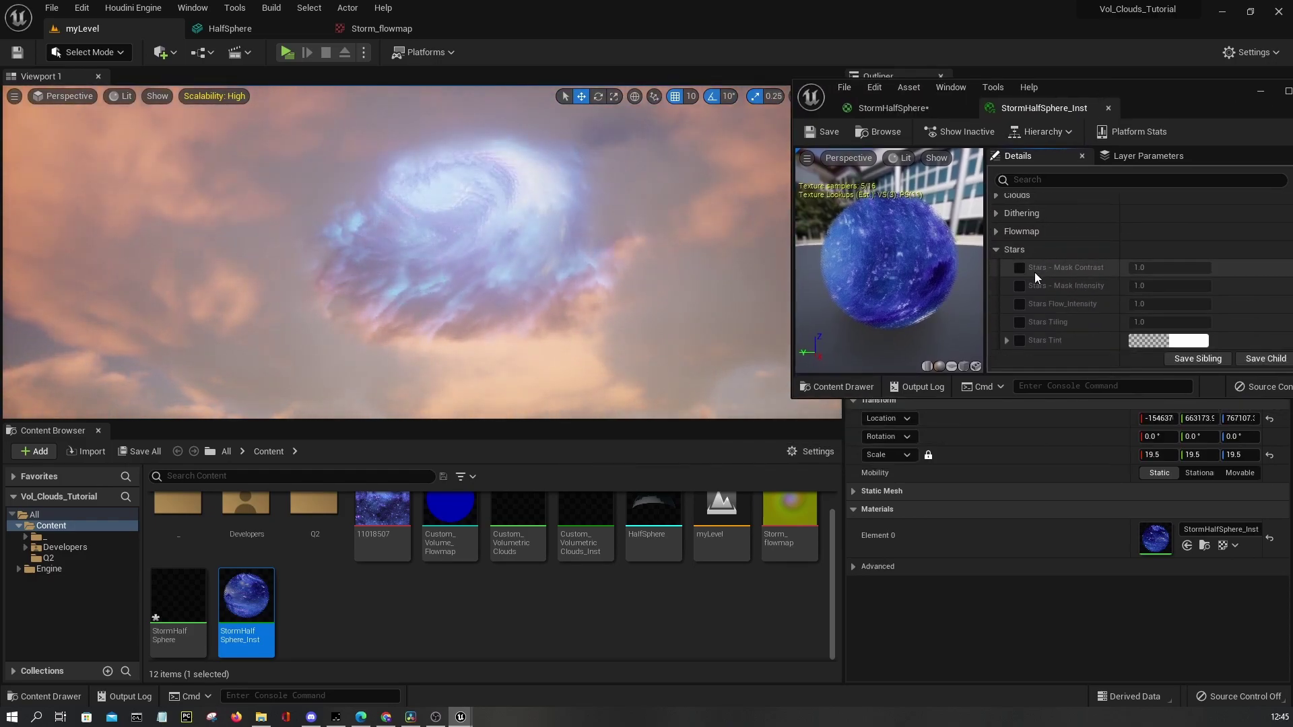
Enable the Stars overrides for Mask Contrast, Mask Intensity, Flow_Intensity and Tiling
left_click(1019, 268)
left_click(1019, 286)
left_click(1019, 304)
left_click(1019, 322)
Set Stars - Mask Contrast to 2.0 in the material instance
left_click(1170, 268)
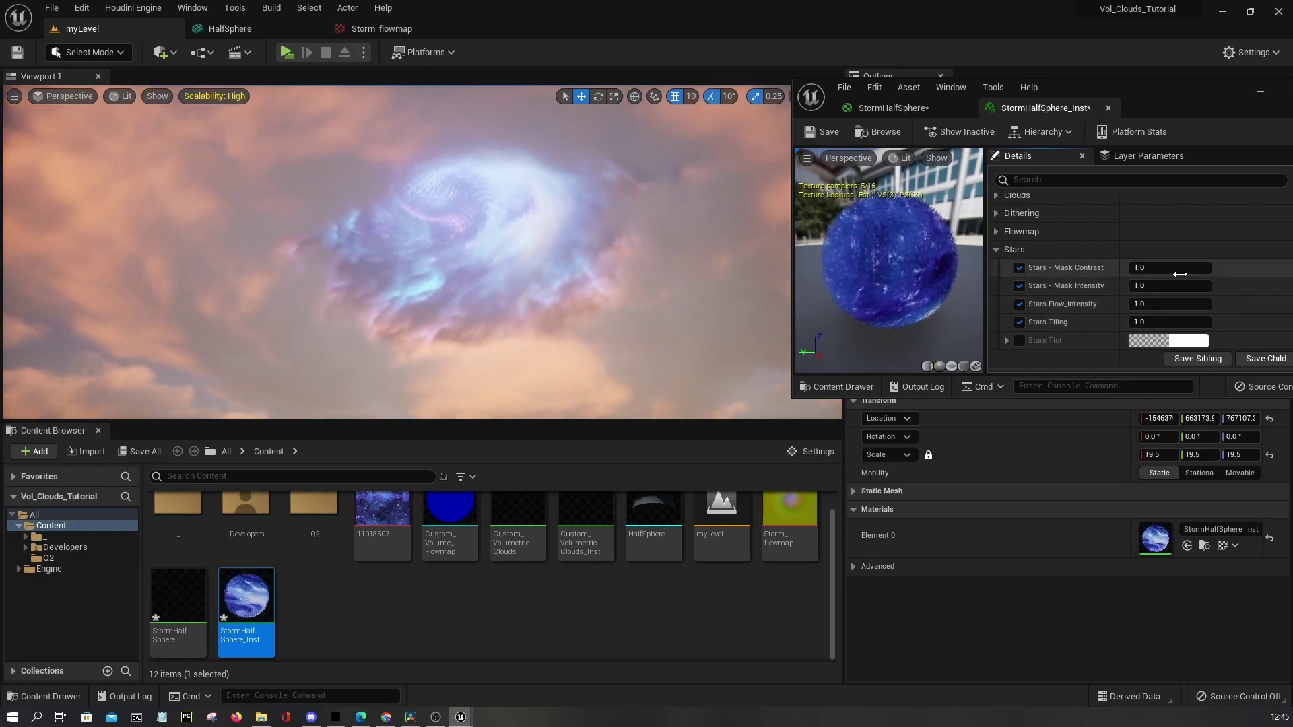
type("5")
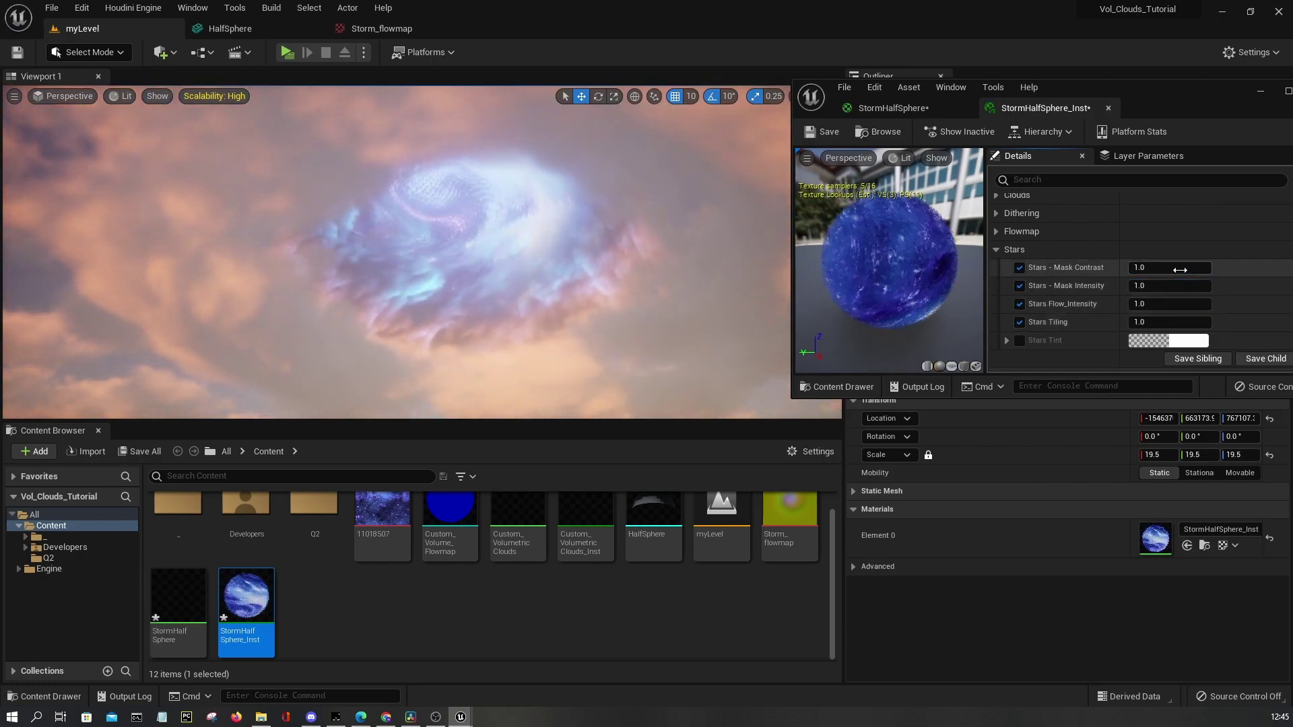
type("0")
key("Return")
type("2")
key("Return")
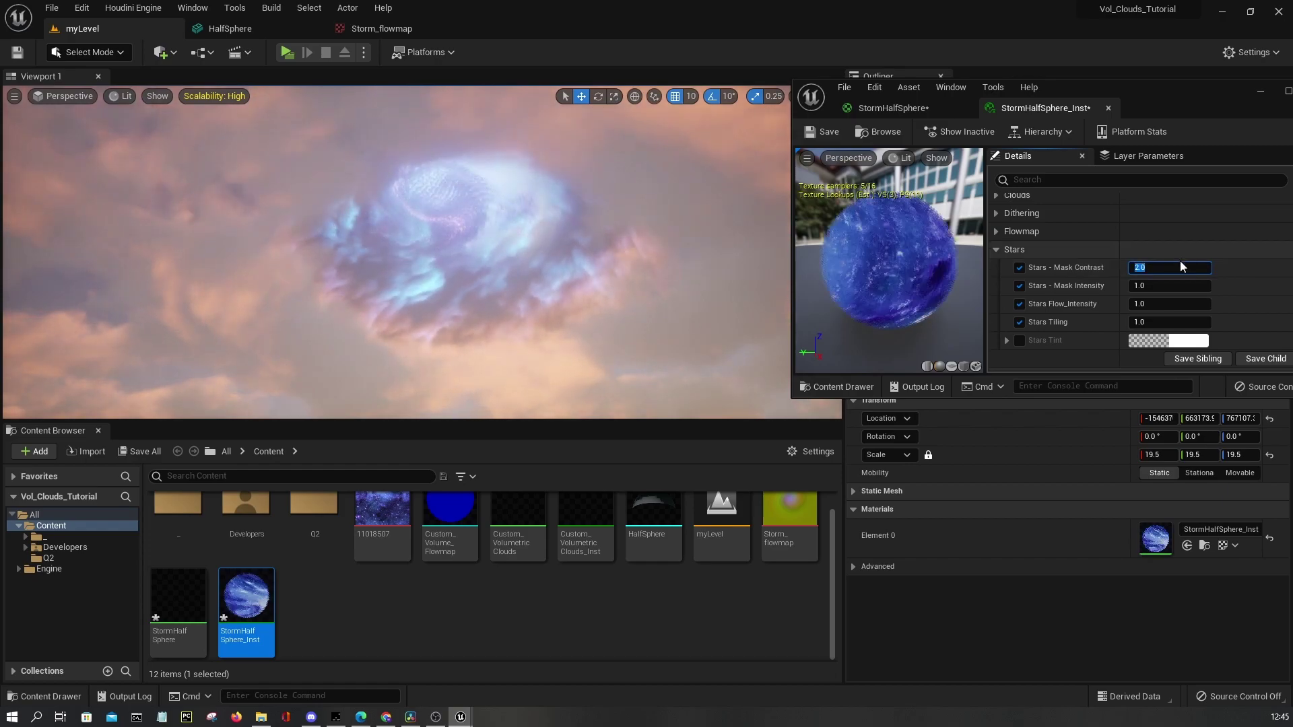
Try higher Stars - Mask Intensity values, including 5, and settle on 2.0
left_click(1151, 290)
left_click_drag(1151, 289, 1246, 290)
left_click(1152, 290)
type("1")
key("Return")
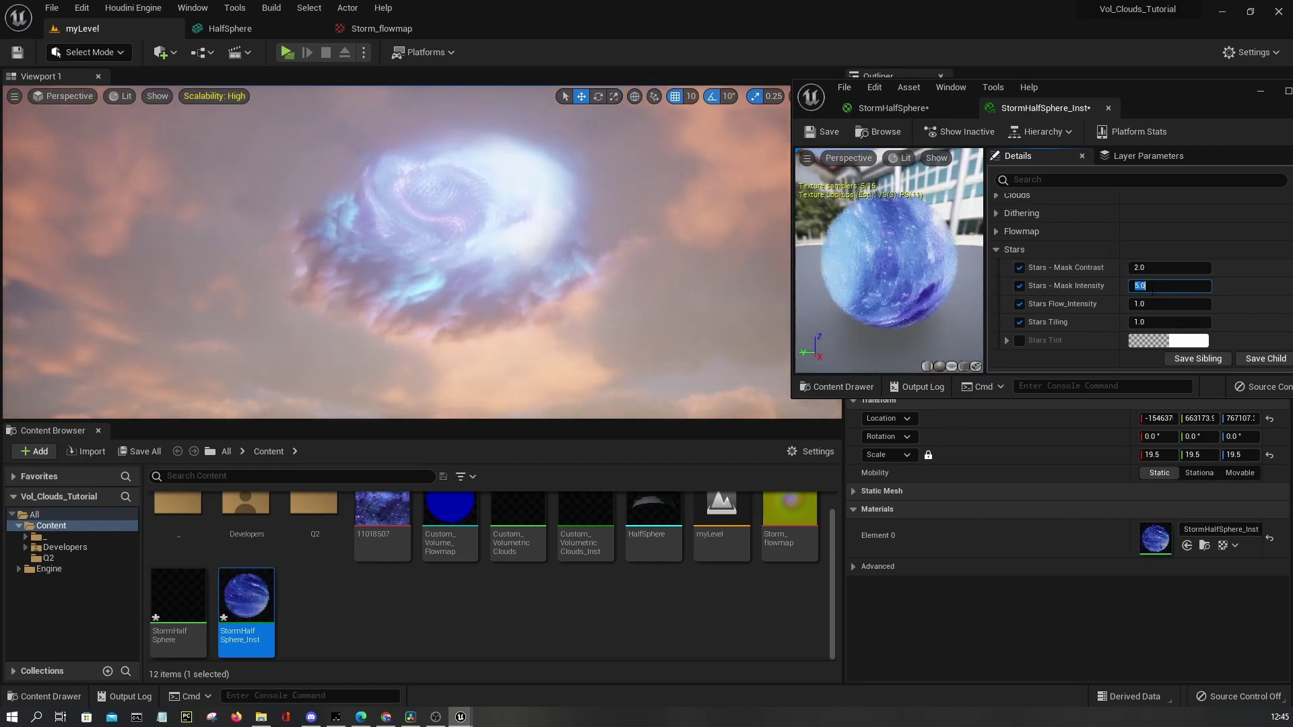
type("2")
key("Return")
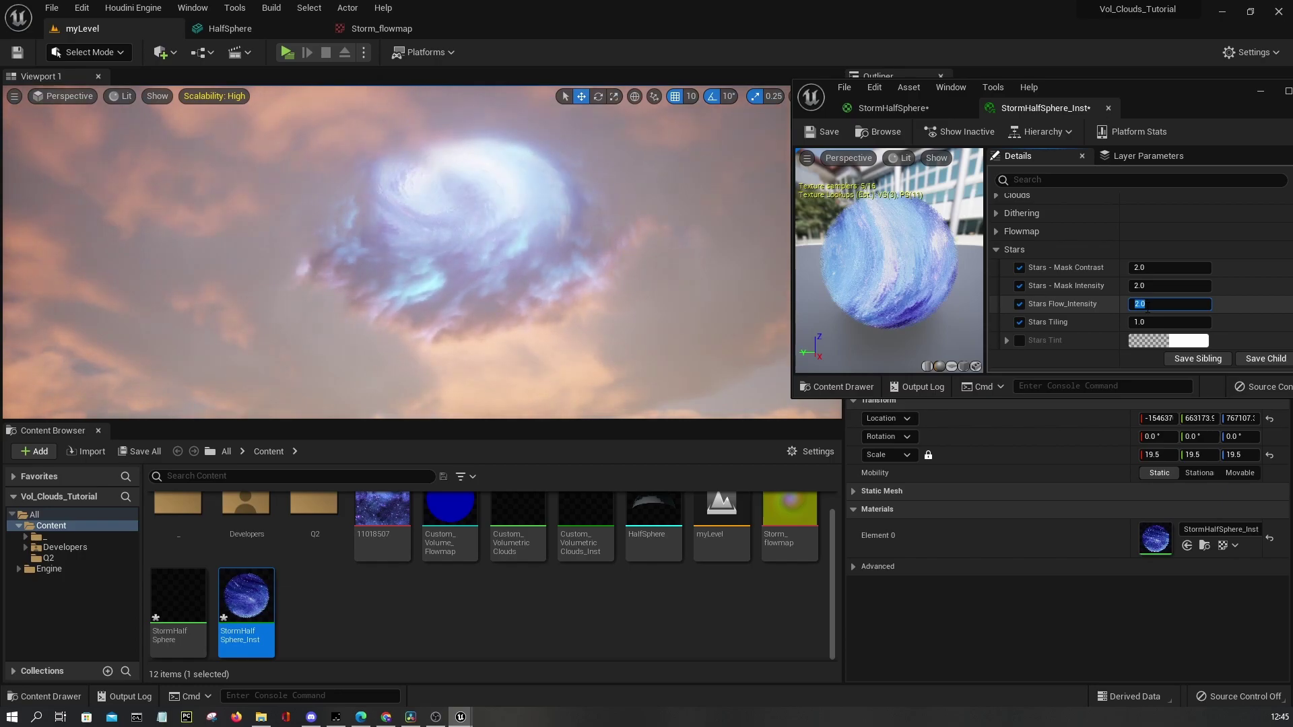
Set Stars Flow_Intensity to 0.5 after comparing it with 0 and 2 in the viewport
type("0.5")
key("Return")
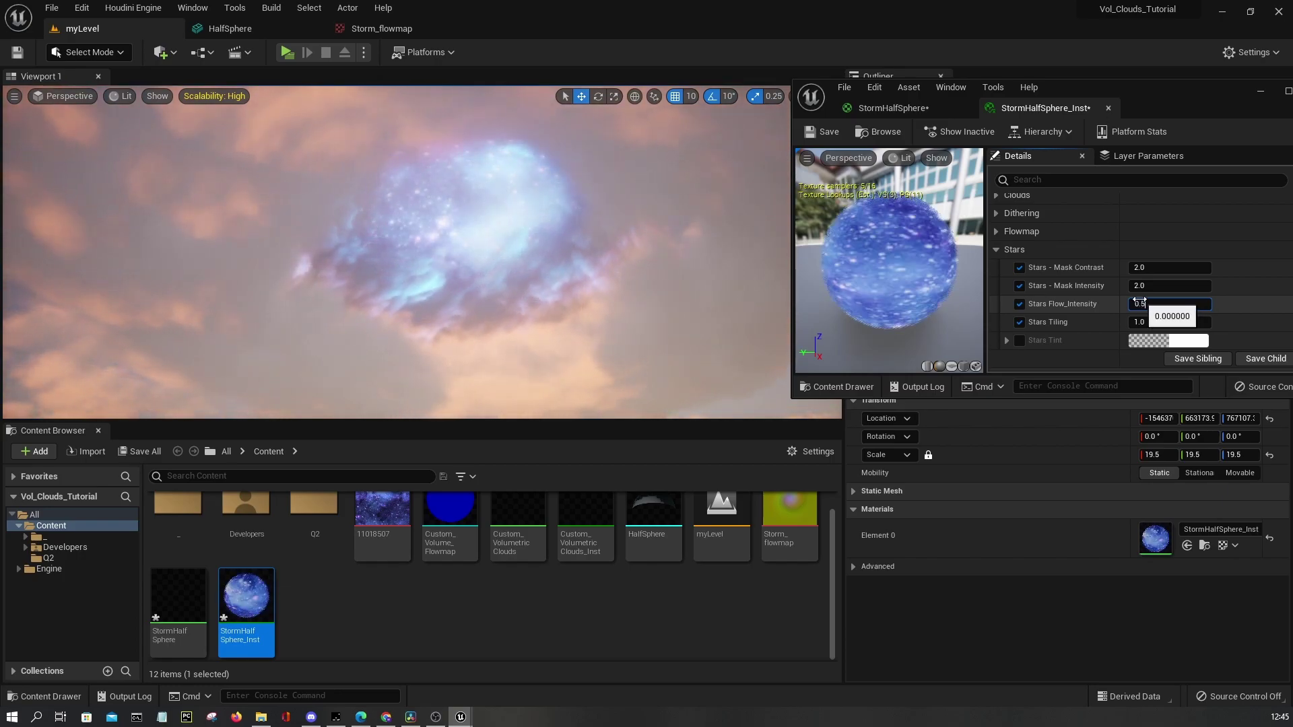
type("0.5")
key("Return")
type("2")
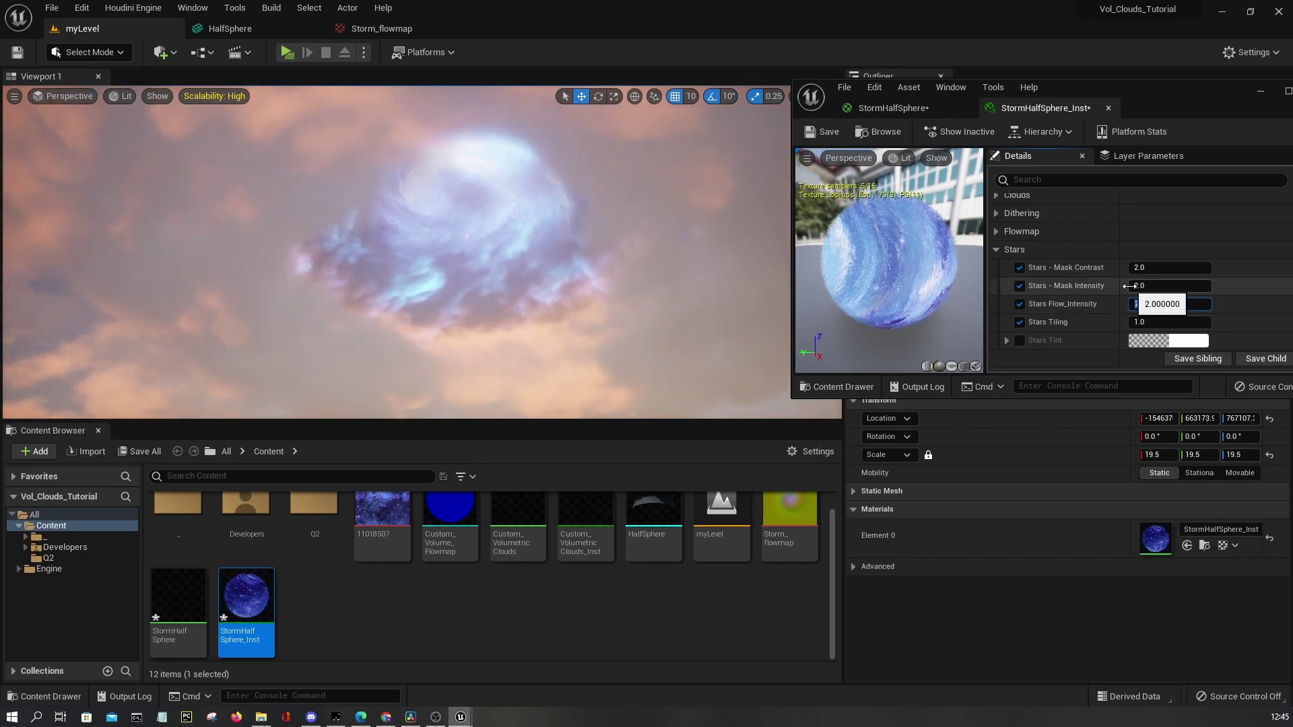
type("0.5")
key("Return")
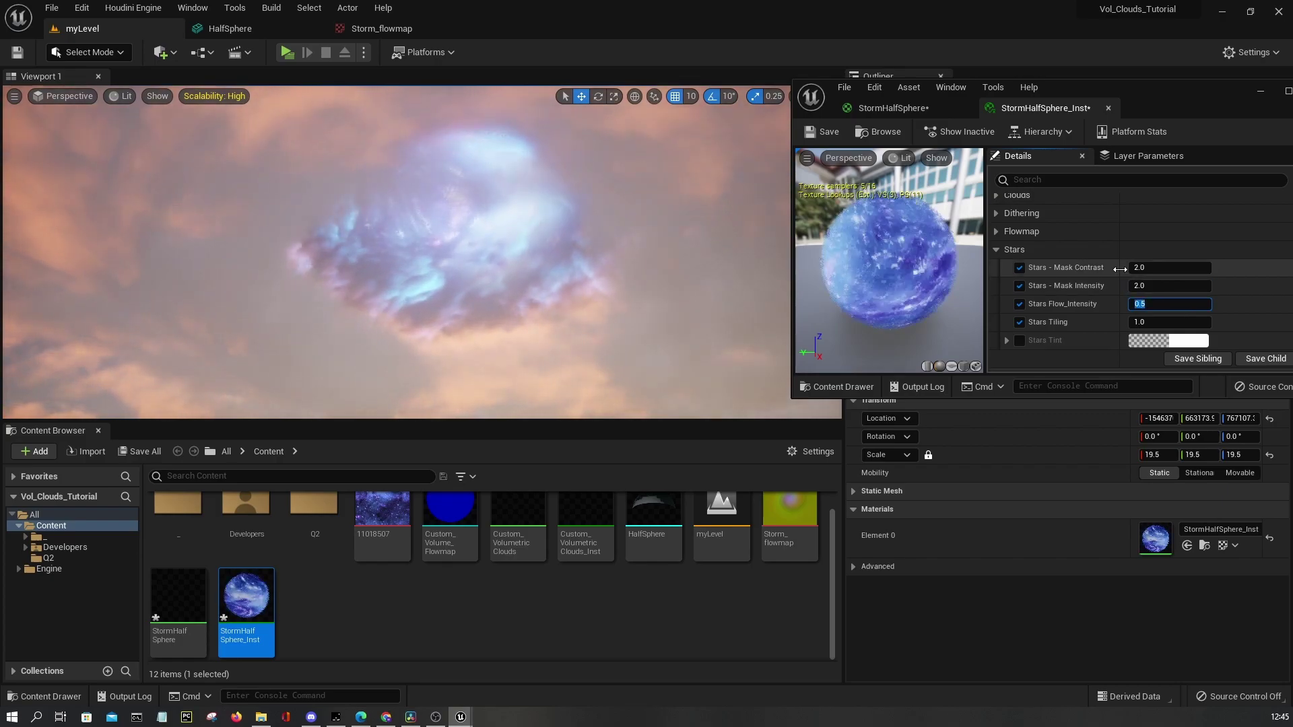
Try Stars Flow_Intensity values of 0, 0.25 and 1, and return it to 0.5
type("1")
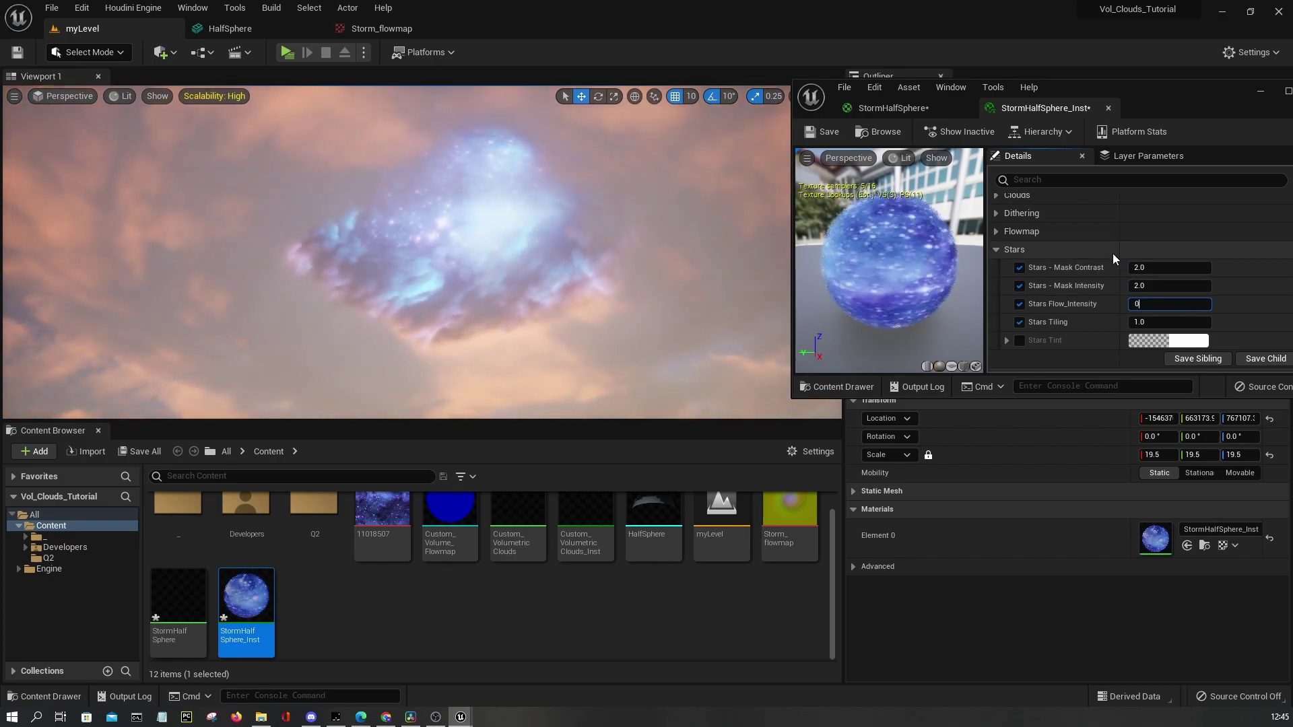
key("Return")
type("0.5")
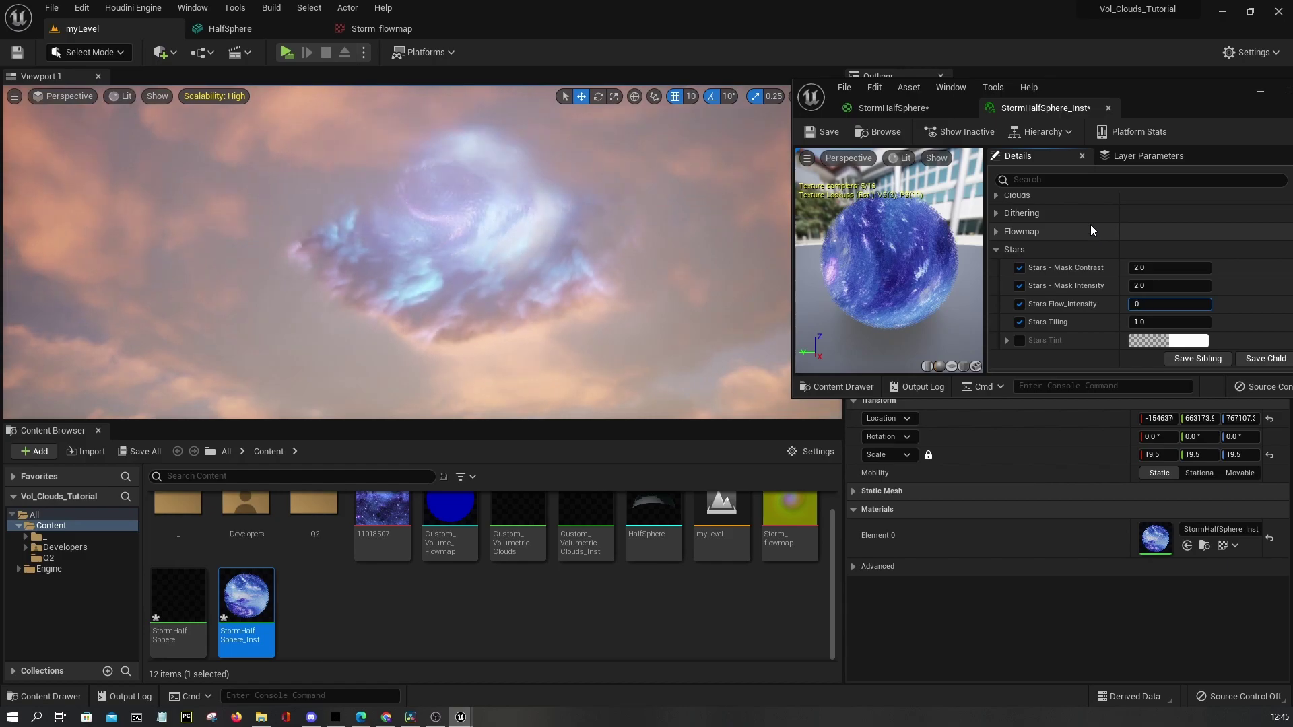
key("Return")
type("0")
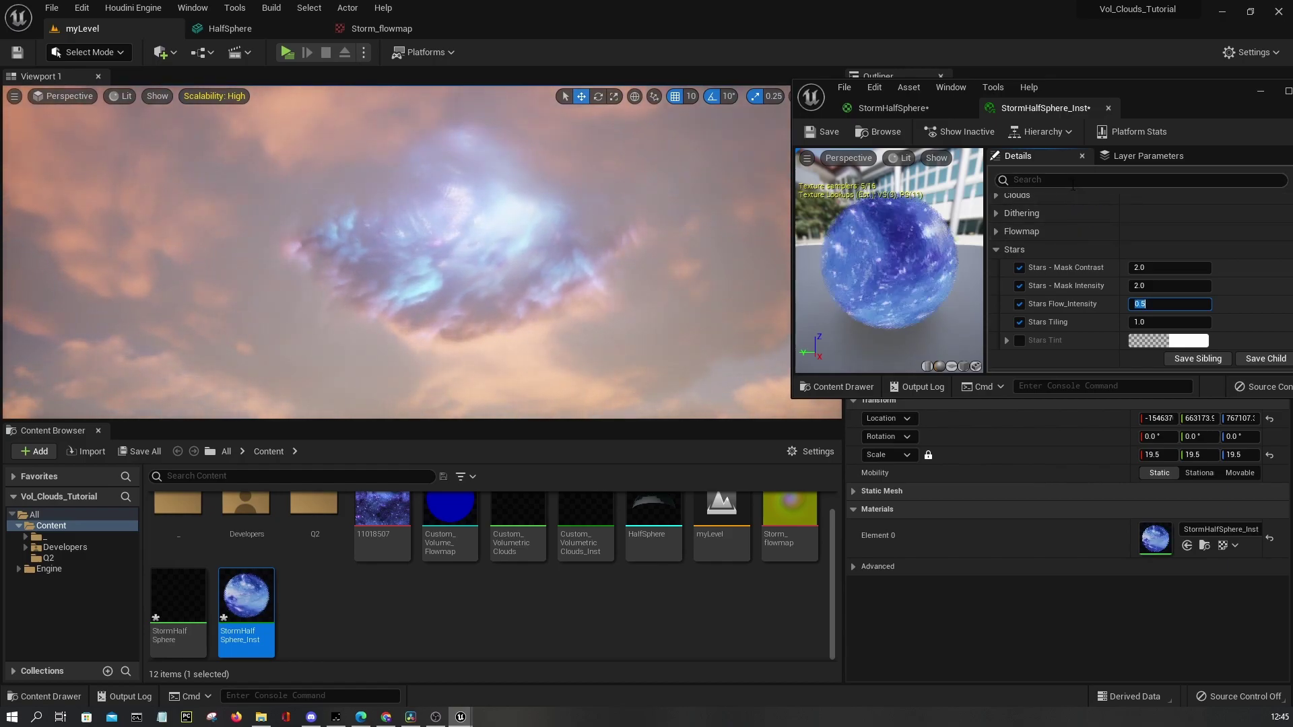
type(".25")
key("Return")
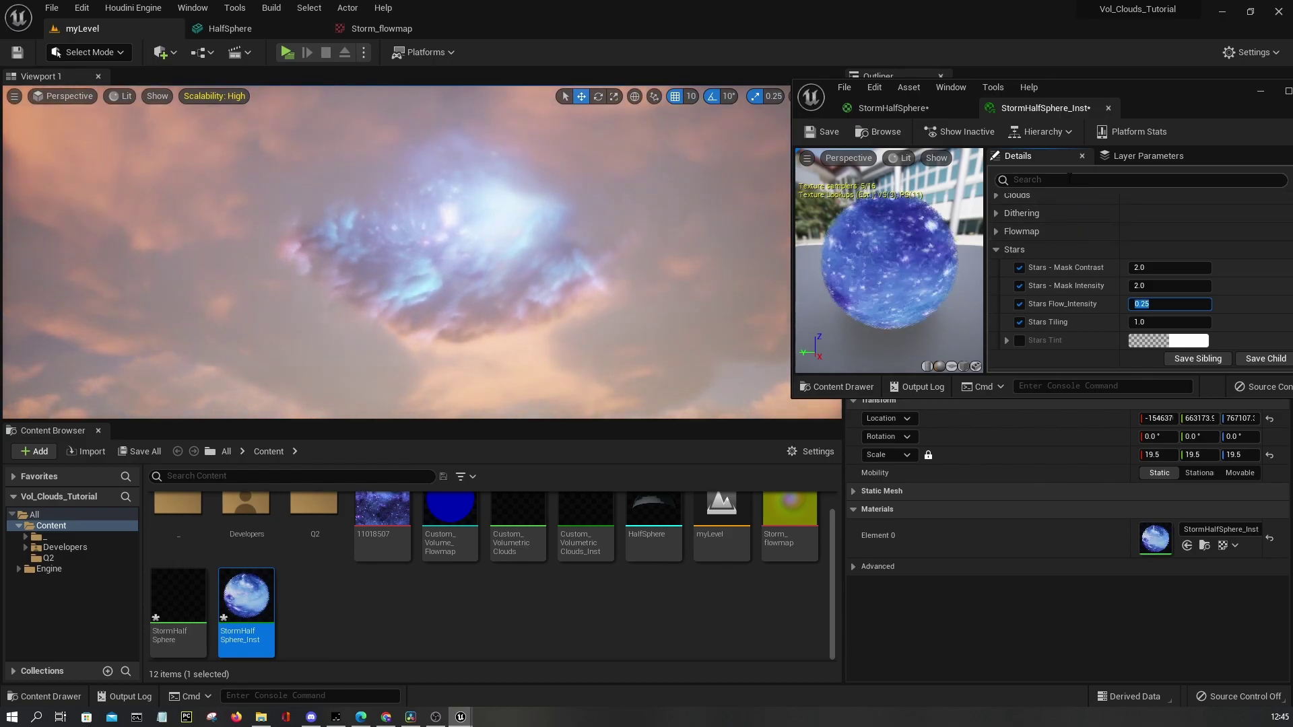
type(".5")
key("Return")
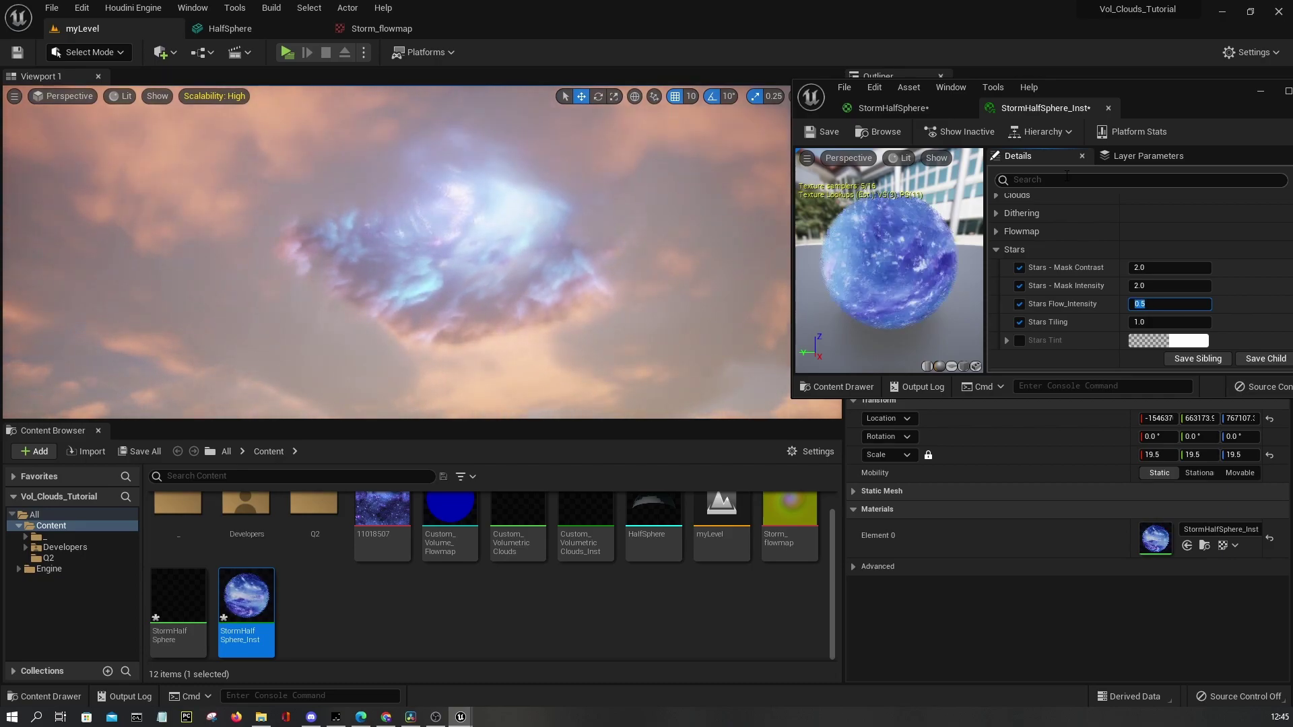
type("1")
key("Return")
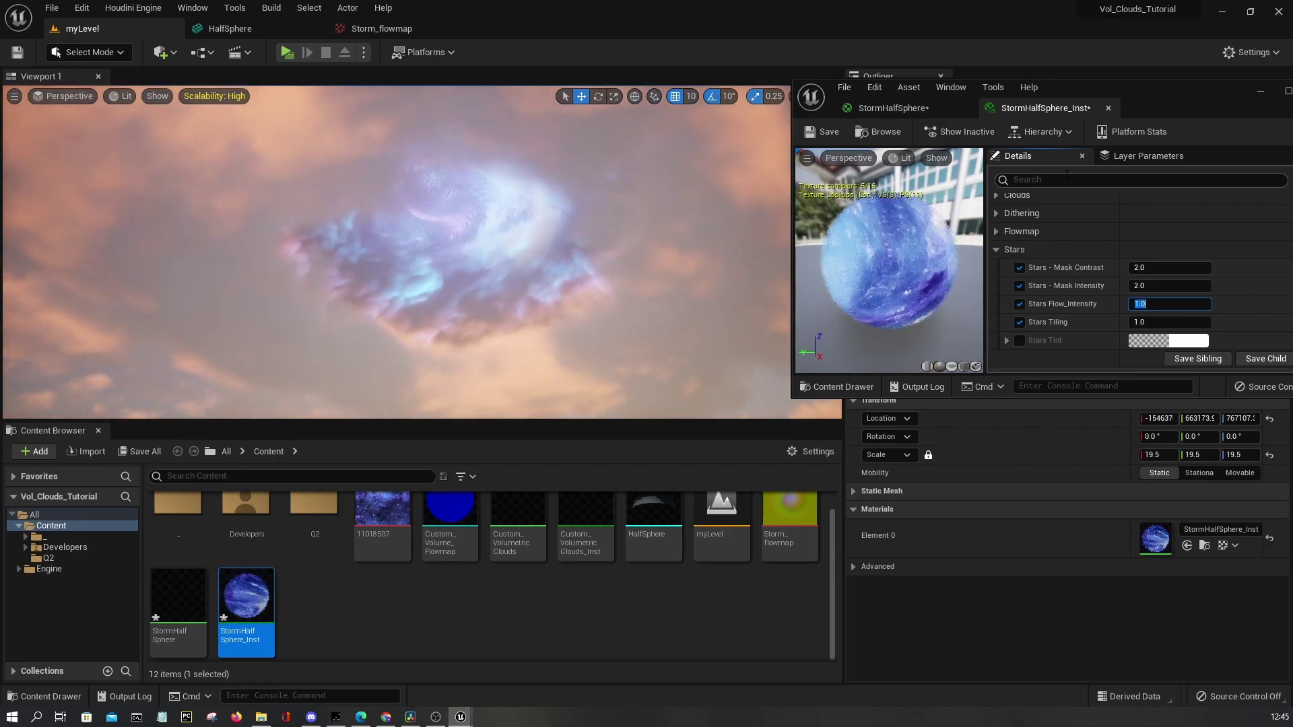
type("0.5")
key("Return")
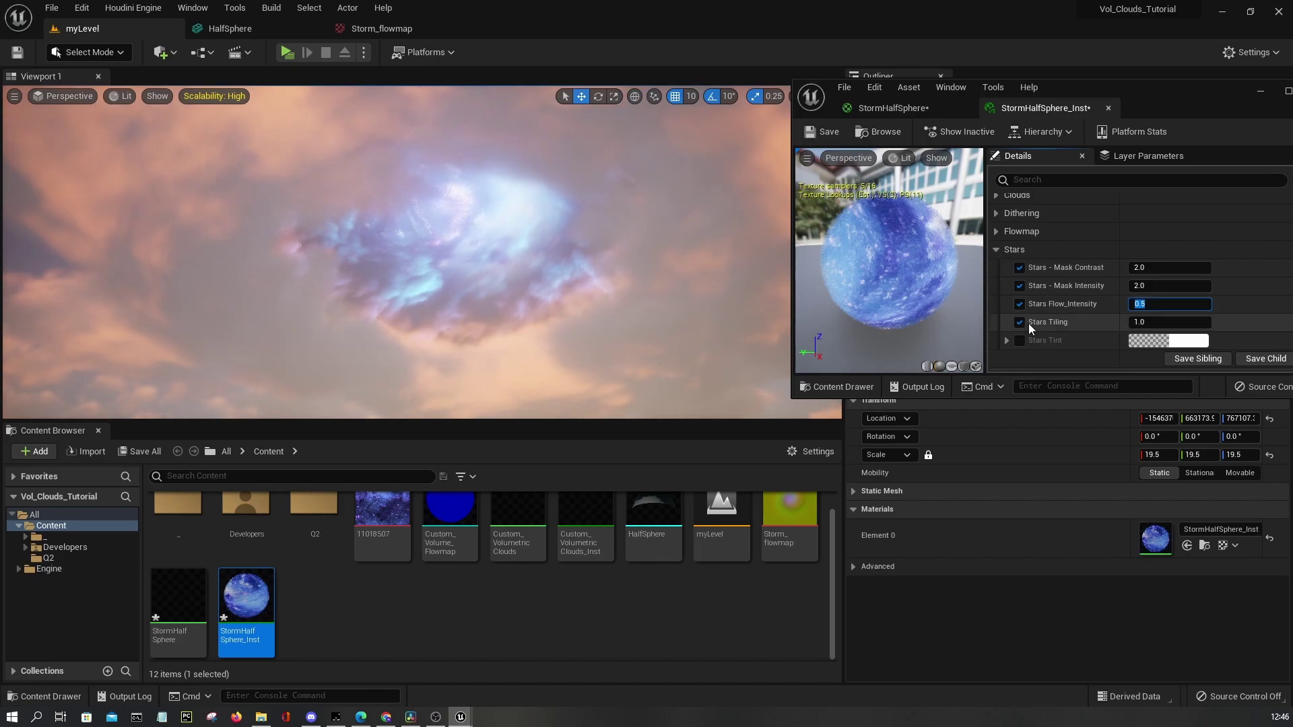
Try Stars Tiling at 1, 2 and 3 and settle on 2.75
left_click(1140, 321)
type("2")
key("Return")
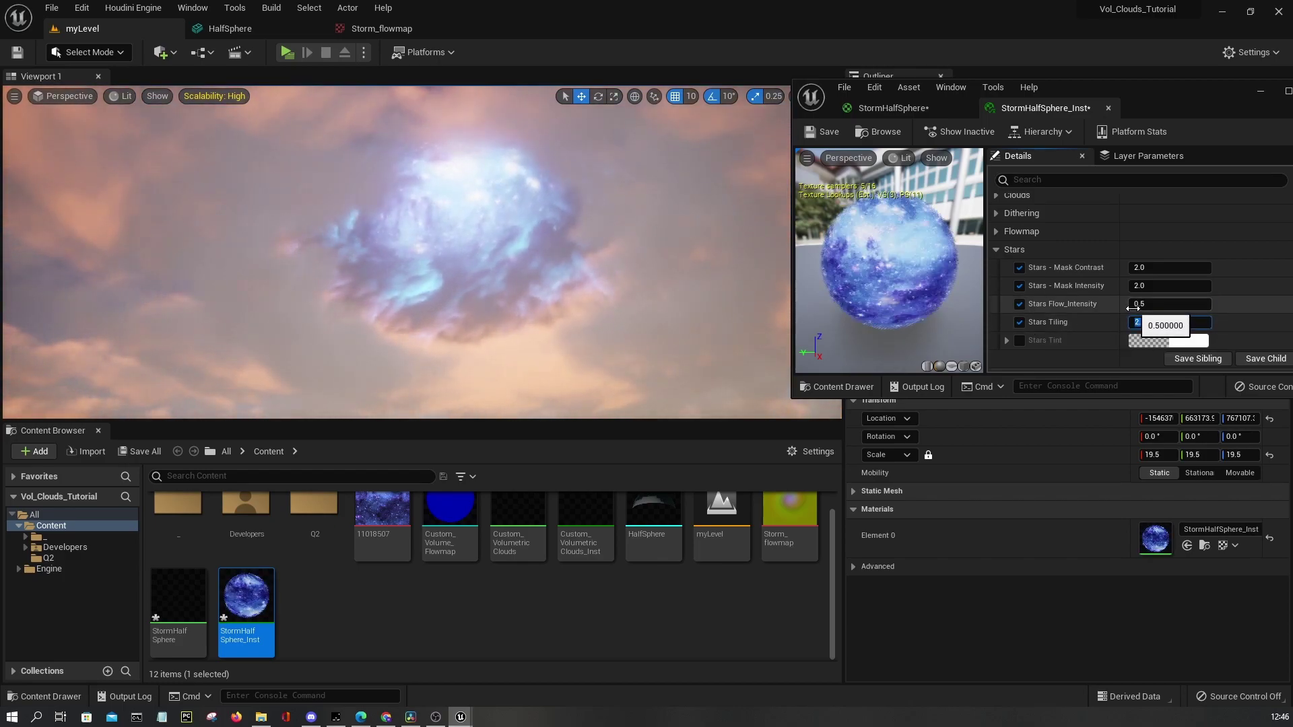
type("1")
key("Return")
type("2")
key("Return")
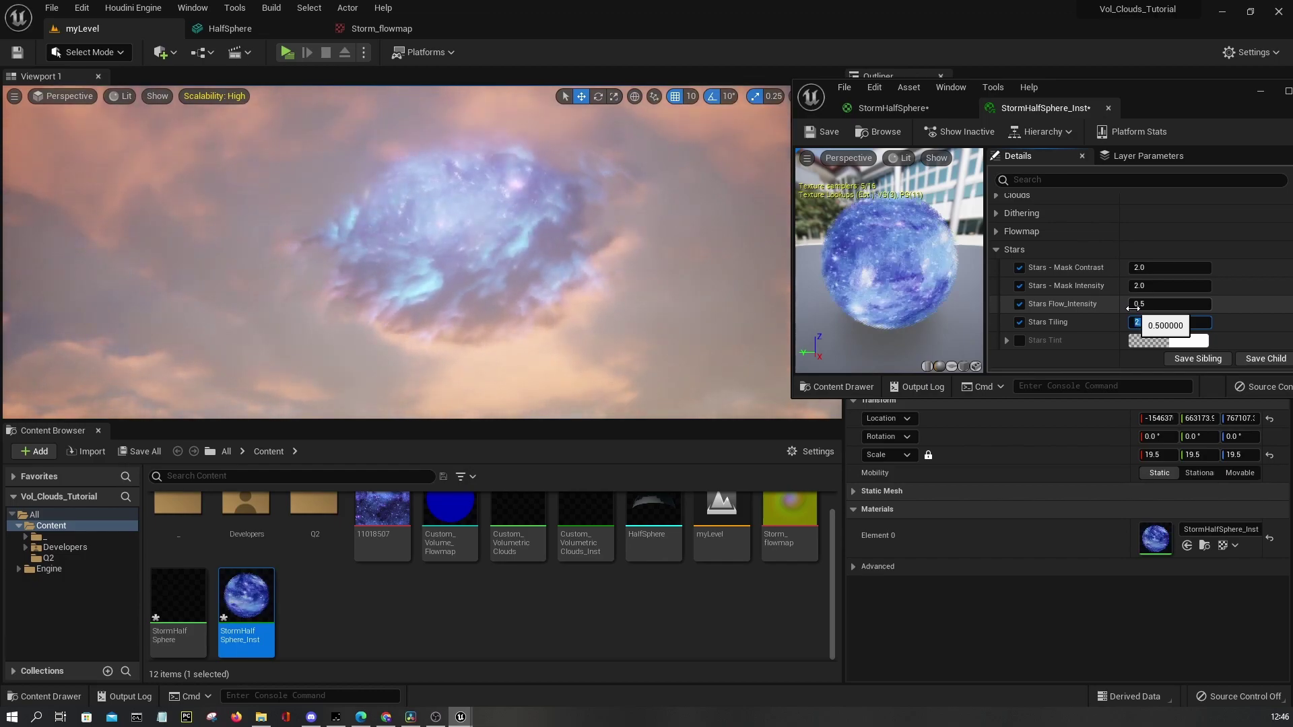
type("3")
key("Return")
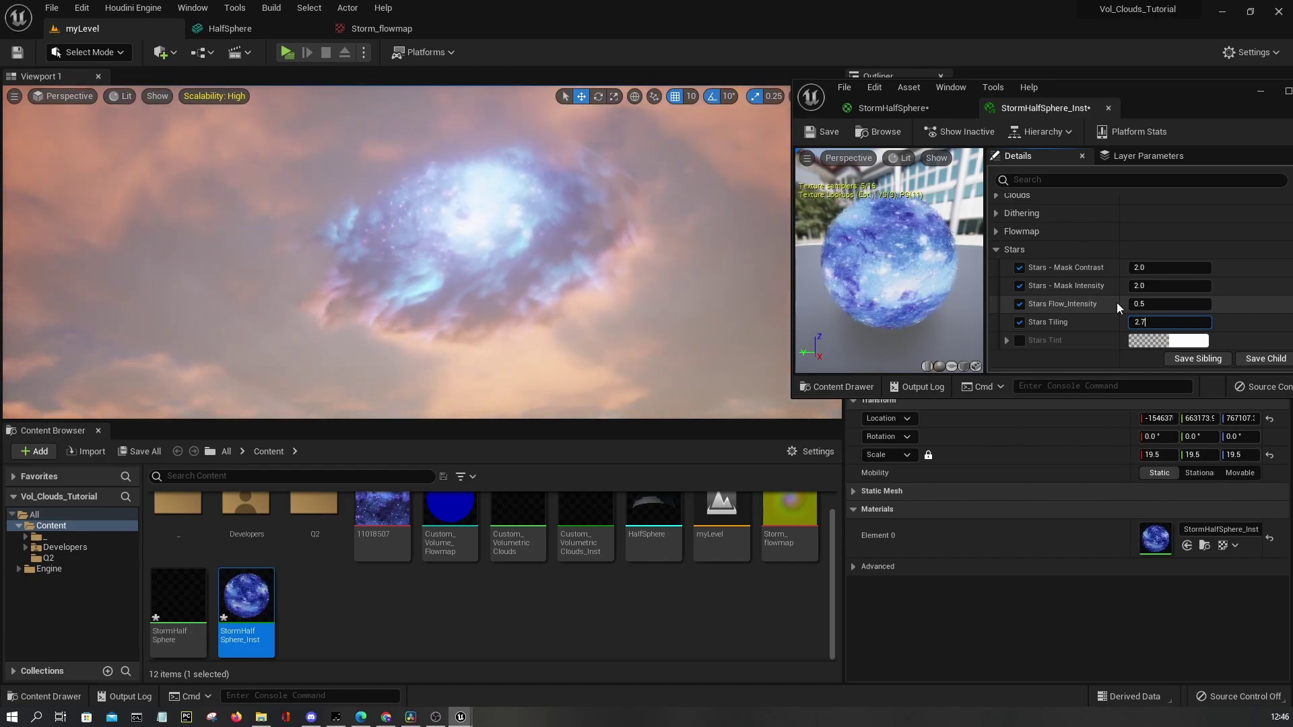
type("2.75")
key("Return")
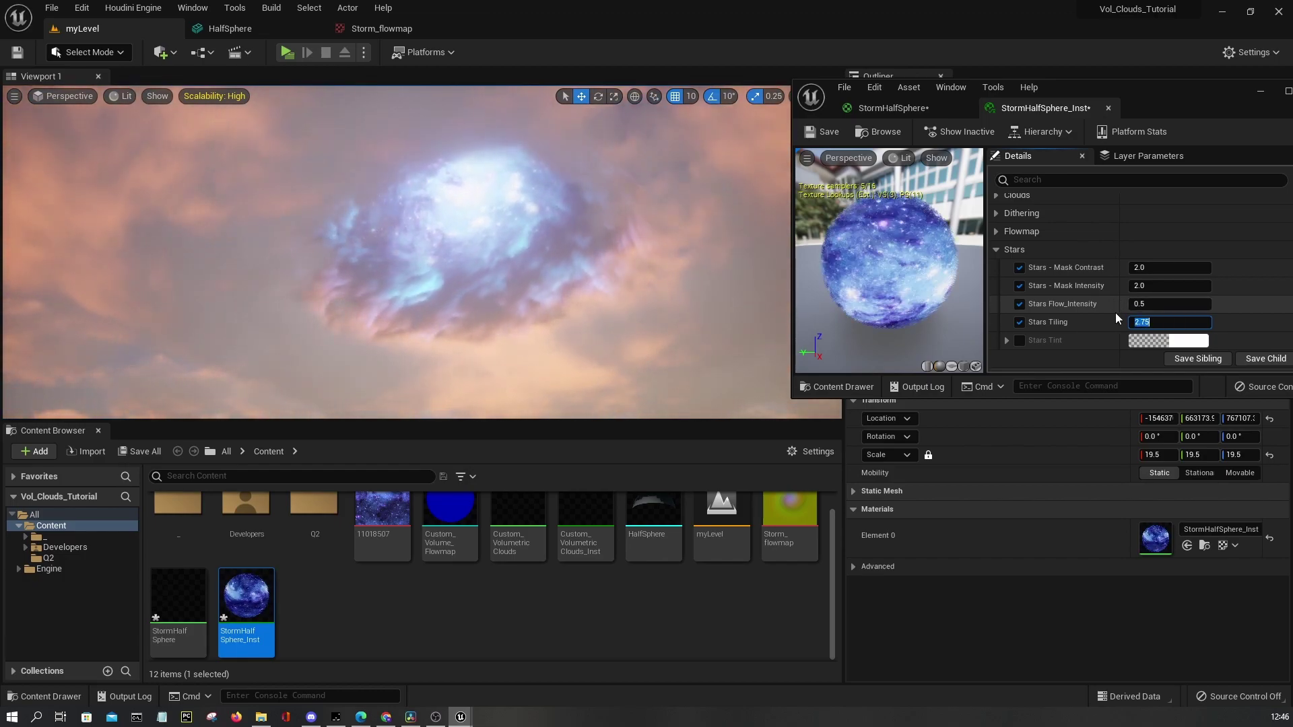
Enable the Stars Tint override and give it a fully saturated cyan-green color with a hue of 172
left_click(1020, 341)
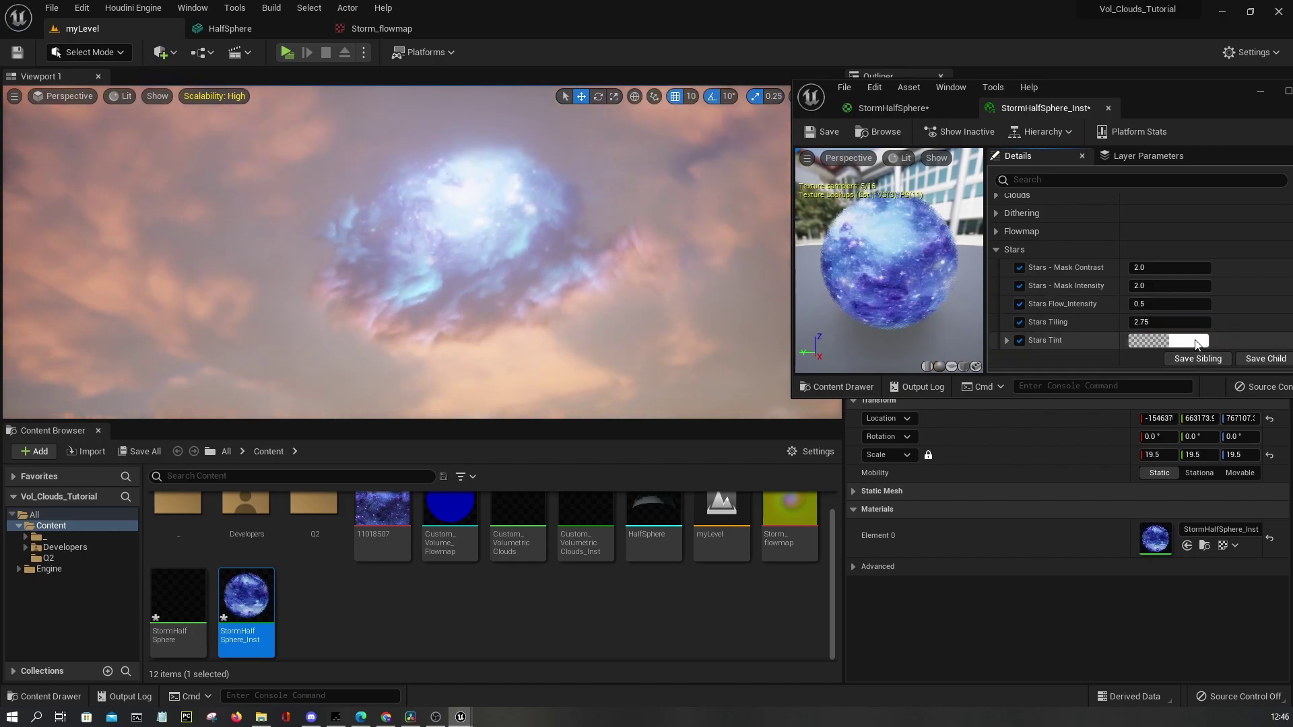
left_click(1168, 340)
mouse_move(1027, 480)
left_mouse_down()
mouse_move(1064, 480)
mouse_move(1061, 580)
mouse_move(1134, 538)
mouse_move(1037, 593)
mouse_move(813, 641)
mouse_move(734, 580)
mouse_move(740, 658)
mouse_move(696, 643)
left_mouse_up()
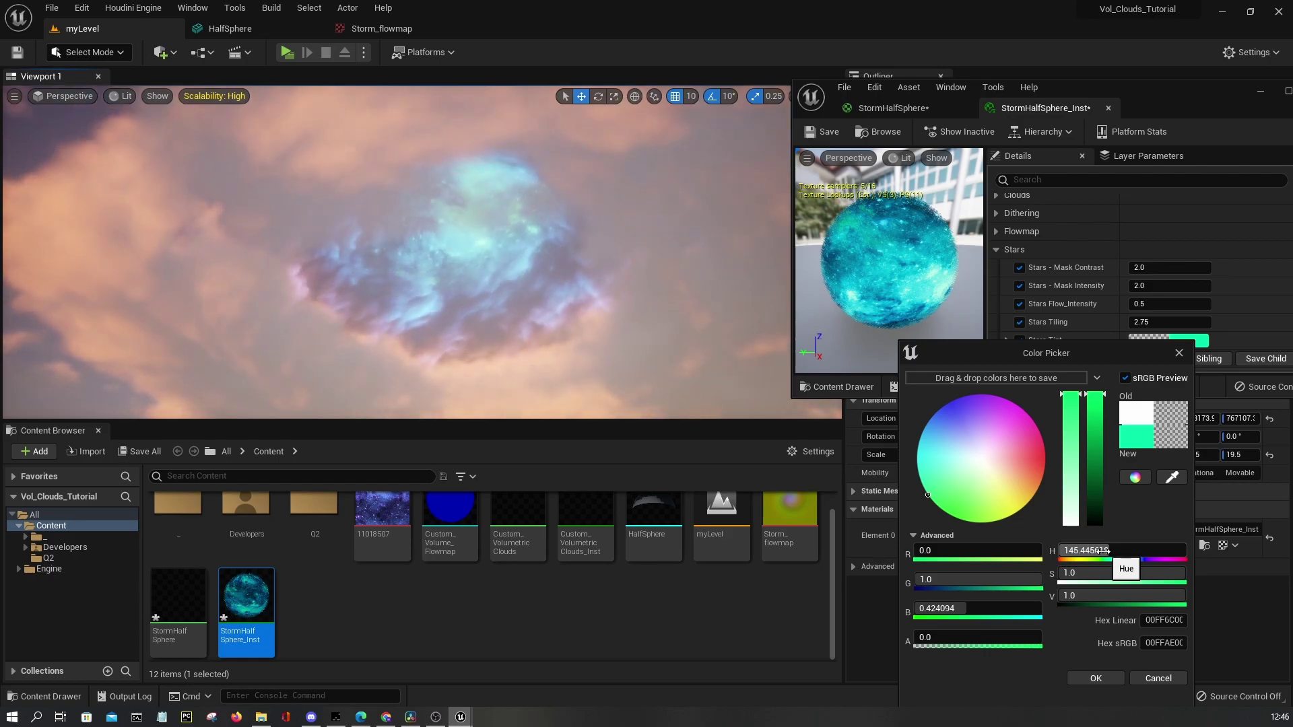
type("127")
key("Return")
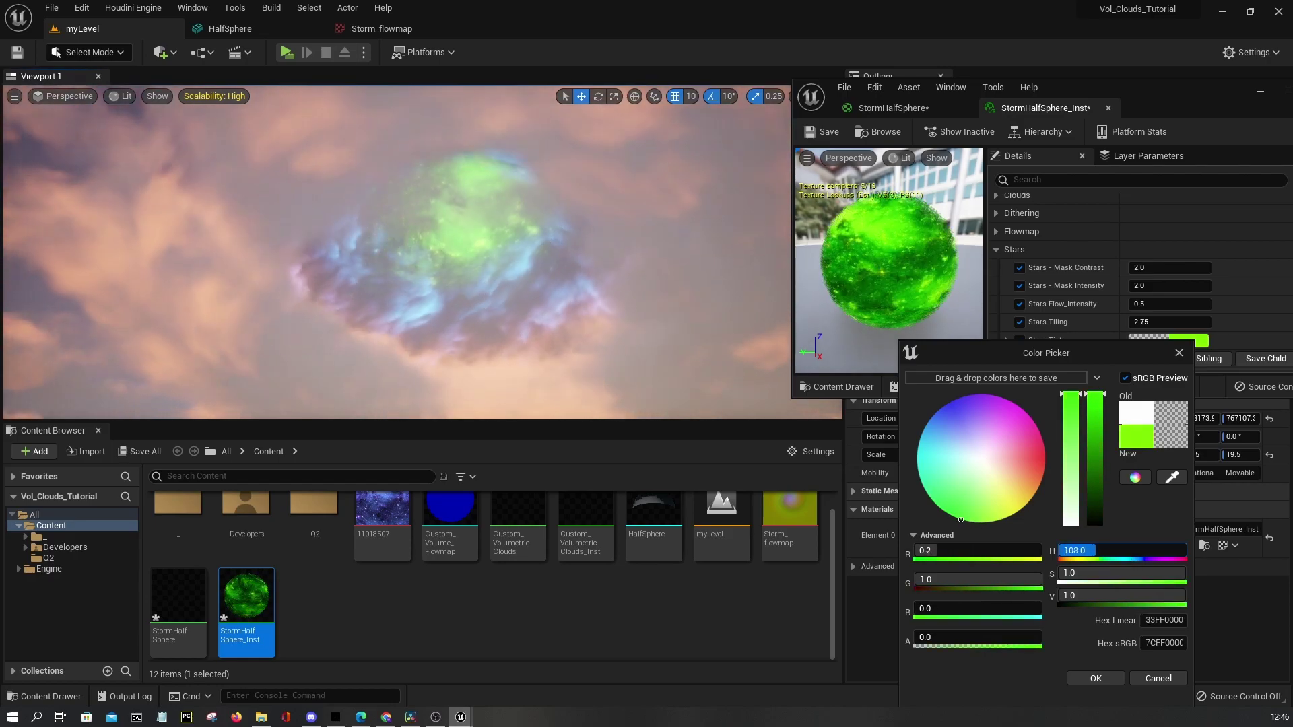
mouse_move(1103, 551)
left_mouse_down()
mouse_move(1184, 551)
mouse_move(1061, 551)
mouse_move(1120, 551)
left_mouse_up()
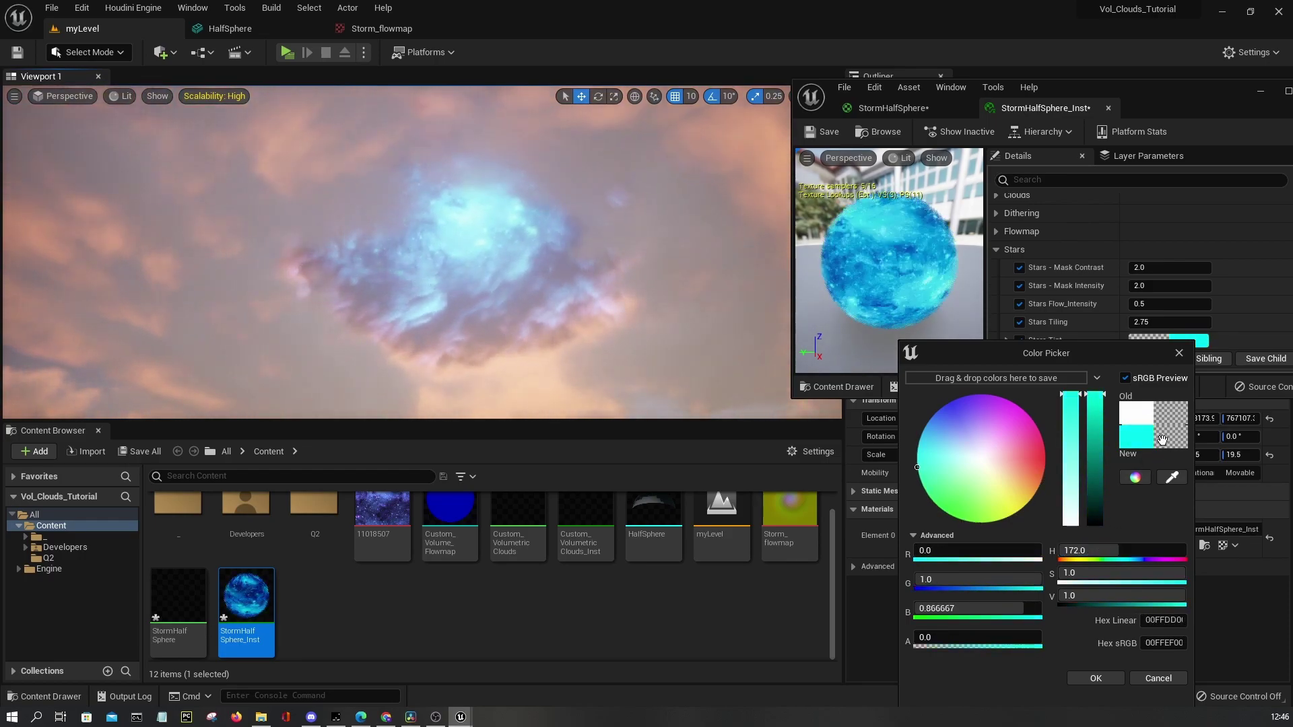
Darken the Stars Tint by setting its color value to 0.25, and accept the color
left_click(1069, 597)
type("0.5")
key("Return")
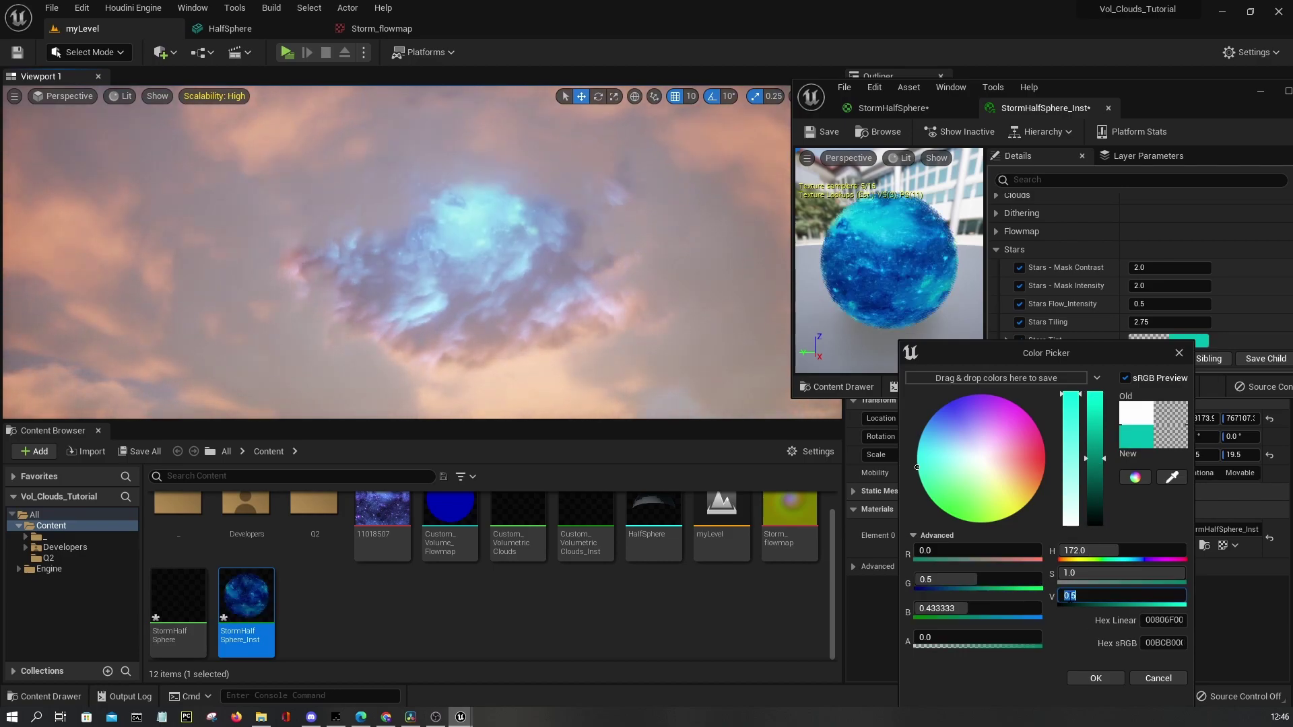
type("0.1")
key("Return")
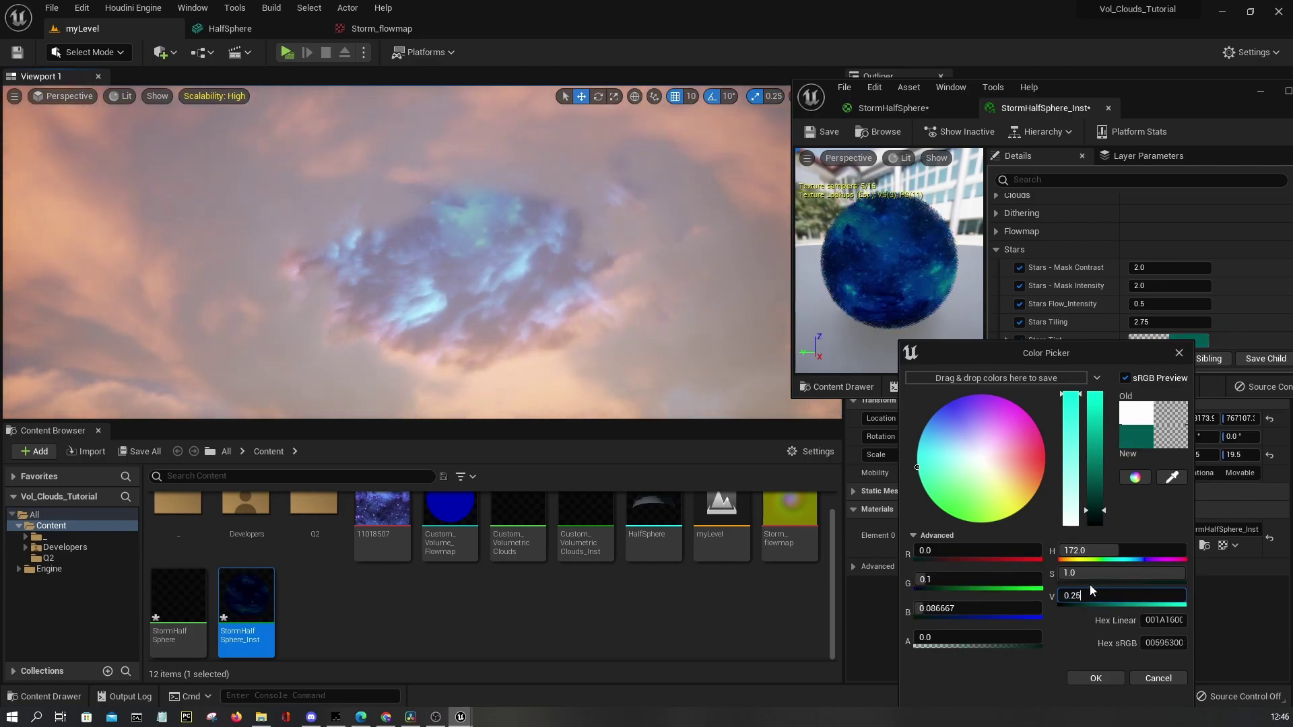
type("0.25")
key("Return")
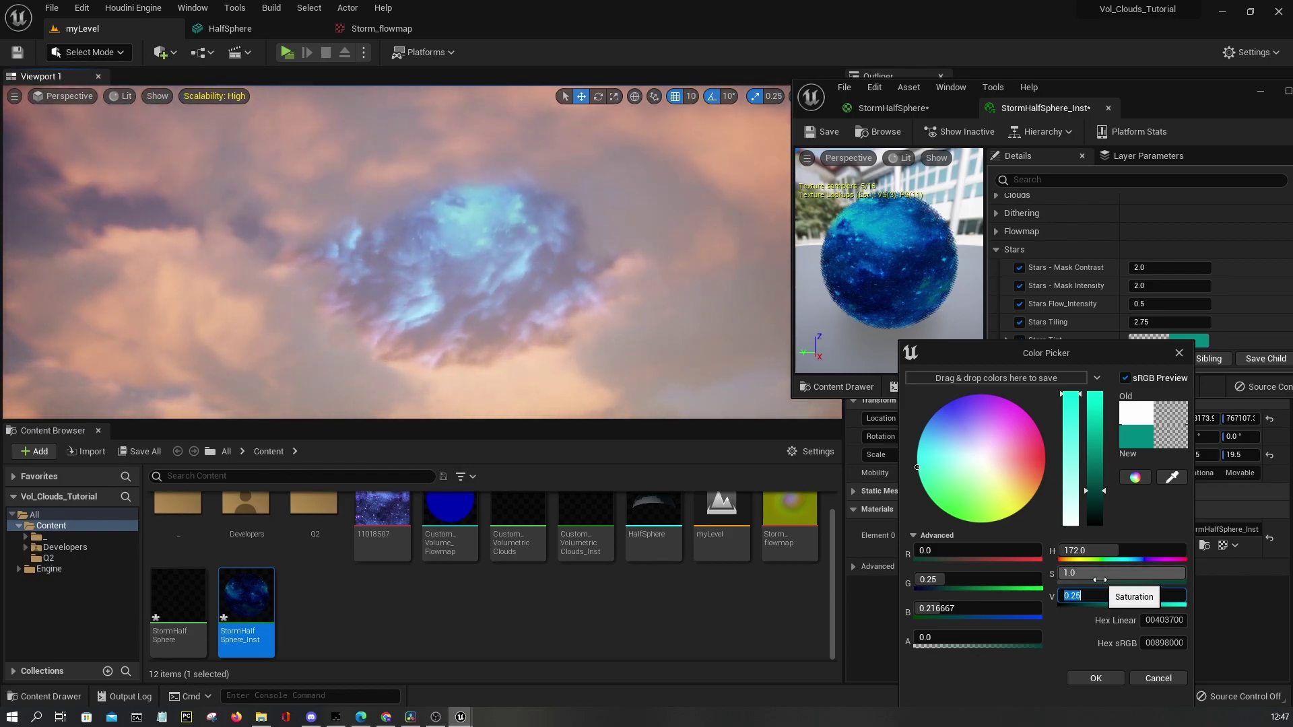
left_click(1098, 679)
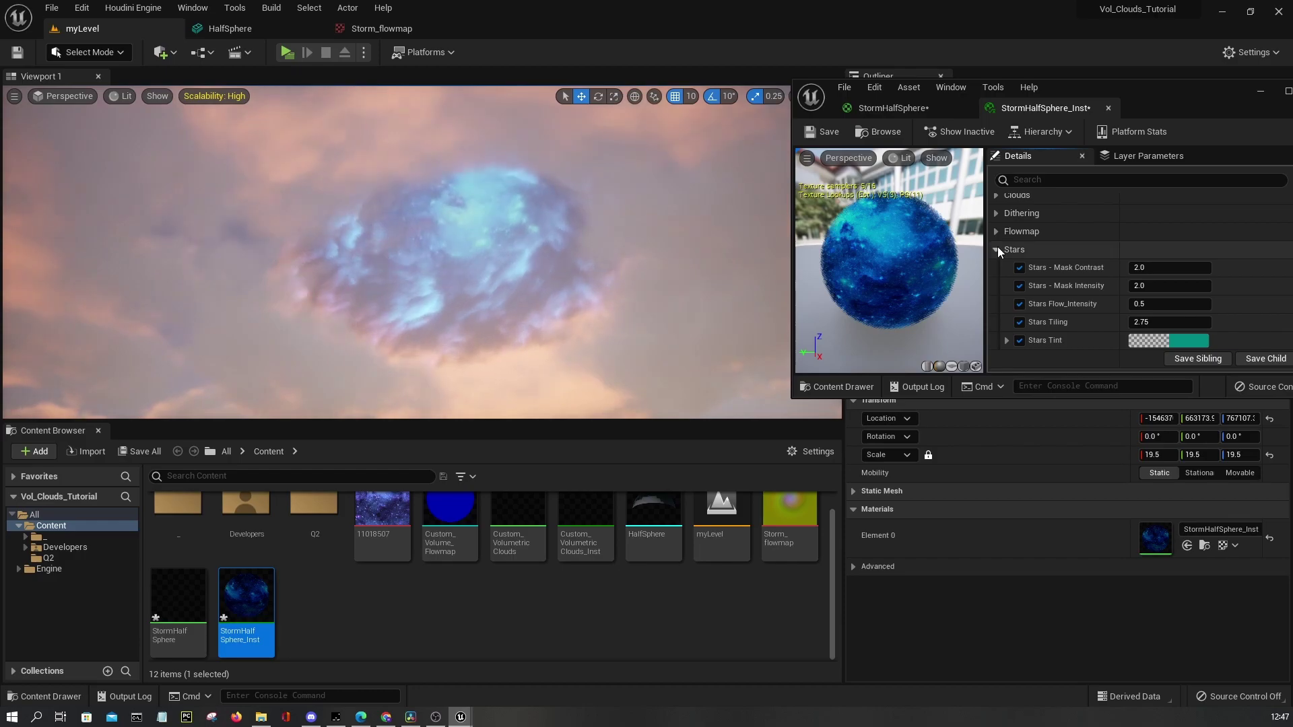
Return to the StormHalfSphere material graph and maximize its editor window
left_click(916, 106)
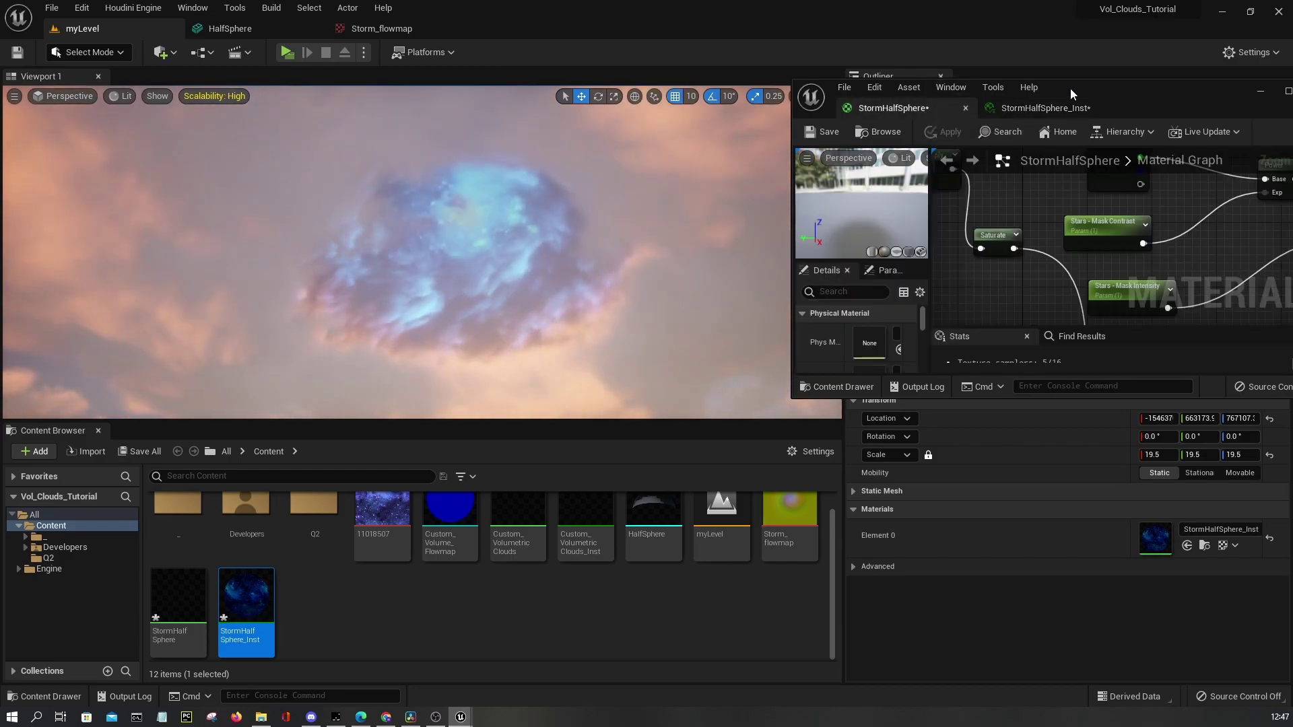
left_click_drag(1070, 87, 842, 220)
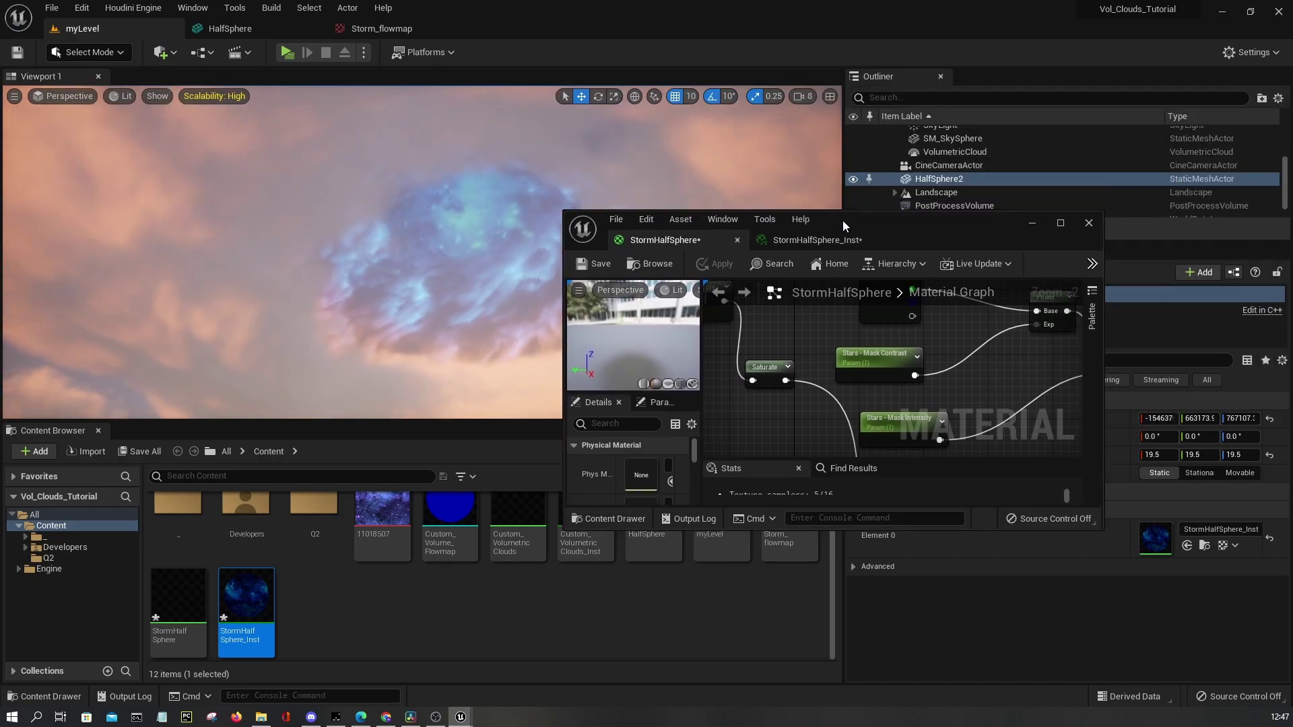
double_click(843, 219)
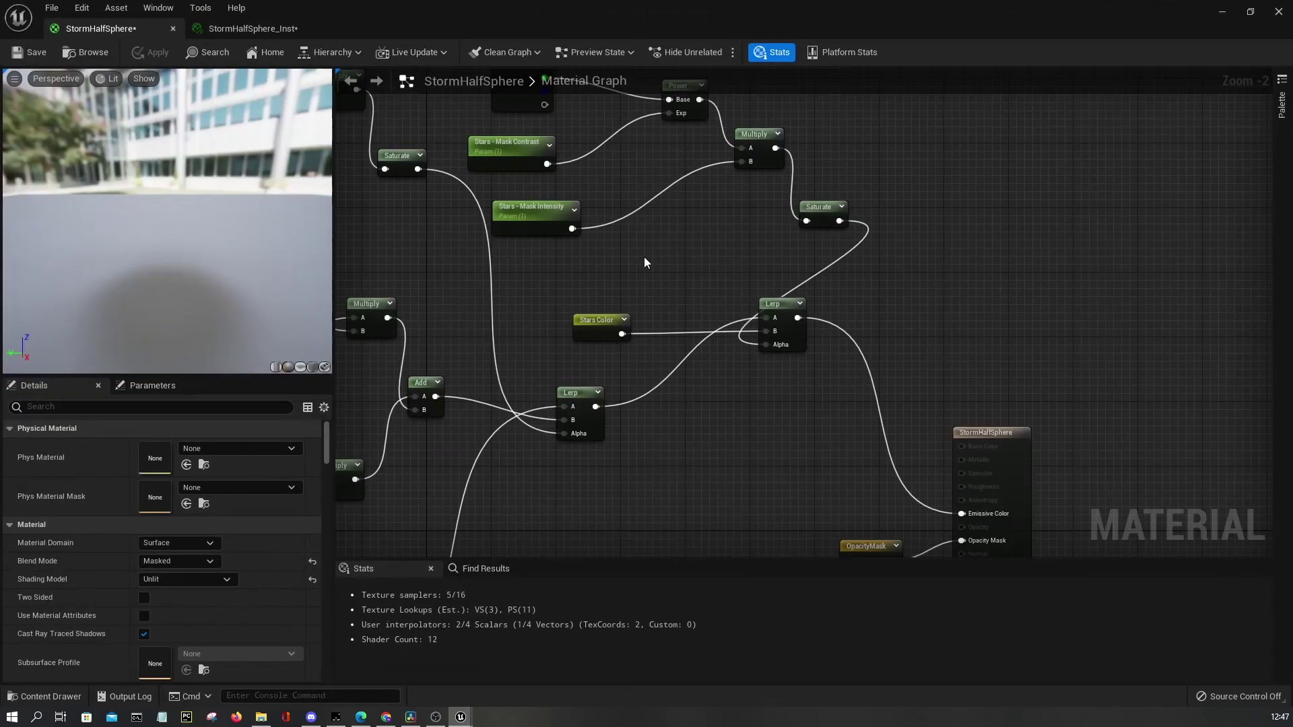
Examine the flow vector, tiling and tint connections around FlowMaps in the Stars Color comment group
scroll(647, 256, "down", 3)
right_click_drag(648, 256, 417, 31)
right_click_drag(472, 355, 761, 289)
scroll(761, 288, "down", 4)
right_click_drag(593, 406, 720, 302)
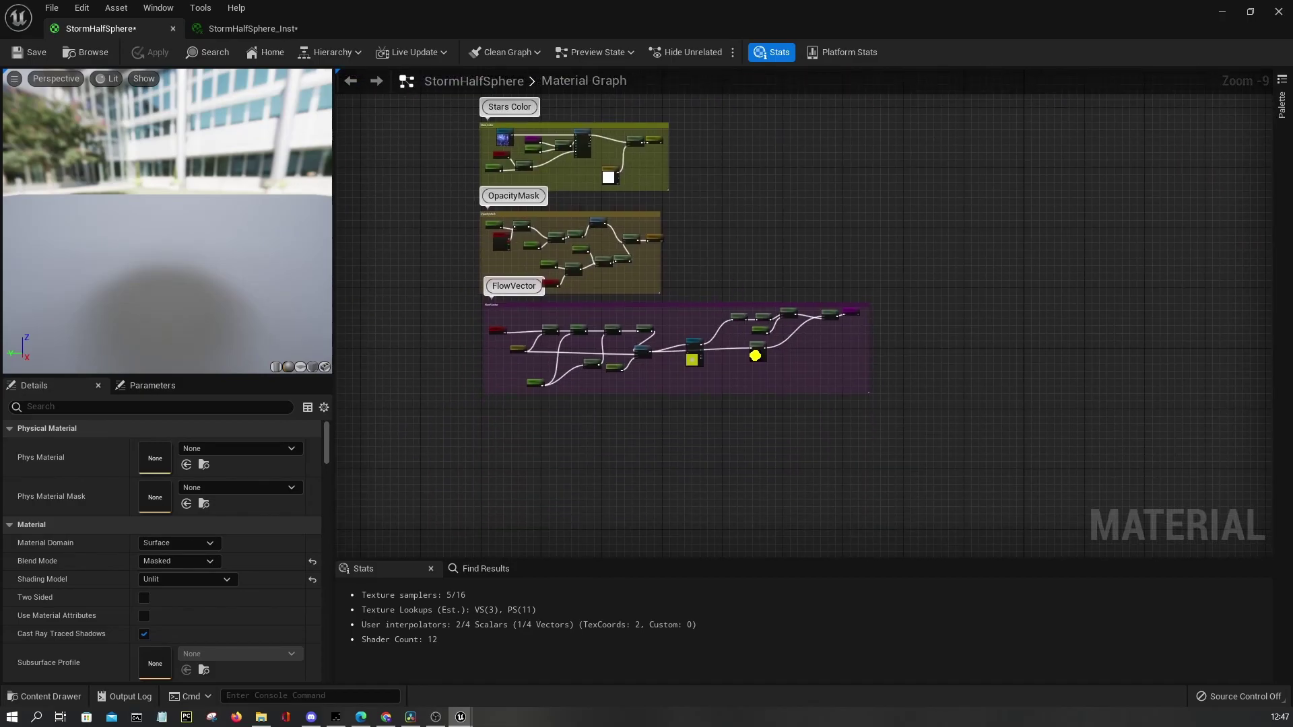
right_click_drag(539, 128, 539, 237)
scroll(540, 236, "up", 10)
right_click_drag(688, 256, 1084, 267)
right_click_drag(883, 298, 793, 281)
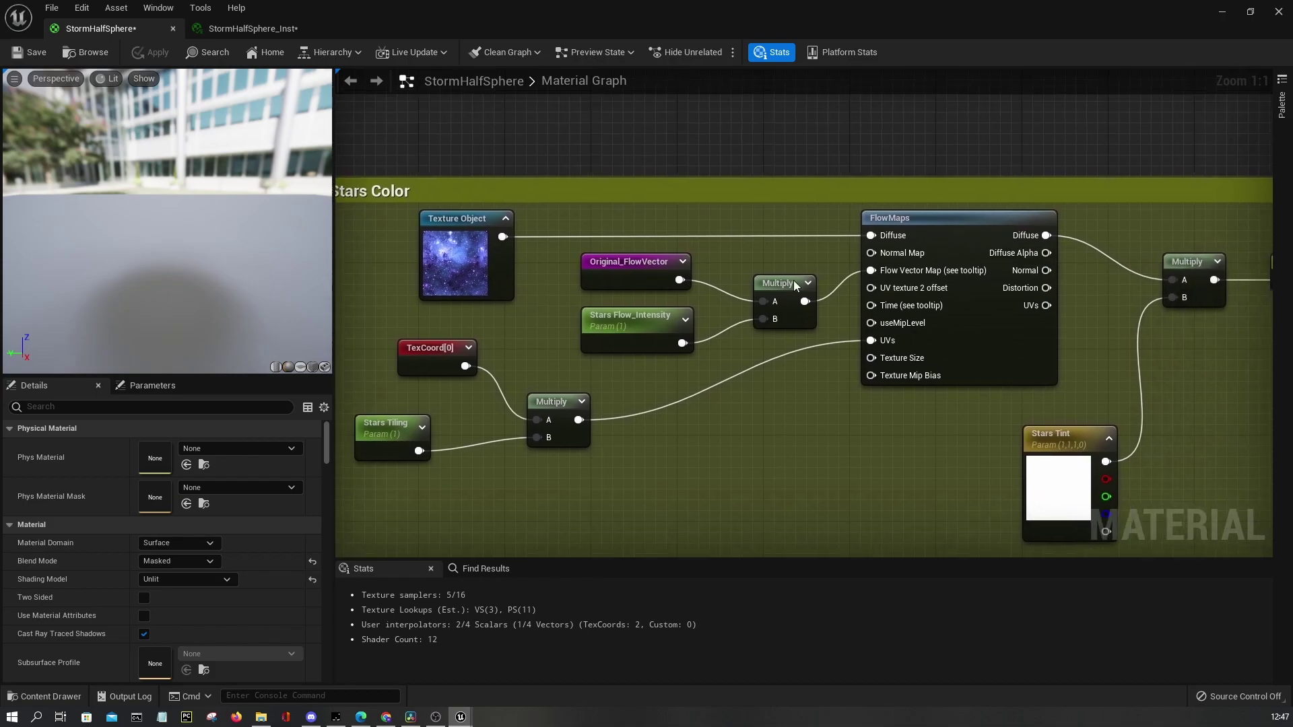
Open the stars texture 11018507 and compare its red, green and blue channels individually
left_click(512, 275)
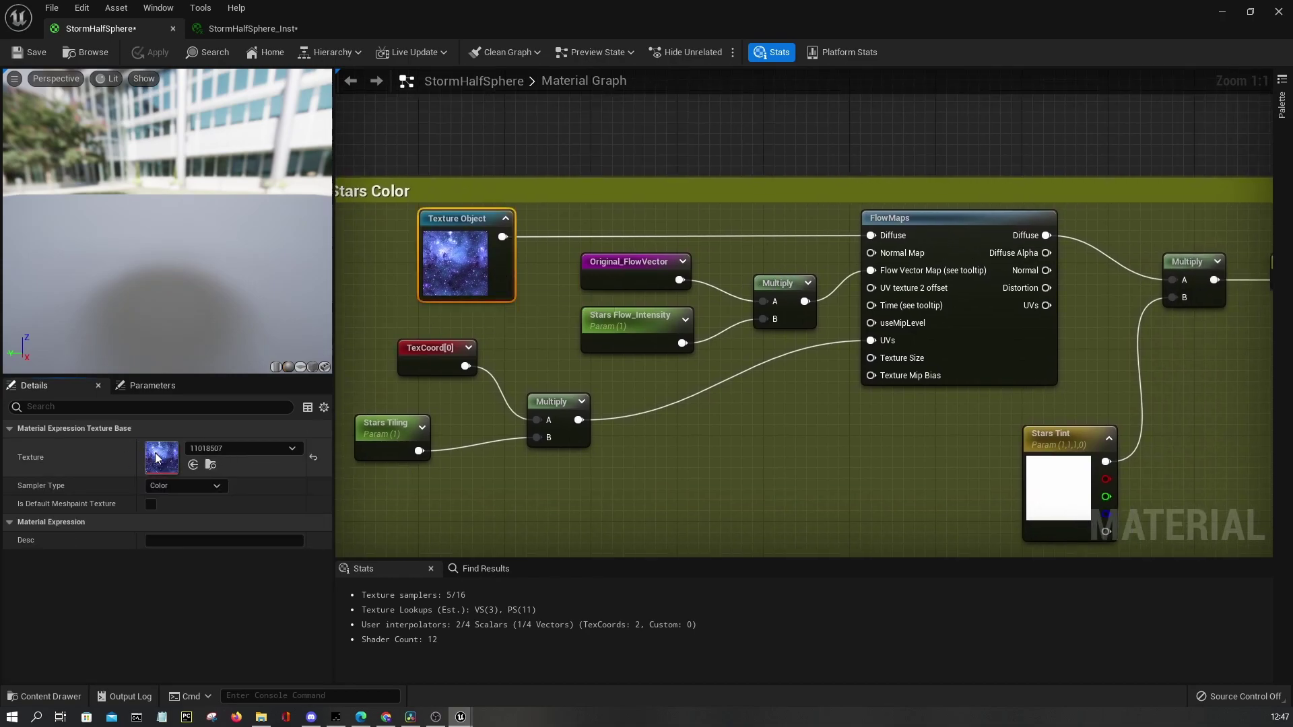
double_click(156, 458)
scroll(394, 354, "up", 5)
left_click(280, 54)
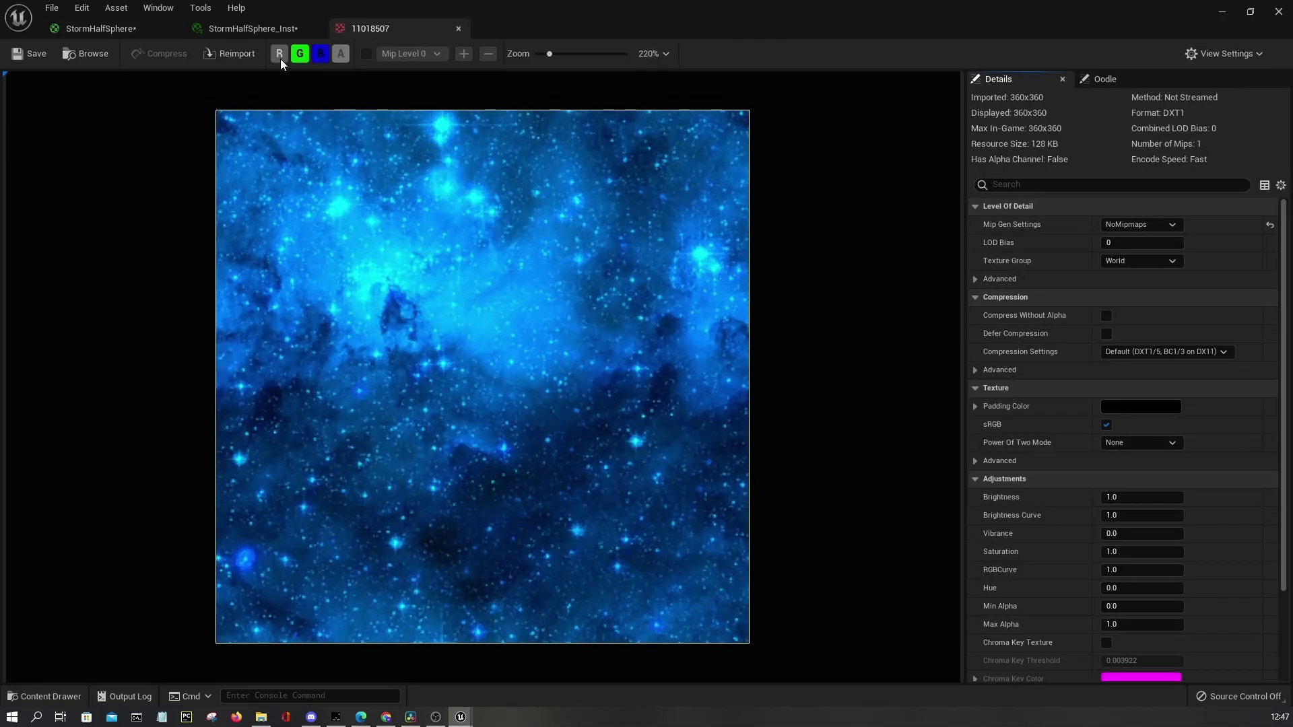
left_click(300, 54)
left_click(319, 54)
left_click(318, 54)
left_click(300, 54)
left_click(321, 54)
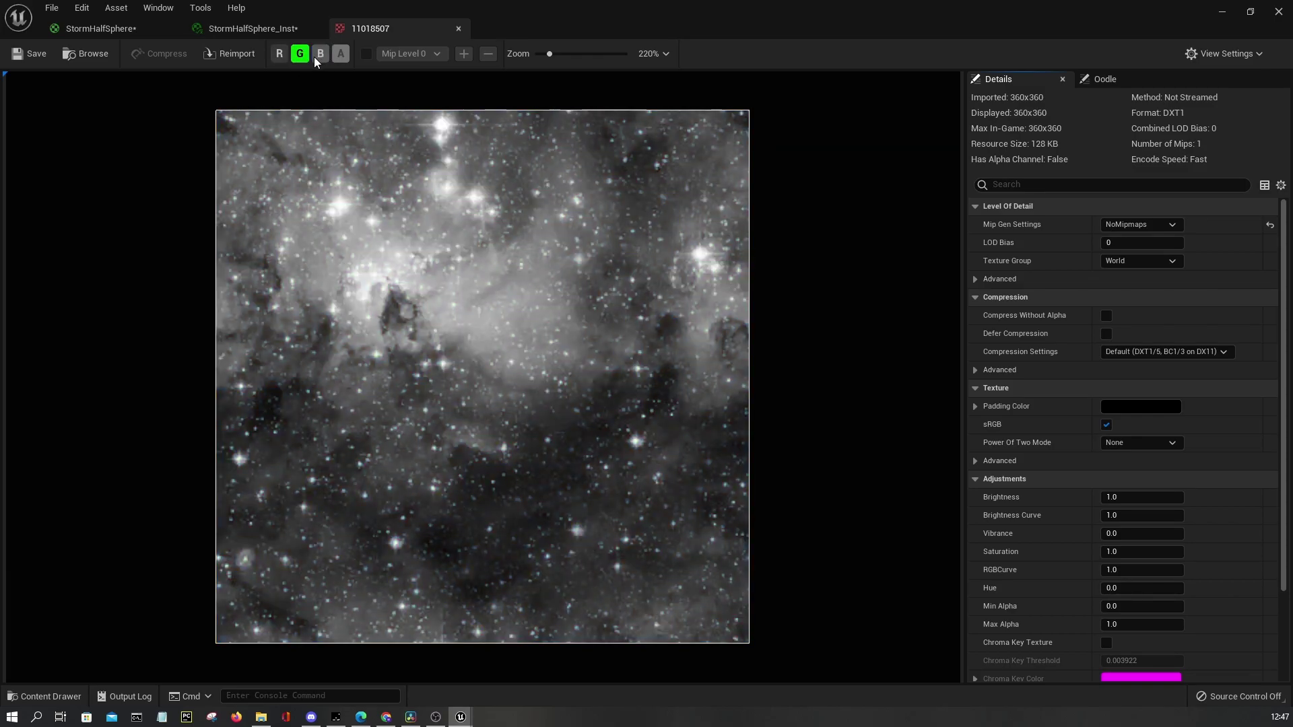
left_click(307, 59)
left_click(281, 58)
left_click(281, 58)
left_click(303, 56)
left_click(305, 59)
left_click(323, 53)
left_click(324, 53)
left_click(303, 59)
left_click(303, 59)
left_click(315, 59)
left_click(316, 60)
left_click(301, 62)
left_click(300, 62)
left_click(315, 58)
left_click(315, 59)
left_click(297, 61)
left_click(301, 59)
left_click(321, 55)
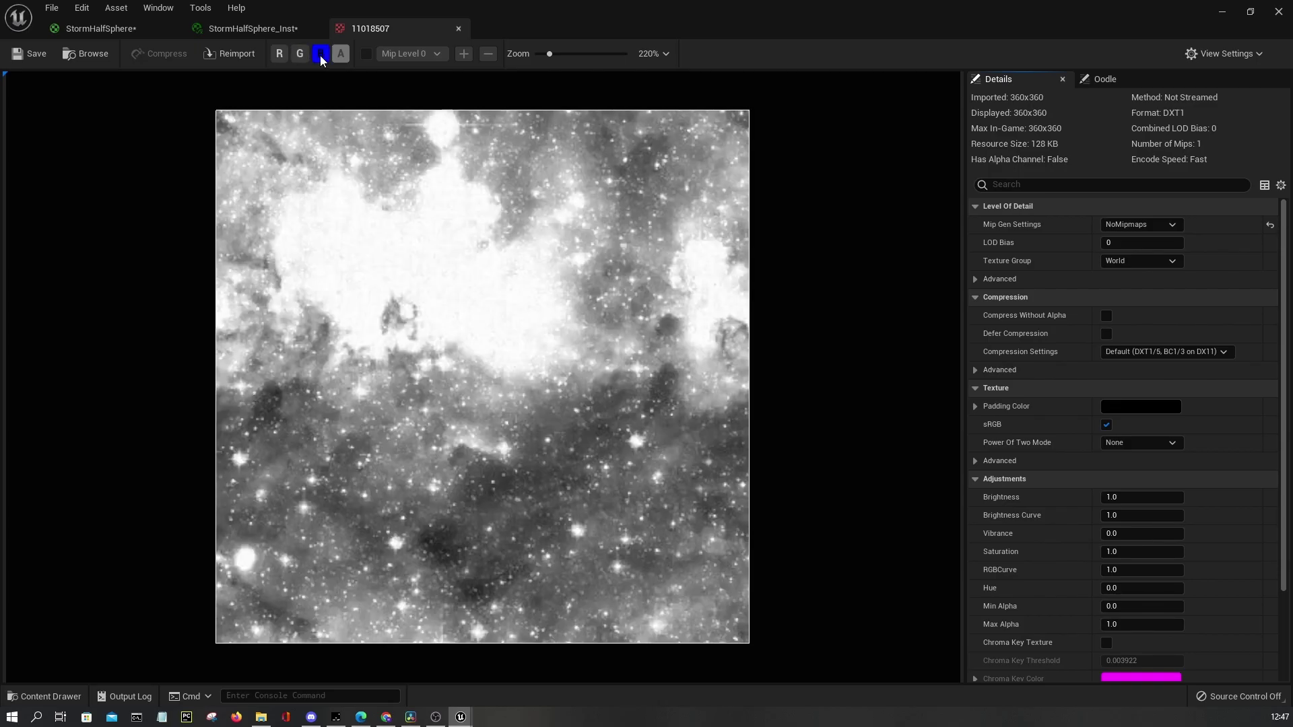
left_click(321, 55)
left_click(301, 58)
left_click(300, 58)
Return to the StormHalfSphere graph and insert a green-channel component Mask between the FlowMaps Diffuse output and input A of the tint Multiply
left_click(236, 32)
left_click(101, 28)
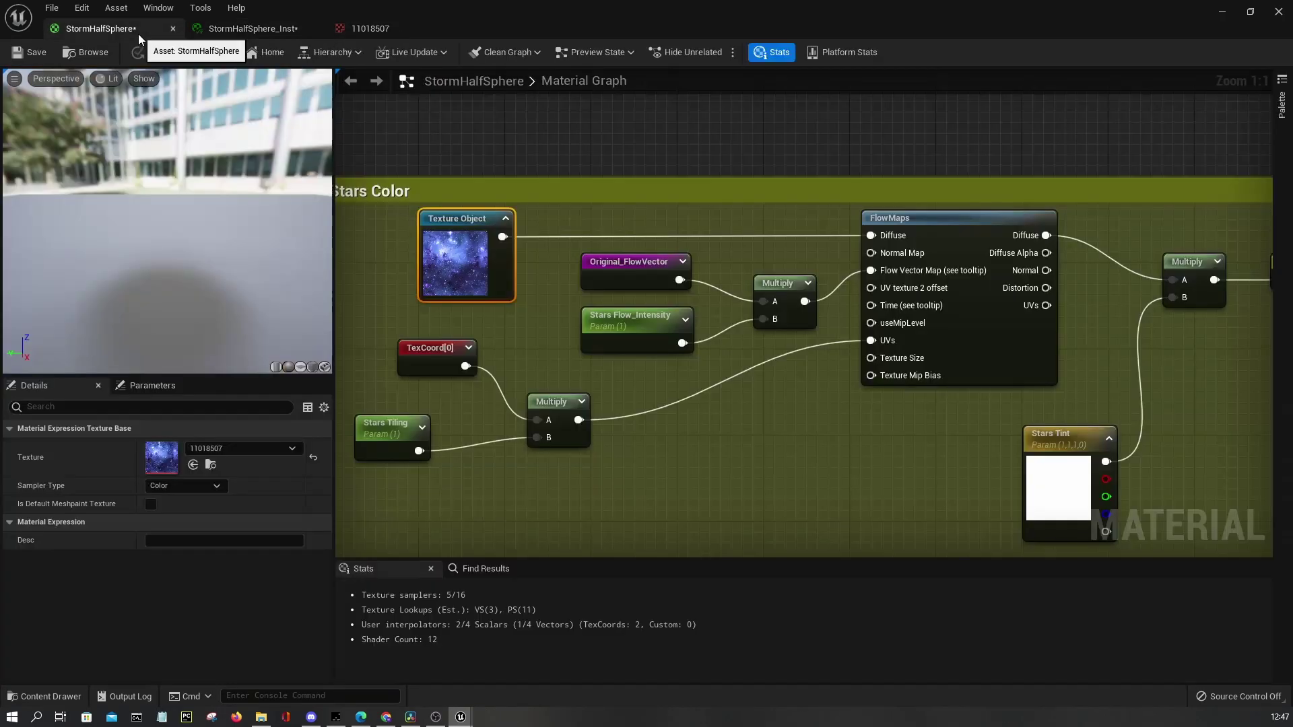
right_click_drag(732, 271, 214, 272)
left_click_drag(537, 234, 600, 204)
type("mask")
key("Return")
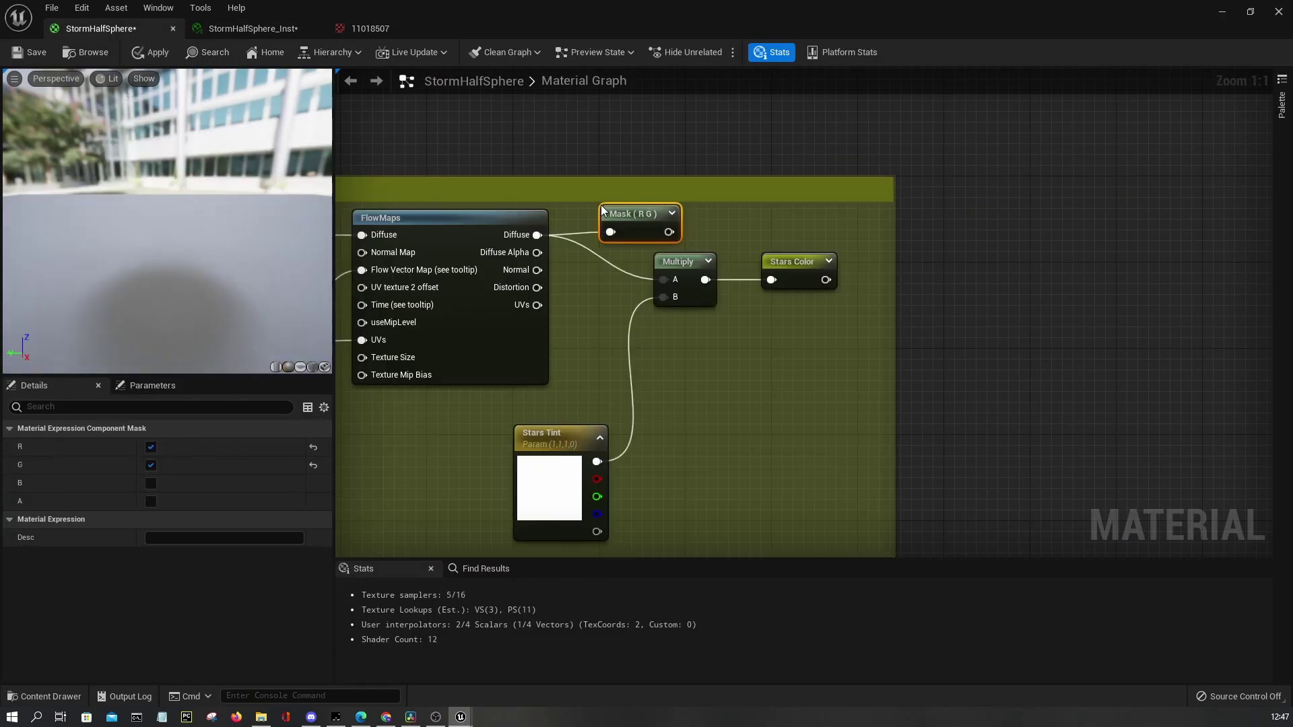
left_click_drag(657, 270, 664, 279)
left_click_drag(625, 217, 592, 232)
right_click_drag(634, 255, 940, 224)
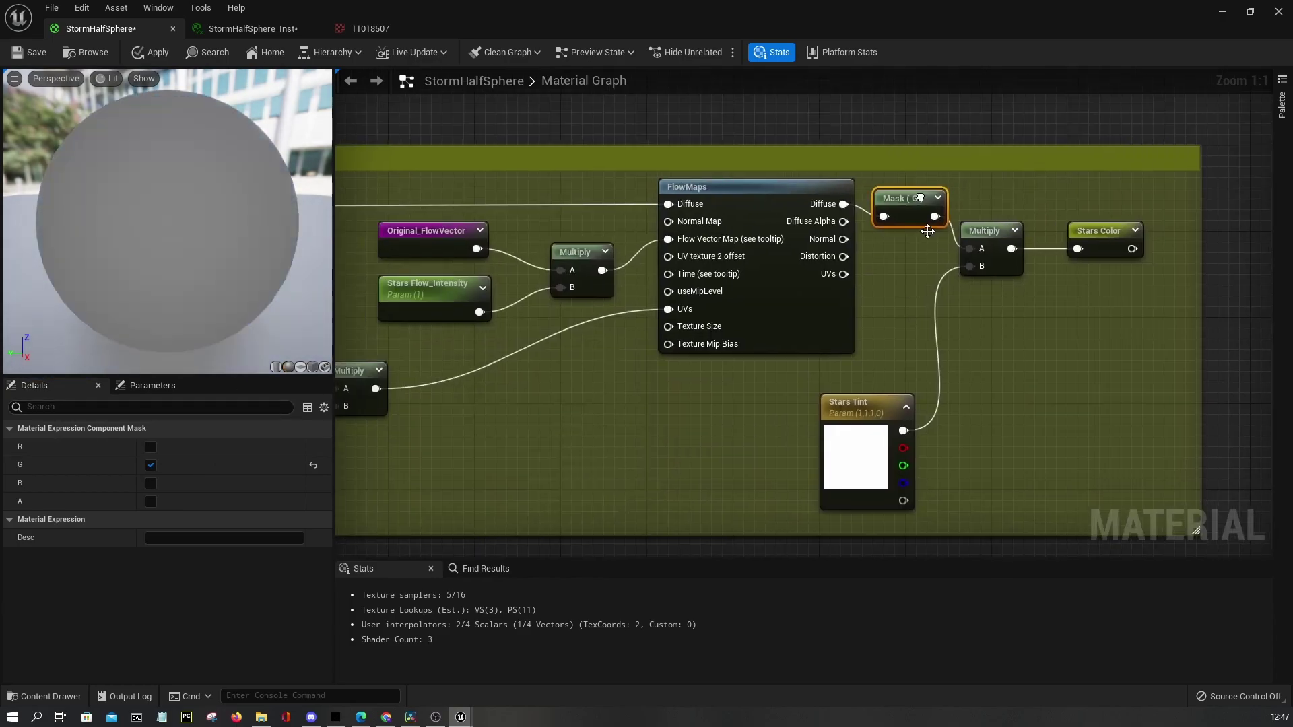
Move the tint Multiply and Stars Color nodes aside and add a Power node fed by the green mask
scroll(940, 224, "down", 3)
left_click_drag(974, 281, 1094, 233)
left_click(958, 242)
scroll(933, 239, "up", 3)
left_click_drag(910, 220, 961, 209)
type("power")
key("Return")
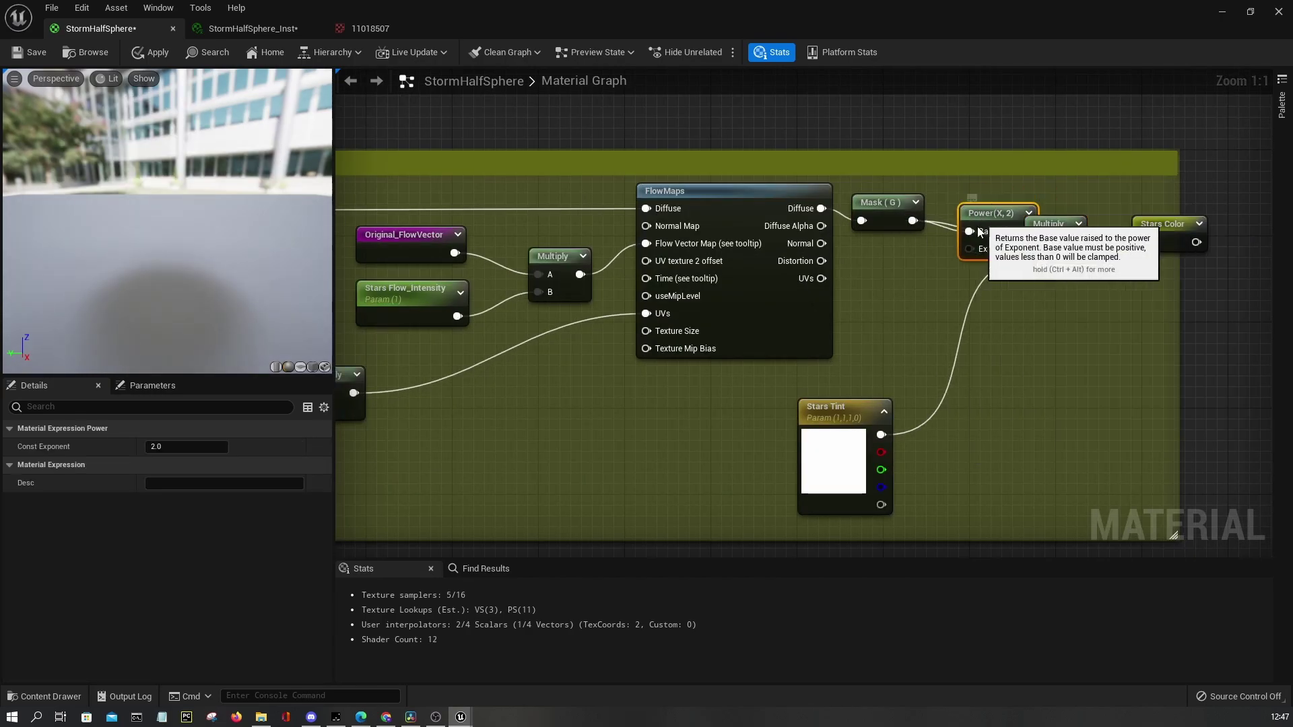
Promote the Power exponent to a parameter named Stars Contrast and connect the Power output to input A of the tint Multiply
right_click(975, 250)
left_click(1030, 335)
type("Sta")
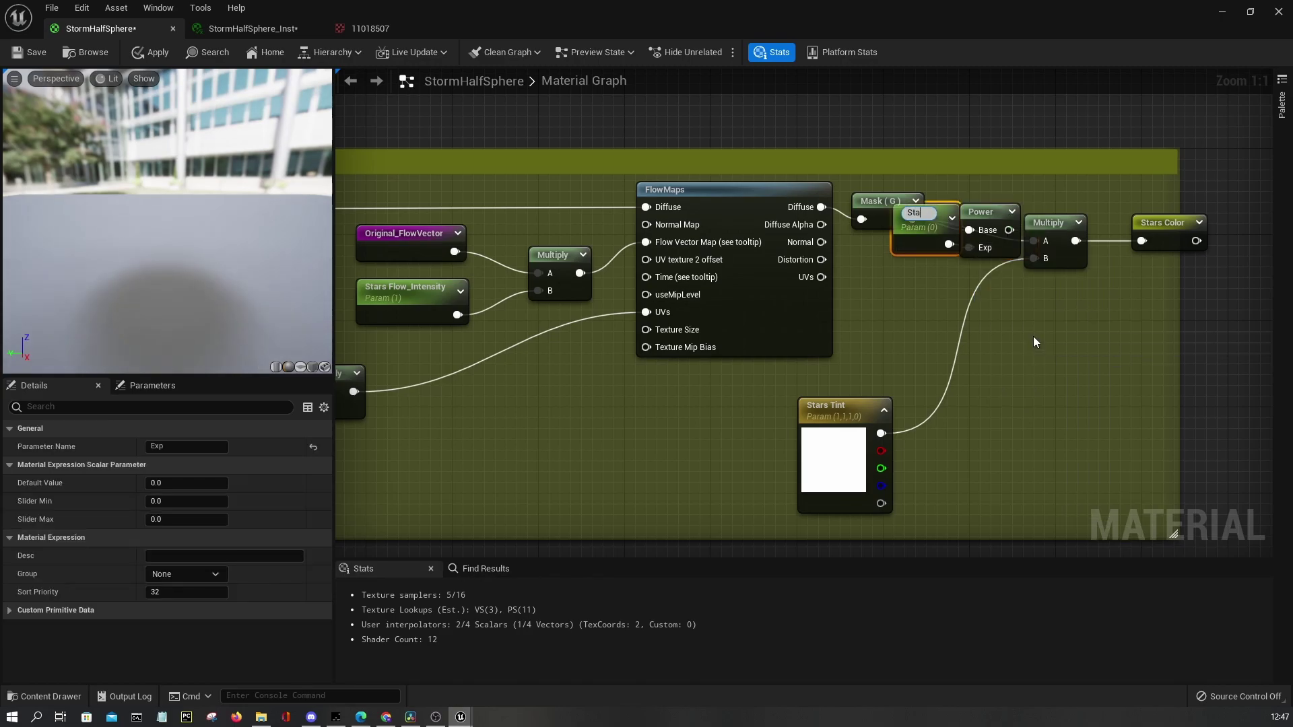
type("rs Contrast")
key("Return")
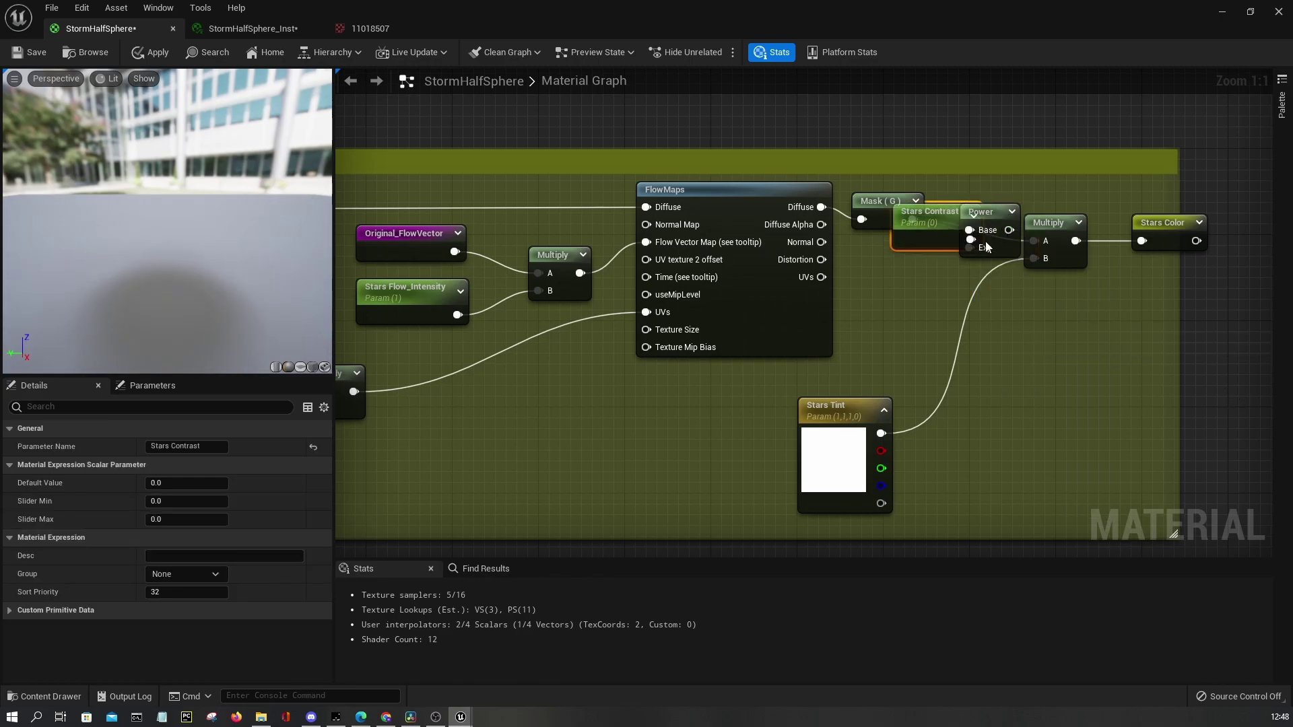
left_click_drag(1035, 252, 1036, 243)
Set the Stars Contrast default value to 1.0, assign it to the Stars group, and apply the material
left_click_drag(190, 481, 202, 481)
left_click(155, 52)
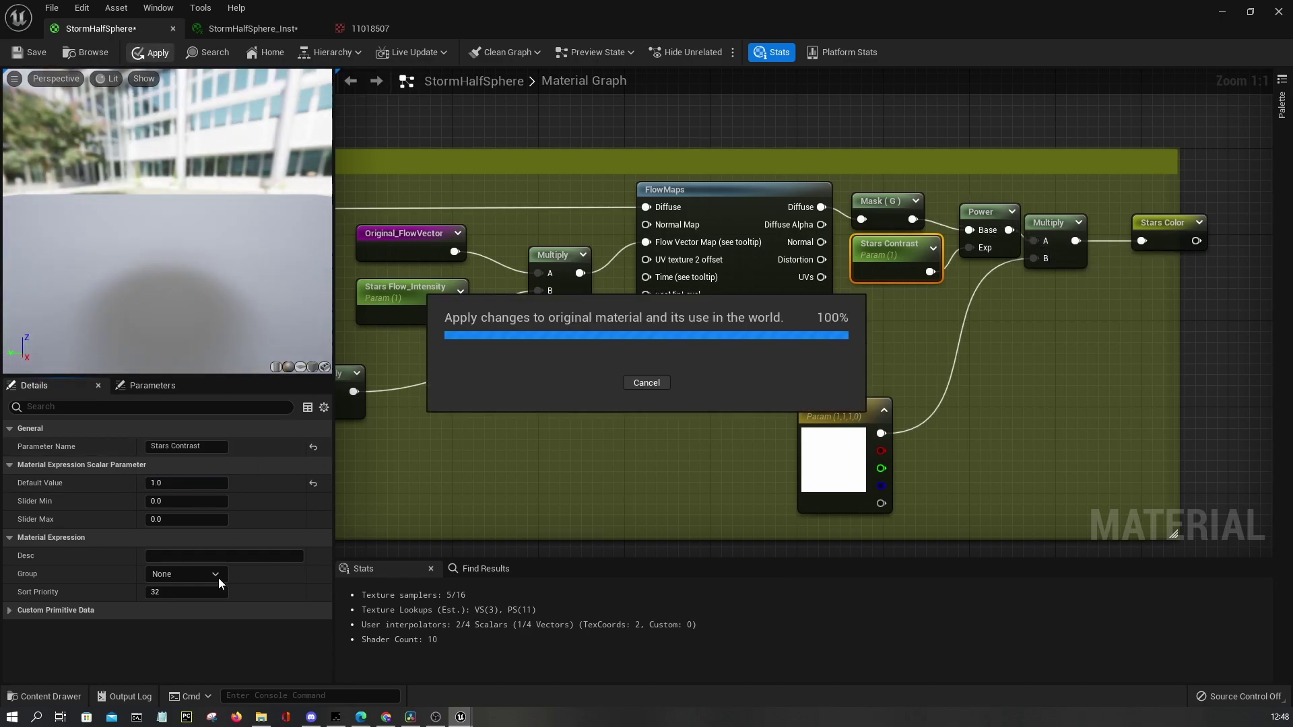
left_click(219, 578)
left_click(159, 638)
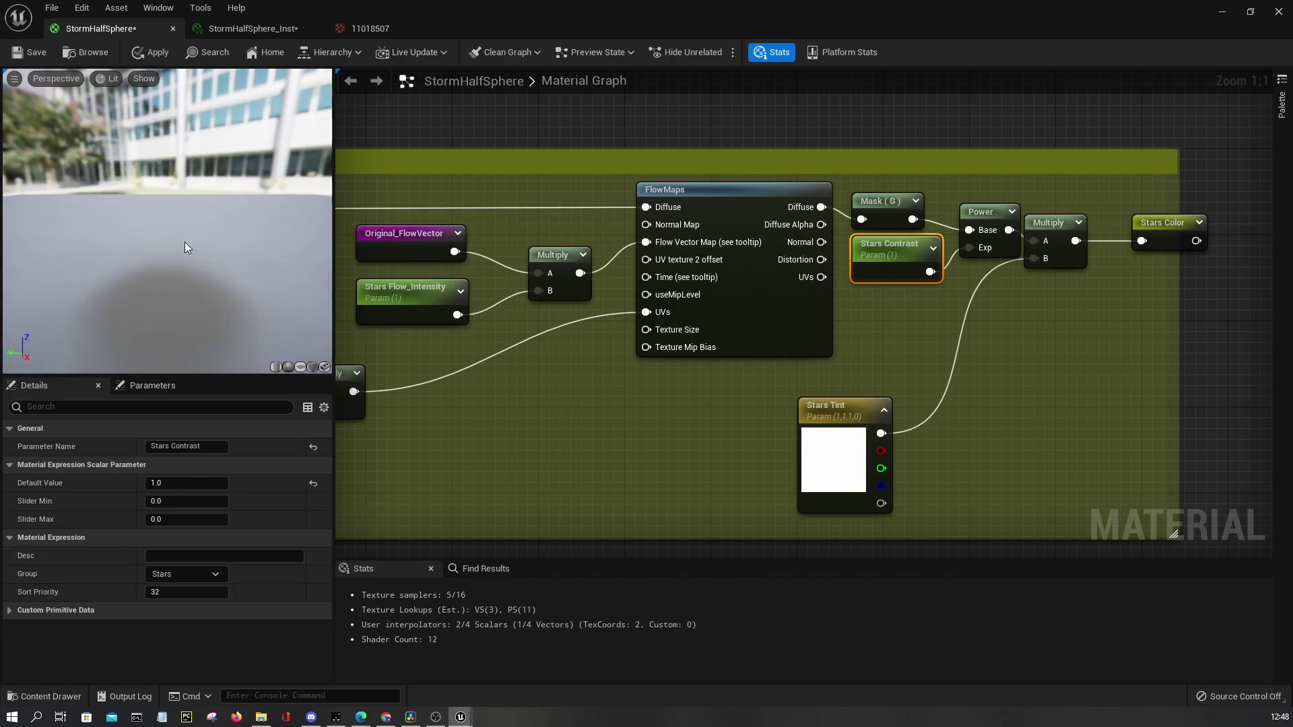
left_click(152, 52)
Switch to StormHalfSphere_Inst, shrink its window to show the level view, and enable the Stars Contrast override
left_click(239, 28)
double_click(495, 15)
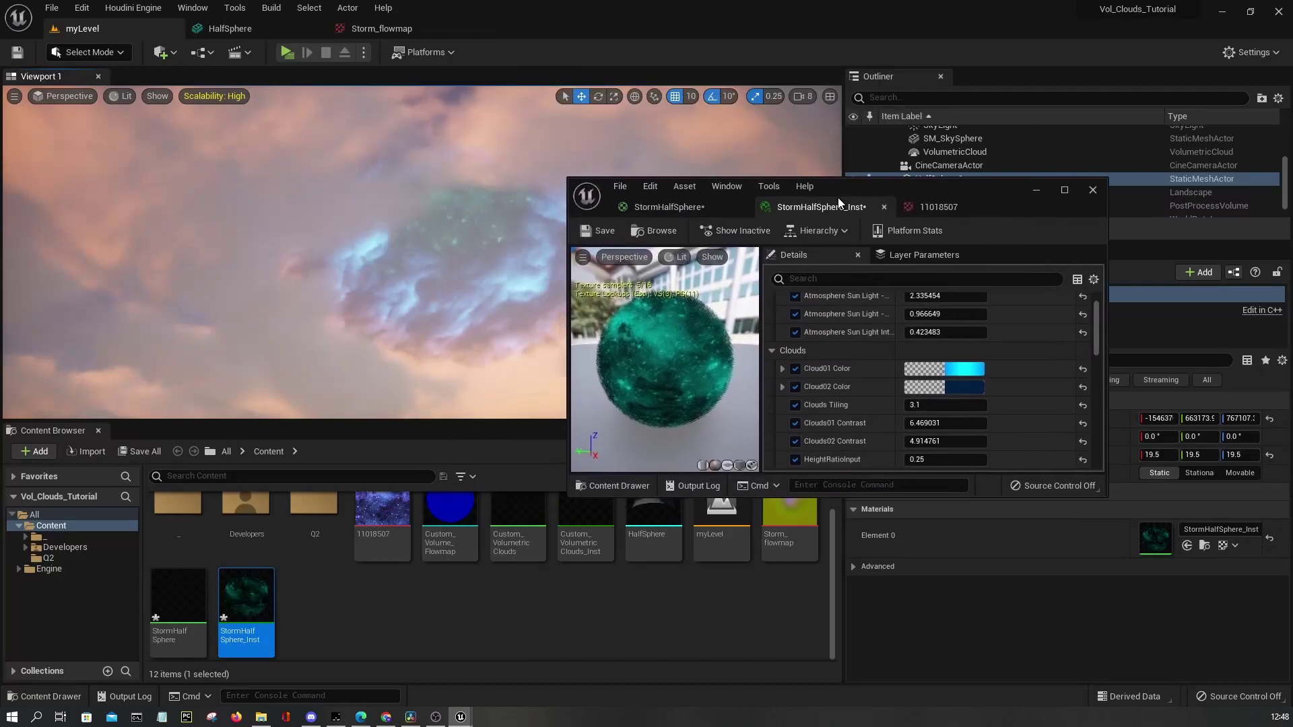
scroll(923, 377, "down", 3)
scroll(1010, 350, "down", 10)
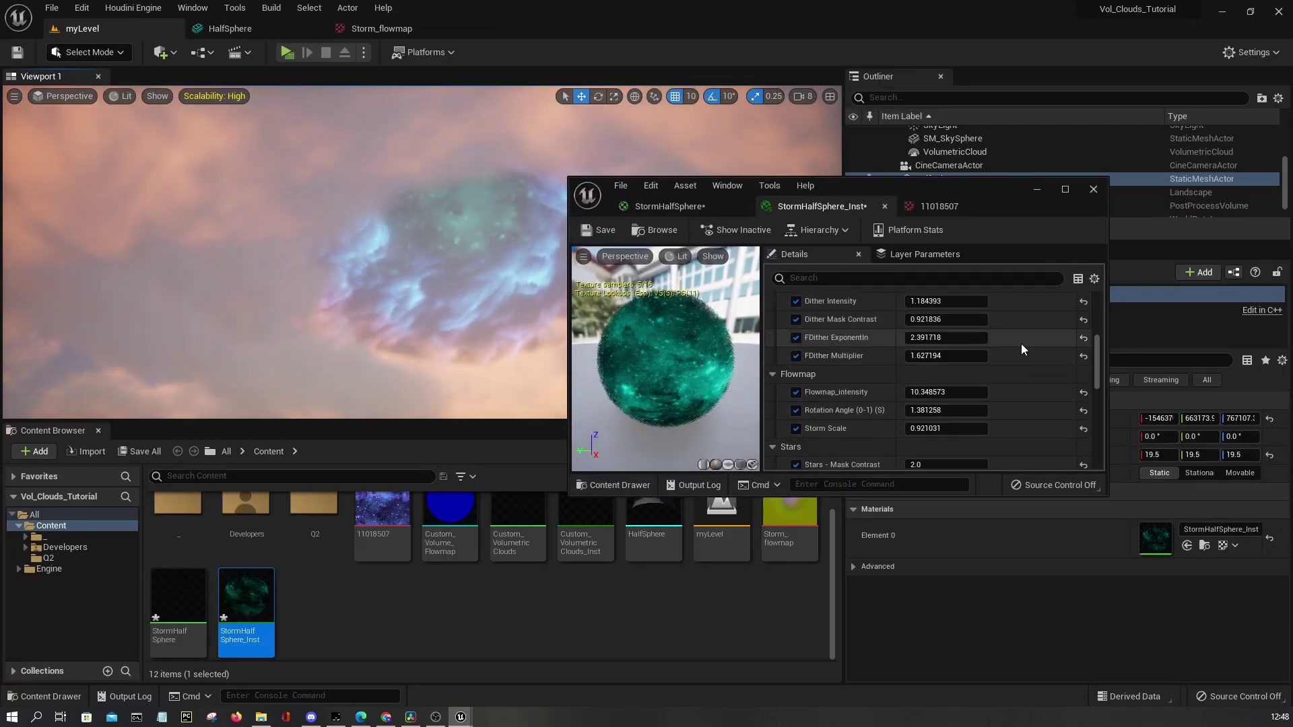
left_click(795, 329)
left_click(795, 329)
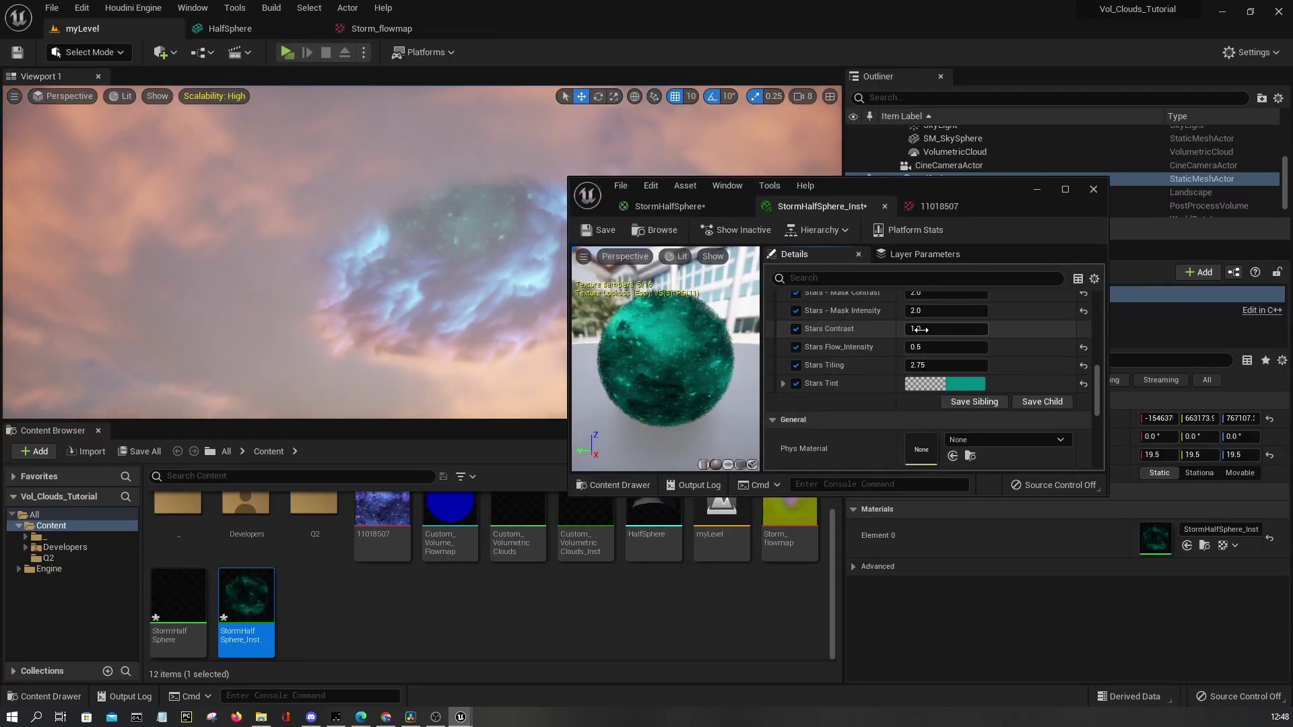
Try Stars Contrast at 2 and 3, and settle on 2.5
left_click(943, 329)
type("2")
key("Return")
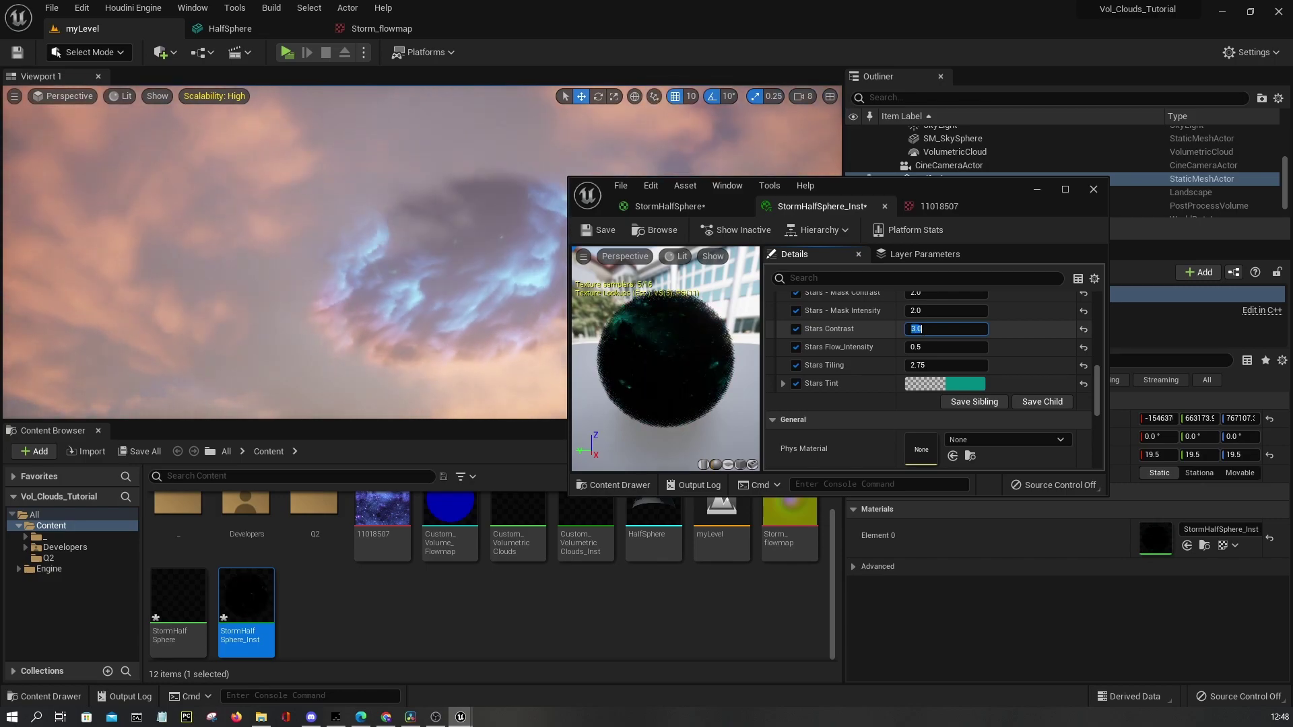
type("2.5")
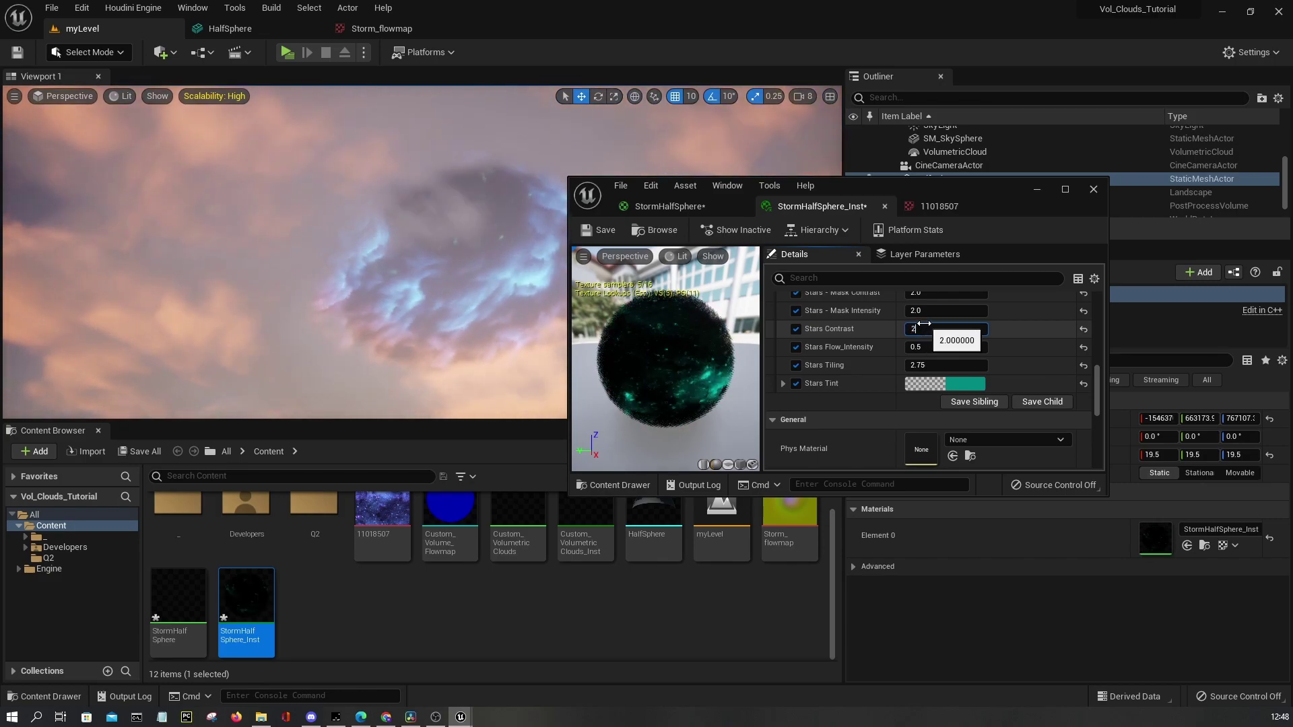
key("Return")
Change the Stars Tint to a fully saturated blue with a hue of about 220, try a color value of 50, and accept 10
left_click(953, 386)
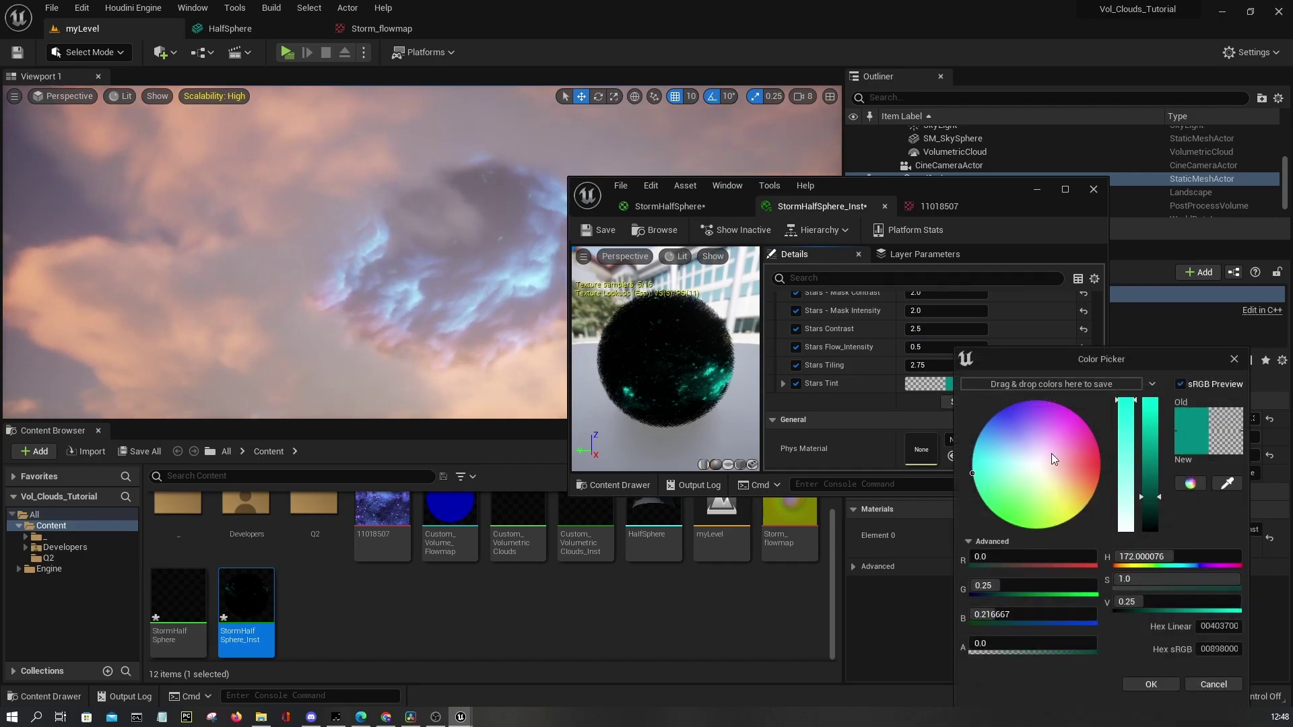
left_click_drag(999, 437, 976, 414)
left_click(1136, 602)
type("50")
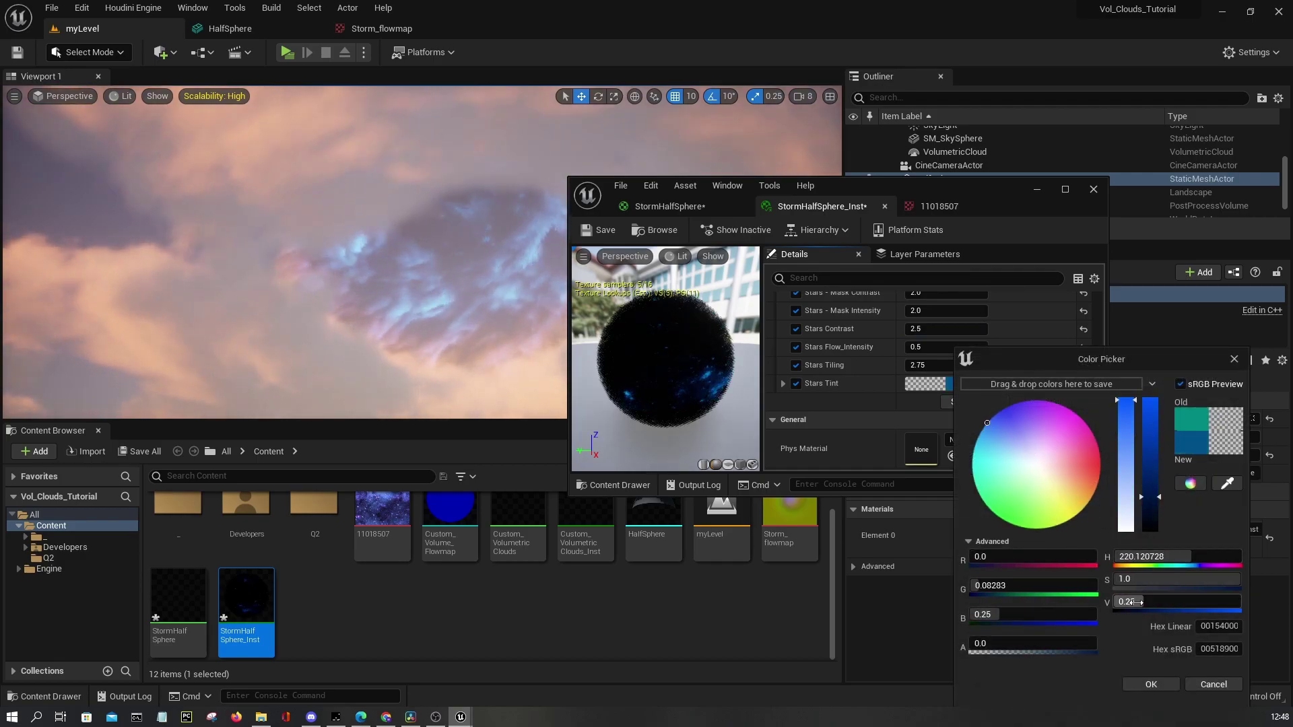
key("Return")
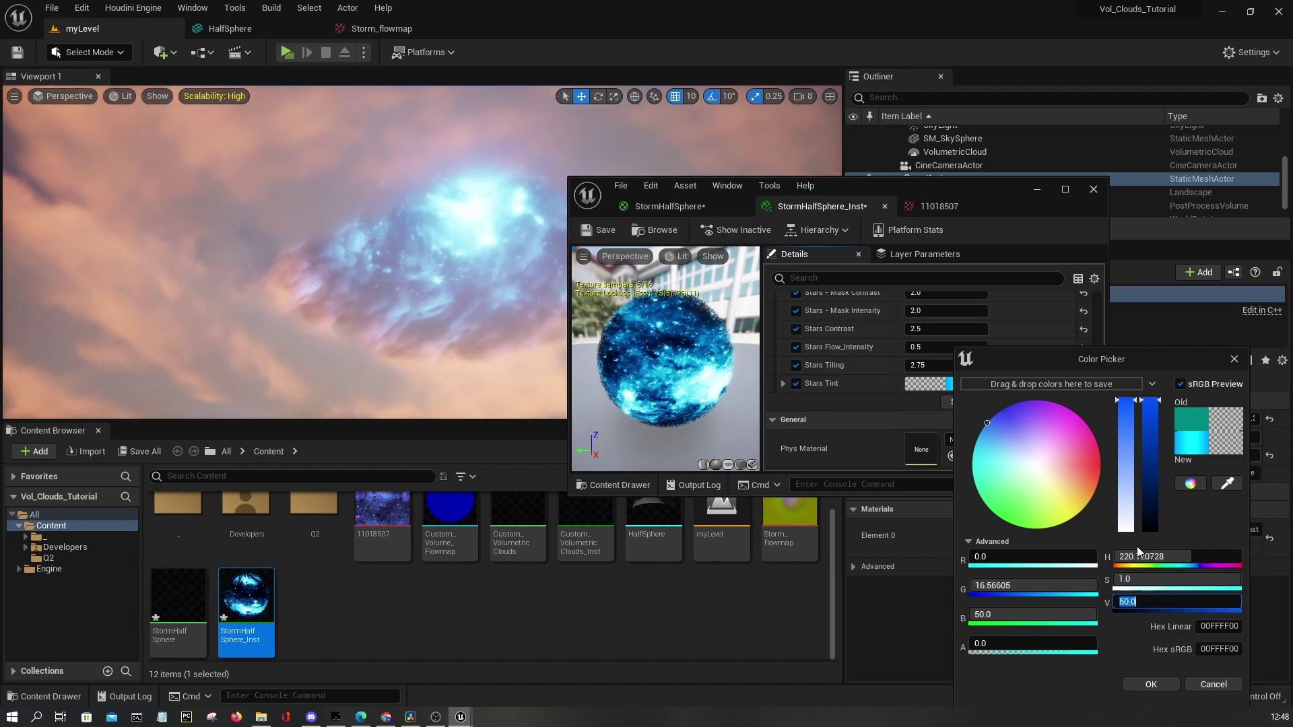
type("10")
key("Return")
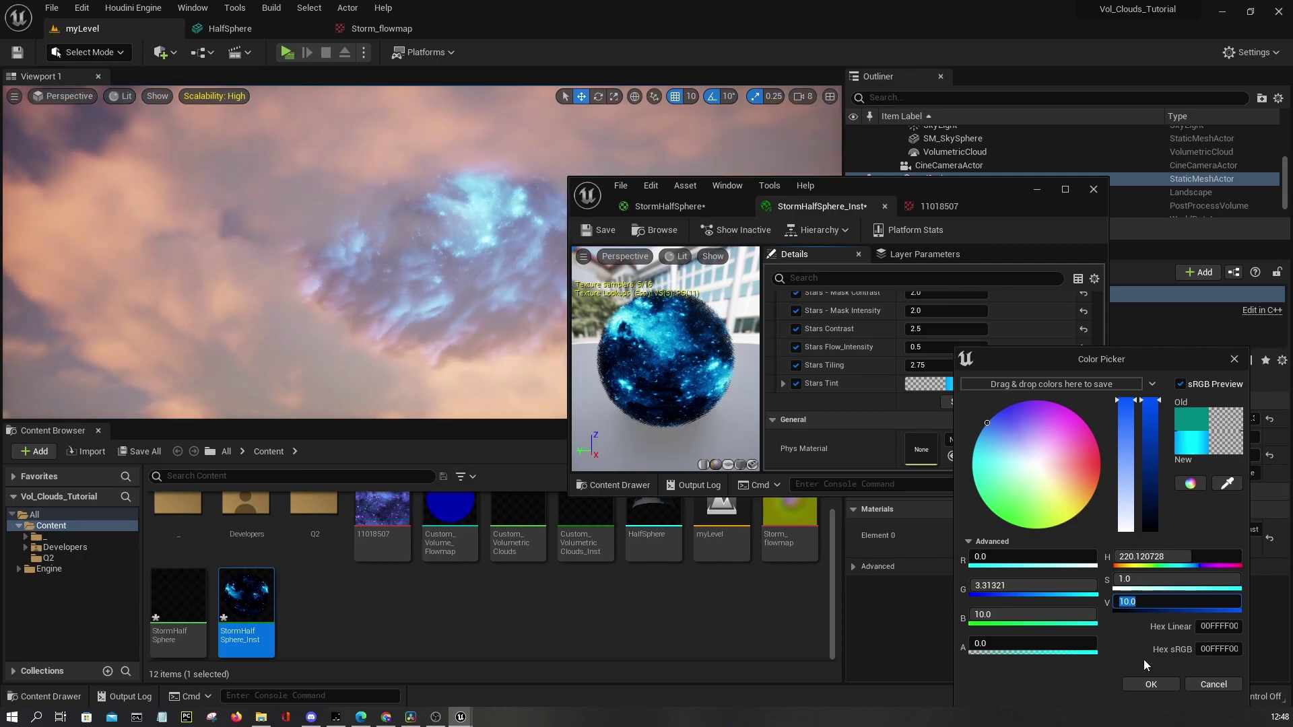
left_click(1150, 684)
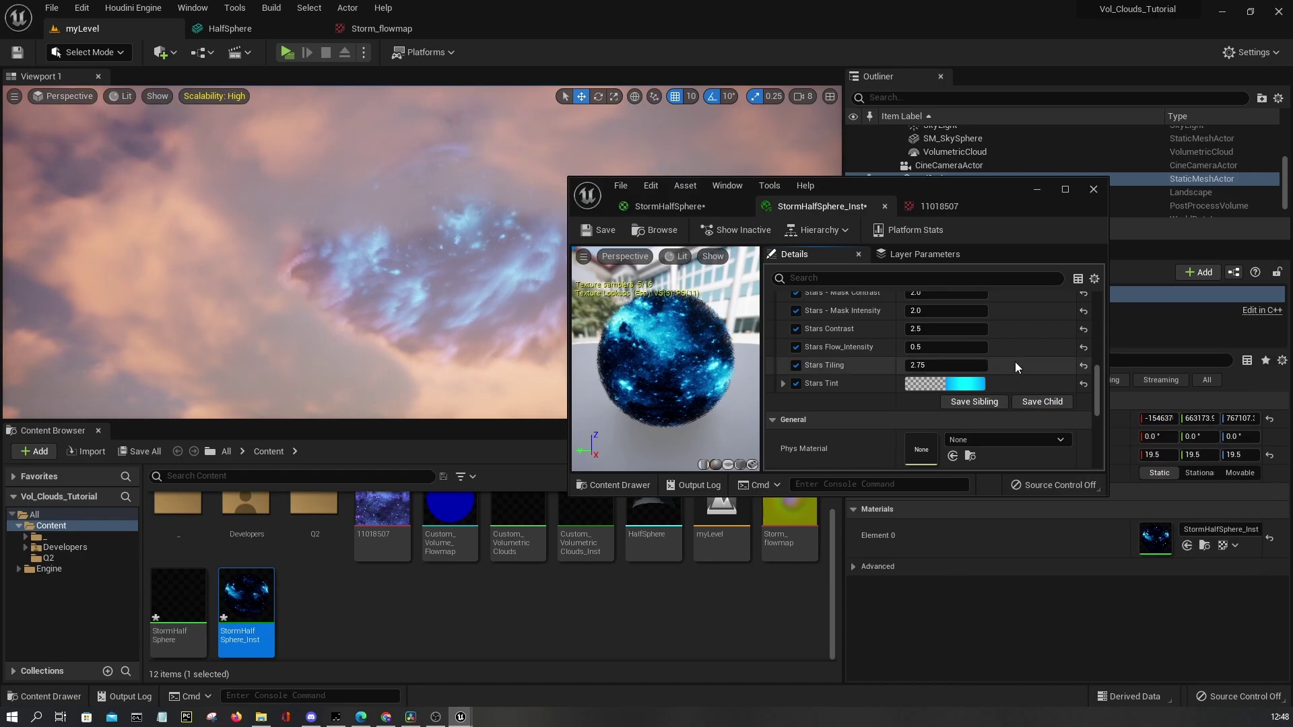
Try Stars Flow_Intensity values of 1, 0.75, 3 and 2 against the level view
left_click(944, 346)
type("1")
key("Return")
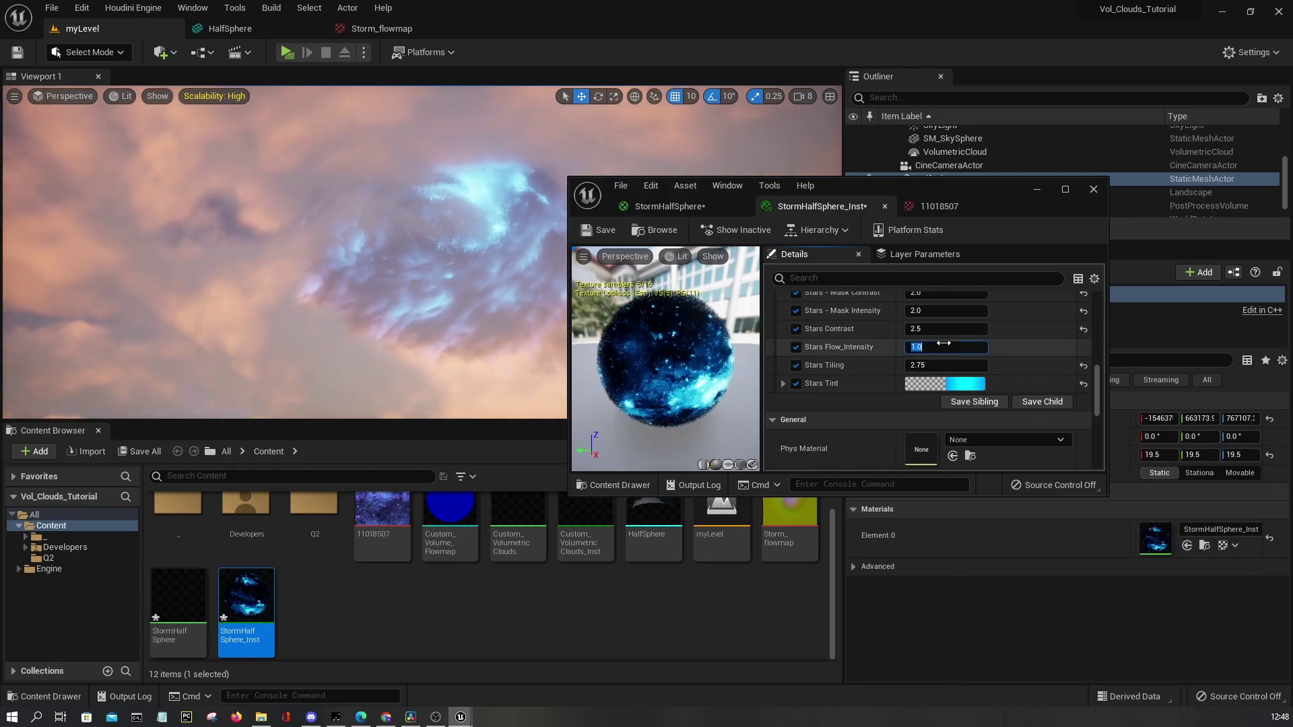
type("0.75")
key("Return")
type("3")
key("Return")
type("2")
key("Return")
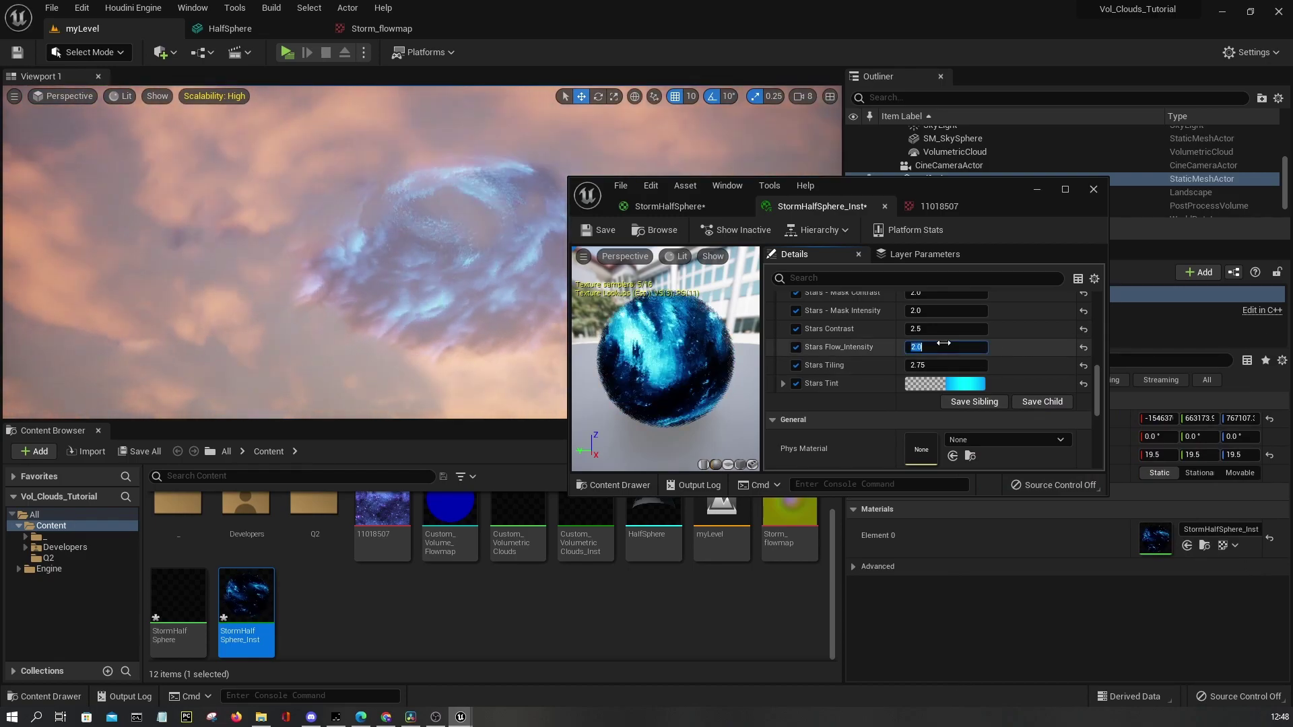
Try negative Stars Flow_Intensity values of -1, -2, -0.1 and -0.5, and restore the parameter to 0.5
type("-1")
key("Return")
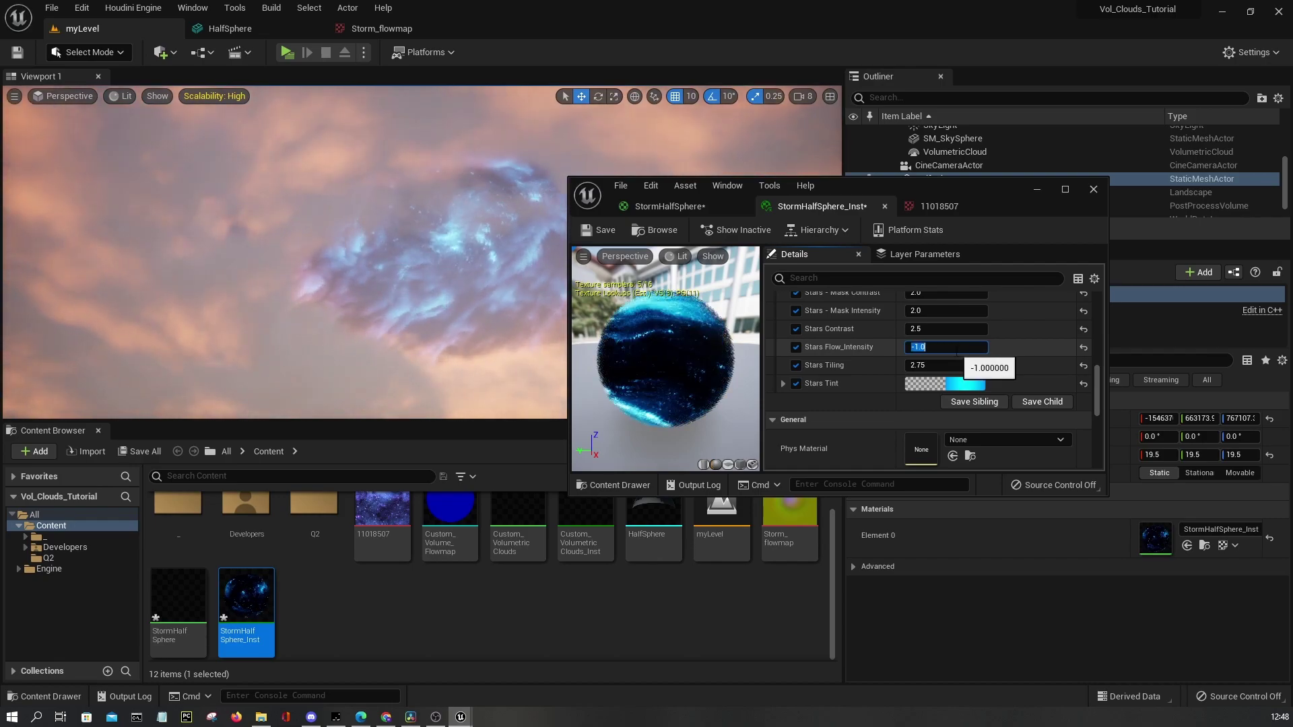
type("-2")
key("Return")
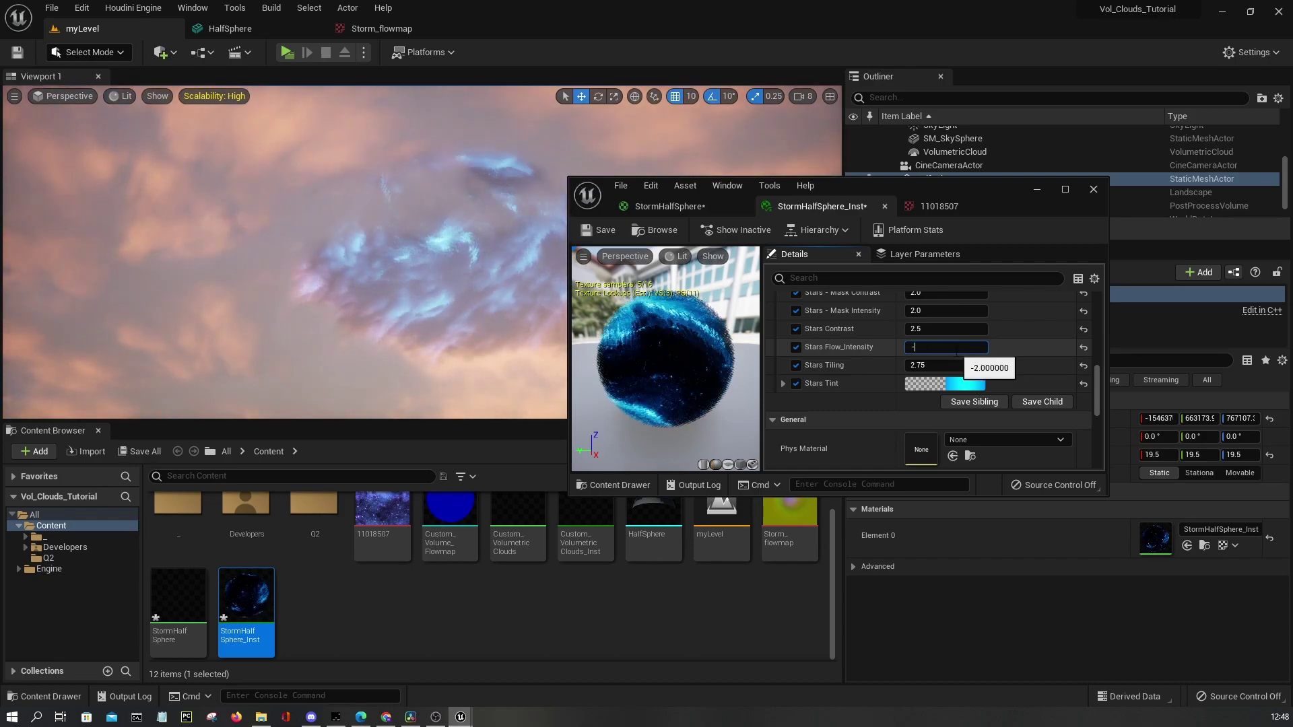
type("-0.1")
key("Return")
type("-0")
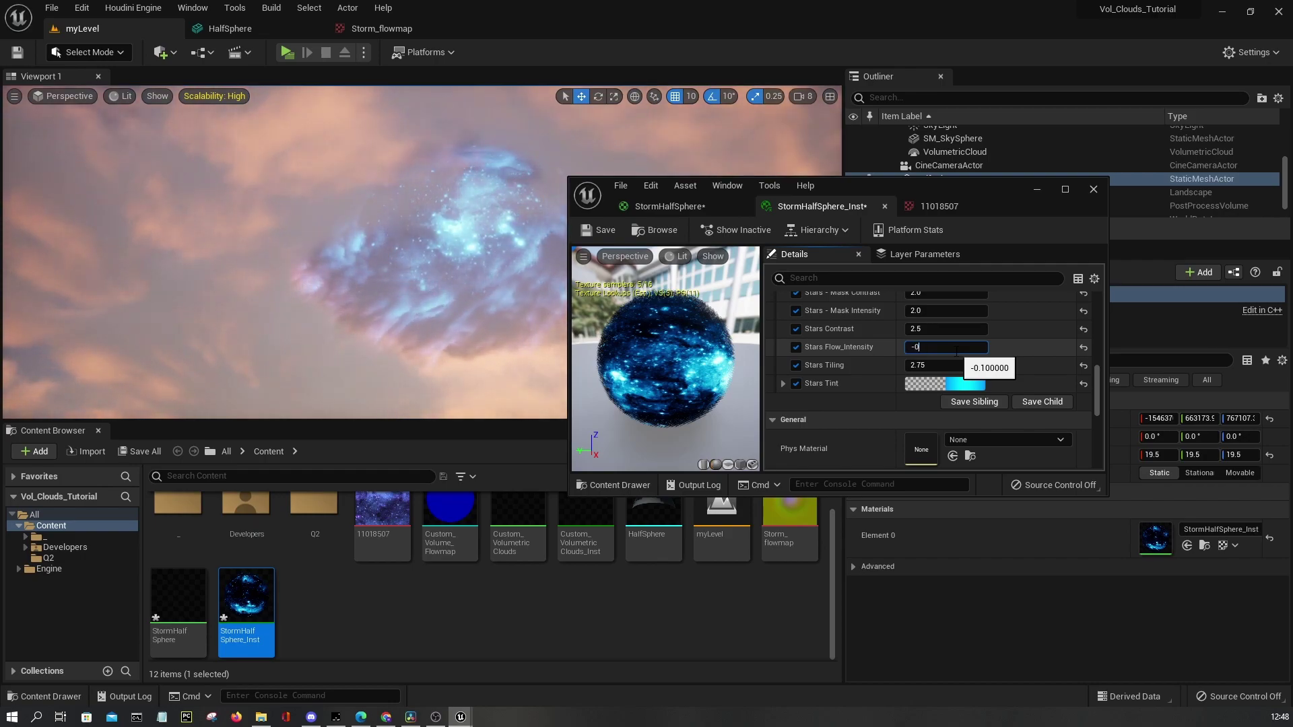
type(".5")
key("Return")
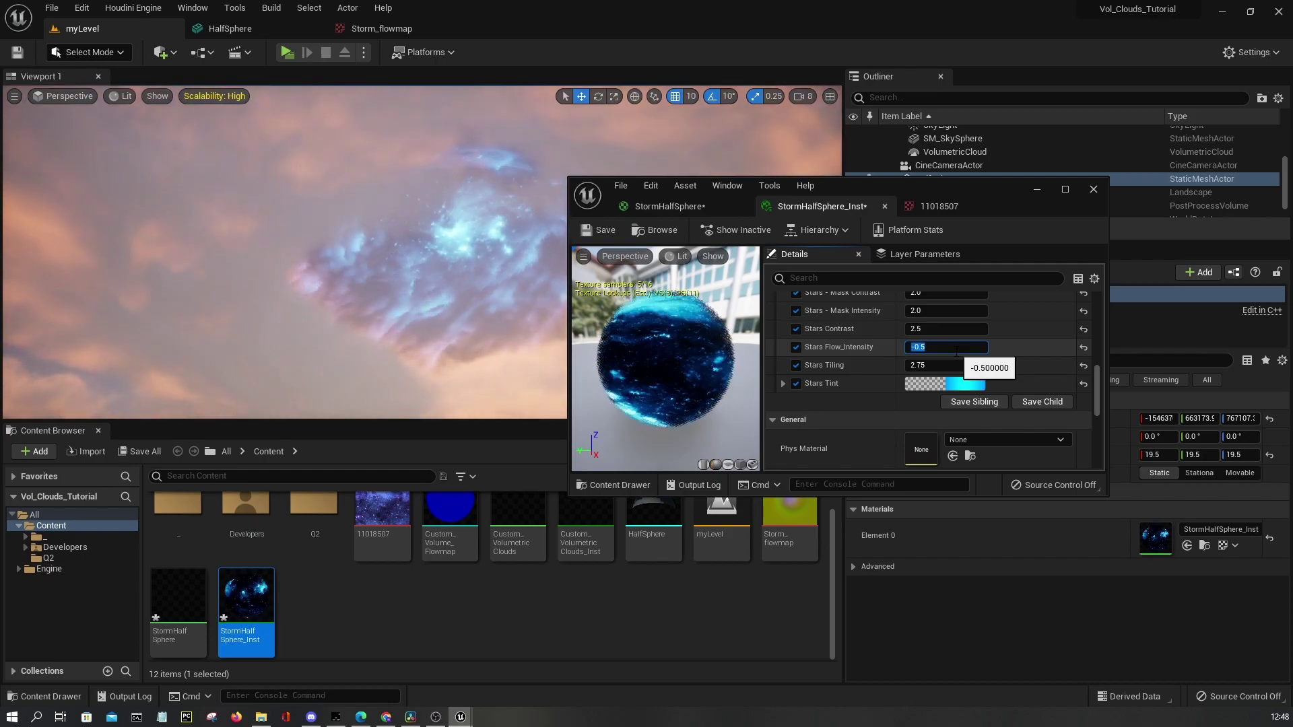
type("0.5")
key("Return")
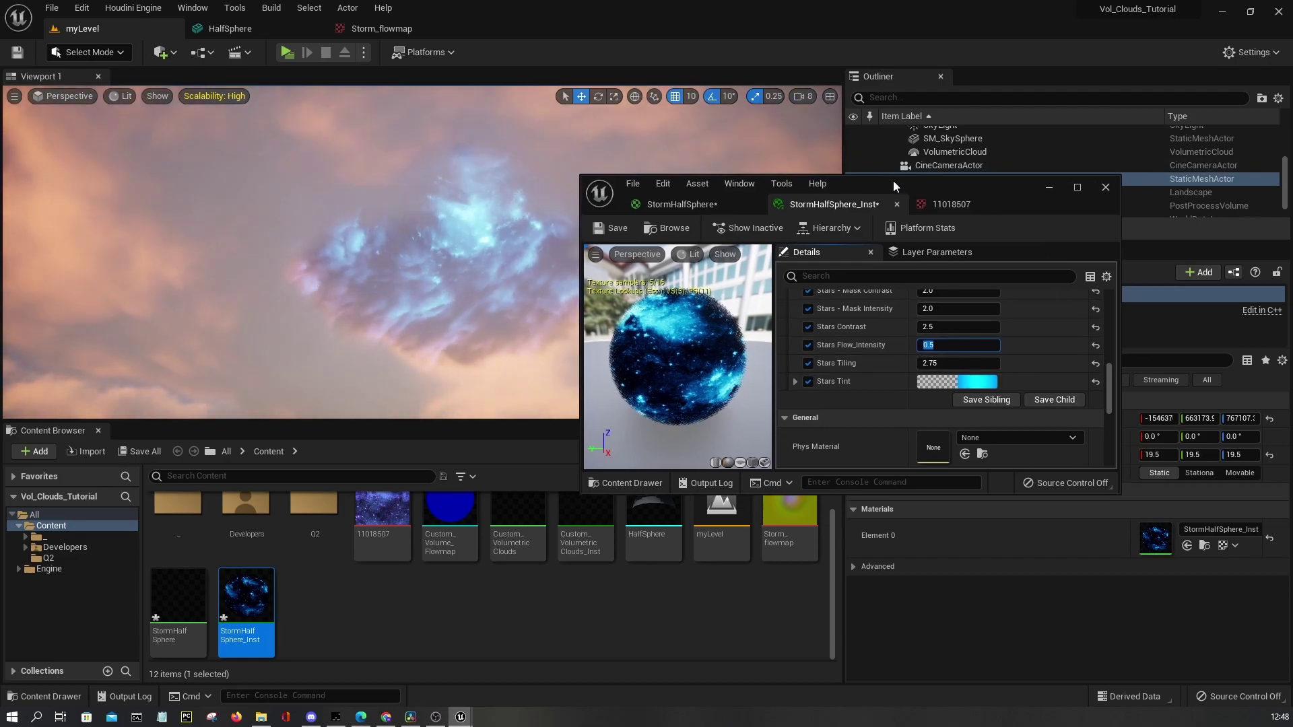
Move the instance window clear of the cloud, try Stars Tiling values such as 3 and 1, and settle on 2.8
left_click_drag(883, 182, 955, 144)
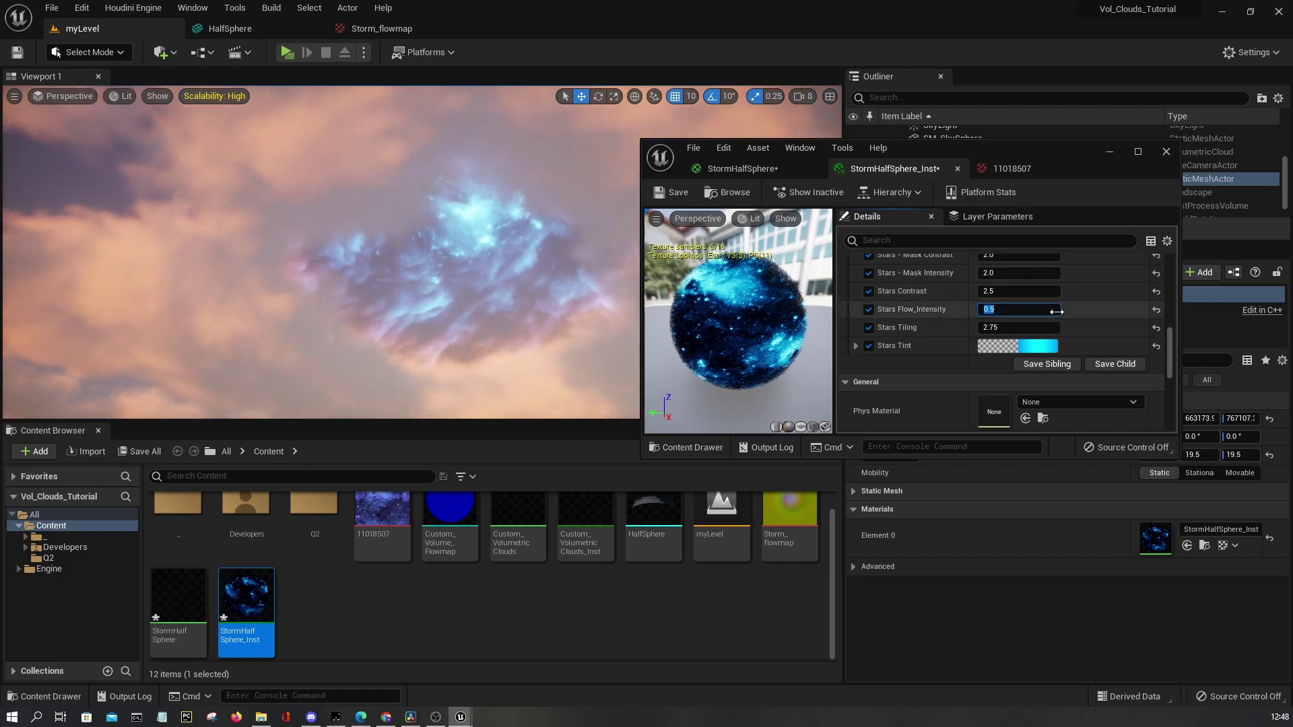
left_click(1009, 328)
type("3")
key("Return")
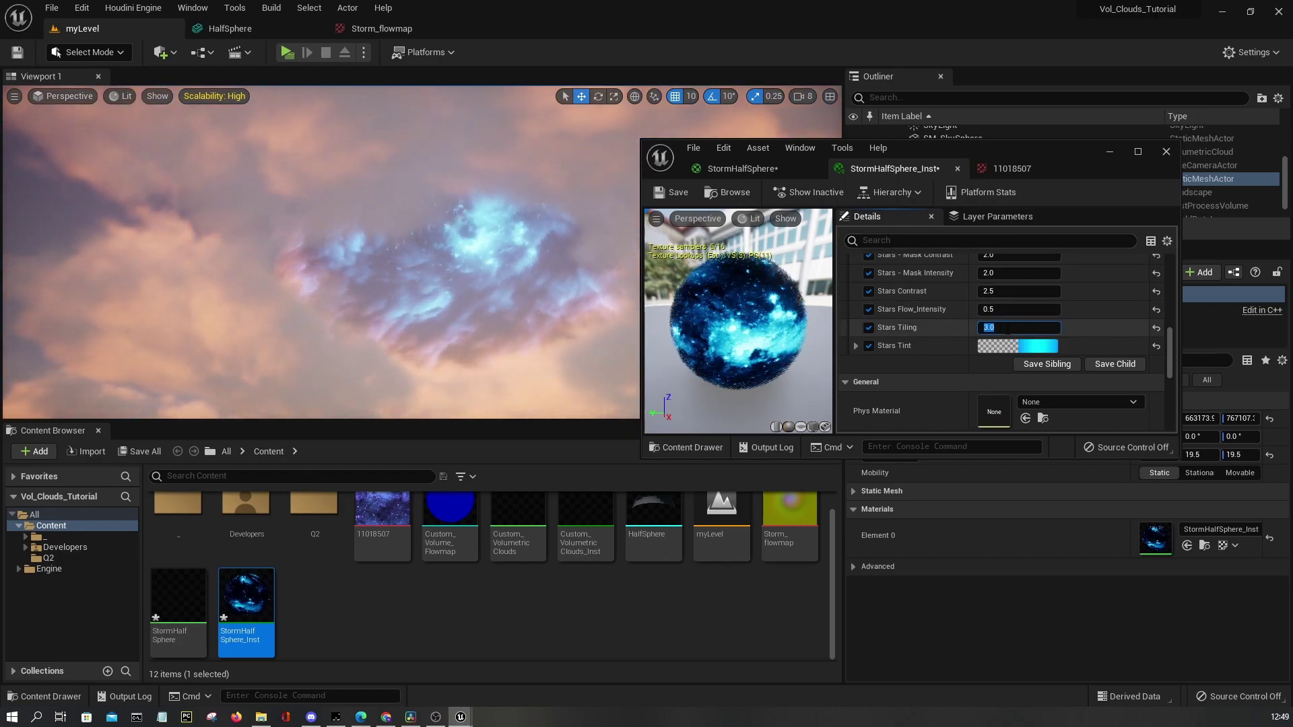
type("2")
key("Return")
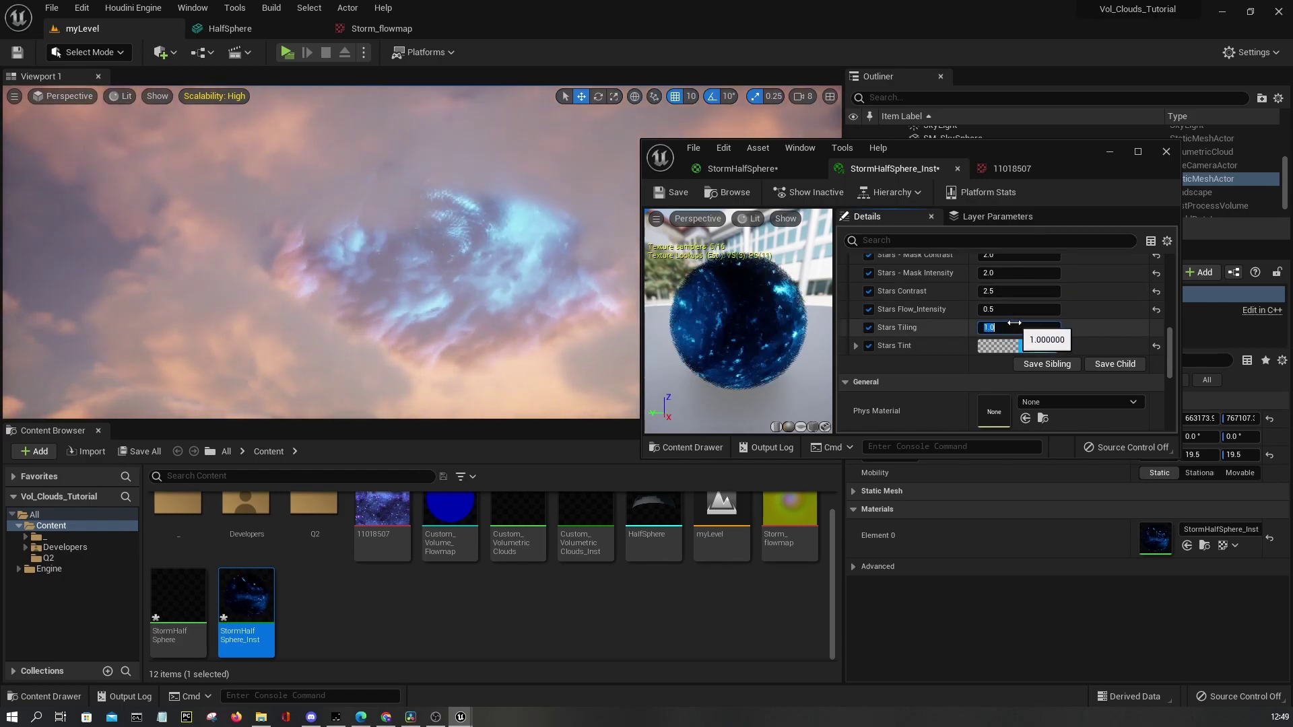
type("3")
key("Return")
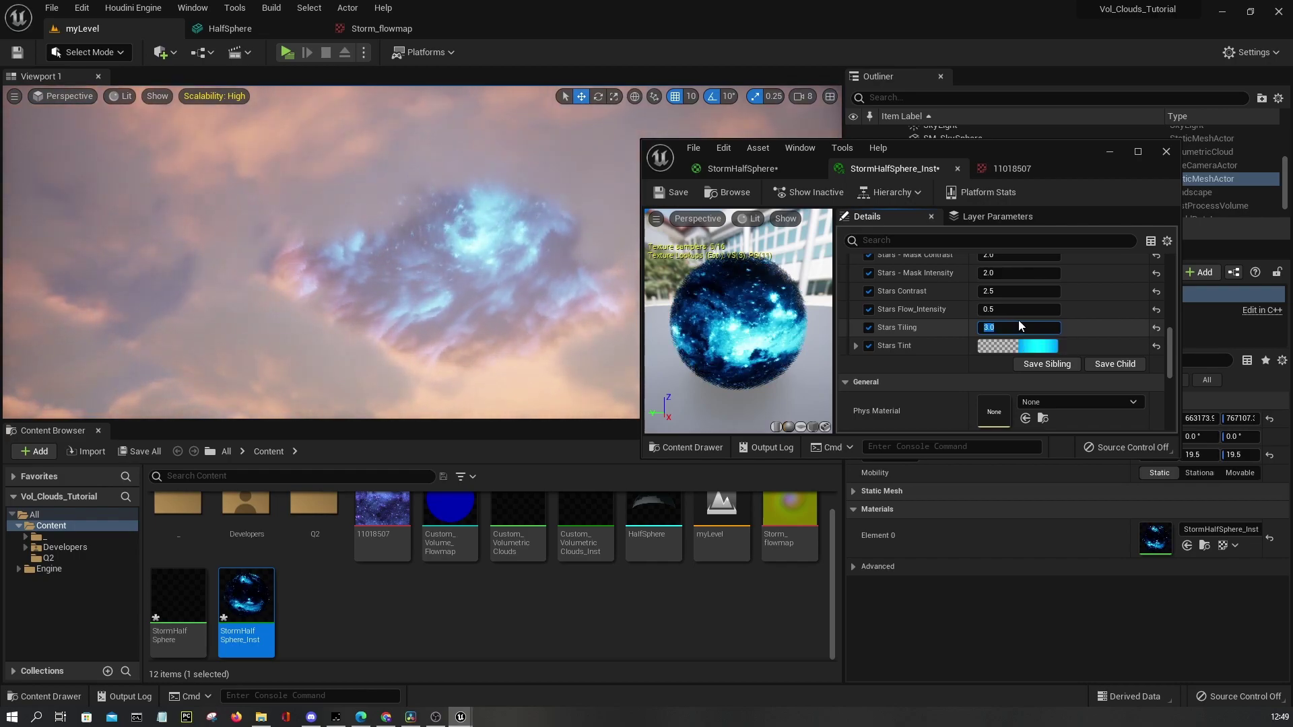
type("2.")
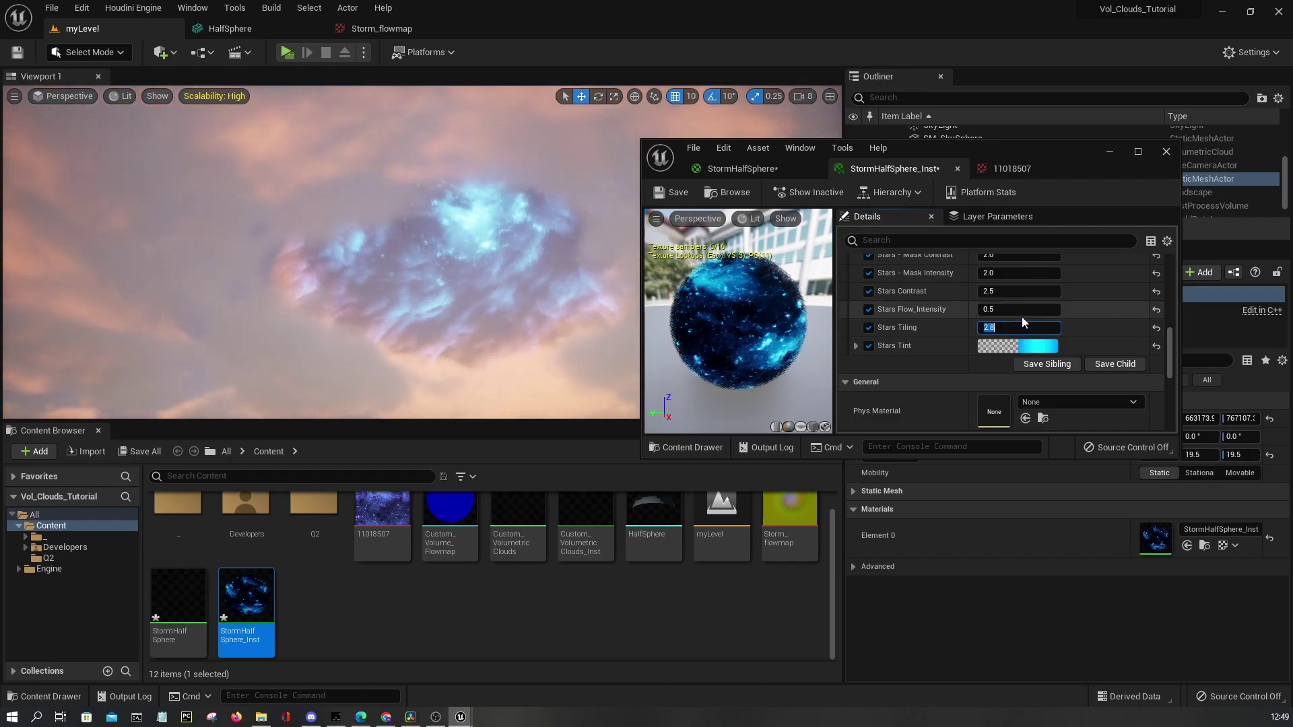
type("8")
key("Return")
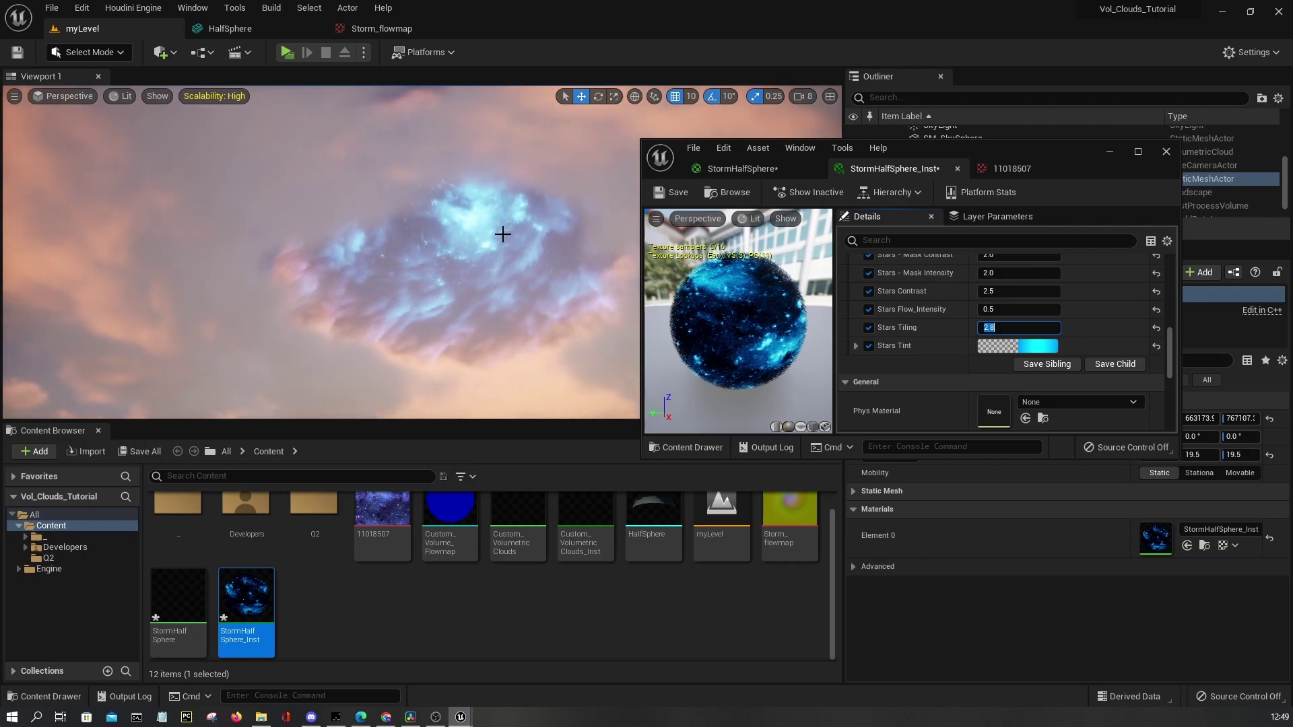
Save the material instance and change the Stars Tint to a fully saturated orange with a hue of about 17
left_click(672, 193)
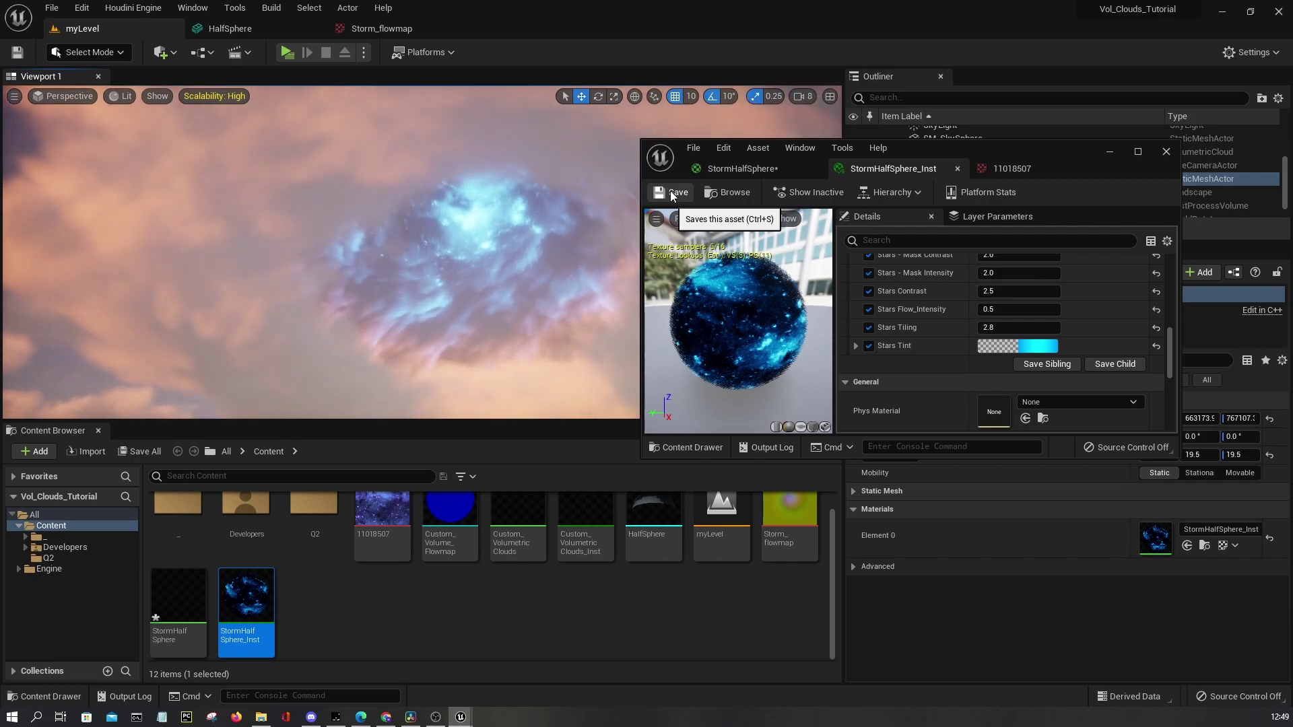
left_click(1034, 347)
left_click_drag(962, 553, 901, 553)
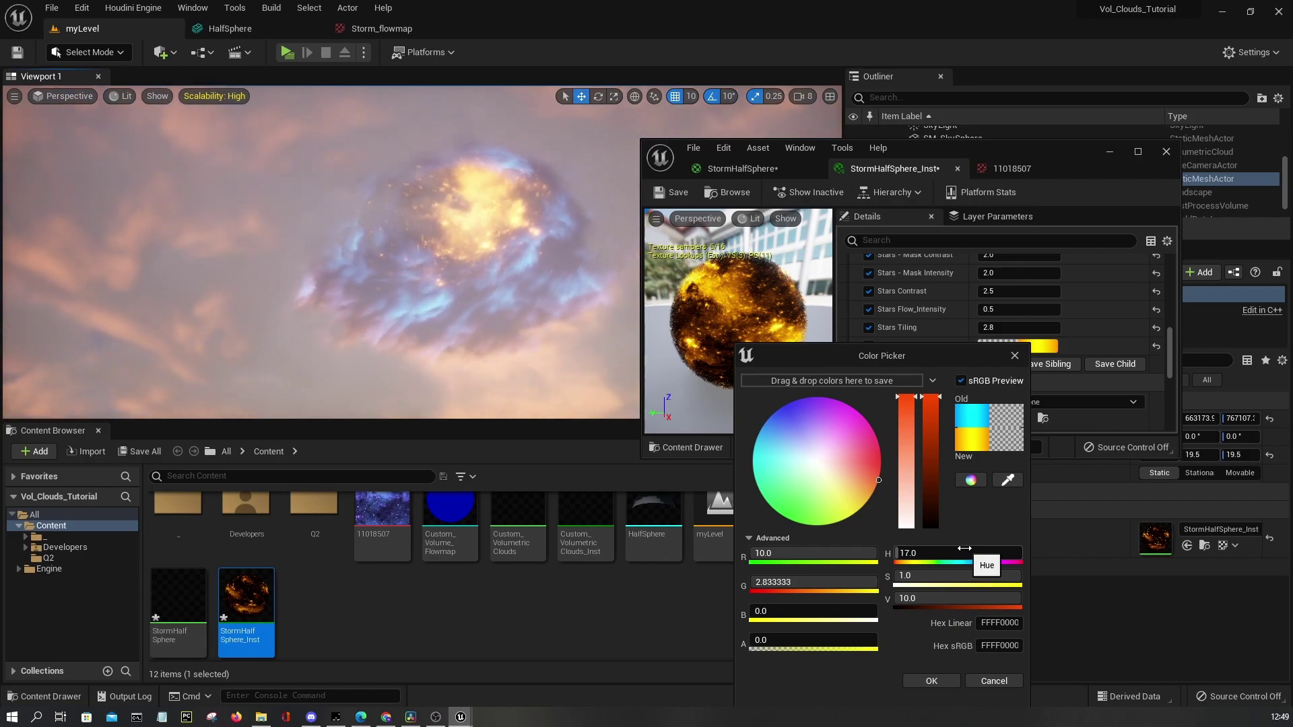
left_click(949, 681)
Try a fully saturated orange with a hue of 22 for the Cloud01 Color
scroll(1020, 346, "up", 6)
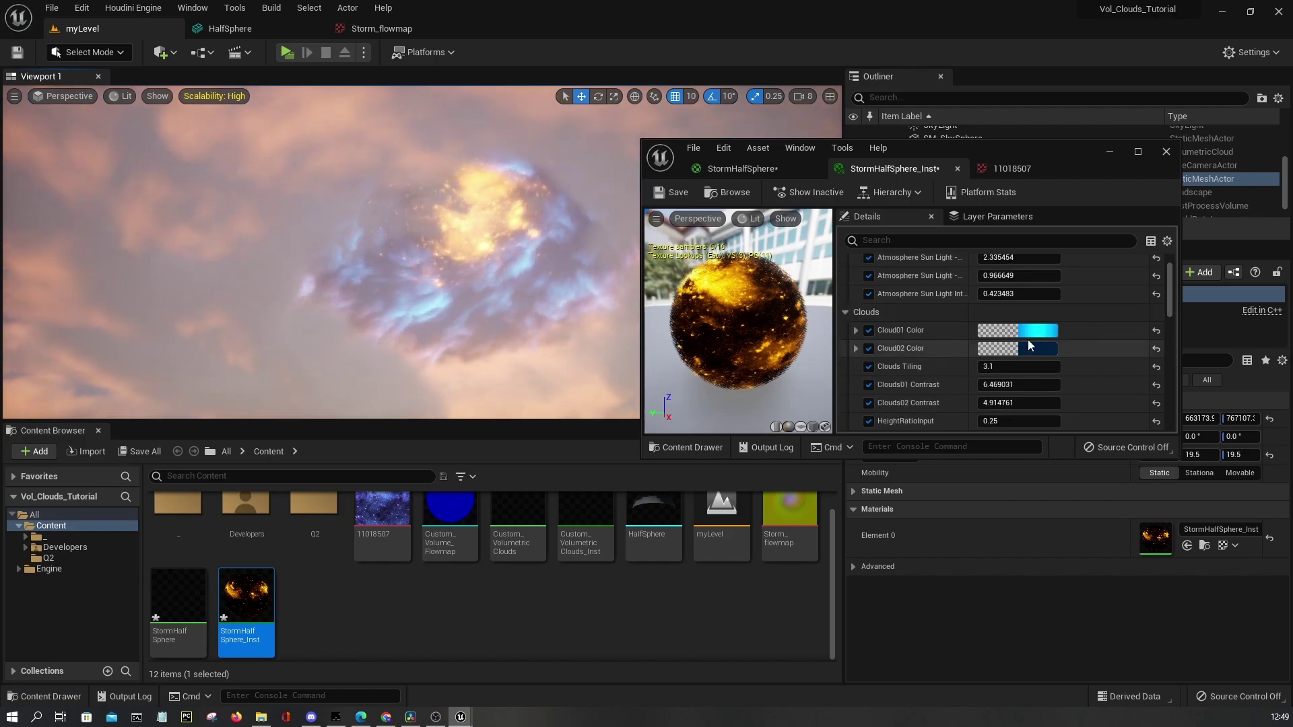
left_click(1028, 345)
left_click_drag(966, 536, 911, 536)
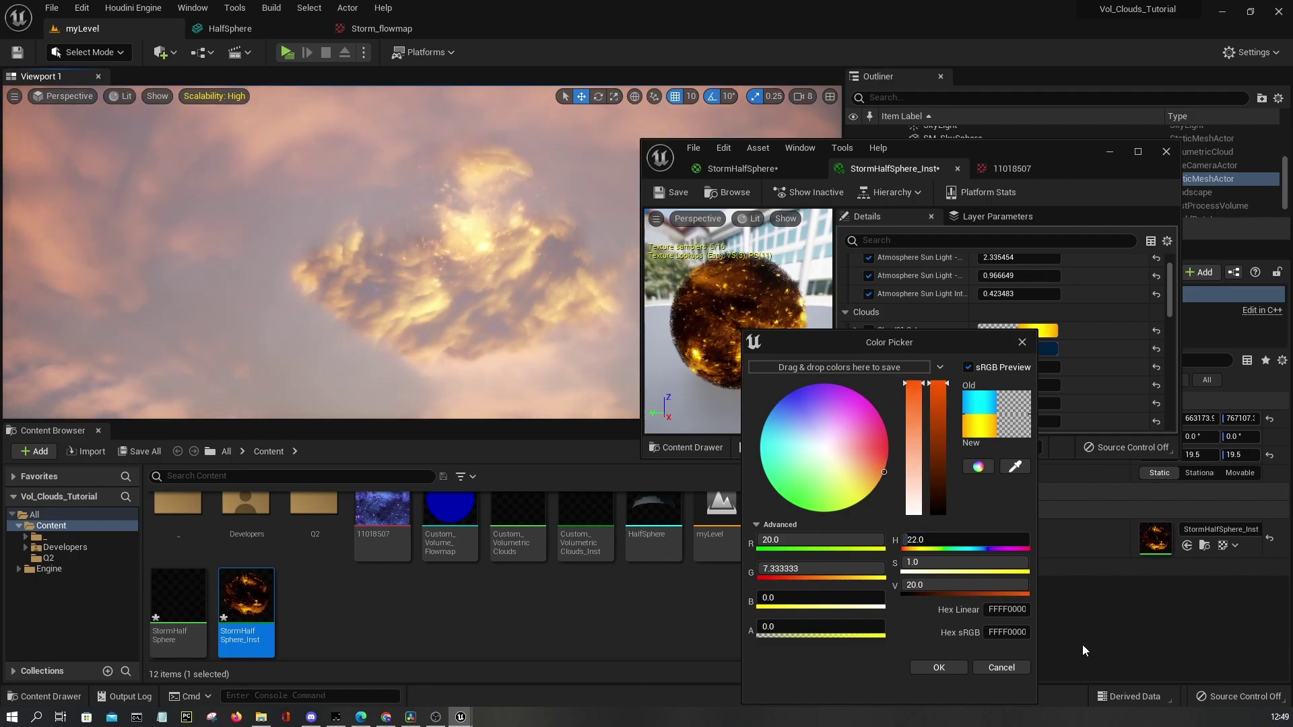
left_click(1002, 667)
scroll(985, 280, "down", 2)
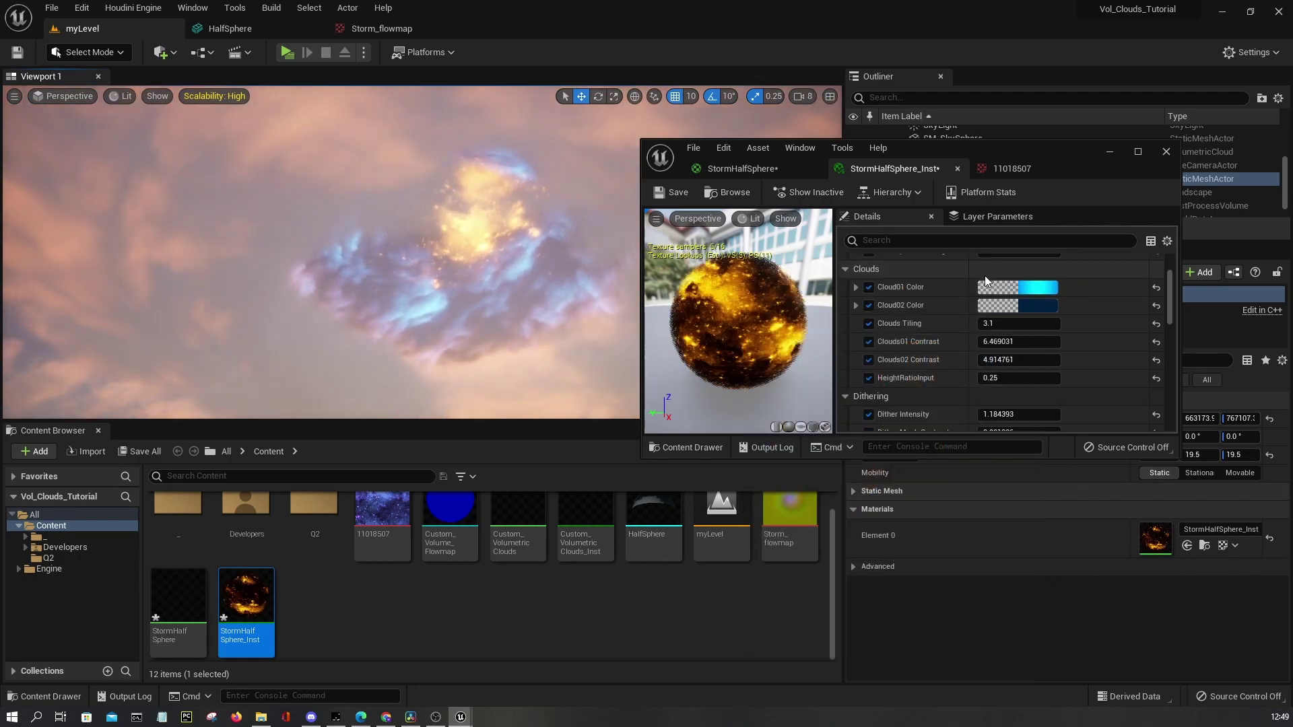
scroll(1044, 284, "up", 2)
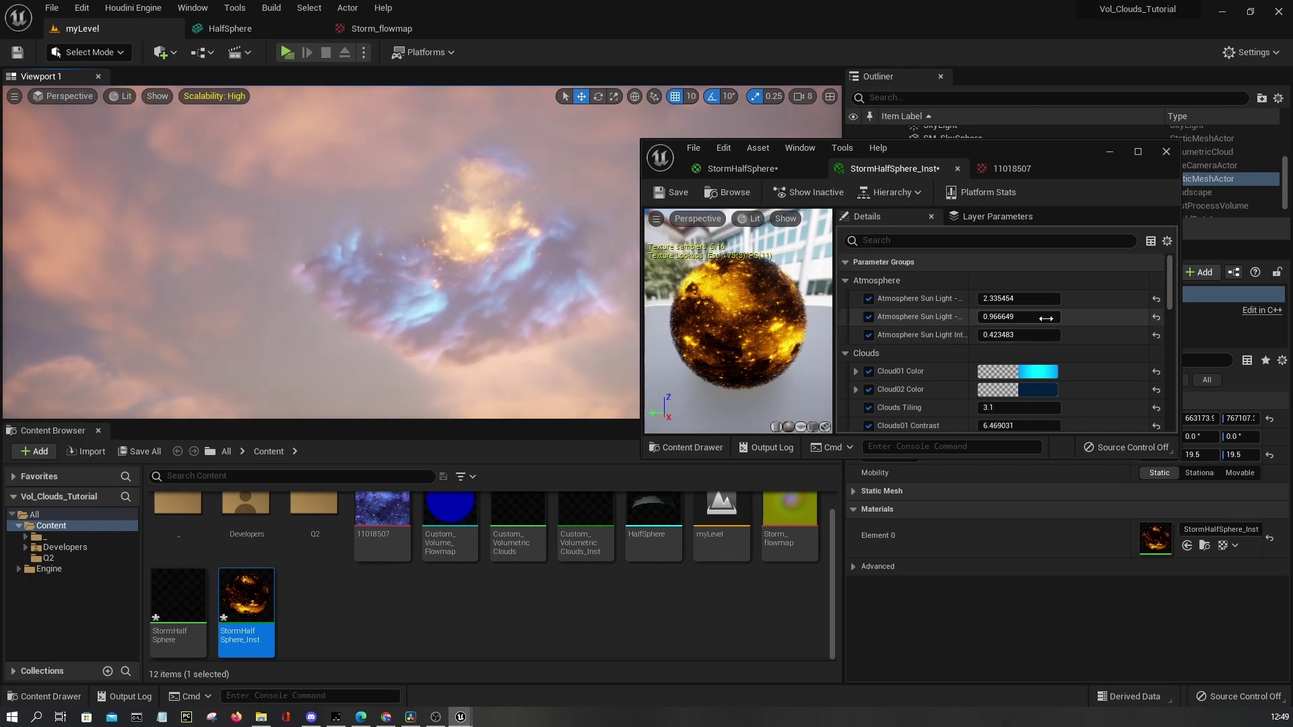
Change the Stars Tint to a saturated blue with a hue of 219 and a color value of 10
scroll(1046, 317, "down", 10)
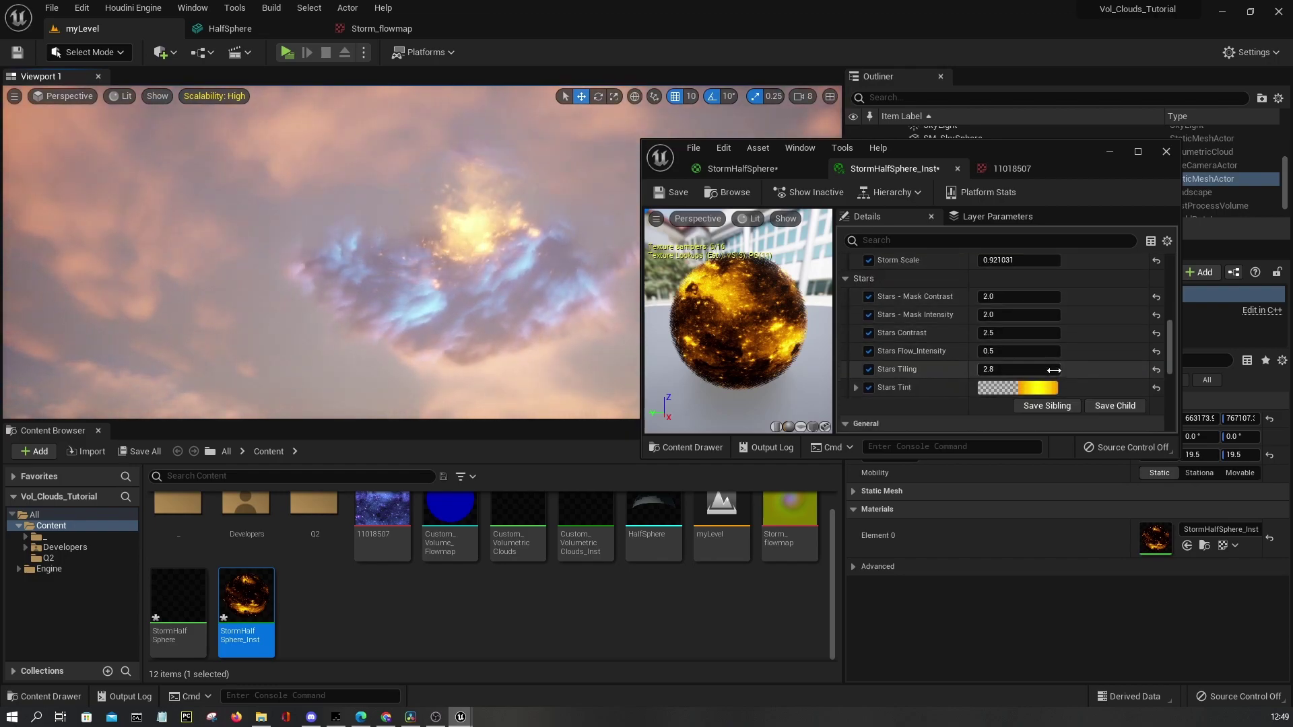
scroll(1054, 370, "down", 1)
left_click(1038, 366)
left_click_drag(908, 561, 976, 561)
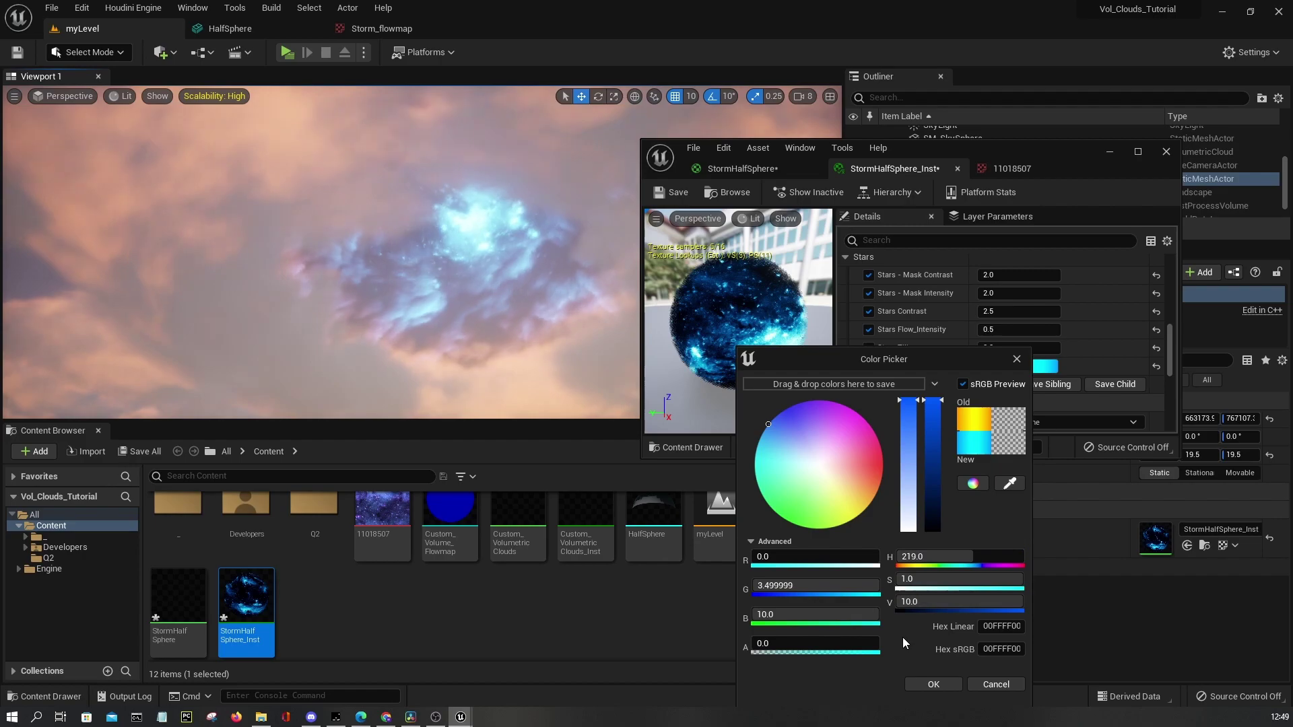
left_click(925, 681)
Try a Clouds01 Contrast of about 5.36 against the level view
scroll(943, 314, "up", 1)
scroll(943, 314, "up", 2)
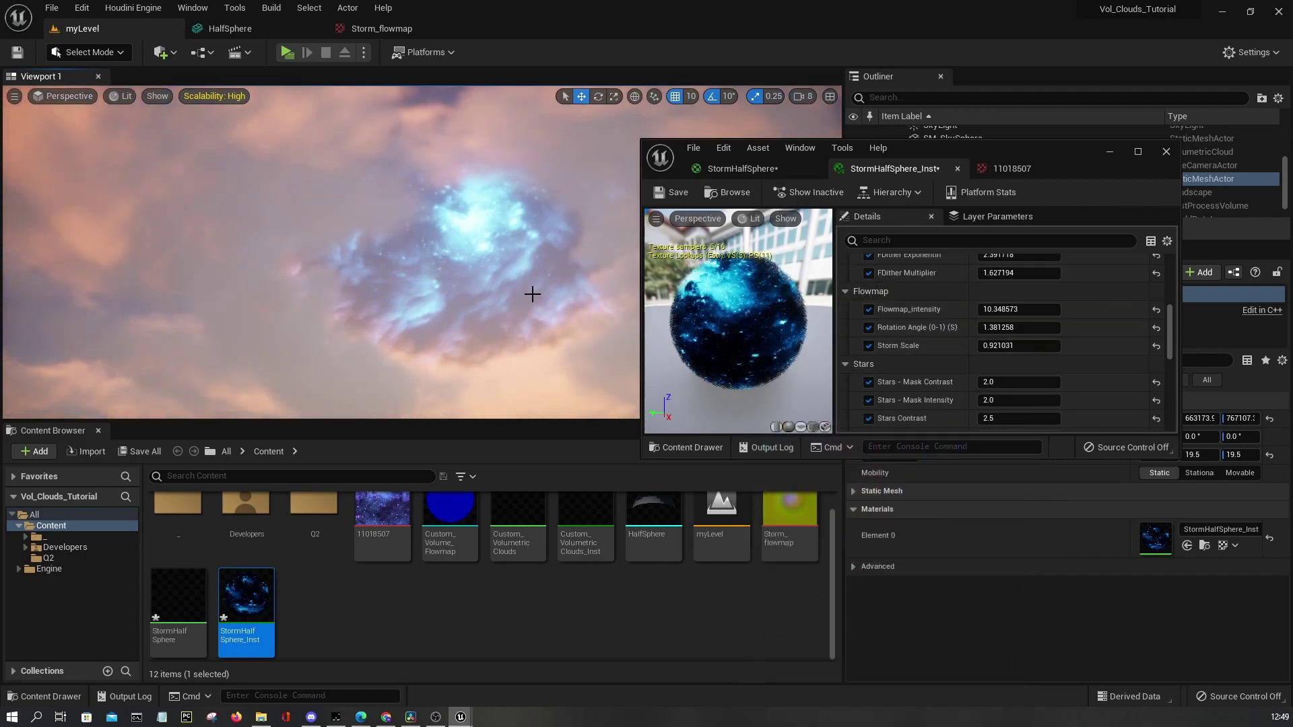
scroll(999, 349, "up", 1)
scroll(999, 349, "down", 5)
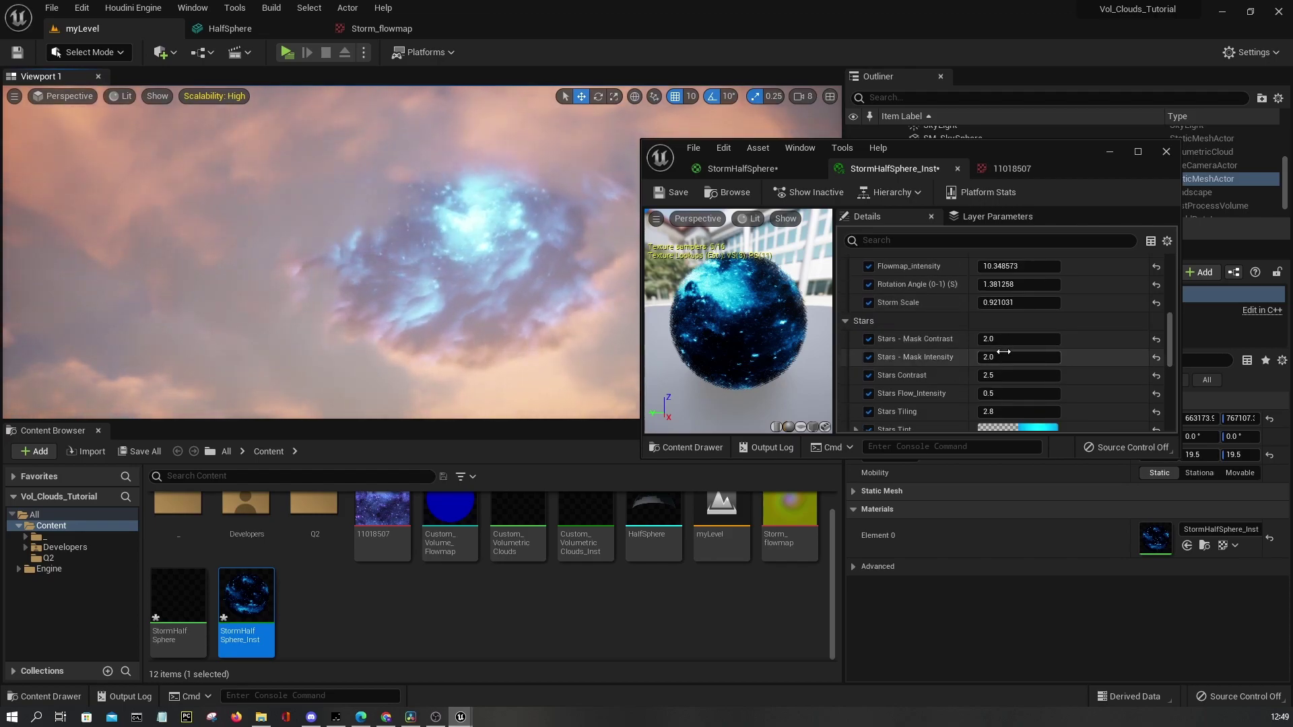
scroll(1014, 346, "up", 4)
scroll(1014, 347, "up", 6)
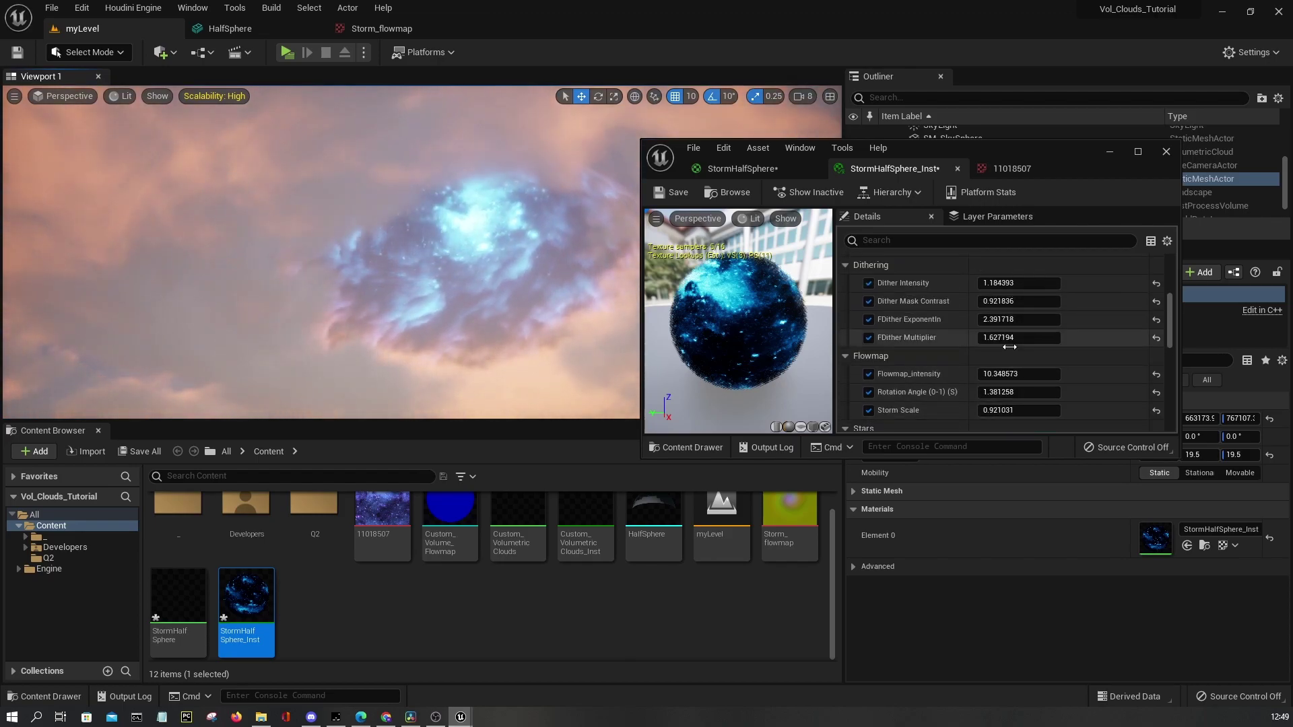
left_click_drag(1001, 339, 987, 360)
Try Clouds02 Contrast values such as 0 and 3, settle on 4, and set Clouds01 Contrast to about 7.65
left_click(986, 360)
type("2")
key("Return")
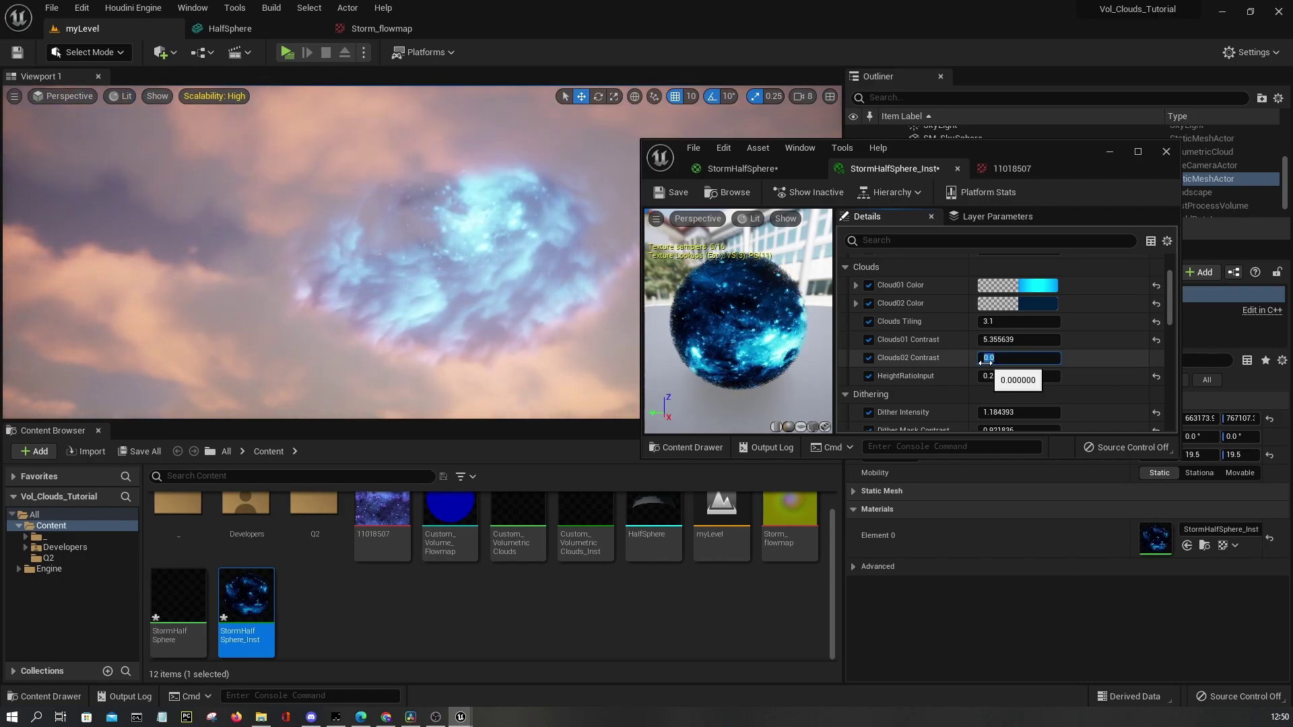
type("4")
key("Return")
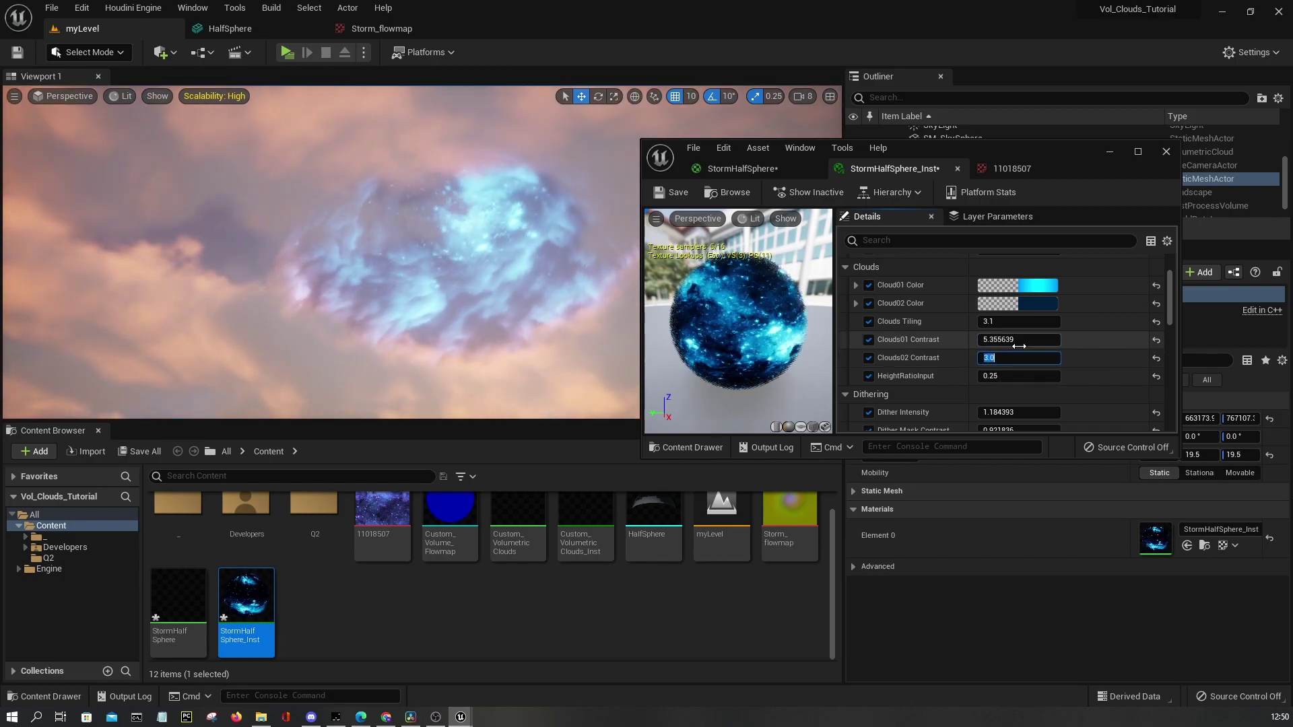
left_click_drag(1037, 339, 1008, 341)
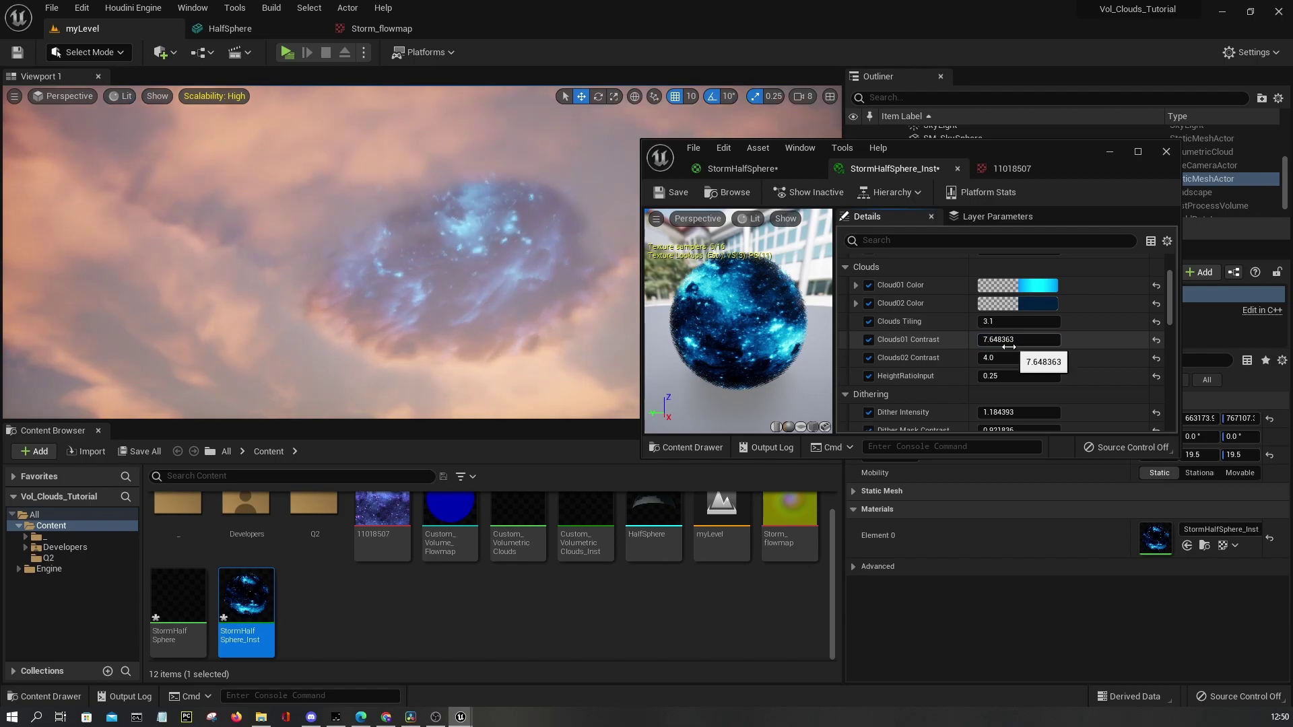
Try brighter and darker Cloud02 Color values such as 1, 0.2 and 3
left_click(1036, 303)
left_click_drag(906, 563, 938, 564)
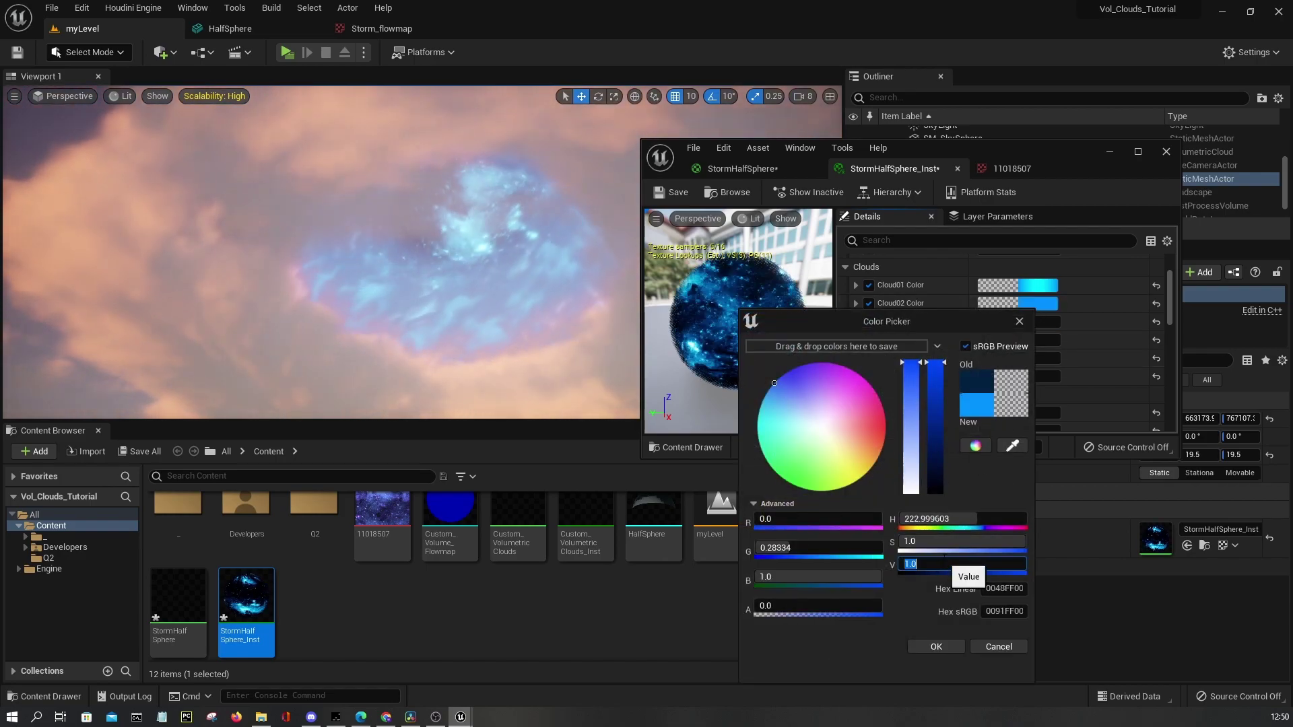
type("0.2")
key("Return")
type("1")
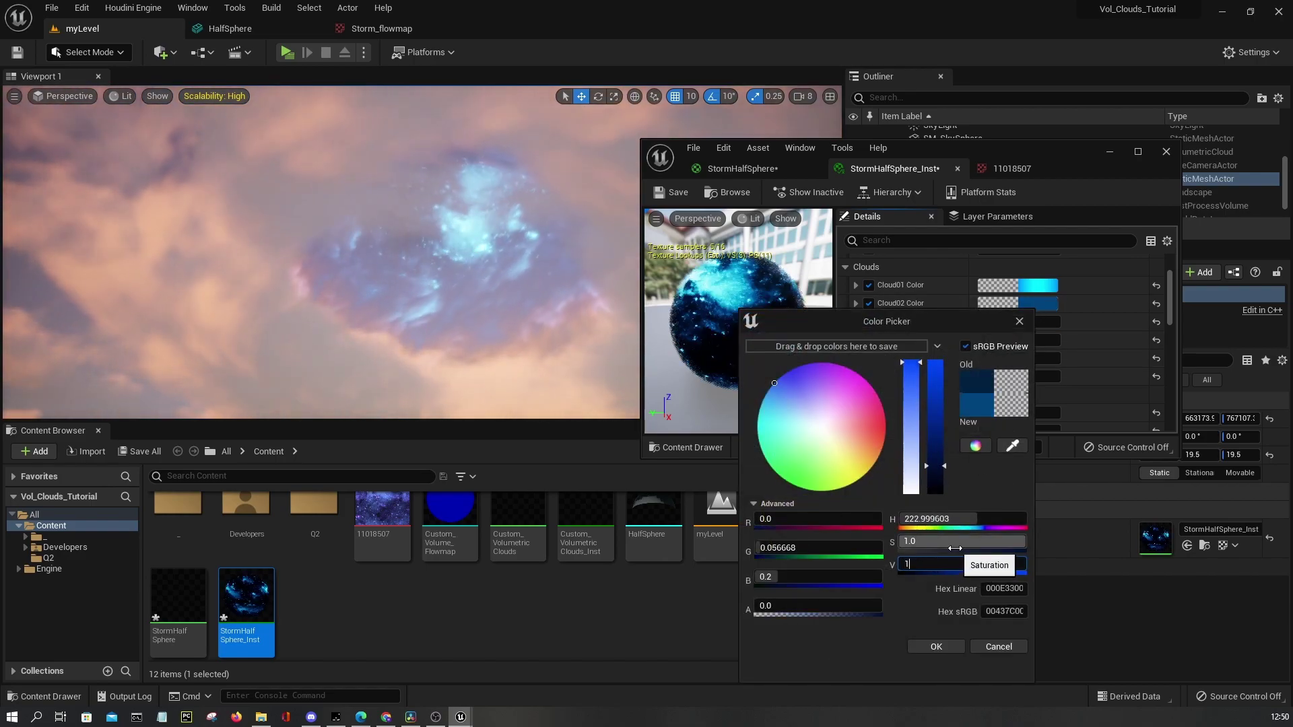
key("Return")
left_click(943, 647)
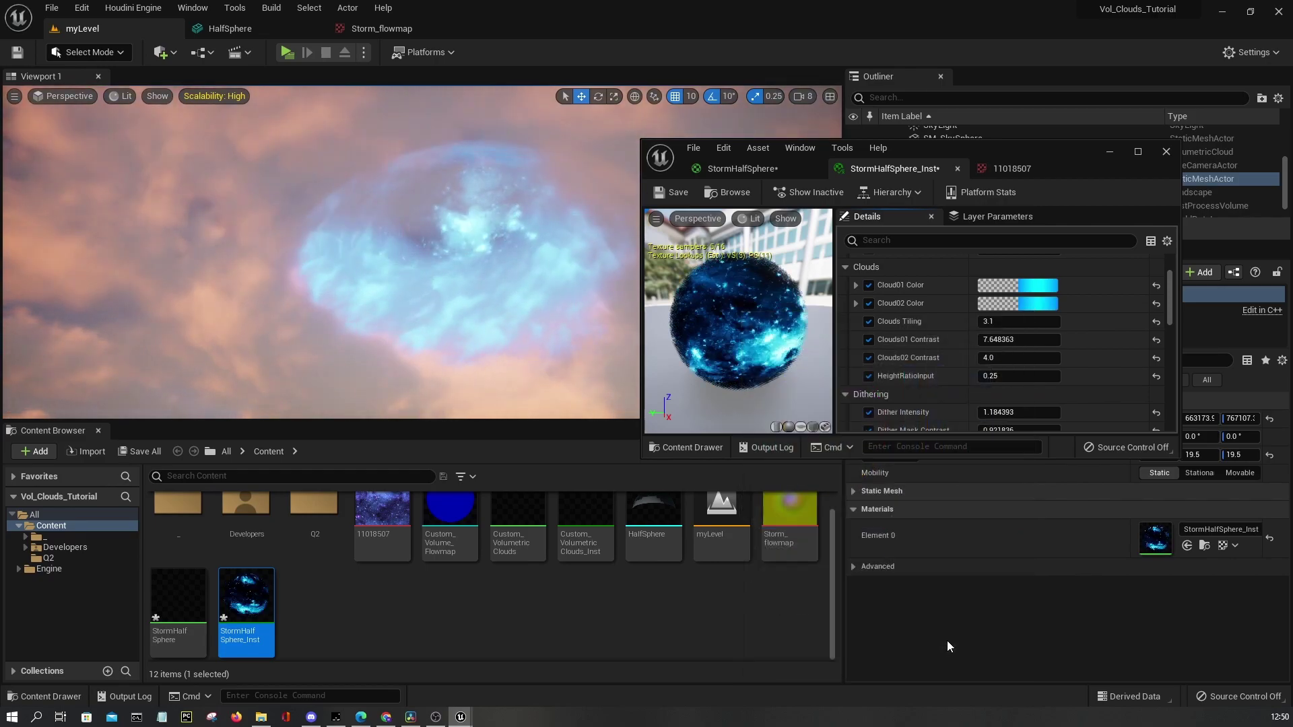
Set Clouds02 Contrast to about 5.66, try Cloud02 Color values of 0 and 0.2, and accept 0.1
mouse_move(1013, 358)
left_mouse_down()
mouse_move(1105, 358)
mouse_move(1028, 358)
left_mouse_up()
left_click(1028, 305)
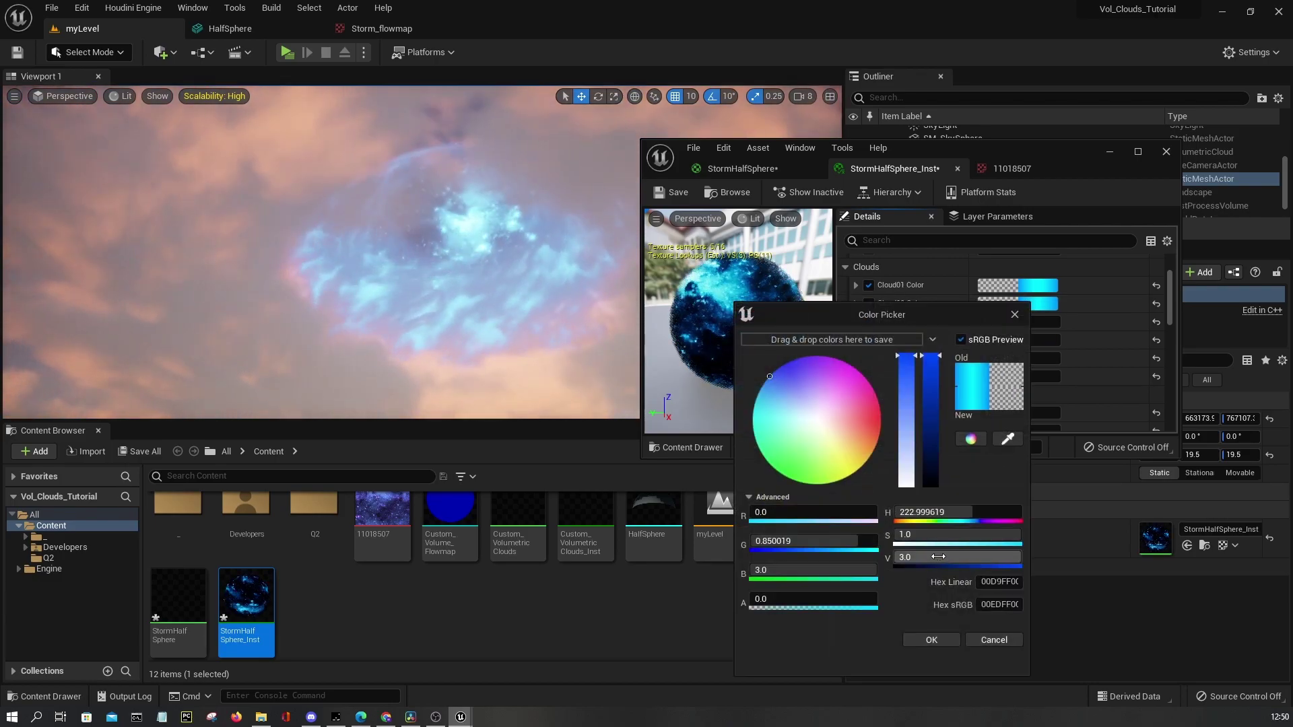
type("0")
key("Return")
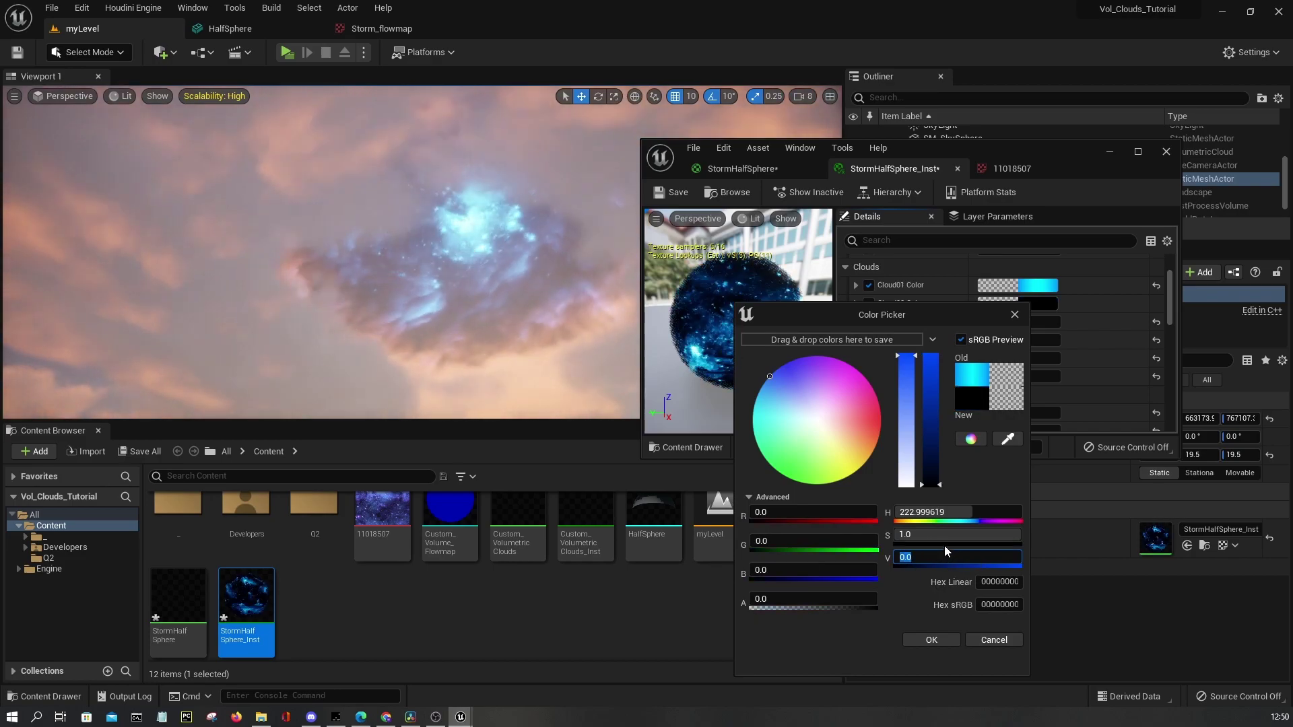
type("0.2")
key("Return")
type("0.1")
key("Return")
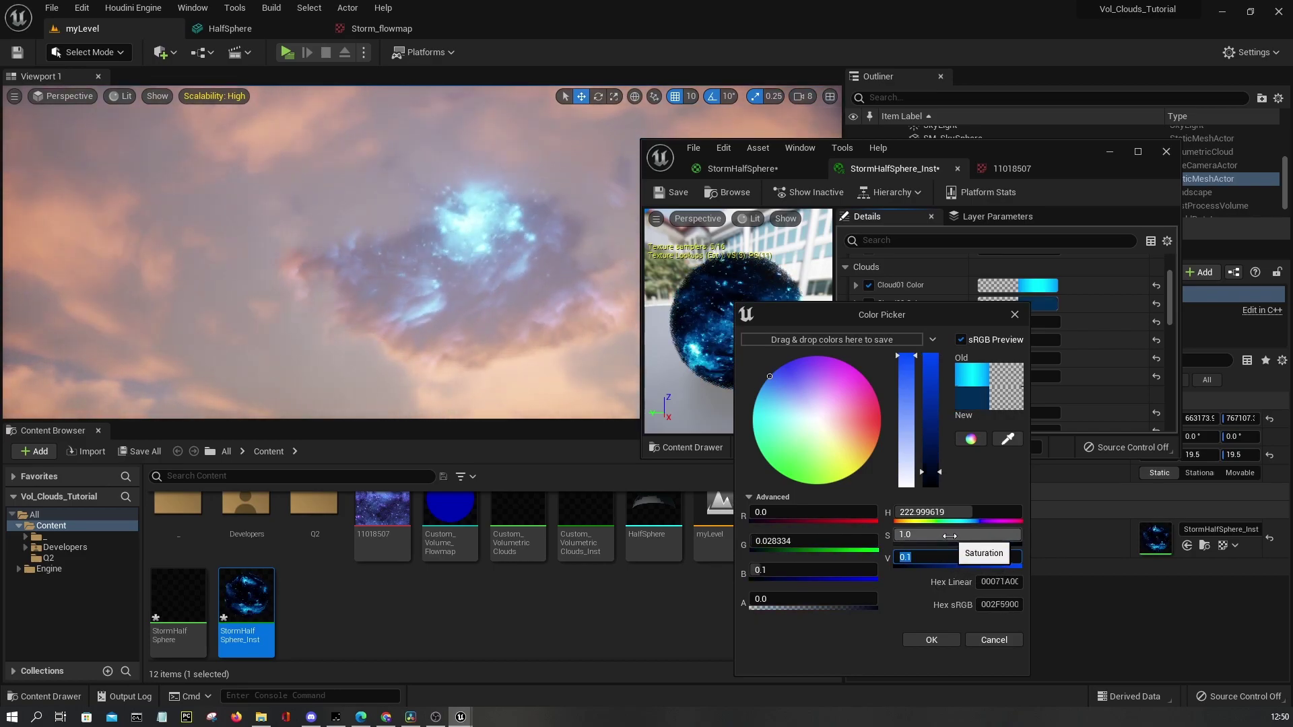
left_click(932, 637)
Try color values of 50 and 10 for the Cloud01 Color, and accept 25
left_click(1056, 284)
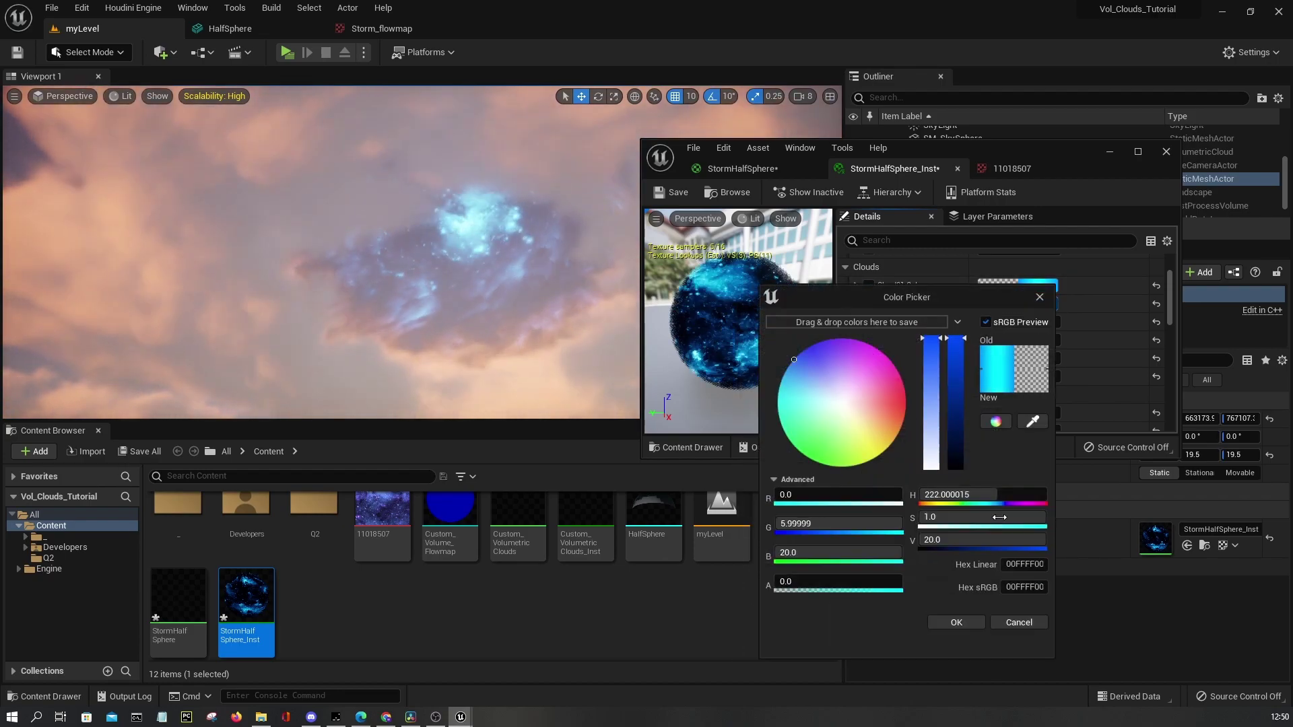
left_click(949, 539)
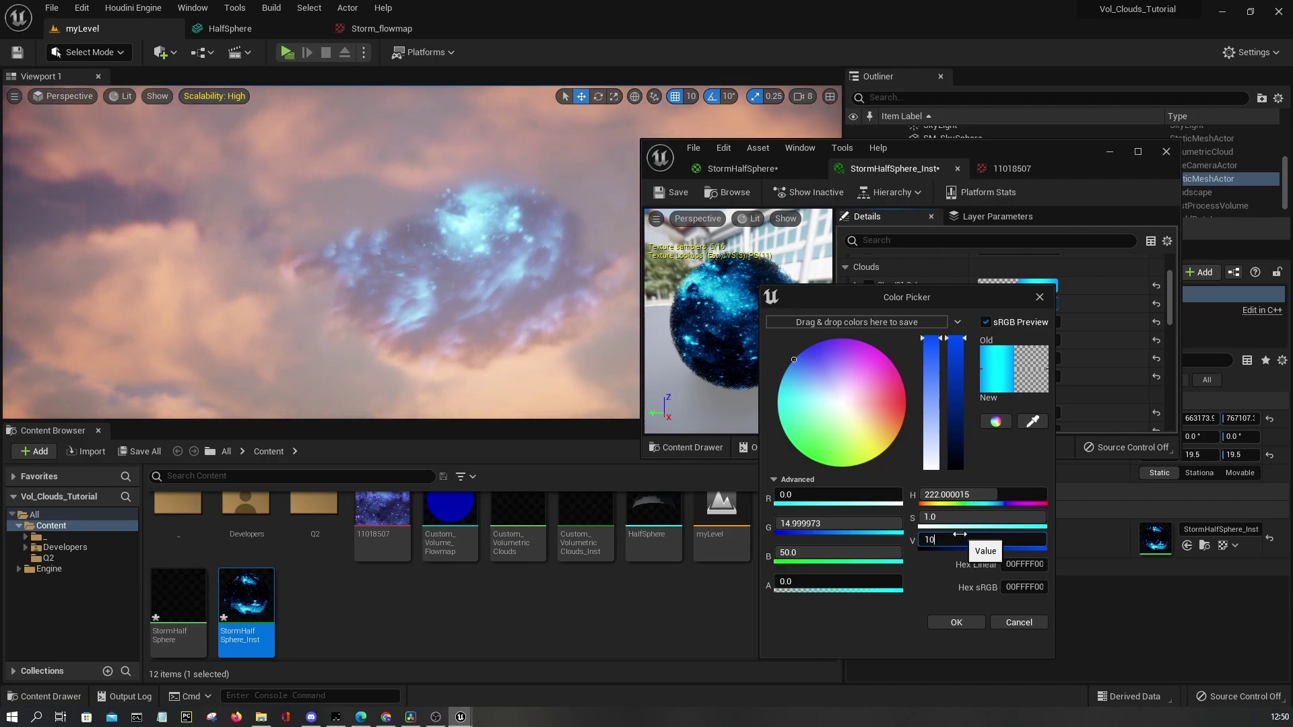
key("Escape")
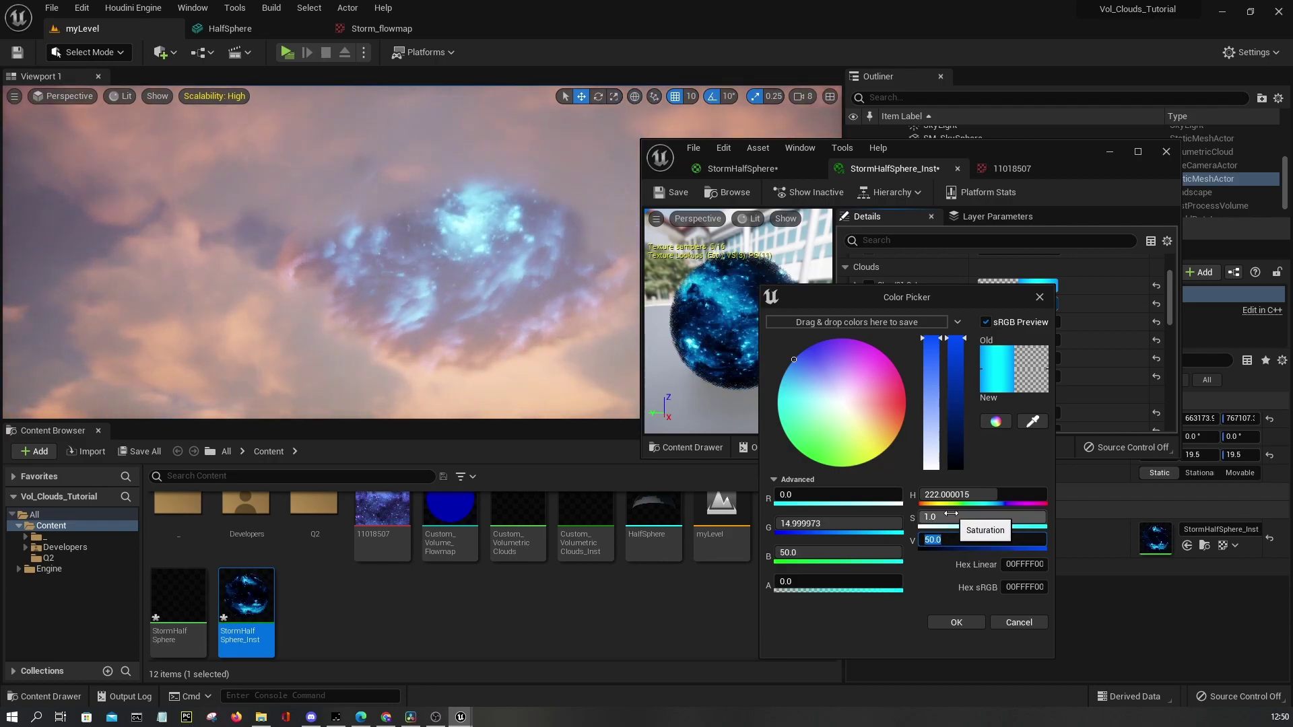
type("10")
key("Return")
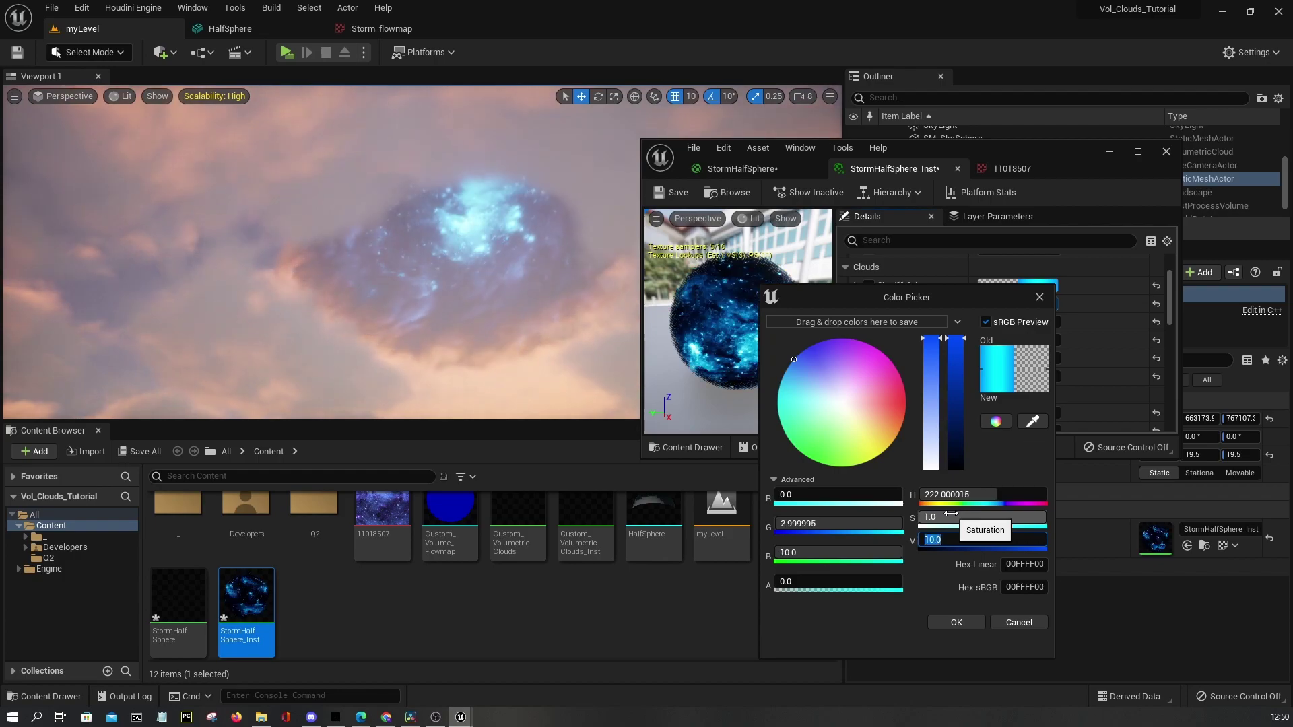
type("25")
key("Return")
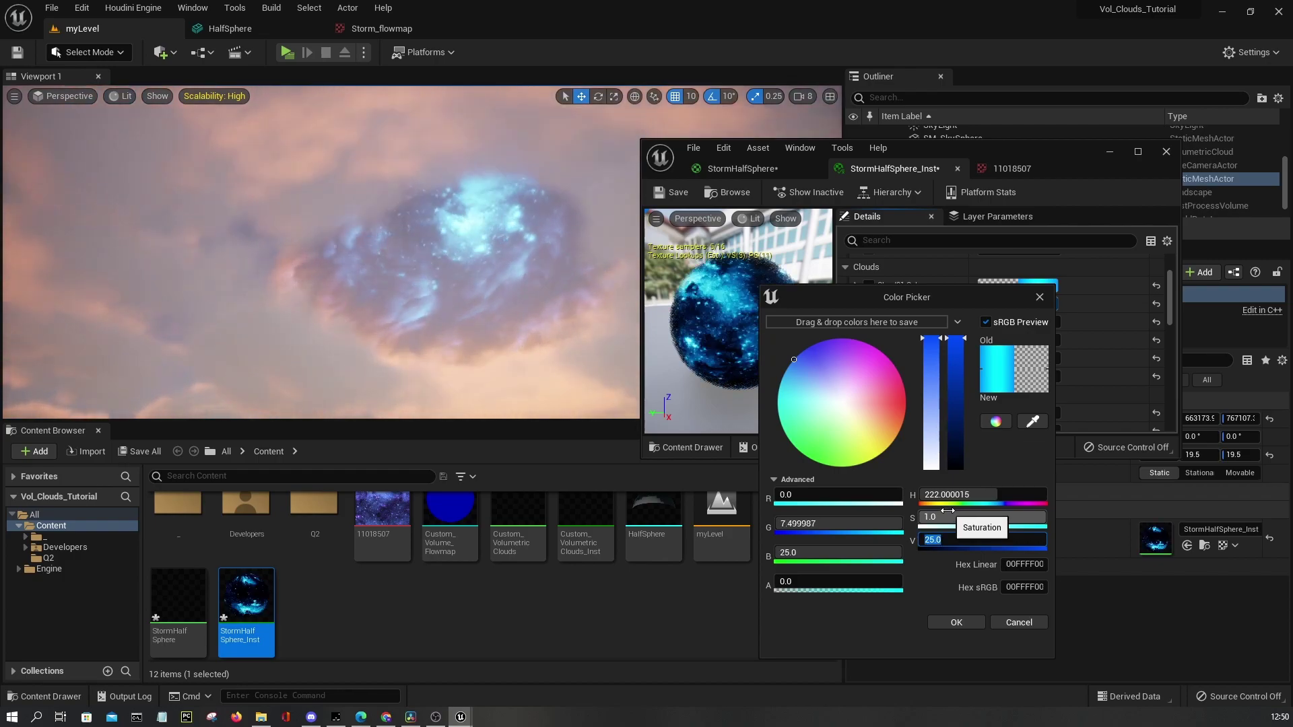
left_click(957, 622)
Set the hue of the Stars Tint to 222
scroll(1027, 288, "down", 3)
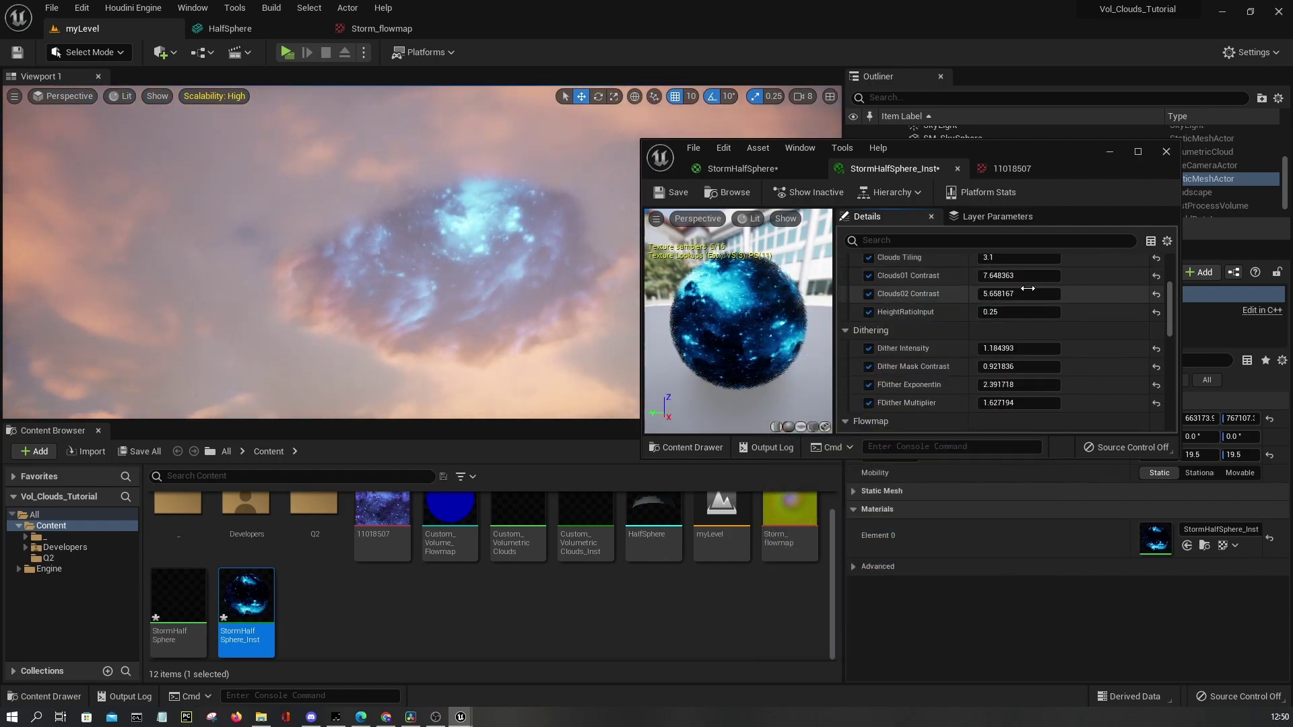
scroll(1028, 288, "up", 5)
left_click(1044, 365)
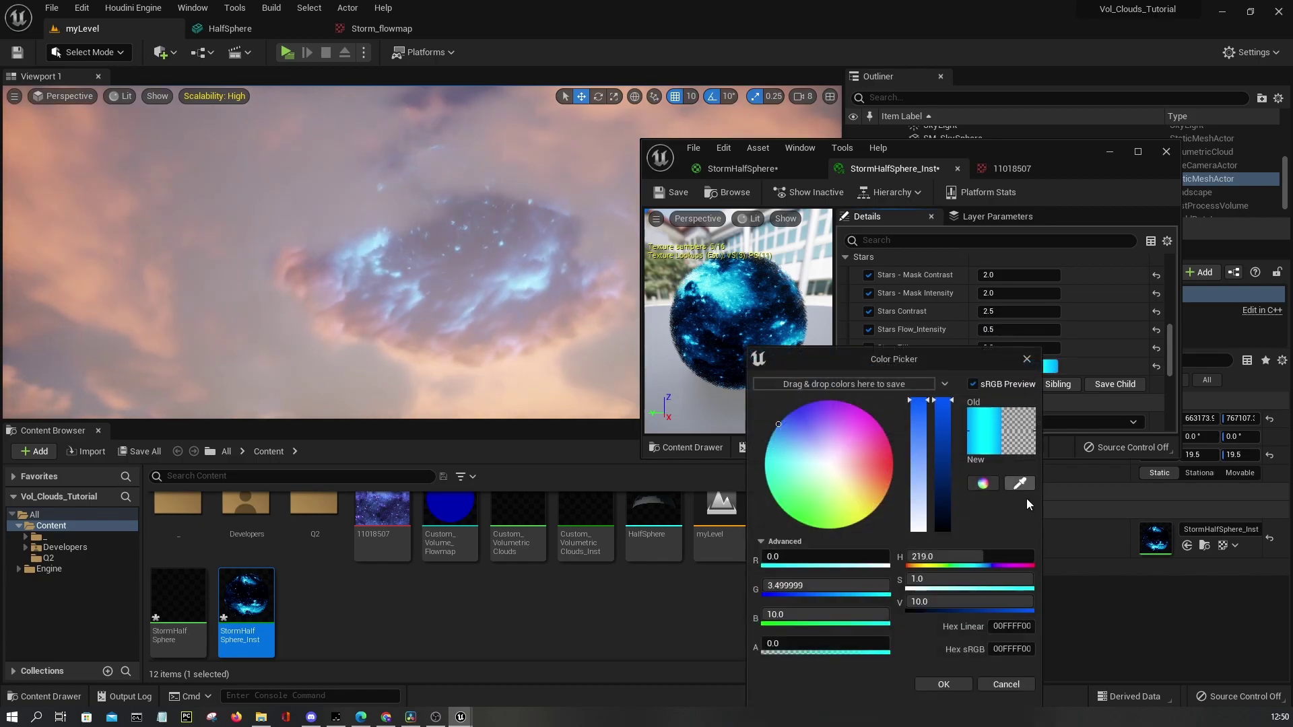
left_click(979, 552)
type("222")
key("Return")
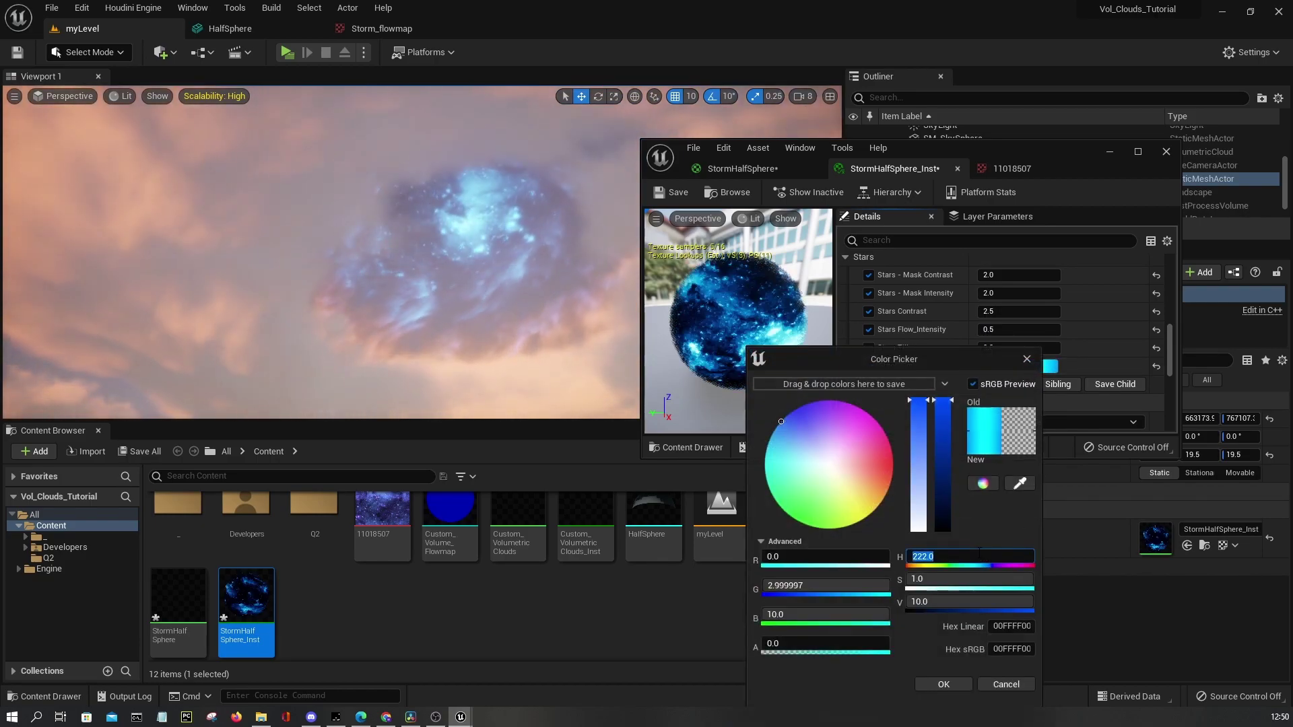
Try Stars Tint color values of 1, 50 and 25 against the level view, and accept 40
left_click(971, 601)
type("1")
key("Return")
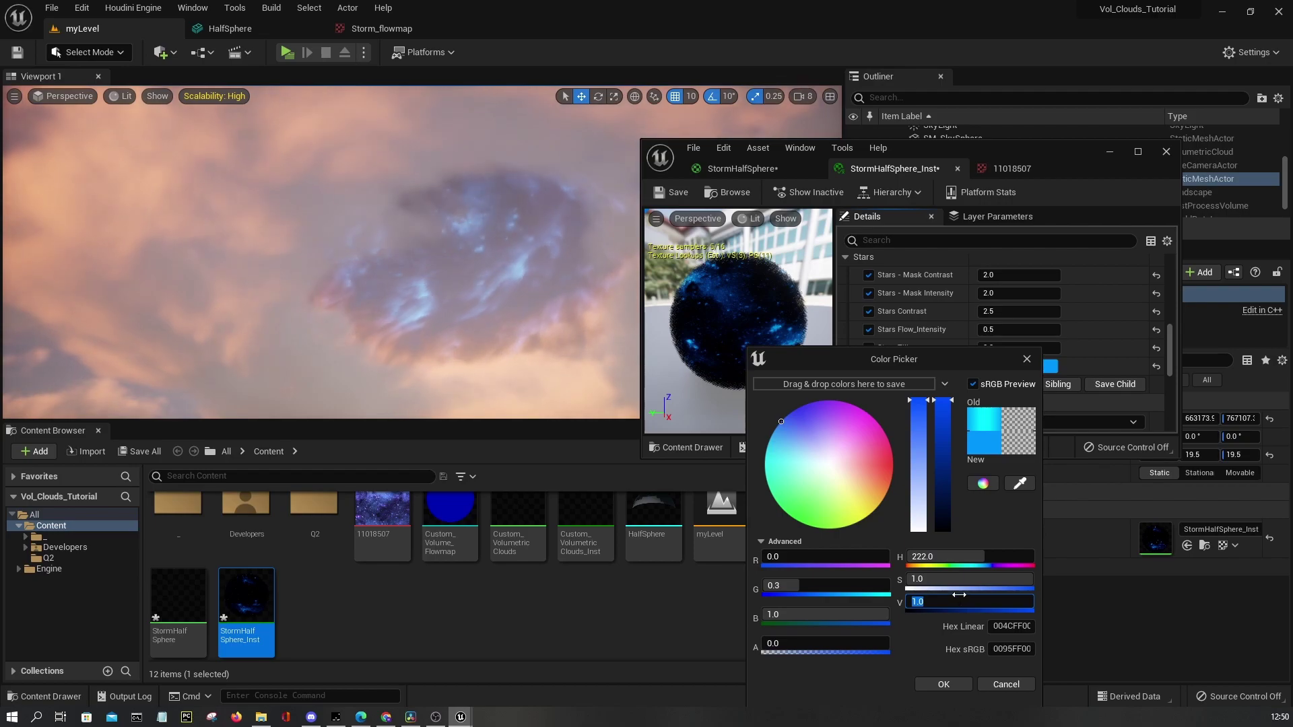
type("50")
key("Return")
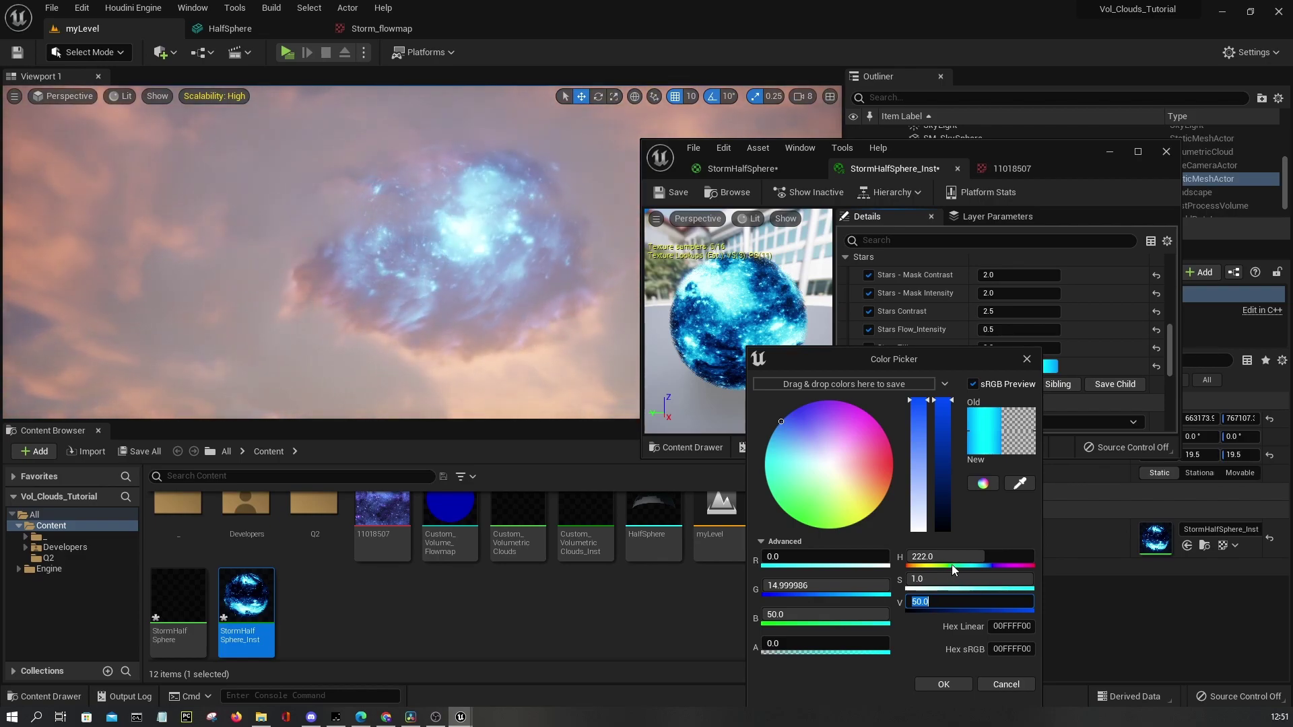
type("25")
key("Return")
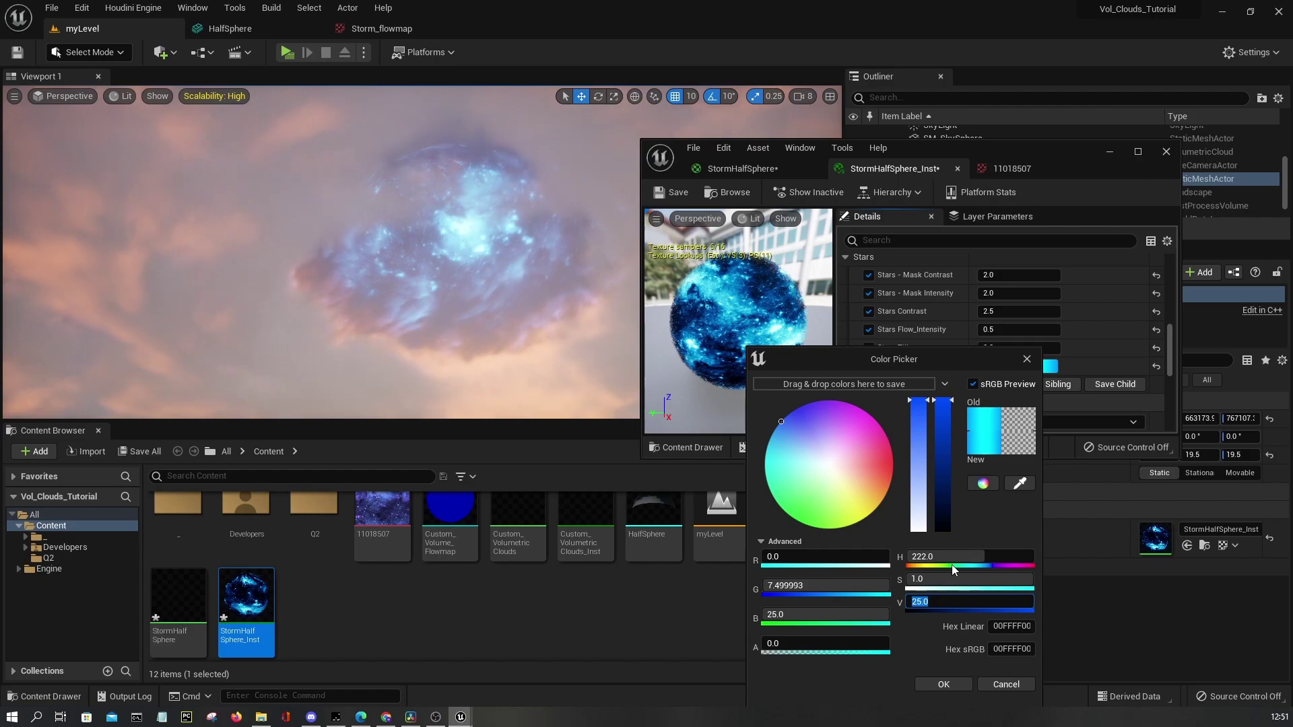
type("40")
left_click(946, 684)
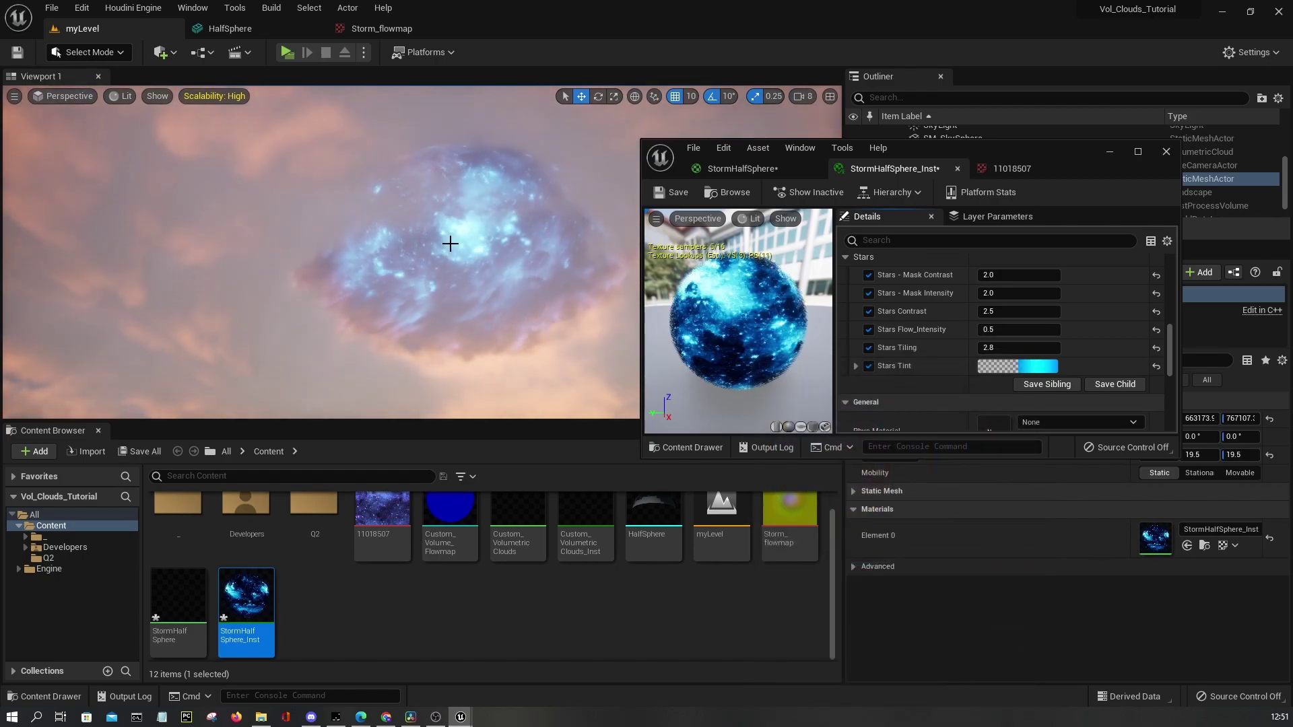
scroll(440, 226, "up", 3)
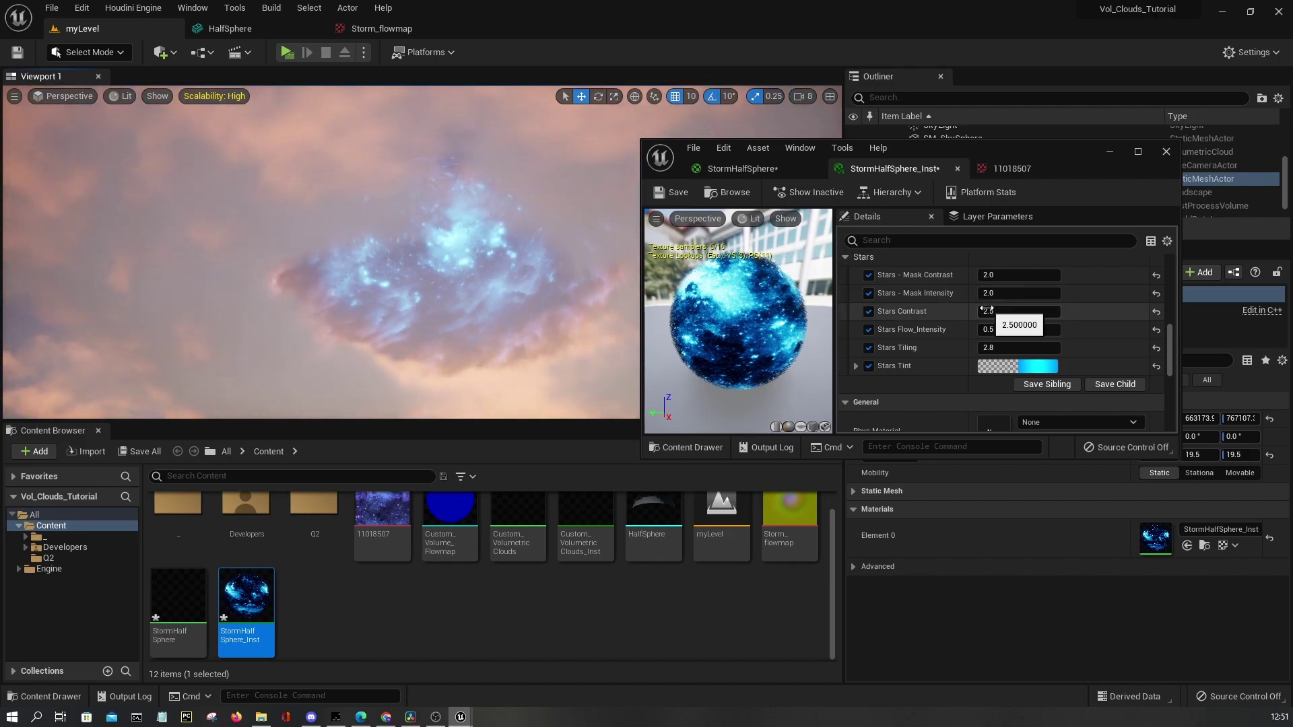
scroll(1001, 317, "down", 4)
scroll(1000, 317, "up", 3)
scroll(1009, 324, "up", 6)
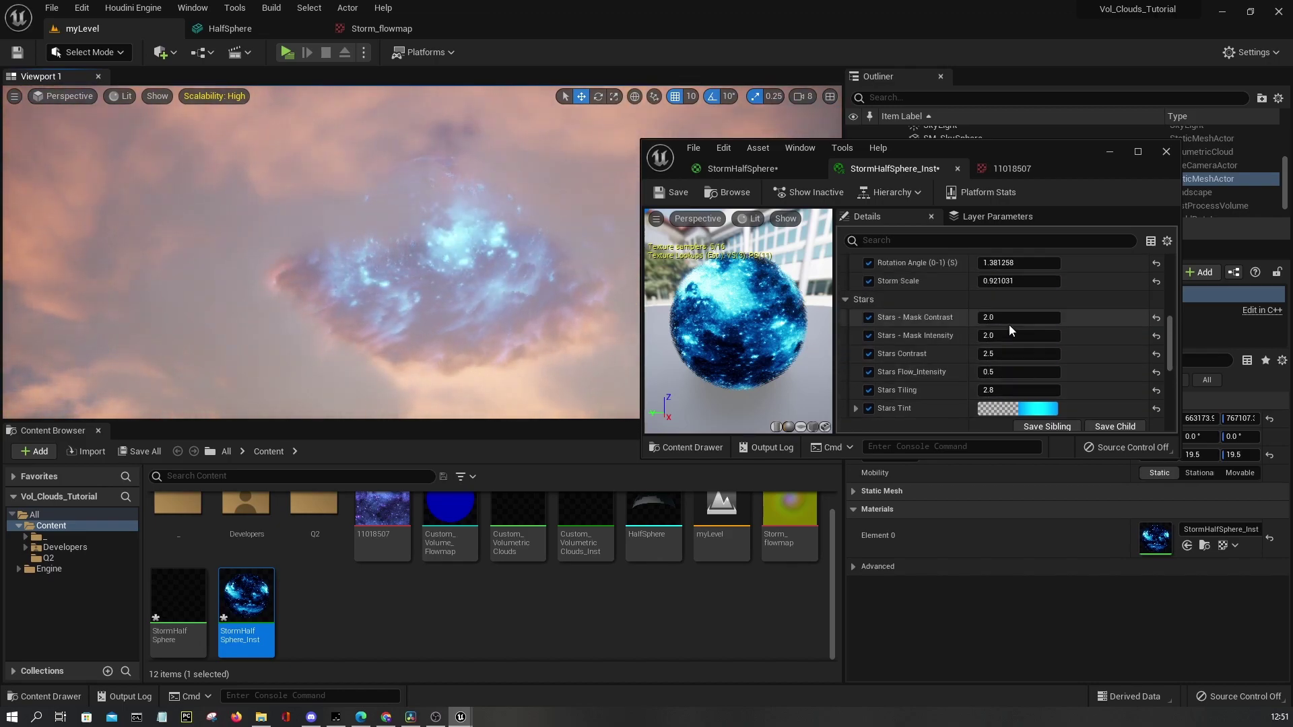
scroll(995, 327, "up", 4)
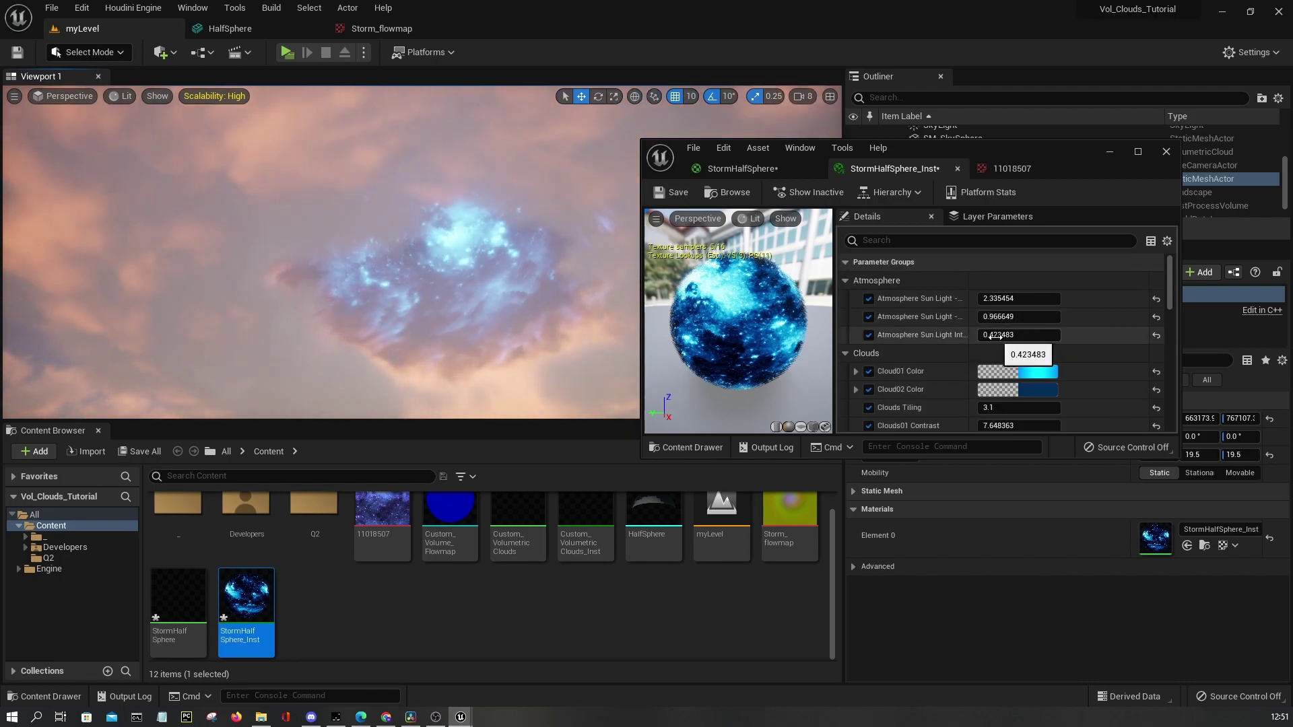
Set the instance's Atmosphere Sun Light Mask Contrast to about 8.61, Mask Intensity to about 0.74 and Intensity to about 0.155
mouse_move(995, 336)
left_mouse_down()
mouse_move(1051, 335)
mouse_move(957, 336)
mouse_move(987, 336)
mouse_move(1004, 318)
left_mouse_up()
left_click_drag(968, 281, 1142, 300)
mouse_move(1050, 335)
left_mouse_down()
mouse_move(1077, 334)
mouse_move(1030, 334)
mouse_move(1078, 316)
mouse_move(1066, 317)
left_mouse_up()
right_click_drag(383, 149, 384, 180)
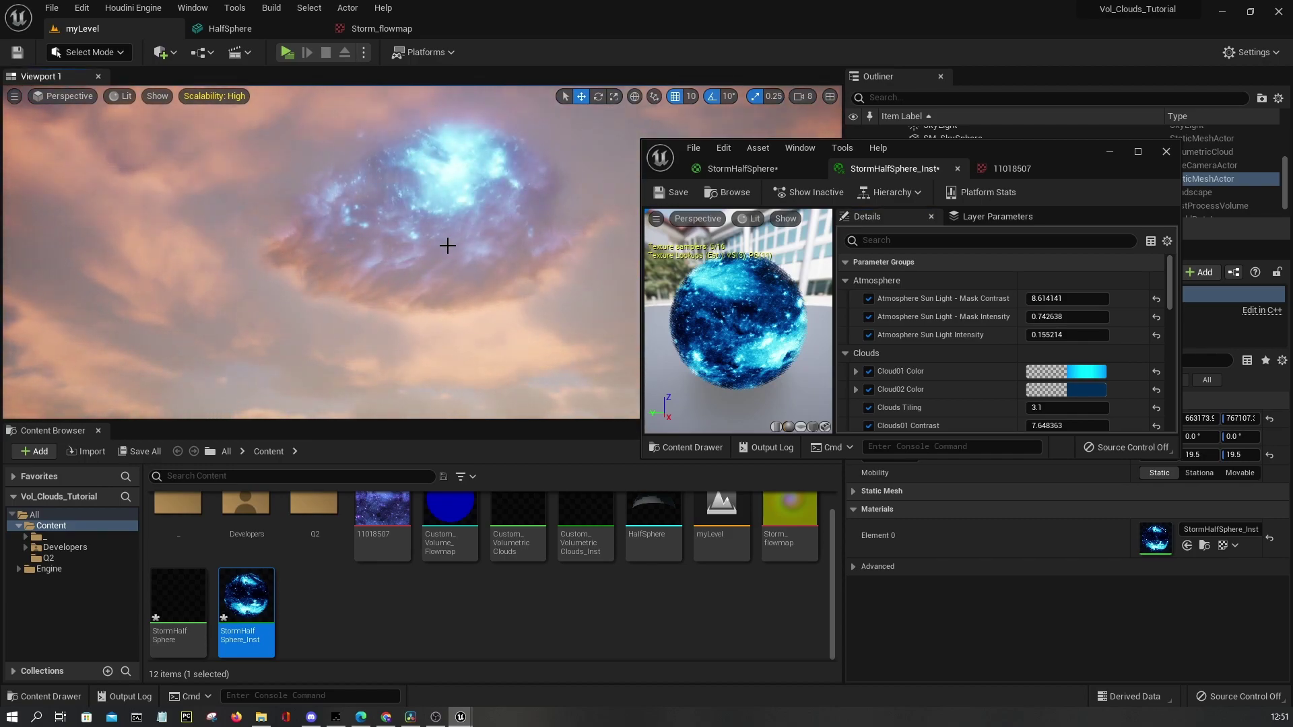
mouse_move(448, 245)
right_mouse_down()
mouse_move(495, 266)
mouse_move(465, 249)
right_mouse_up()
mouse_move(249, 241)
right_mouse_down()
mouse_move(235, 234)
mouse_move(309, 251)
mouse_move(323, 228)
mouse_move(286, 265)
mouse_move(206, 273)
mouse_move(210, 306)
mouse_move(265, 260)
right_mouse_up()
right_click_drag(377, 330, 432, 350)
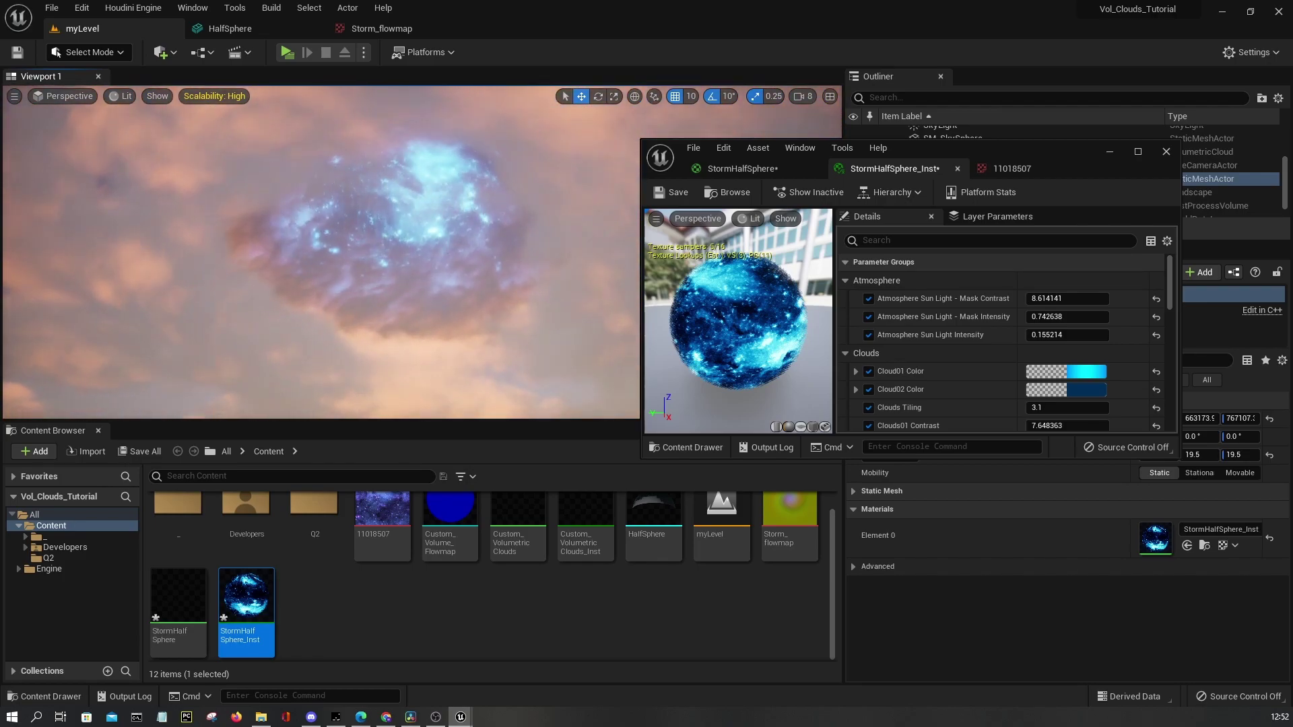
Set HalfSphere2's Z scale to 20.75 and try rotating it about Z to roughly -150°
left_click(399, 276)
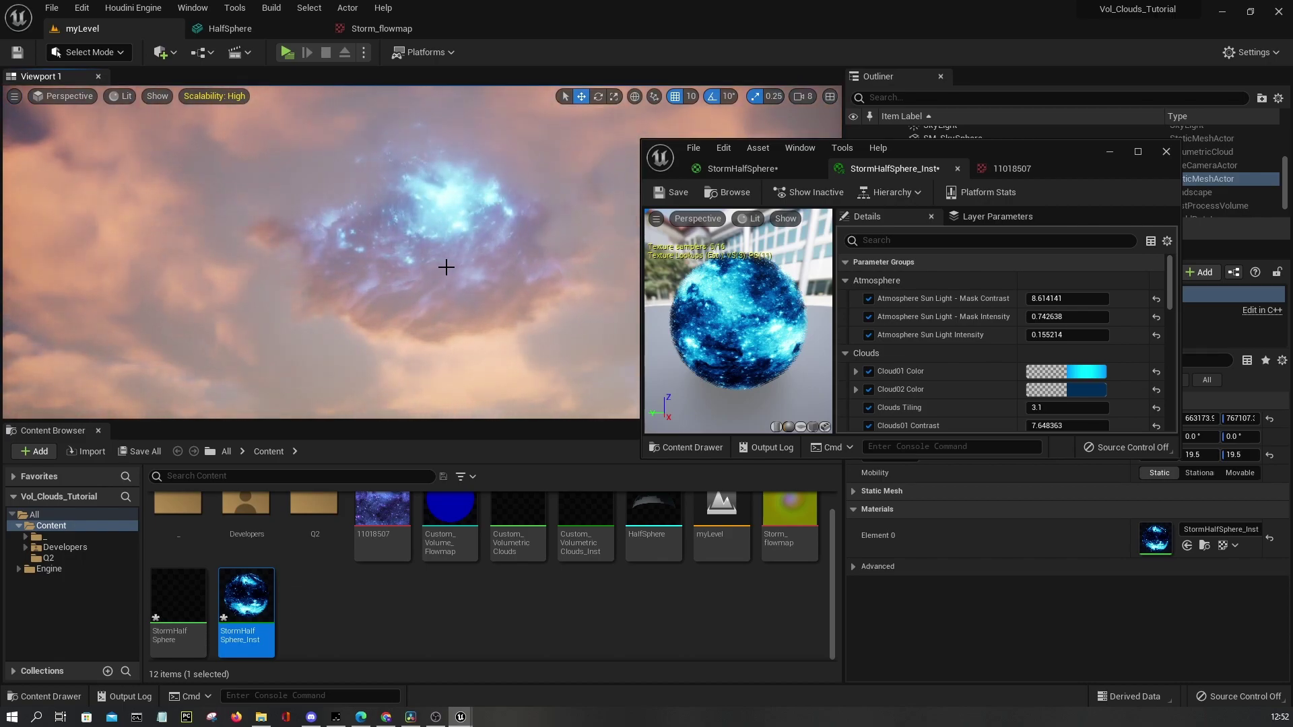
left_click(436, 316)
mouse_move(430, 308)
left_mouse_down()
mouse_move(431, 280)
mouse_move(432, 328)
mouse_move(431, 286)
left_mouse_up()
key("g")
key("g")
key("g")
key("g")
key("g")
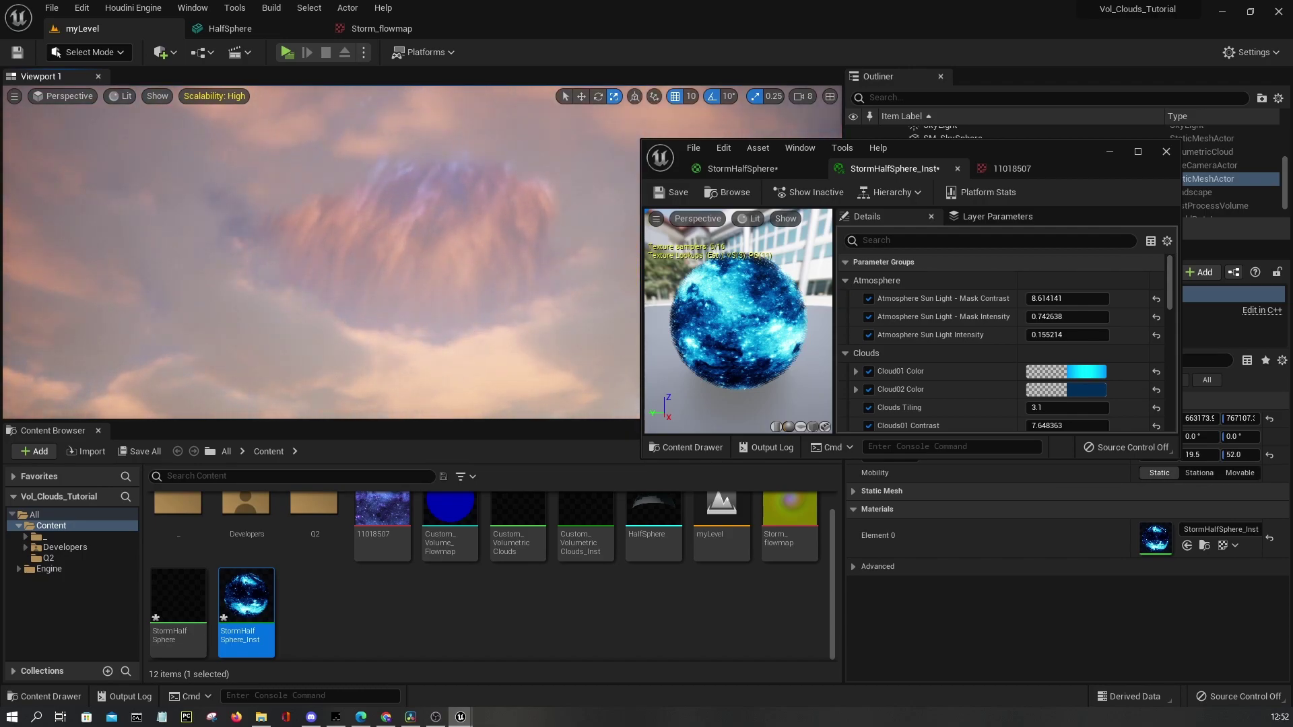
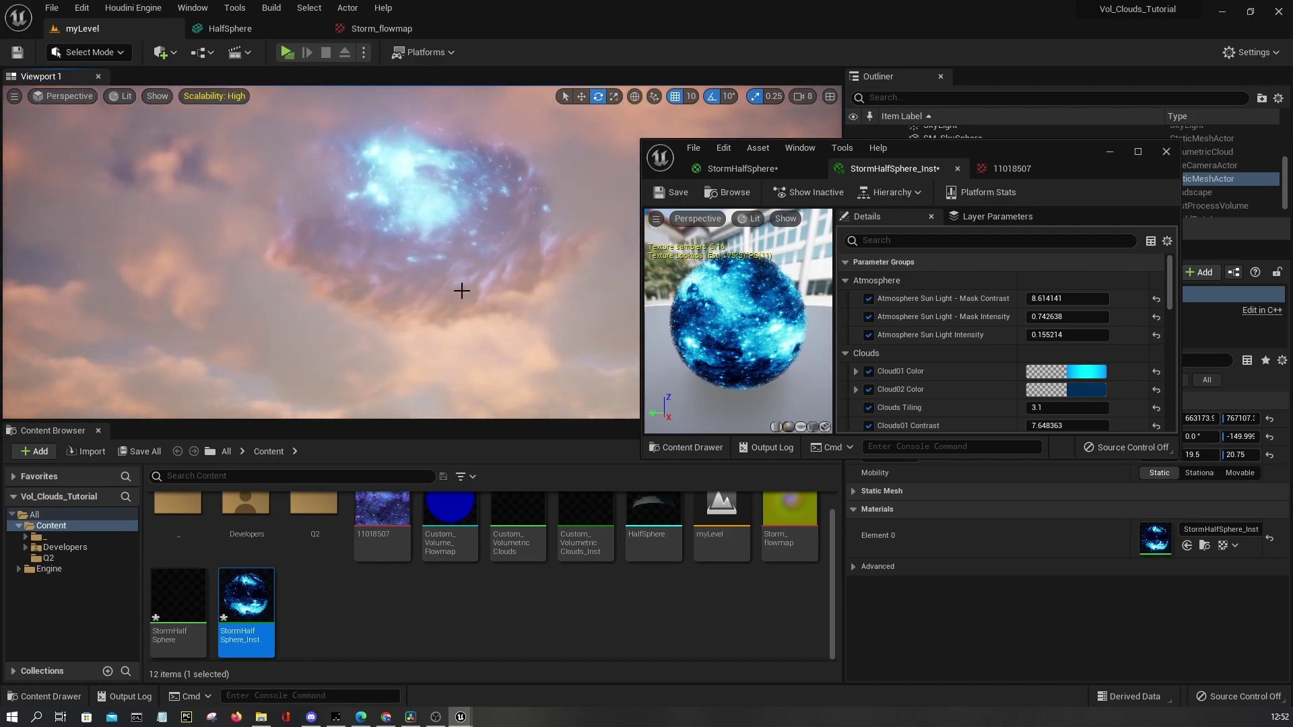
Undo the last rotation of HalfSphere2 and rotate it about Z to 20°
key("ctrl+z")
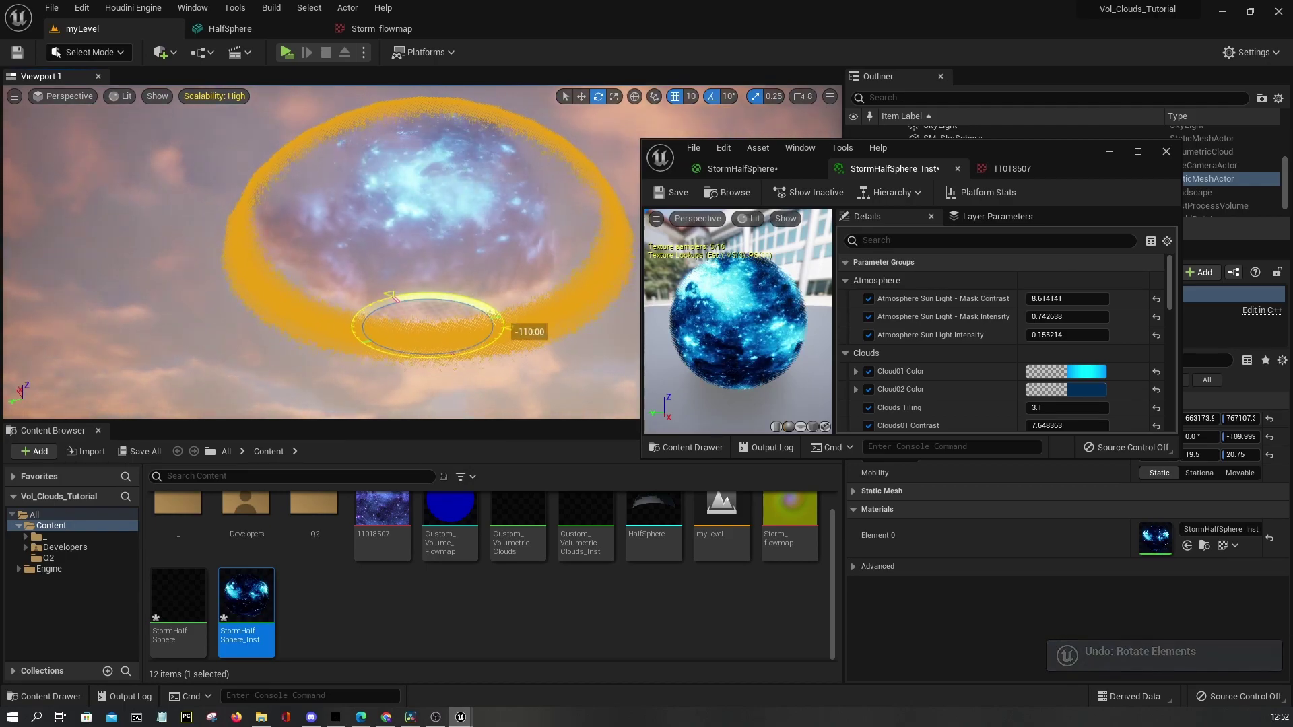
right_click_drag(453, 273, 459, 345)
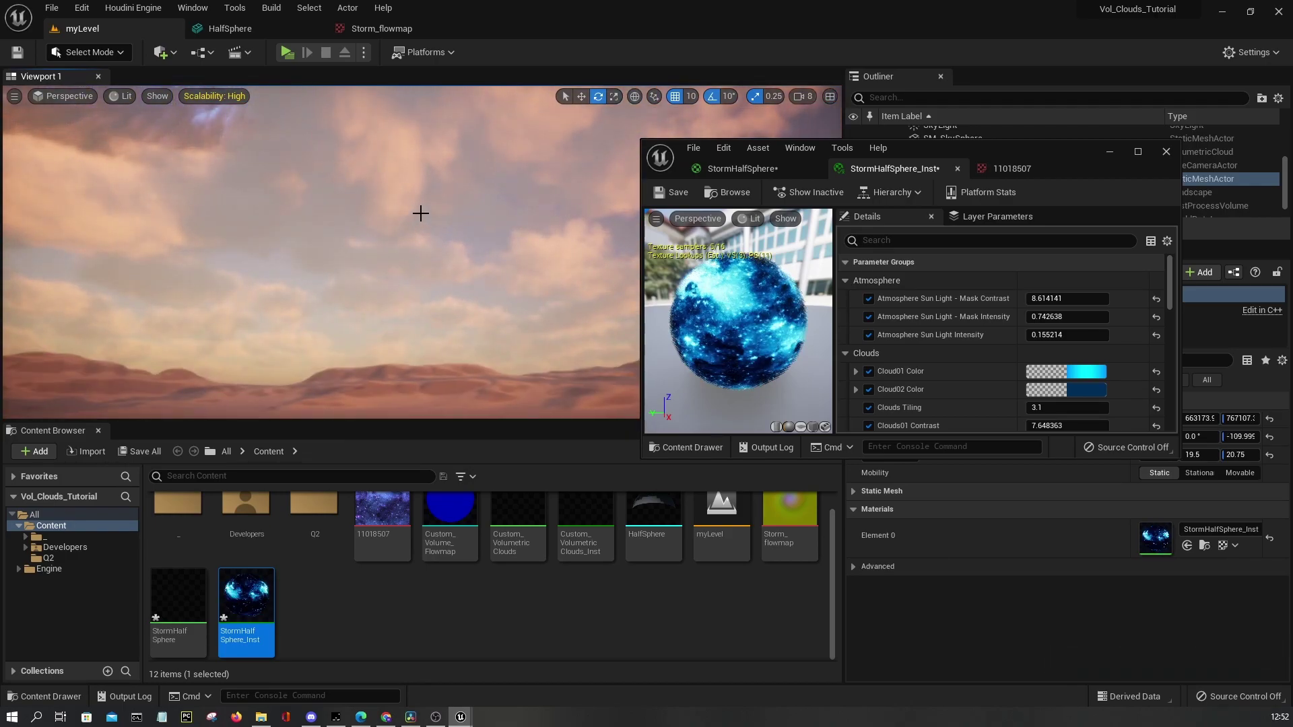
right_click_drag(410, 229, 458, 222)
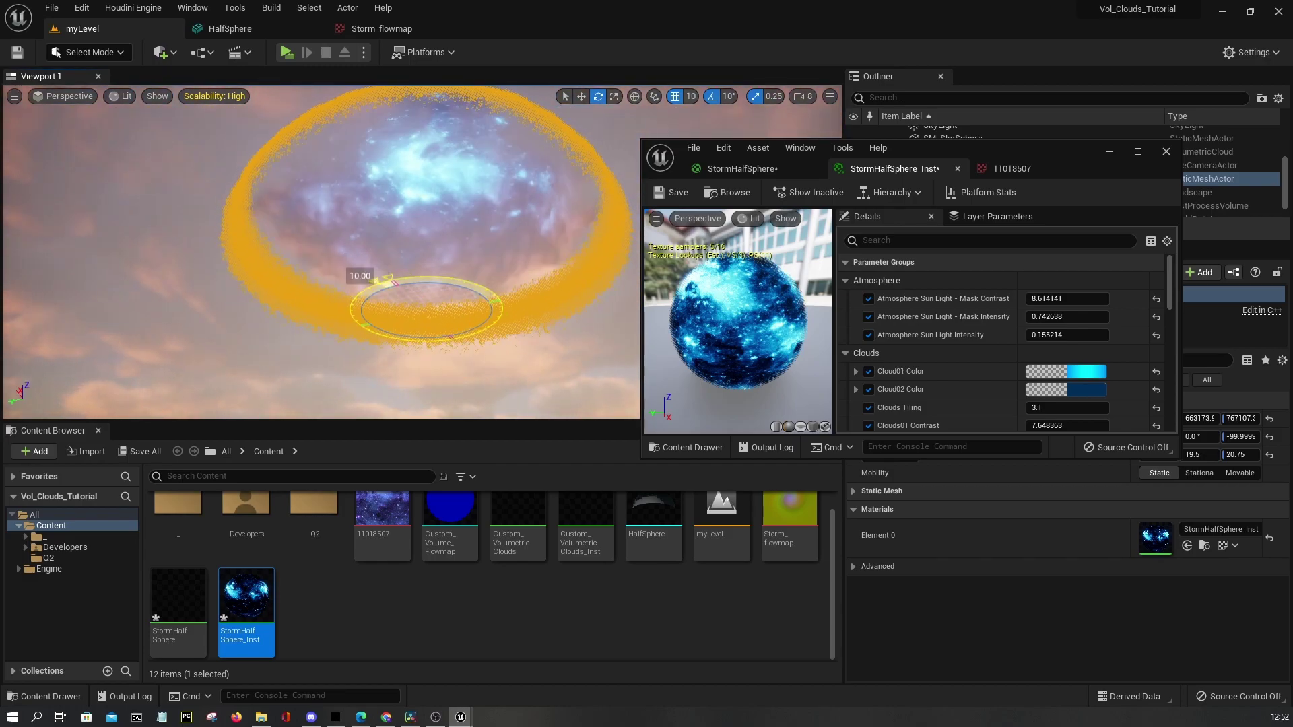
mouse_move(382, 338)
left_mouse_down()
mouse_move(408, 339)
mouse_move(394, 337)
left_mouse_up()
key("g")
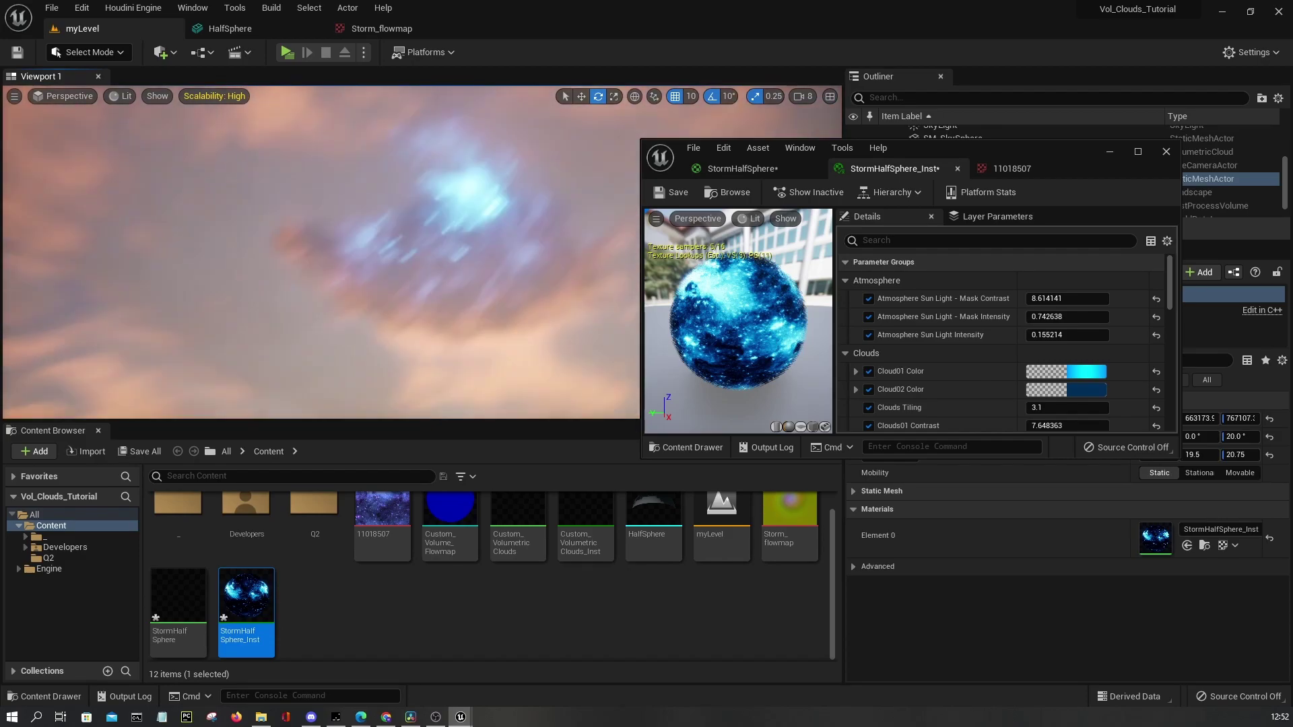
key("g")
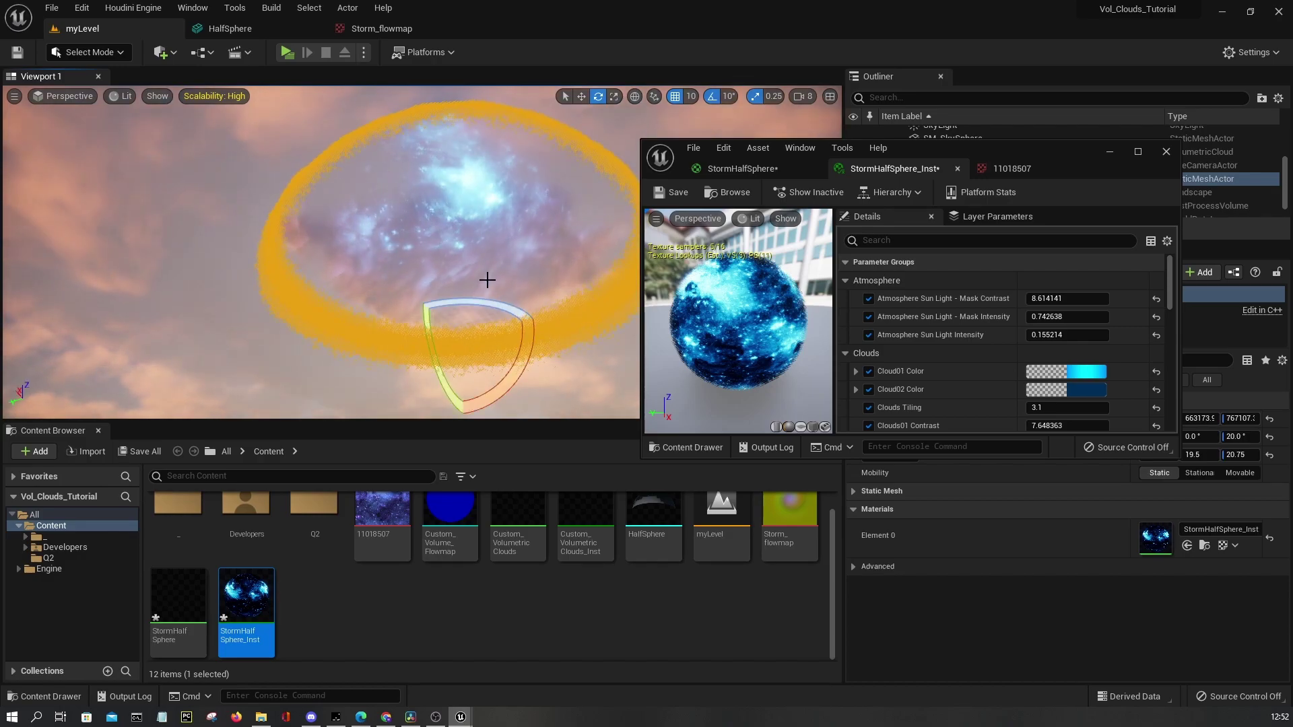
Raise HalfSphere2 along Z to about 772697
key("w")
key("g")
left_click_drag(471, 258, 448, 295)
right_click_drag(448, 295, 456, 289)
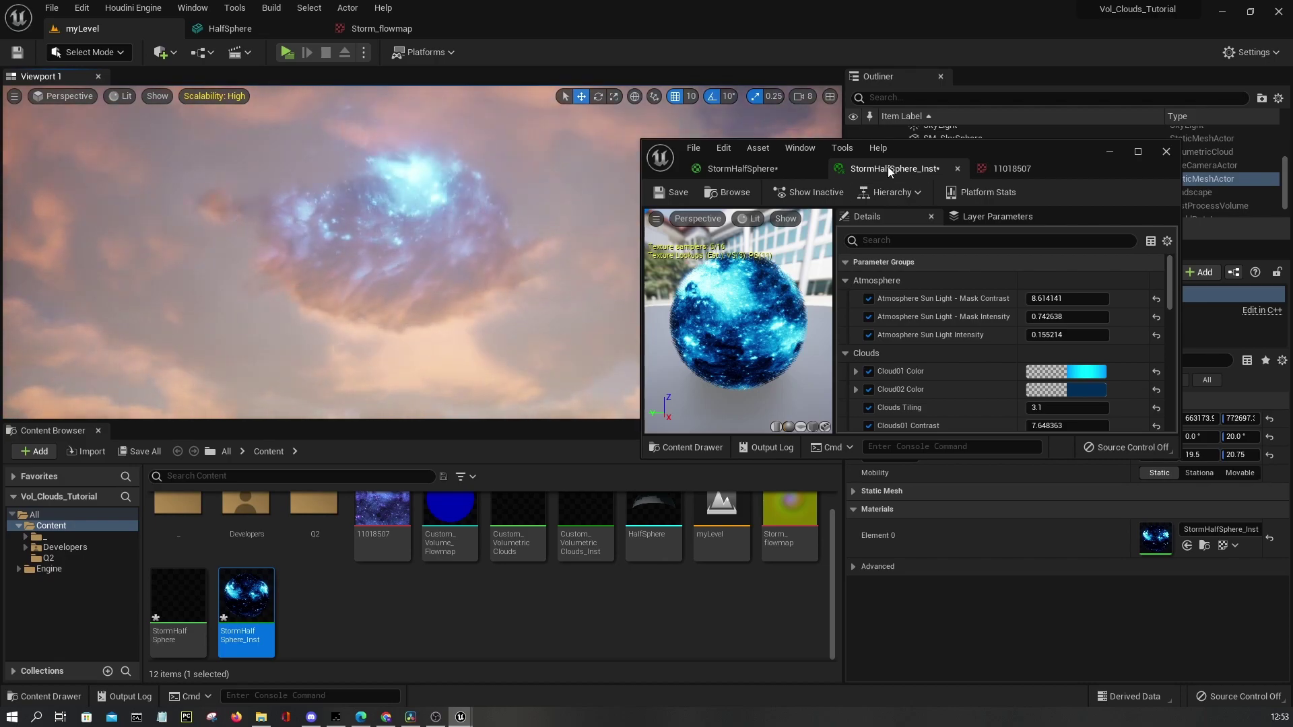
Dock the StormHalfSphere, StormHalfSphere_Inst and 11018507 editors into the main editor window
left_click(765, 166)
left_click_drag(952, 152, 874, 212)
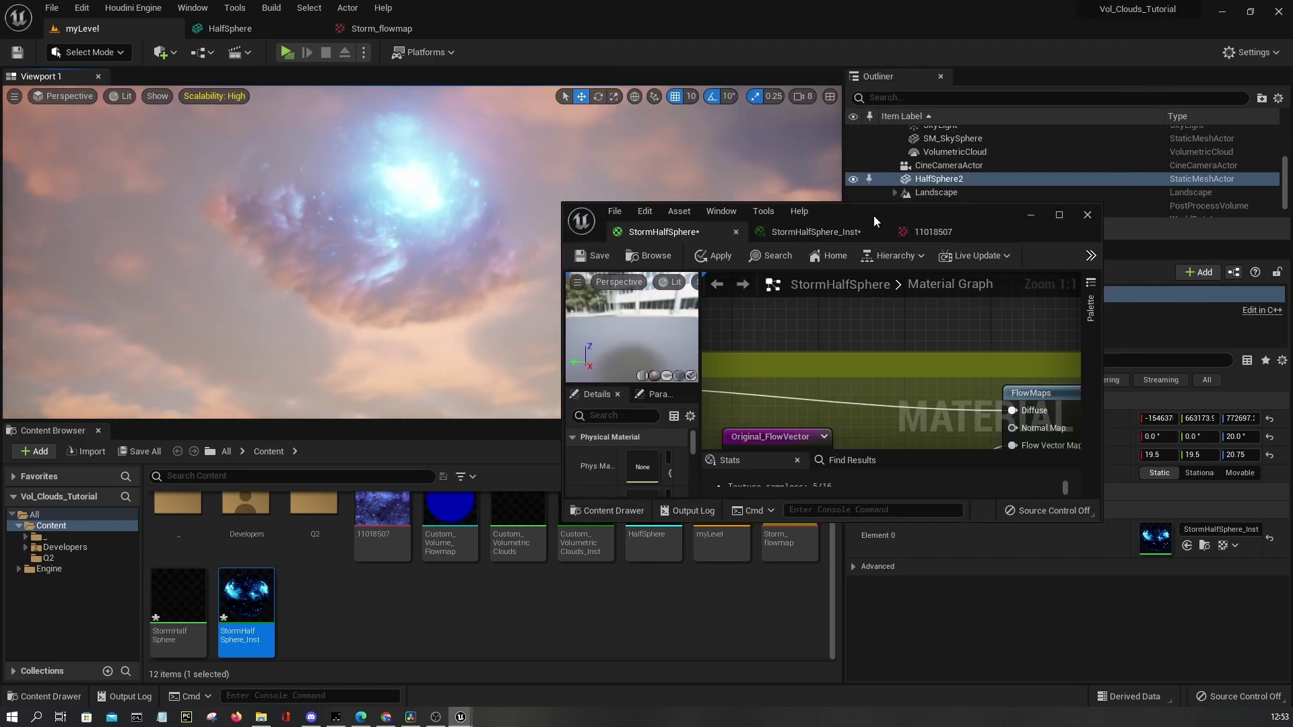
double_click(873, 215)
scroll(617, 244, "down", 8)
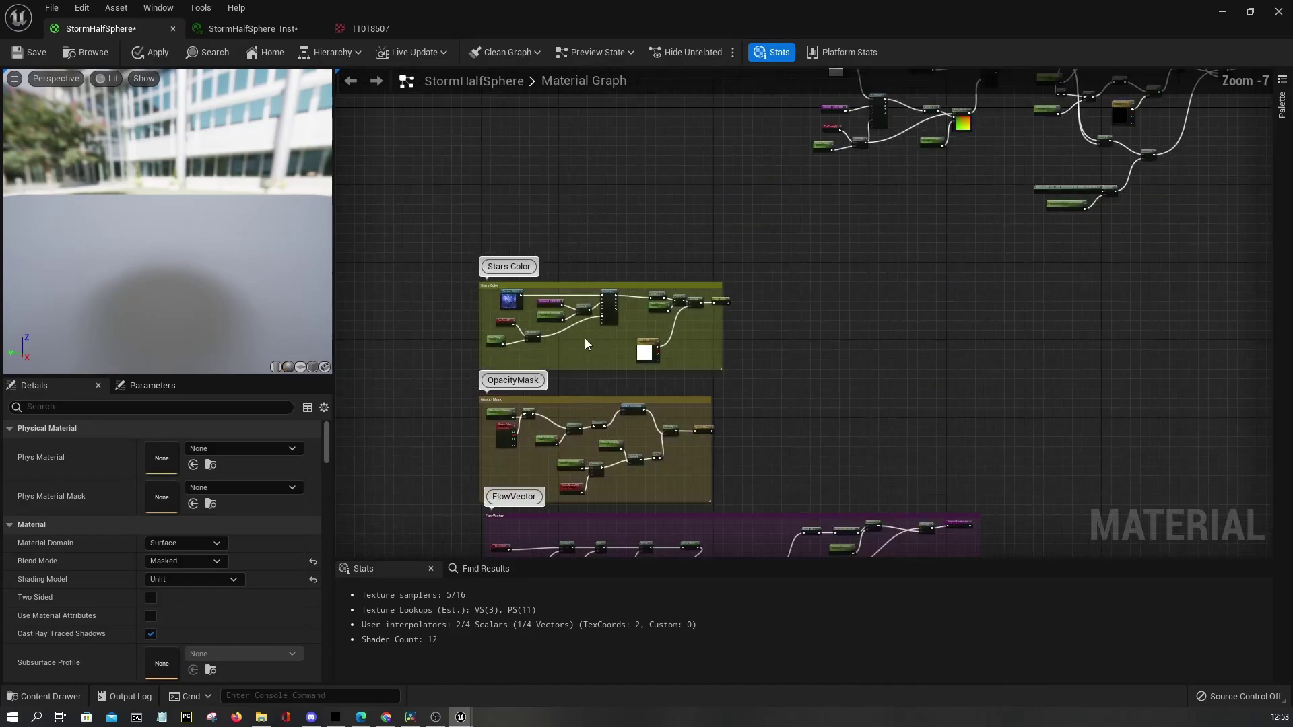
right_click_drag(738, 257, 638, 353)
left_click(325, 22)
left_click(149, 29)
left_click_drag(501, 17, 735, 138)
left_click_drag(560, 153, 478, 32)
left_click_drag(566, 149, 640, 30)
left_click_drag(586, 151, 774, 33)
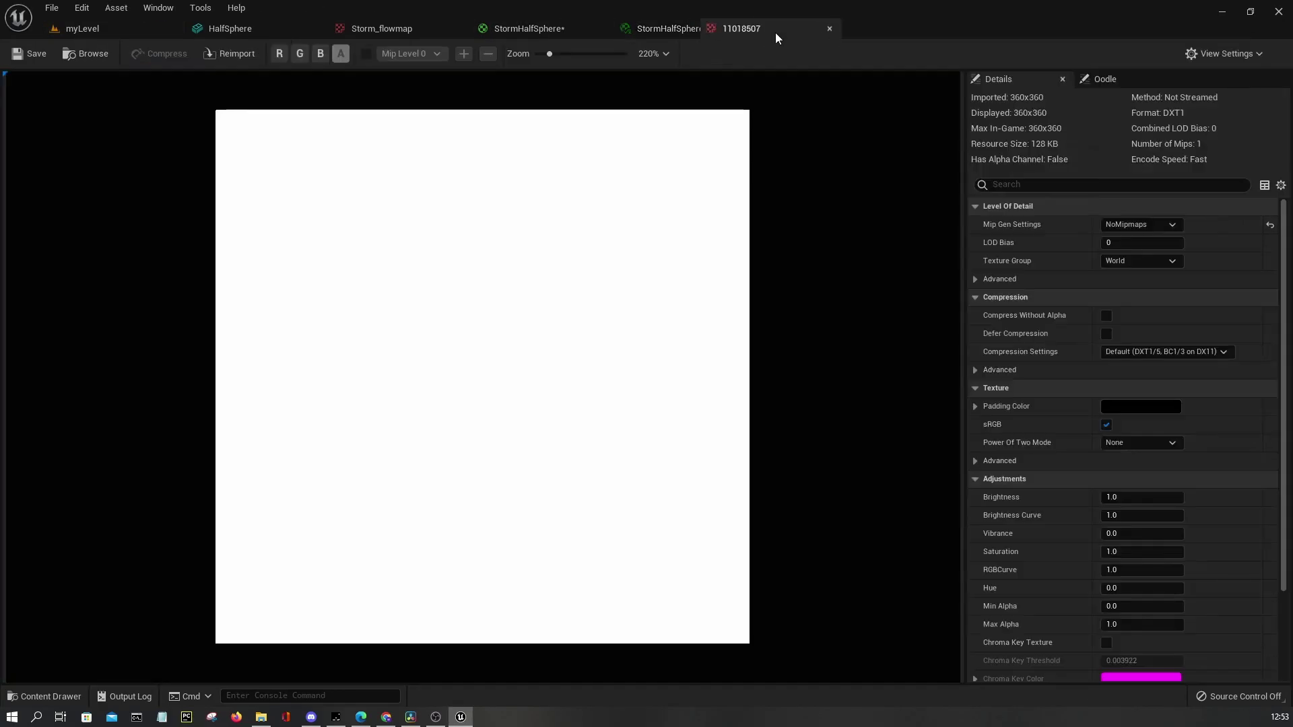
Examine the vertex colors at the tip of the HalfSphere mesh and compare them with the storm in the level
left_click(306, 30)
left_click_drag(496, 297, 422, 261)
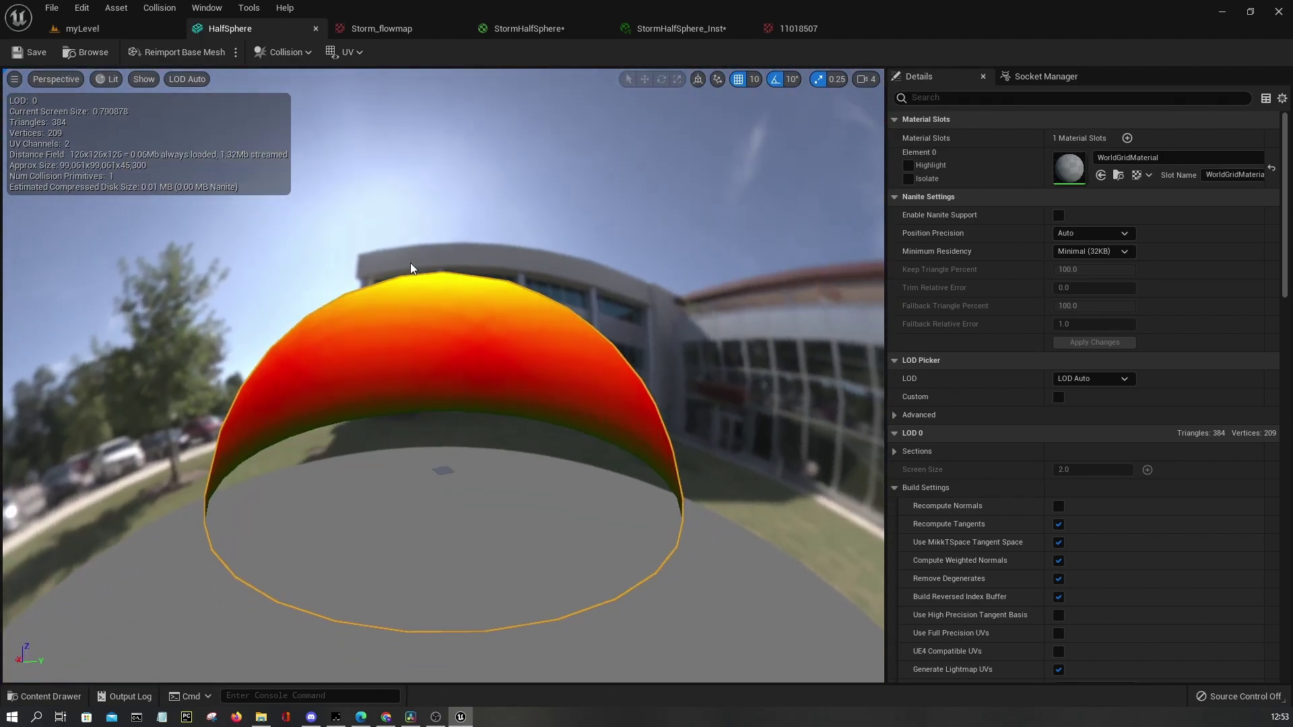
left_click(135, 30)
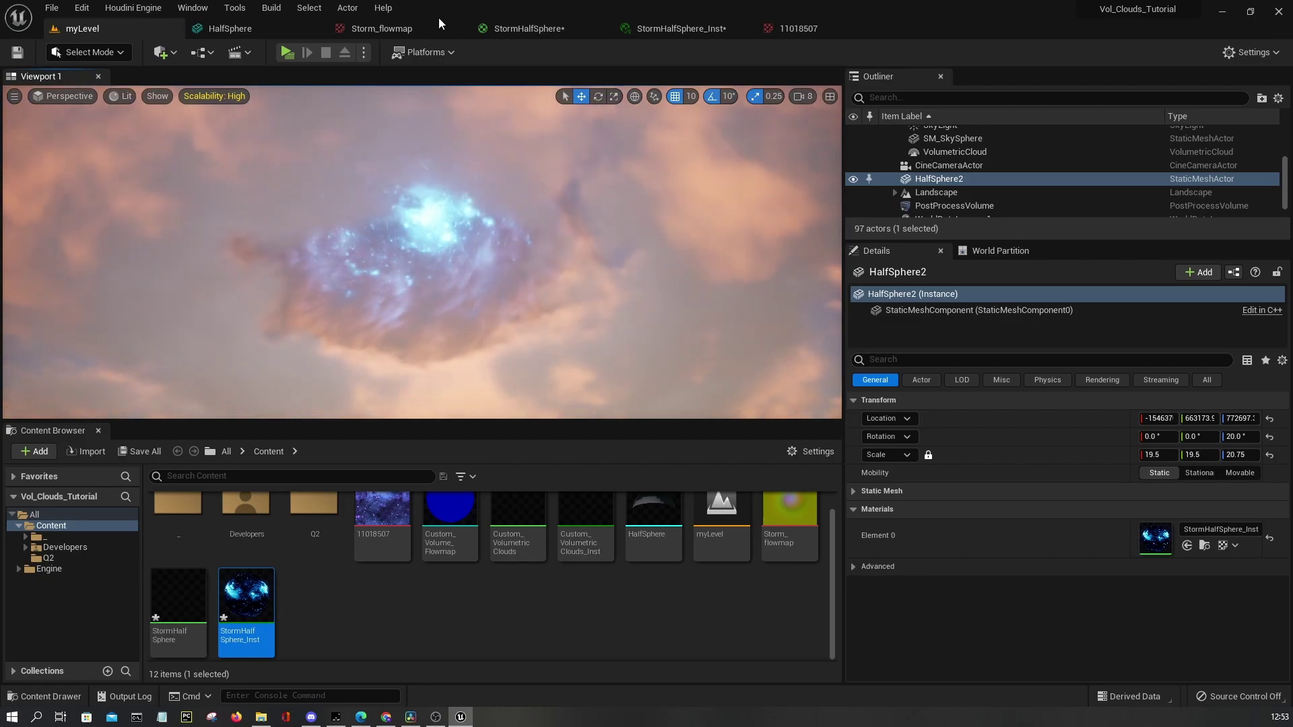
left_click(560, 32)
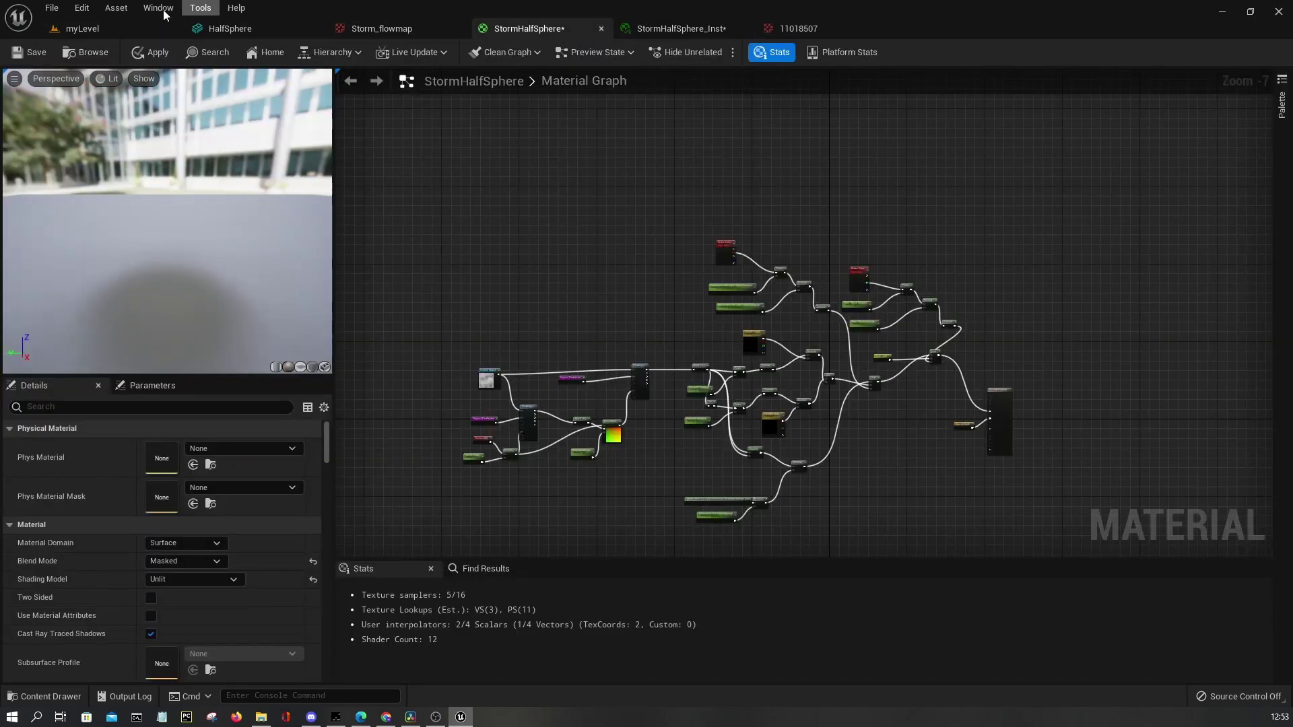
left_click(111, 28)
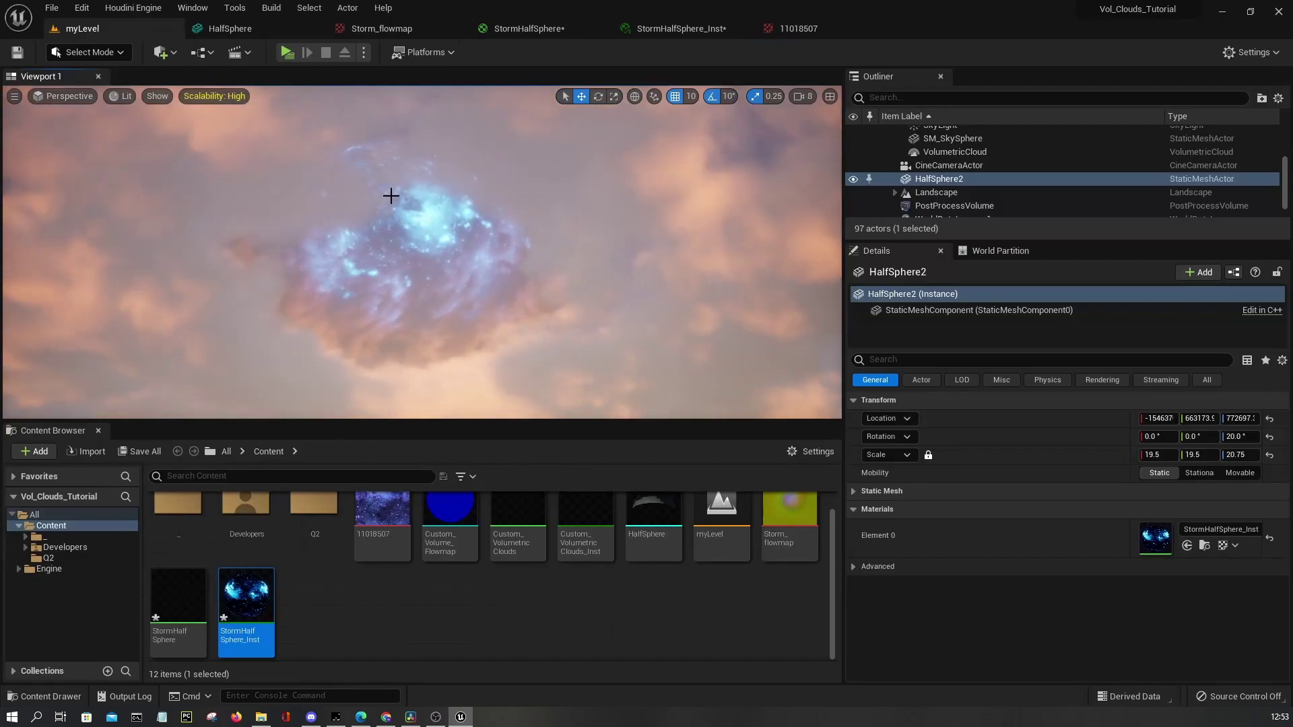
left_click(237, 31)
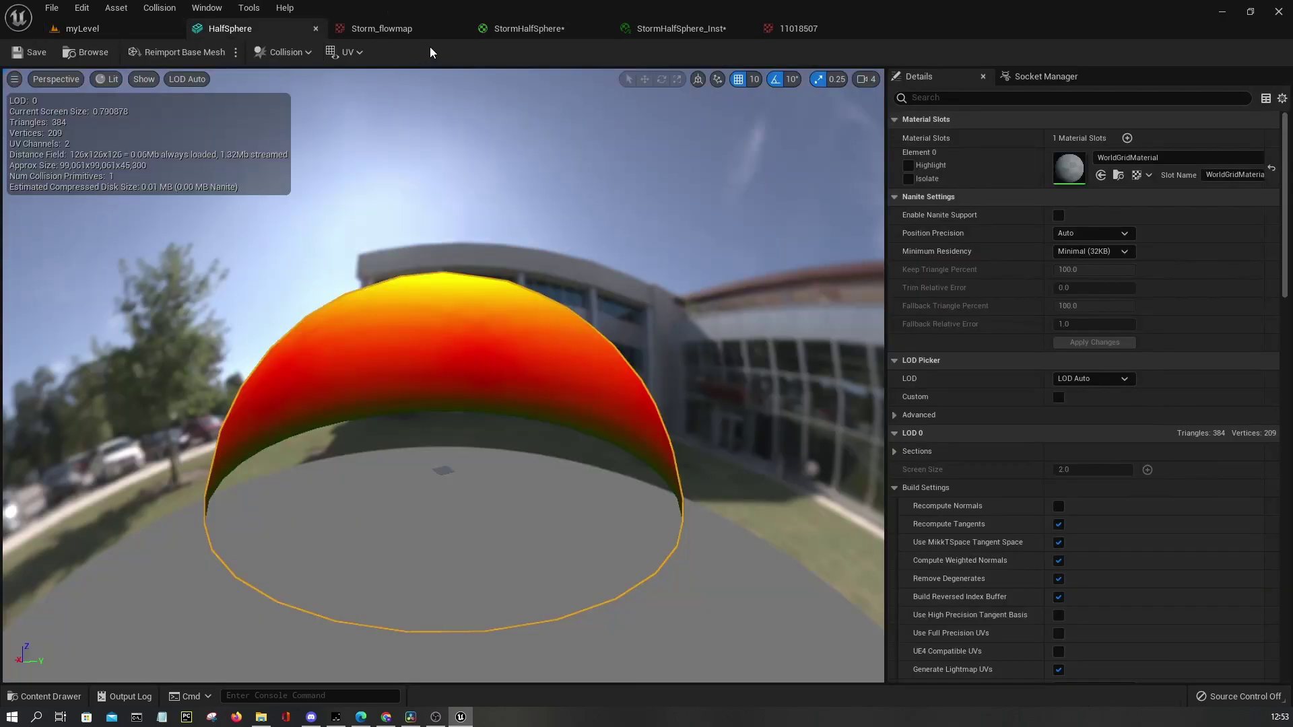
Duplicate the smoke Texture Object in the StormHalfSphere graph and place the copy in empty space above the clouds network
left_click(526, 29)
scroll(645, 272, "down", 2)
right_click_drag(646, 272, 807, 118)
right_click_drag(663, 339, 615, 408)
scroll(584, 335, "up", 8)
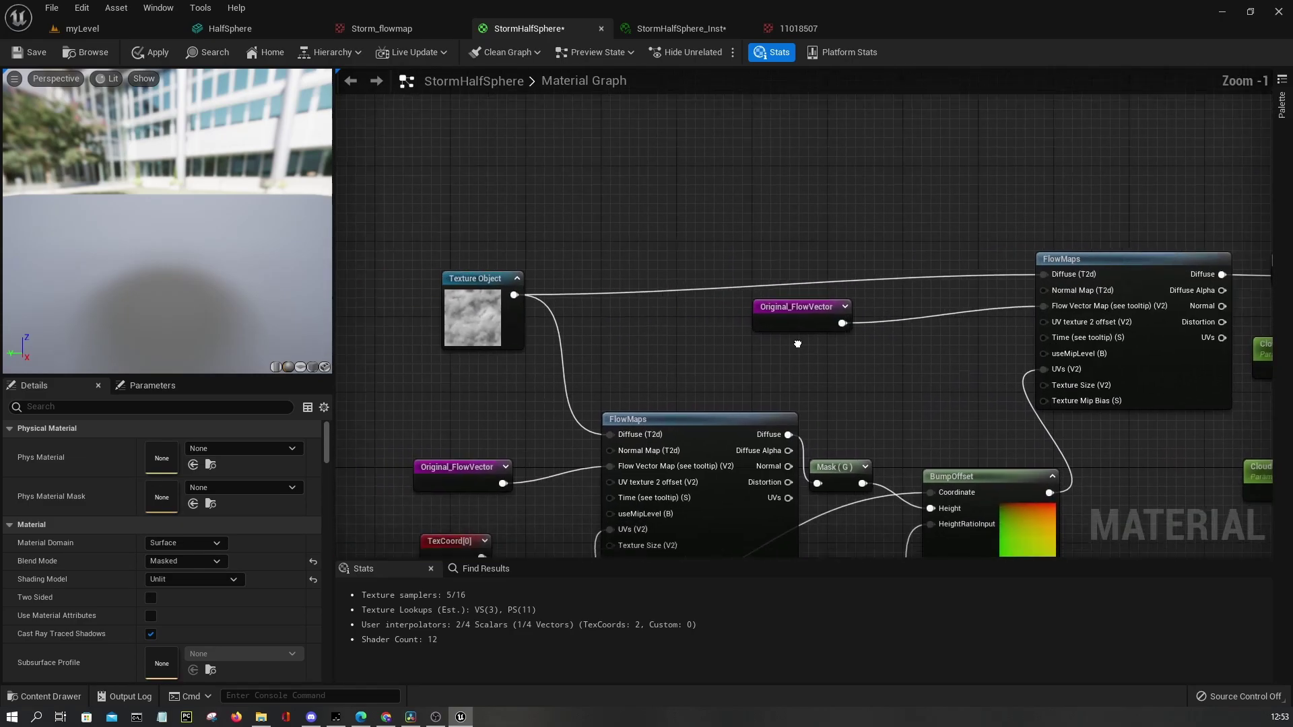
left_click(583, 333)
scroll(585, 336, "down", 3)
right_click_drag(584, 335, 540, 330)
scroll(540, 330, "down", 2)
left_click(478, 256)
scroll(514, 320, "up", 3)
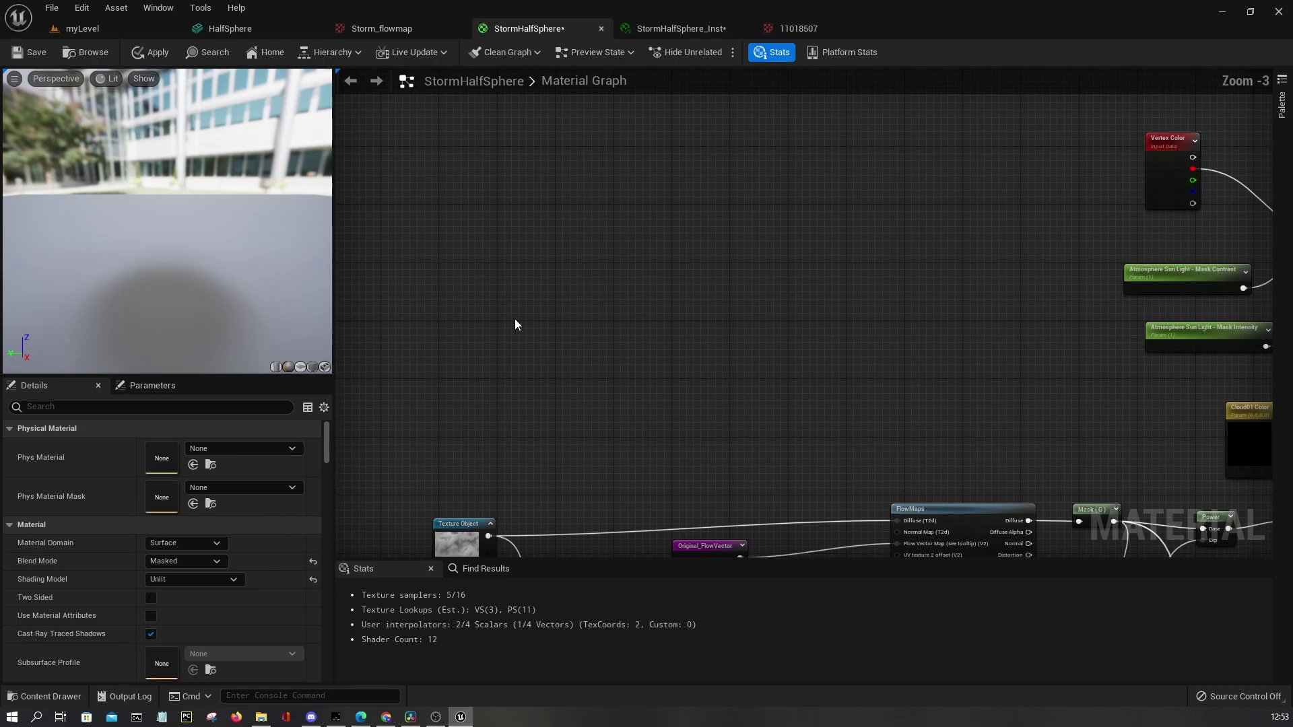
key("ctrl+v")
left_click_drag(506, 311, 500, 283)
right_click_drag(500, 283, 477, 202)
Assign the T_Noise01 texture to the duplicated Texture Object
left_click(248, 448)
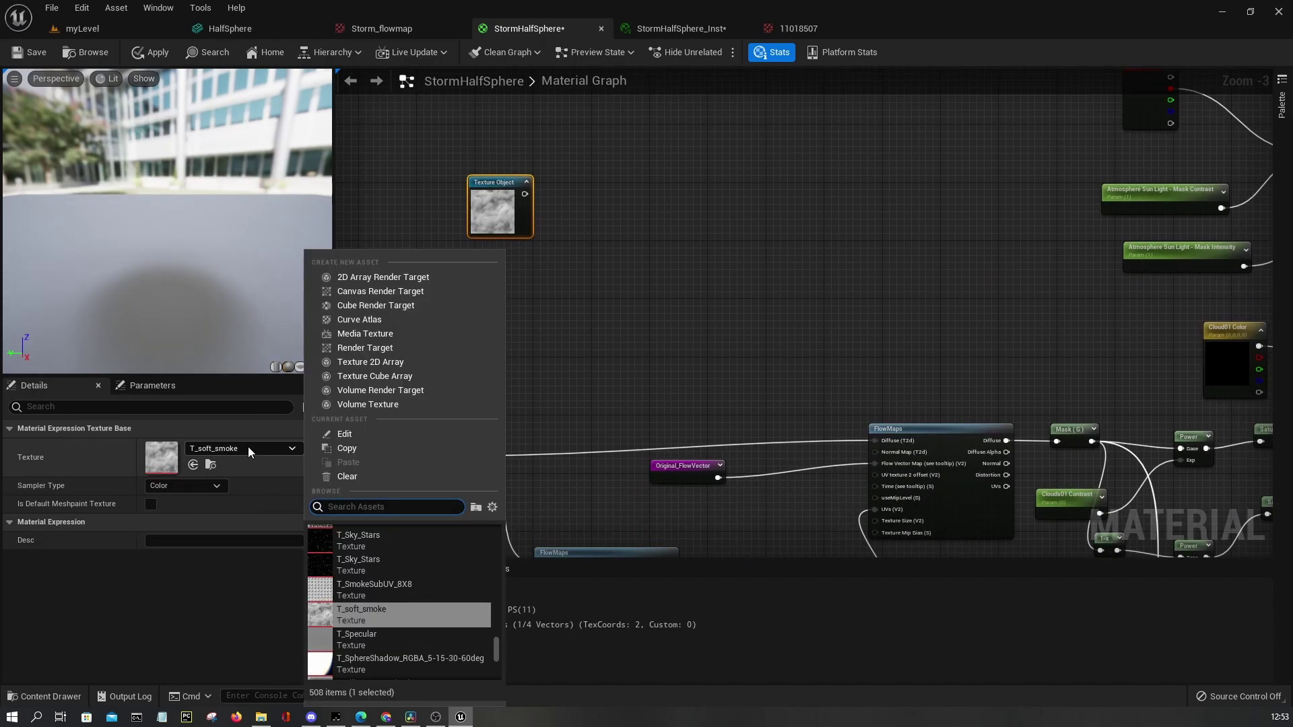
type("noise")
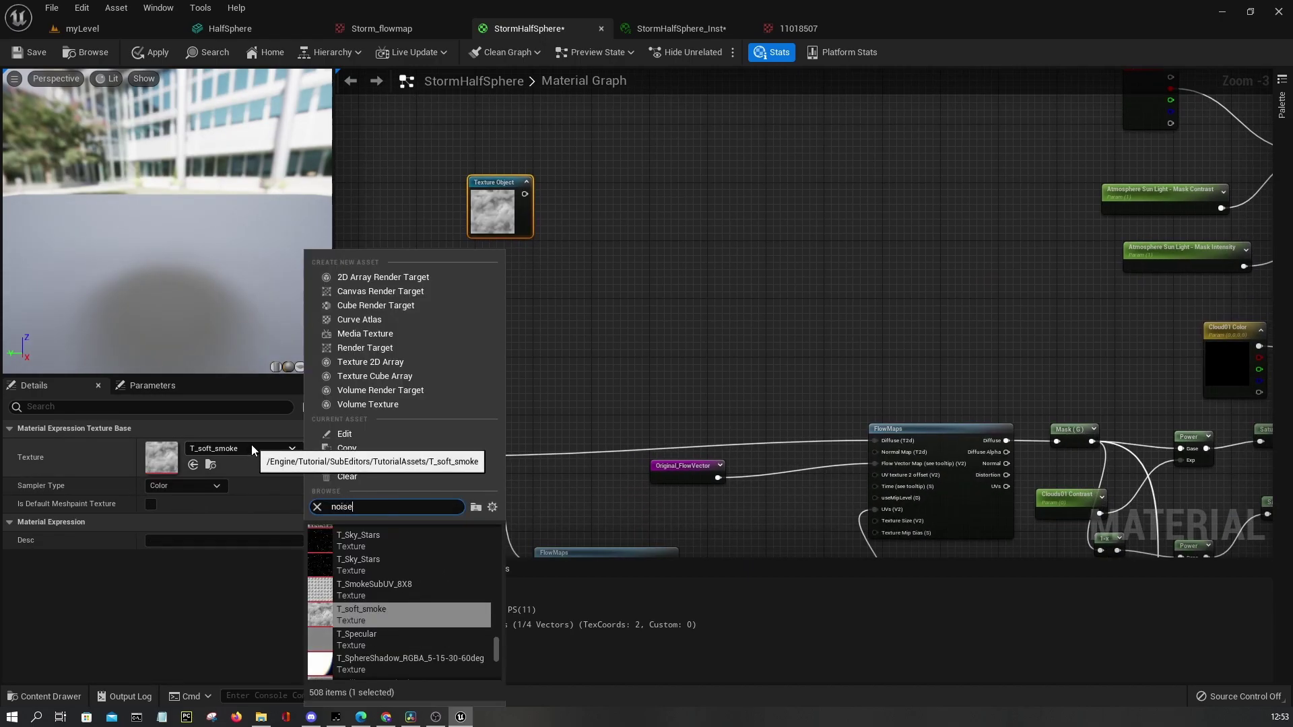
scroll(399, 616, "up", 1)
scroll(399, 616, "up", 5)
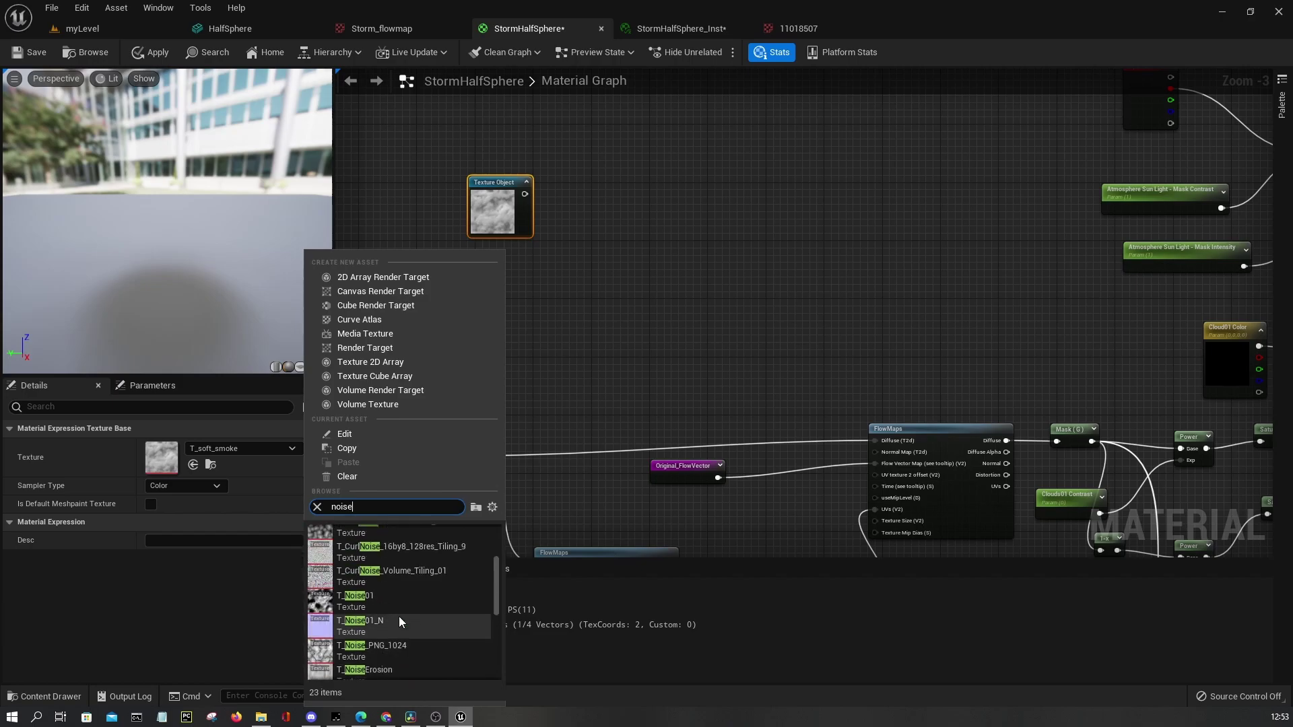
left_click(360, 619)
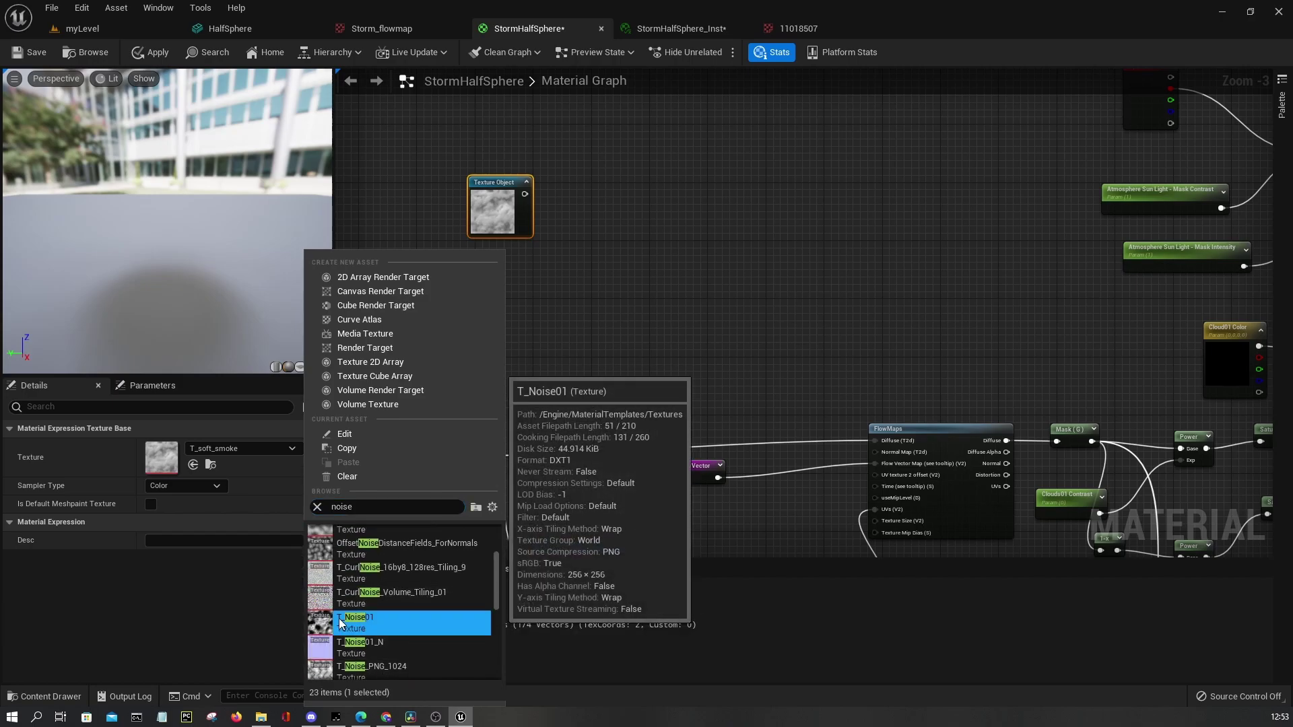
right_click_drag(490, 221, 474, 188)
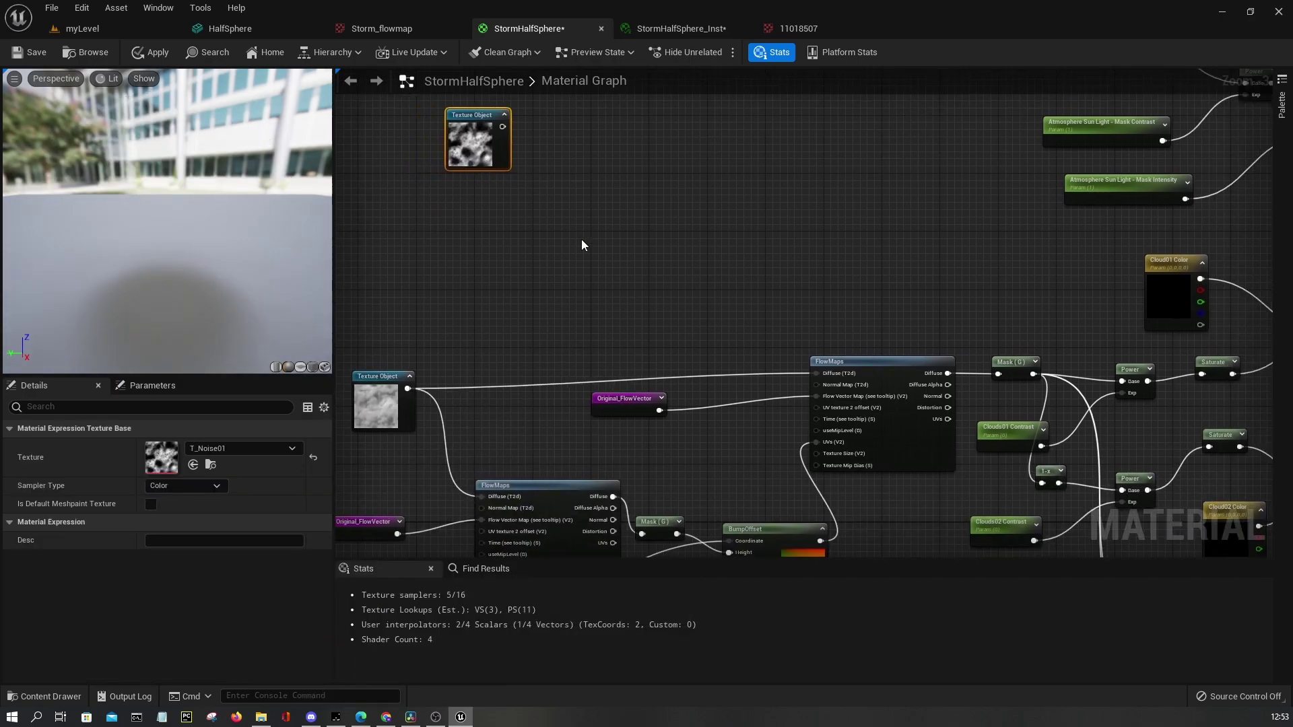
Duplicate the clouds FlowMaps node and connect the noise Texture Object to the copy's Diffuse input
left_click(563, 233)
right_click_drag(563, 233, 517, 244)
left_click(783, 379)
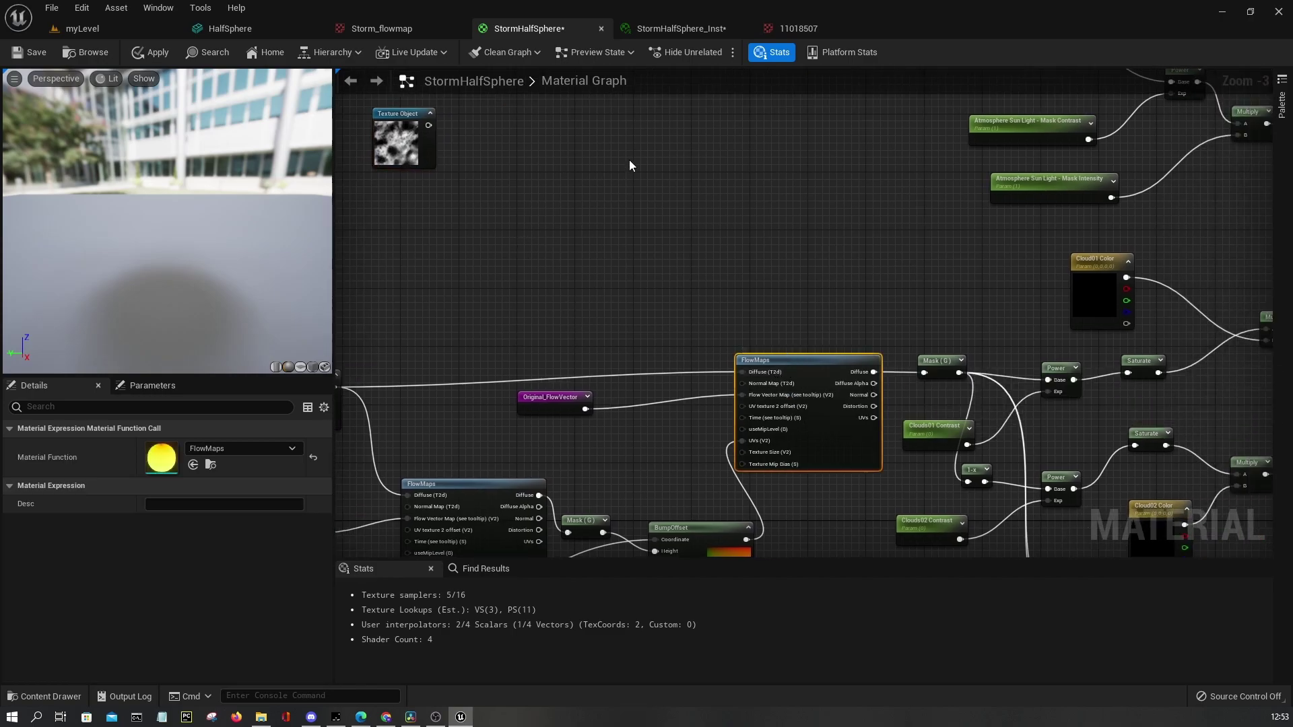
key("ctrl+c")
key("ctrl+v")
left_click_drag(429, 125, 729, 104)
Duplicate the Original_FlowVector node and connect it to the new FlowMaps node's Flow Vector Map input
left_click(588, 402)
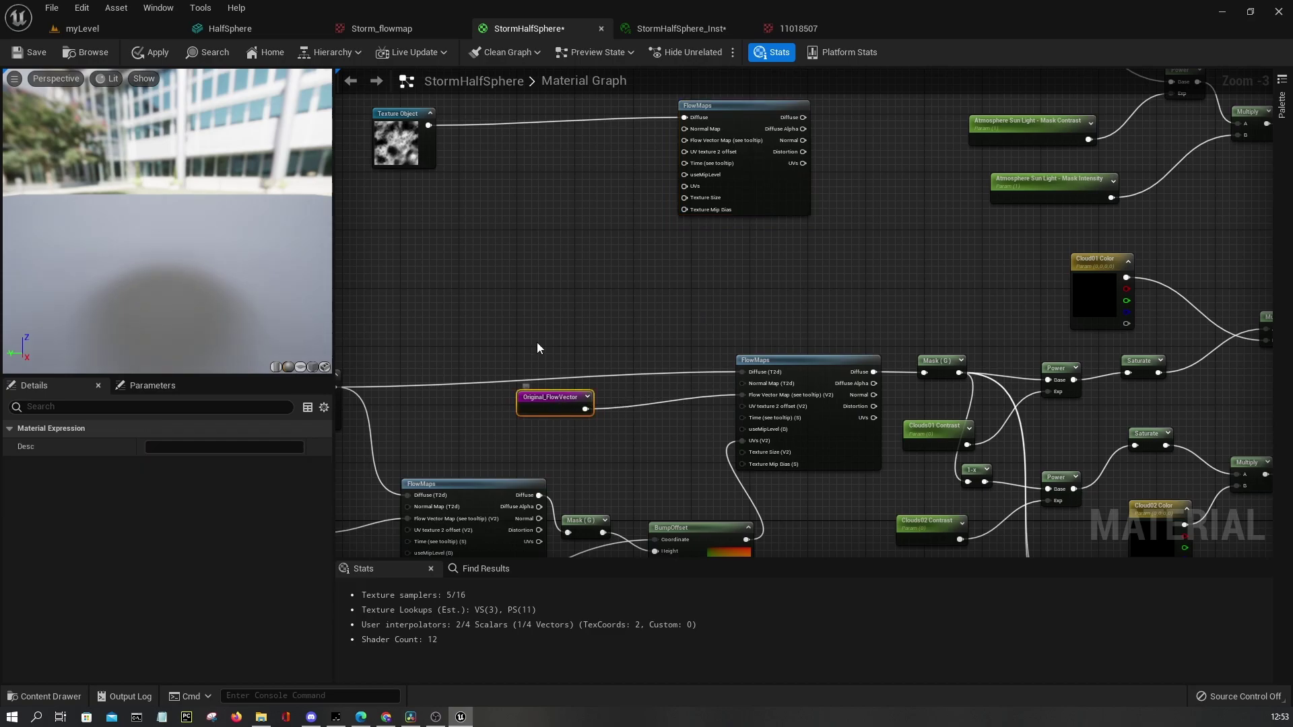
key("ctrl+c")
key("ctrl+v")
left_click_drag(563, 169, 684, 140)
Move the noise Texture Object, Original_FlowVector and FlowMaps nodes to the empty area above the Stars Color comment
scroll(684, 140, "down", 1)
right_click_drag(684, 140, 827, 255)
scroll(827, 255, "down", 2)
right_click_drag(852, 300, 822, 415)
scroll(709, 286, "up", 2)
scroll(939, 228, "down", 6)
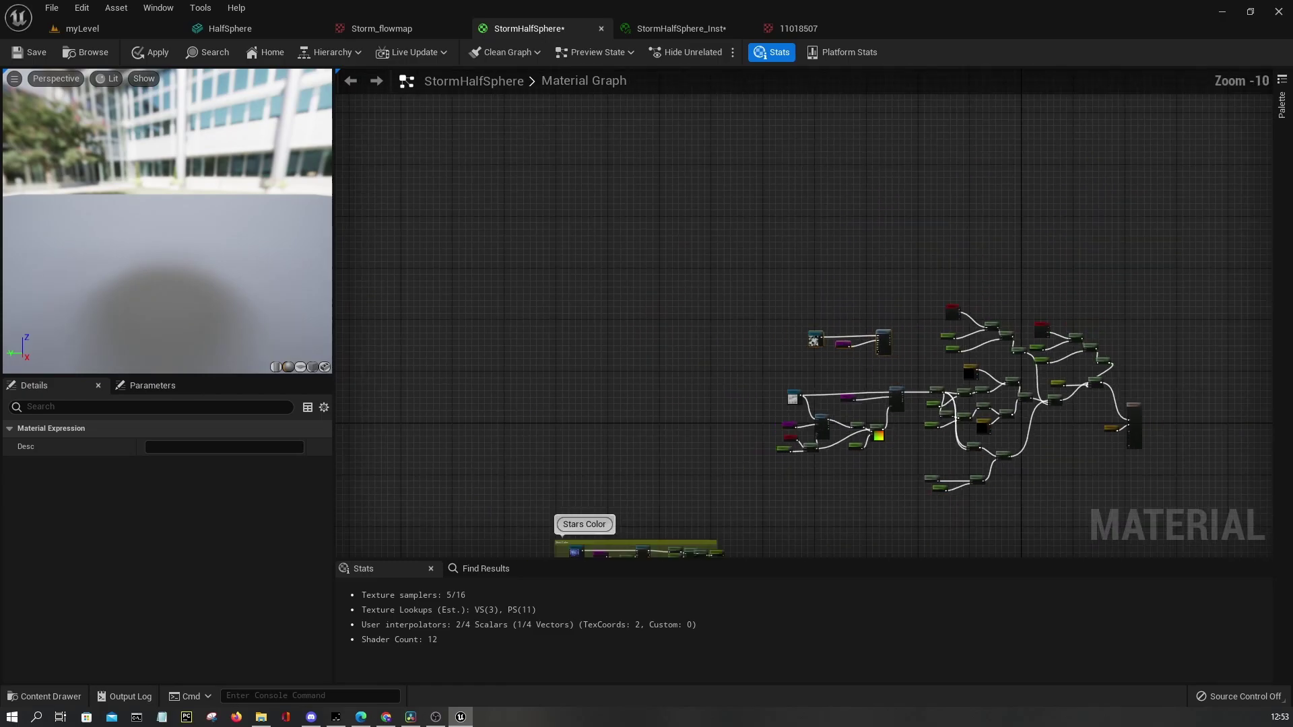
scroll(636, 425, "up", 7)
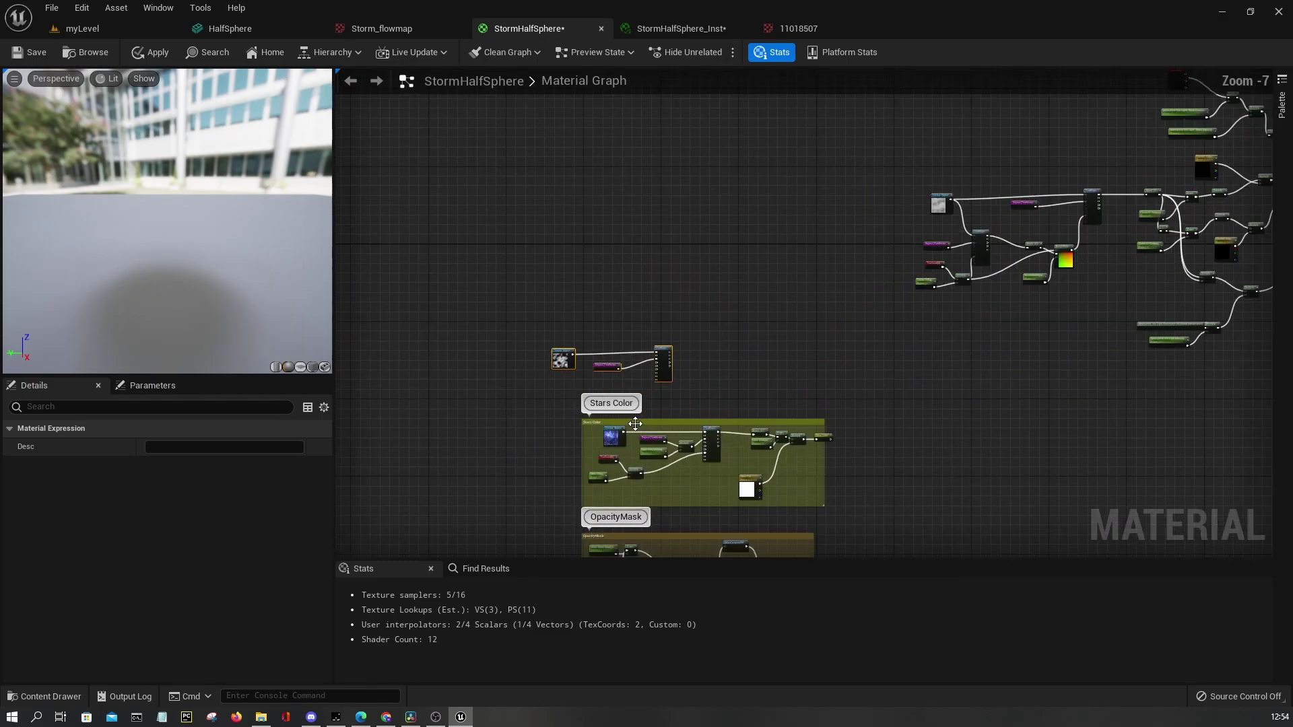
left_click(494, 226)
left_click(590, 364)
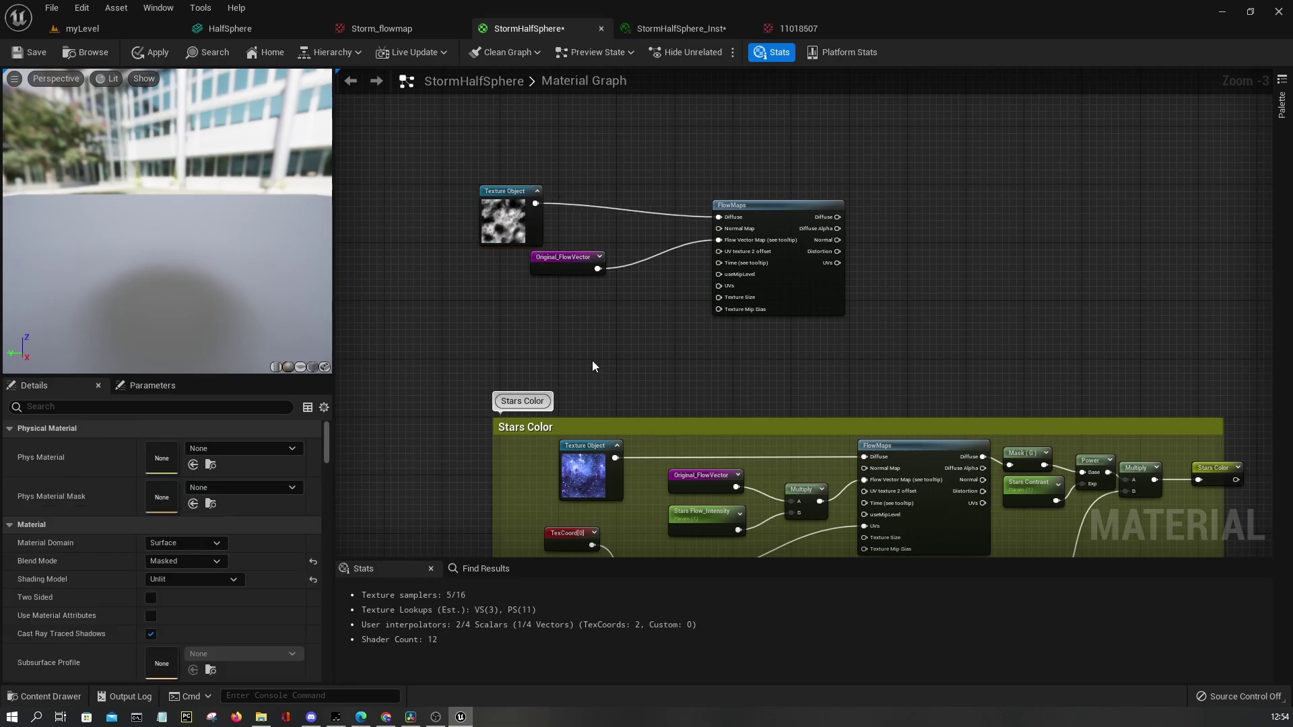
Duplicate the Stars Flow_Intensity and Multiply nodes, and multiply the noise's flow vector by the intensity into its FlowMaps node
right_click_drag(714, 486, 714, 413)
left_click_drag(686, 470, 811, 430)
scroll(643, 205, "up", 2)
key("ctrl+c")
key("ctrl+v")
scroll(629, 168, "up", 1)
left_click_drag(636, 202, 752, 151)
left_click(592, 208)
Rename the copied intensity parameter to TipNoise Flow_Intensity and assign it to the TipNoise group
left_click(549, 244)
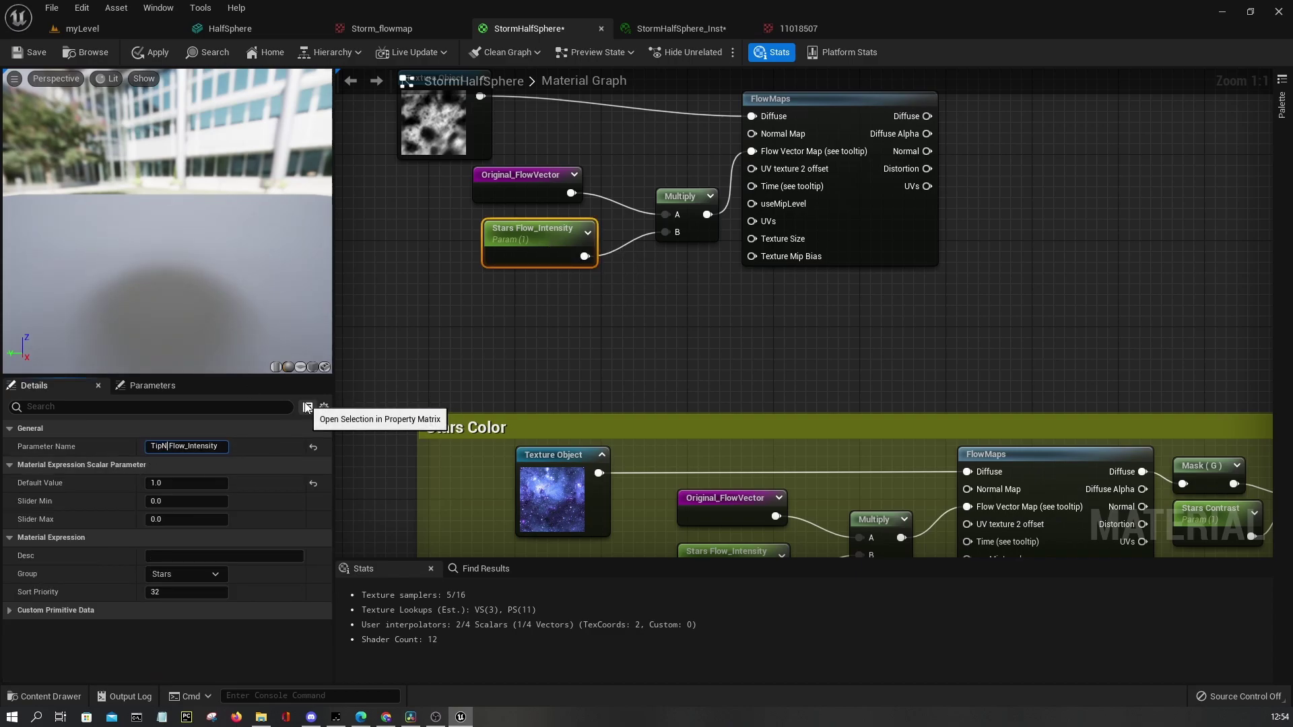
key("Return")
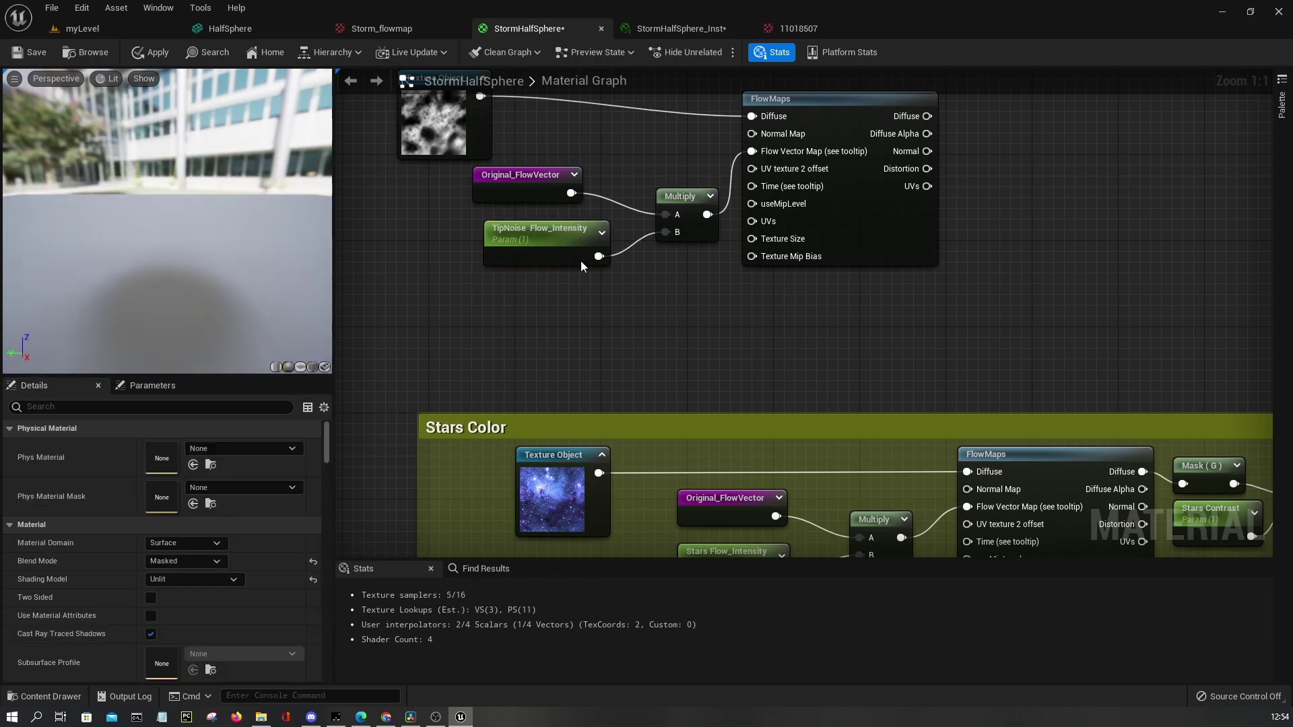
type("TipNoise")
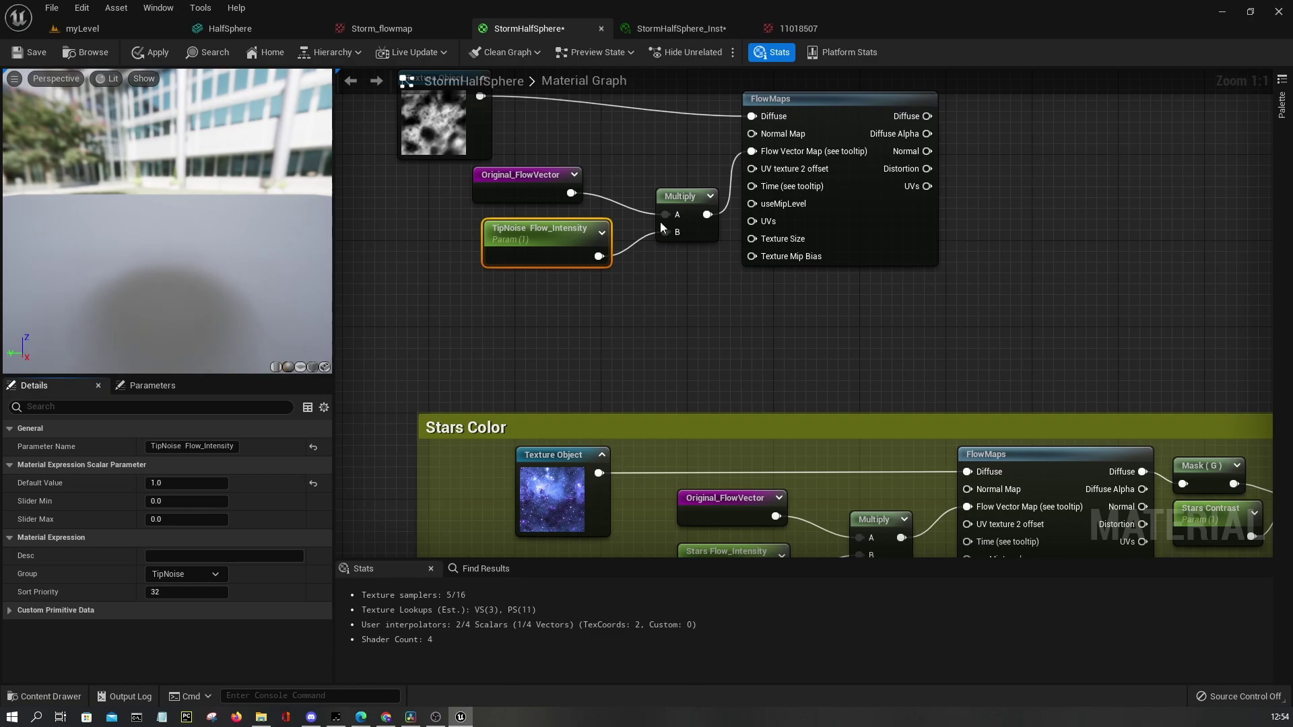
left_click(729, 310)
scroll(729, 310, "down", 1)
right_click_drag(745, 346, 716, 164)
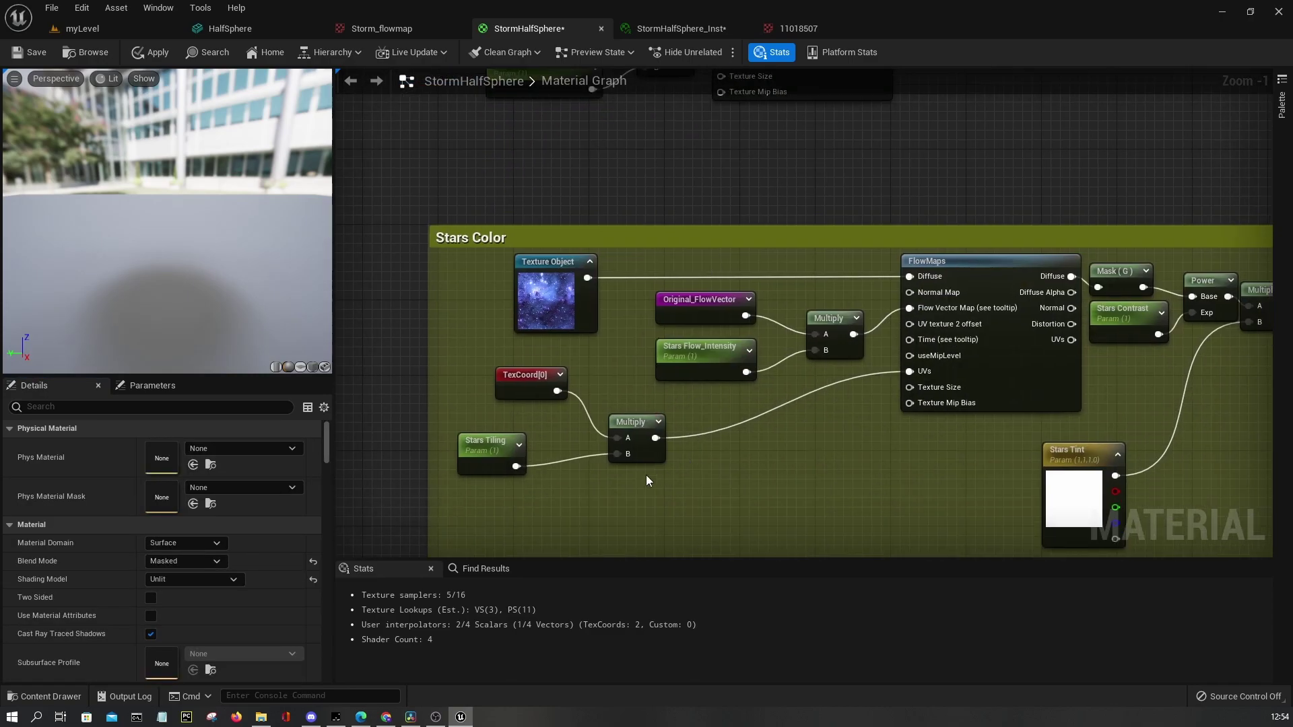
Duplicate the Stars TexCoord, Tiling and Multiply nodes above the comment and connect the product to the noise FlowMaps node's UVs input
left_click_drag(630, 427, 615, 369)
right_click_drag(591, 166, 592, 423)
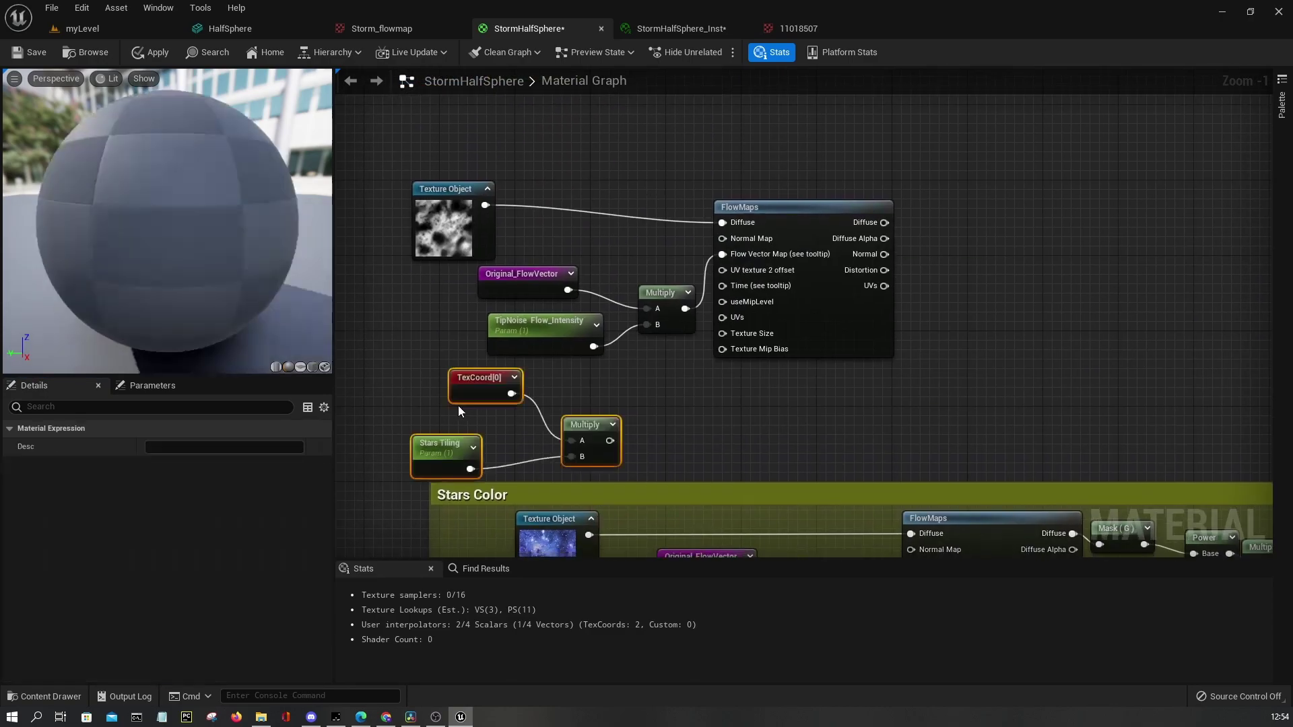
left_click_drag(610, 441, 722, 318)
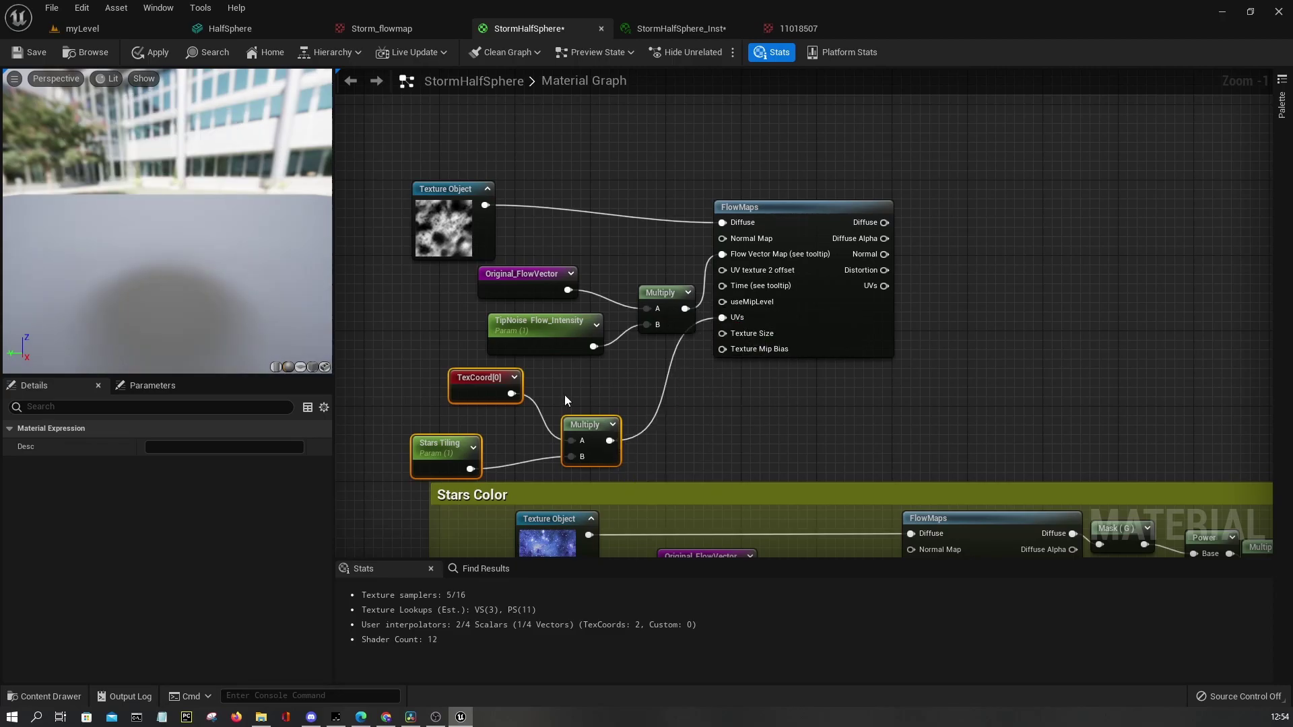
left_click_drag(375, 465, 810, 131)
scroll(625, 308, "up", 1)
left_click(625, 308)
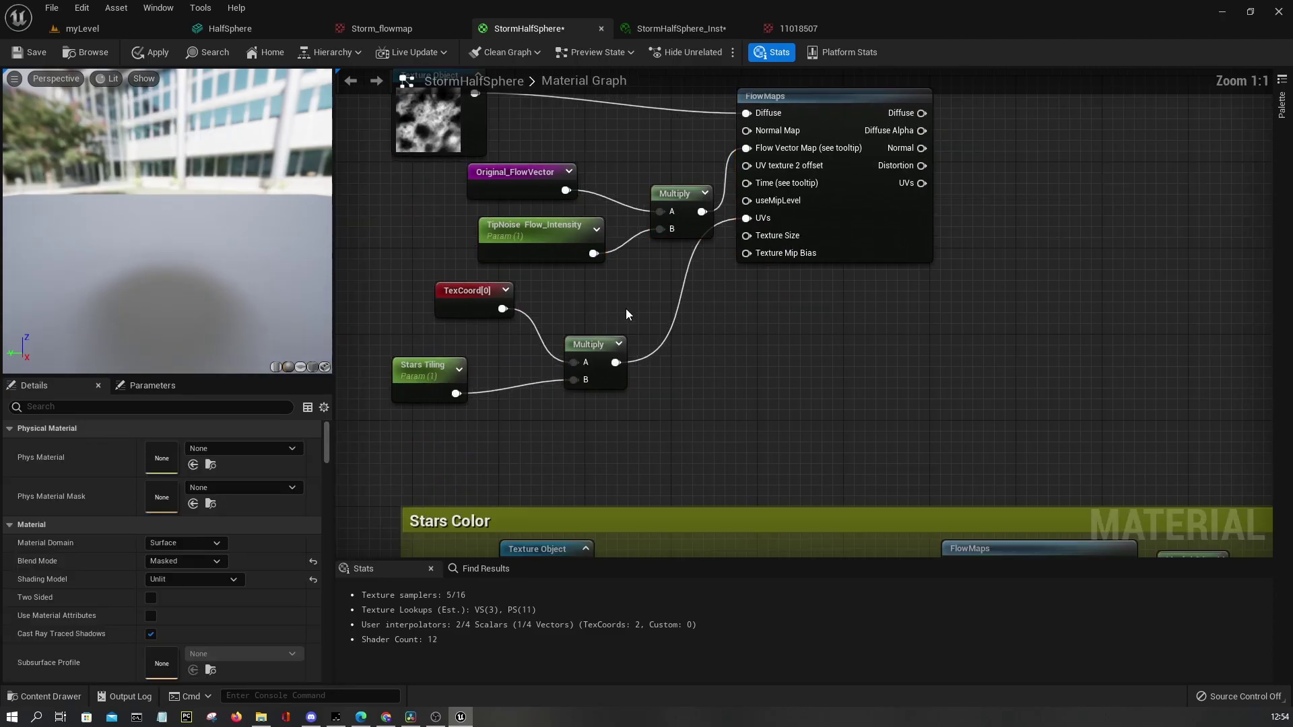
Rename the copied Stars Tiling parameter to TipNoise Tiling and assign it to the TipNoise group
scroll(610, 312, "down", 1)
right_click_drag(554, 408, 649, 477)
left_click(554, 436)
double_click(169, 447)
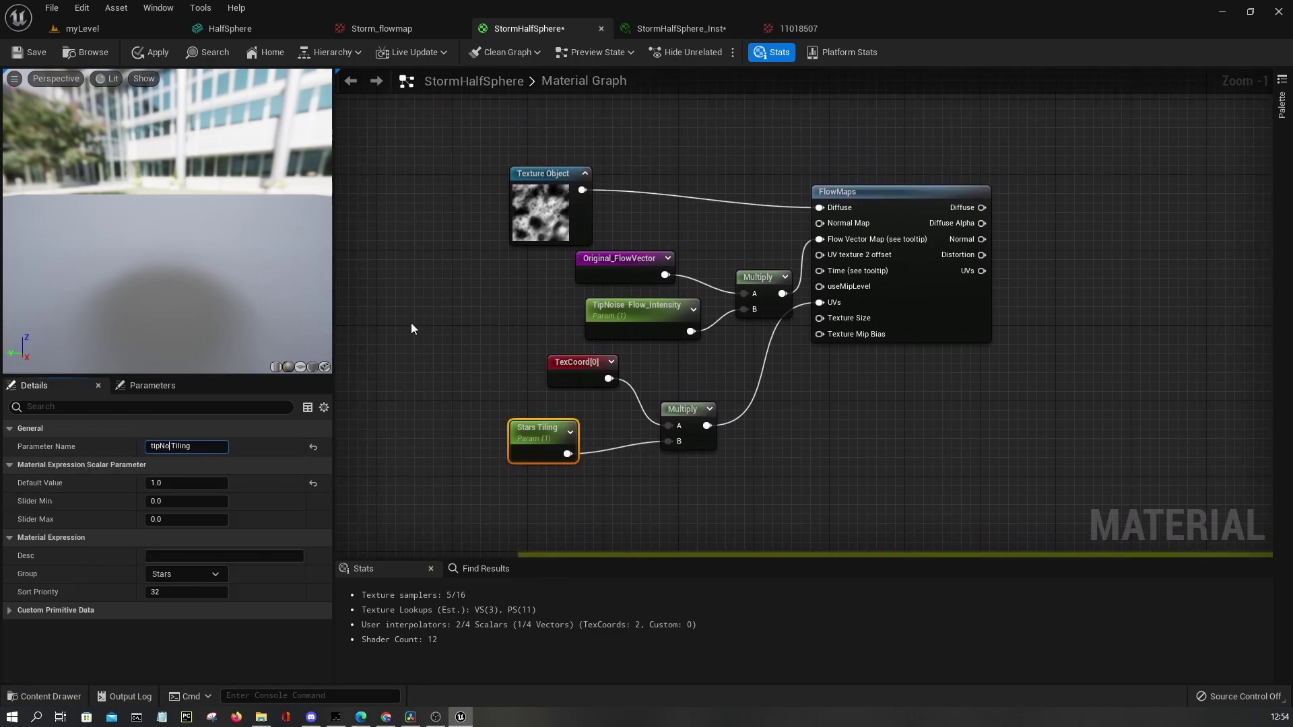
type("TipNoise")
key("Return")
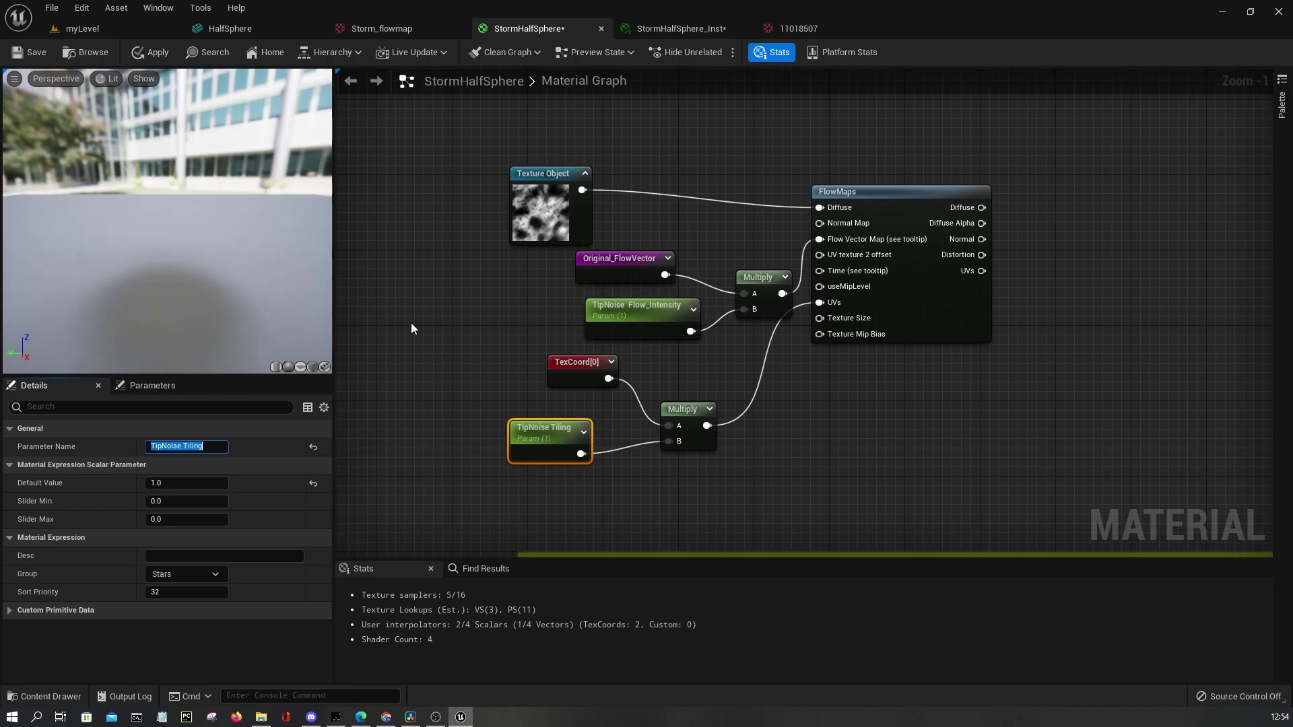
left_click(219, 576)
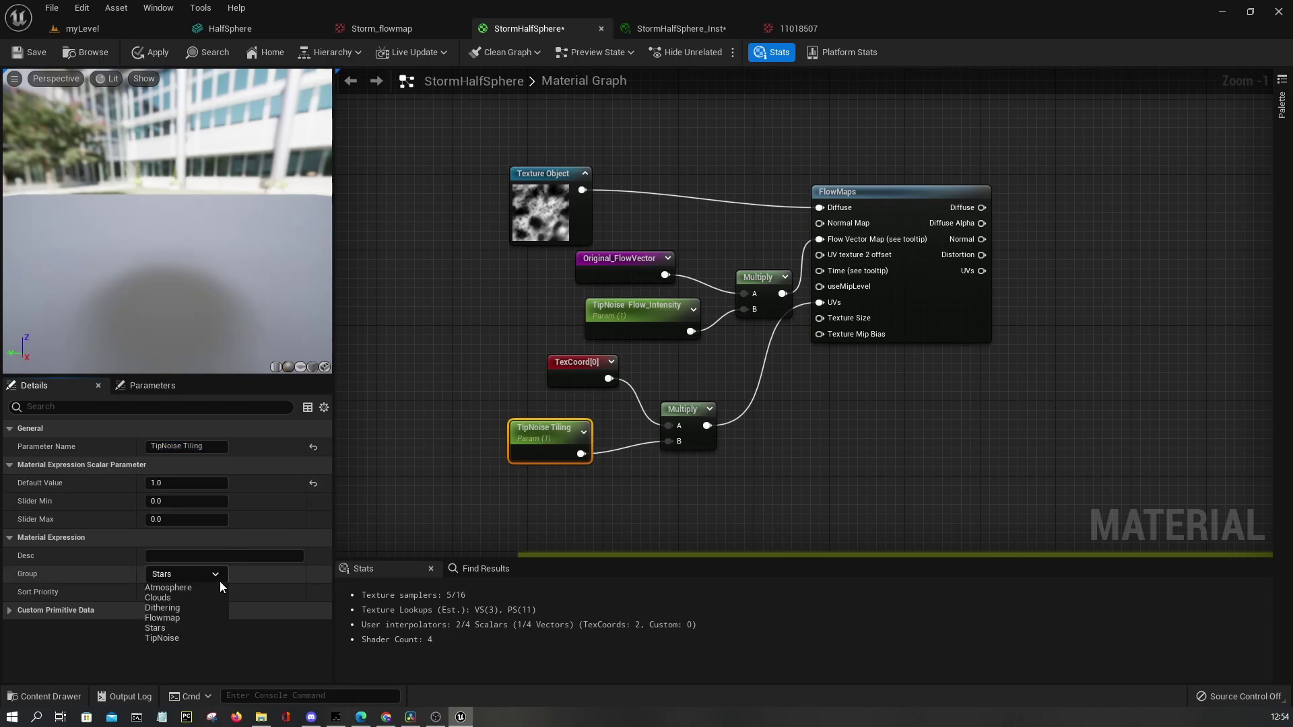
left_click(164, 637)
left_click(759, 423)
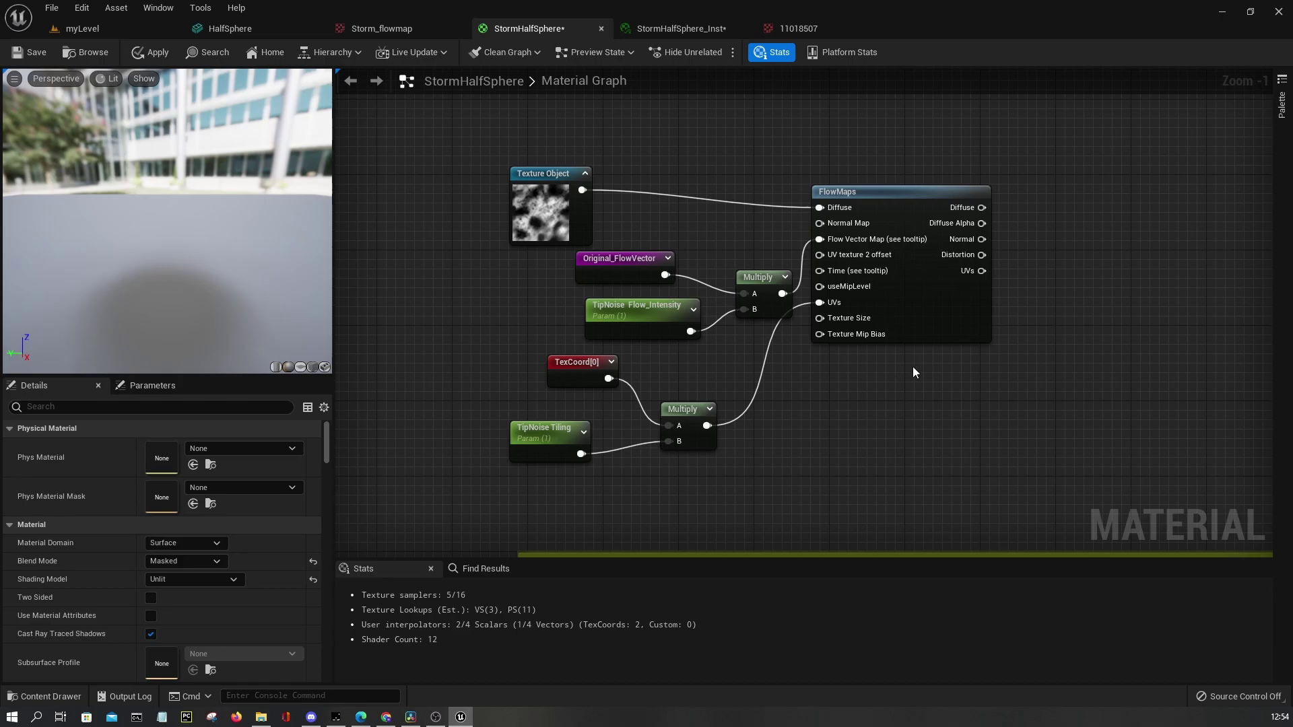
Examine how the Stars Color comment masks, contrasts and tints the Diffuse output of its FlowMaps node
scroll(912, 371, "down", 3)
right_click_drag(734, 366, 733, 238)
scroll(694, 385, "up", 2)
scroll(694, 384, "down", 2)
right_click_drag(713, 387, 692, 454)
scroll(716, 445, "up", 2)
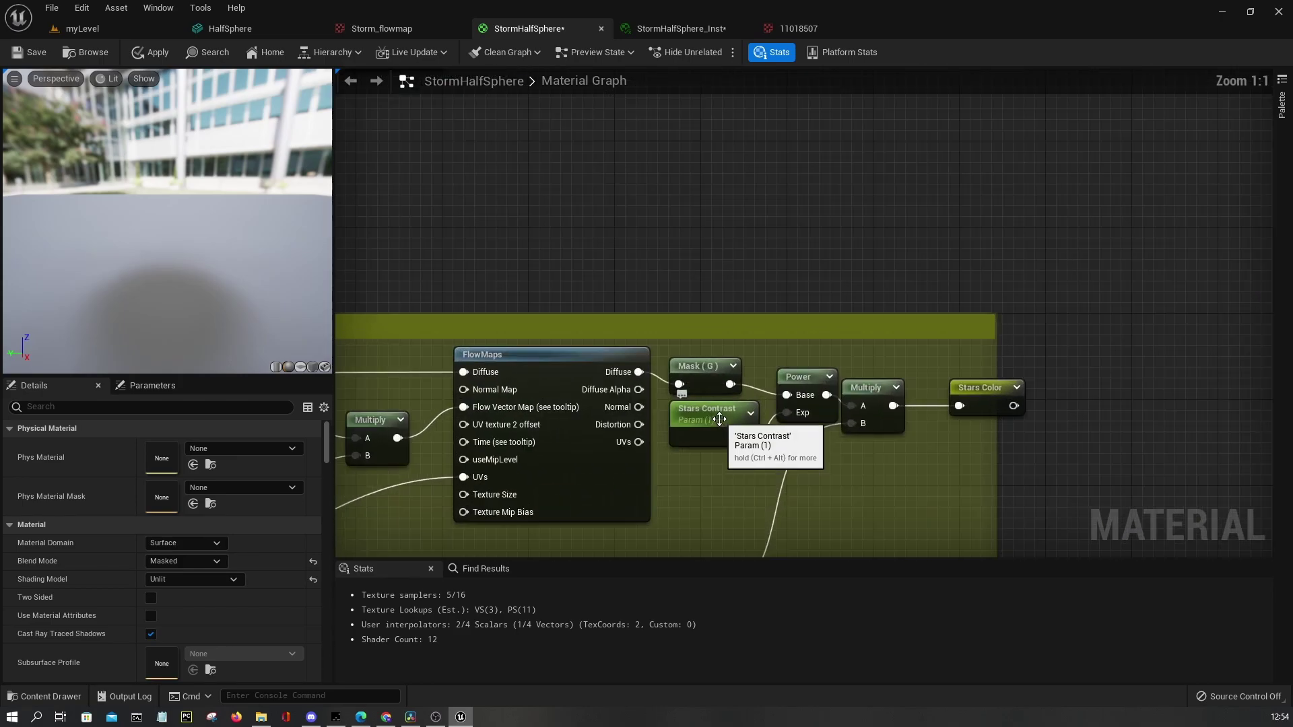
right_click_drag(727, 478, 689, 339)
right_click_drag(662, 213, 665, 220)
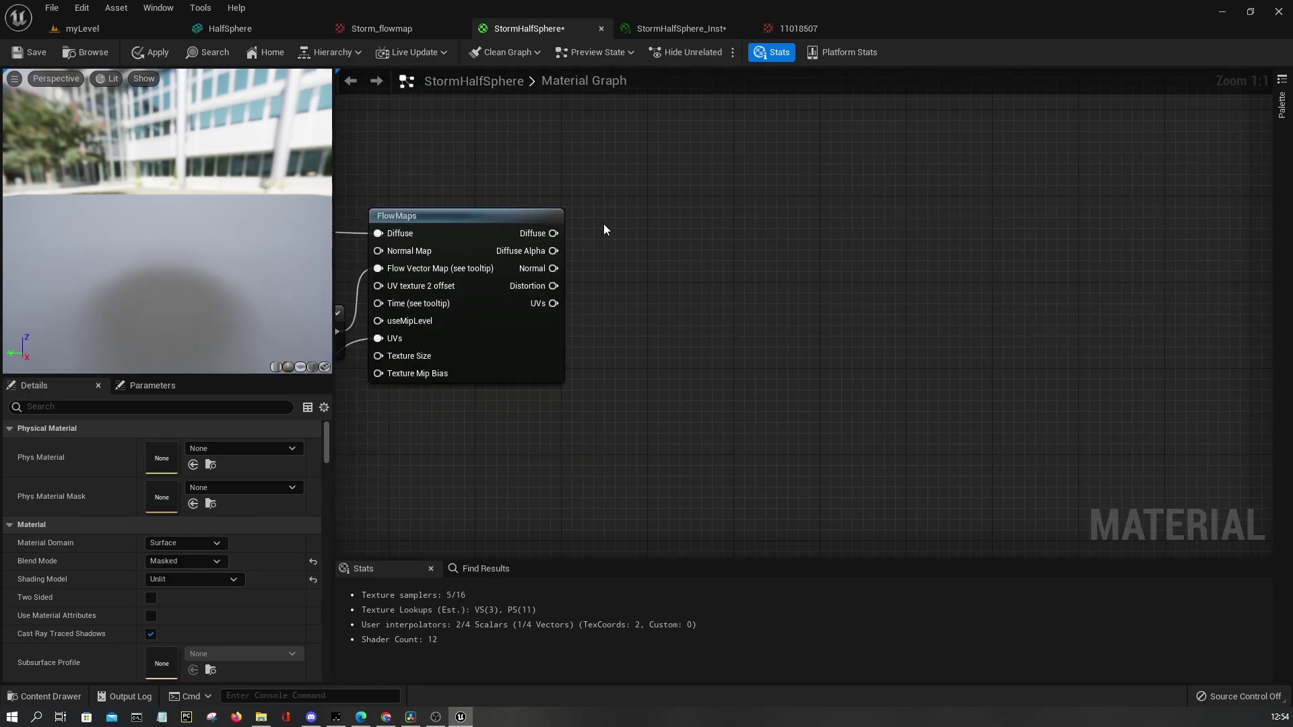
Move the T_Noise01 Texture Object slightly farther from the Original_FlowVector node
right_click_drag(586, 301, 1083, 309)
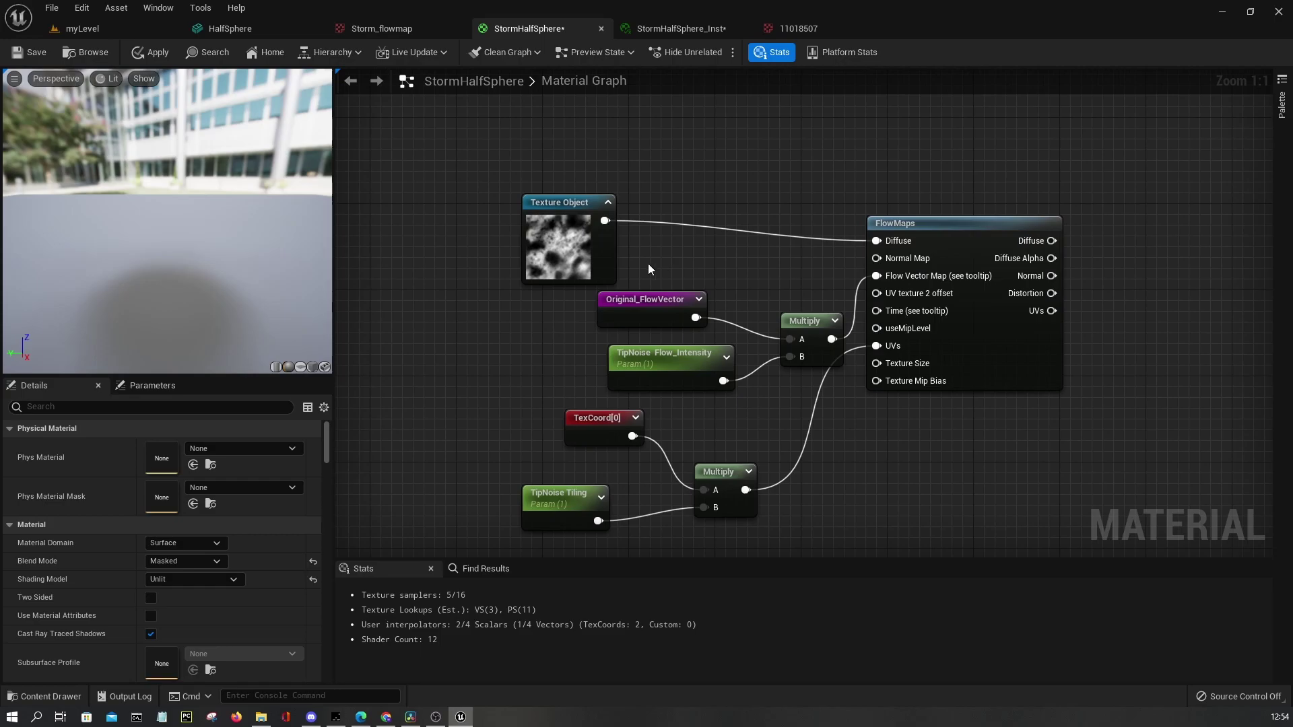
left_click_drag(592, 262, 559, 273)
right_click_drag(617, 261, 400, 259)
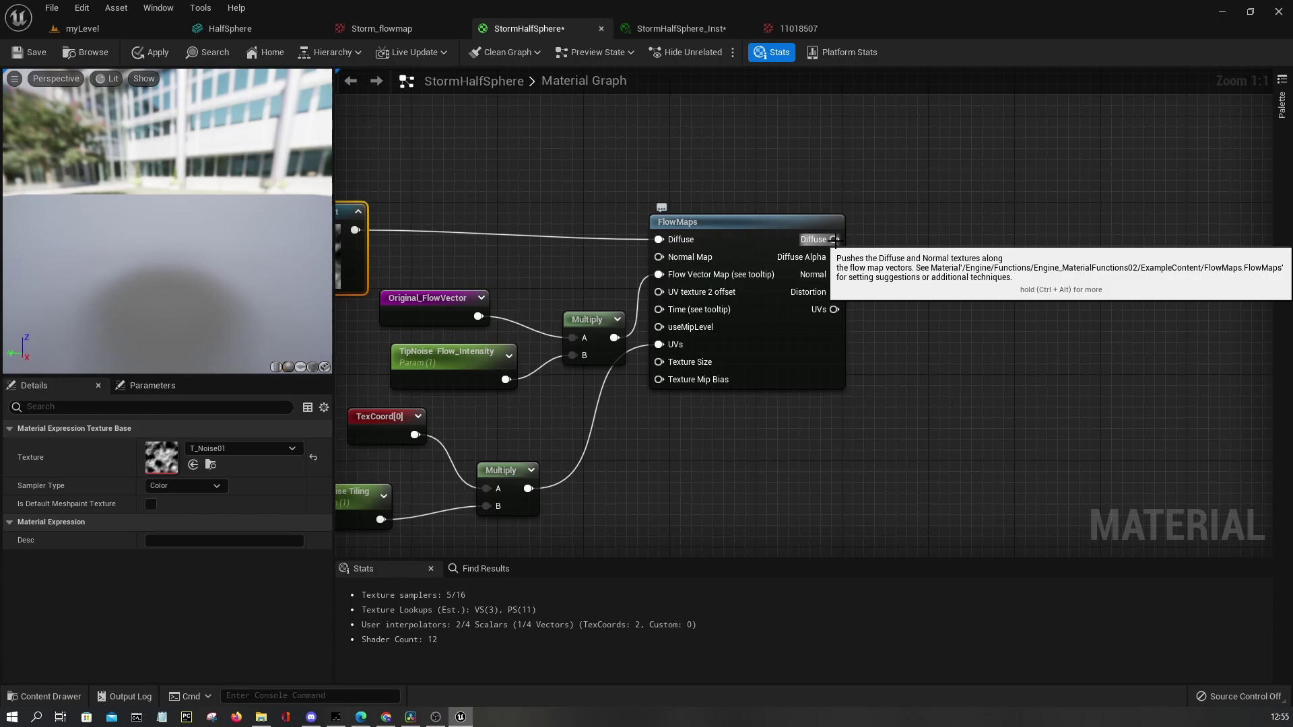
right_click_drag(835, 241, 1063, 287)
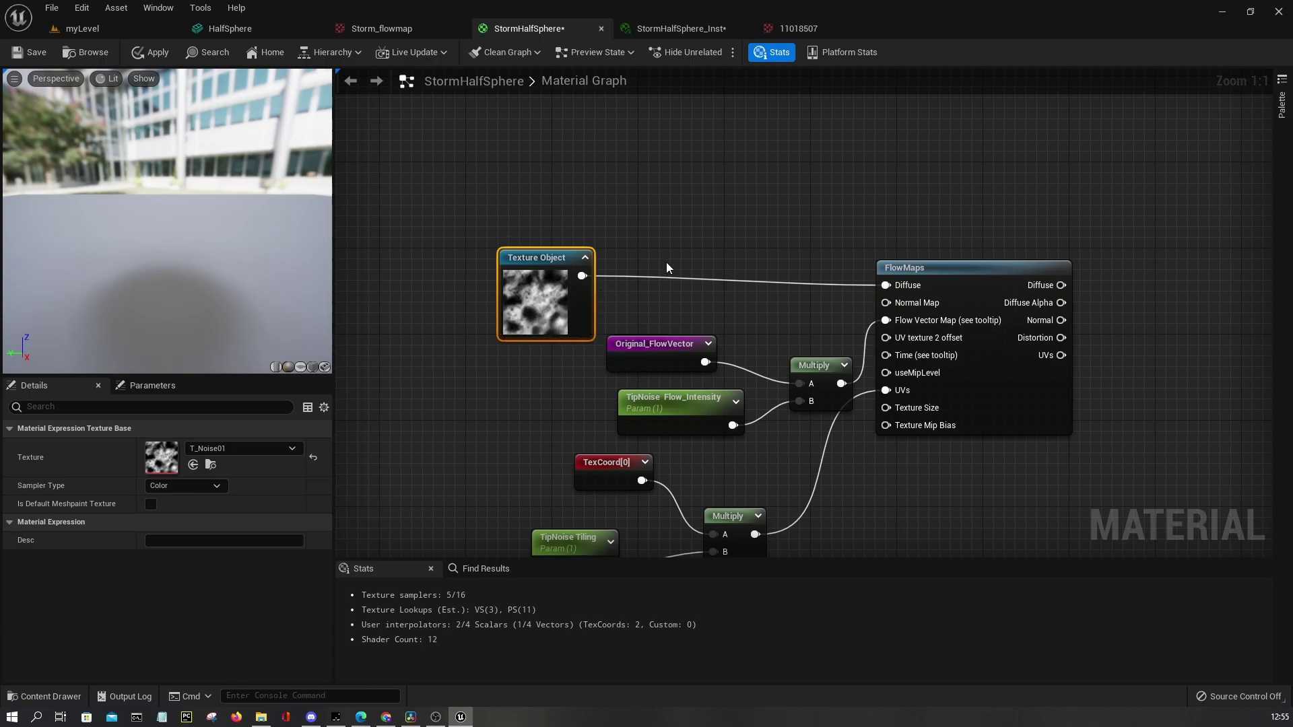
right_click_drag(686, 245, 518, 212)
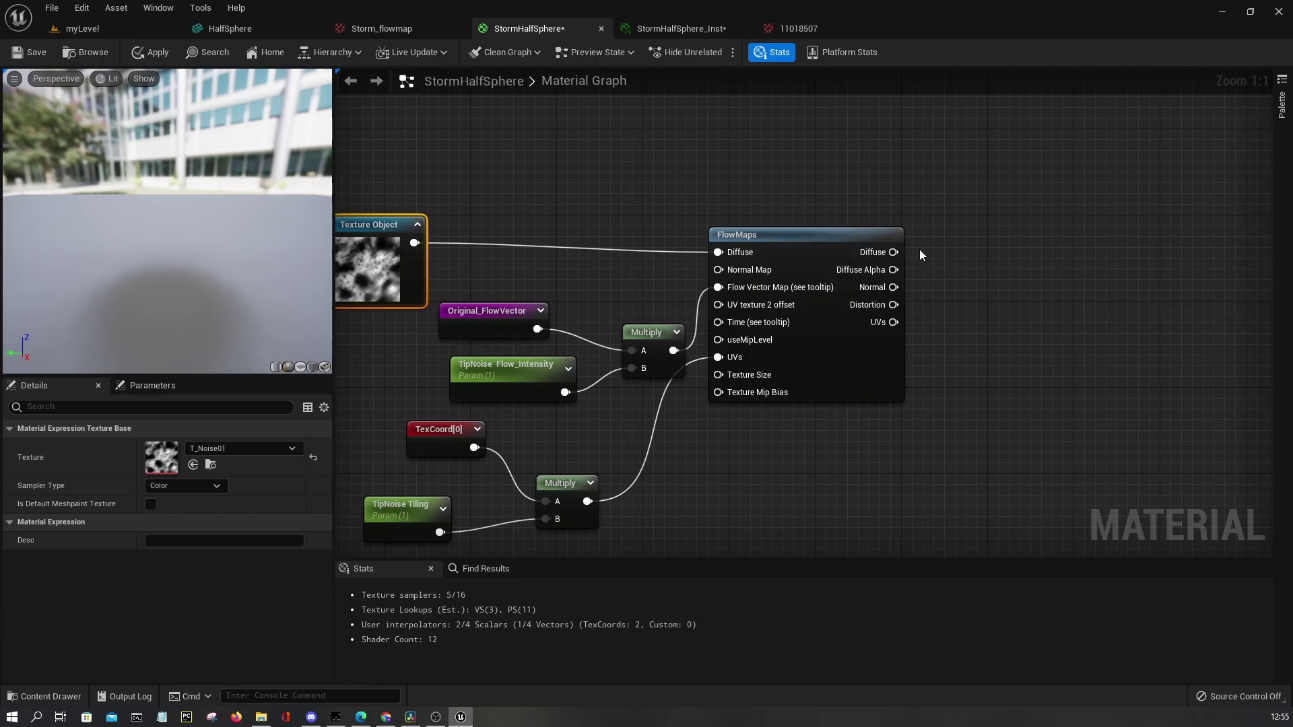
Add a vector parameter named TipNoise Color and place it below and beyond the noise FlowMaps node's outputs
right_click_drag(922, 250, 808, 304)
left_click(829, 364)
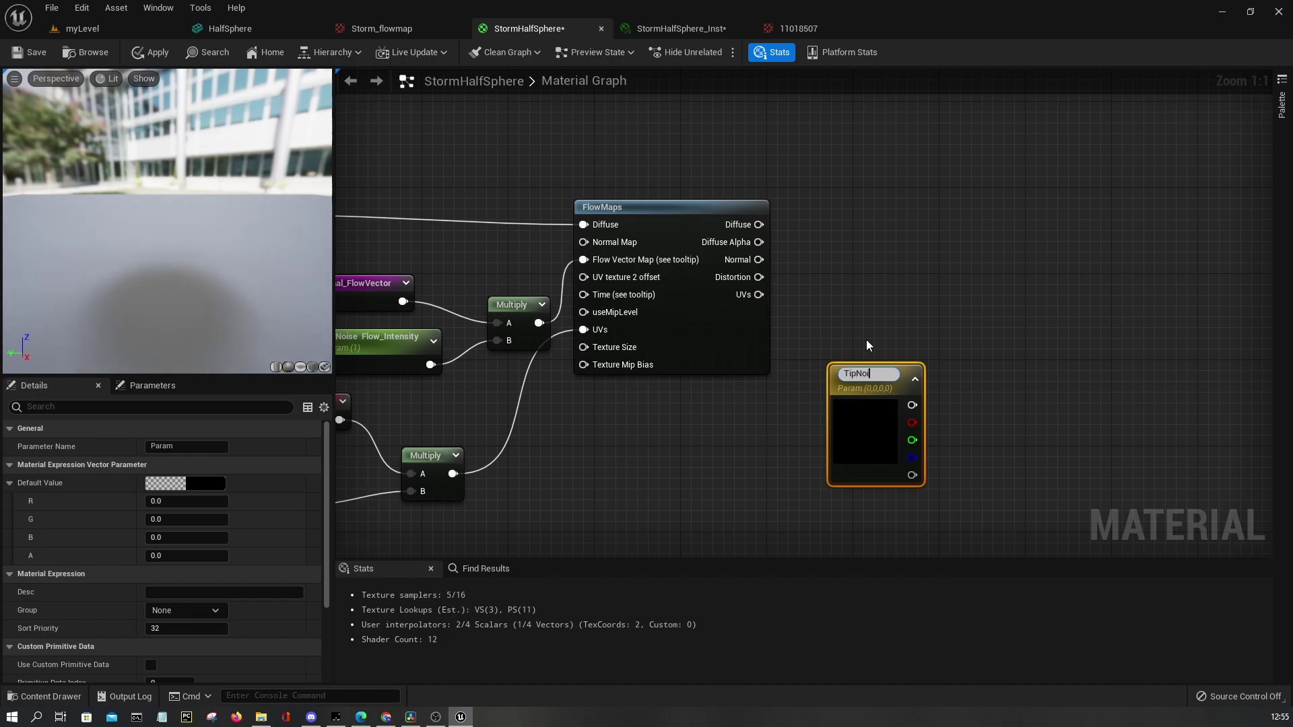
type("TipNoise Color")
key("Return")
double_click(192, 445)
left_click_drag(869, 453, 808, 471)
right_click_drag(835, 421, 633, 374)
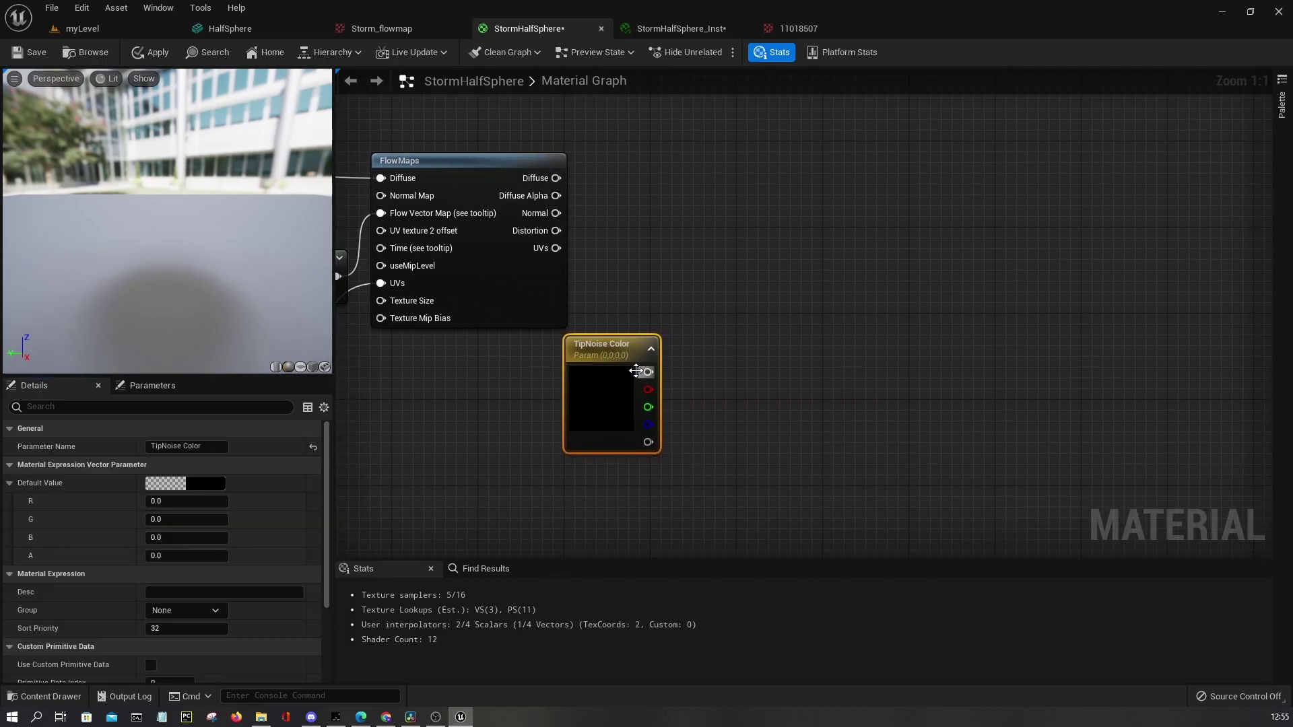
left_click_drag(644, 366, 685, 354)
Feed the noise FlowMaps node's Diffuse output into a new component mask that passes only the G channel
left_click_drag(543, 187, 614, 179)
type("mask")
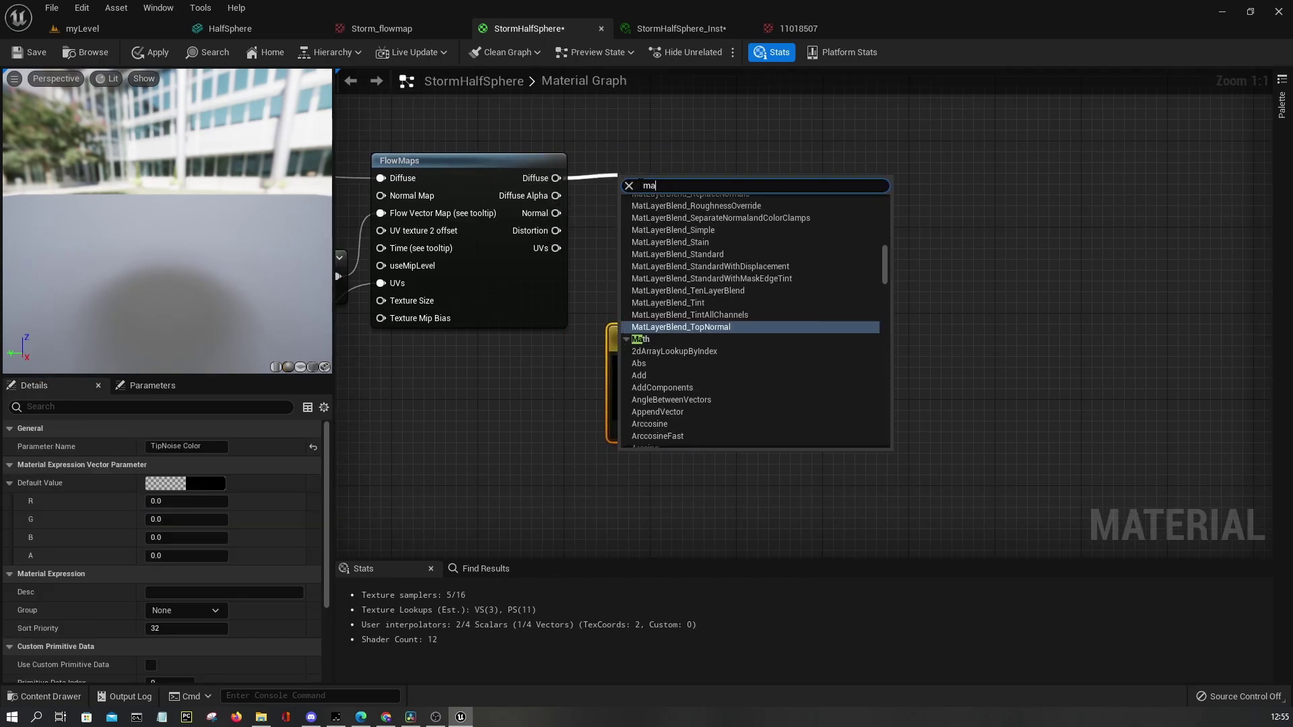
key("Return")
left_click(150, 447)
Multiply the masked G channel by the TipNoise Color parameter in a new Multiply node
left_click_drag(649, 176, 754, 196)
type("mul")
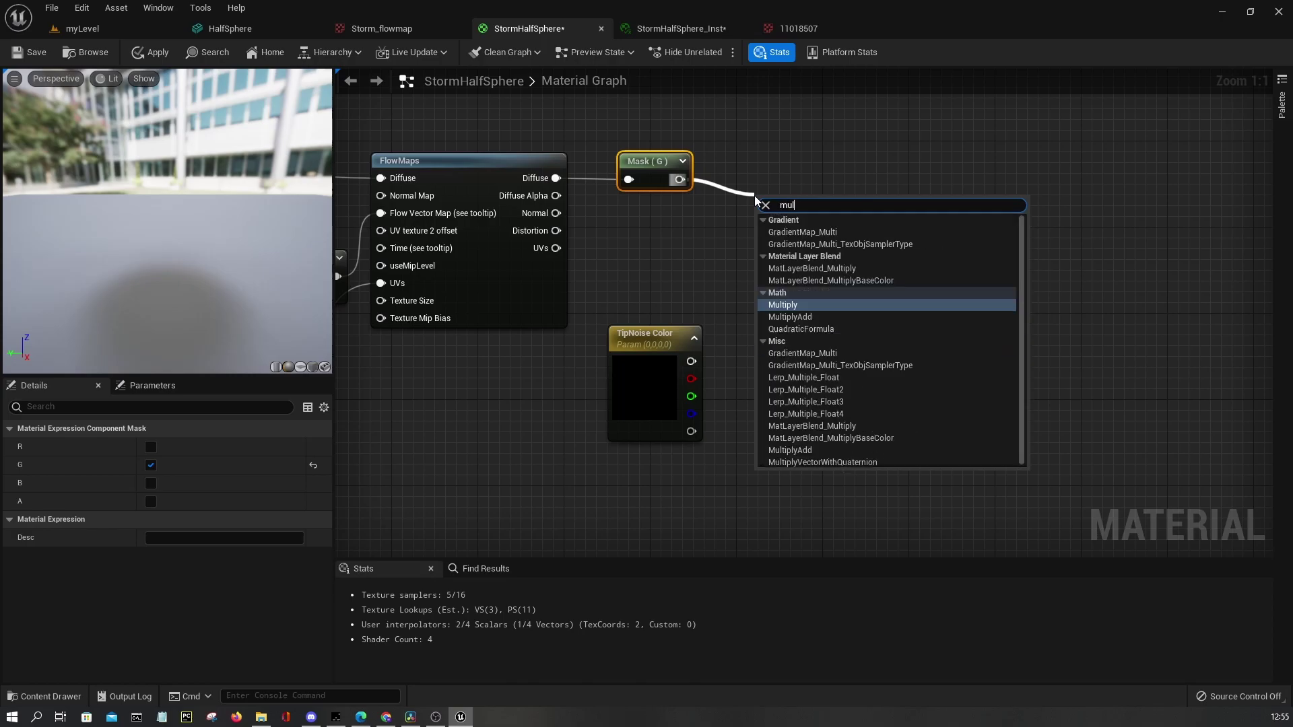
key("Return")
left_click_drag(691, 361, 796, 157)
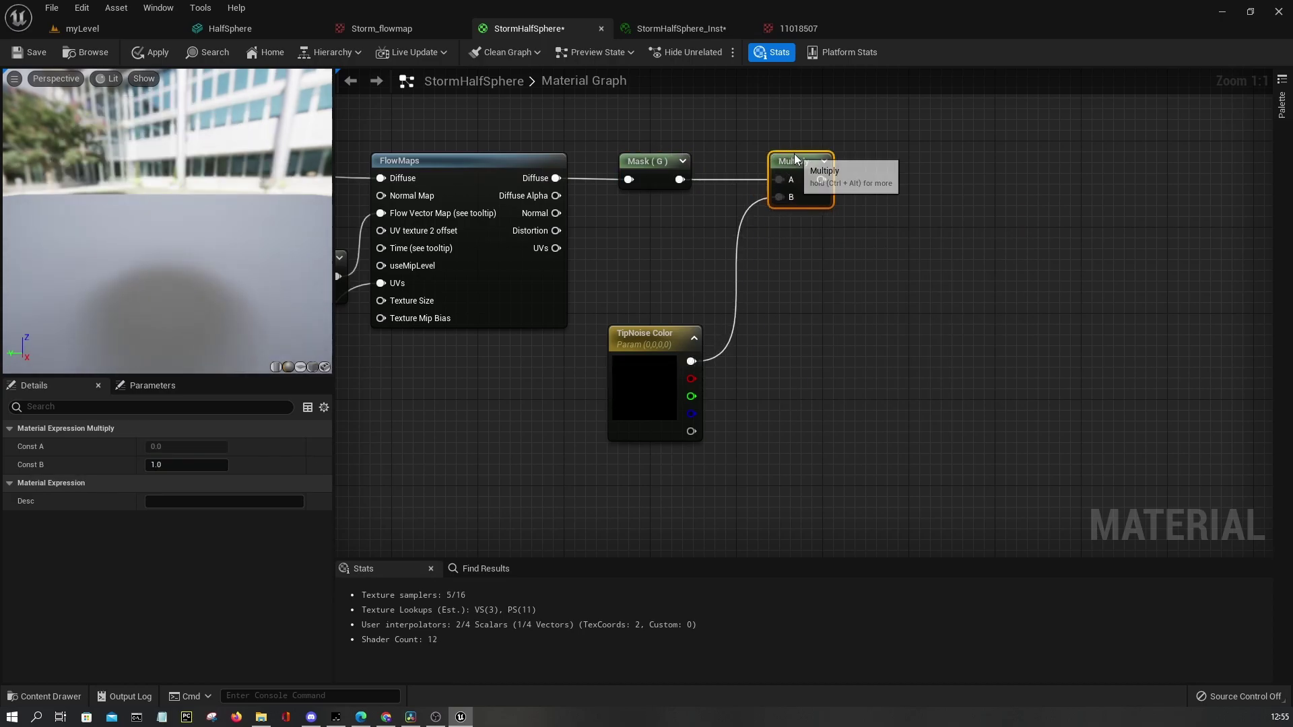
right_click_drag(772, 283, 629, 347)
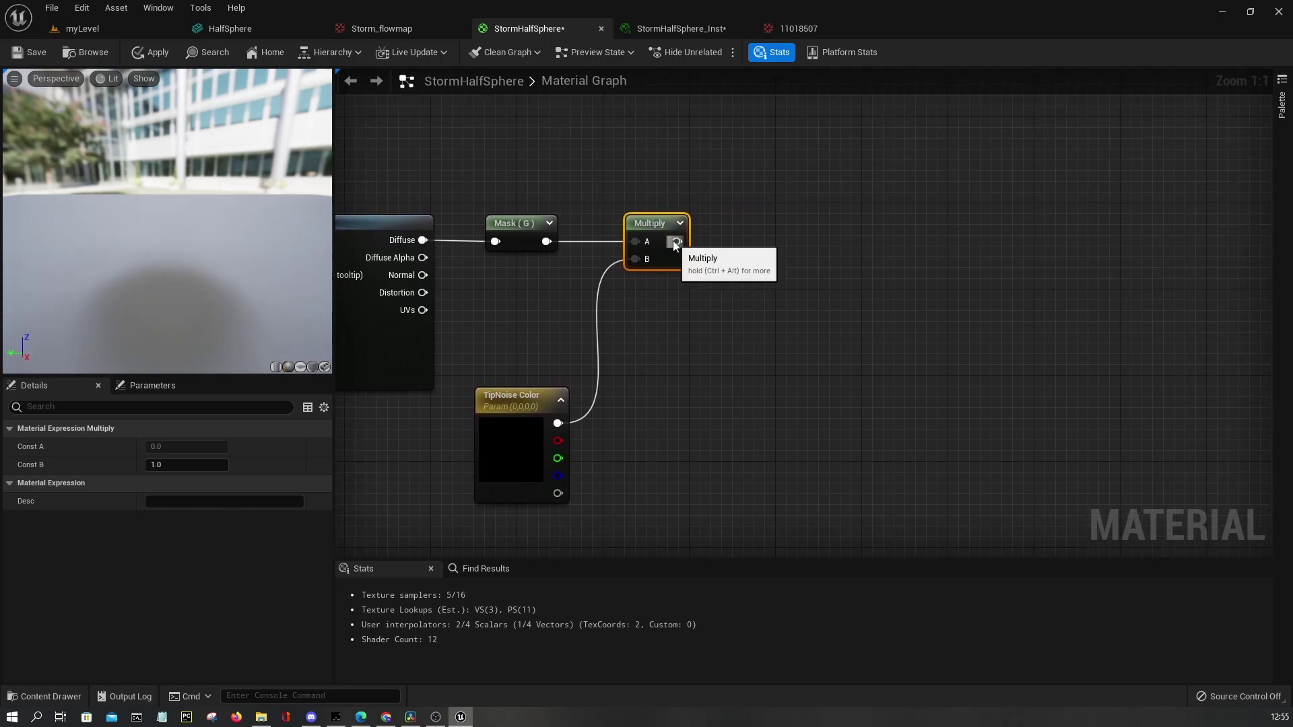
left_click_drag(675, 241, 714, 229)
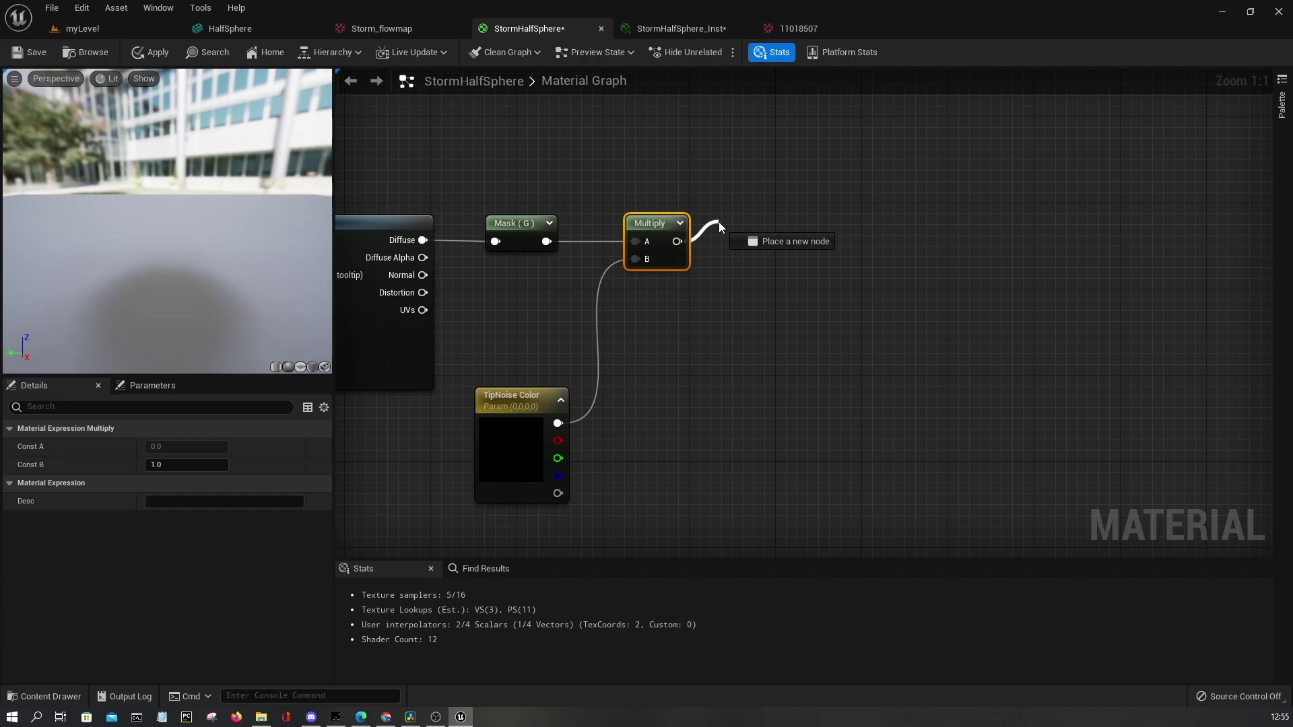
left_click_drag(718, 221, 725, 218)
type("po")
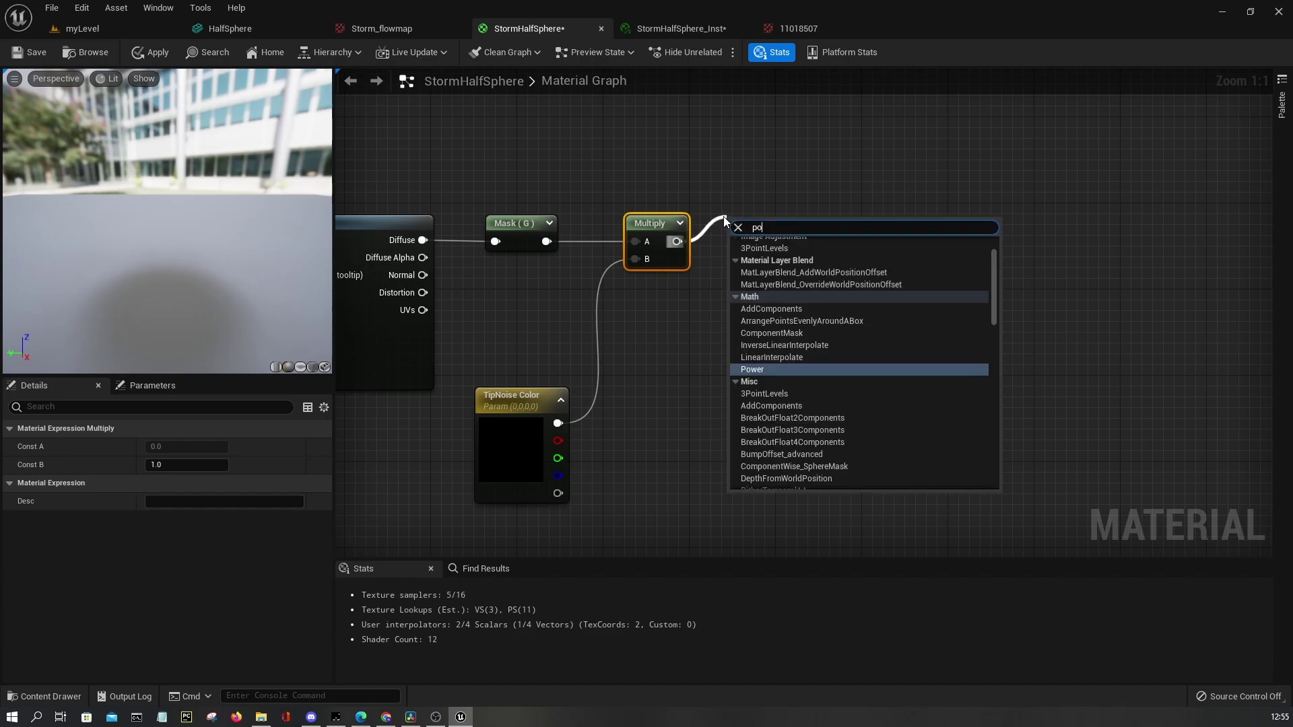
left_click(638, 212)
Shift the color Multiply node away from the mask and add a second Multiply node fed by the mask's output
left_click_drag(670, 227, 746, 228)
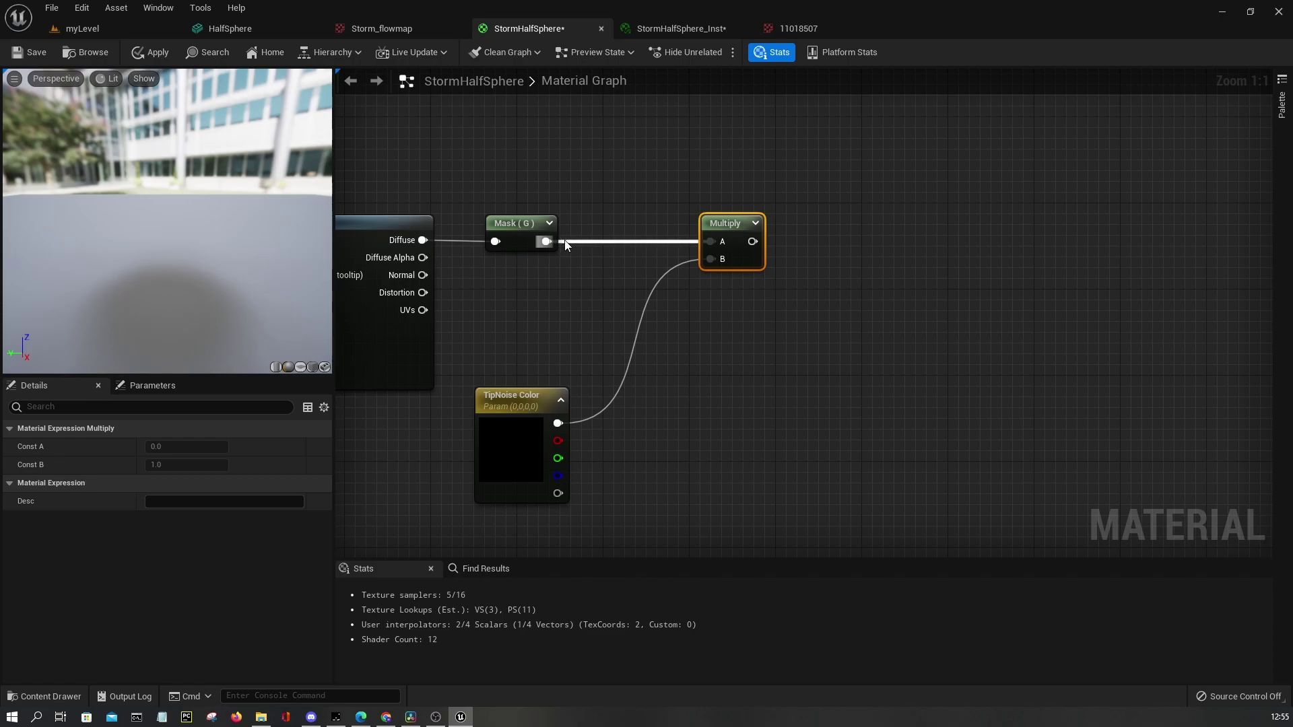
left_click_drag(569, 239, 633, 169)
type("mul")
key("Return")
right_click_drag(640, 177, 757, 262)
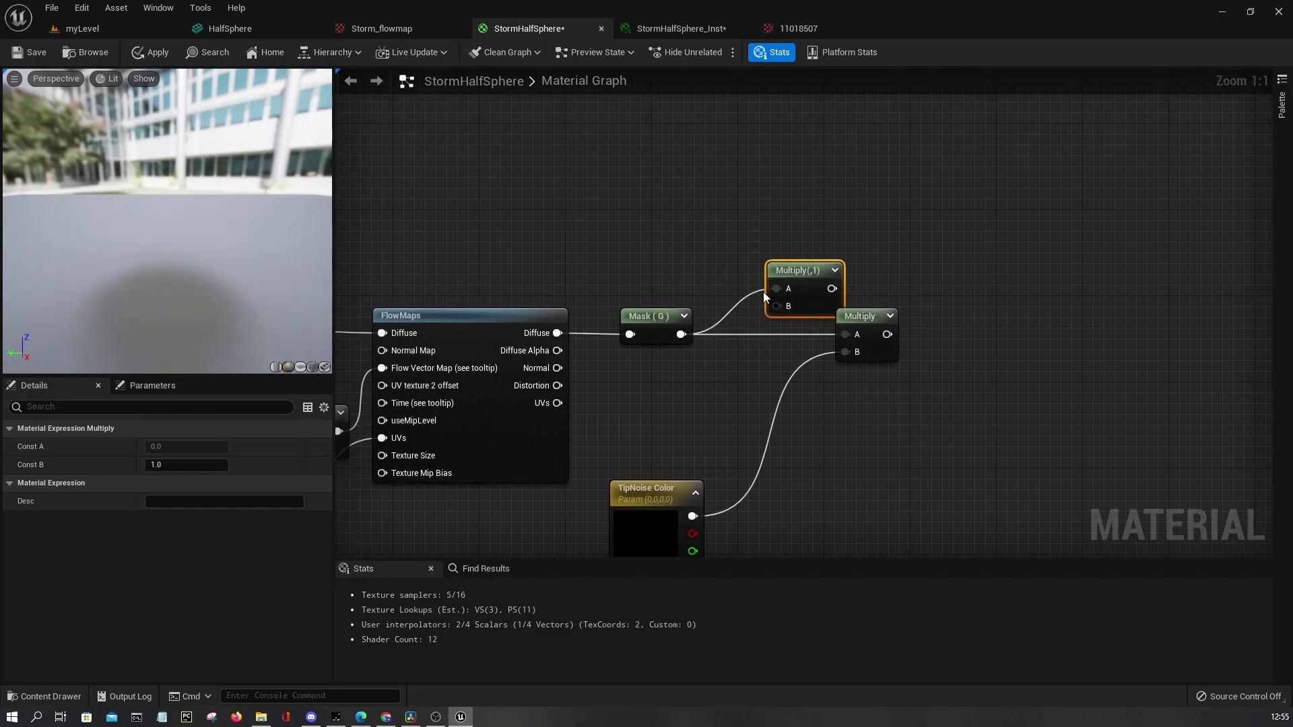
Promote the new Multiply node's B input to a parameter named TipNoise Intensity, placed above the mask
right_click(761, 298)
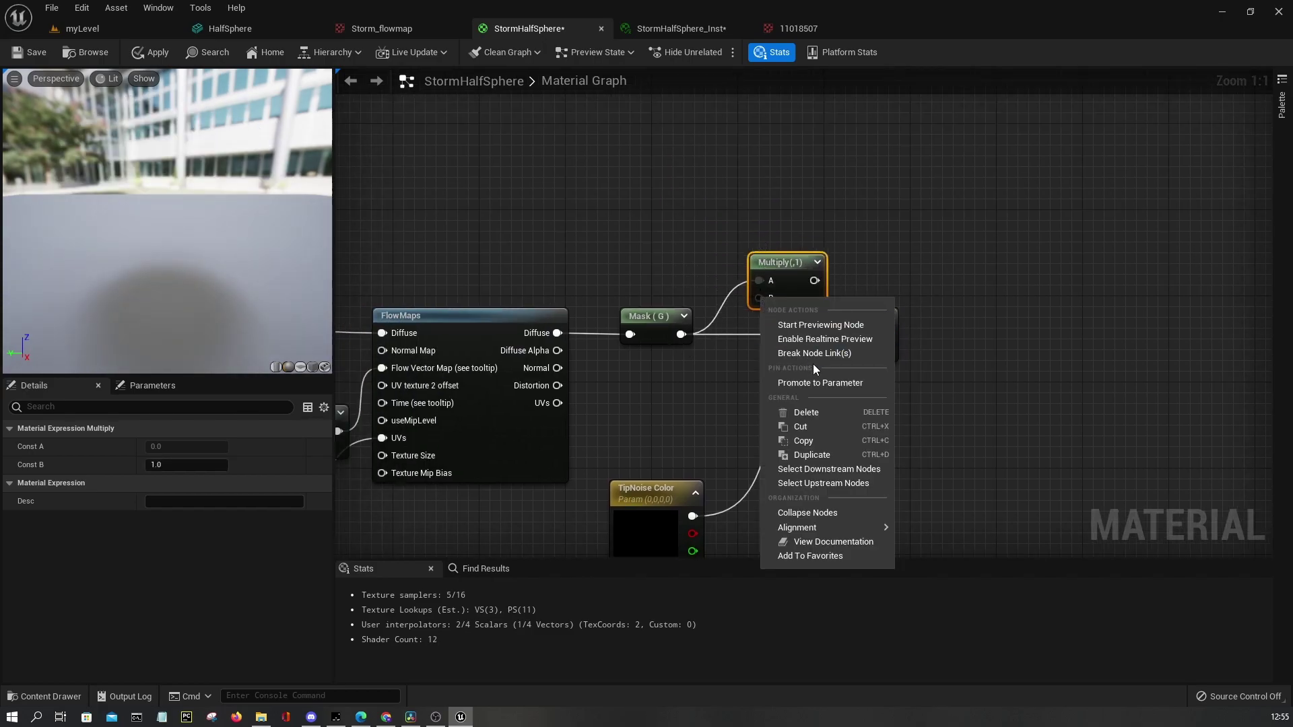
left_click(815, 384)
left_click_drag(724, 296, 682, 273)
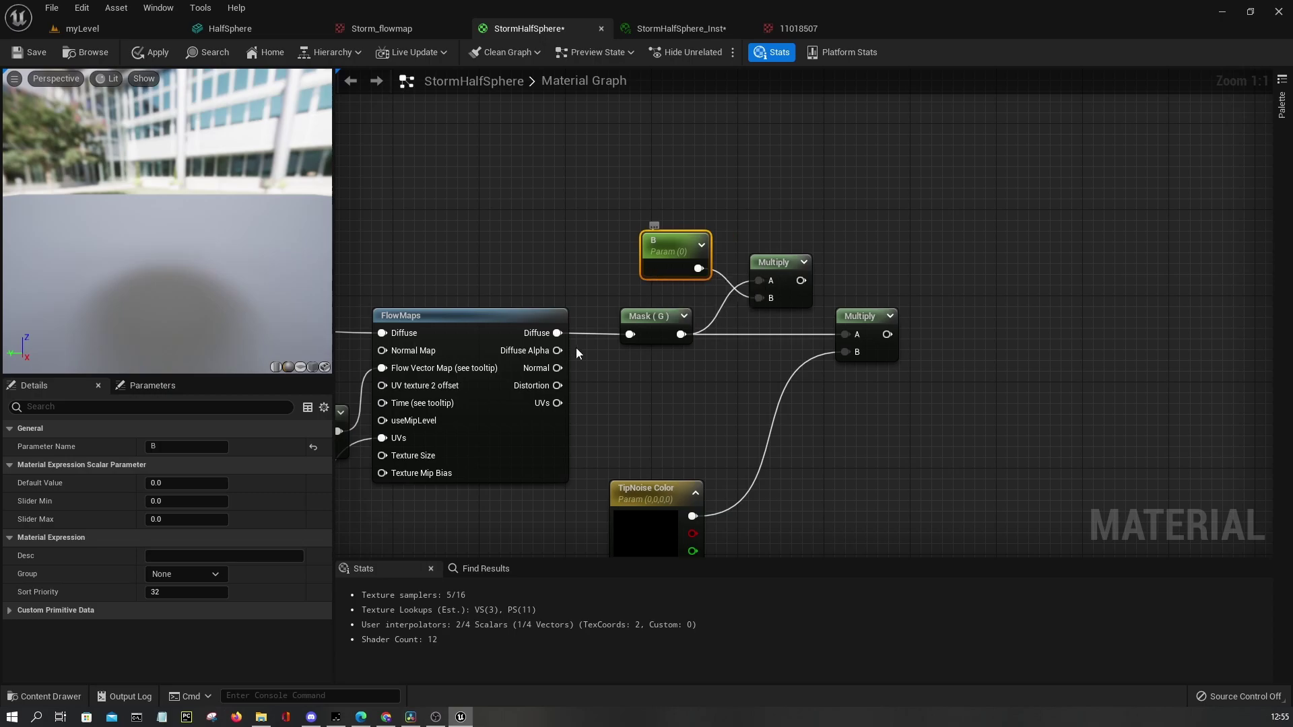
left_click(153, 447)
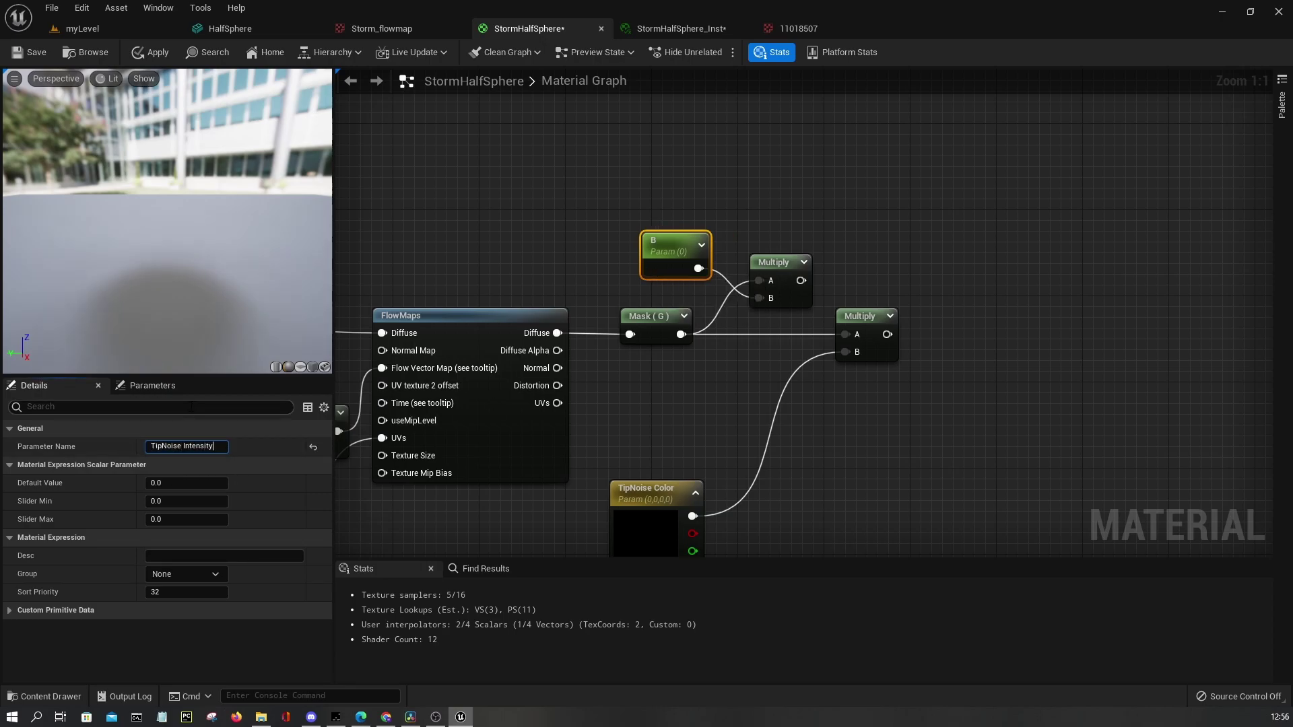
key("Return")
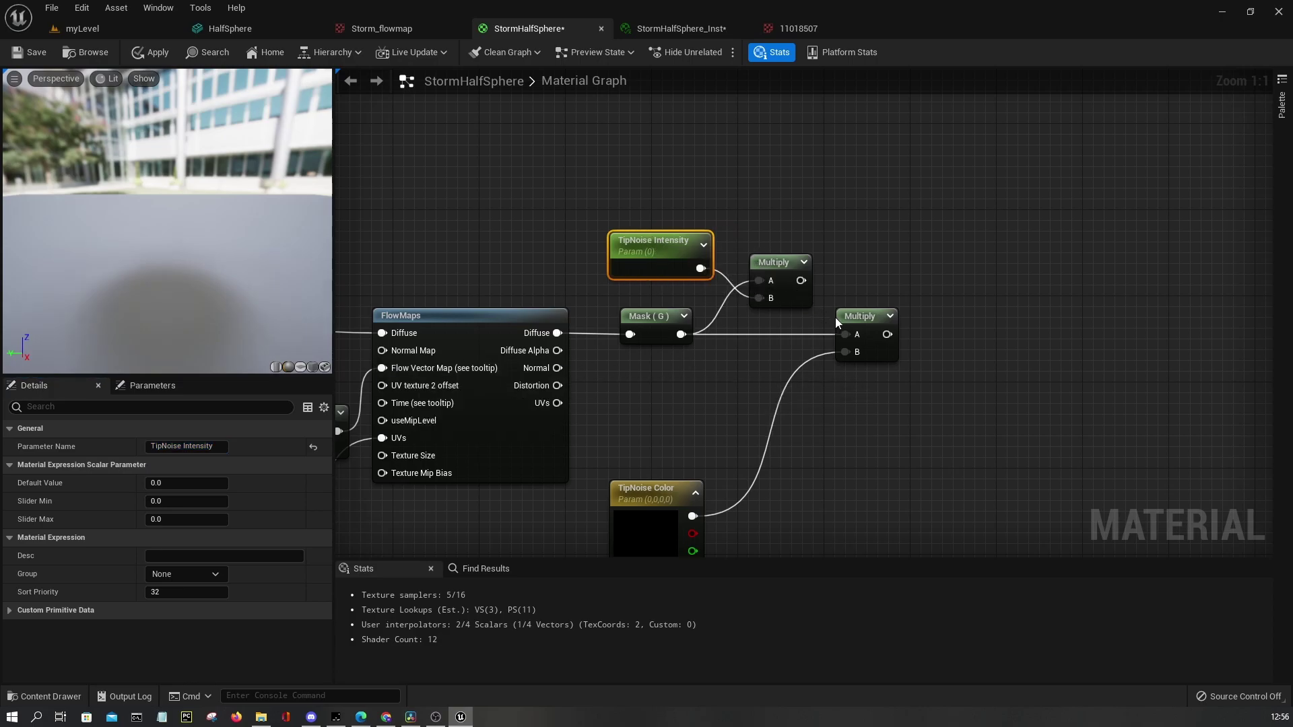
Insert a Power node between the intensity Multiply and the color Multiply, making room for it in the chain
left_click_drag(835, 324, 910, 334)
left_click_drag(679, 335, 830, 324)
type("pow")
key("Return")
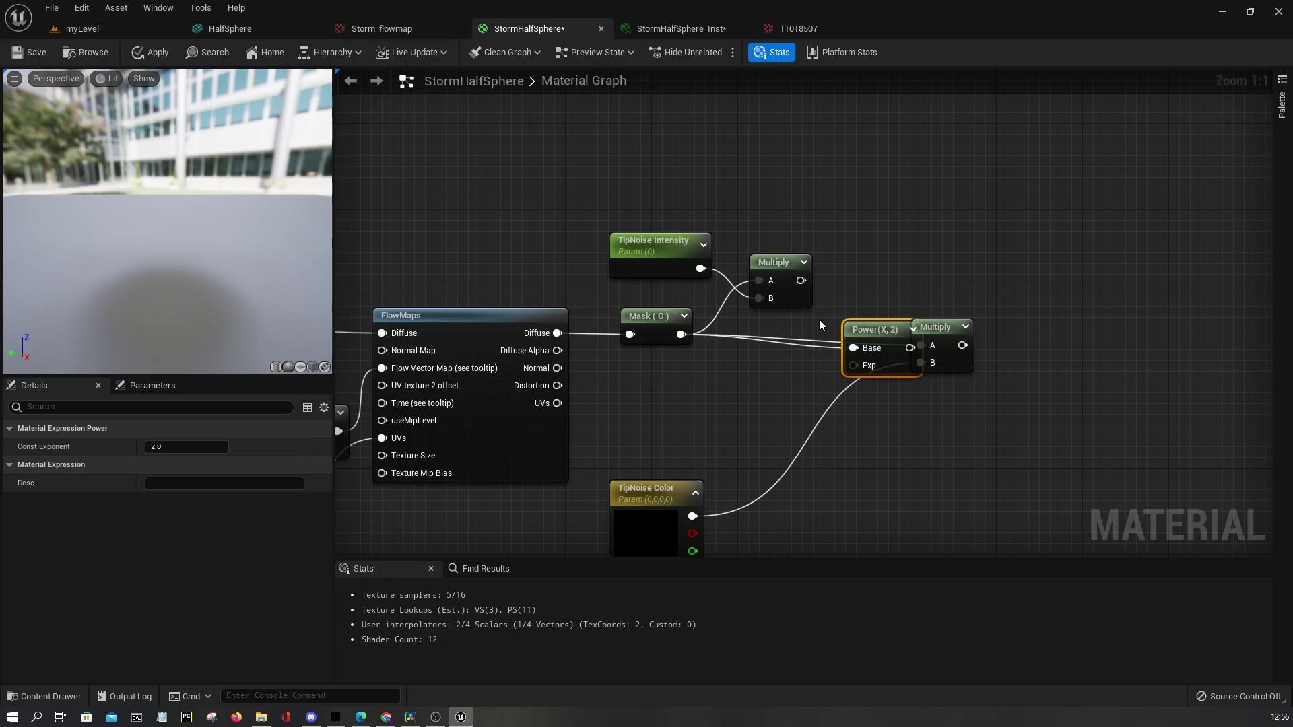
left_click_drag(856, 331, 801, 281)
left_click(838, 272)
left_click_drag(917, 329, 984, 330)
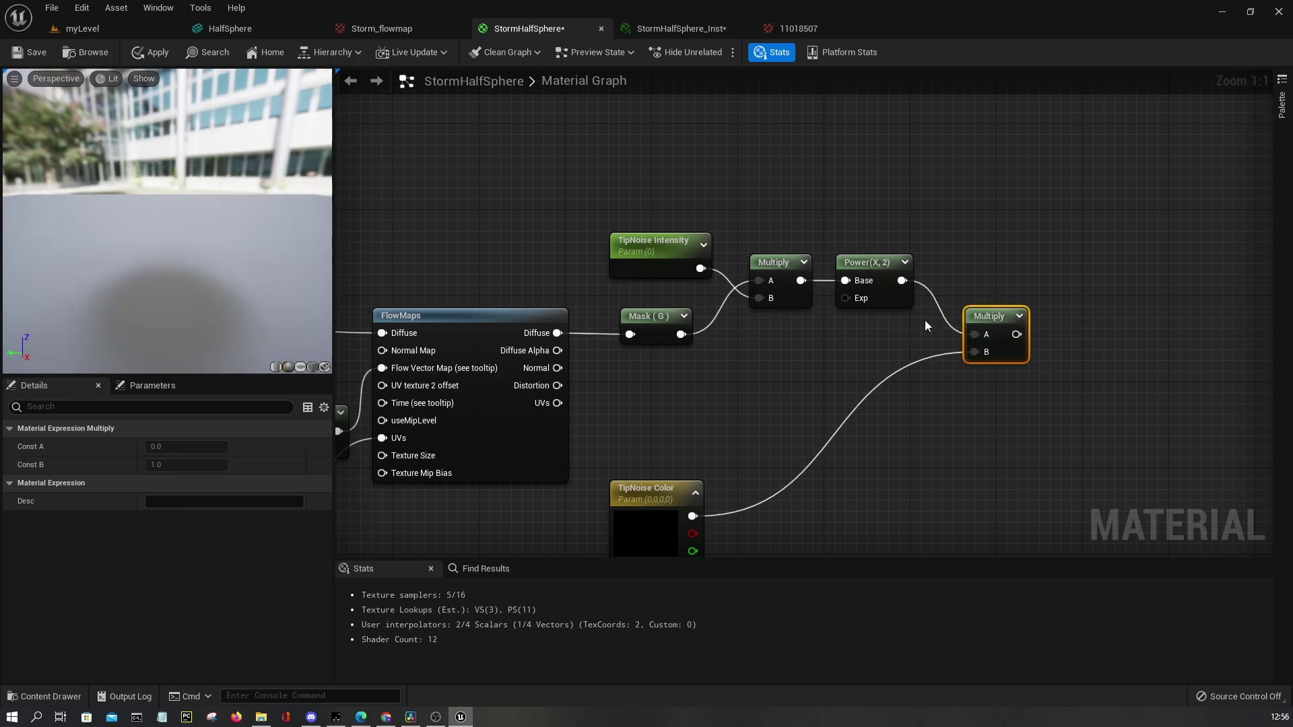
Promote the Power node's Exp input to a parameter named TipNoise Contrast
right_click(868, 308)
left_click(924, 390)
type("TipN")
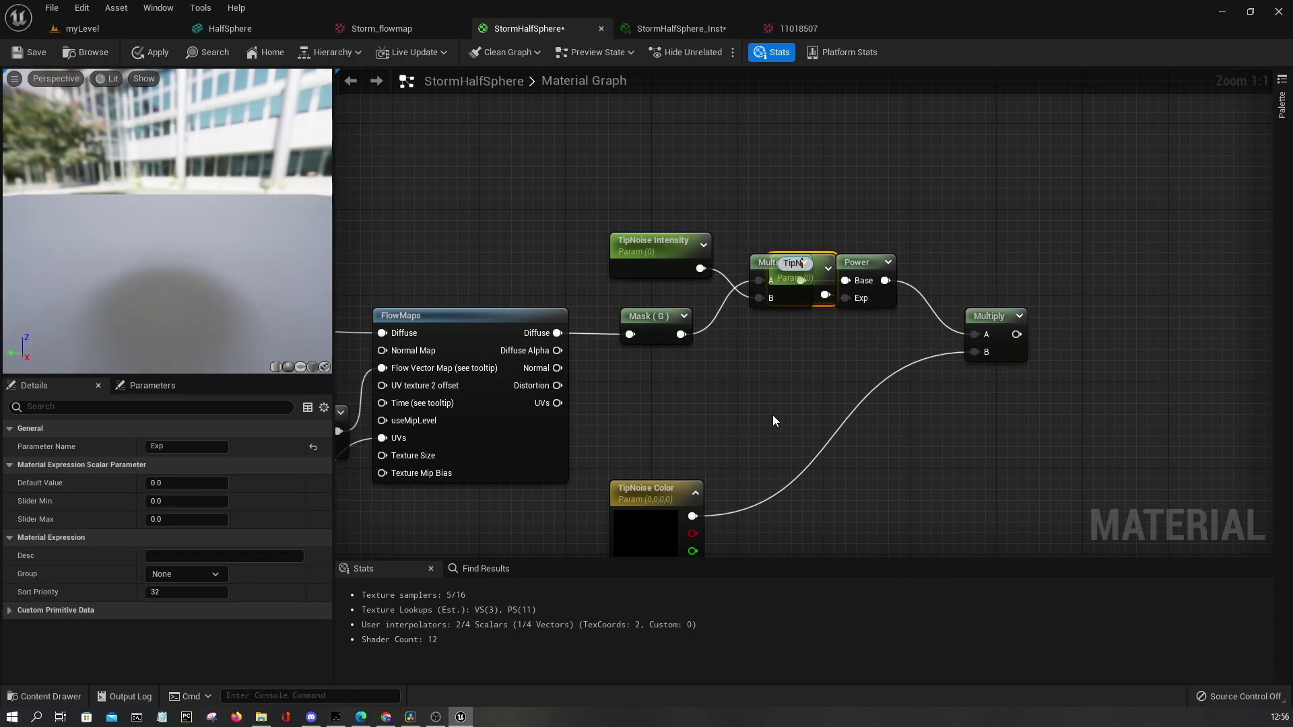
type("oise Contrast")
key("Return")
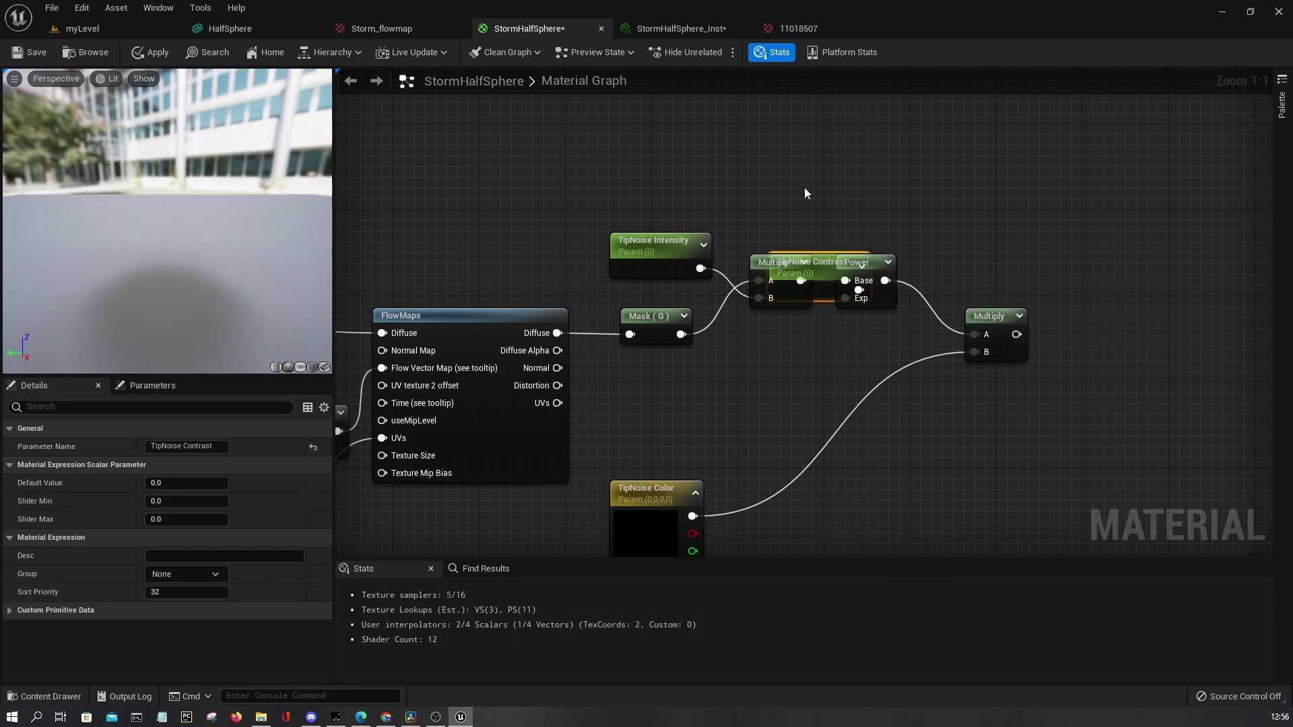
Set the default values of TipNoise Contrast and TipNoise Intensity to 1, and place the contrast node below its Multiply node
left_click_drag(828, 268, 754, 343)
left_click(208, 482)
type("1")
key("Return")
left_click(653, 257)
left_click_drag(744, 351, 767, 361)
Set the TipNoise Color default to orange, with R 1.0, G about 0.38 and B 0
right_click_drag(793, 448, 814, 408)
double_click(652, 519)
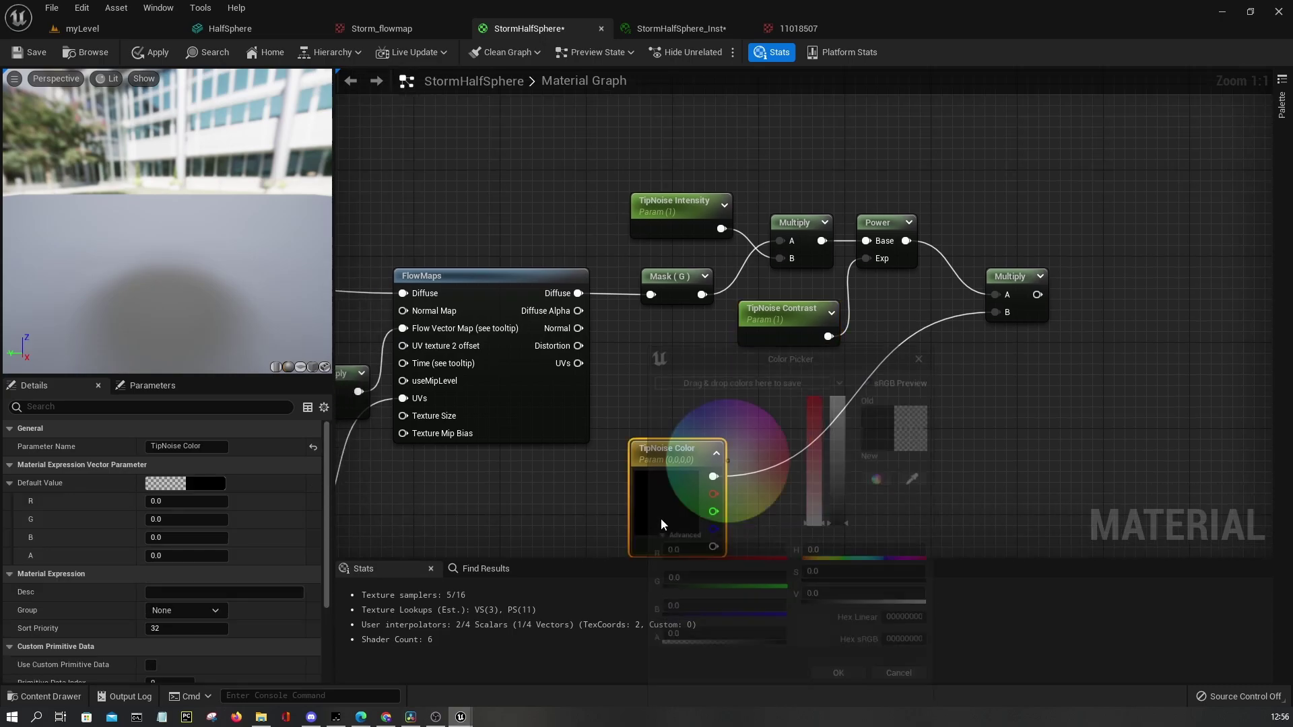
left_click(777, 470)
mouse_move(785, 469)
left_mouse_down()
mouse_move(831, 507)
mouse_move(854, 394)
left_mouse_up()
left_click(853, 682)
right_click(774, 534)
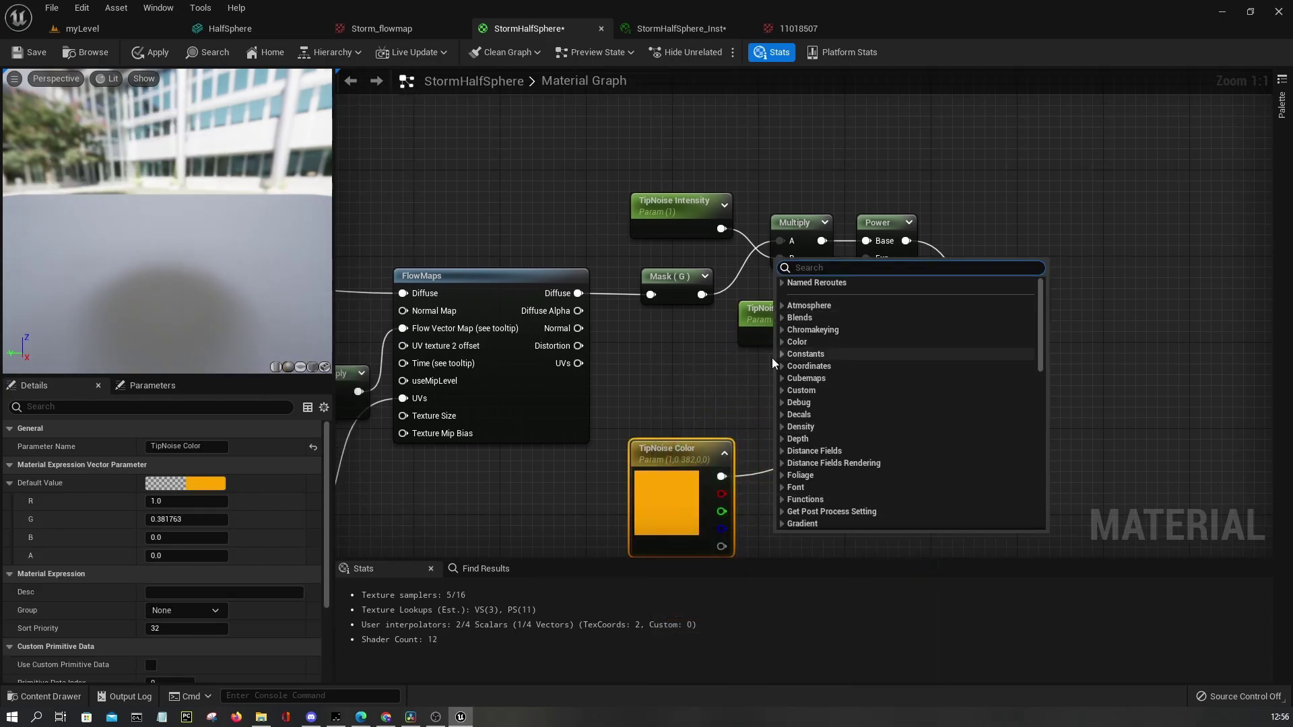
Tidy the noise chain by moving the TipNoise Color node up slightly and the color Multiply closer to the Power node
right_click_drag(707, 426, 593, 416)
left_click_drag(568, 452, 569, 431)
left_click_drag(917, 265, 897, 249)
left_click(860, 357)
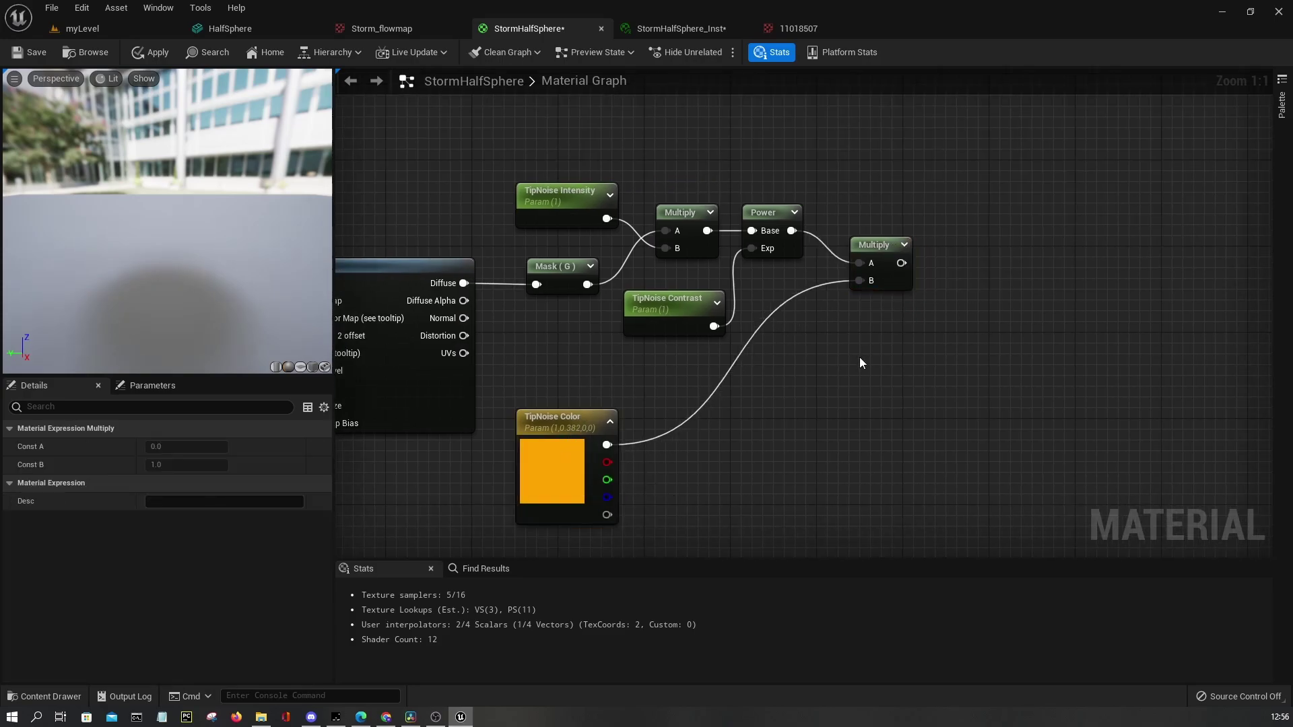
right_click_drag(834, 354, 668, 349)
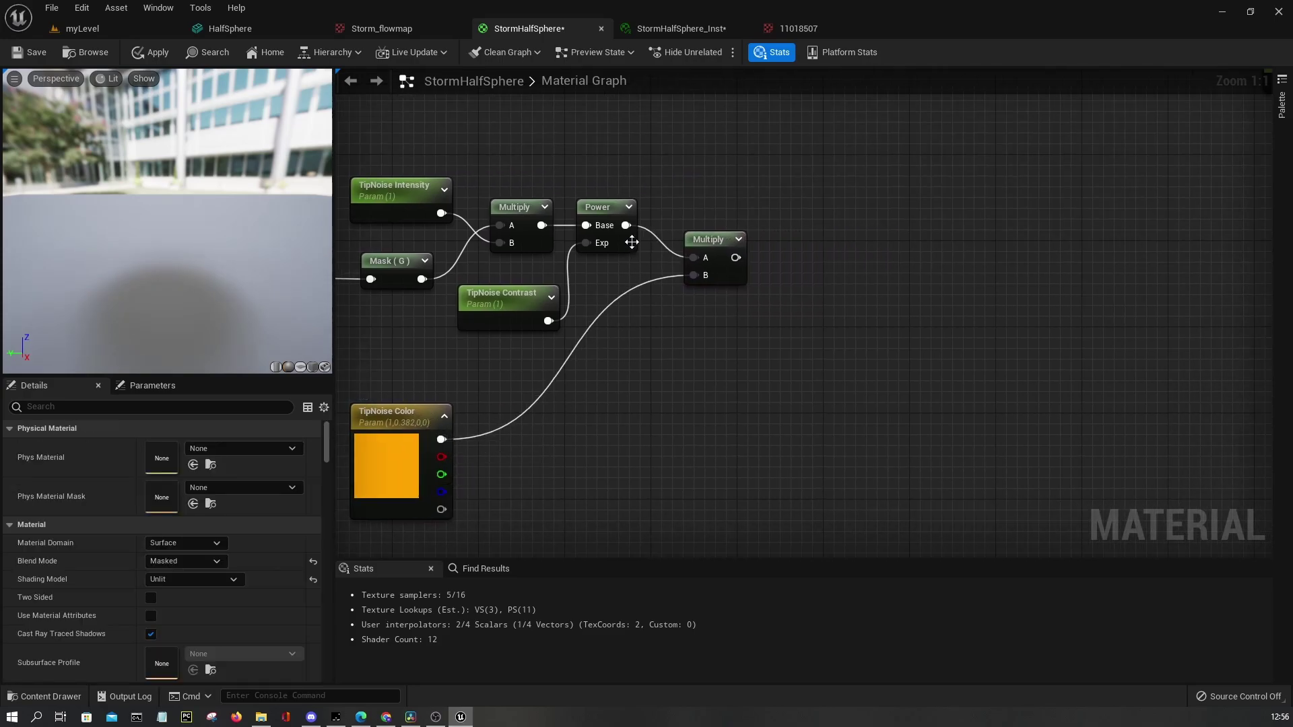
right_click_drag(585, 297, 662, 330)
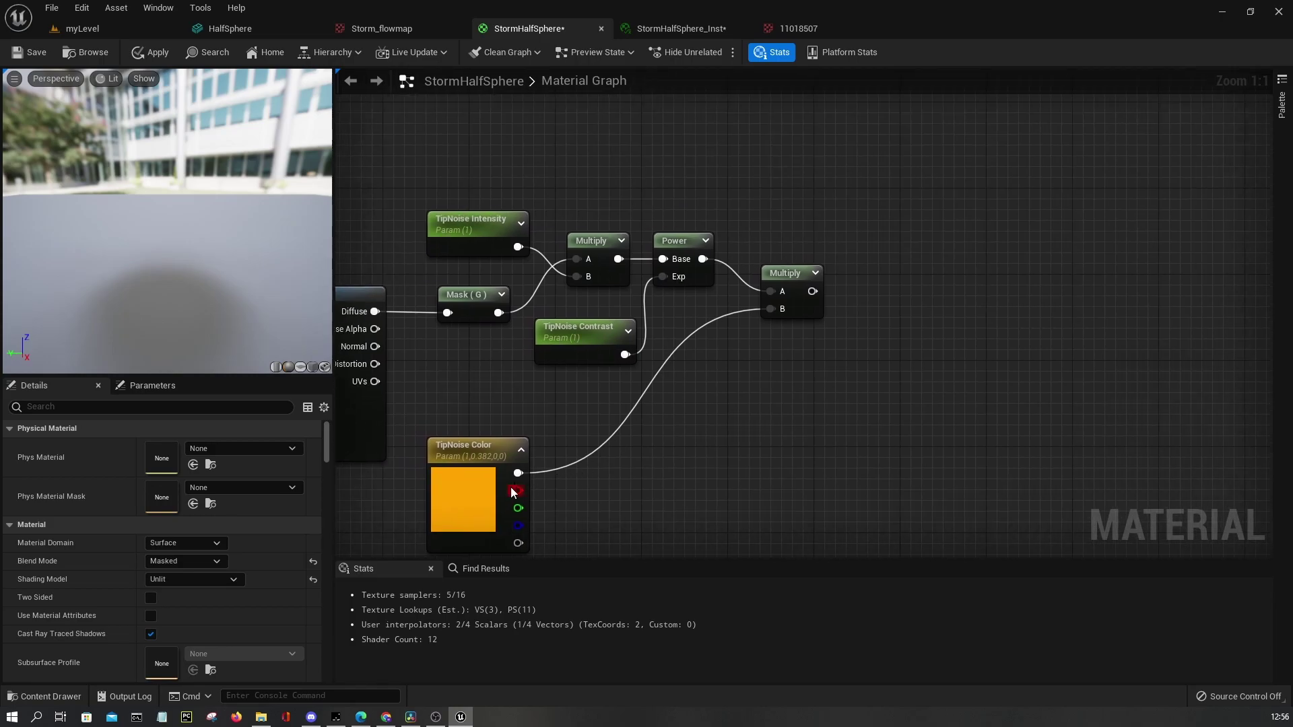
left_click_drag(510, 474, 707, 495)
left_click(613, 442)
left_click_drag(498, 313, 544, 407)
right_click_drag(504, 389, 434, 345)
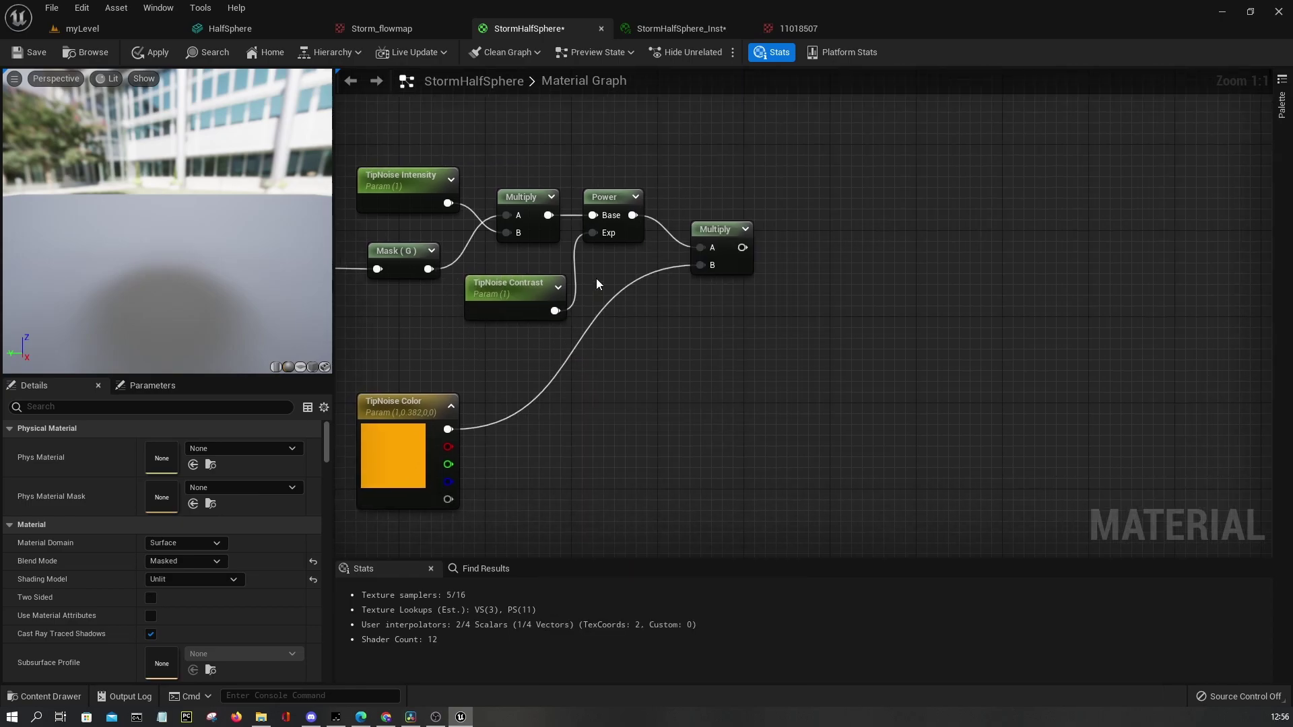
Insert a Saturate node between the Power node and the color Multiply's A input, shifting the Multiply over to make room
left_click_drag(709, 240, 768, 251)
left_click_drag(633, 216, 829, 229)
type("sat")
key("Return")
right_click_drag(473, 490, 585, 502)
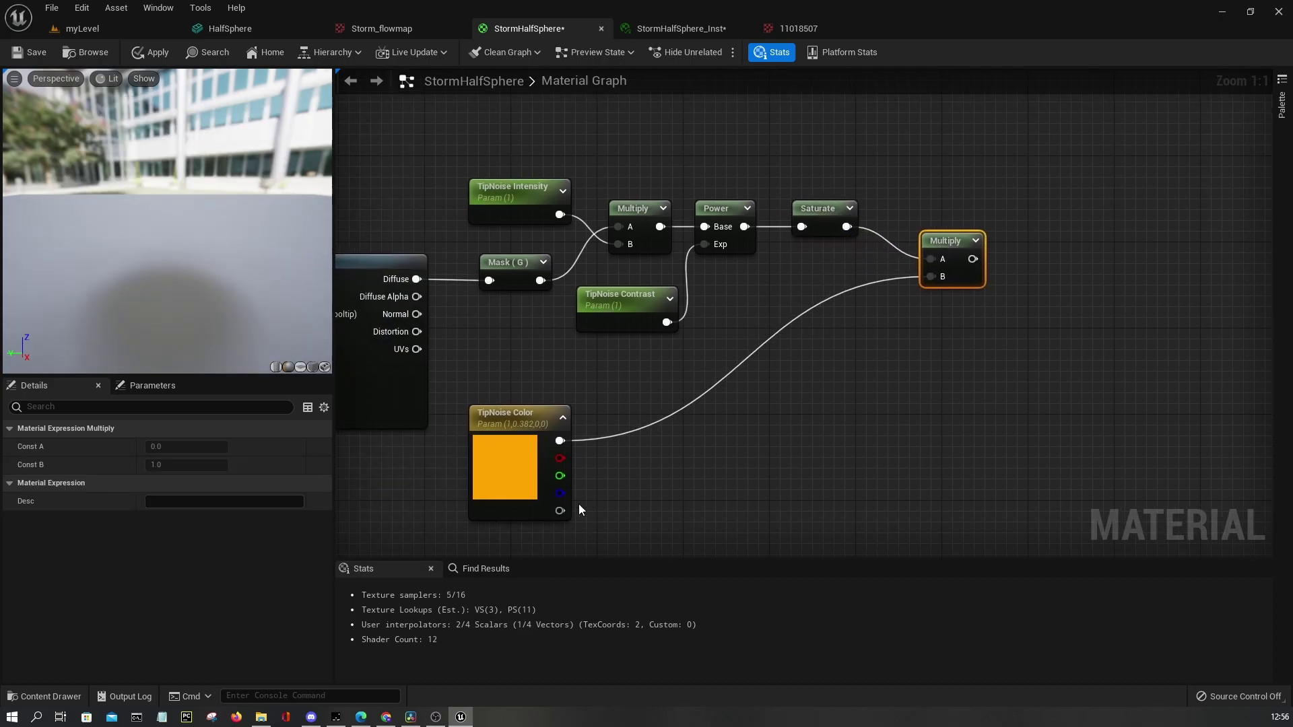
Move the TipNoise Color node closer to the noise chain and lower the color Multiply slightly
left_click(584, 500)
left_click(785, 241)
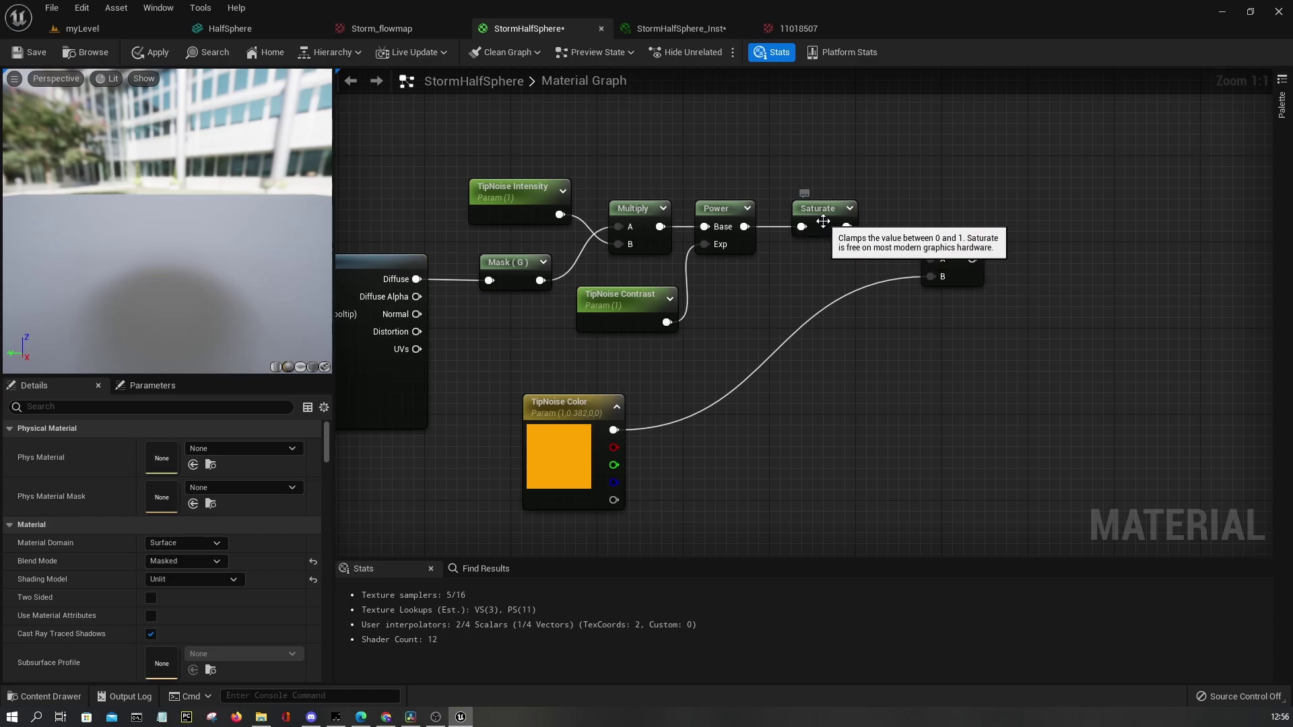
left_click(808, 229)
left_click_drag(600, 457, 633, 446)
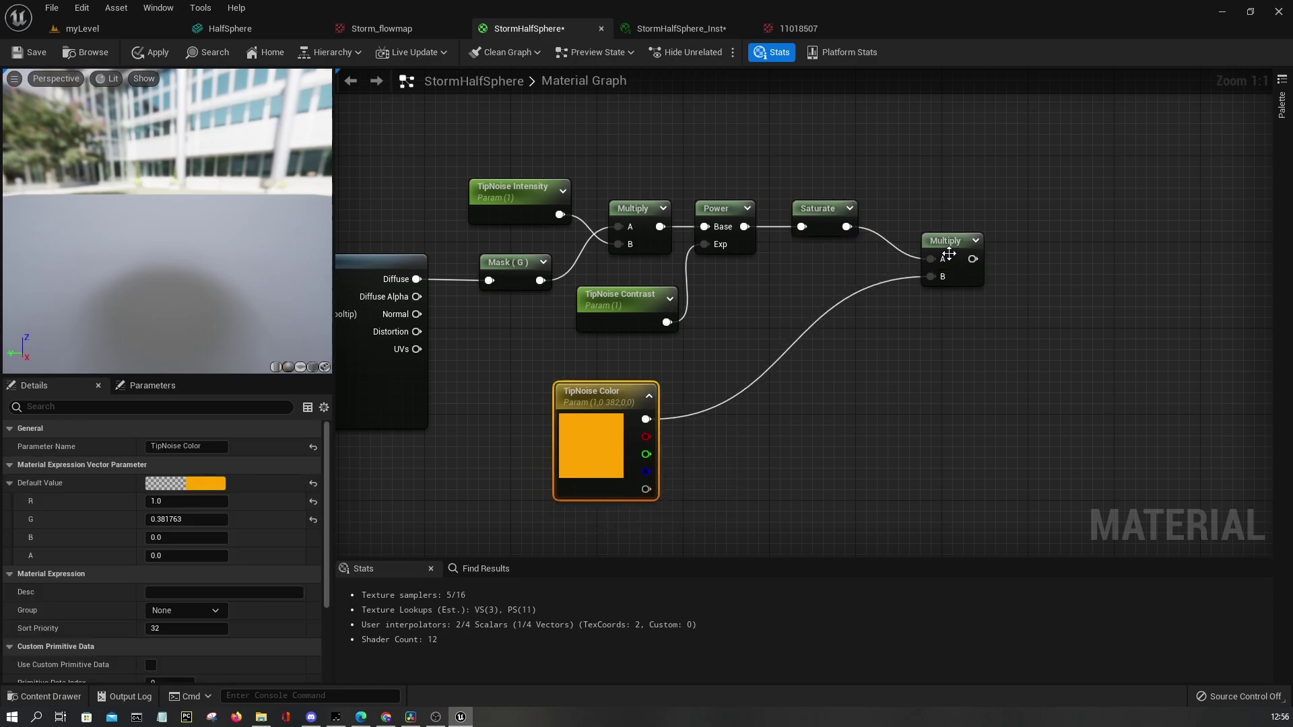
left_click_drag(931, 249, 931, 270)
Create an Add node from the Saturate output and promote its B input to a parameter named TipNoiseOffset, placed above Saturate
left_click_drag(846, 226, 928, 192)
type("add")
key("Return")
right_click(918, 226)
left_click(954, 304)
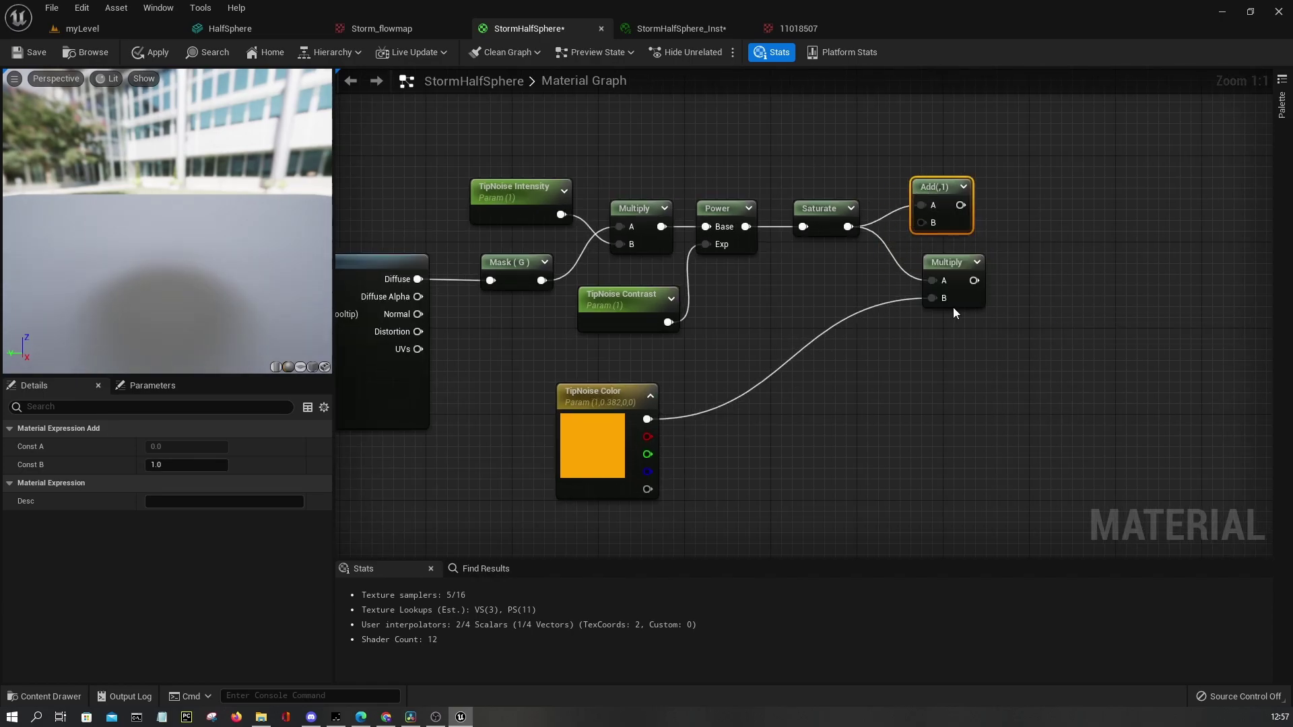
type("TipNoiseOffset")
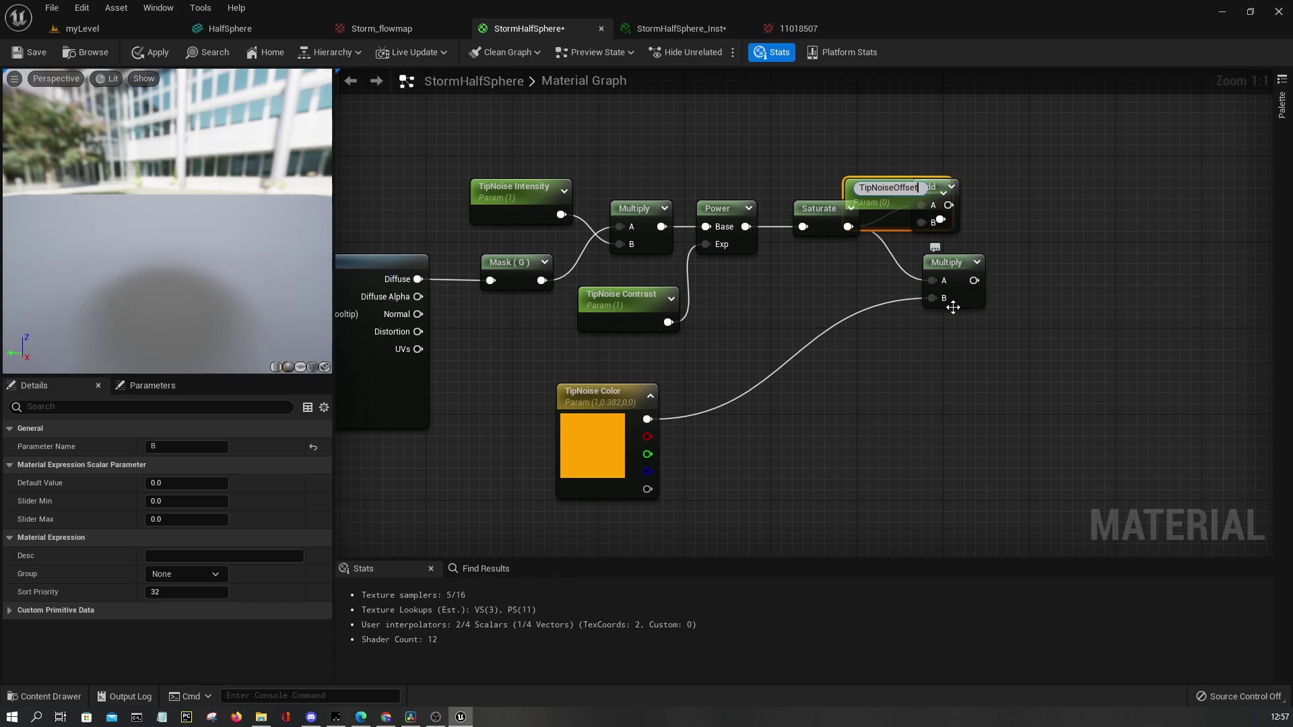
key("Return")
left_click_drag(845, 170, 764, 137)
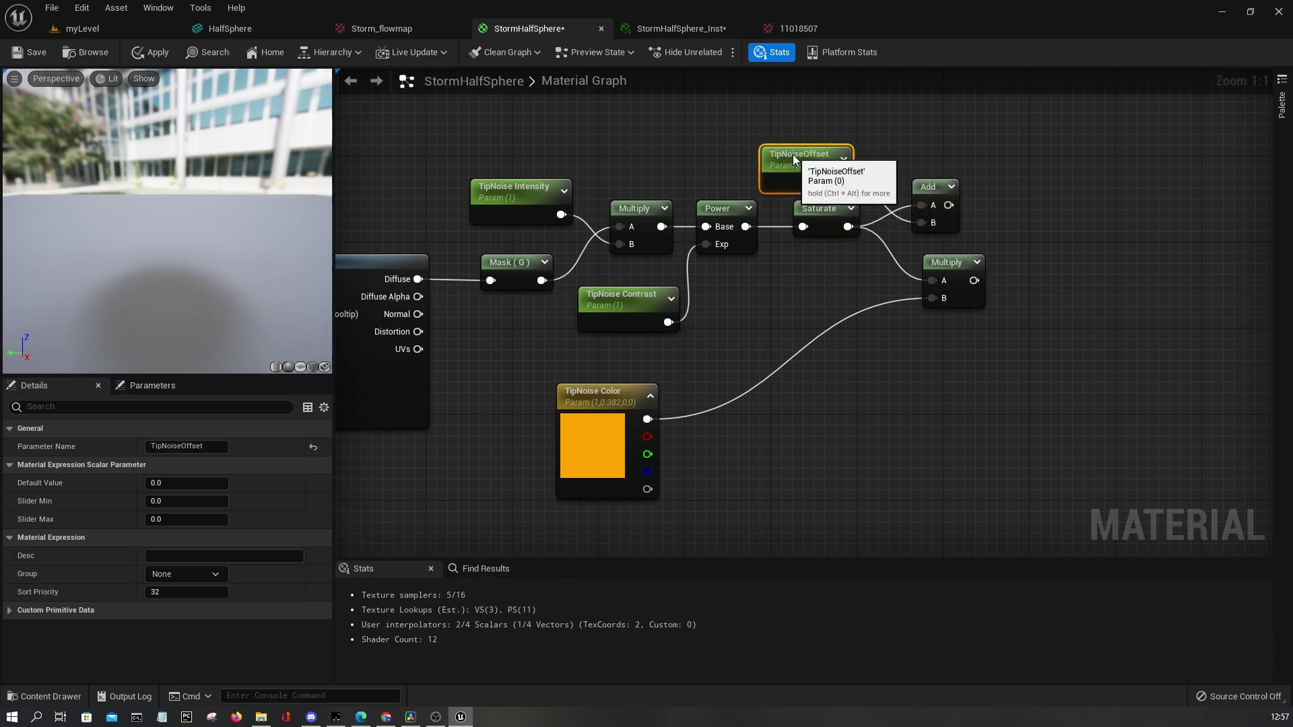
Connect the Add output to the color Multiply's A input and space out the Multiply and TipNoise Color nodes
left_click_drag(949, 204, 936, 280)
left_click_drag(947, 262, 1024, 263)
left_click_drag(626, 465, 648, 443)
left_click(772, 372)
Create a named reroute declaration node beyond the color Multiply
scroll(808, 364, "down", 2)
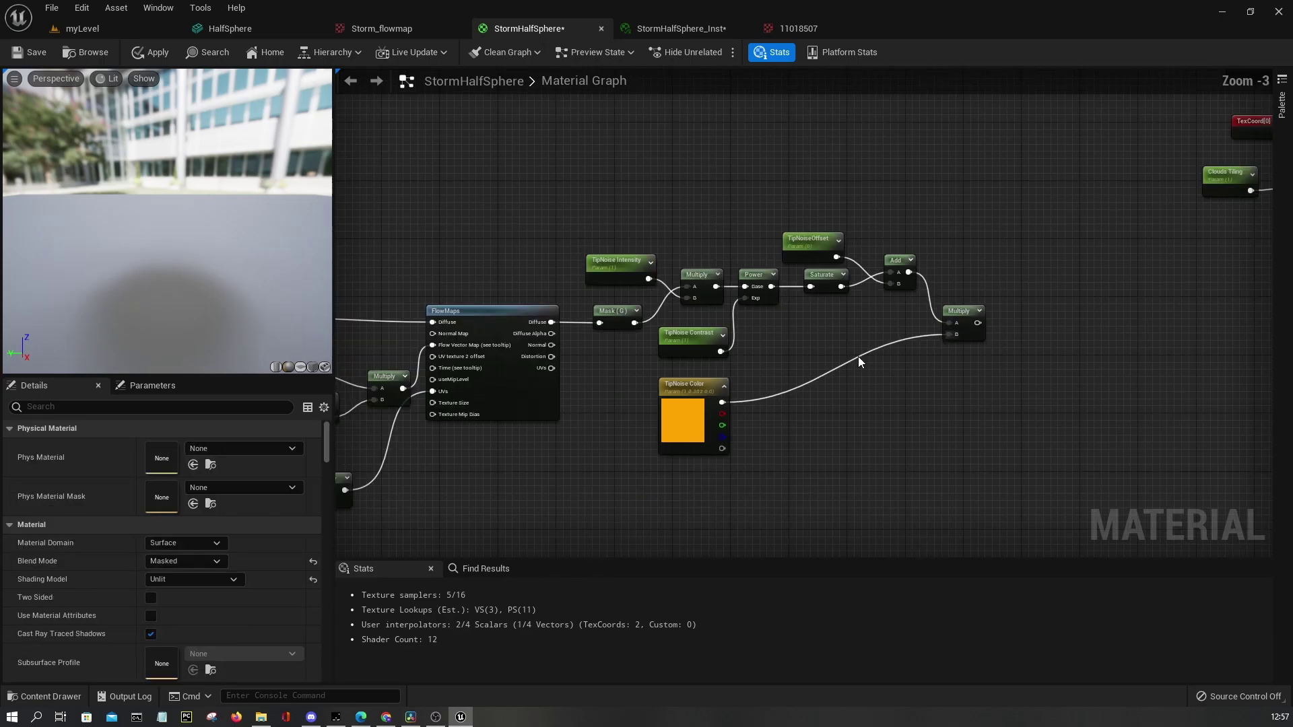
right_click_drag(858, 357, 659, 328)
scroll(588, 395, "down", 3)
right_click_drag(588, 395, 674, 431)
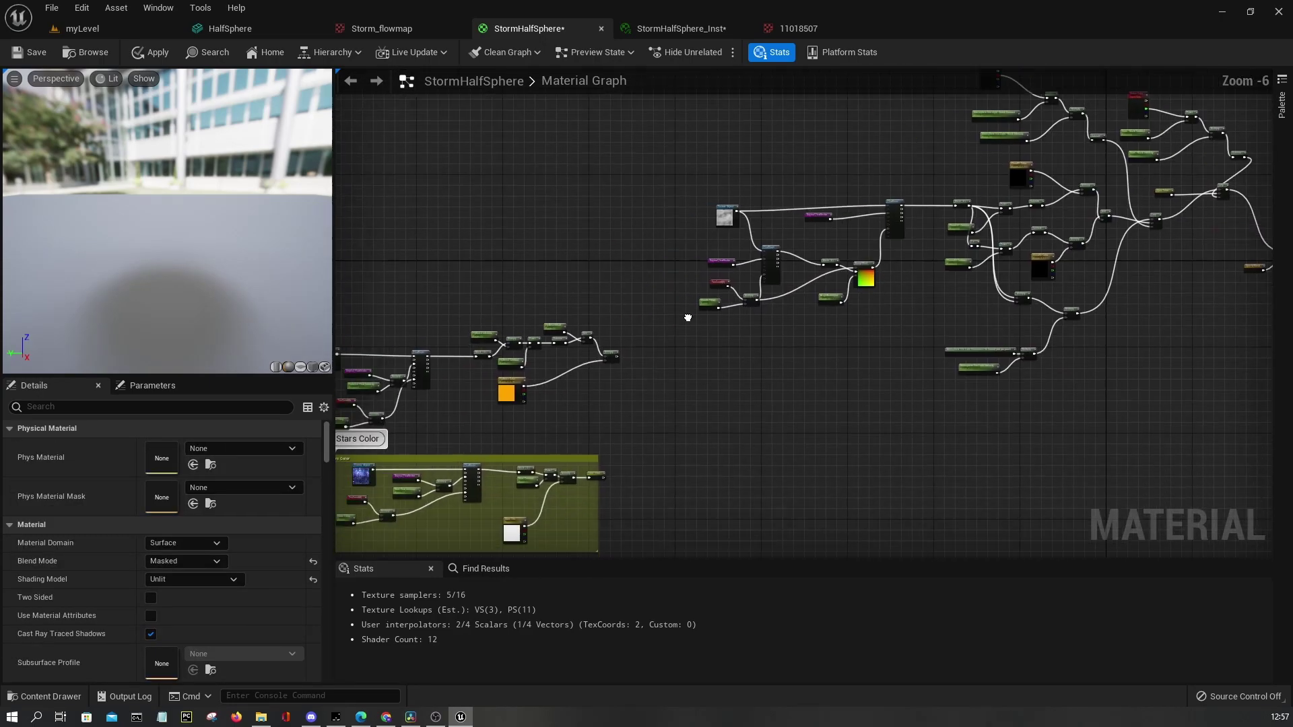
scroll(680, 431, "up", 5)
right_click(796, 291)
type("named rerout")
key("Return")
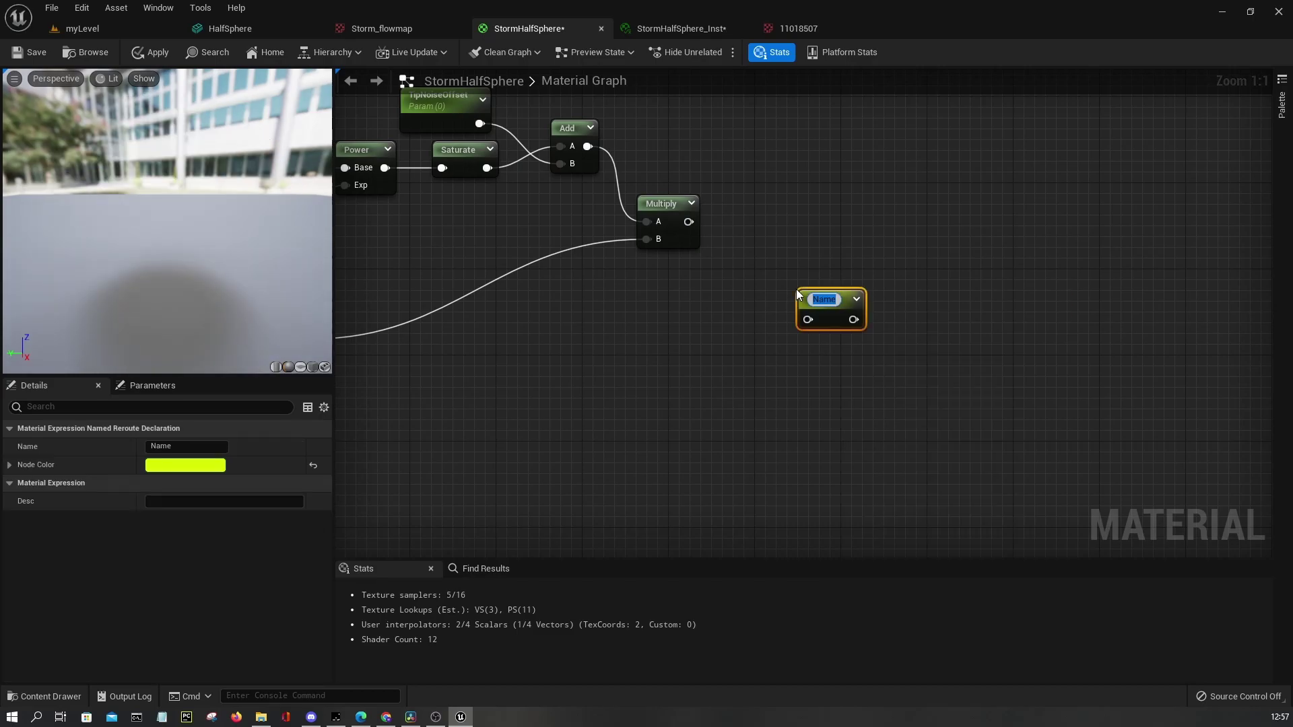
Name the reroute declaration TipNoise Color and connect the color Multiply's output to it
type("To")
key("BackSpace")
key("BackSpace")
type("ipNO")
key("BackSpace")
type("oise Color")
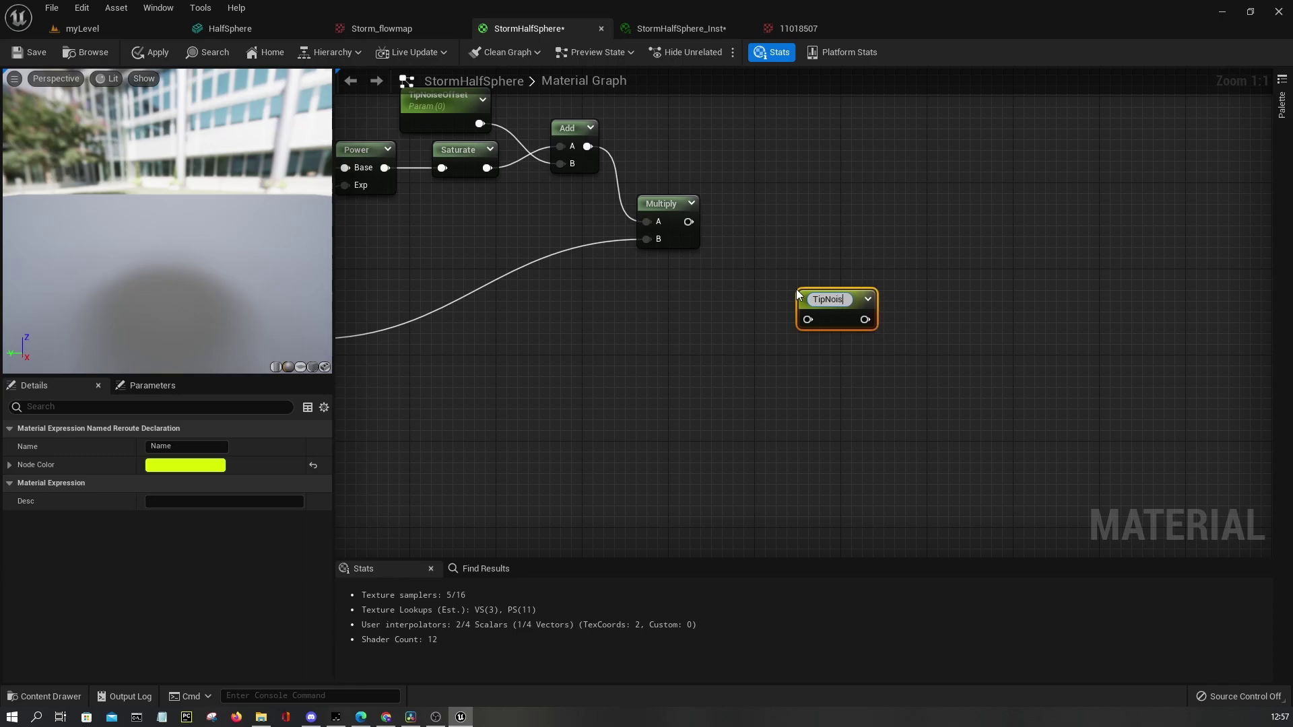
key("Return")
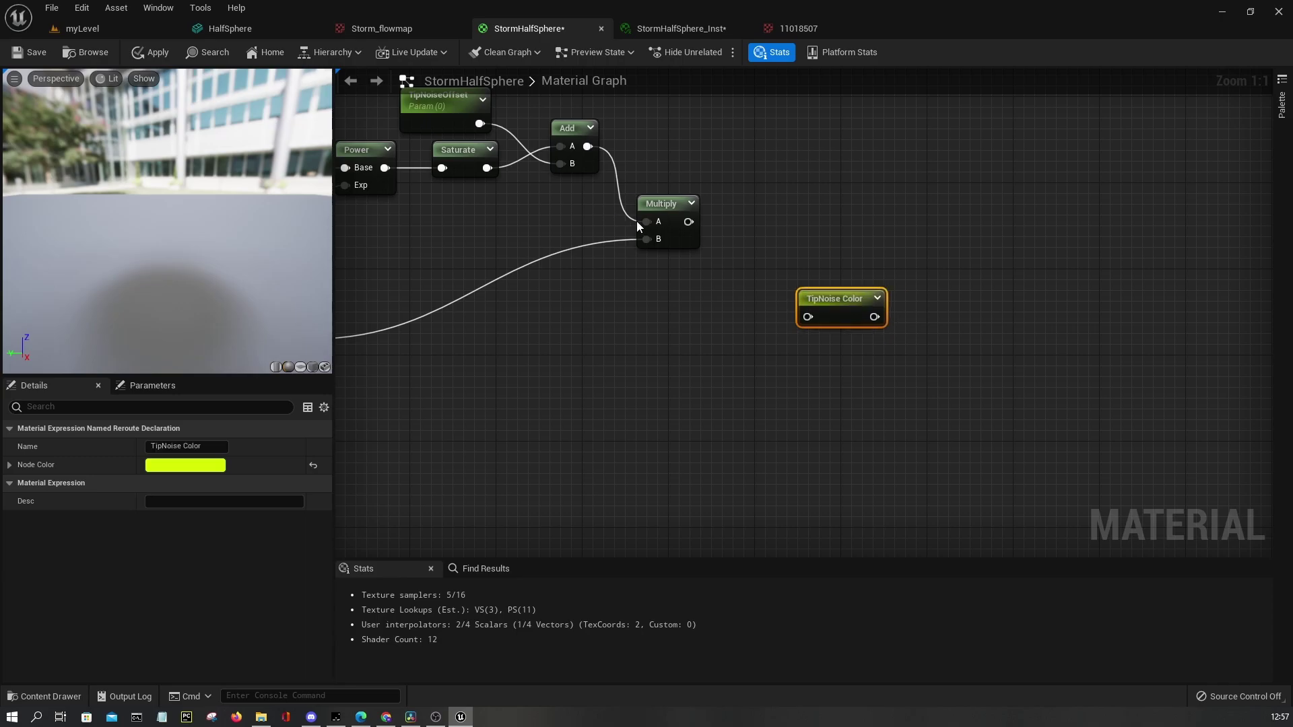
left_click_drag(689, 221, 775, 205)
Set the TipNoise Color reroute's node color to blue, with R 0, G about 0.045 and B 1
right_click_drag(775, 206, 1029, 211)
scroll(1029, 211, "down", 2)
left_click(1029, 211)
scroll(897, 307, "down", 2)
left_click(269, 465)
left_click_drag(268, 463, 236, 403)
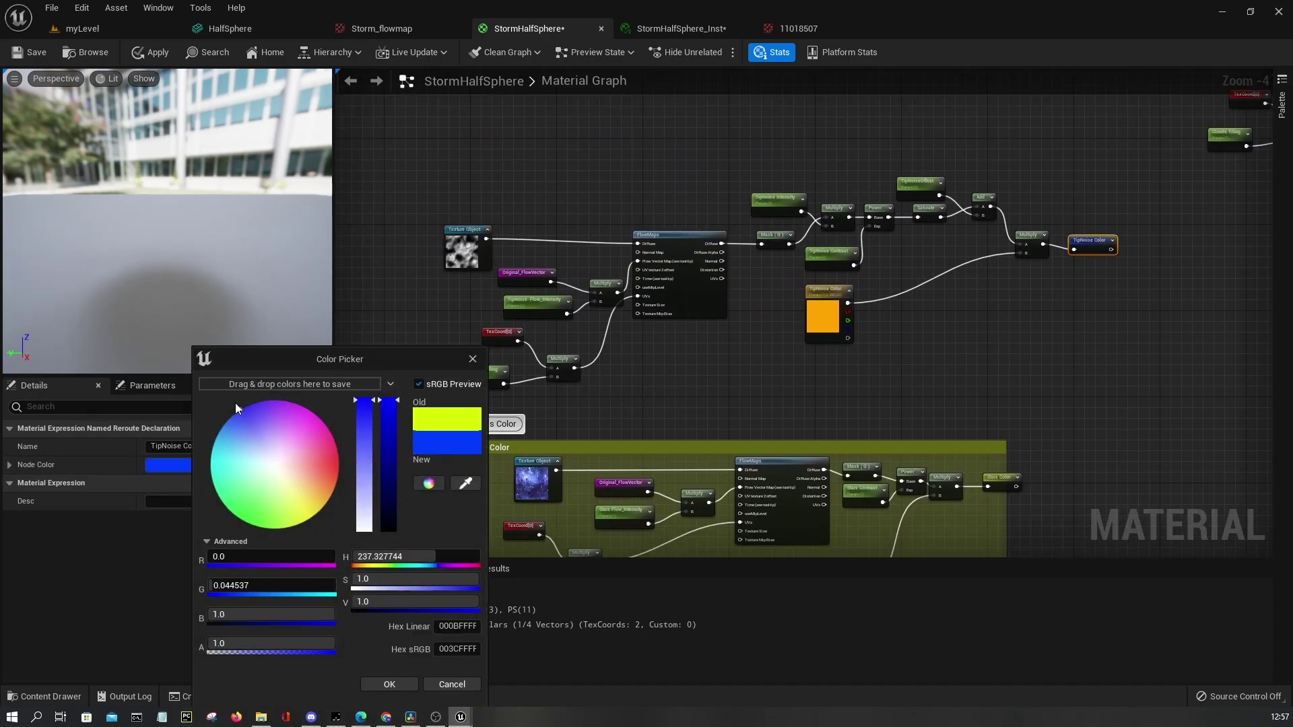
left_click(397, 681)
Enclose the whole tip noise network in a comment box titled TipNoise Color
left_click_drag(438, 394, 1101, 156)
key("c")
left_click(640, 192)
left_click(528, 221)
key("F2")
type("TipNoise")
key("Return")
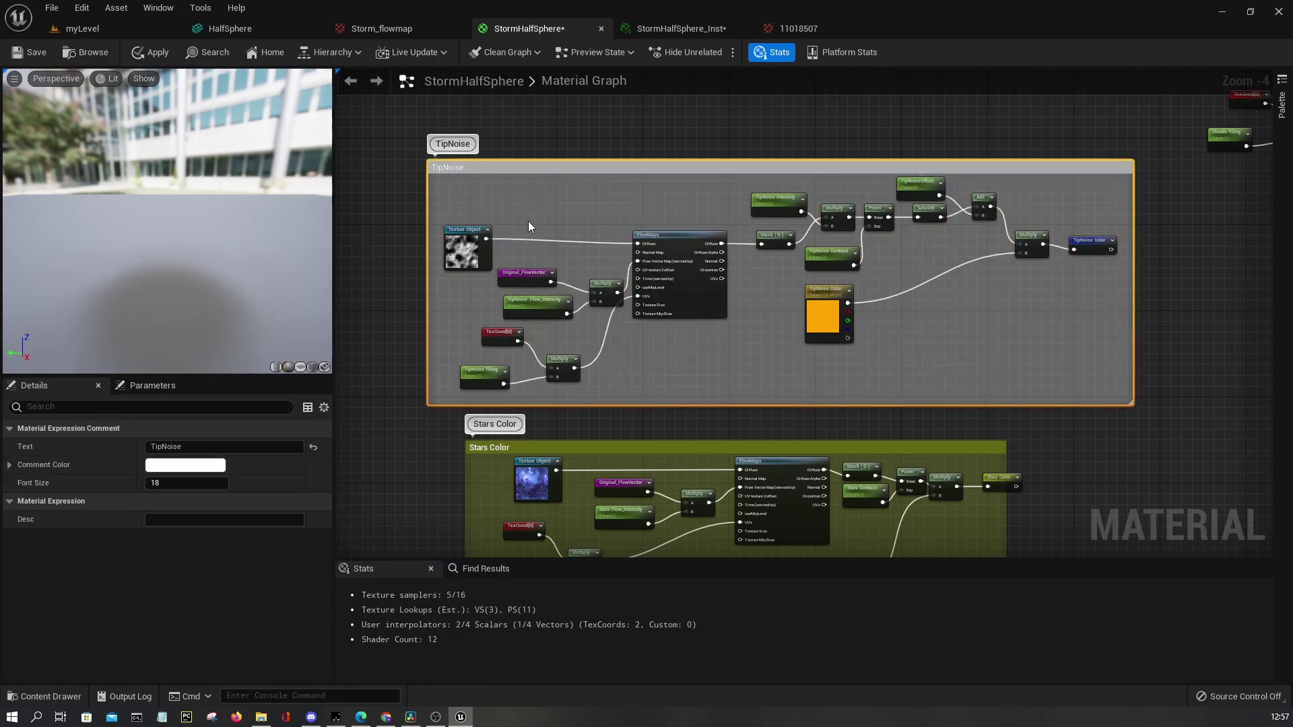
double_click(499, 169)
left_click(506, 165)
type("Color")
key("Return")
Set the TipNoise Color comment box to blue, with R 0, G about 0.038 and B 1
left_click(209, 467)
left_click_drag(209, 471, 228, 382)
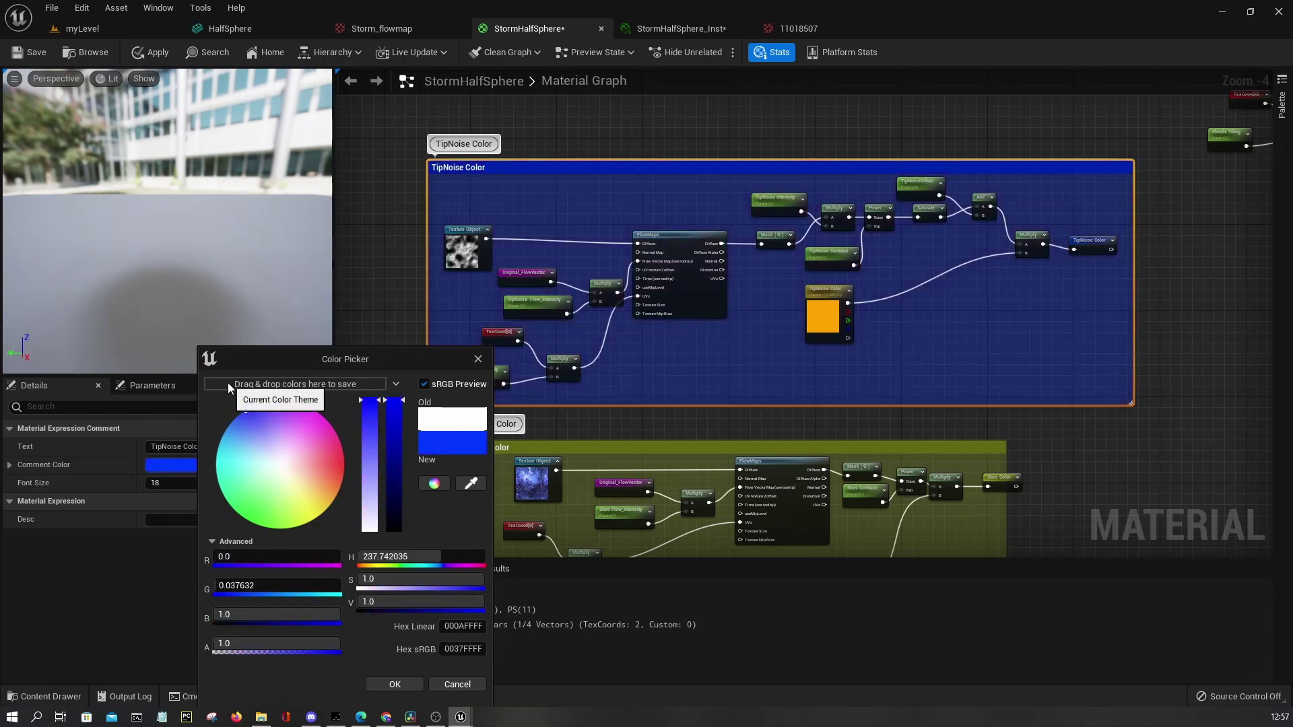
left_click(395, 685)
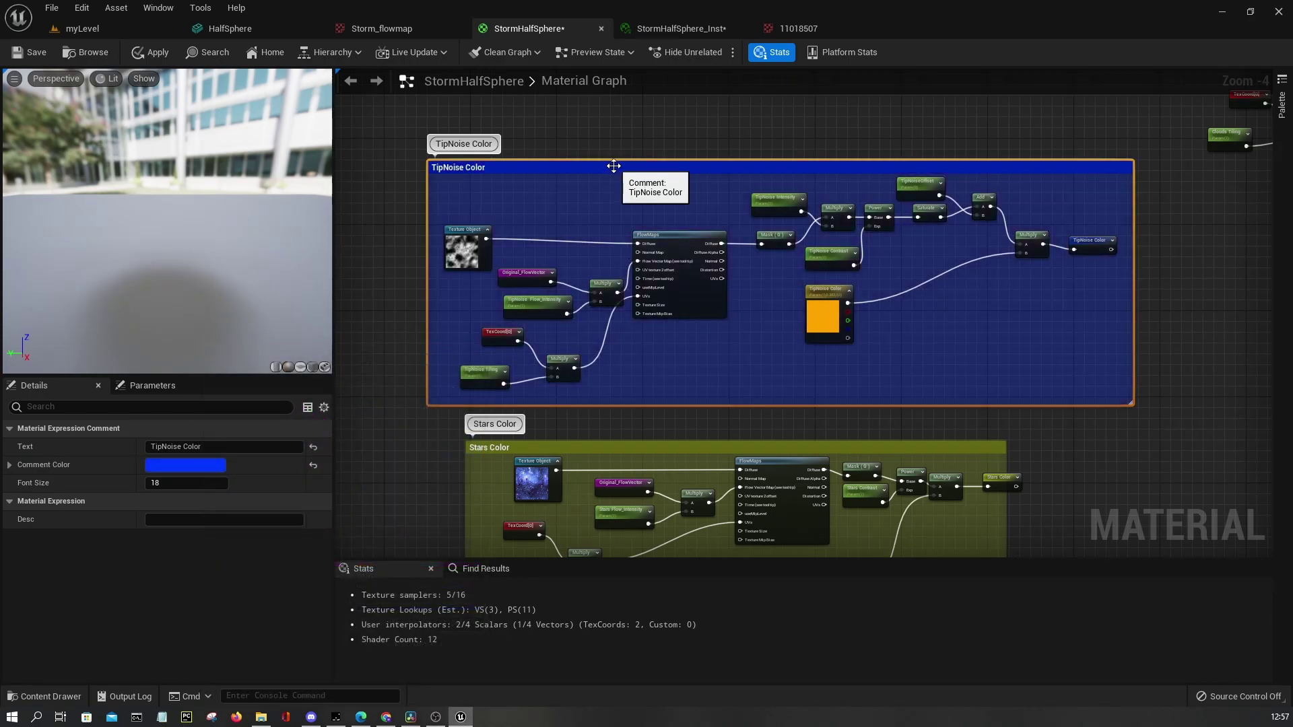
Assign the TipNoise Intensity, TipNoise Contrast and TipNoiseOffset parameters to the TipNoise group
scroll(794, 272, "up", 3)
left_click(768, 248)
left_click(660, 152, "ctrl")
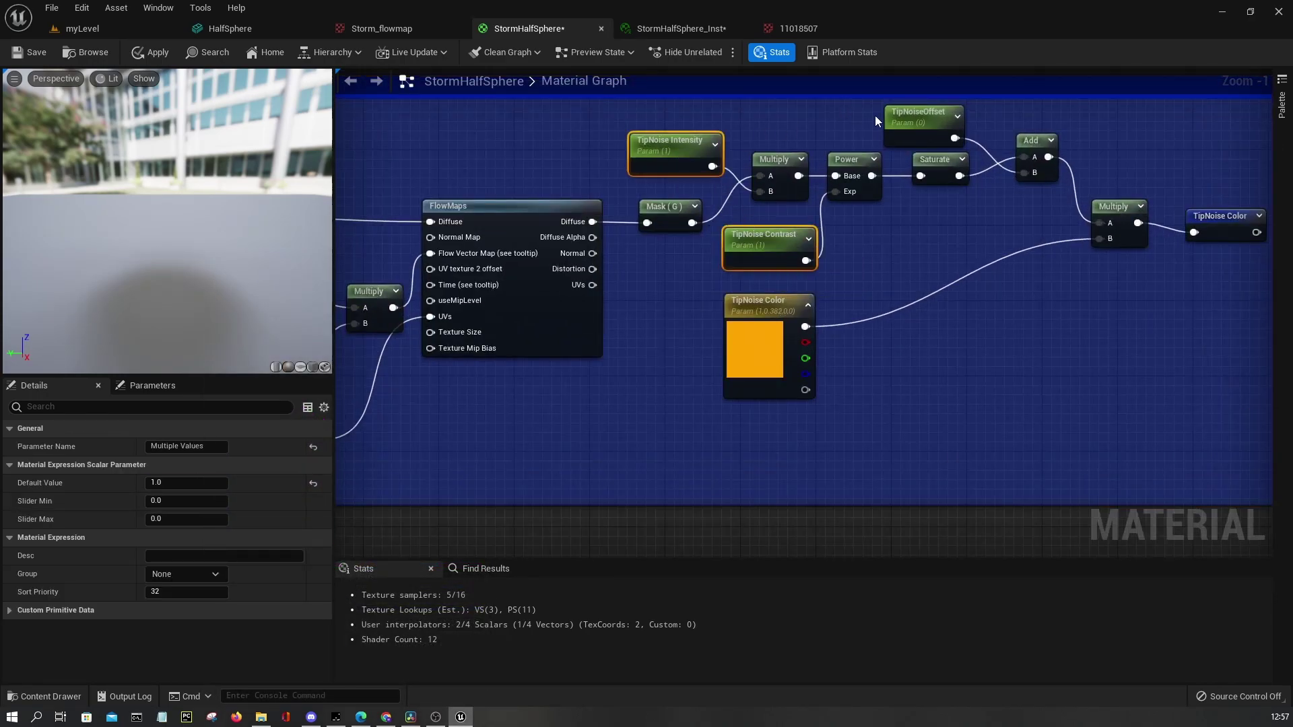
right_click_drag(540, 382, 861, 311)
left_click(216, 574)
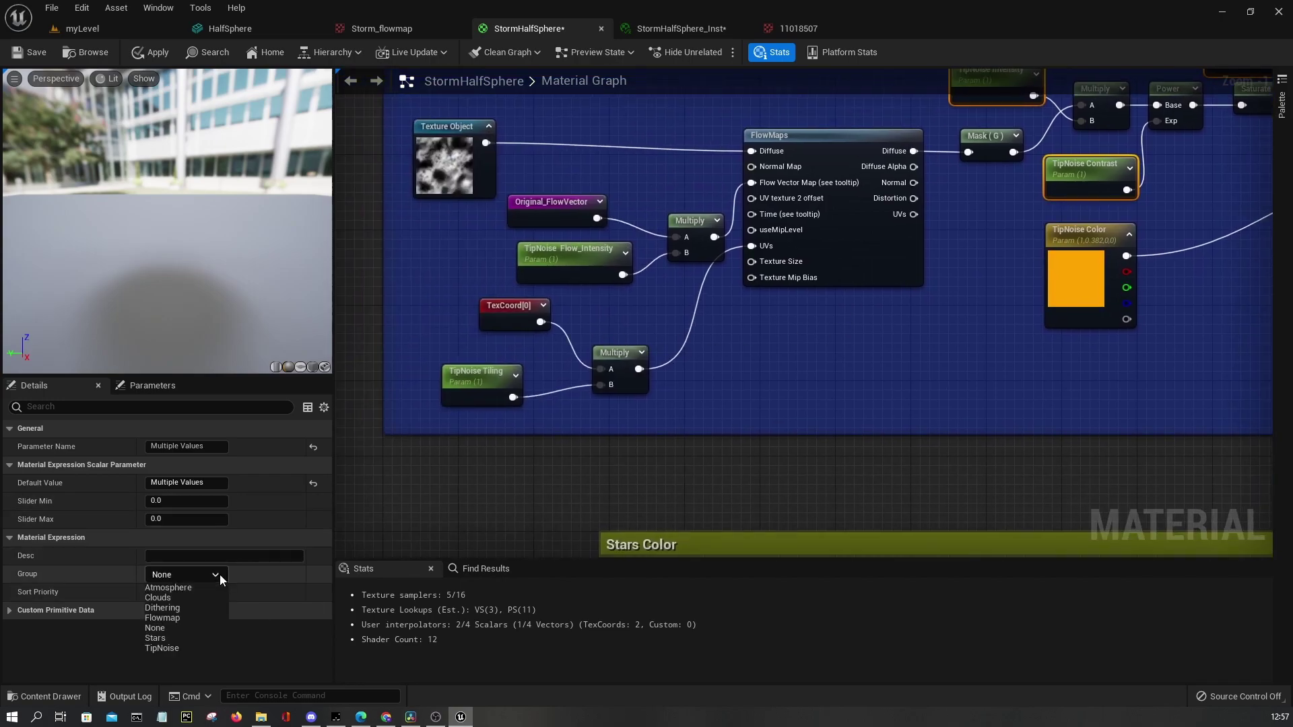
left_click(160, 645)
Check the group of the TipNoise Tiling and Flow_Intensity parameters, and assign TipNoise Color to the TipNoise group
left_click(480, 381)
left_click(586, 261)
scroll(863, 319, "down", 1)
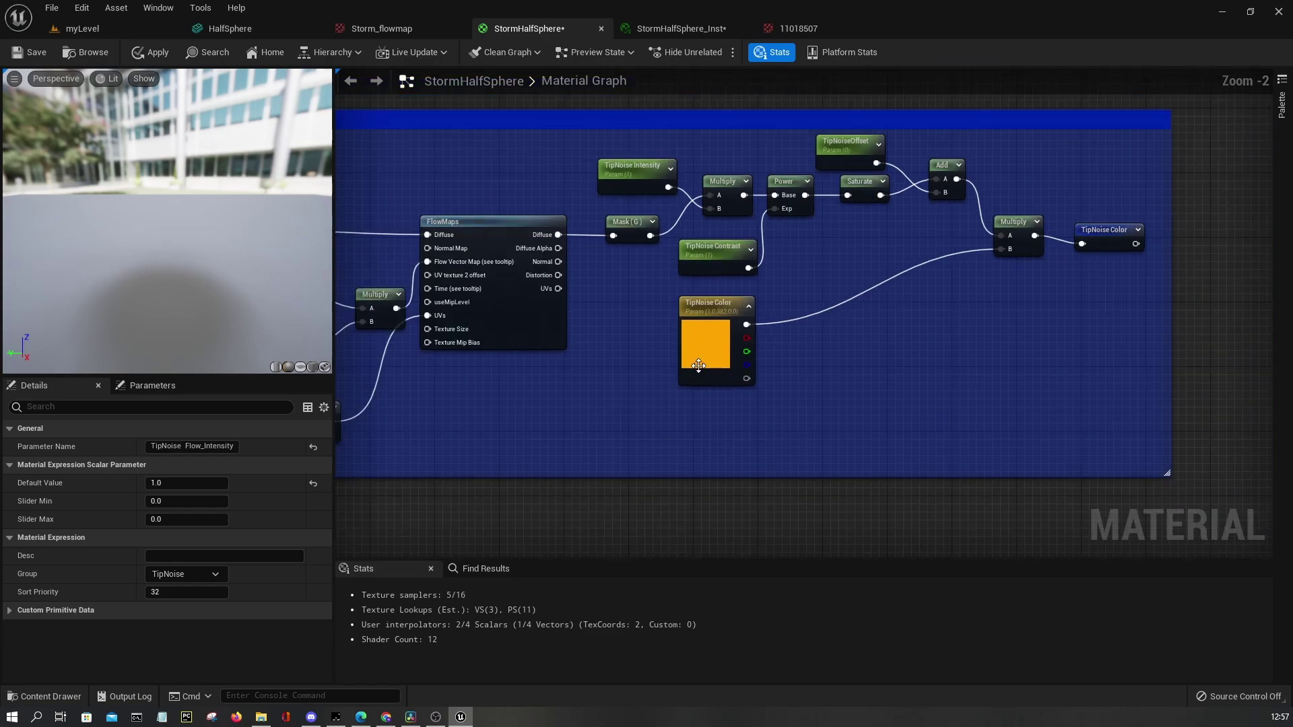
left_click(699, 365)
left_click(215, 610)
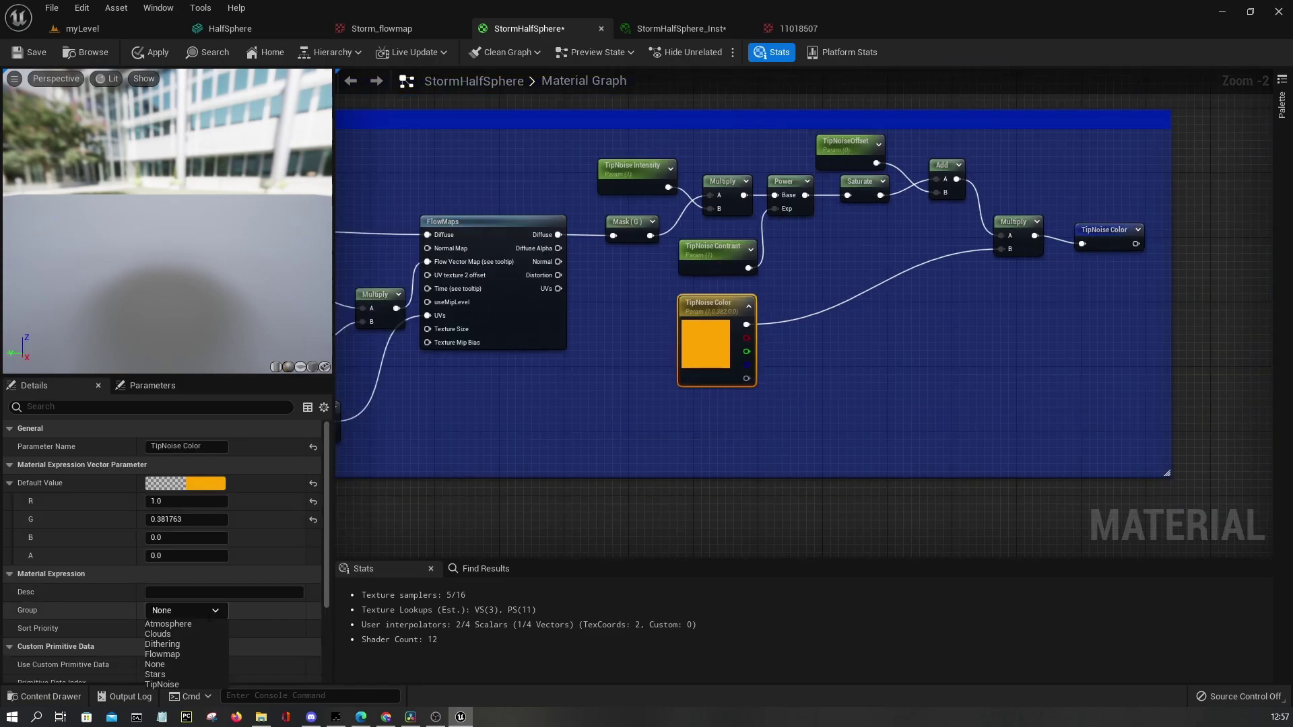
left_click(161, 684)
Check the Stars Tint parameter's group and locate the Texture Sample in the section that builds Original_FlowVector
right_click_drag(842, 539, 842, 209)
left_click(1037, 463)
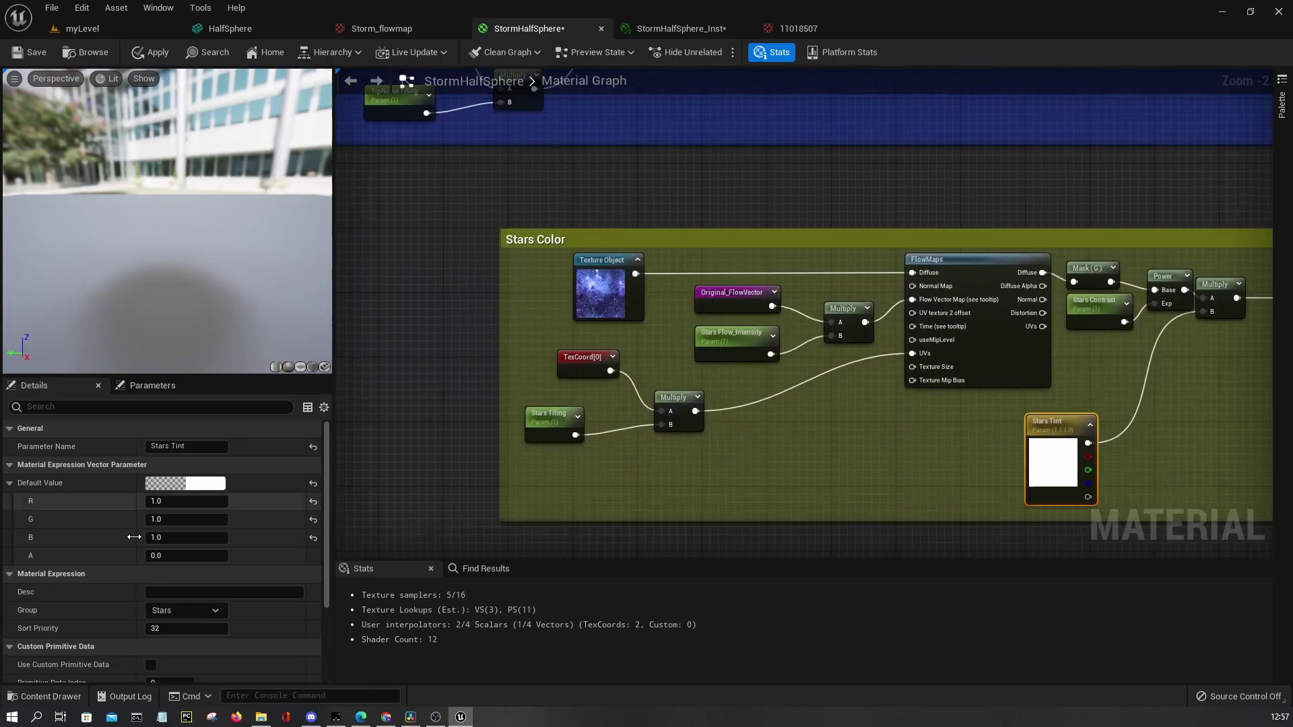
right_click_drag(940, 185, 660, 317)
left_click(660, 317)
scroll(876, 274, "down", 2)
scroll(875, 273, "up", 1)
scroll(843, 318, "down", 7)
mouse_move(843, 317)
right_mouse_down()
mouse_move(546, 310)
mouse_move(835, 317)
right_mouse_up()
scroll(752, 389, "up", 1)
right_click_drag(752, 388, 1028, 196)
scroll(901, 355, "up", 6)
right_click_drag(1017, 378, 693, 407)
left_click(470, 365)
left_click(593, 424)
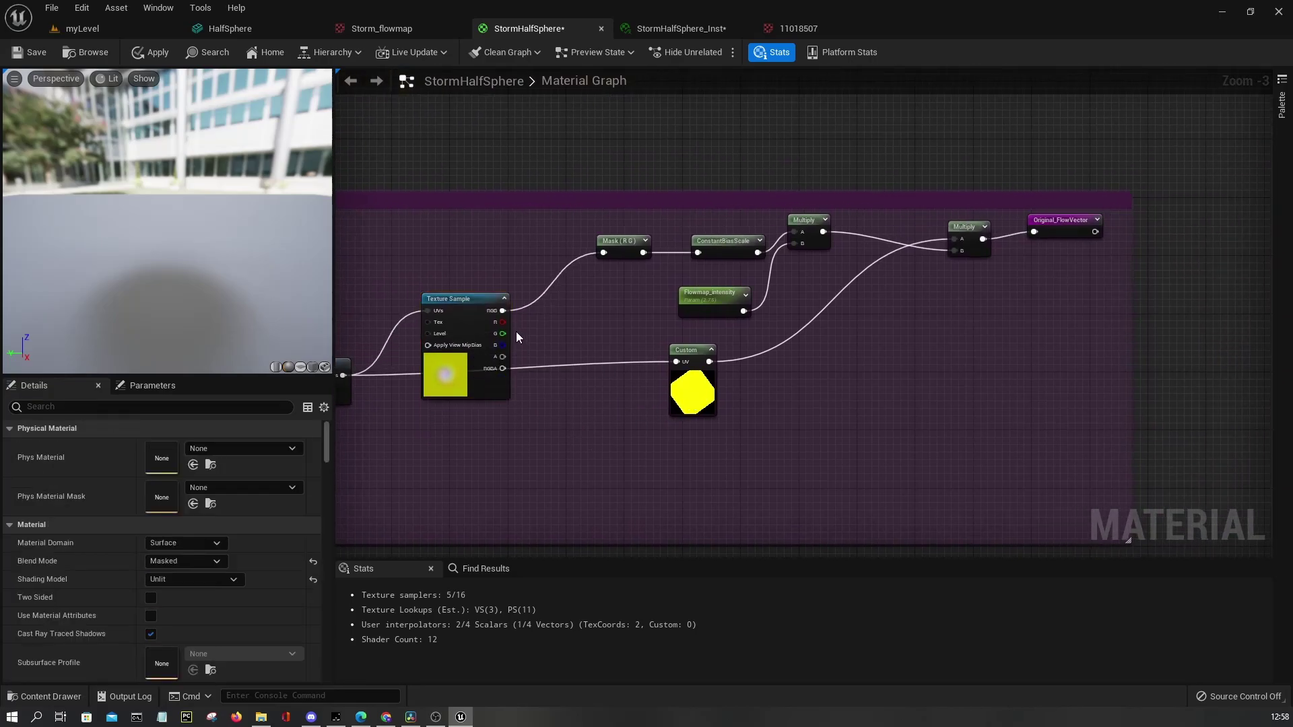
scroll(515, 331, "up", 3)
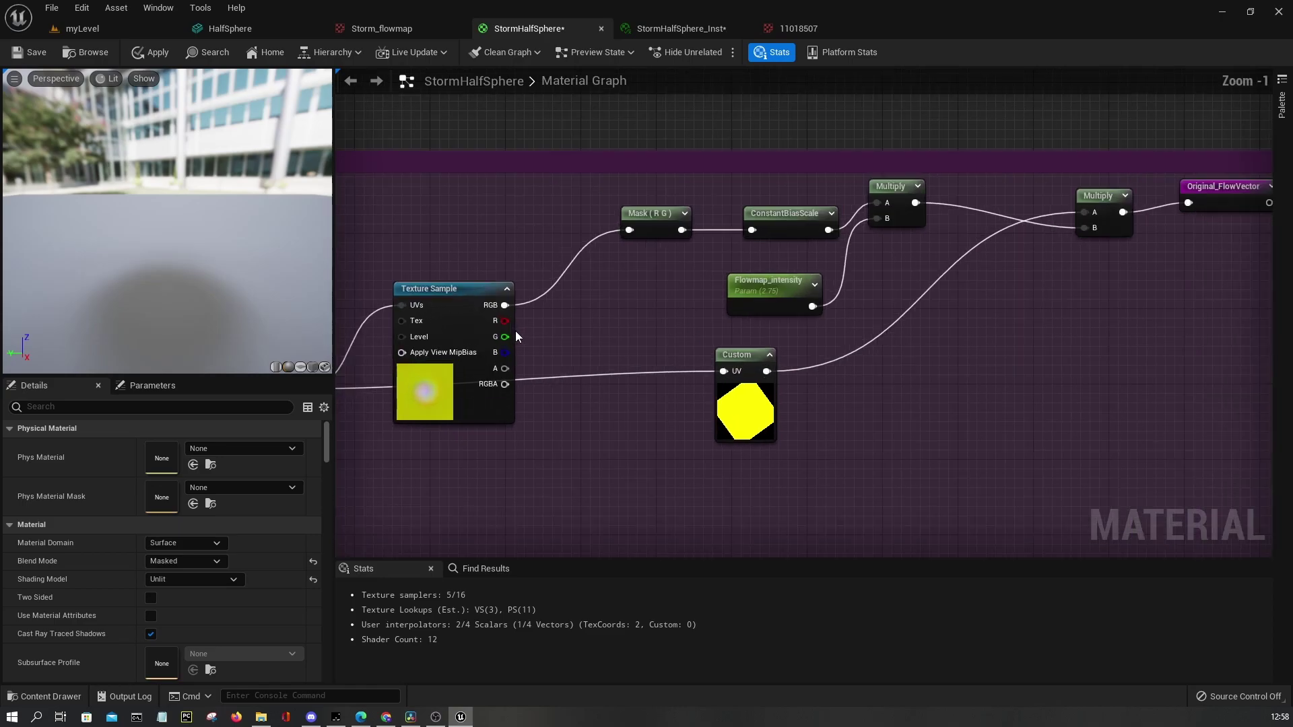
left_click_drag(504, 349, 1040, 380)
scroll(601, 364, "down", 1)
type("reroute")
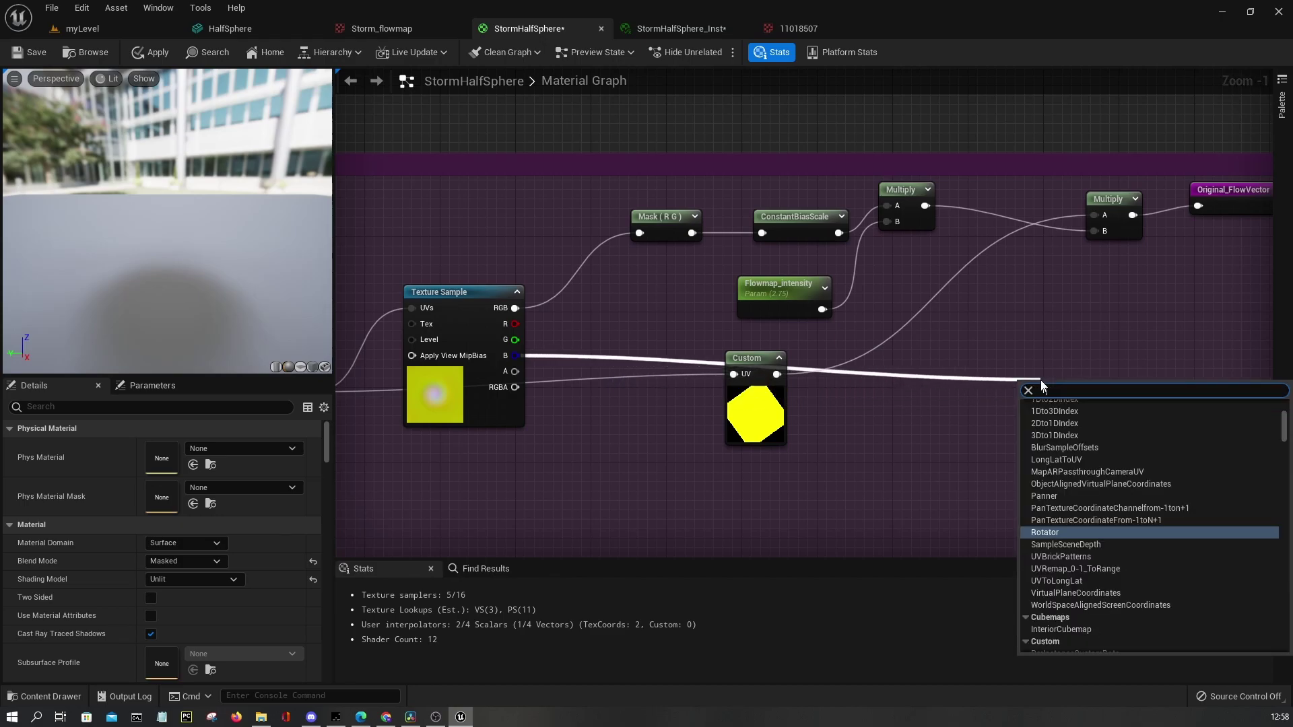
key("Return")
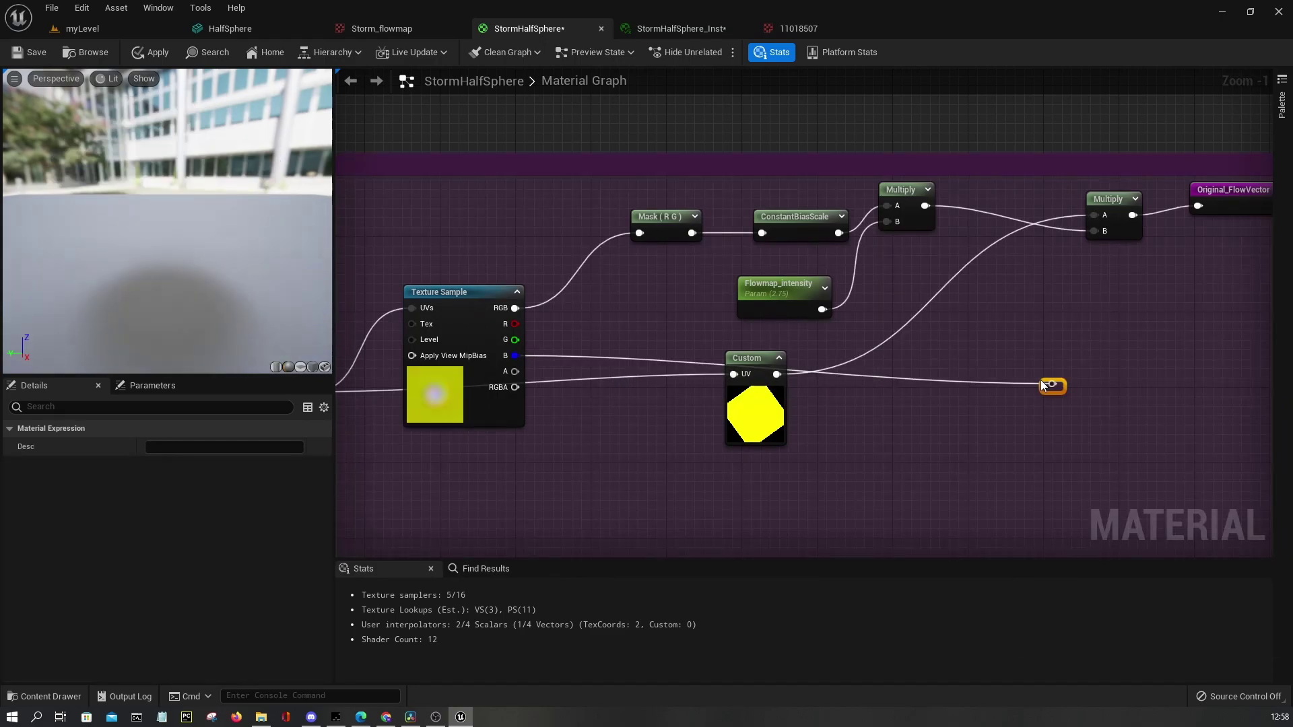
key("ctrl+z")
Create a named reroute declaration called Inner Mask from the flowmap Texture Sample's B output
left_click_drag(516, 356, 959, 371)
type("nale")
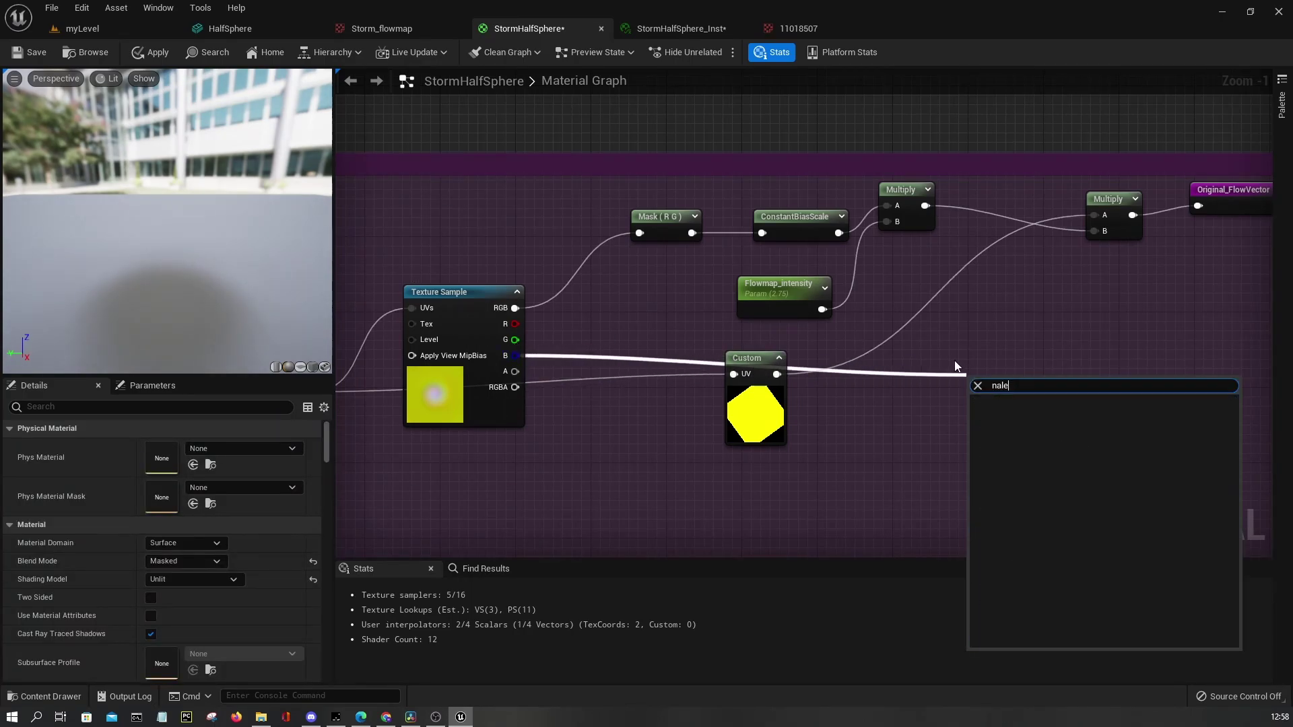
key("BackSpace")
key("BackSpace")
type("med rer")
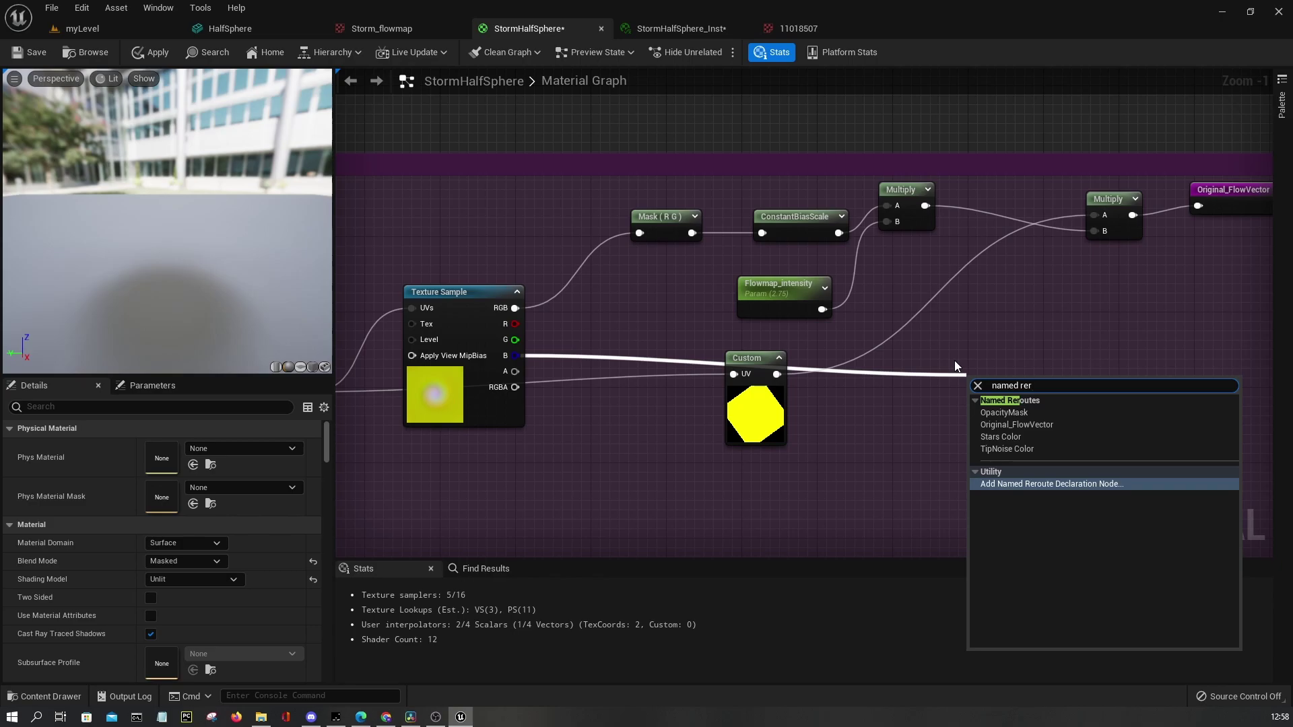
key("Return")
type("F")
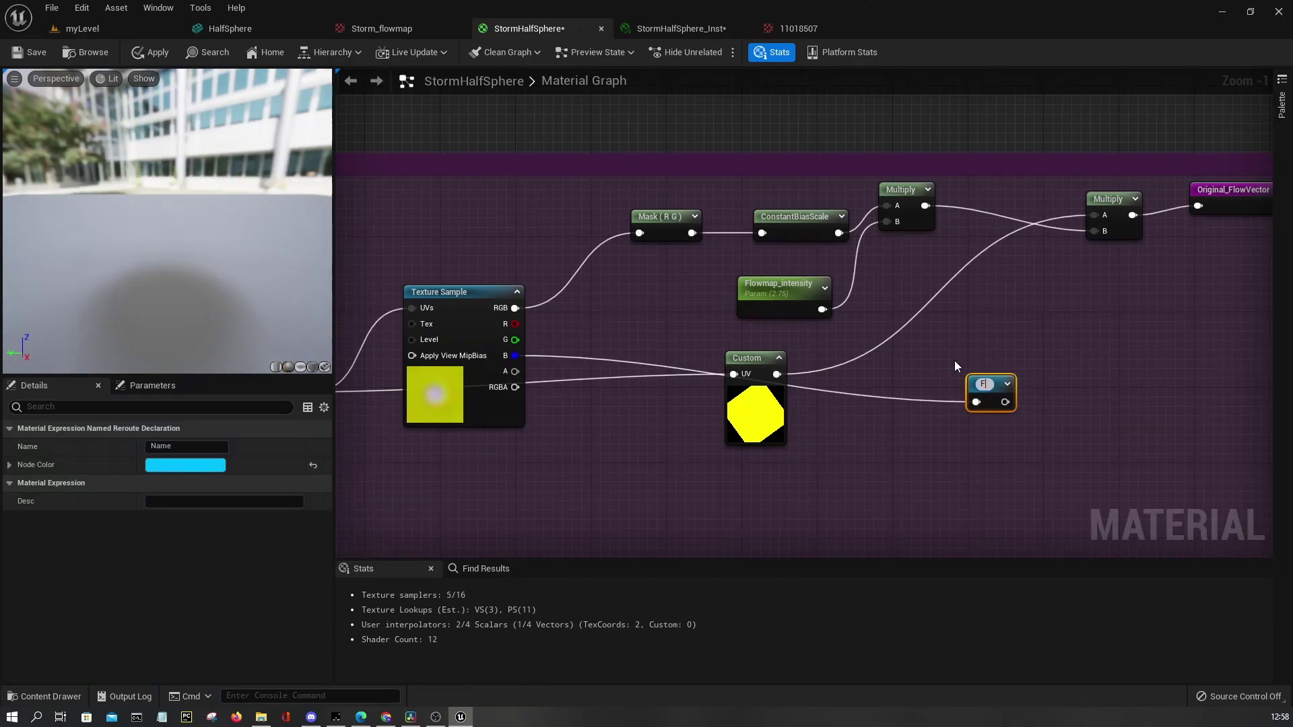
key("BackSpace")
type("Inner Mask")
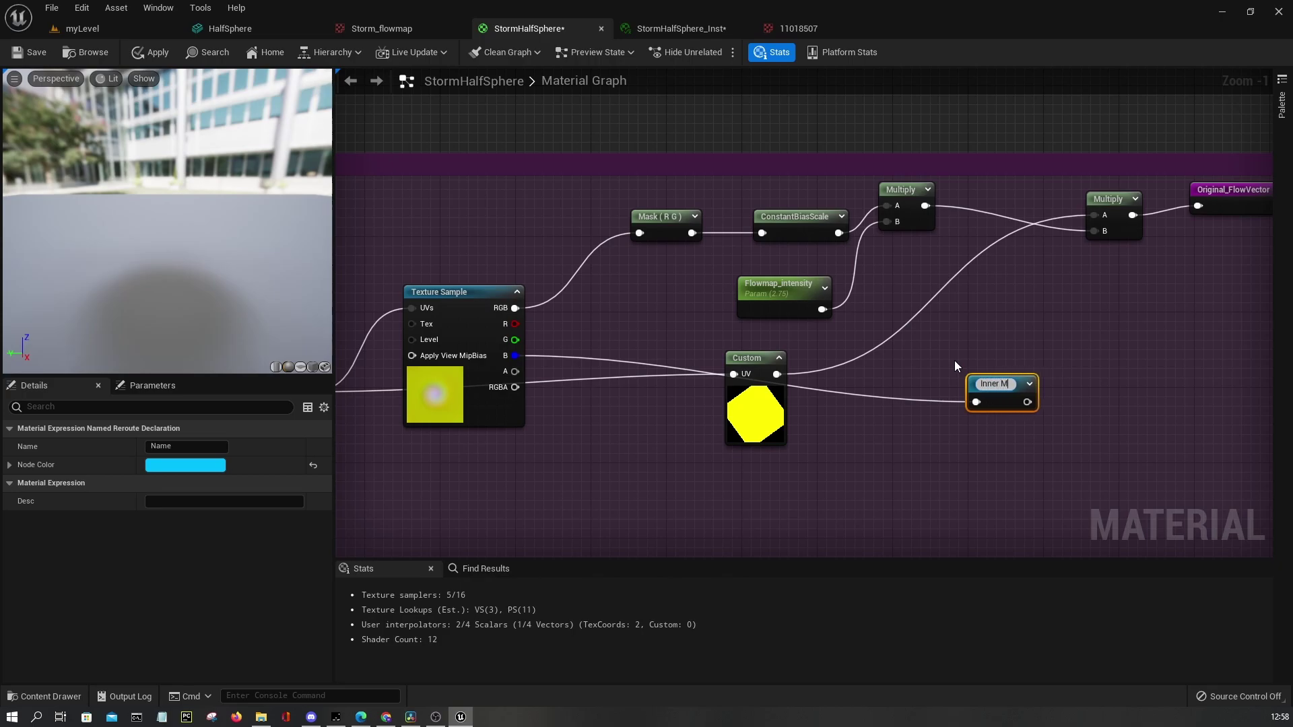
key("Return")
Move the Inner Mask reroute up and the Custom node down to separate their wires
left_click(991, 410)
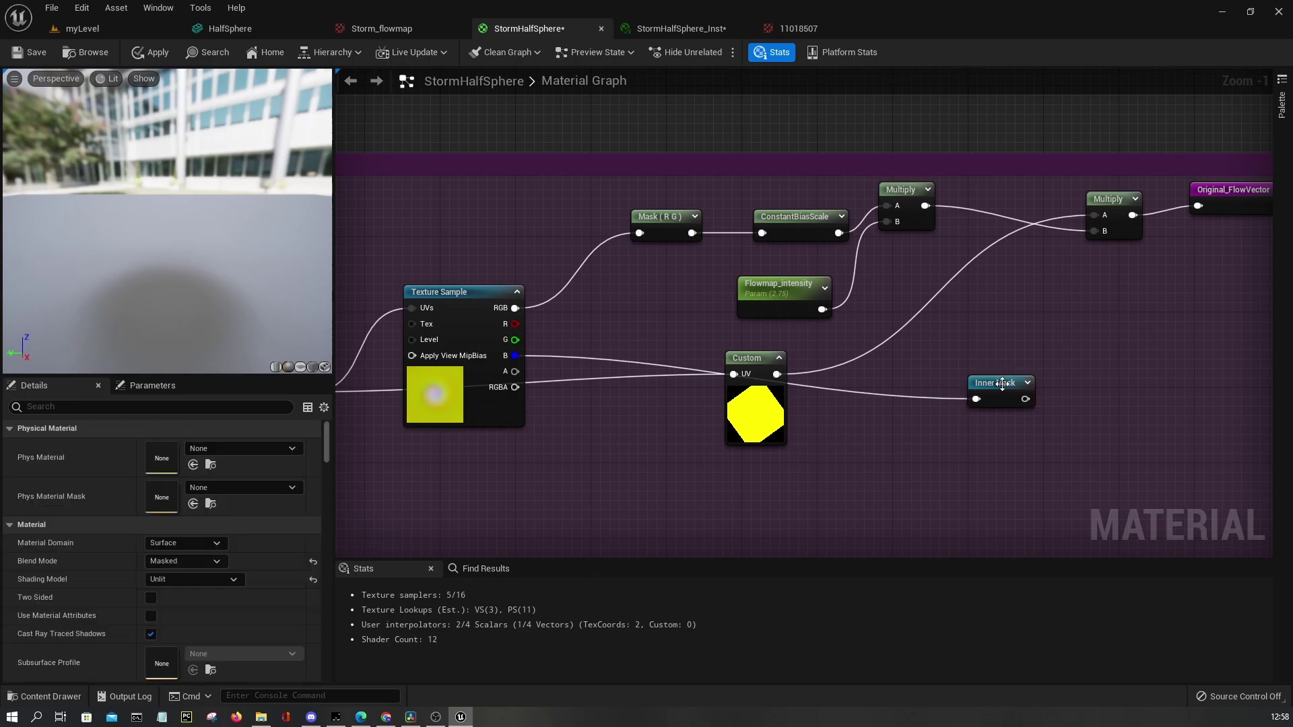
left_click_drag(999, 390, 1020, 337)
left_click_drag(767, 413, 766, 441)
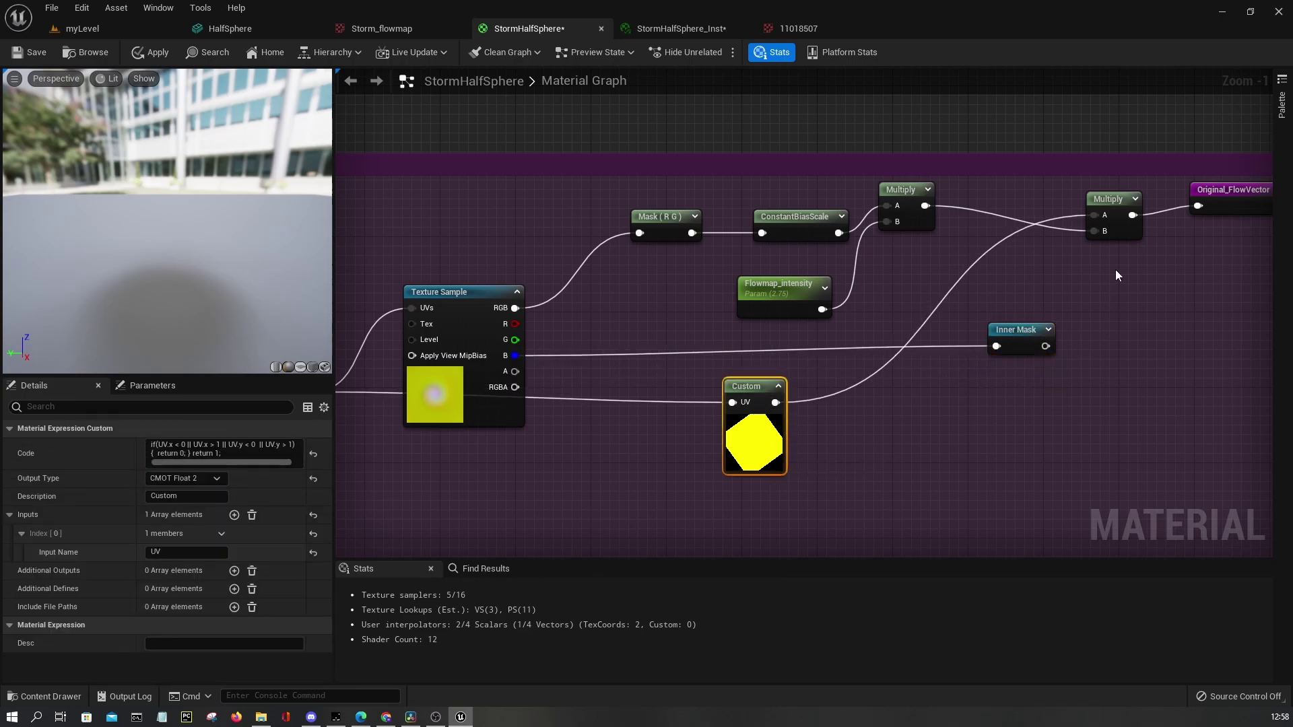
Duplicate the flow-vector Multiply, wire the Custom node and the Texture Sample's B output through it into Inner Mask, and delete the extra Custom copy
left_click(1108, 202, "ctrl")
key("ctrl+d")
left_click_drag(1093, 270, 515, 358)
left_click(951, 472)
left_click(764, 445)
left_click_drag(902, 357, 917, 325)
left_click(763, 432)
right_click_drag(835, 458, 851, 419)
left_click_drag(569, 517, 833, 450)
key("Delete")
Place the new Multiply below the flow-vector Multiply and move Inner Mask beyond it
left_click_drag(899, 297, 814, 294)
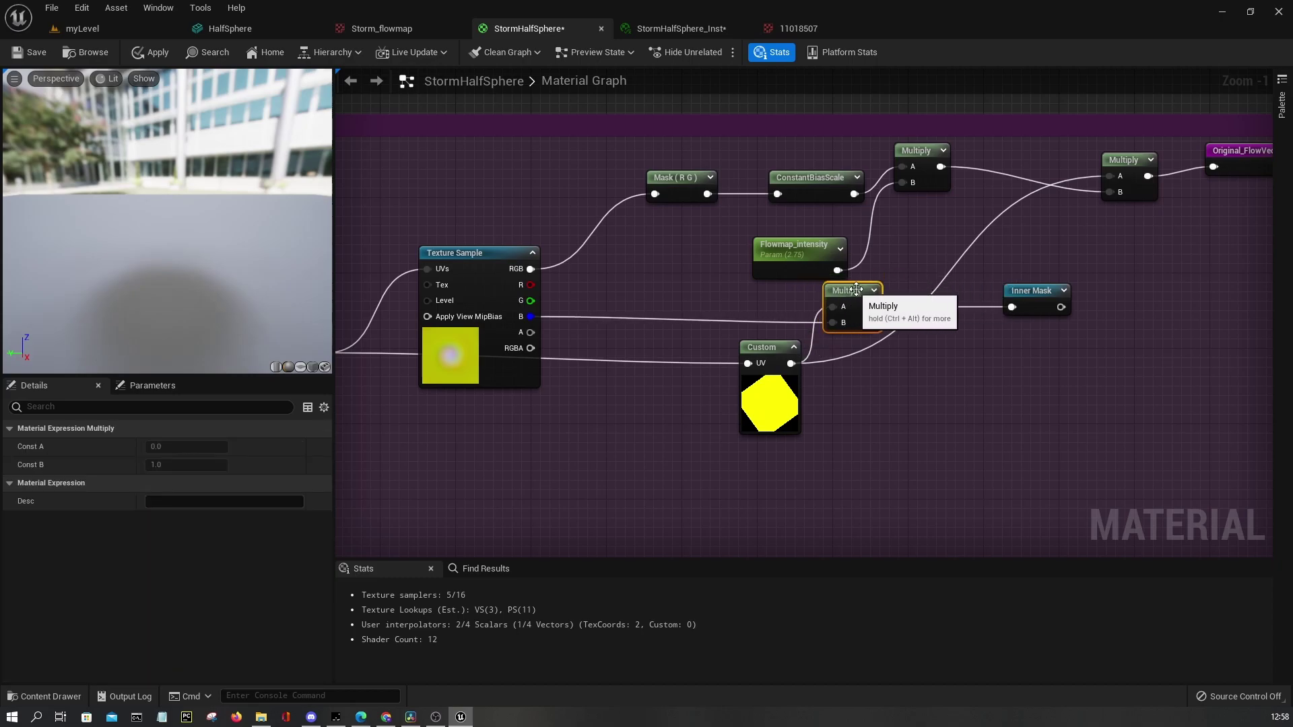
right_click_drag(1002, 295, 825, 272)
left_click_drag(885, 283, 1116, 261)
left_click_drag(675, 280, 948, 261)
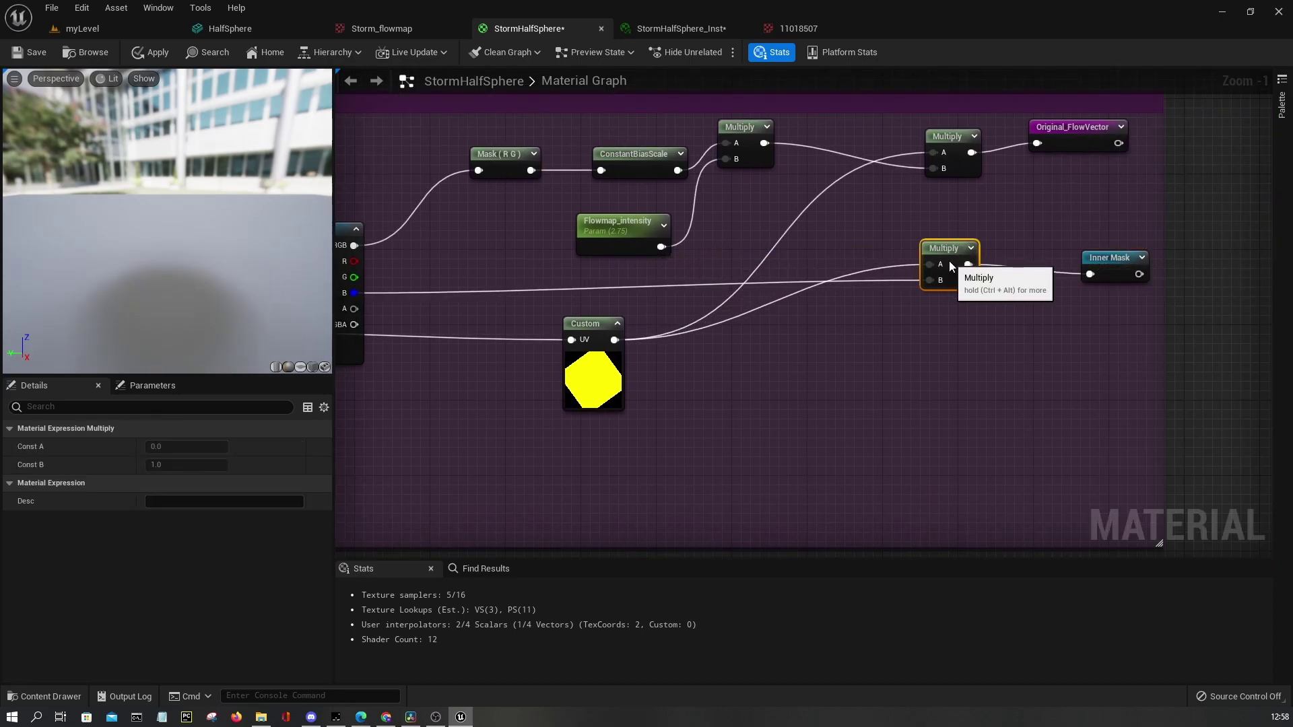
Swap the new Multiply's inputs so the Texture Sample's B output feeds A and the Custom node feeds B, and tidy the nodes
left_click_drag(603, 382, 603, 364)
left_click(822, 368)
left_click_drag(930, 280, 614, 321)
left_click_drag(930, 264, 391, 293)
left_click(818, 328)
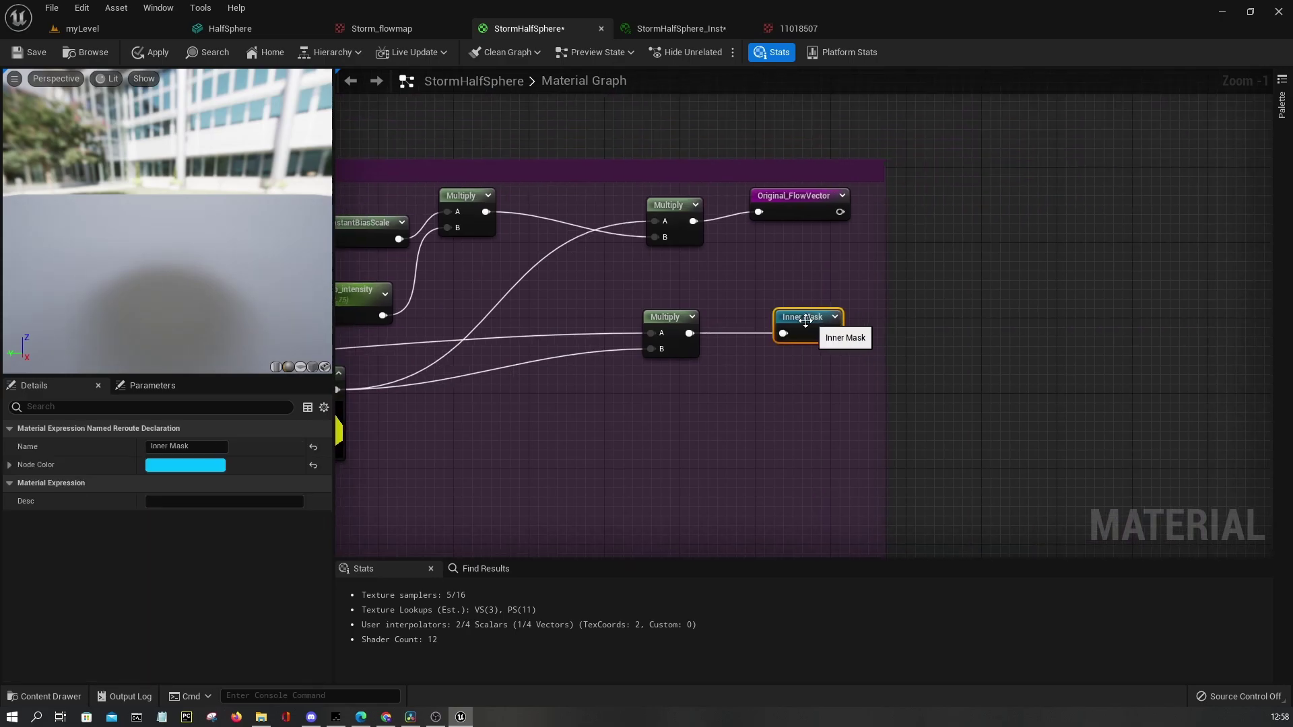
Move the StormHalfSphere result node and the final stars Lerp apart to make room for another blend
scroll(858, 324, "down", 9)
right_click_drag(858, 325, 798, 420)
scroll(576, 273, "up", 1)
scroll(577, 274, "down", 1)
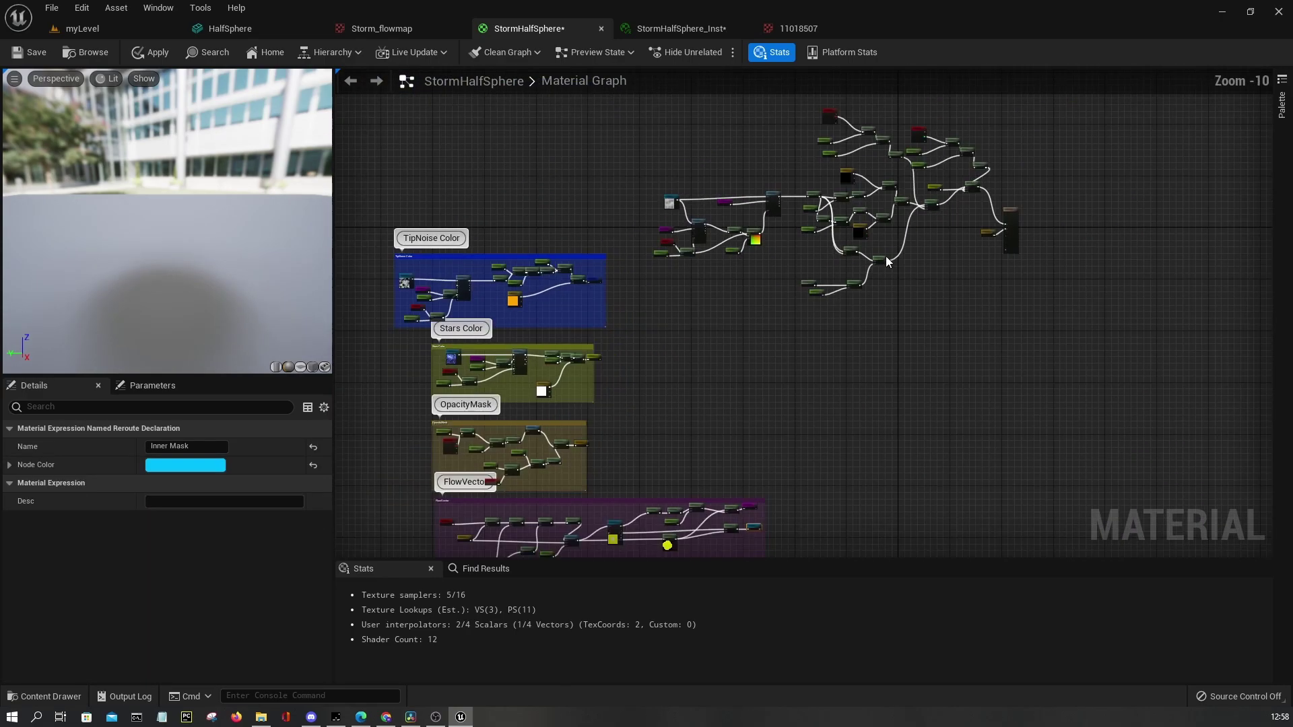
scroll(785, 261, "up", 9)
scroll(737, 229, "up", 1)
right_click_drag(737, 229, 726, 411)
left_click_drag(925, 389, 1215, 378)
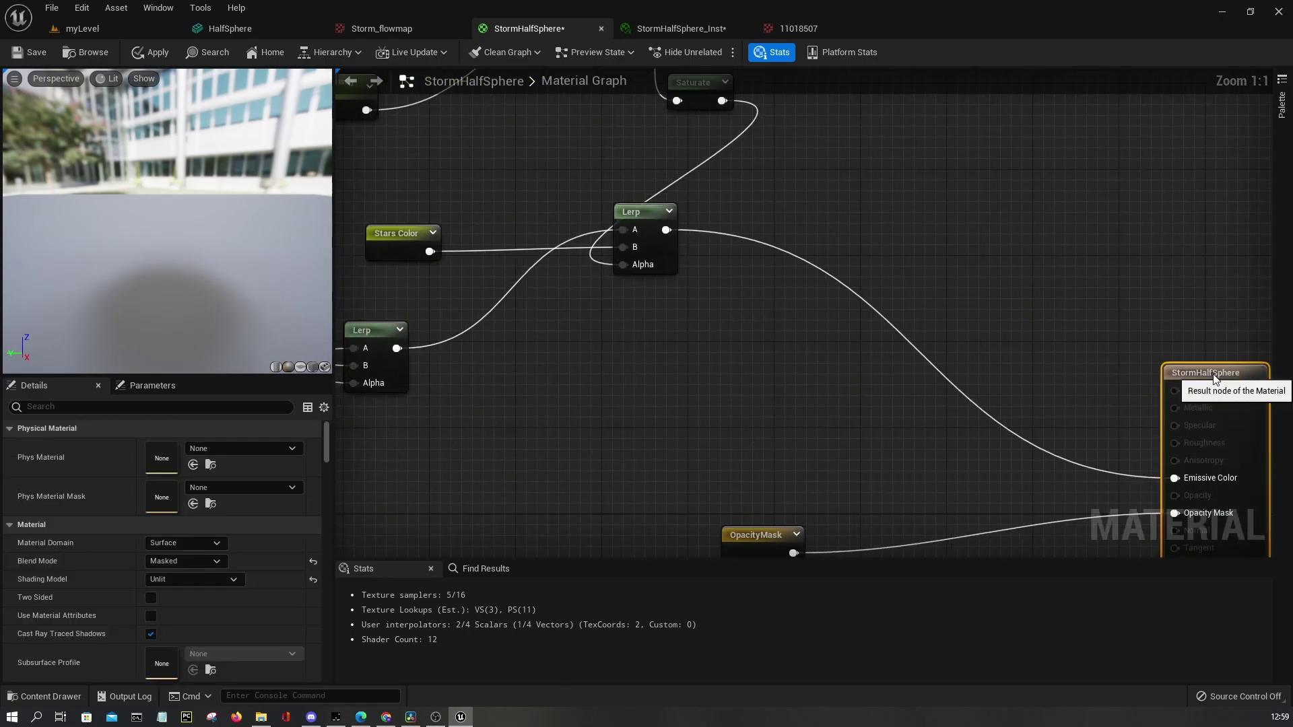
left_click_drag(648, 204, 760, 224)
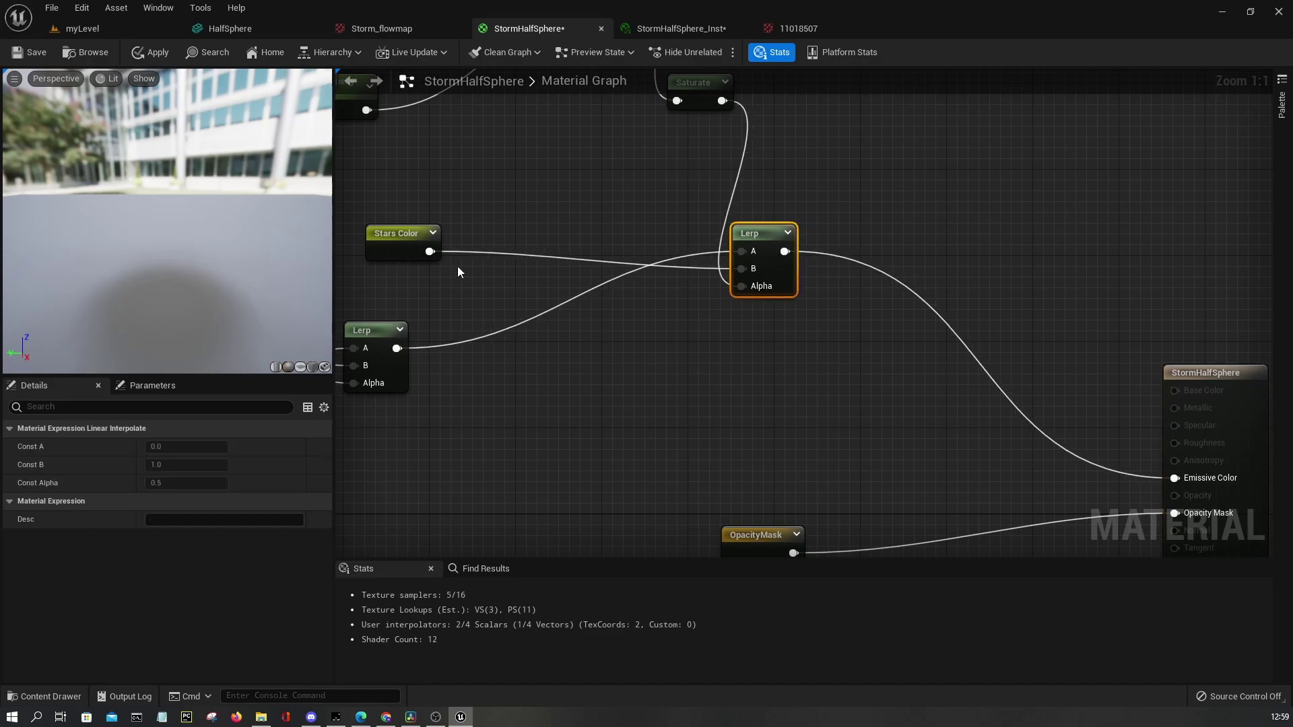
Add a LinearInterpolate node between the stars Lerp and the material result node
left_click(783, 401)
right_click(784, 401)
type("linear in")
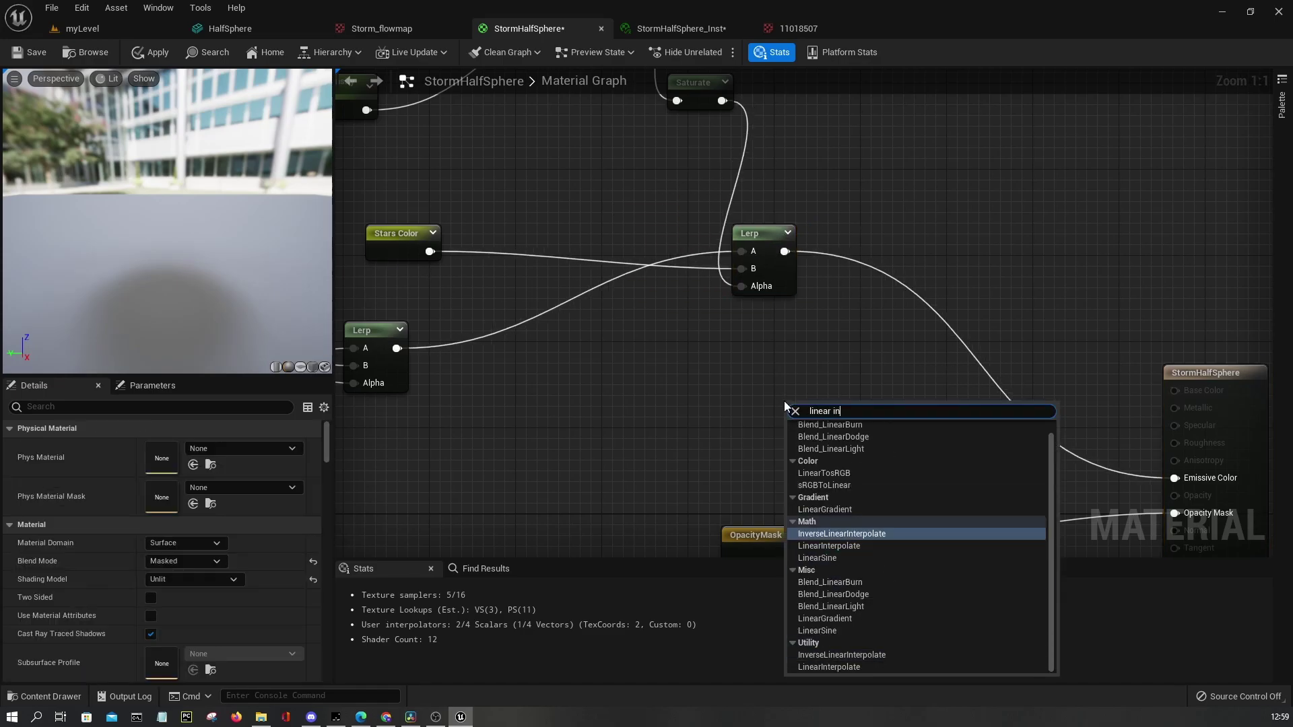
key("Down")
key("Return")
Add an Inner Mask reroute, wire it into the new Lerp's Alpha, and reposition both nodes
left_click(608, 439)
right_click(608, 439)
type("inner")
key("Return")
left_click_drag(672, 467, 795, 464)
left_click_drag(637, 450, 599, 471)
left_click_drag(791, 438, 908, 389)
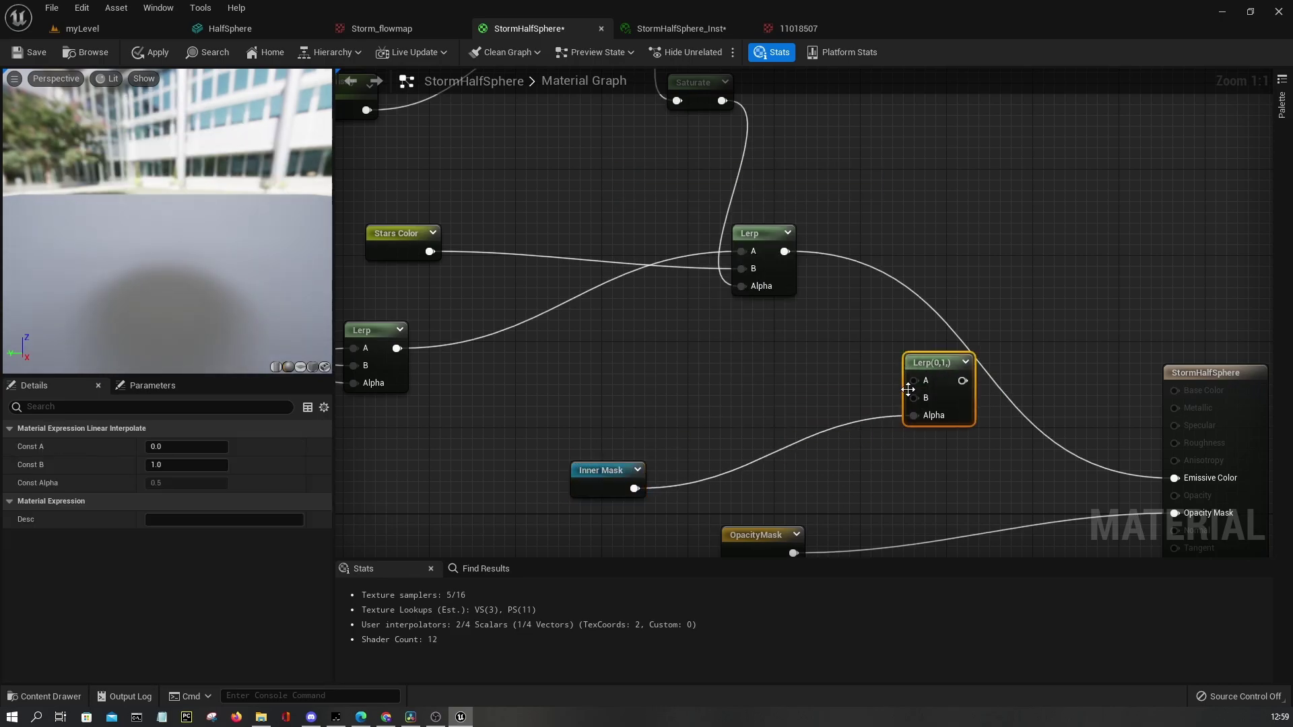
left_click_drag(629, 471, 684, 459)
Add a TipNoise Color reroute as the new Lerp's B, feed the stars Lerp into A, and connect the result to Emissive Color
scroll(808, 421, "down", 8)
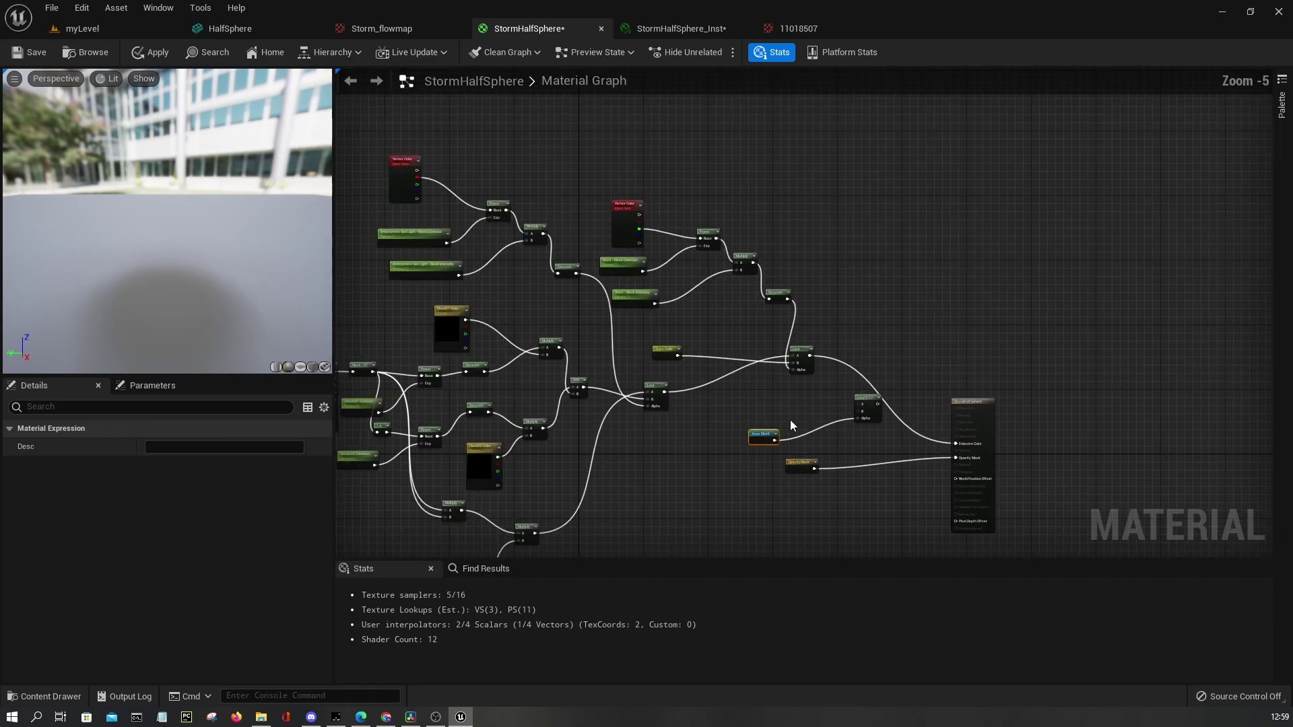
scroll(874, 381, "up", 7)
right_click(874, 369)
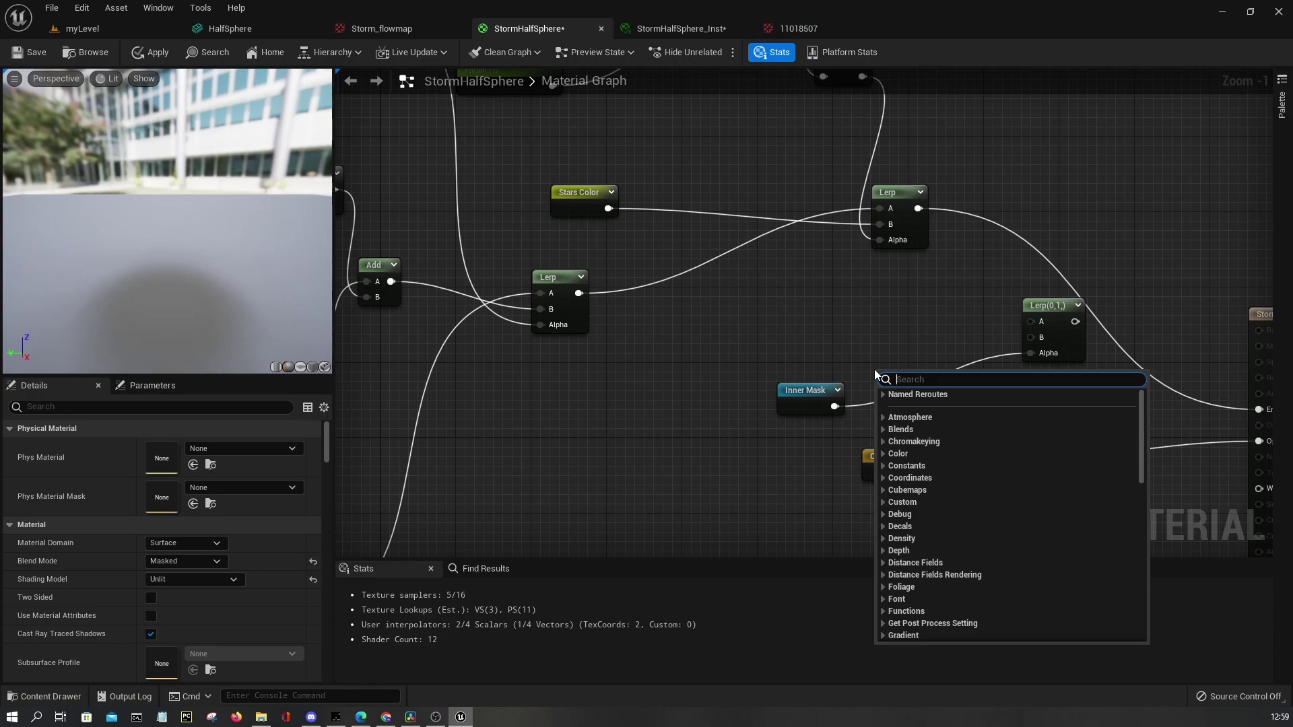
type("tipn")
key("Return")
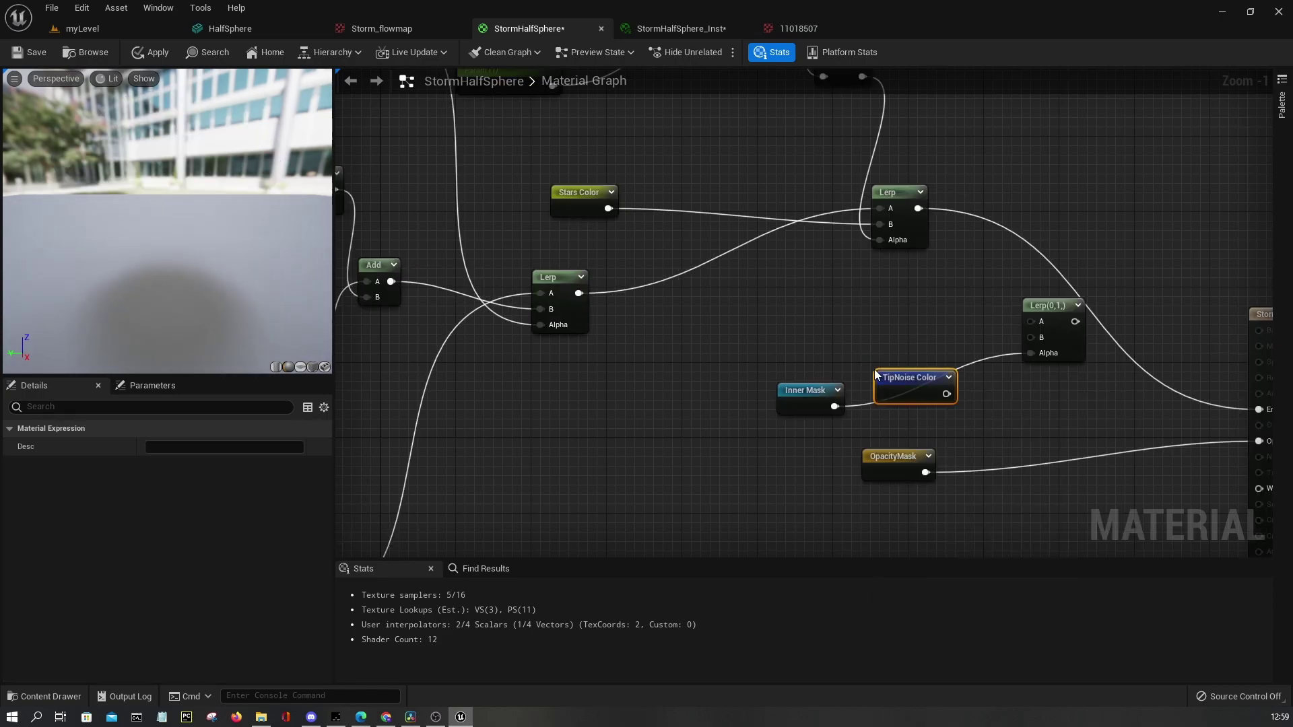
scroll(874, 369, "up", 1)
left_click_drag(883, 384, 926, 189)
right_click_drag(1056, 318, 762, 191)
left_click_drag(805, 190, 1052, 290)
In the FlowVector section, add a Multiply fed by the Multiply that drives Inner Mask, leaving space before the reroute
scroll(981, 256, "down", 4)
scroll(945, 272, "down", 5)
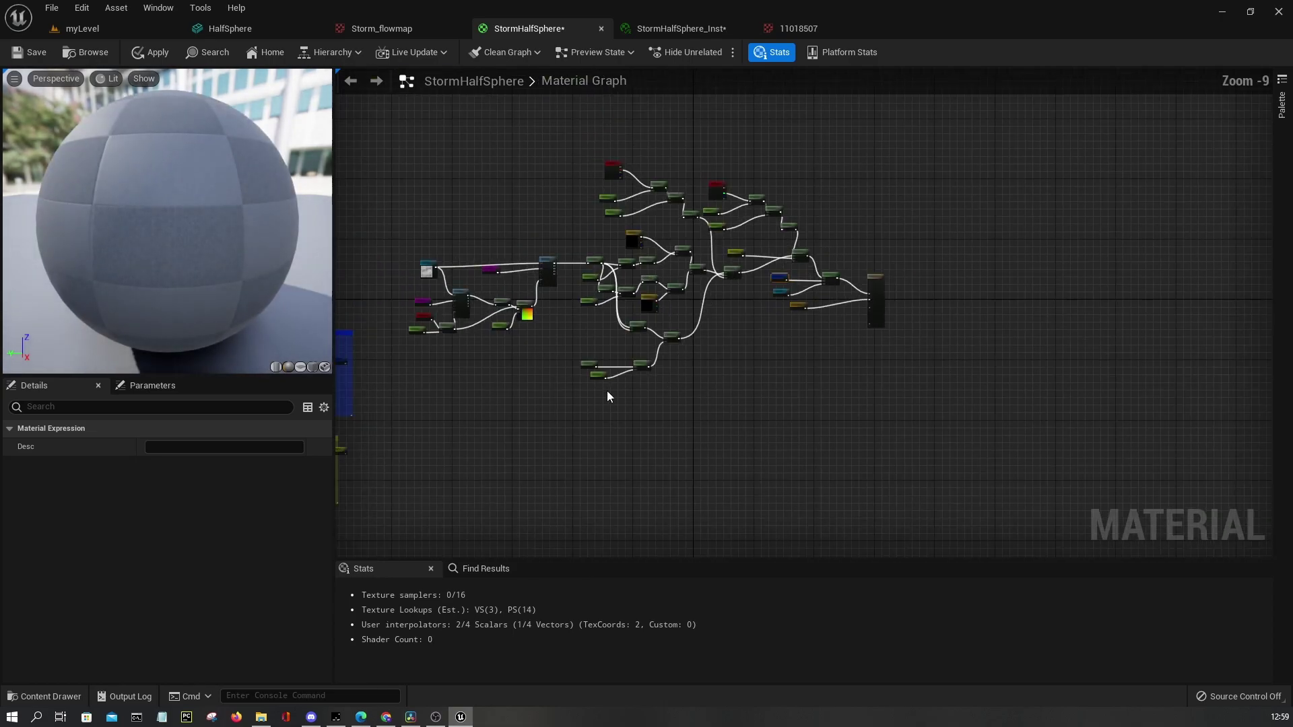
right_click_drag(424, 506, 909, 369)
right_click_drag(812, 491, 841, 243)
scroll(807, 235, "up", 1)
scroll(807, 236, "up", 6)
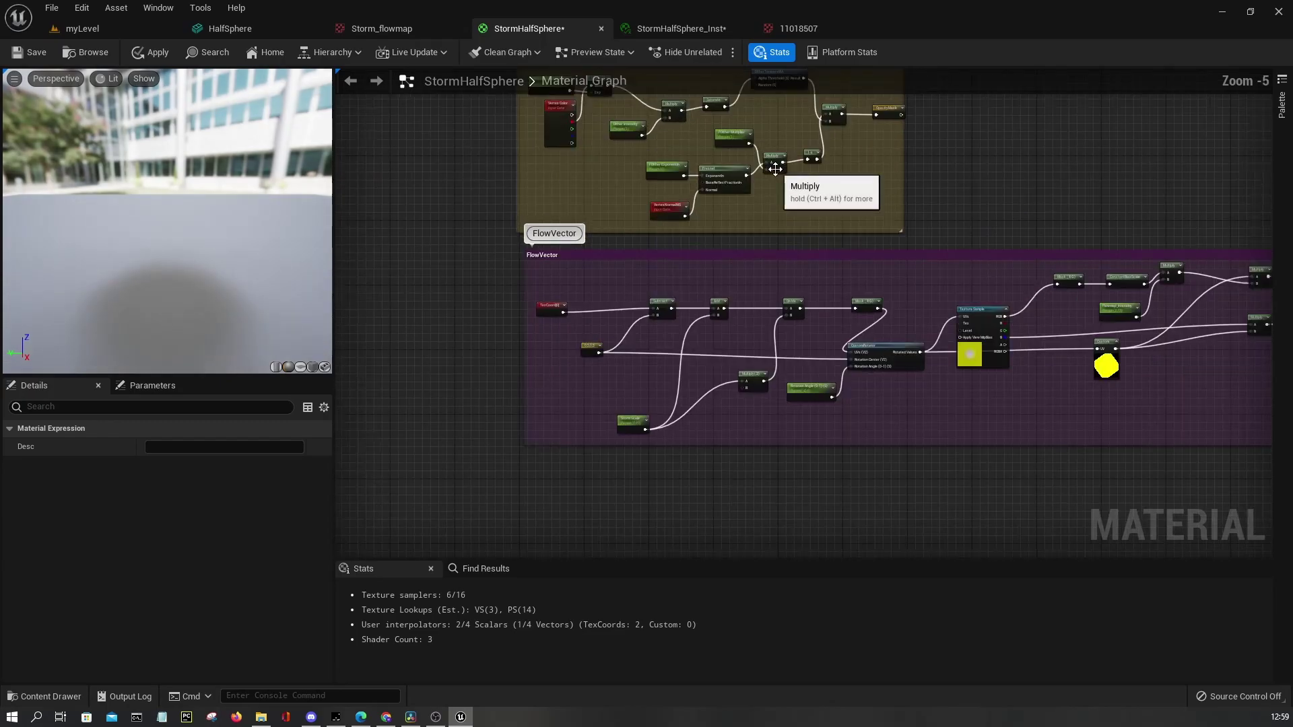
right_click_drag(779, 165, 757, 265)
scroll(853, 290, "down", 2)
right_click_drag(853, 290, 598, 68)
right_click_drag(1098, 275, 674, 368)
scroll(684, 367, "up", 4)
left_click(980, 262)
left_click_drag(820, 253, 770, 237)
left_click(726, 301)
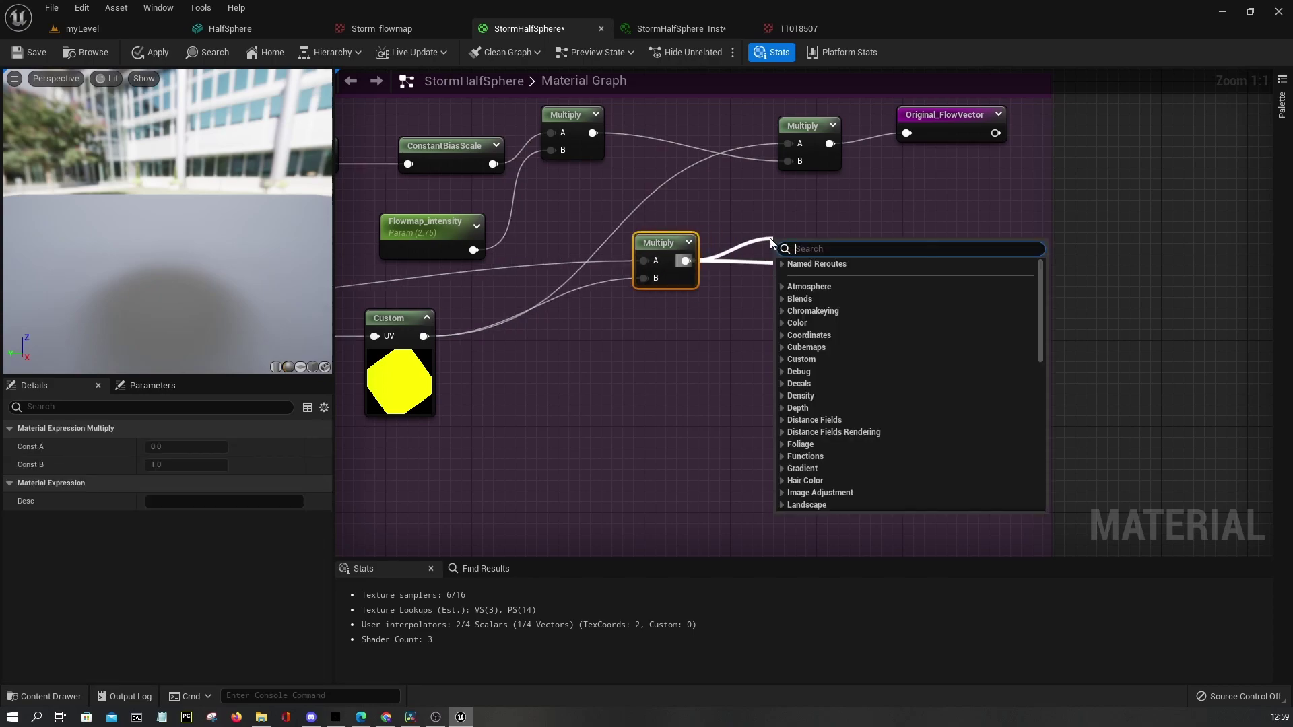
type("multiply")
key("Return")
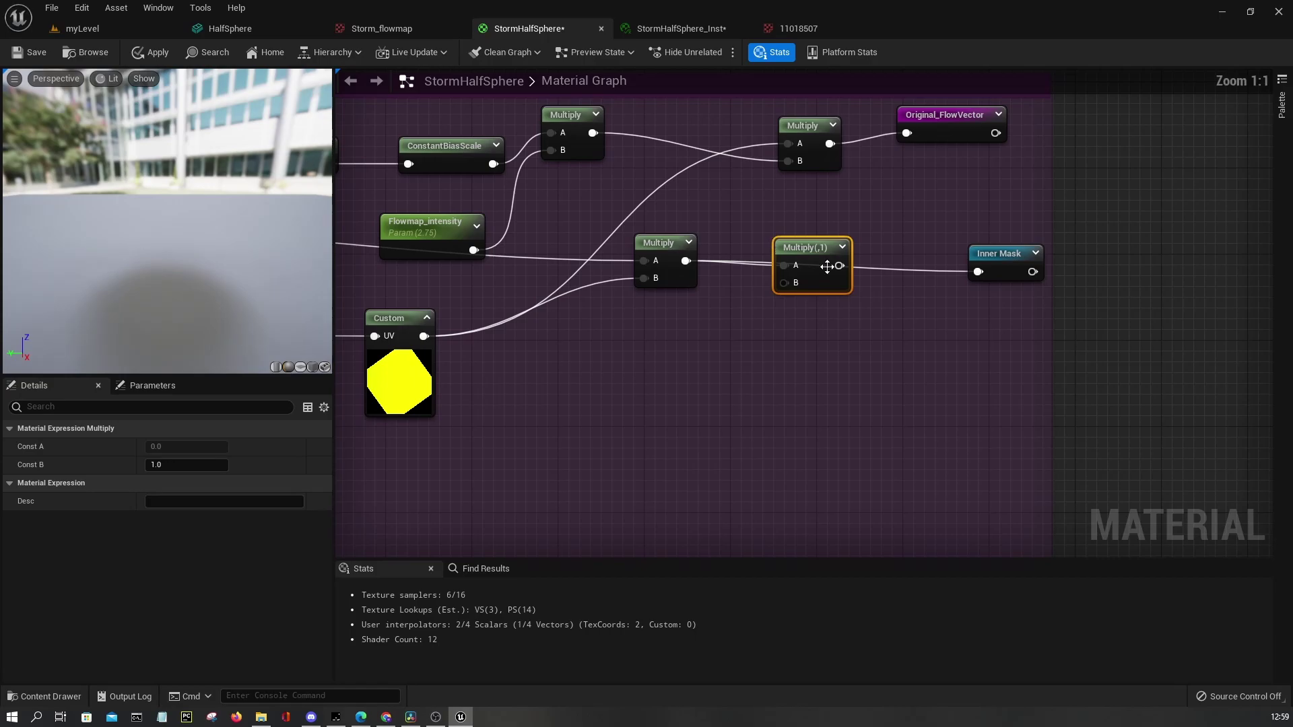
Promote the added Multiply's B input to a parameter named TipNoise_Mask_Intensity and place it below the node
right_click(789, 284)
left_click(847, 373)
type("TipNoise_Mask_Intensity")
key("Return")
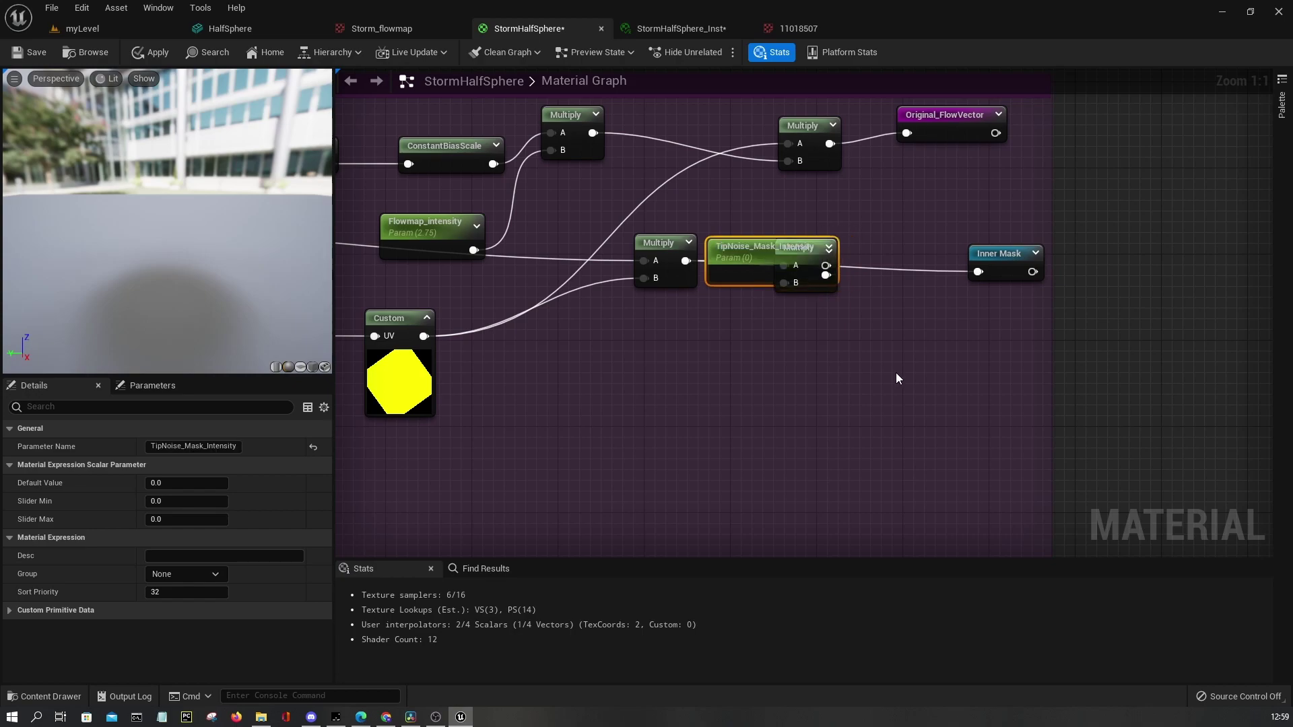
left_click_drag(758, 264, 636, 369)
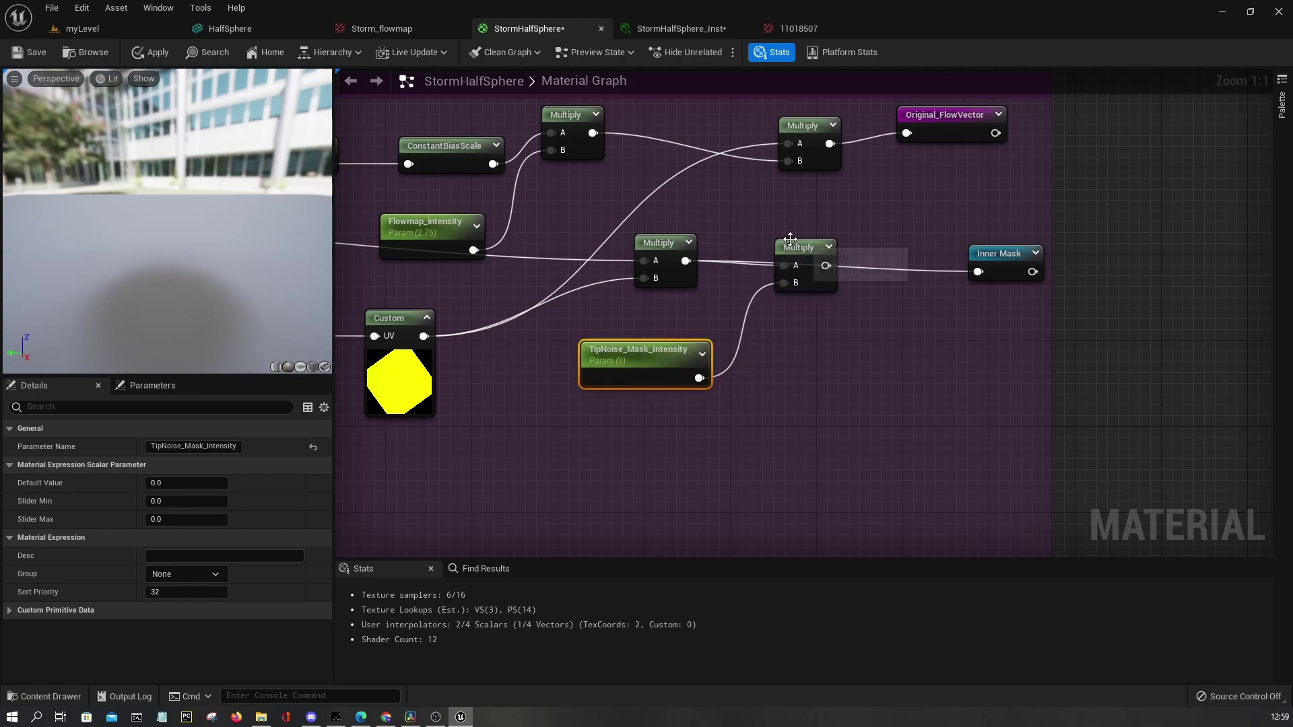
left_click(800, 246)
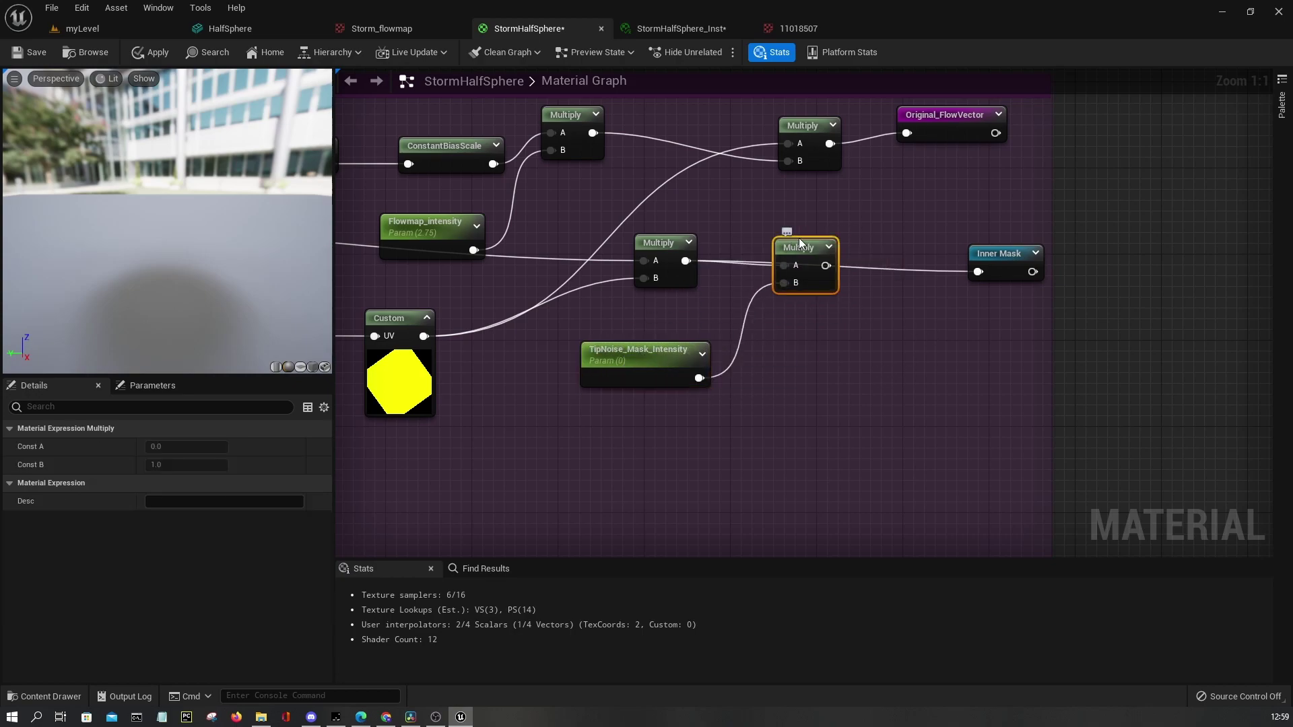
Rename the TipNoise_Mask_Intensity parameter as Inner_Mask_Intensity
left_click(677, 350)
type("Inner_")
key("Return")
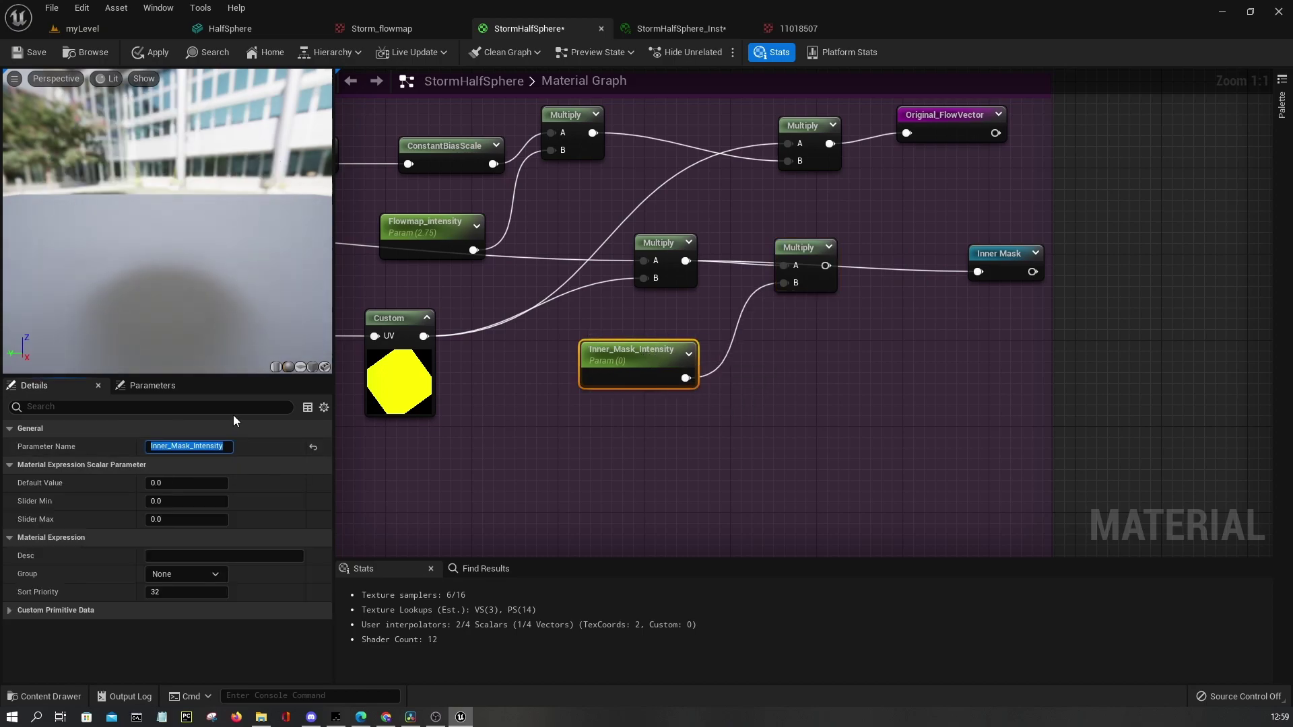
Duplicate the Inner_Mask_Intensity parameter and name the copy Inner_Mask_contrast
left_click(638, 372)
key("ctrl+d")
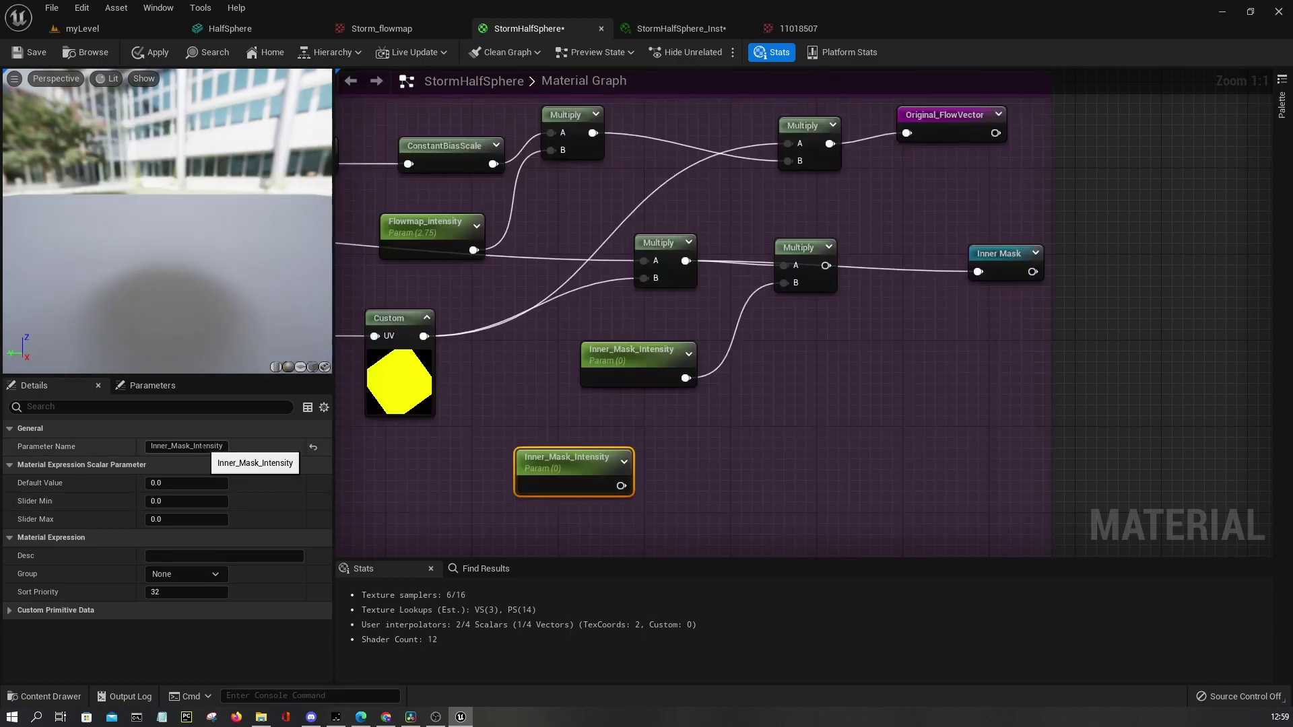
type("_contrast")
key("Return")
Assign both Inner_Mask parameters to a new InnerMask group and align Inner_Mask_contrast beneath Inner_Mask_Intensity
left_click_drag(551, 526, 744, 367)
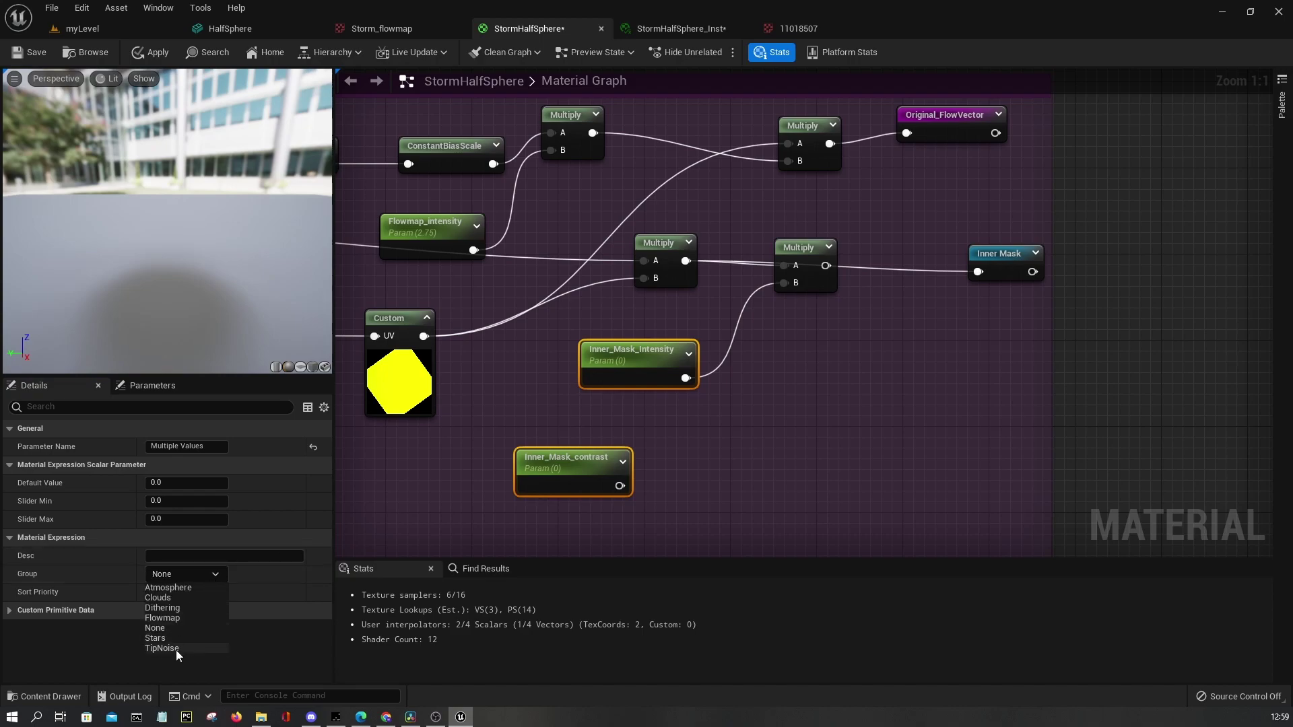
left_click(175, 576)
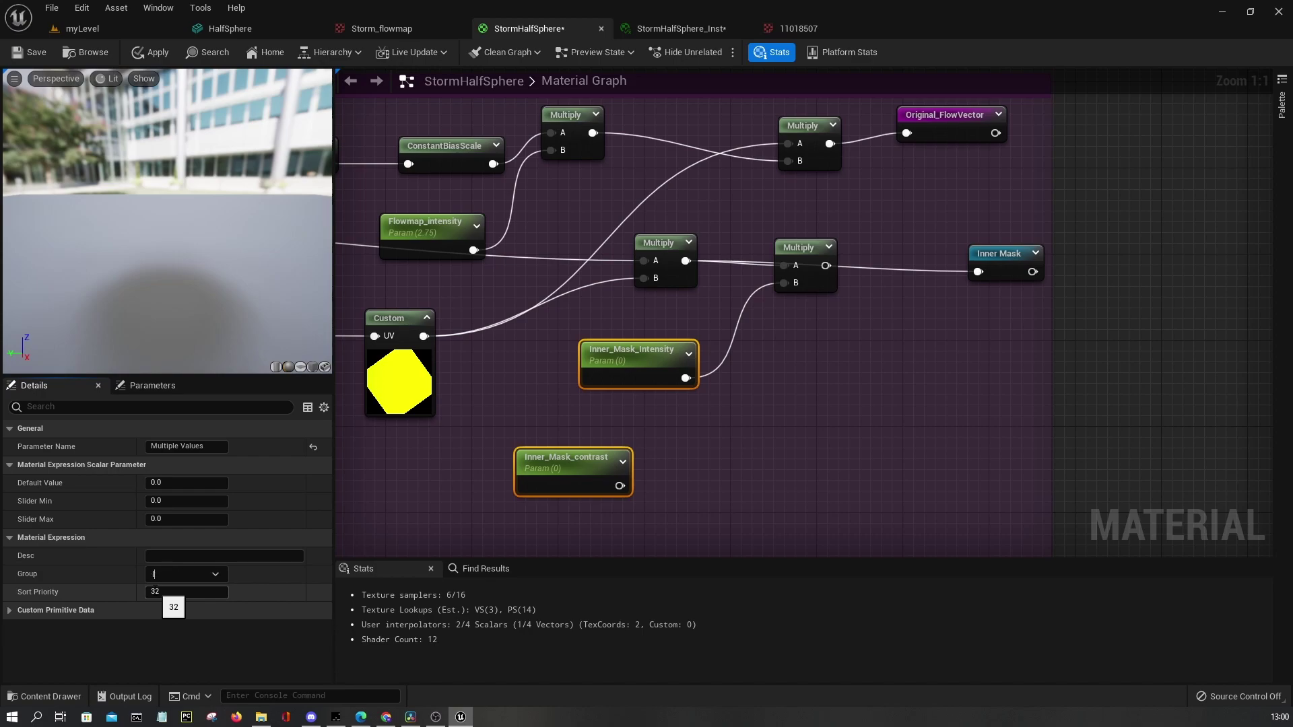
left_click_drag(563, 479, 628, 462)
key("ctrl+z")
key("ctrl+z")
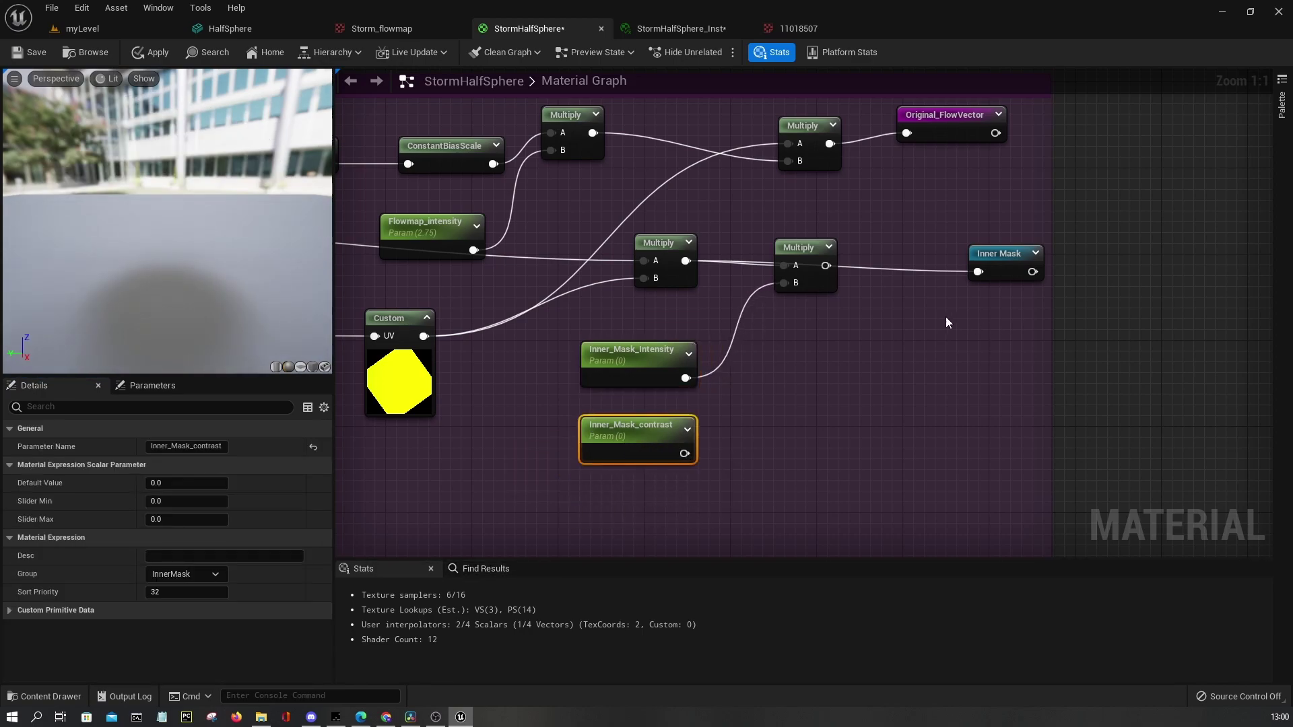
Add a Power node after the intensity Multiply and wire Inner_Mask_contrast into its Exp input
left_click_drag(824, 265, 881, 286)
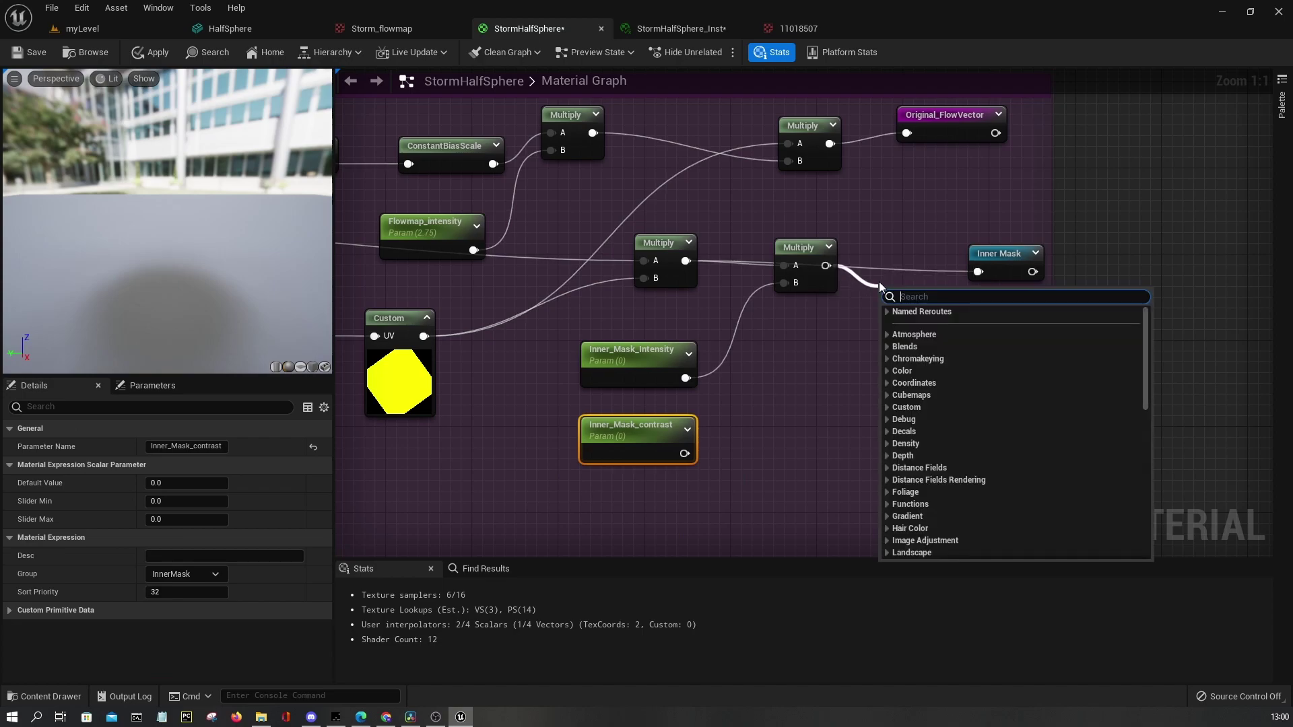
type("power")
key("Return")
left_click_drag(684, 452, 979, 271)
Insert a Saturate between Power and the Inner Mask reroute, and space the three nodes out
type("saturate")
key("Return")
left_click_drag(1013, 255, 1089, 255)
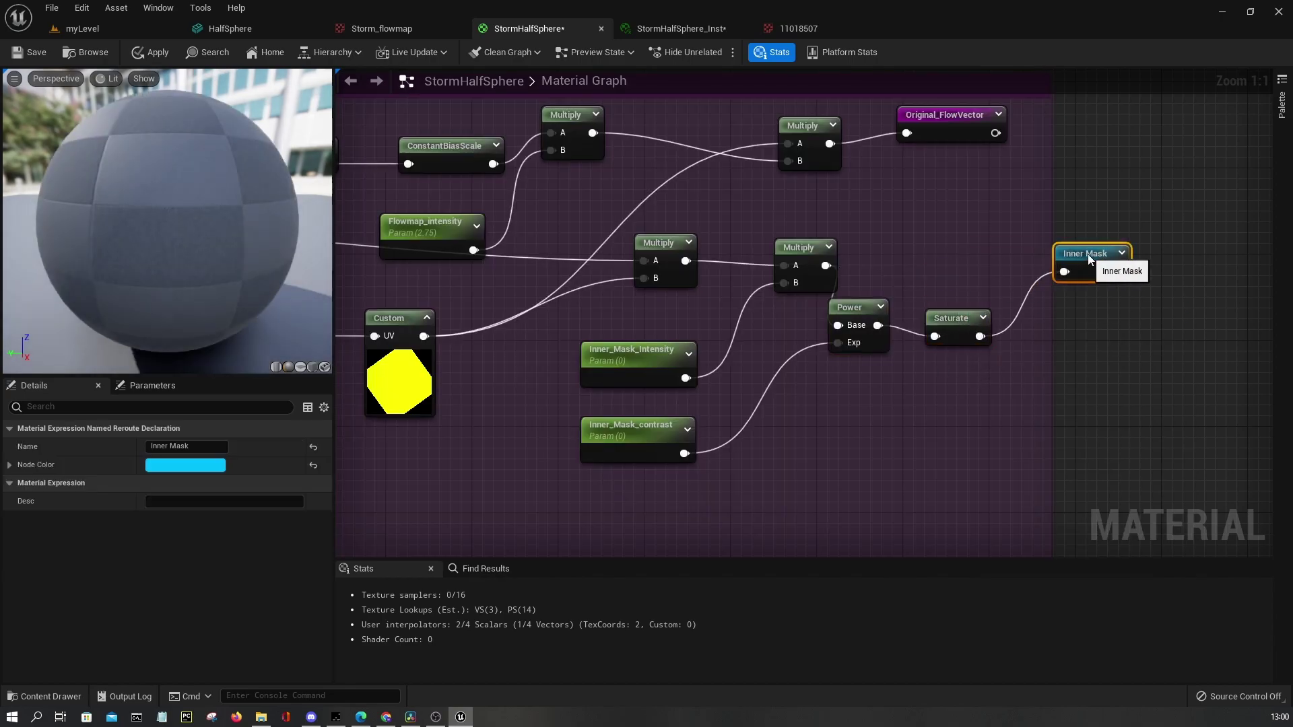
left_click_drag(943, 322, 986, 301)
left_click_drag(869, 303, 923, 292)
Set the default value of Inner_Mask_Intensity and Inner_Mask_contrast to 1
left_click(925, 379)
scroll(966, 276, "down", 5)
scroll(897, 411, "up", 4)
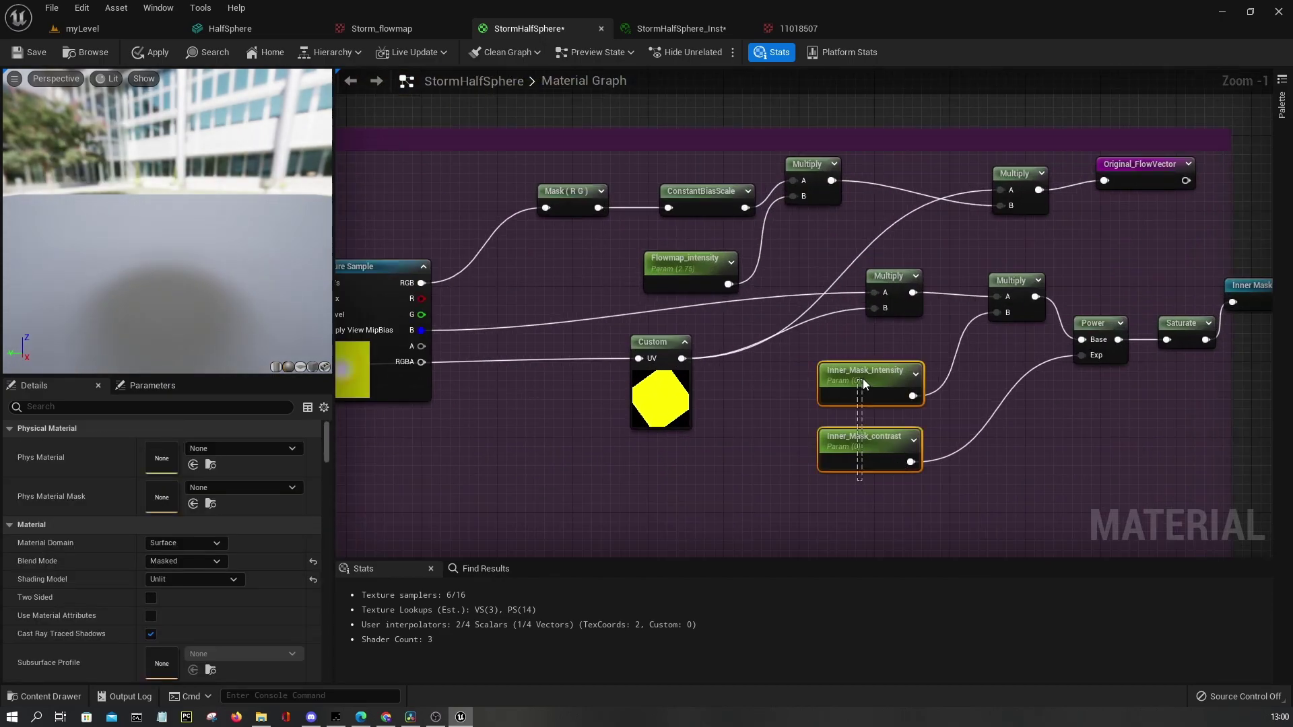
left_click_drag(863, 379, 863, 379)
left_click(693, 390)
scroll(692, 389, "down", 6)
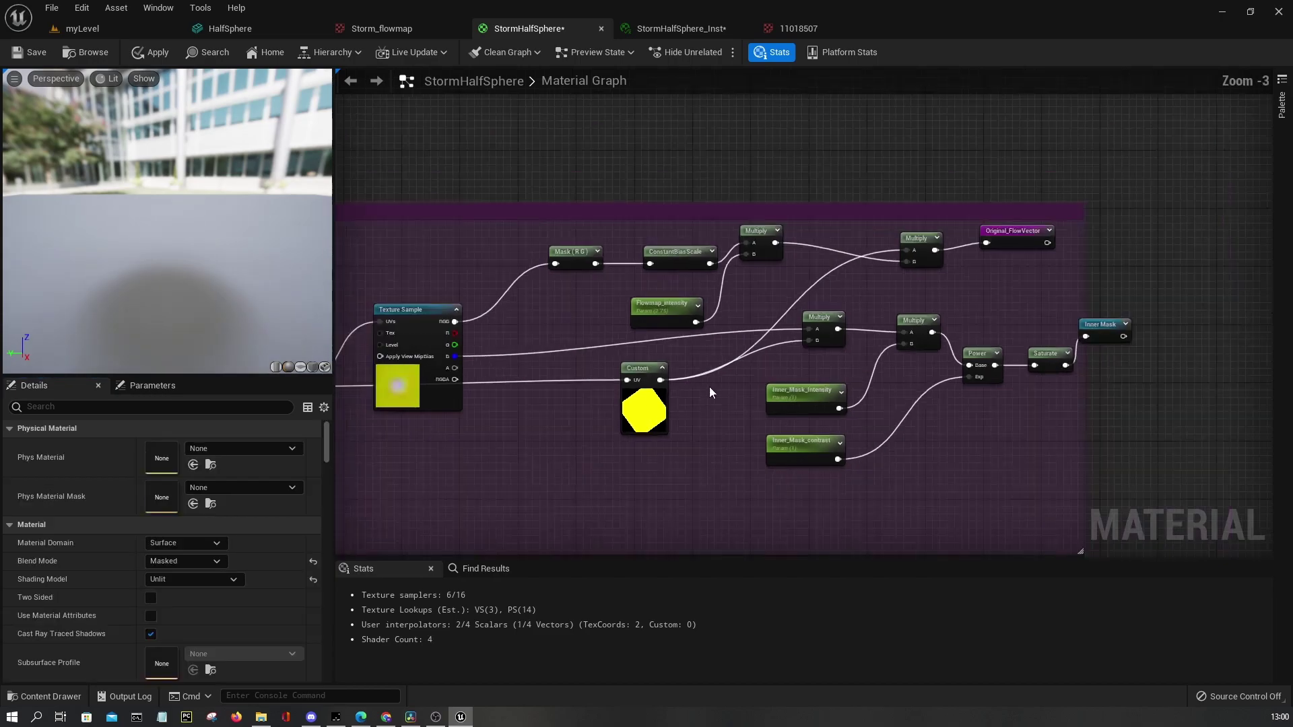
scroll(848, 229, "up", 5)
Apply the StormHalfSphere material changes and switch to the myLevel view
right_click_drag(867, 280, 990, 220)
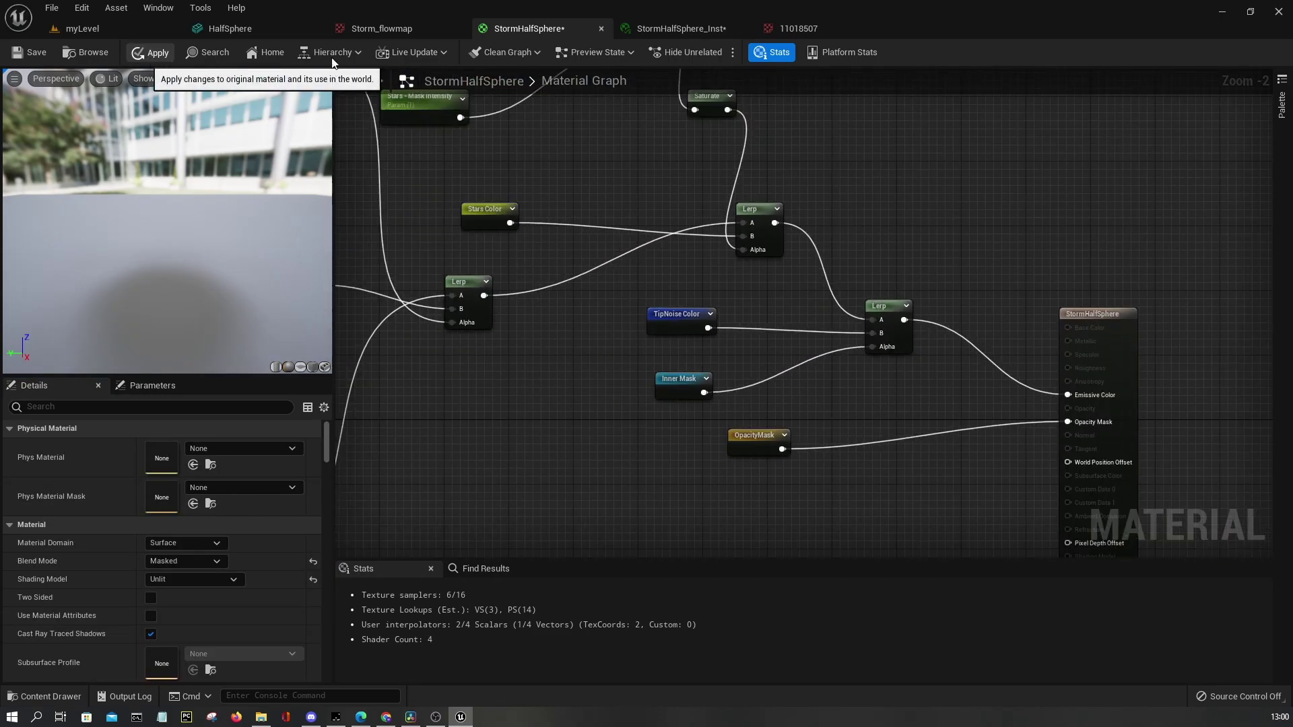
left_click(151, 52)
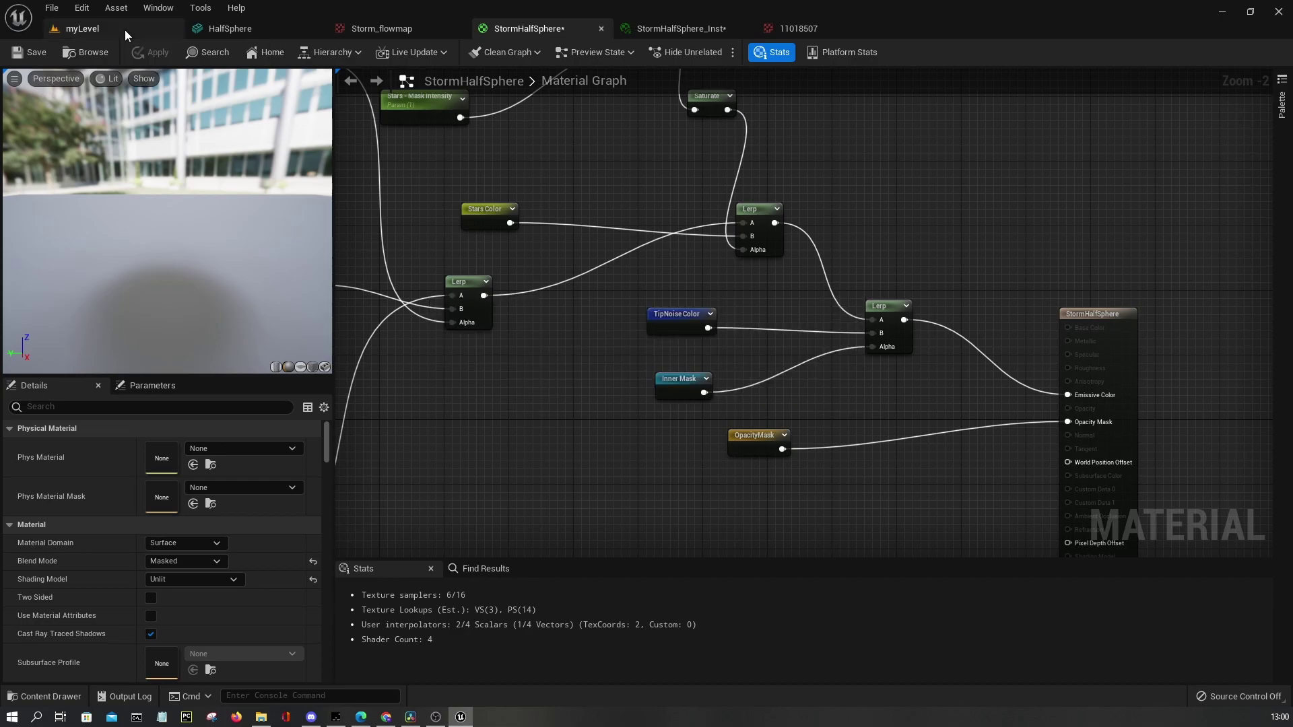
left_click(124, 29)
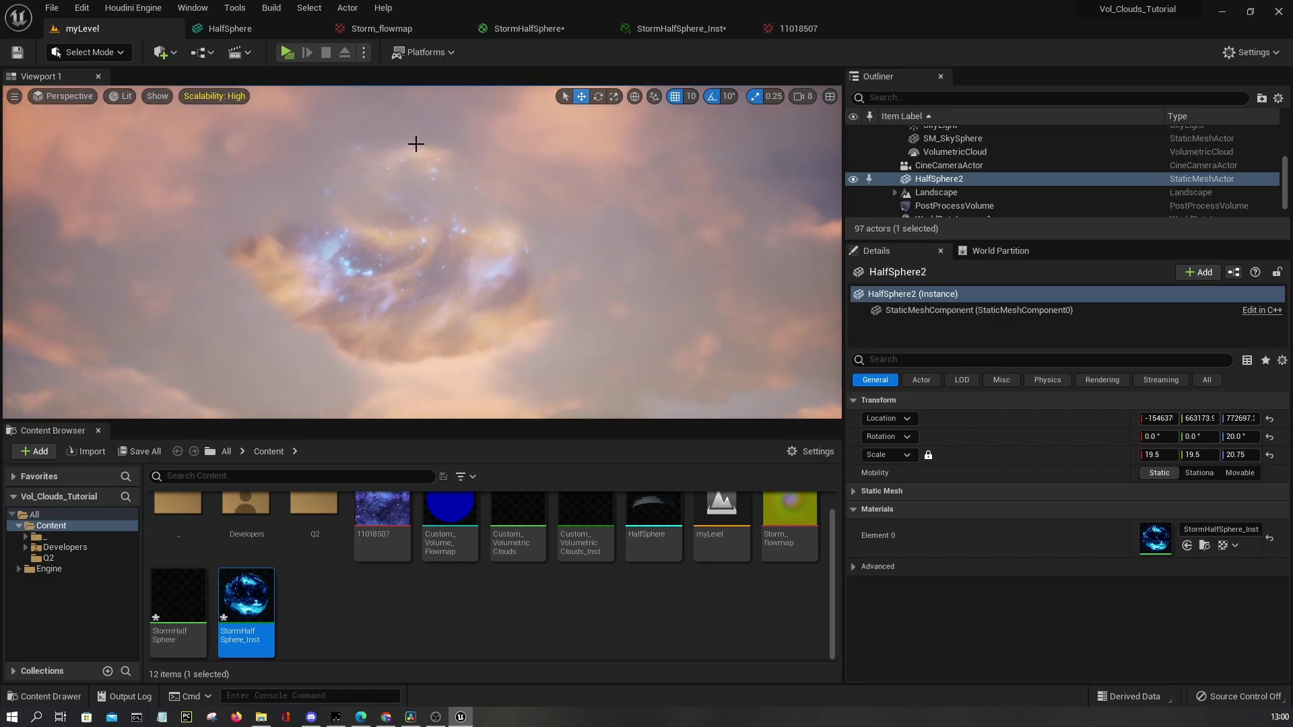
Float the StormHalfSphere_Inst editor over the level viewport and bring its InnerMask parameters into view
left_click(650, 30)
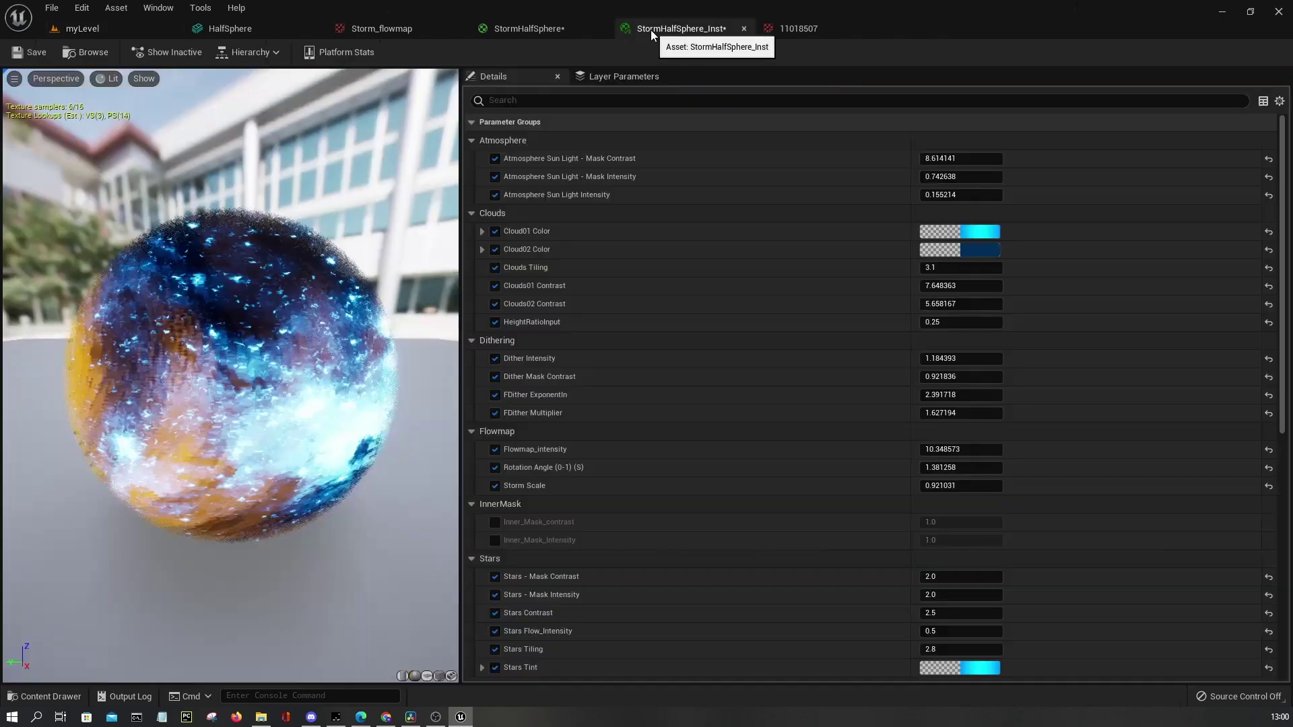
left_click_drag(650, 30, 680, 196)
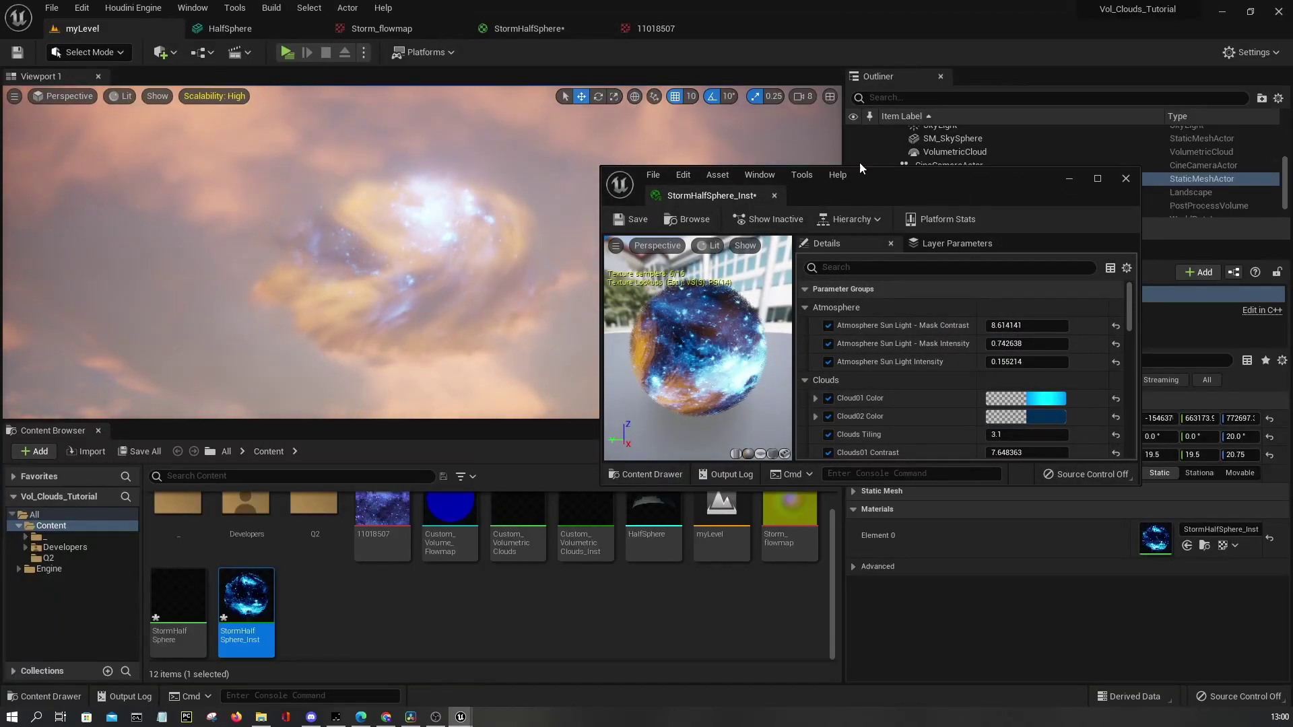
left_click_drag(910, 188, 878, 151)
scroll(1000, 337, "down", 5)
scroll(999, 337, "down", 10)
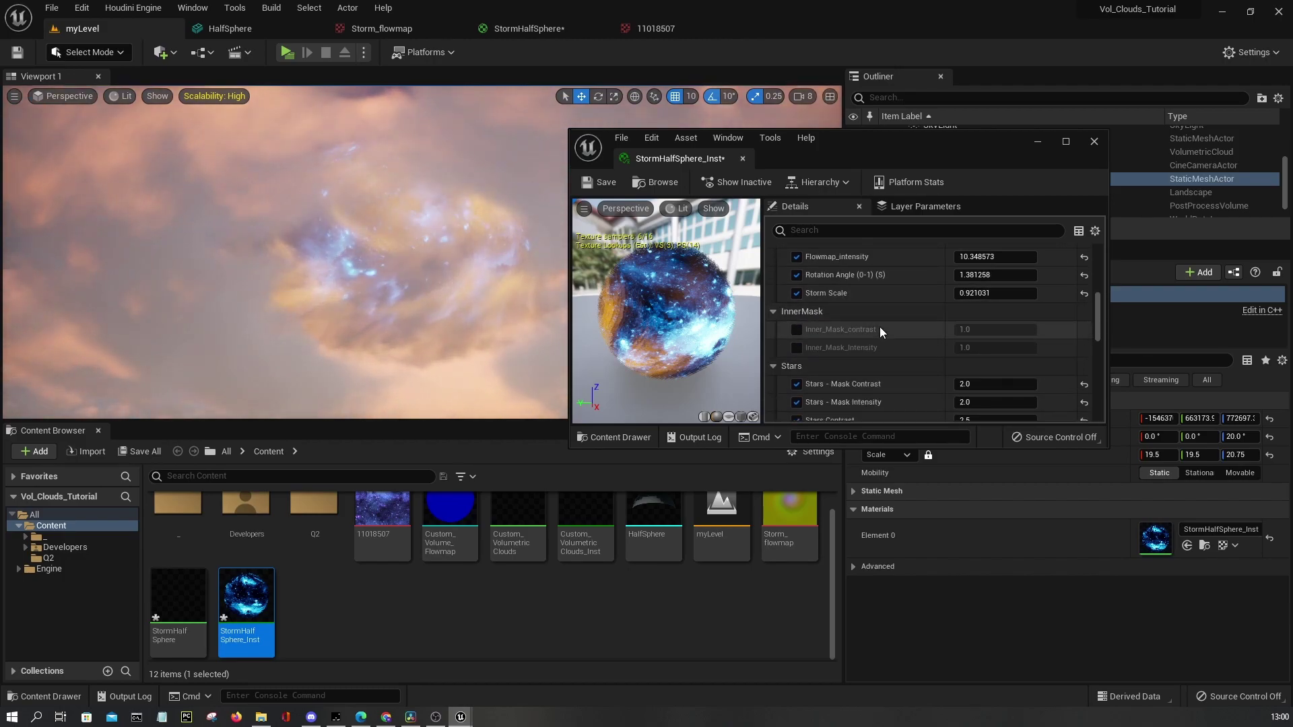
Enable the InnerMask overrides, setting Inner_Mask_contrast to about 3.09 and Inner_Mask_Intensity to about 1.57
left_click(796, 329)
left_click(796, 347)
left_click_drag(973, 348, 1017, 329)
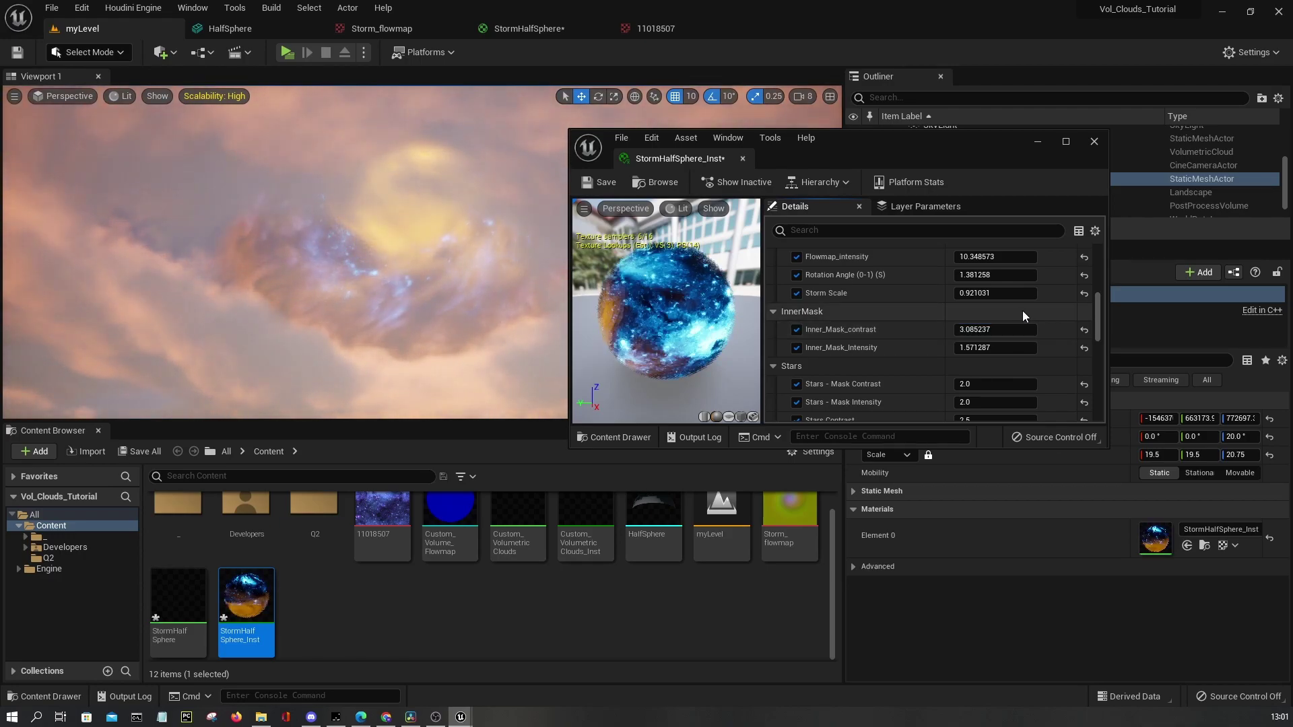
Enable TipNoise Tiling and TipNoiseOffset, setting them to about 2.41 and 0.536
scroll(1022, 310, "down", 5)
scroll(1006, 330, "down", 3)
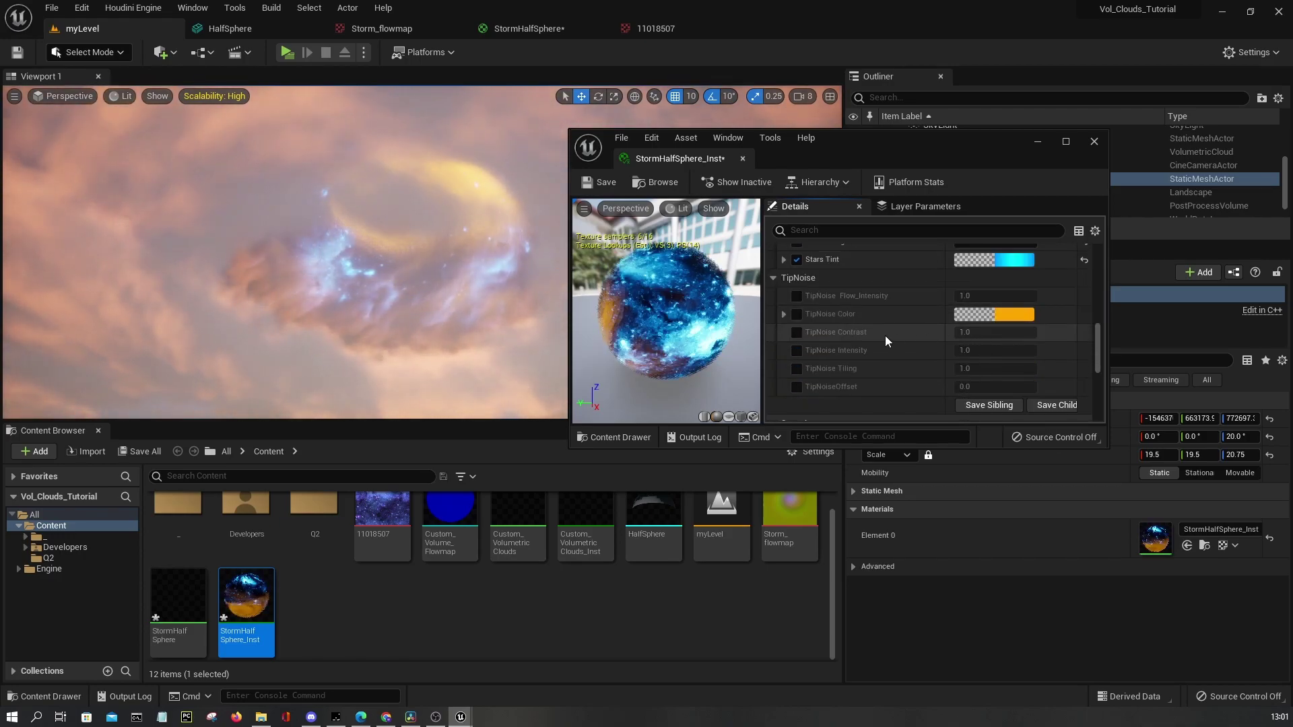
left_click(797, 368)
left_click_drag(995, 369, 1011, 368)
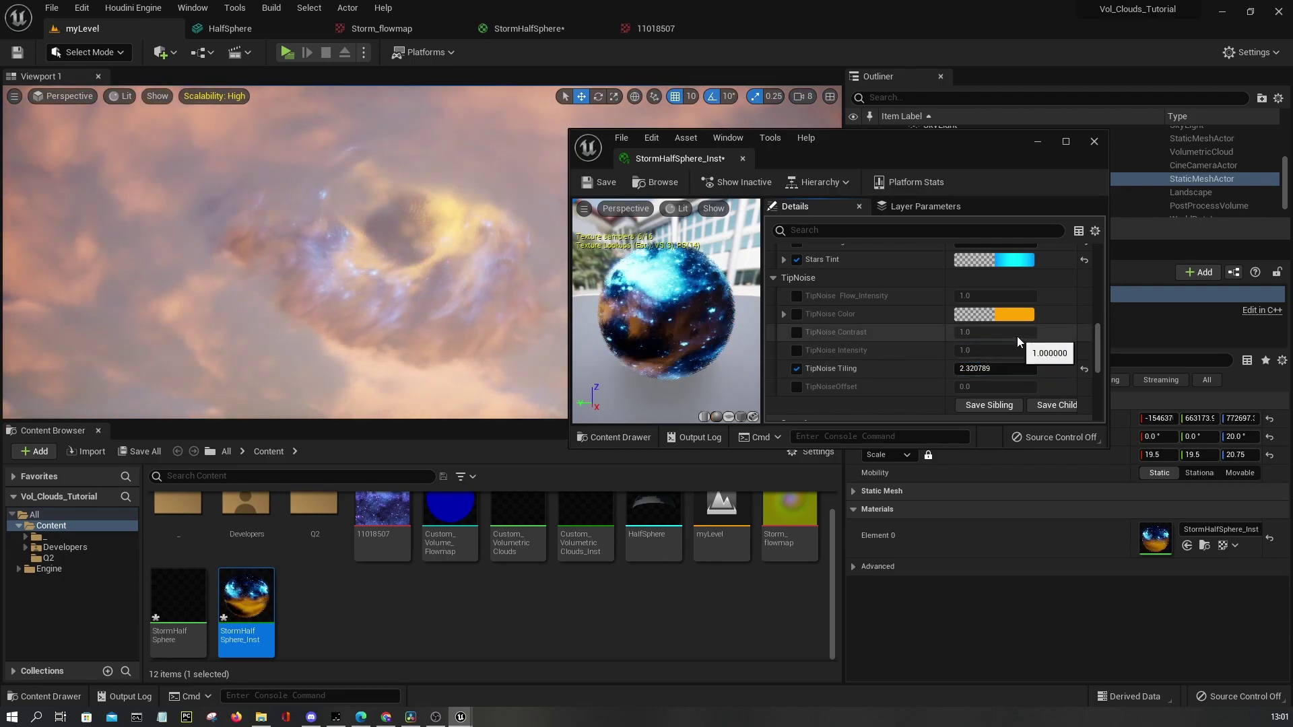
left_click_drag(976, 369, 982, 387)
left_click(797, 387)
mouse_move(995, 387)
left_mouse_down()
mouse_move(1024, 387)
mouse_move(940, 387)
mouse_move(995, 388)
left_mouse_up()
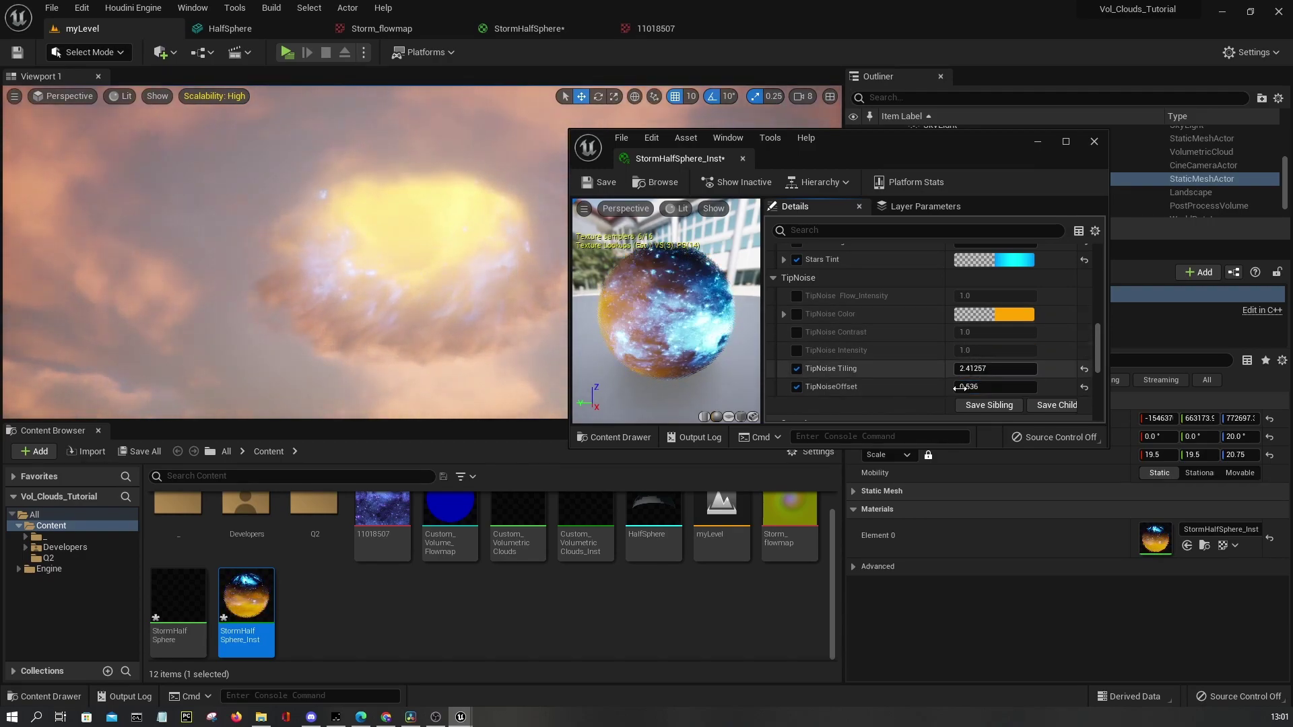
Enable the TipNoise Color override and set the color's brightness value (V) to 10
left_click(1005, 316)
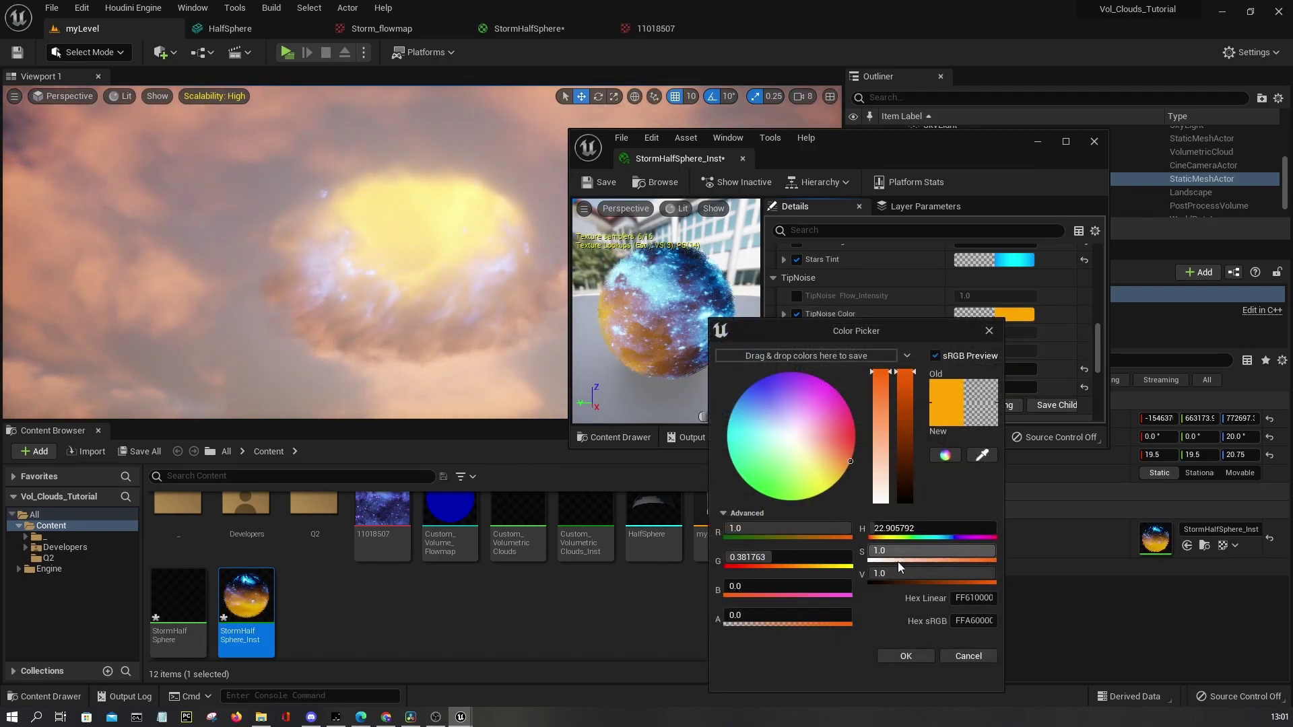
left_click(893, 574)
type("5")
key("Return")
key("BackSpace")
type("10")
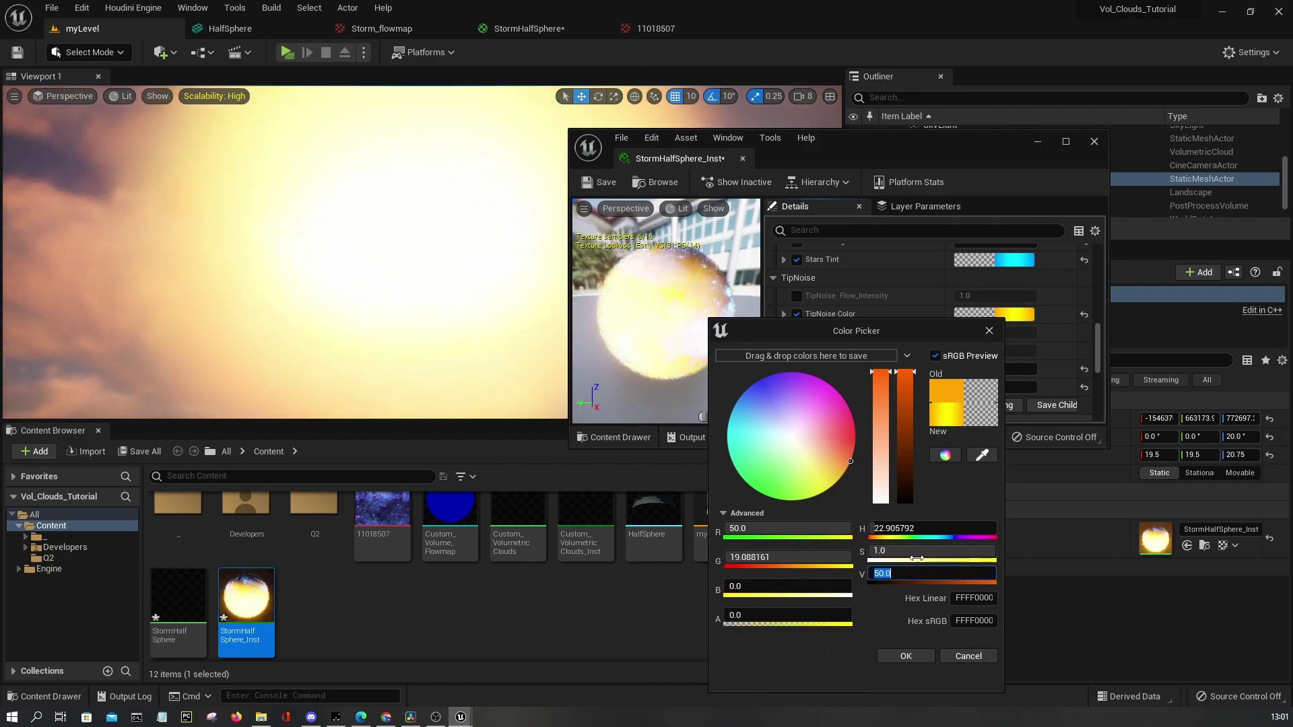
key("Return")
left_click(922, 654)
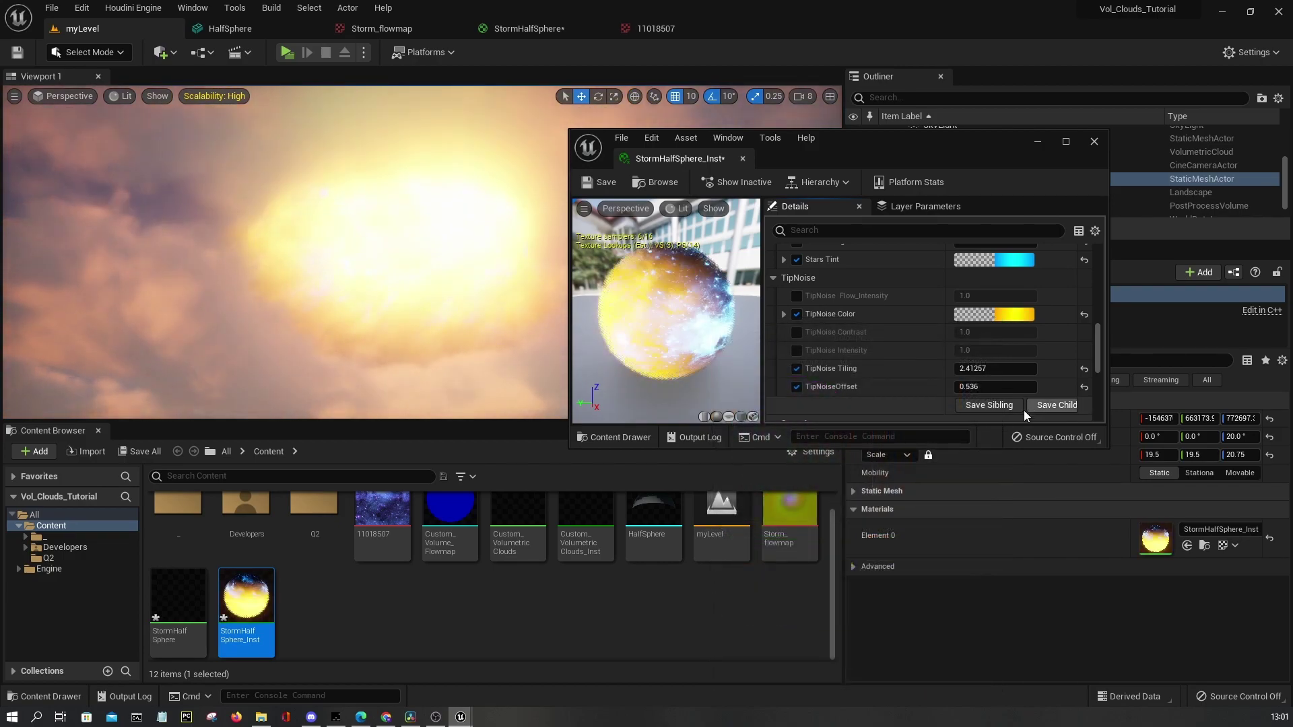
Lower TipNoiseOffset to 0.056
left_click_drag(1015, 388, 1035, 336)
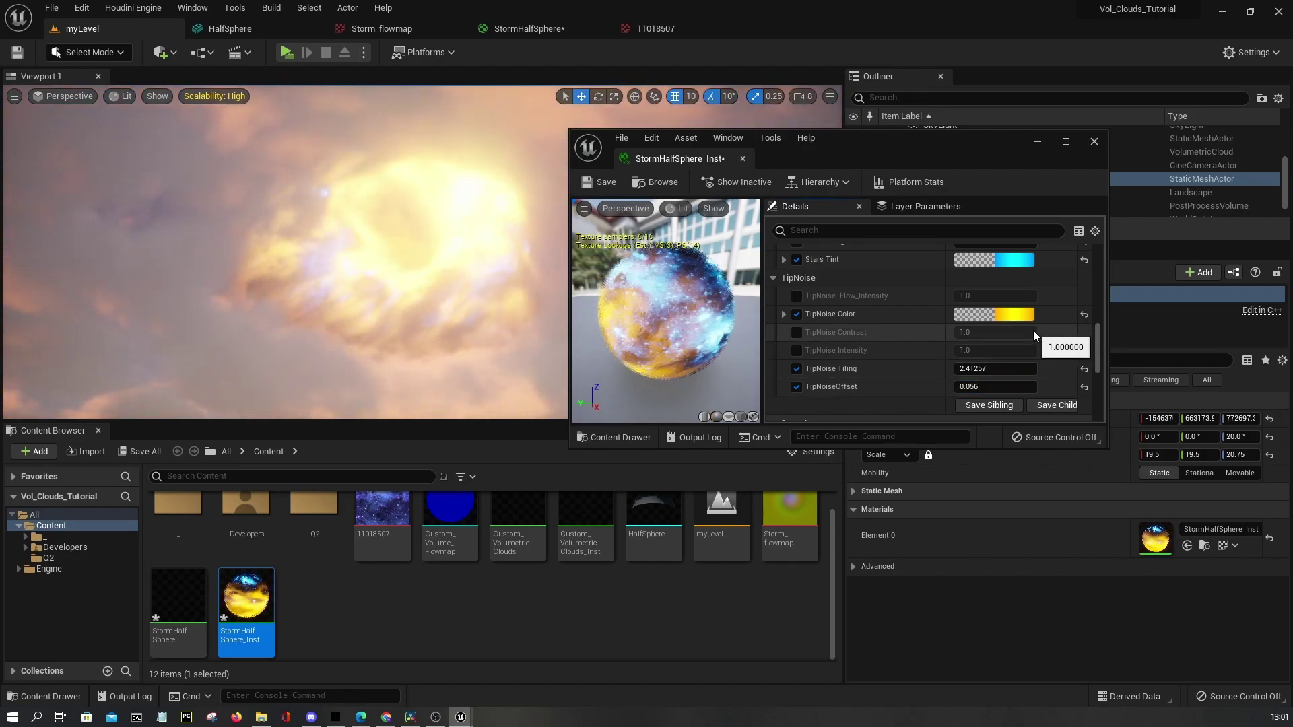
scroll(1033, 334, "up", 2)
scroll(1033, 335, "down", 2)
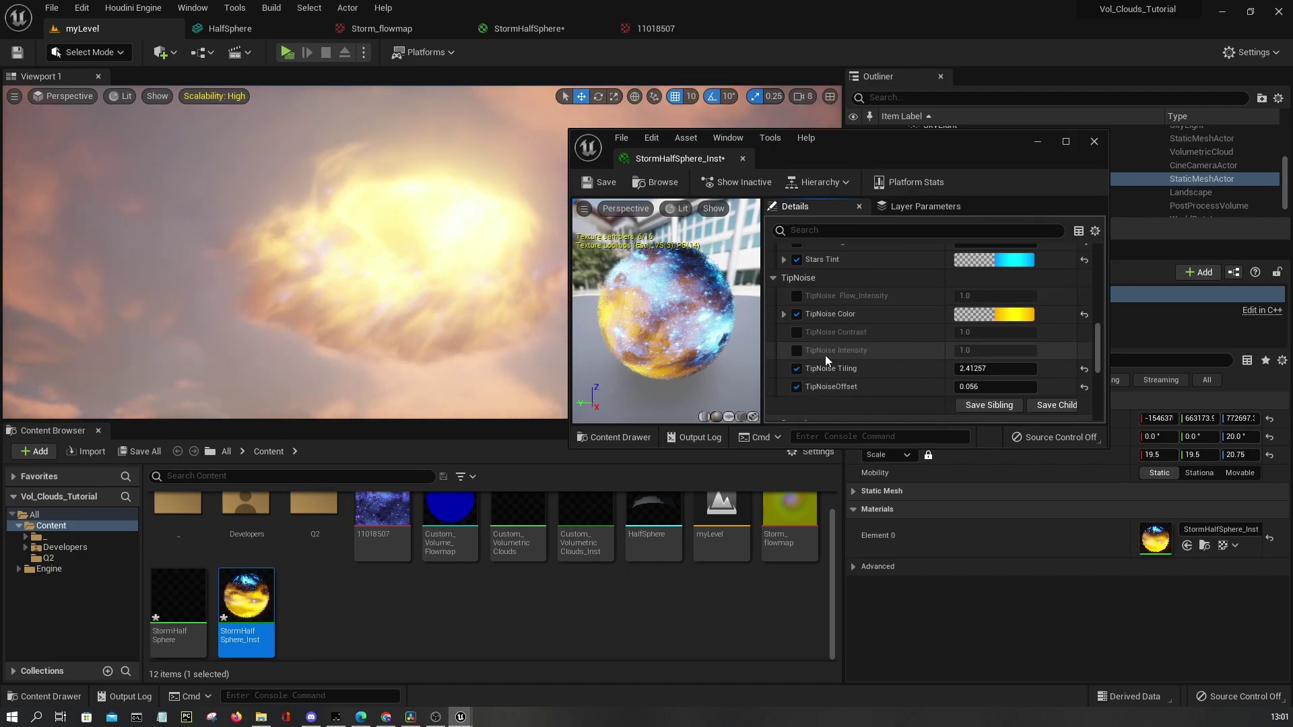
Enable the TipNoise Contrast override, compare several values from 0 to 2, and set it to 1.25
left_click(797, 333)
left_click_drag(990, 332, 1036, 332)
left_click(976, 332)
type("0")
key("Return")
type("2")
key("Return")
type("1")
key("Return")
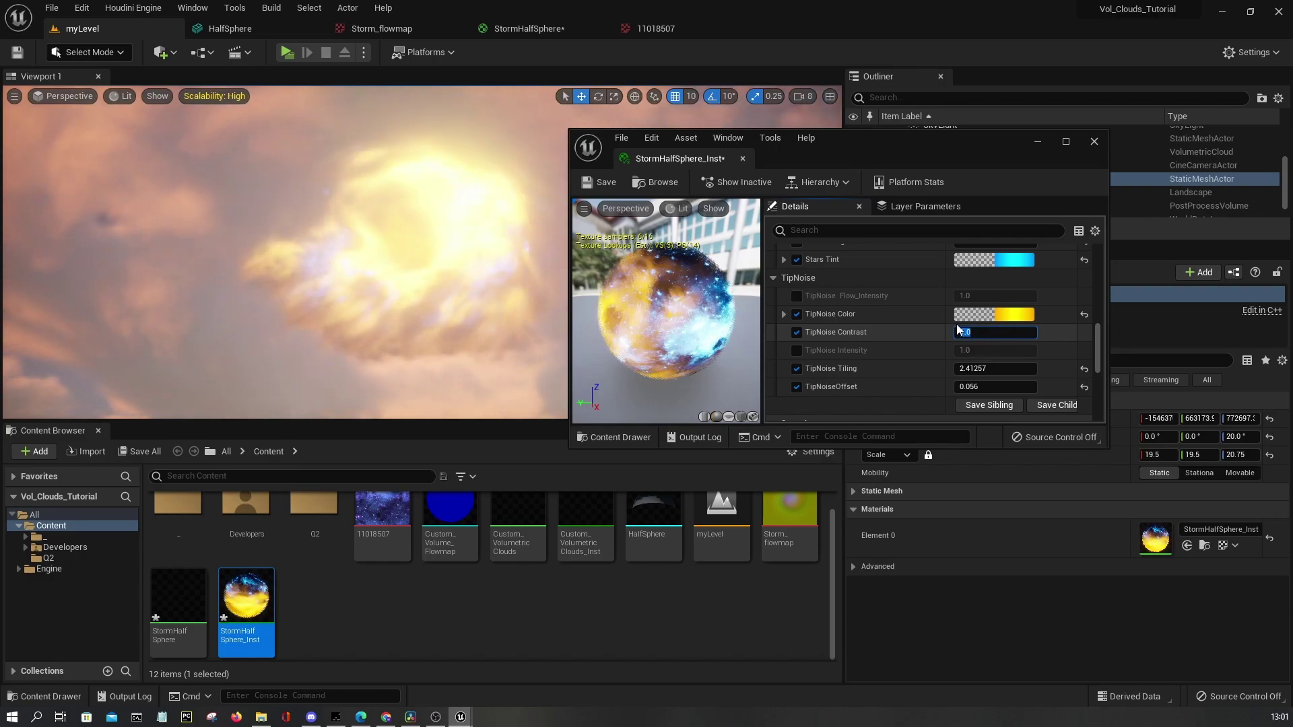
type("0.5")
key("Return")
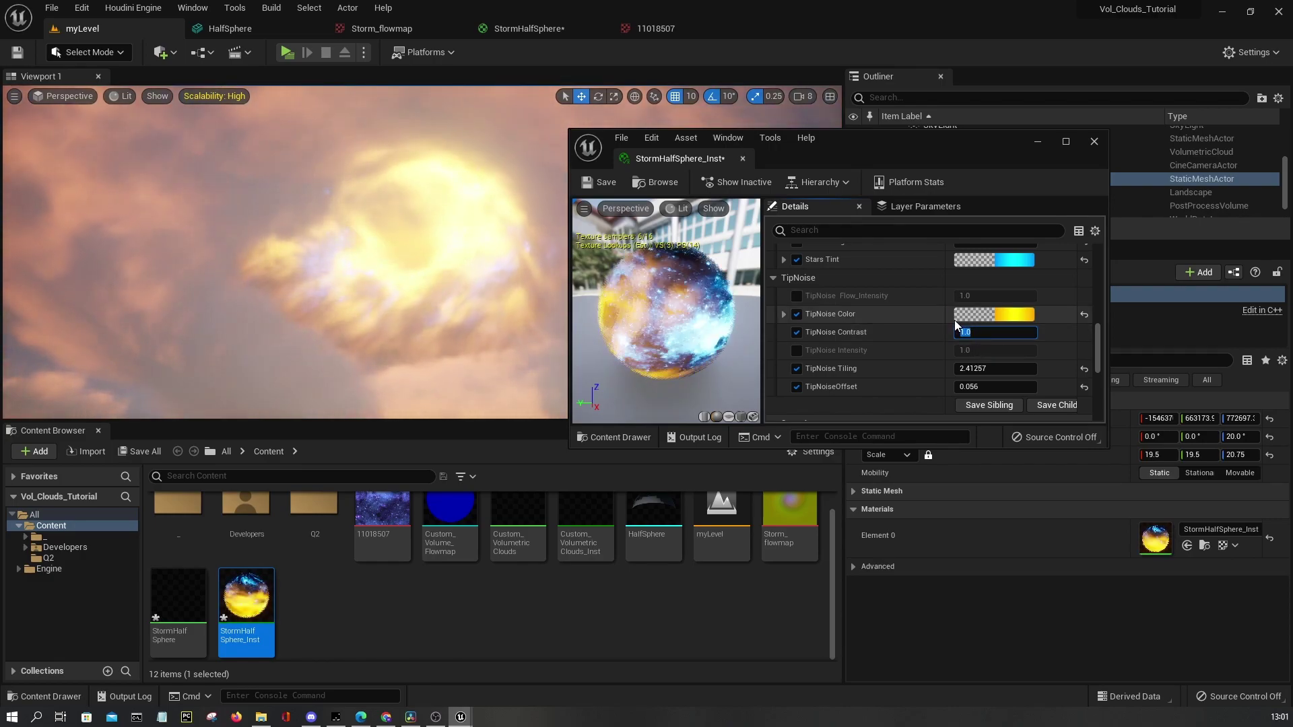
type("1")
key("Return")
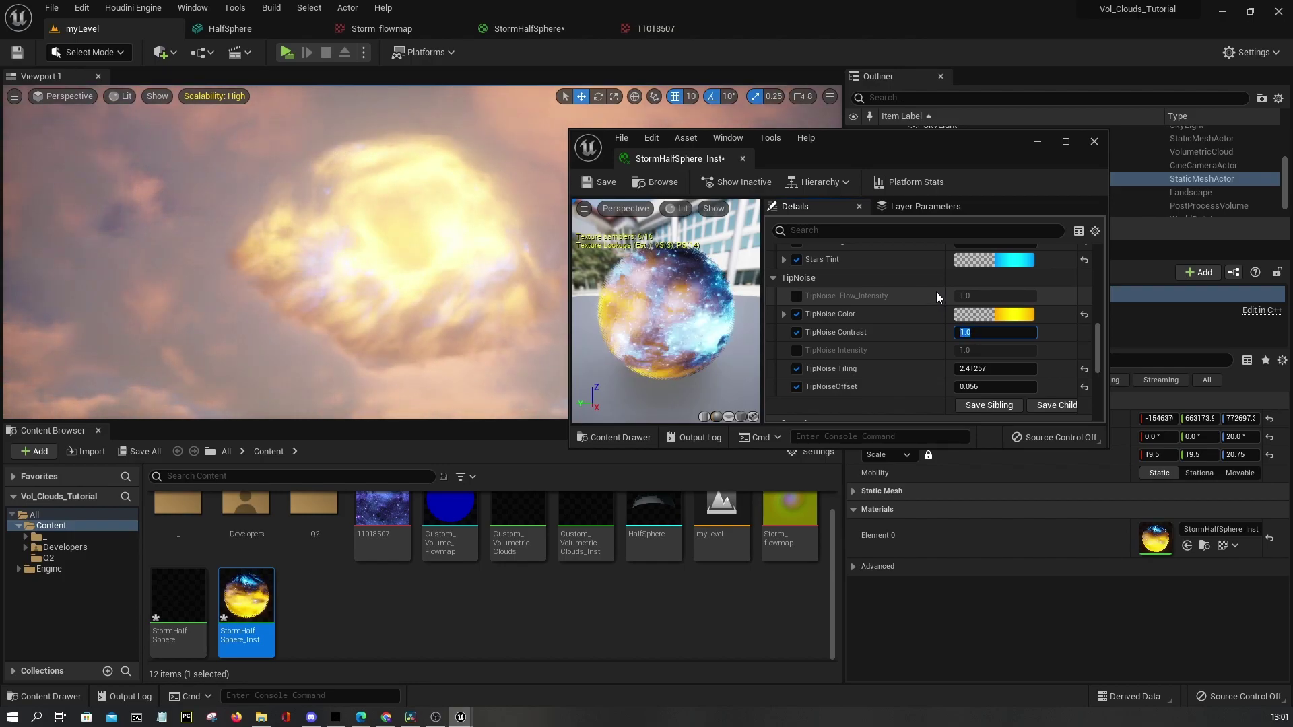
type("0.25")
key("Return")
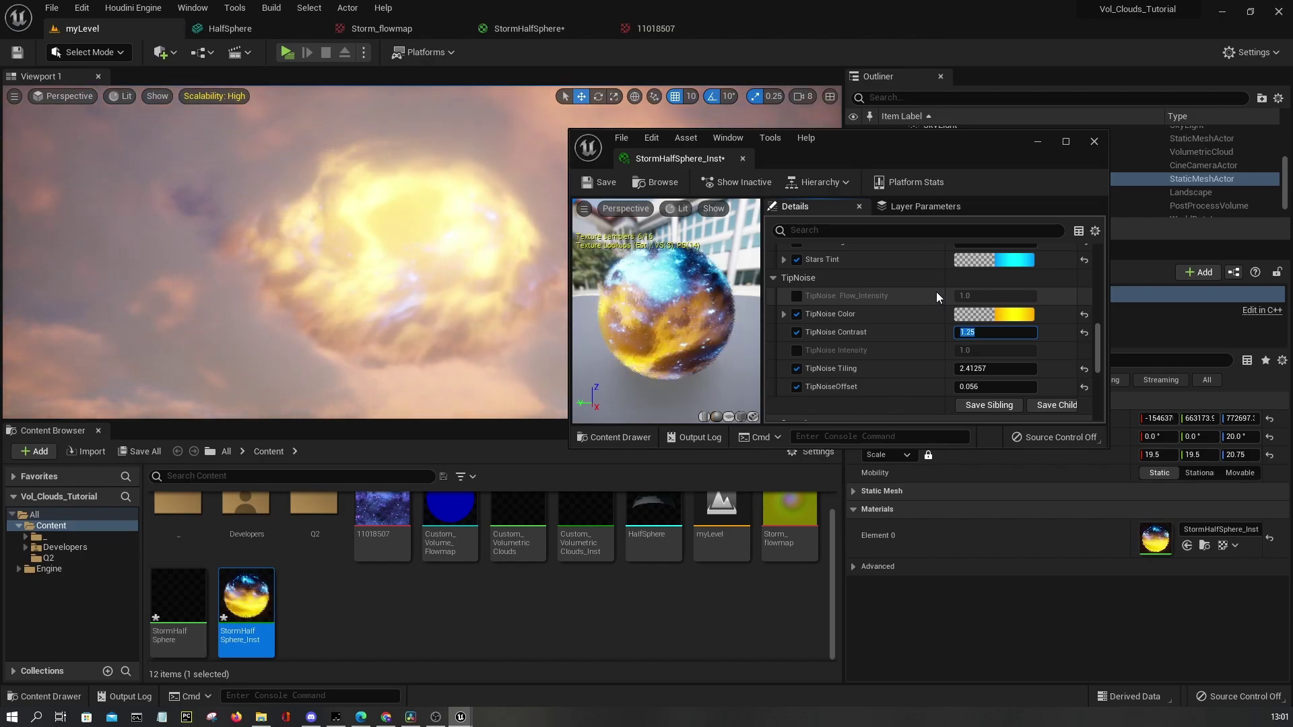
Enable the TipNoise Intensity override, try other strengths, and set it to 1.0
left_click(797, 351)
mouse_move(984, 351)
left_mouse_down()
mouse_move(913, 351)
mouse_move(986, 352)
mouse_move(962, 352)
left_mouse_up()
left_click(982, 352)
type("1")
key("Return")
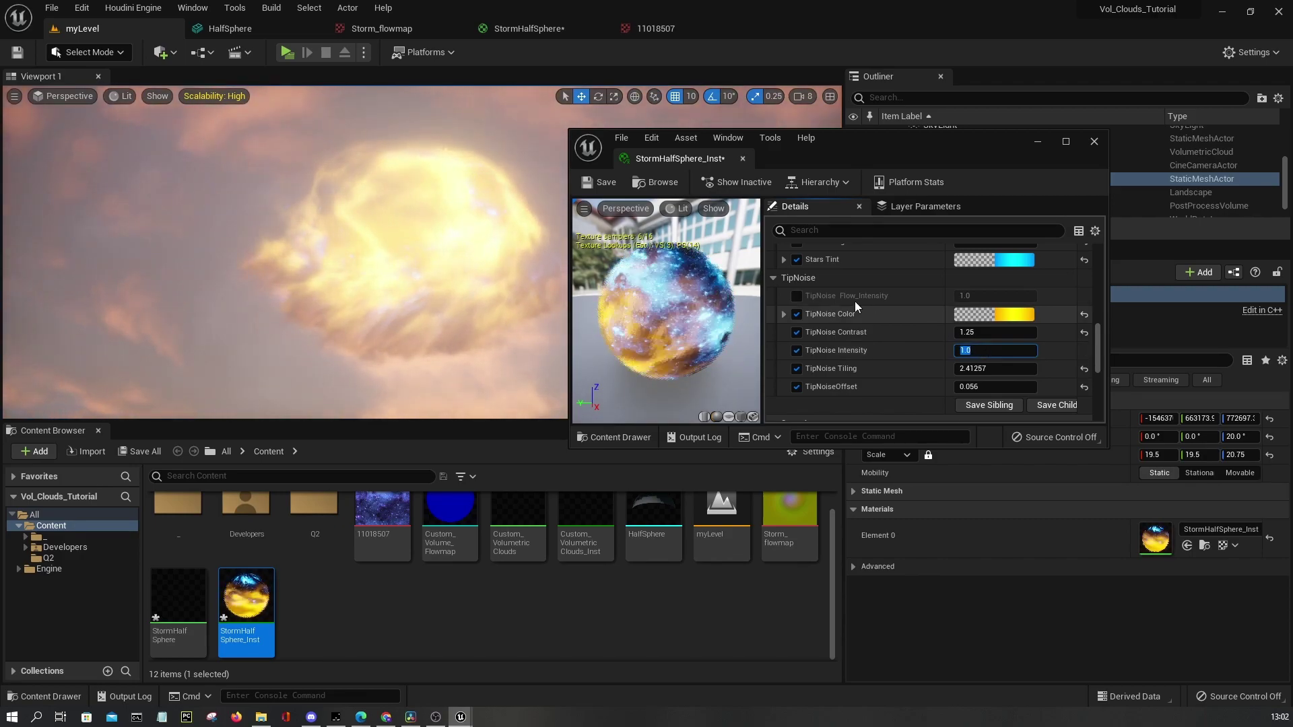
Enable the TipNoise Flow_Intensity override and try values between 0.5 and 2 on the storm
left_click(796, 296)
left_click(998, 295)
type("0.5")
key("Return")
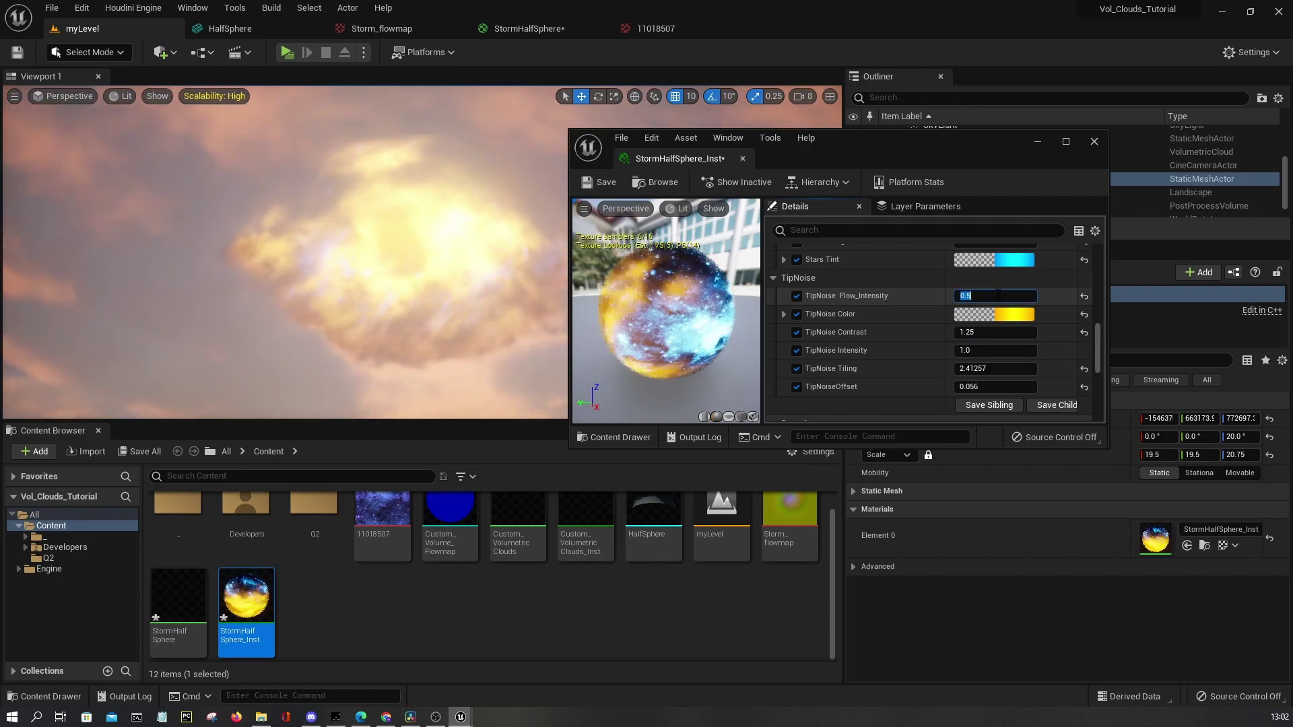
type("1")
key("Return")
type("1")
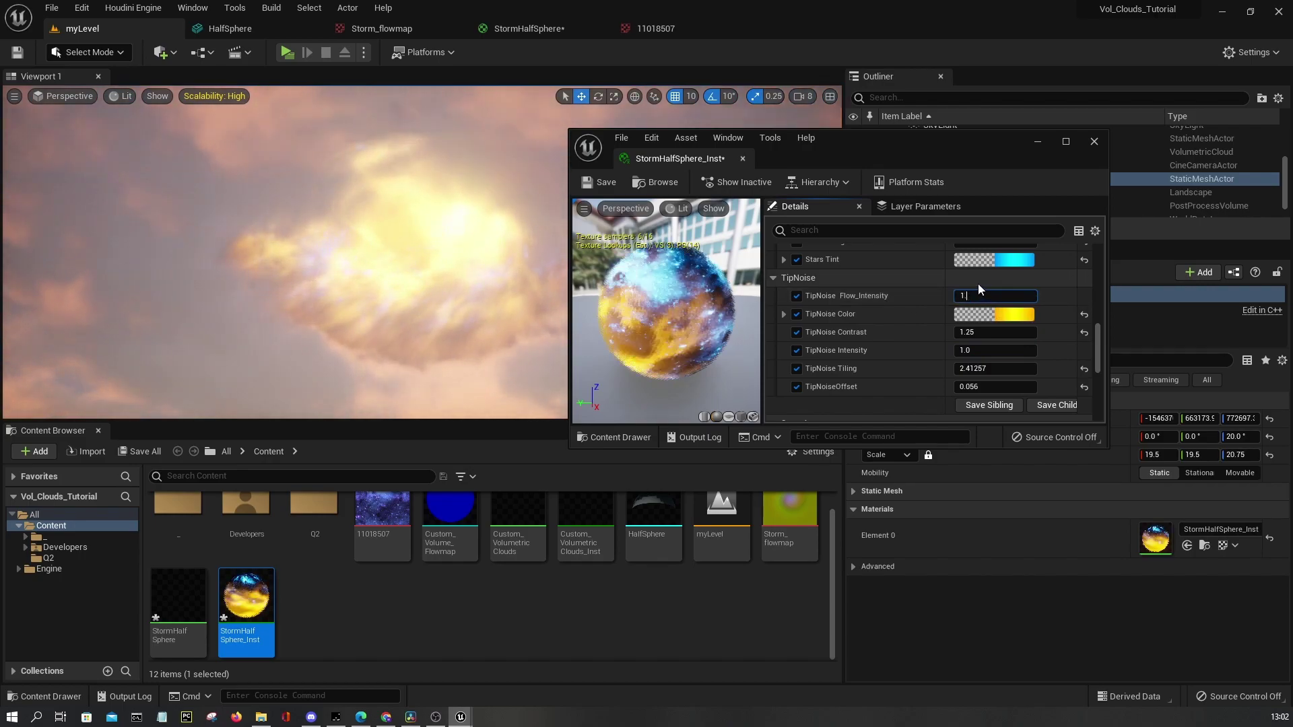
type(".5")
key("Return")
type("2")
key("Return")
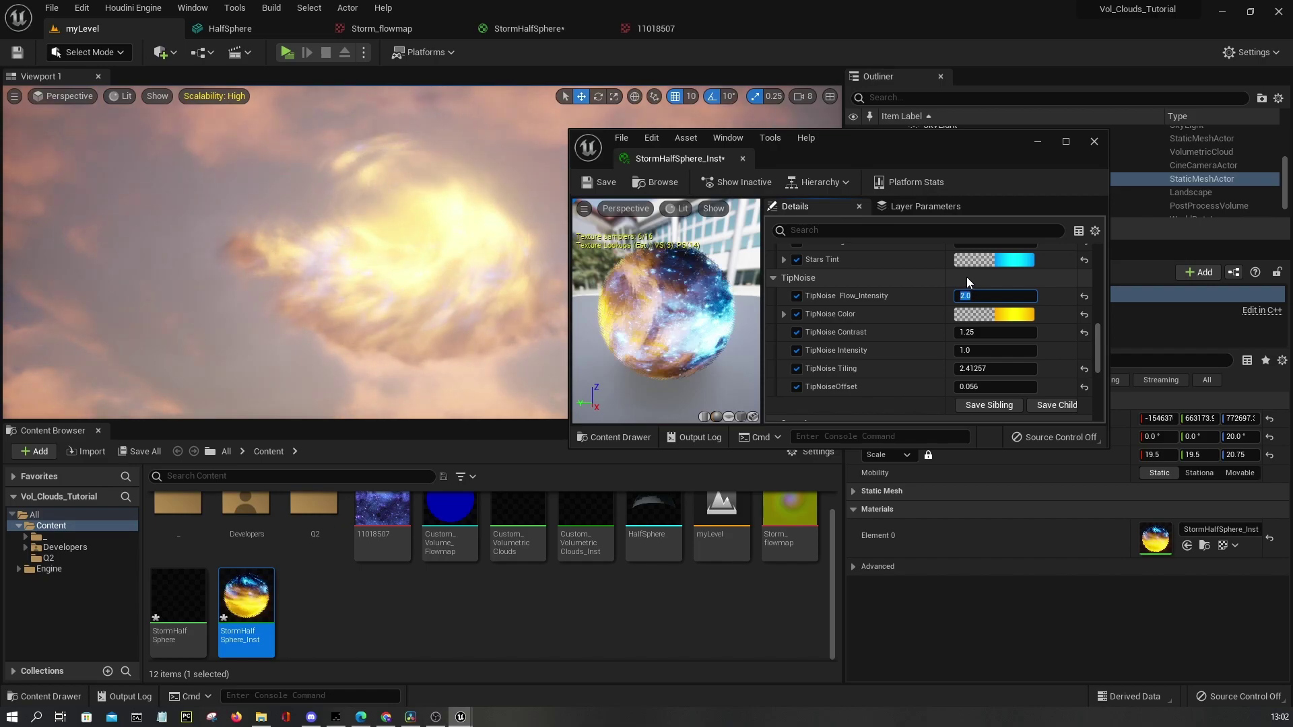
type("1.5")
key("Return")
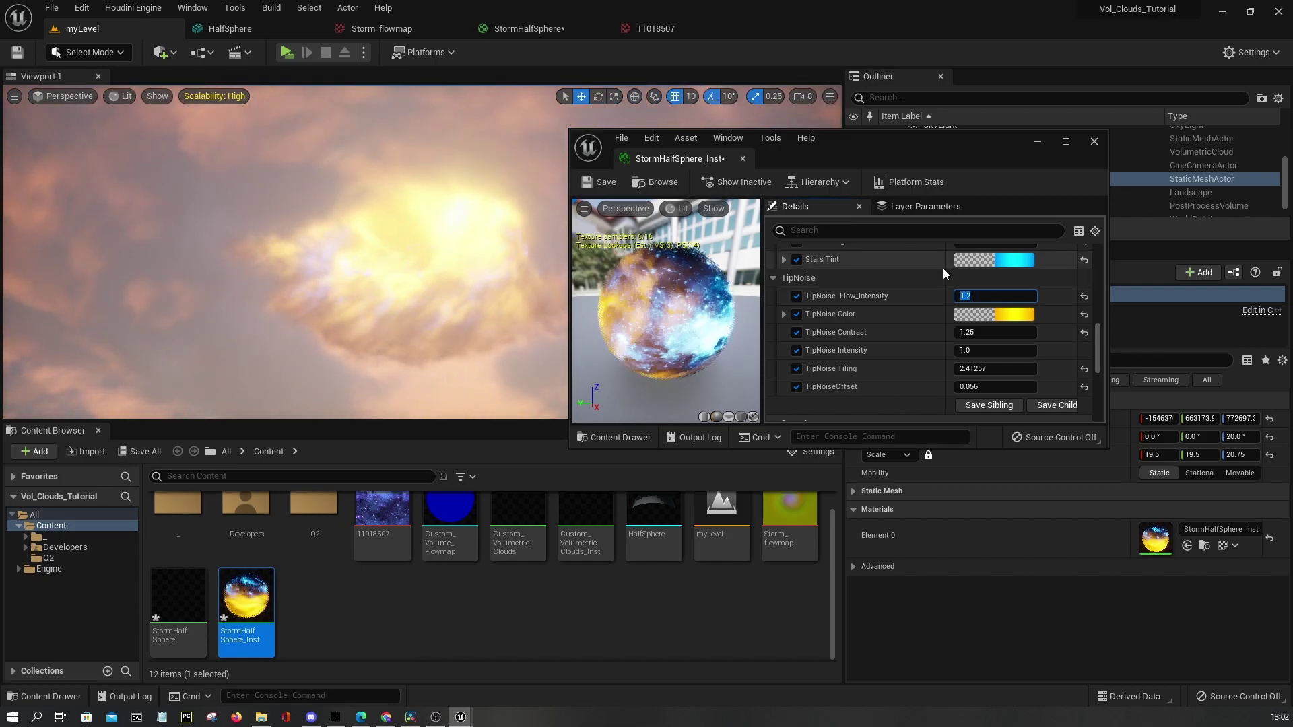
Compare lower TipNoise Flow_Intensity values such as 0.7, 0.8 and 0.9, and set it to 0.75
type("0")
key("Return")
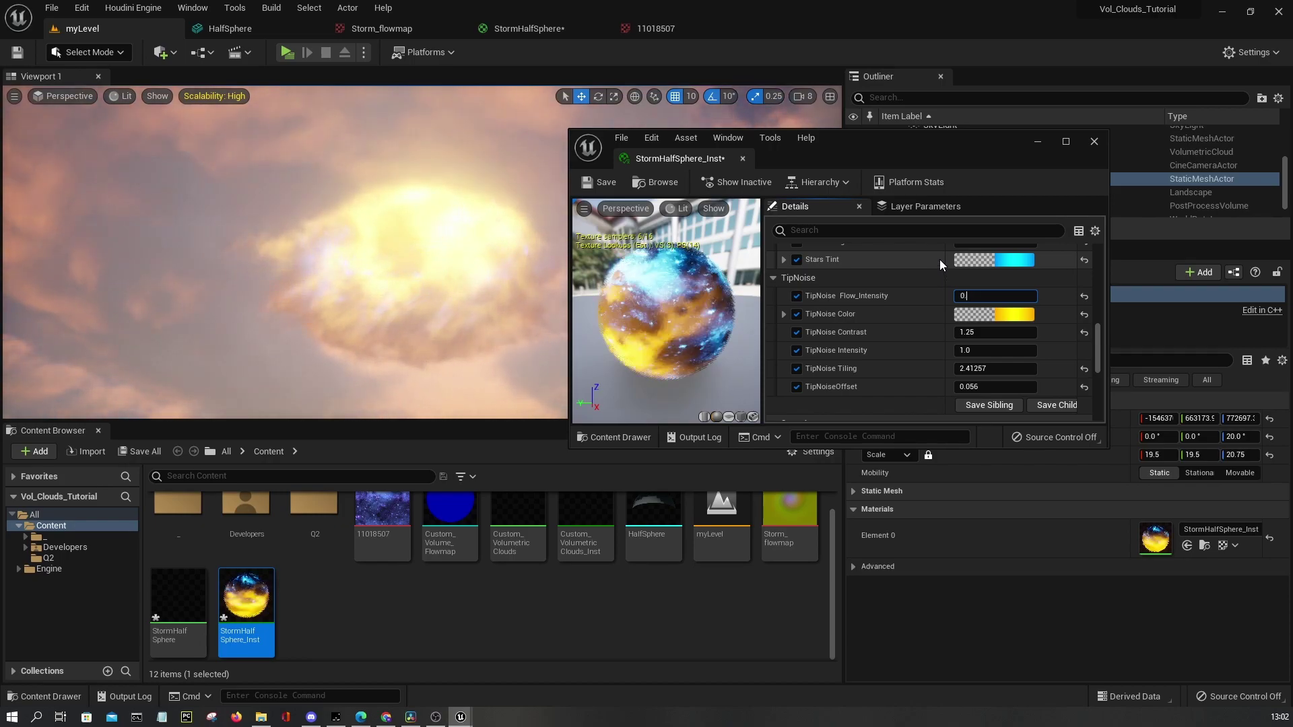
type("2")
key("BackSpace")
type("0.75")
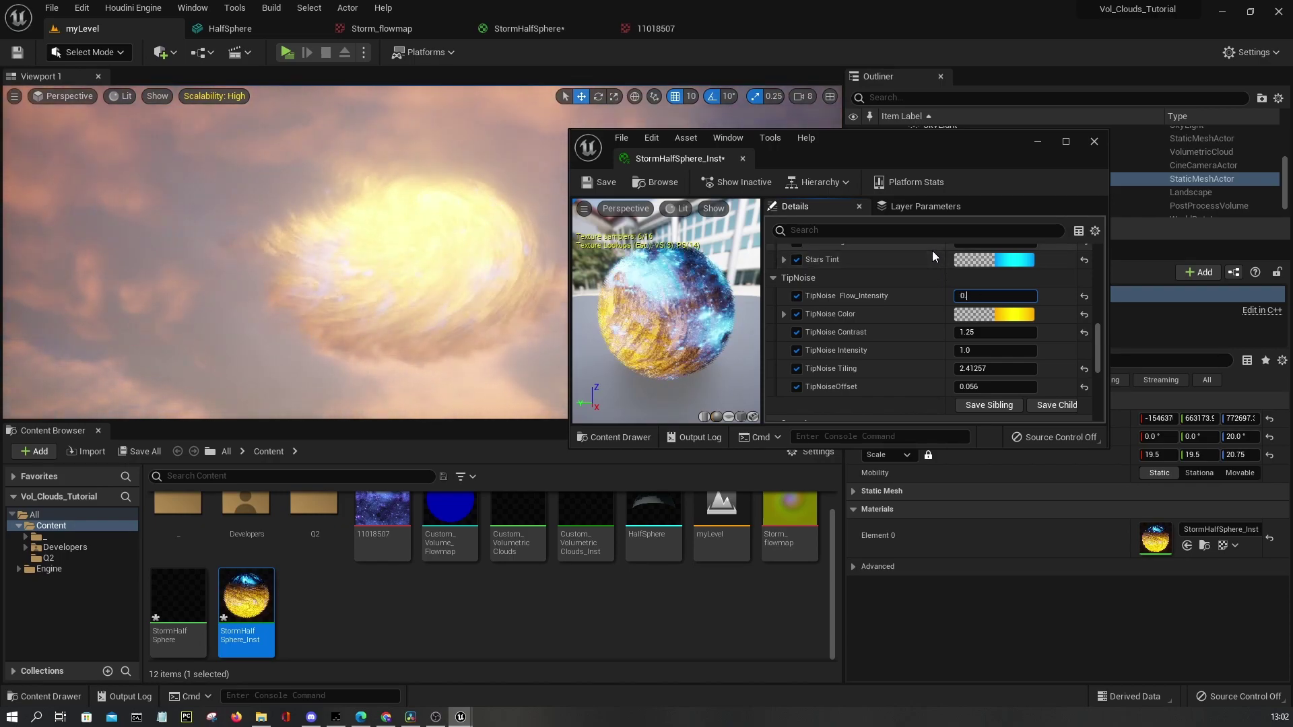
key("Return")
type("0.8")
key("Return")
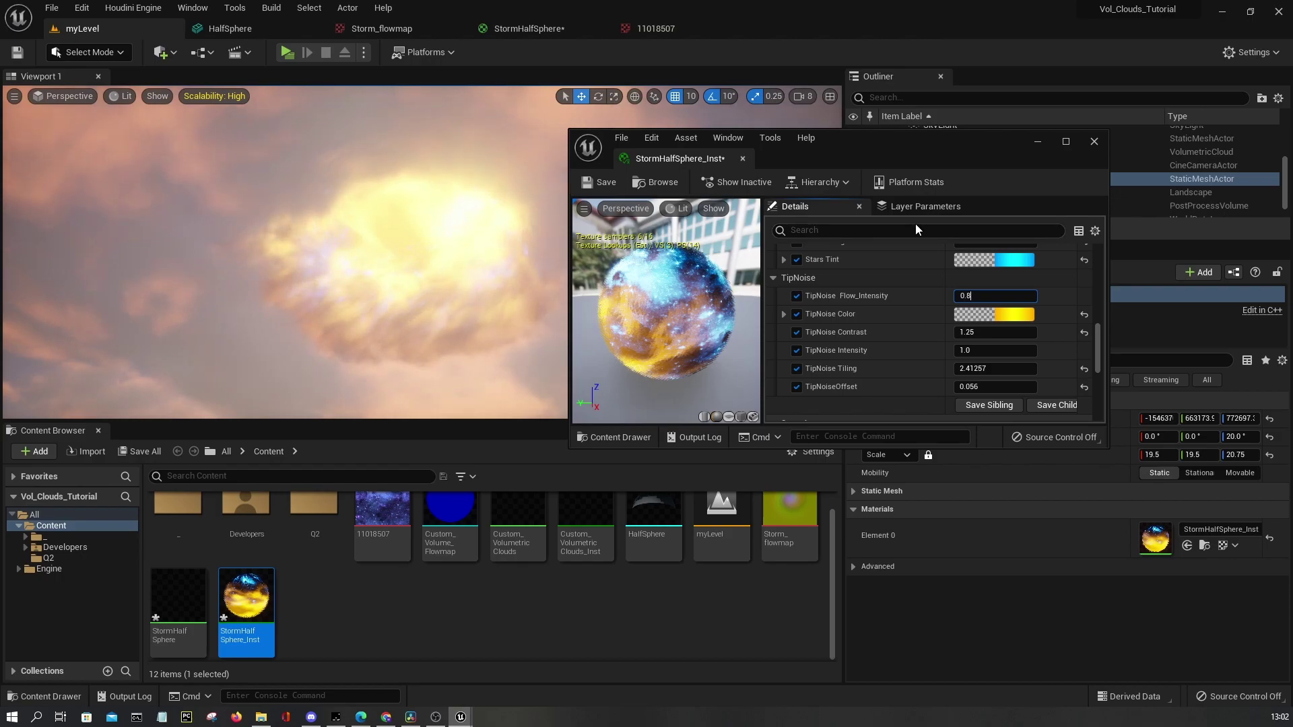
type("0.9")
key("Return")
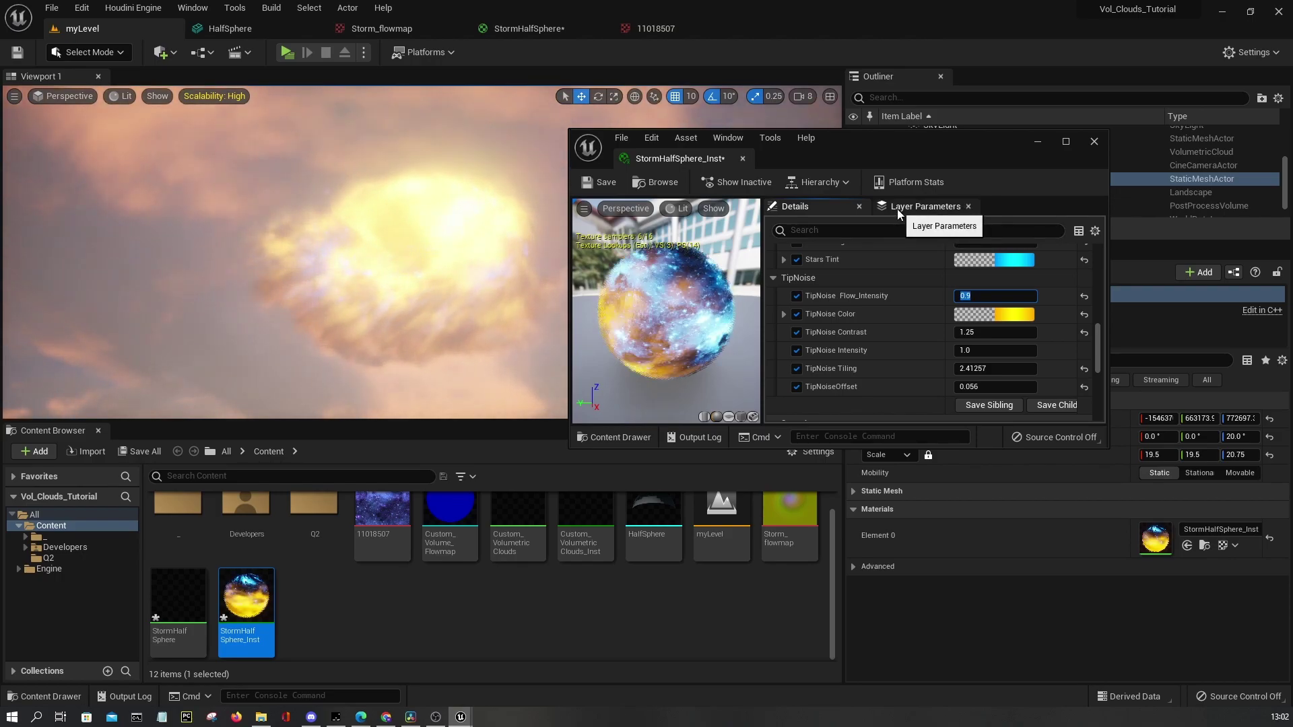
type("75")
key("Return")
type("0")
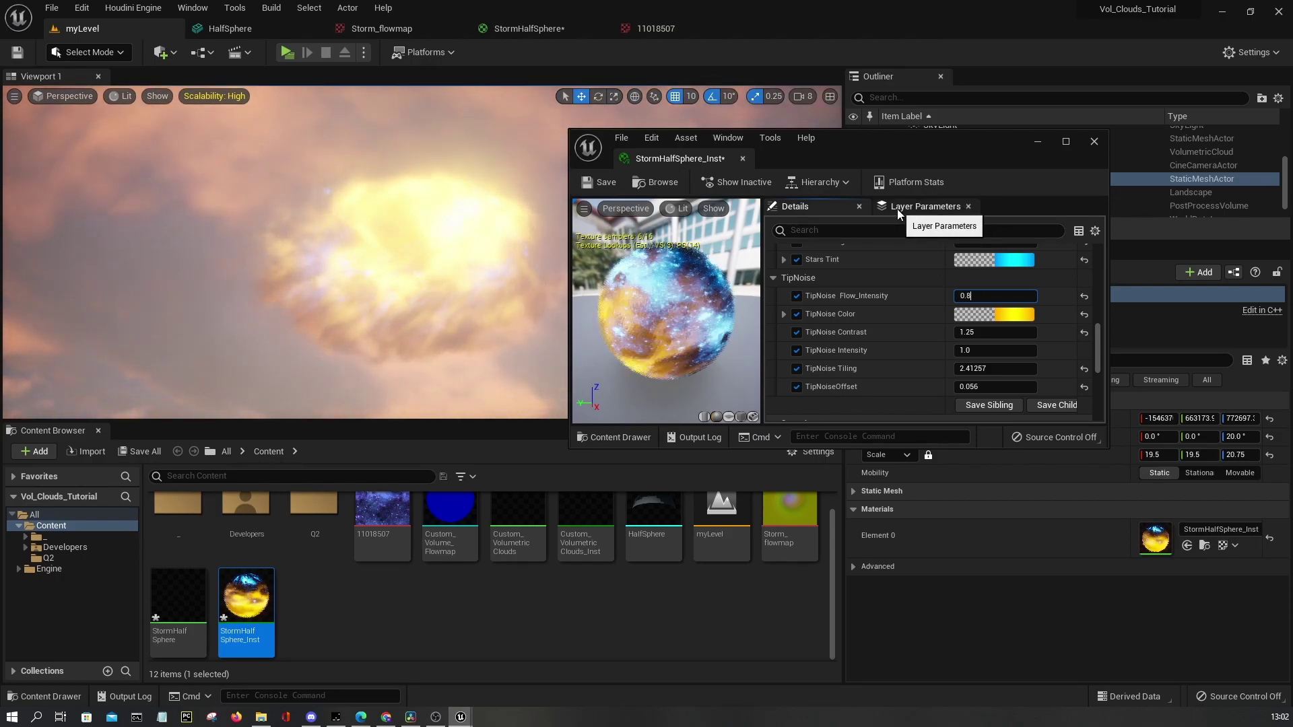
type(".7")
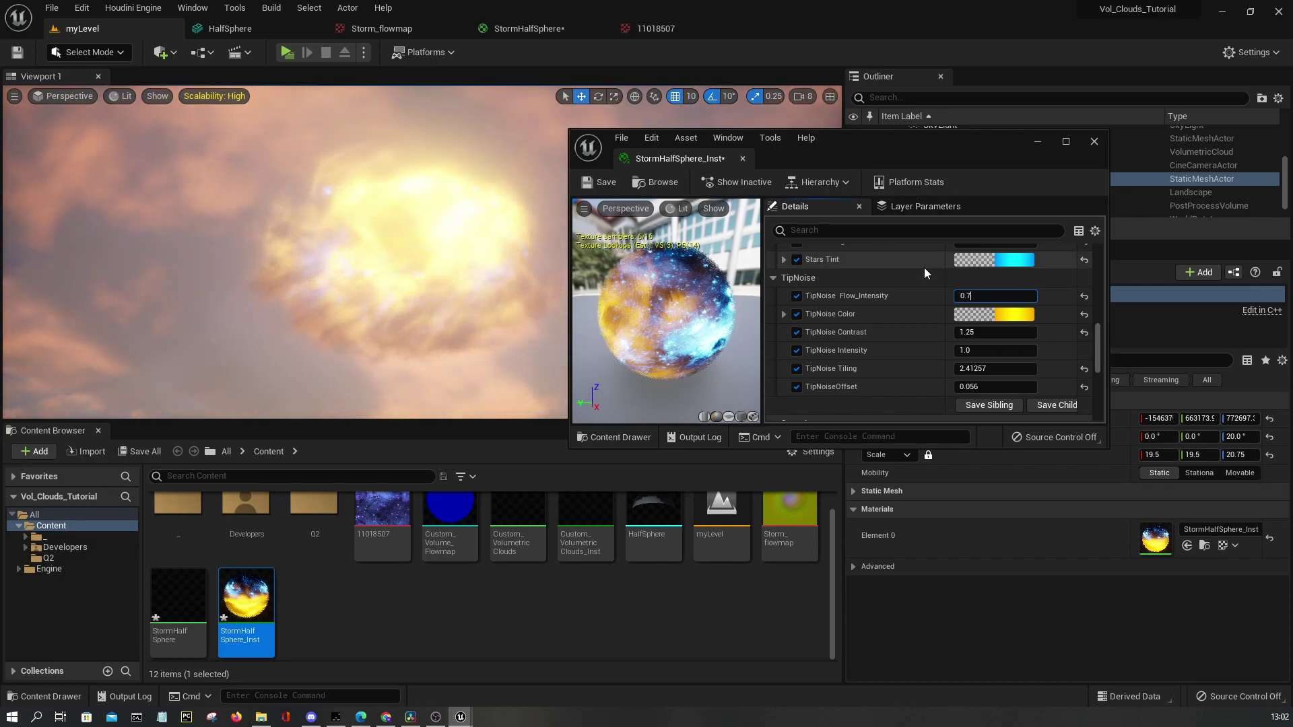
type("5")
key("Return")
Adjust Inner_Mask_contrast to about 14.4 and Inner_Mask_Intensity to about 1.55
scroll(970, 296, "up", 1)
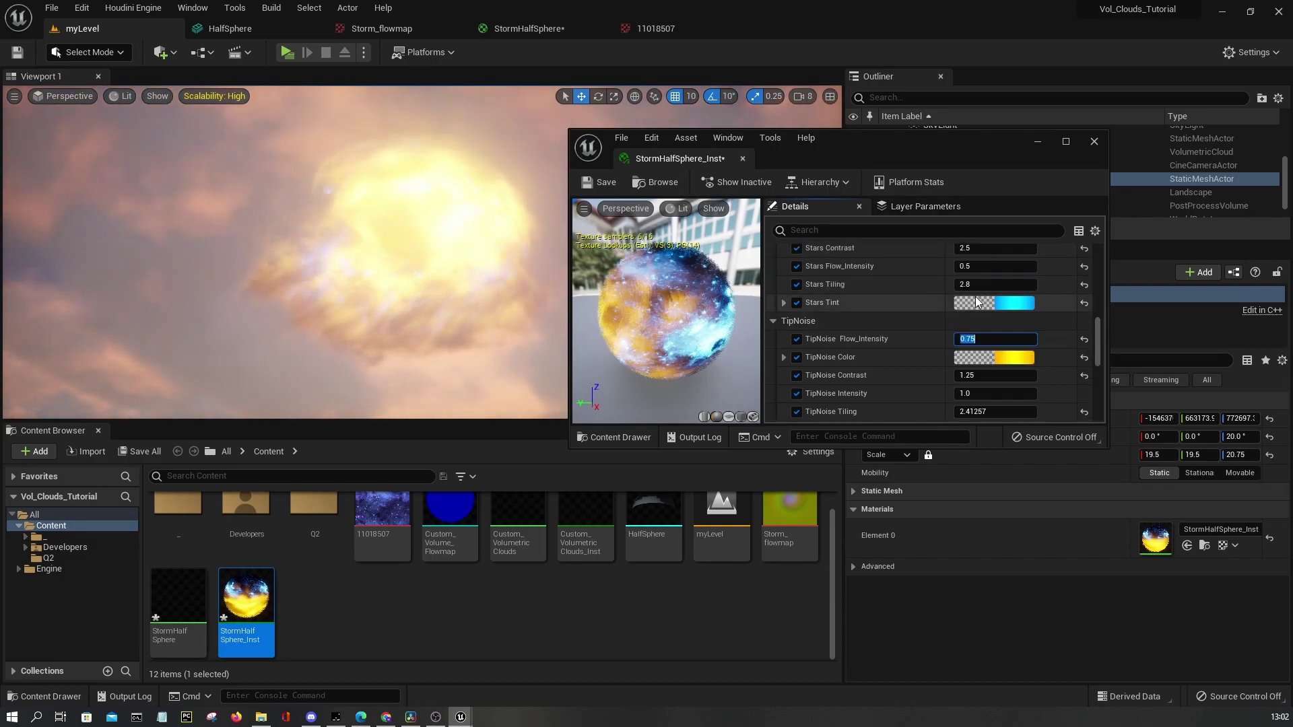
scroll(977, 301, "up", 10)
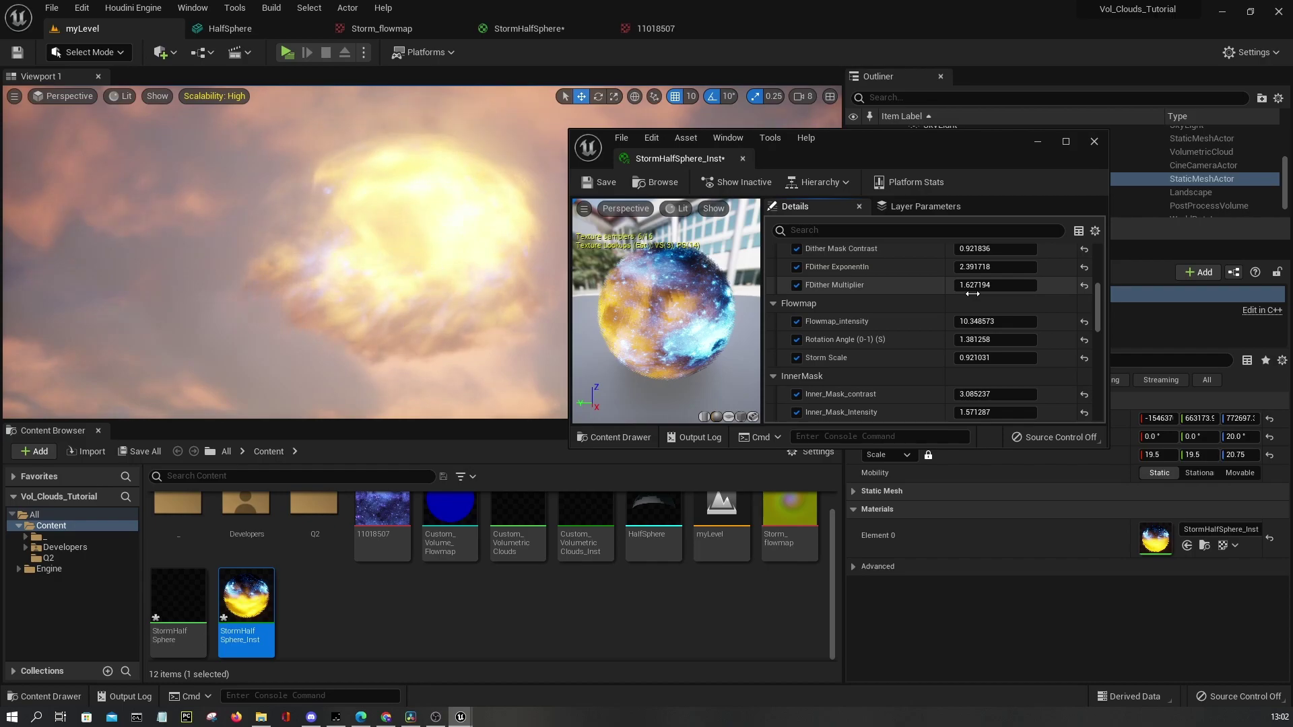
scroll(973, 294, "down", 2)
mouse_move(996, 328)
left_mouse_down()
mouse_move(1051, 328)
mouse_move(943, 327)
mouse_move(1024, 326)
mouse_move(980, 315)
left_mouse_up()
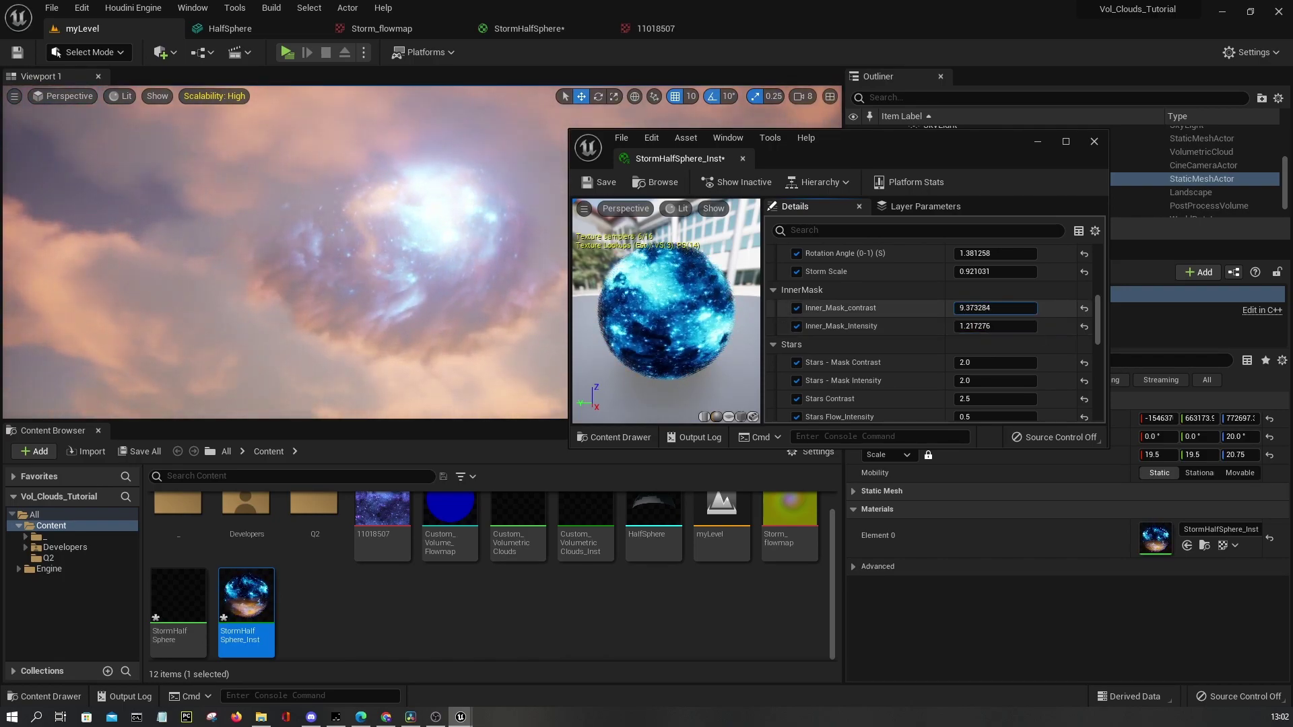
left_click_drag(984, 326, 996, 326)
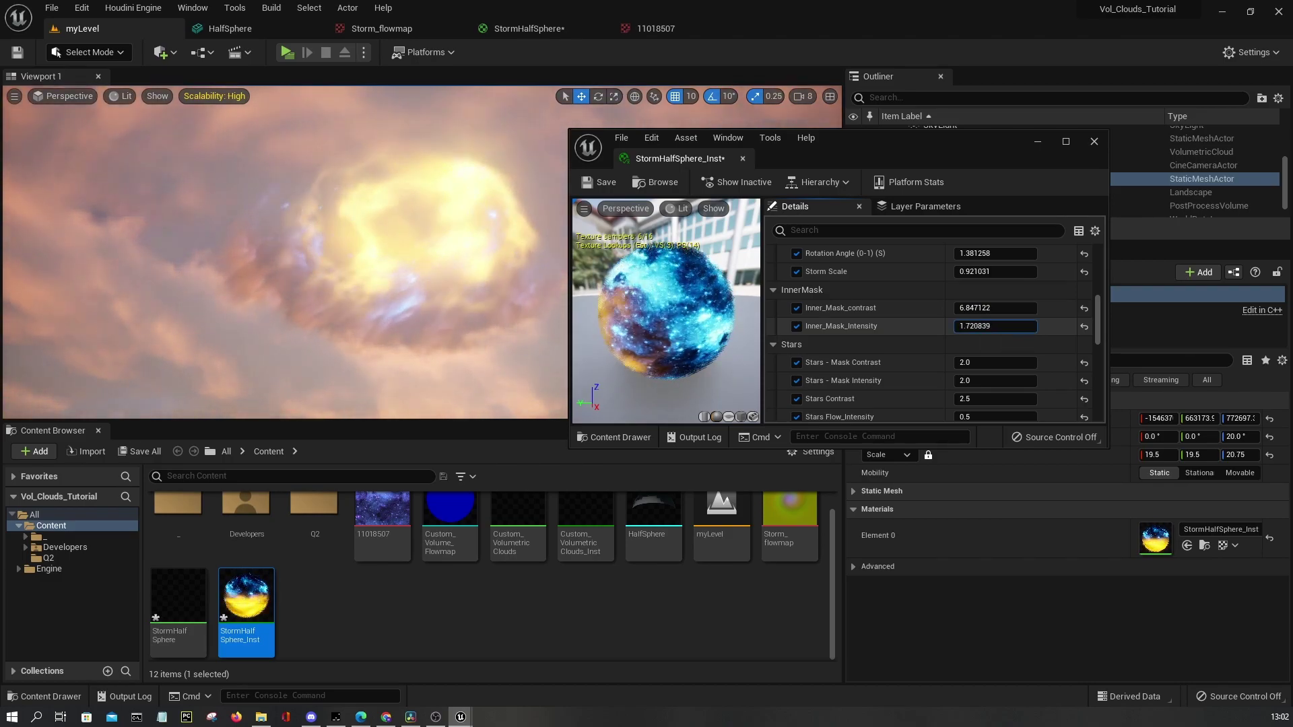
left_click_drag(976, 308, 987, 307)
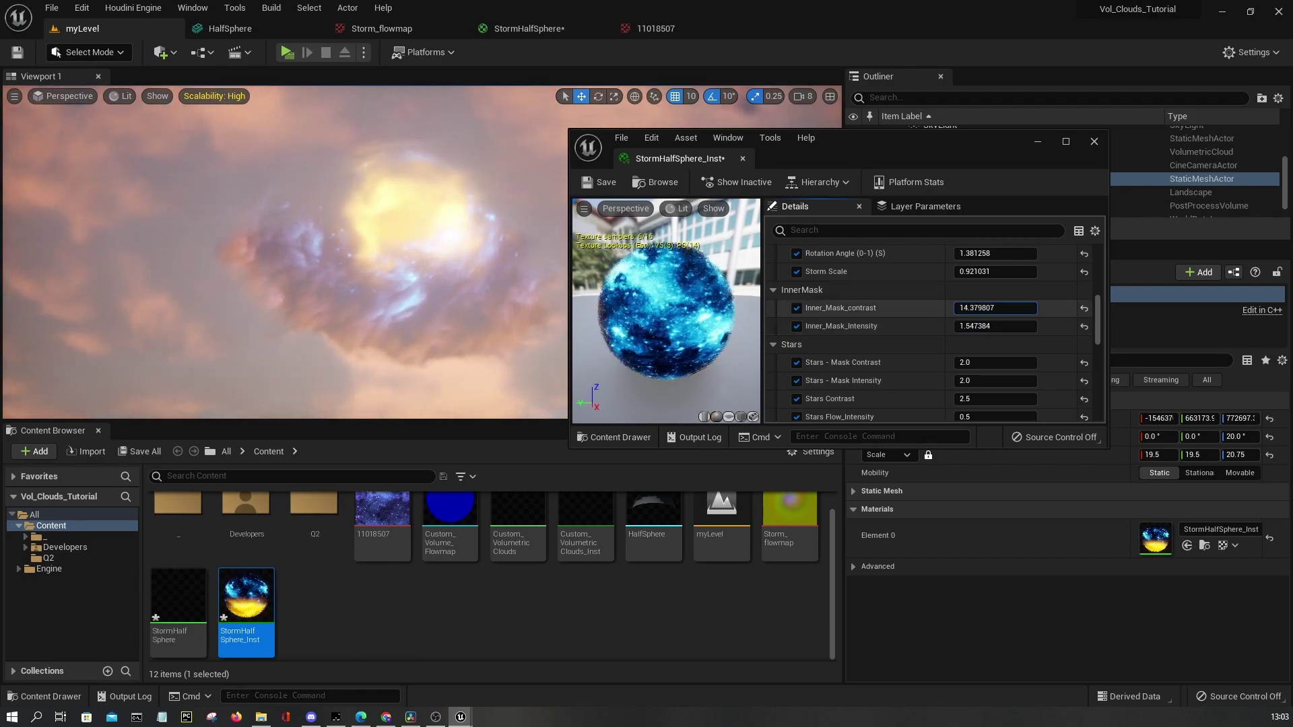
mouse_move(994, 308)
left_mouse_down()
mouse_move(967, 326)
mouse_move(994, 326)
left_mouse_up()
Shift the TipNoise Color to hue 14 and reduce its brightness value
scroll(1034, 283, "down", 1)
scroll(1034, 283, "down", 3)
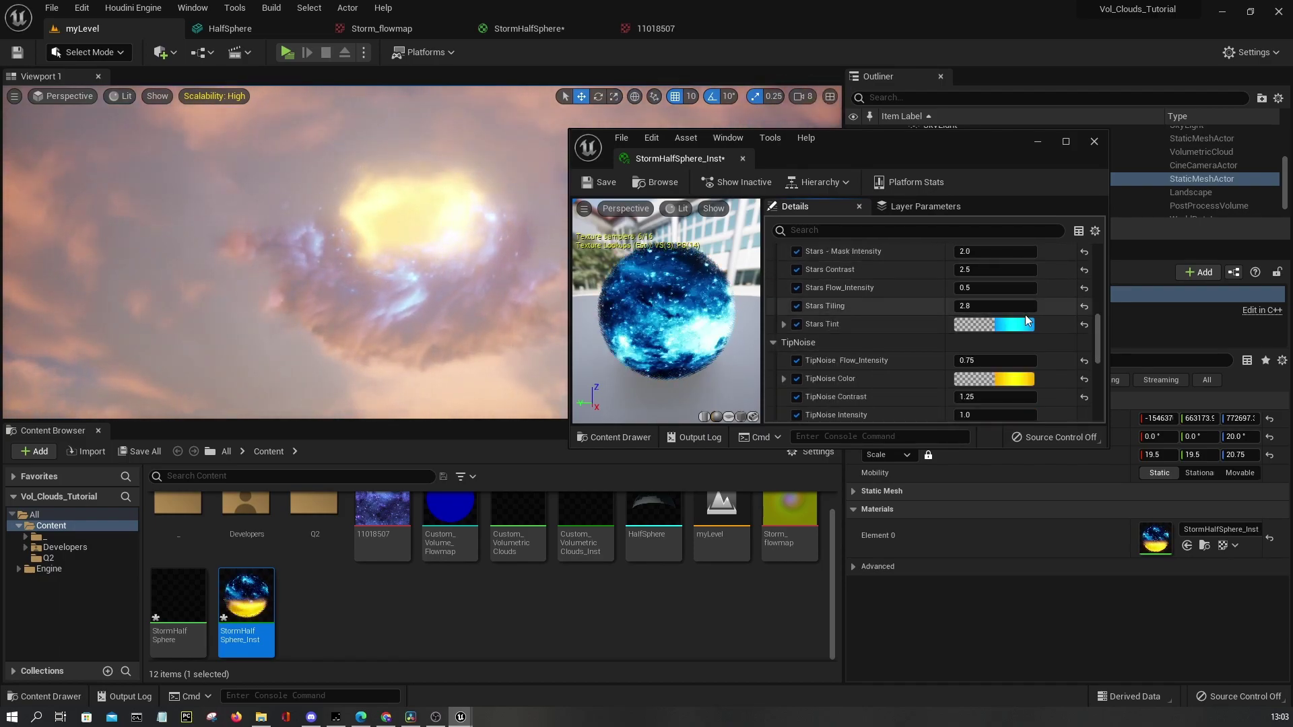
left_click(1009, 381)
left_click_drag(891, 557, 909, 522)
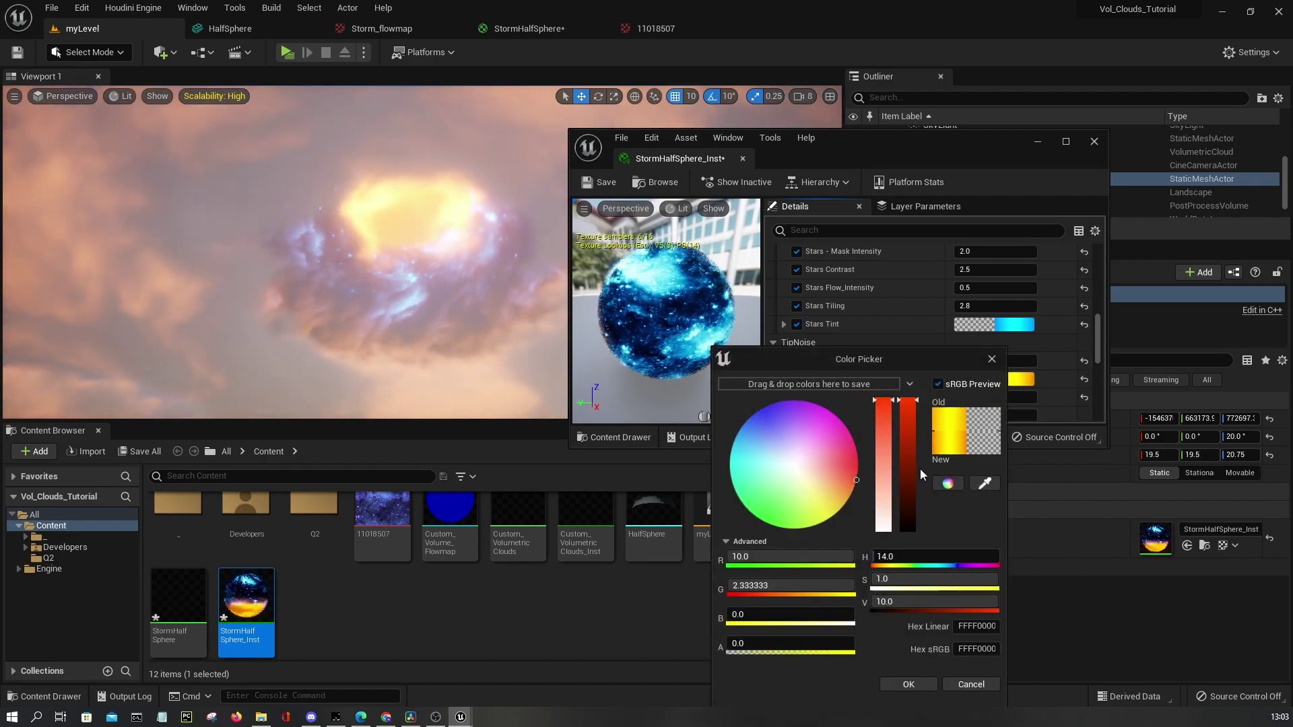
left_click(901, 602)
type("1")
key("Return")
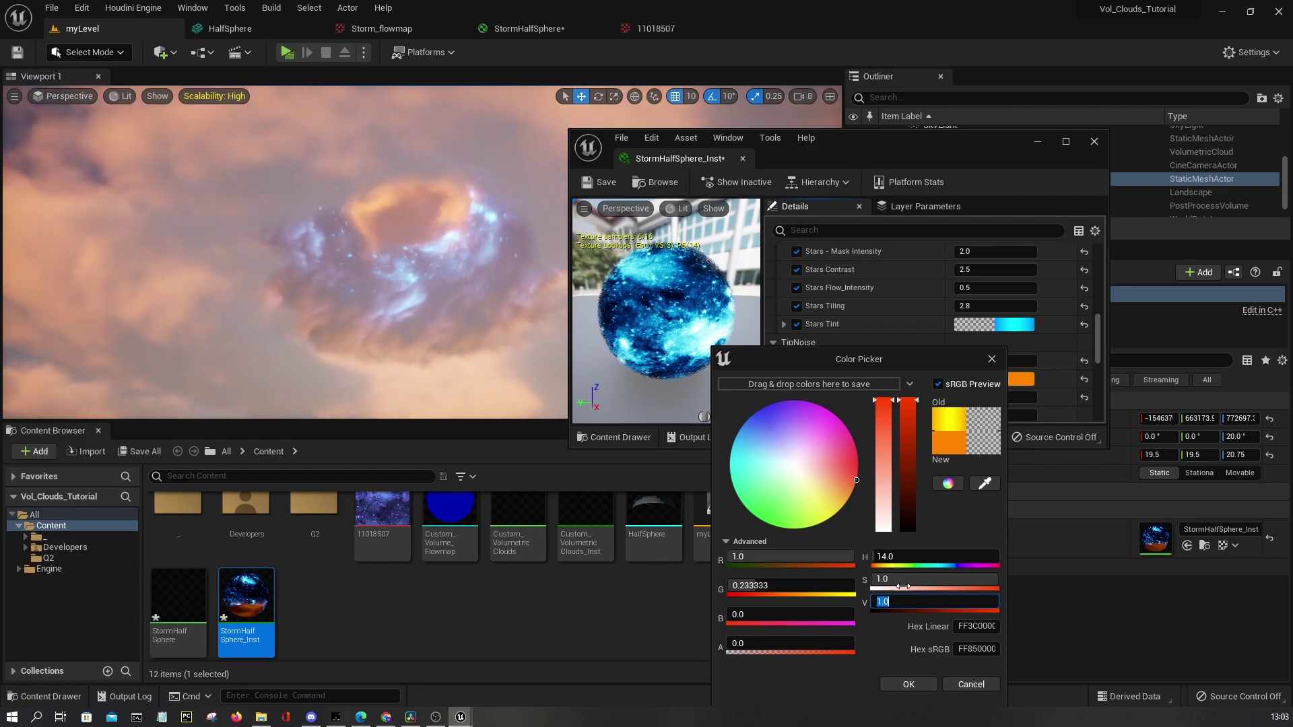
left_click(900, 683)
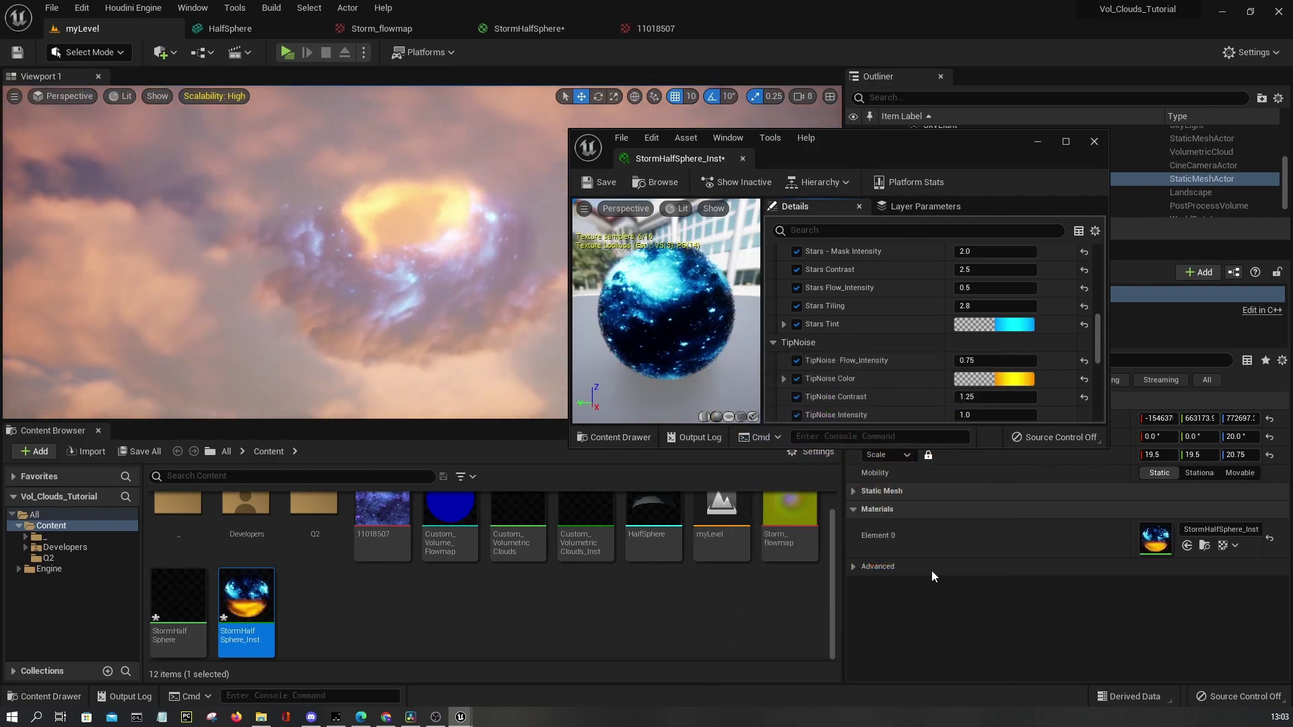
Try TipNoiseOffset at 0.1 and set it to 0.05
scroll(1004, 385, "down", 2)
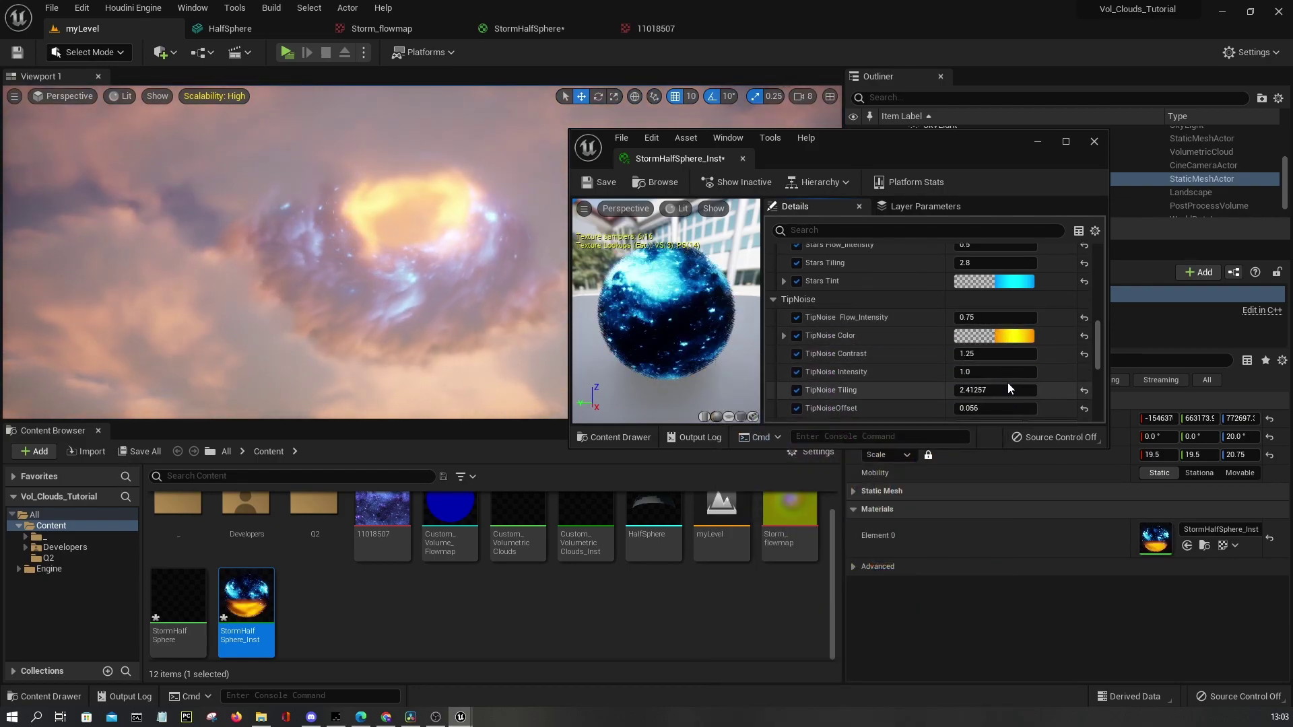
mouse_move(993, 409)
left_mouse_down()
mouse_move(970, 409)
mouse_move(989, 409)
left_mouse_up()
left_click(996, 408)
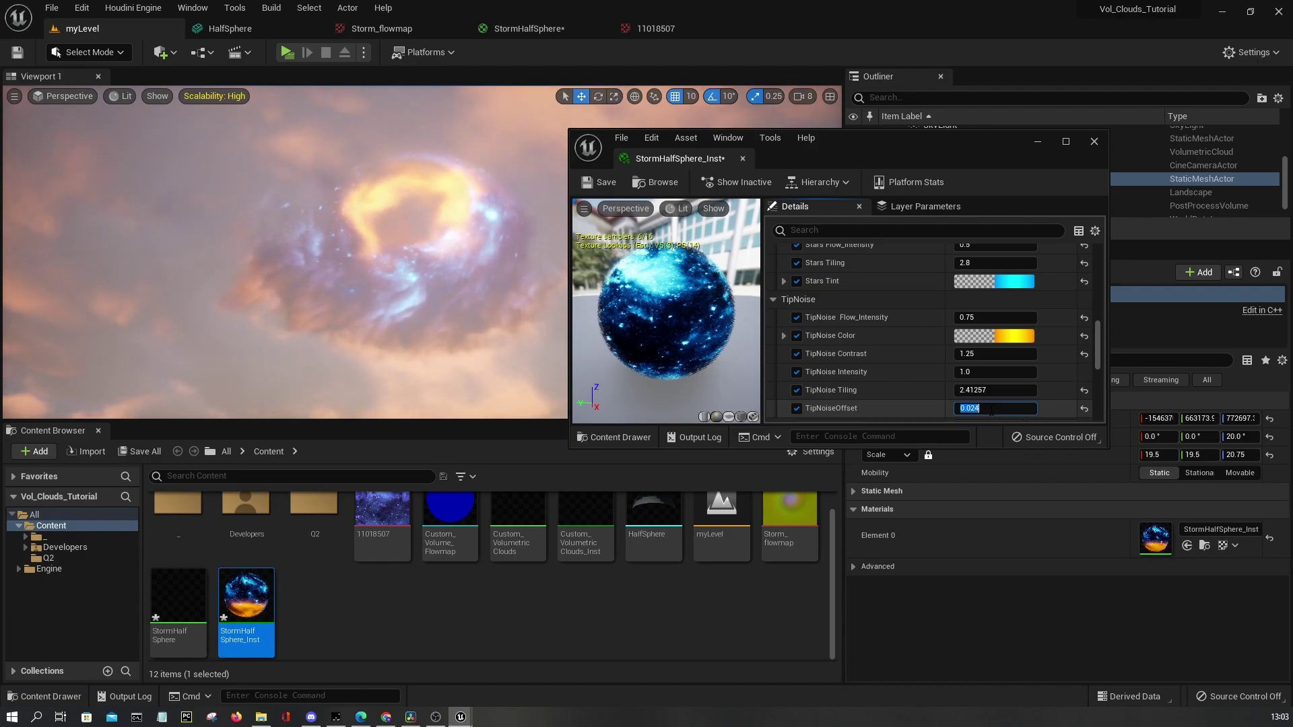
type("0.1")
key("Return")
type("0.05")
key("Return")
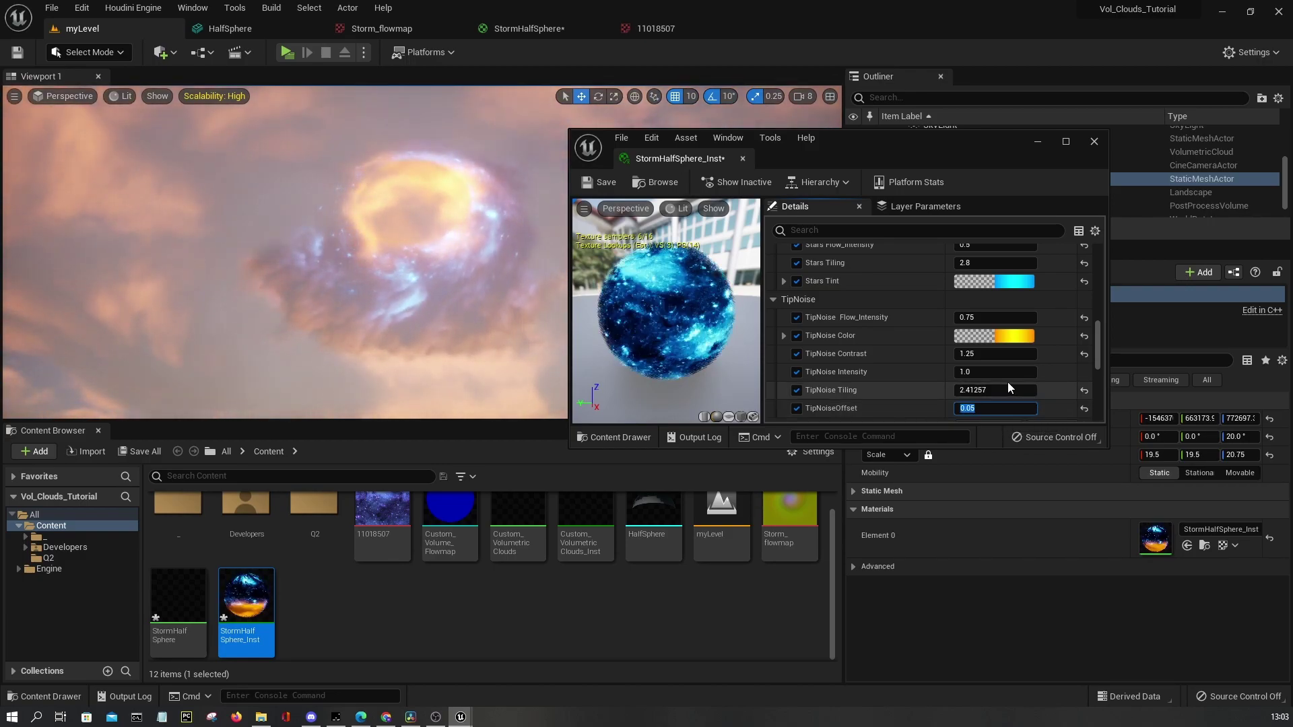
Compare TipNoise Contrast at 1 and 2, and restore it to 1.25
mouse_move(988, 353)
left_mouse_down()
mouse_move(1027, 353)
mouse_move(984, 354)
left_mouse_up()
left_click(982, 354)
type("1")
key("Return")
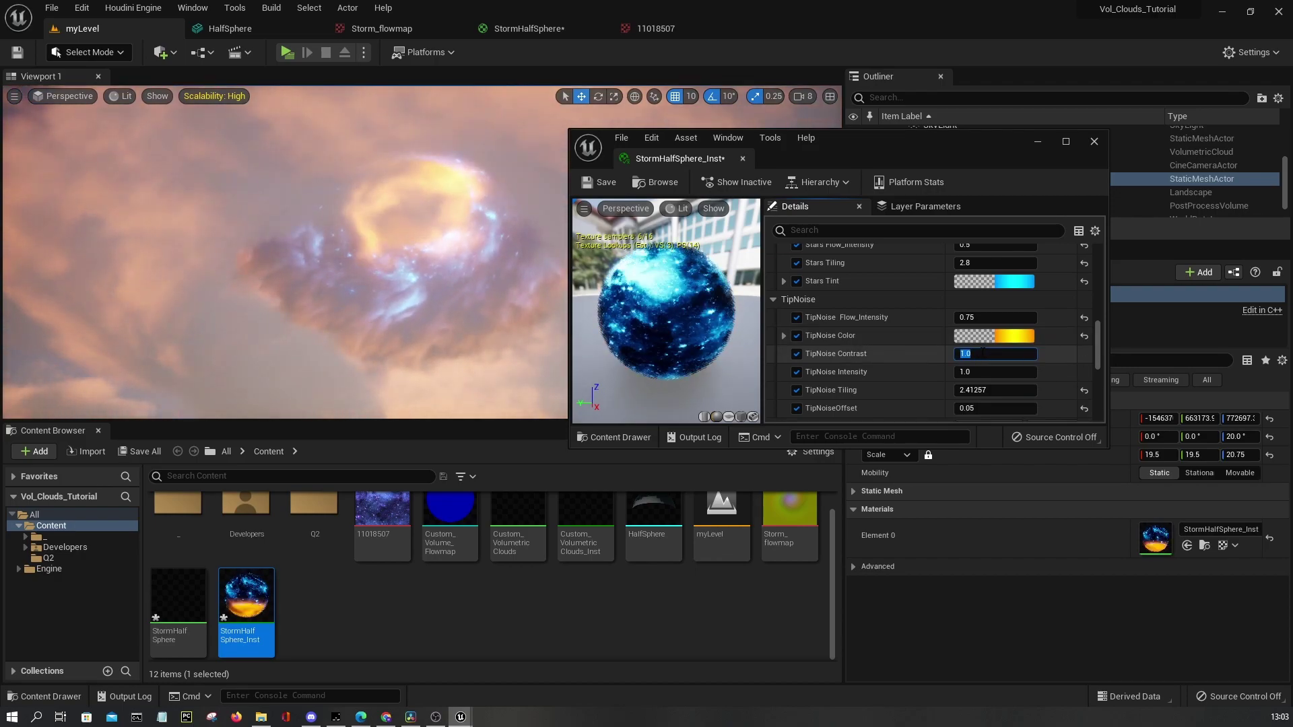
type("2")
key("Return")
type("1.25")
key("Return")
Set TipNoise Intensity to 1.25 and raise TipNoise Tiling to about 3.45
mouse_move(967, 372)
left_mouse_down()
mouse_move(999, 372)
mouse_move(974, 372)
left_mouse_up()
left_click(996, 372)
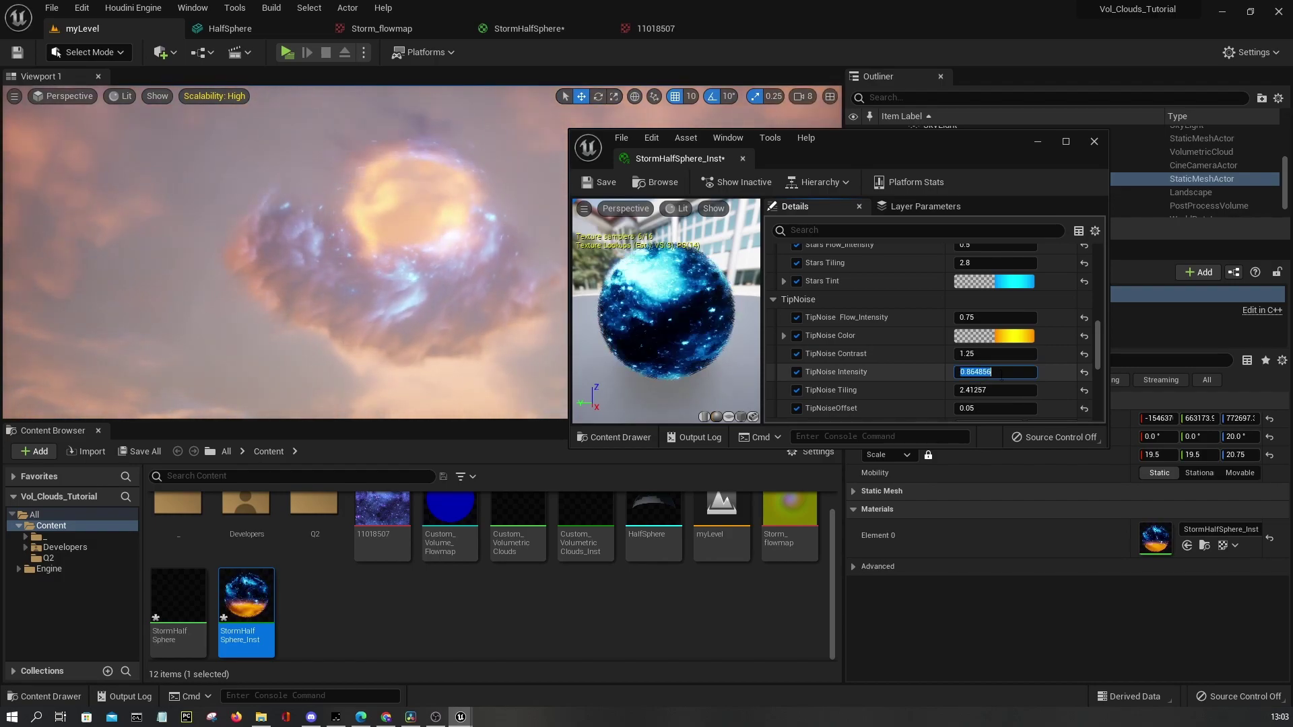
type("1.25")
key("Return")
left_click_drag(997, 390, 1034, 390)
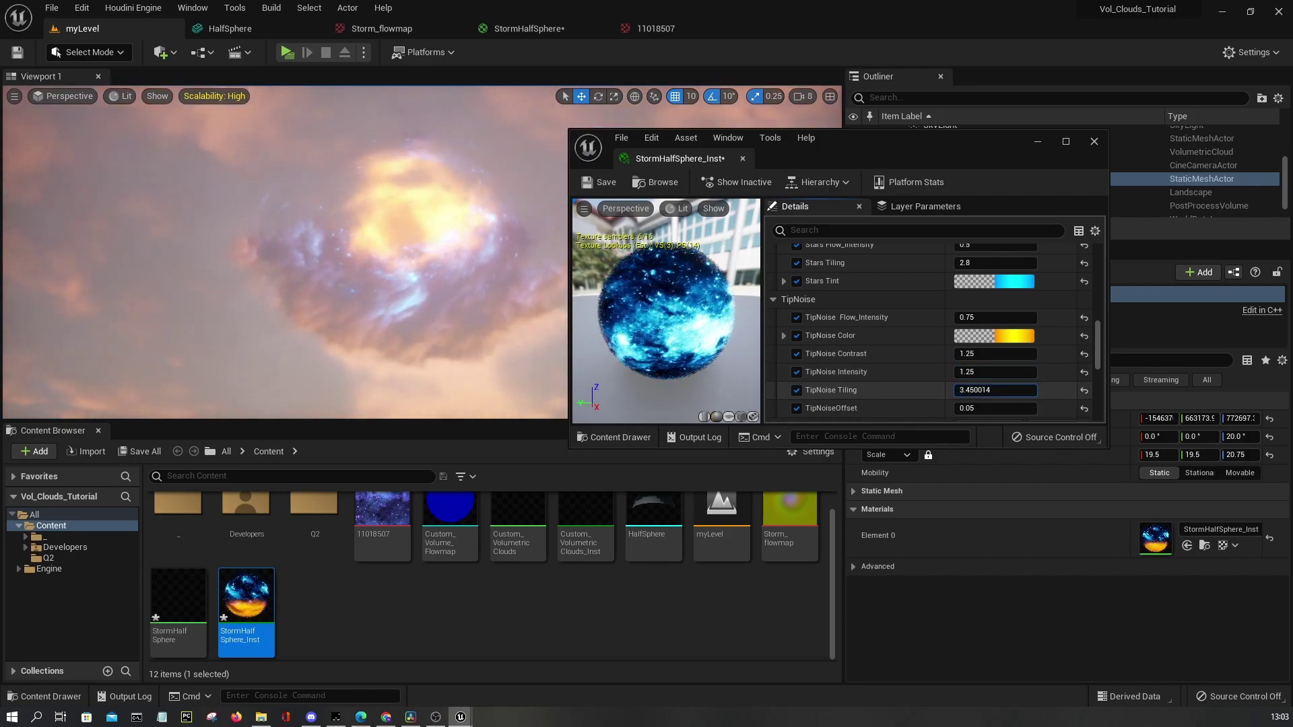
Lower TipNoise Tiling to about 3.16 and try TipNoise Flow_Intensity at 1 and 1.25
mouse_move(994, 391)
left_mouse_down()
mouse_move(980, 390)
mouse_move(994, 389)
left_mouse_up()
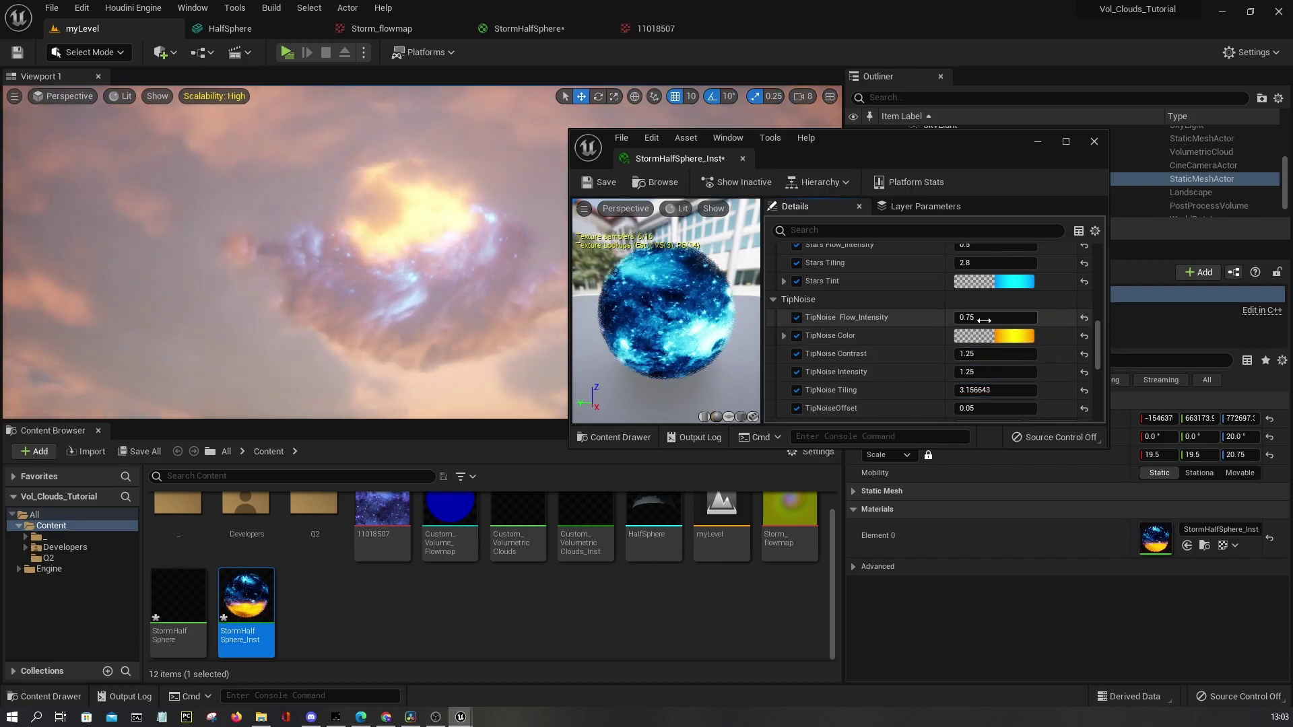
mouse_move(994, 317)
left_mouse_down()
mouse_move(1016, 317)
mouse_move(1004, 318)
left_mouse_up()
left_click(1004, 320)
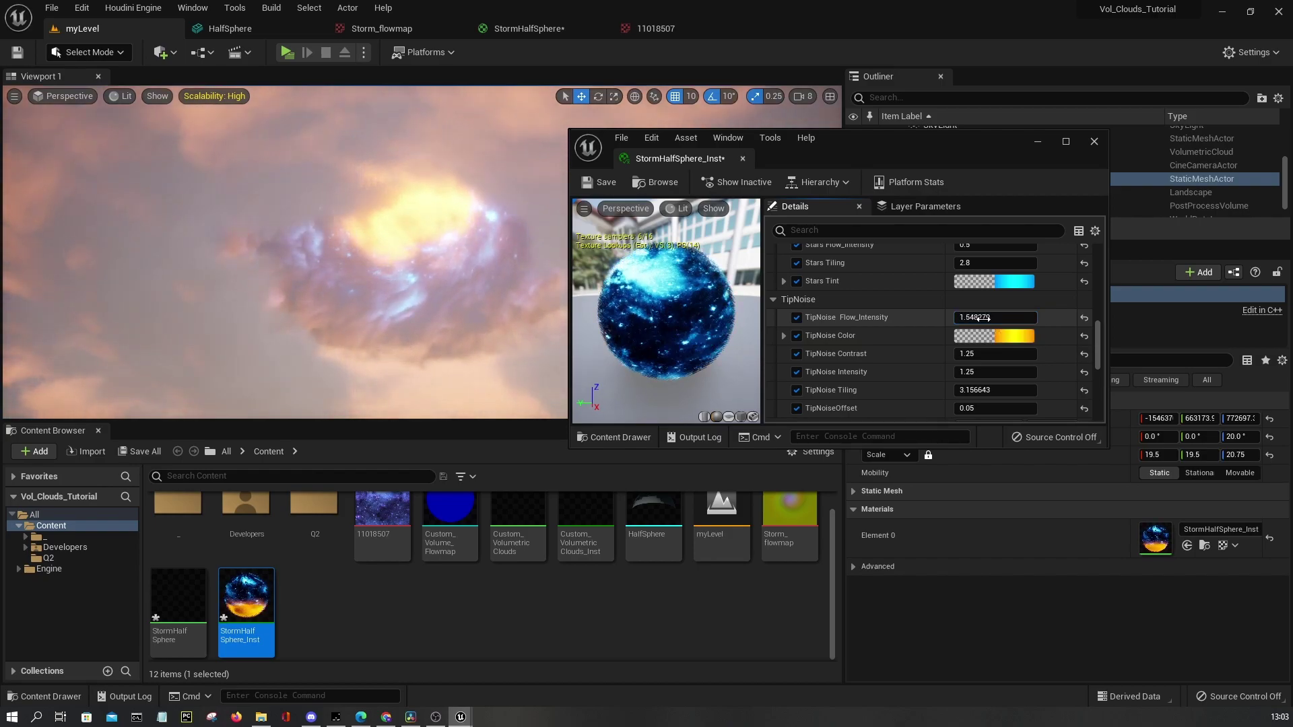
type("1")
key("Return")
type("1.25")
key("Return")
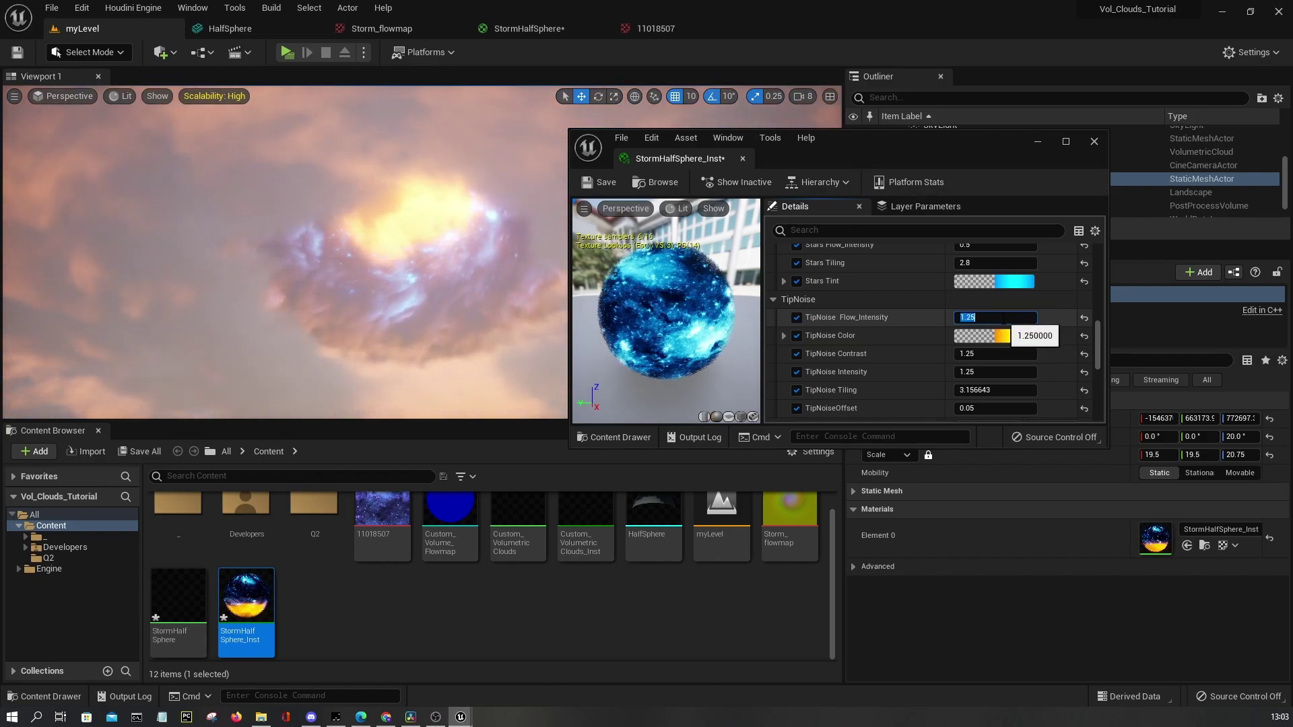
Try stronger, negative and zero TipNoise Flow_Intensity values: 1.5, 3, -1, -2 and 0
type("1.5")
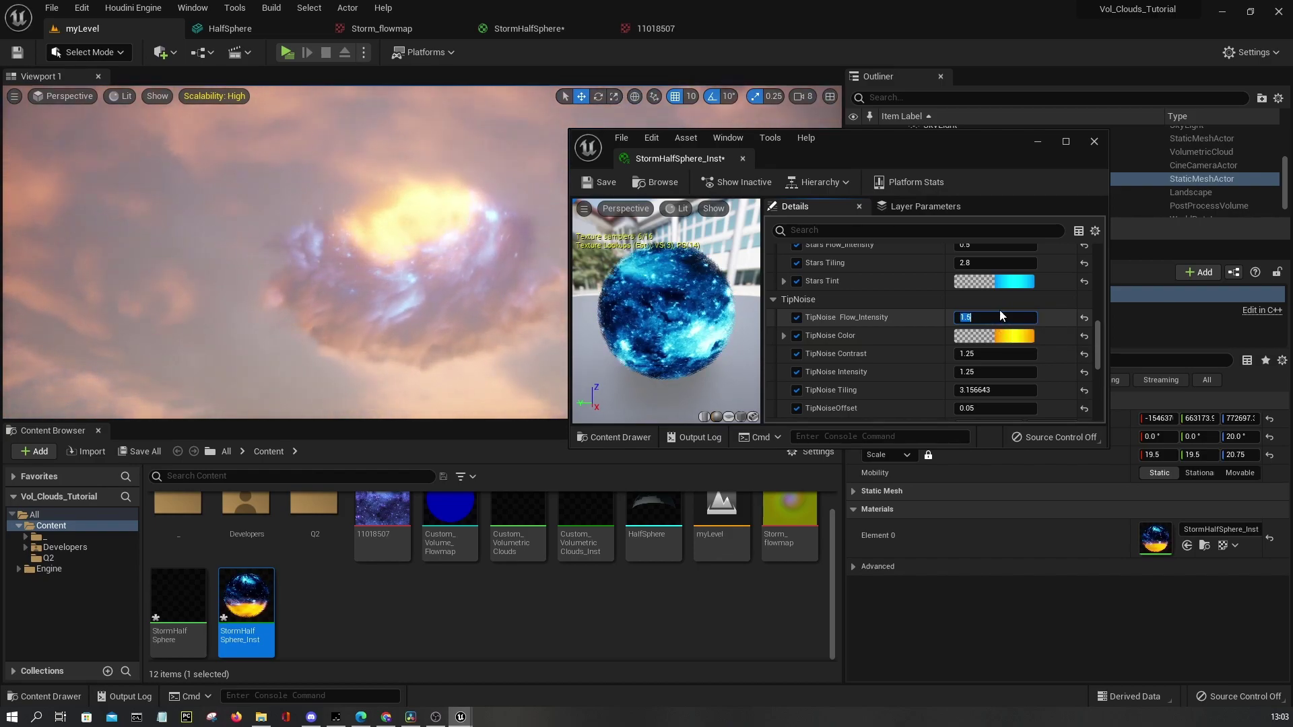
key("Return")
type("3")
key("Return")
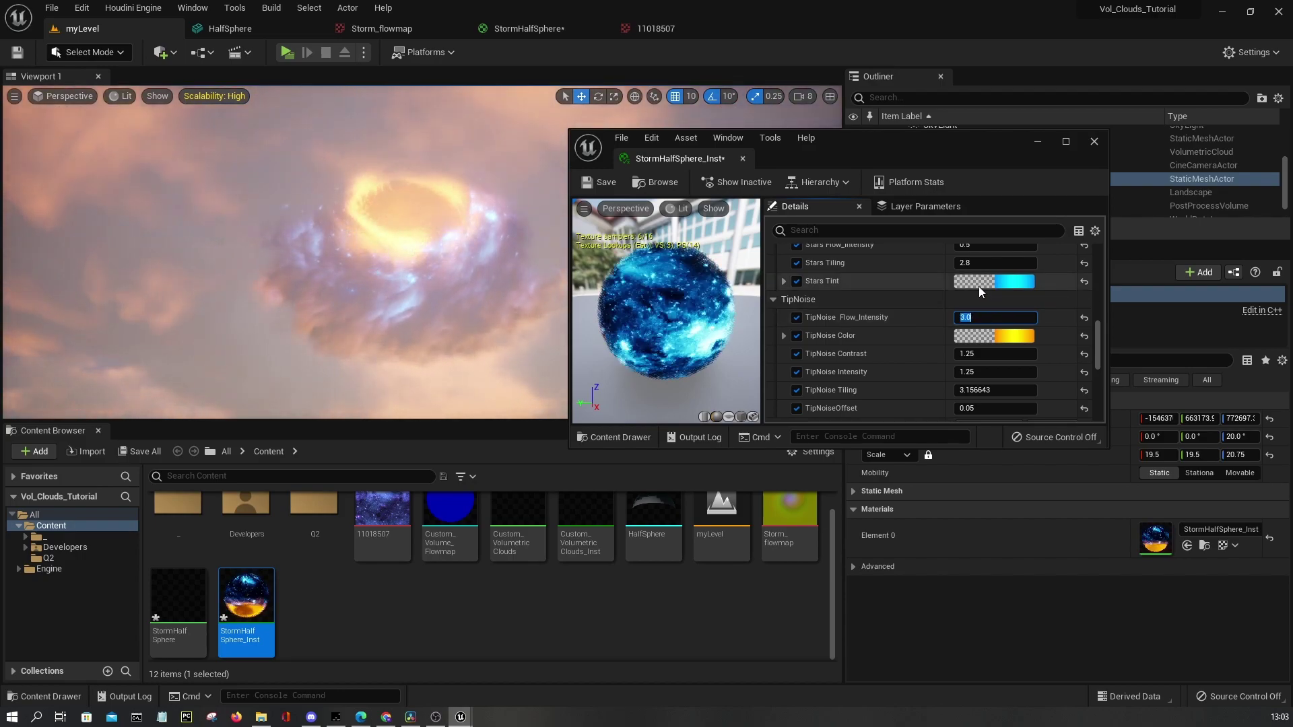
type("-1")
key("Return")
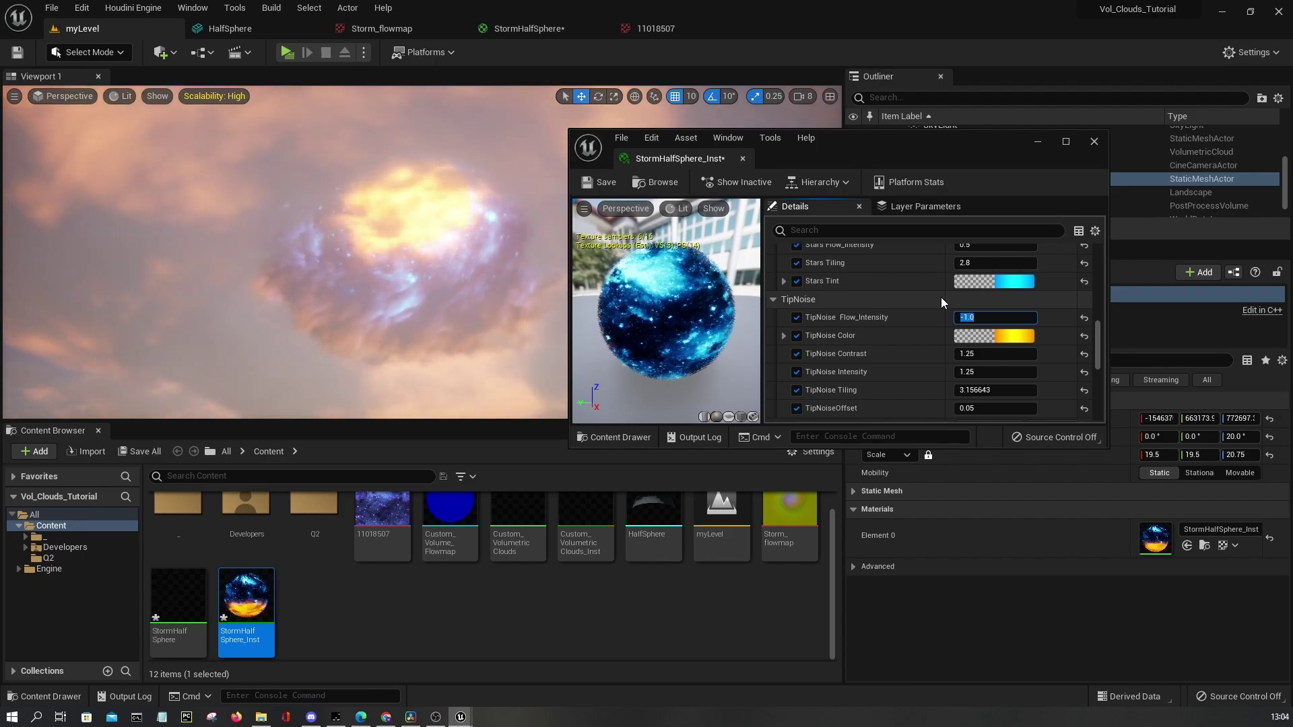
type("-2")
key("Return")
type("1-1")
key("Return")
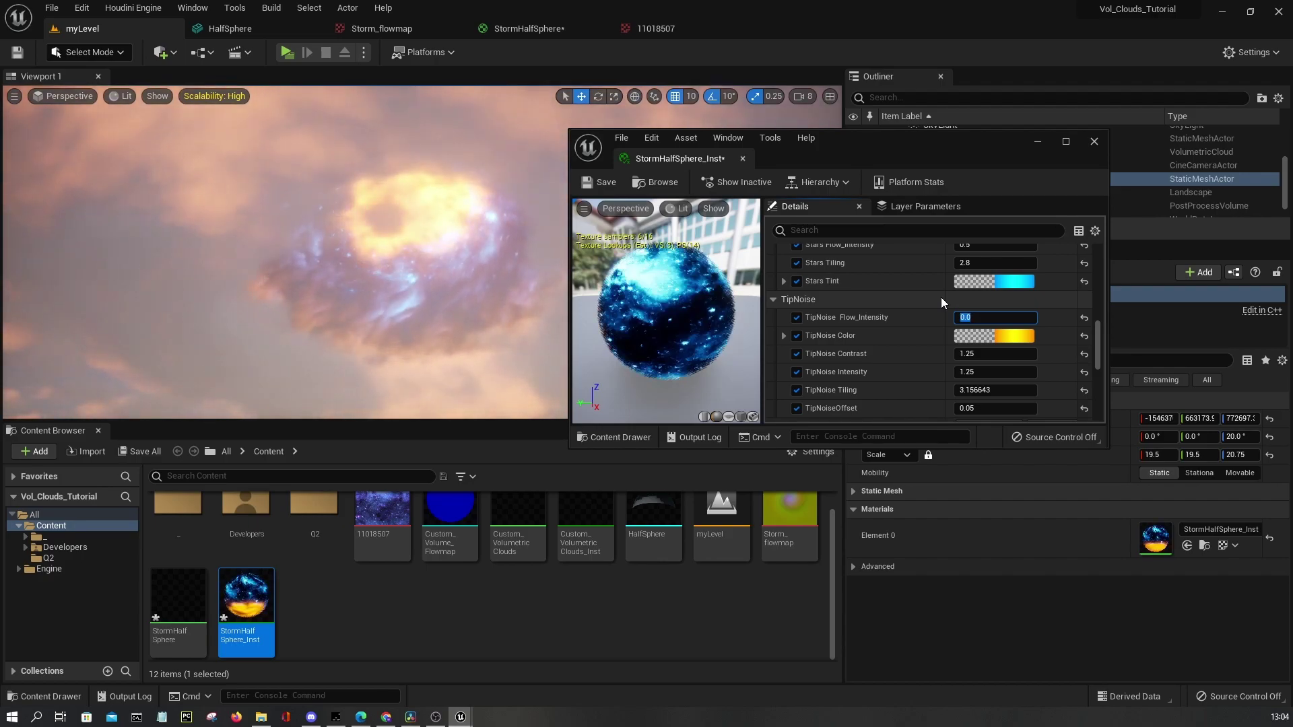
type("-1")
key("Return")
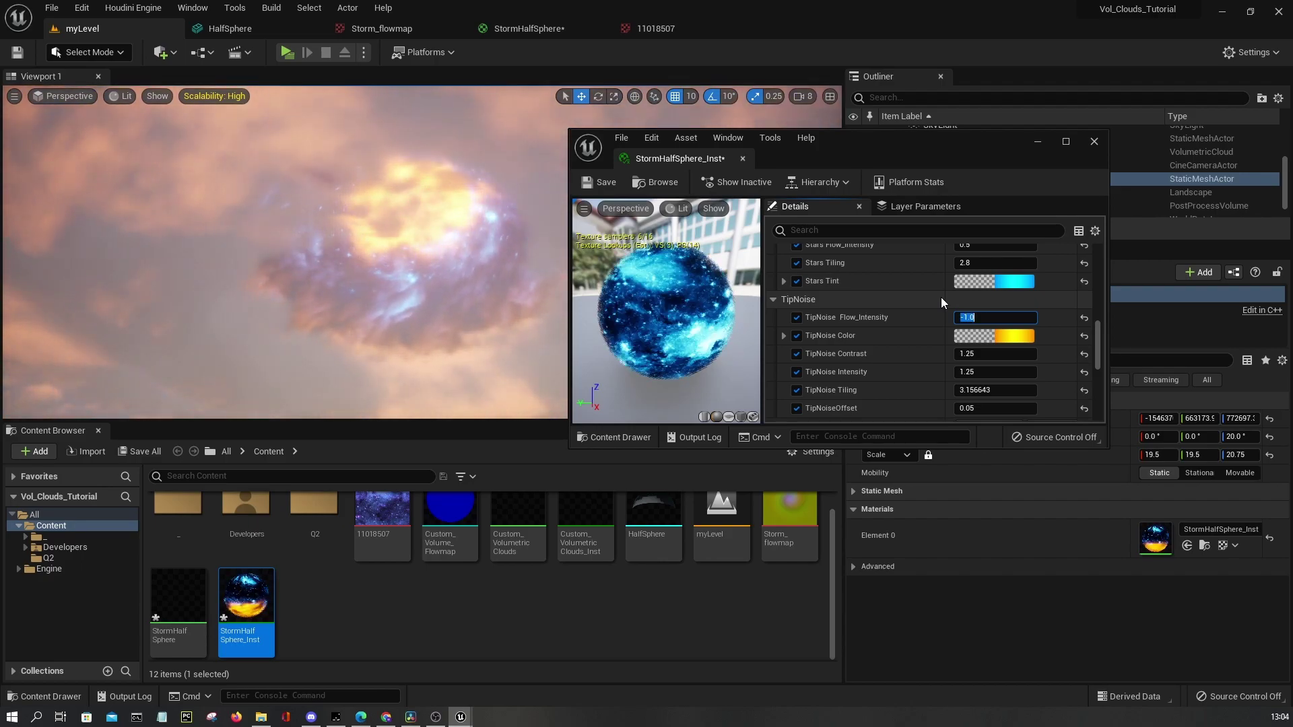
Compare TipNoise Flow_Intensity at 1, 1.2 and 1.35, and set it to 1.25
type("1")
key("Return")
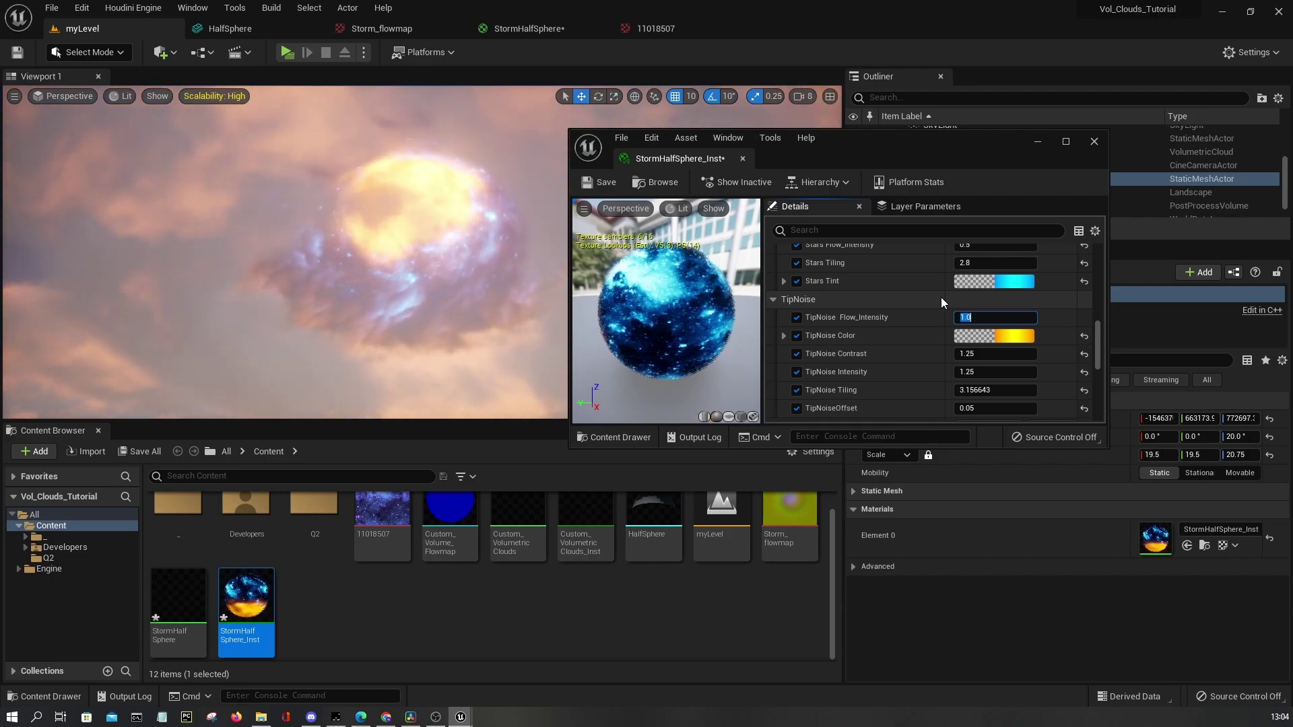
type("1.2")
key("Return")
type("1.35")
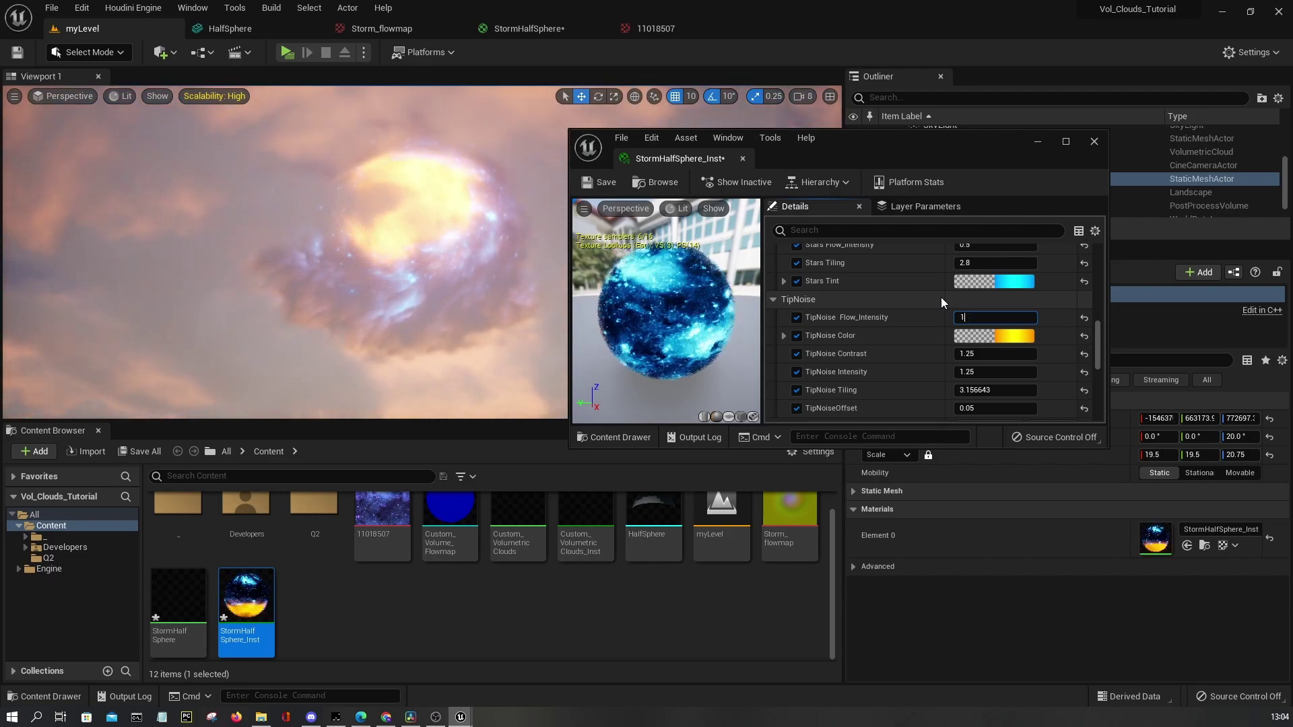
key("Return")
type("1.25")
key("Return")
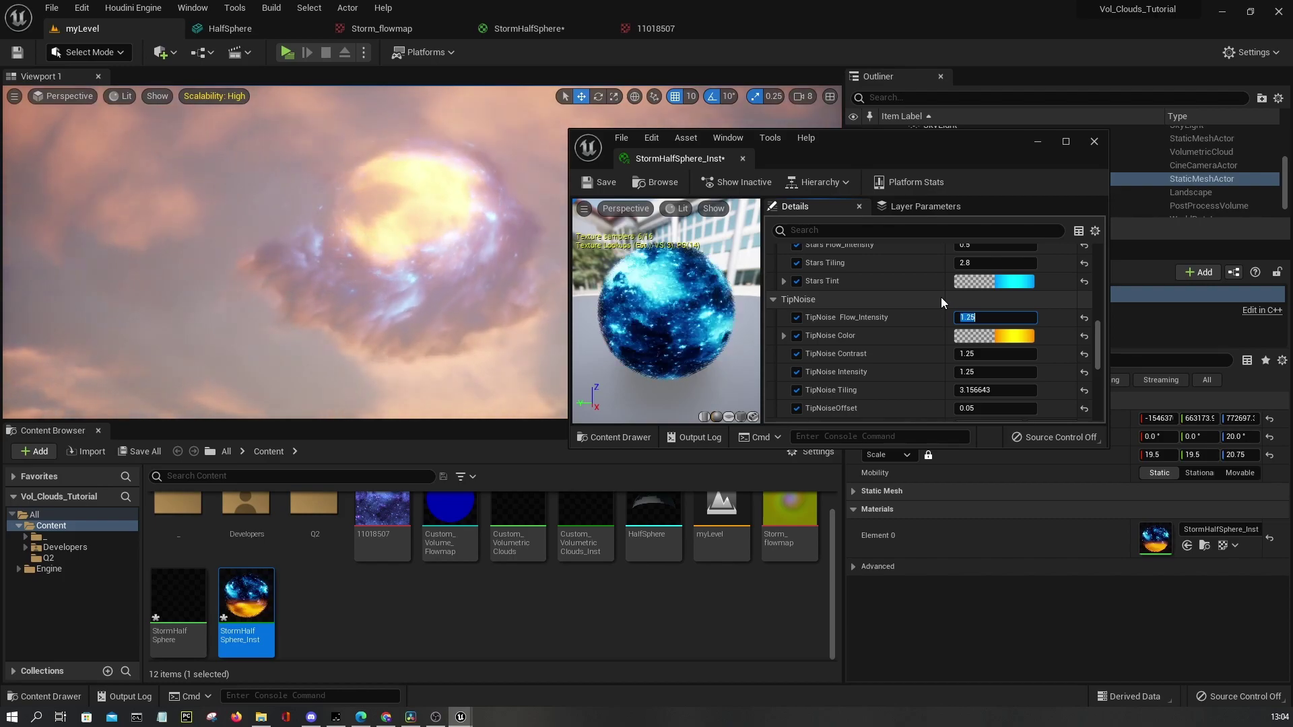
Dim the TipNoise Color by trying a brightness value of 2 and applying 1.5
scroll(999, 333, "down", 1)
left_click(1033, 314)
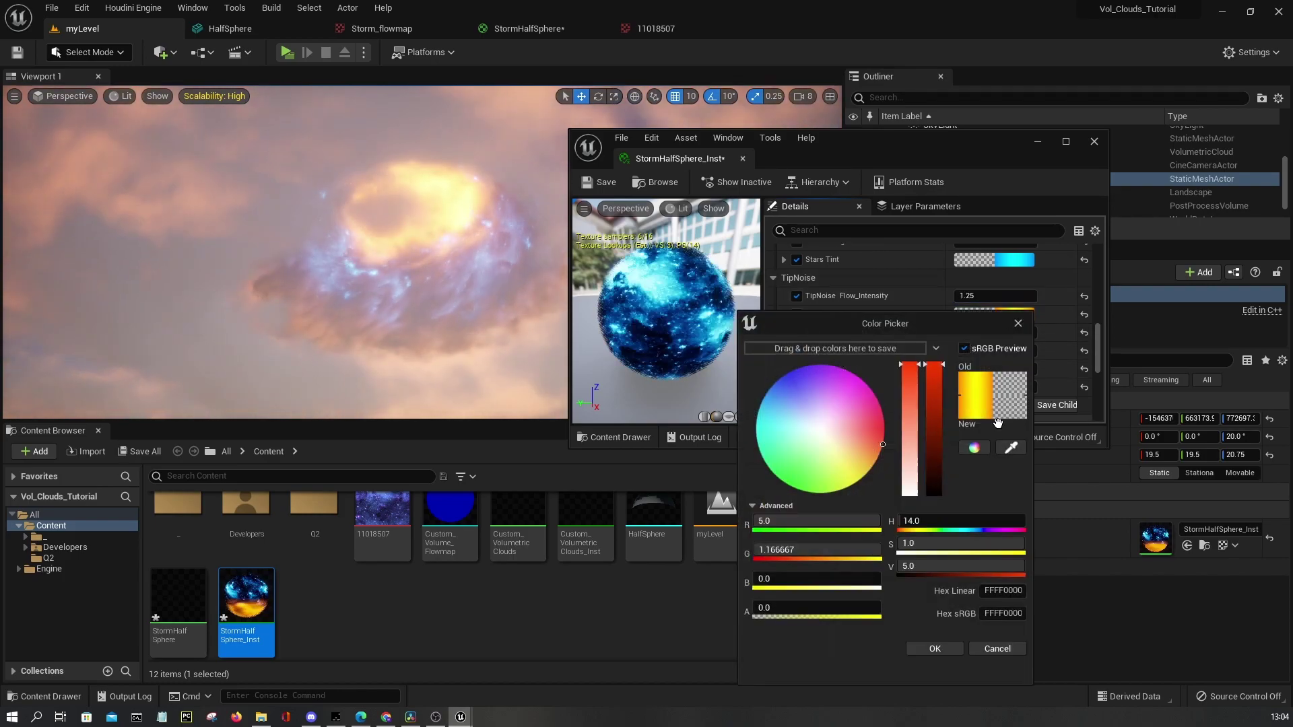
left_click(916, 566)
type("2")
key("Return")
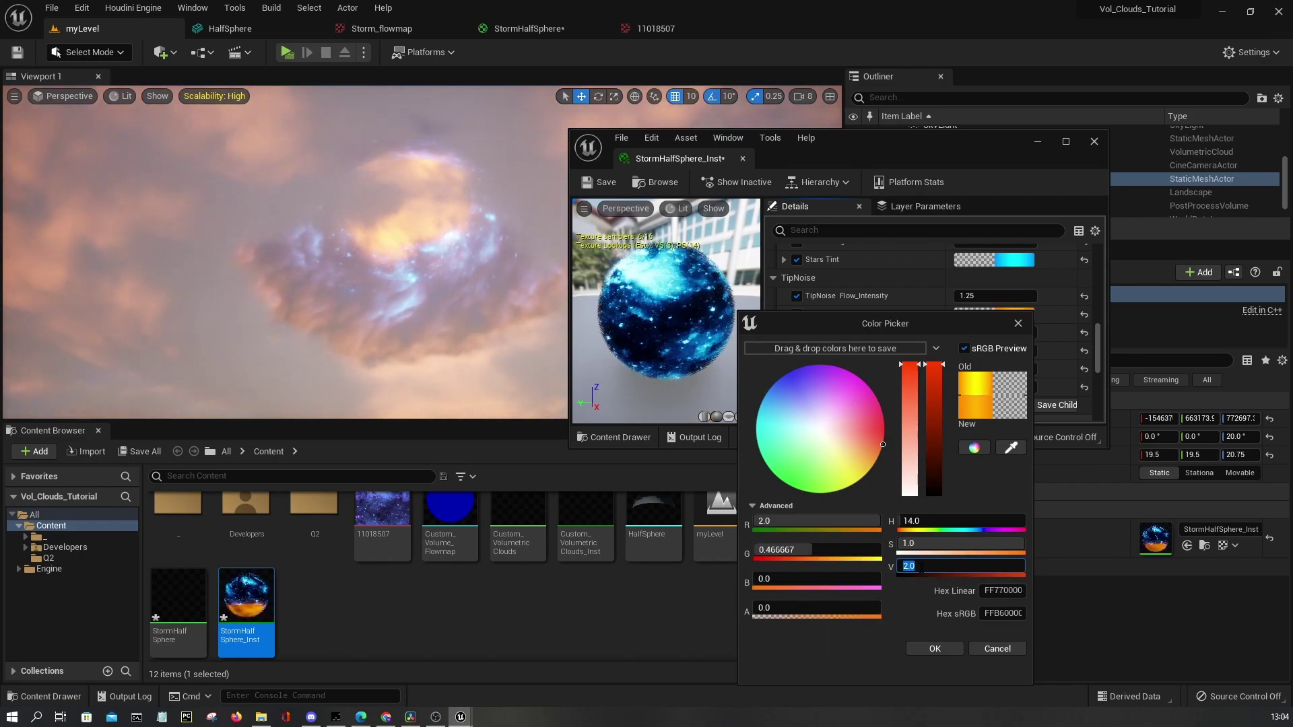
type("1.5")
key("Return")
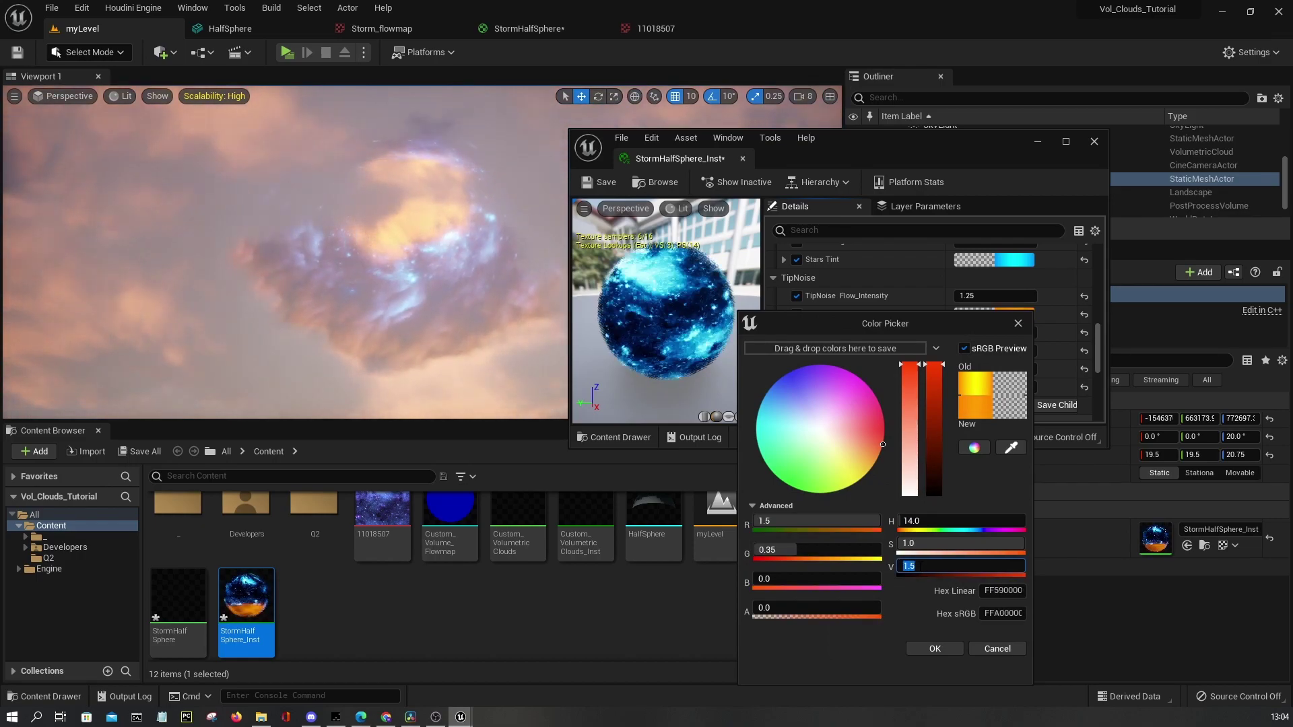
left_click(933, 641)
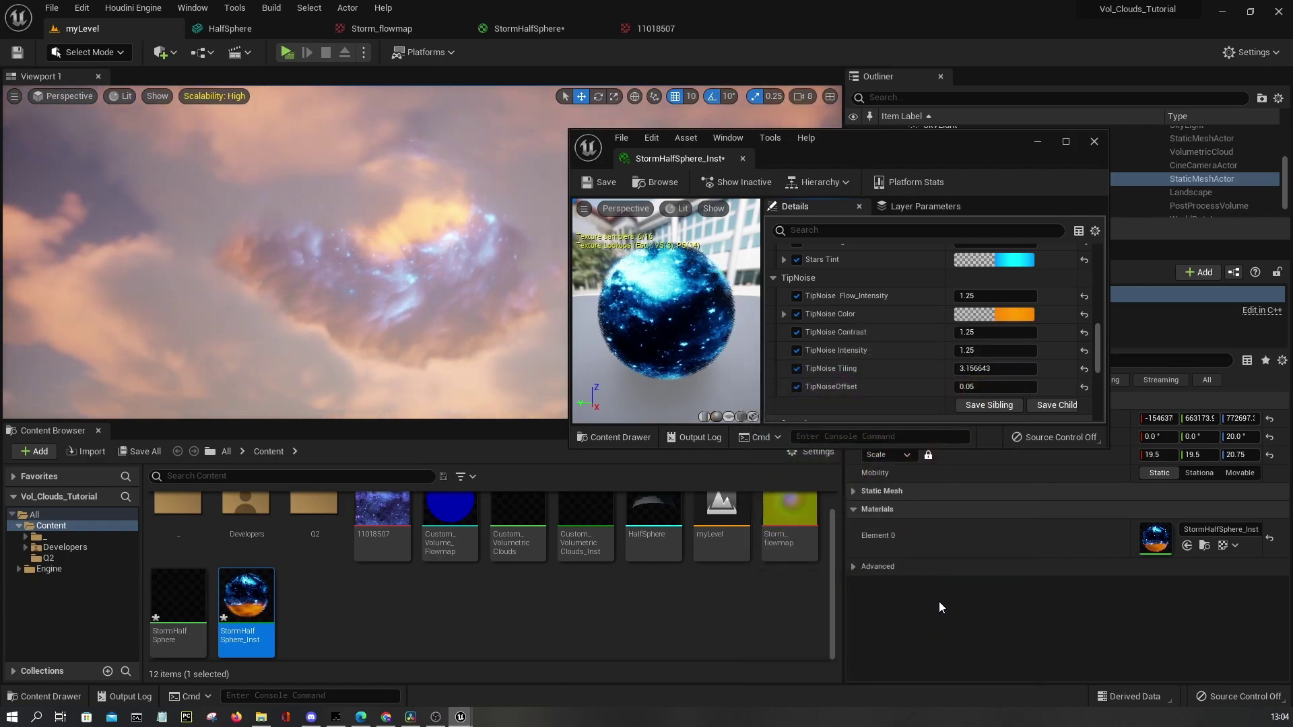
Raise TipNoise Tiling to about 3.5, try Flow_Intensity at 0.5 and set it to 0.75
left_click_drag(995, 368, 1029, 368)
left_click(984, 298)
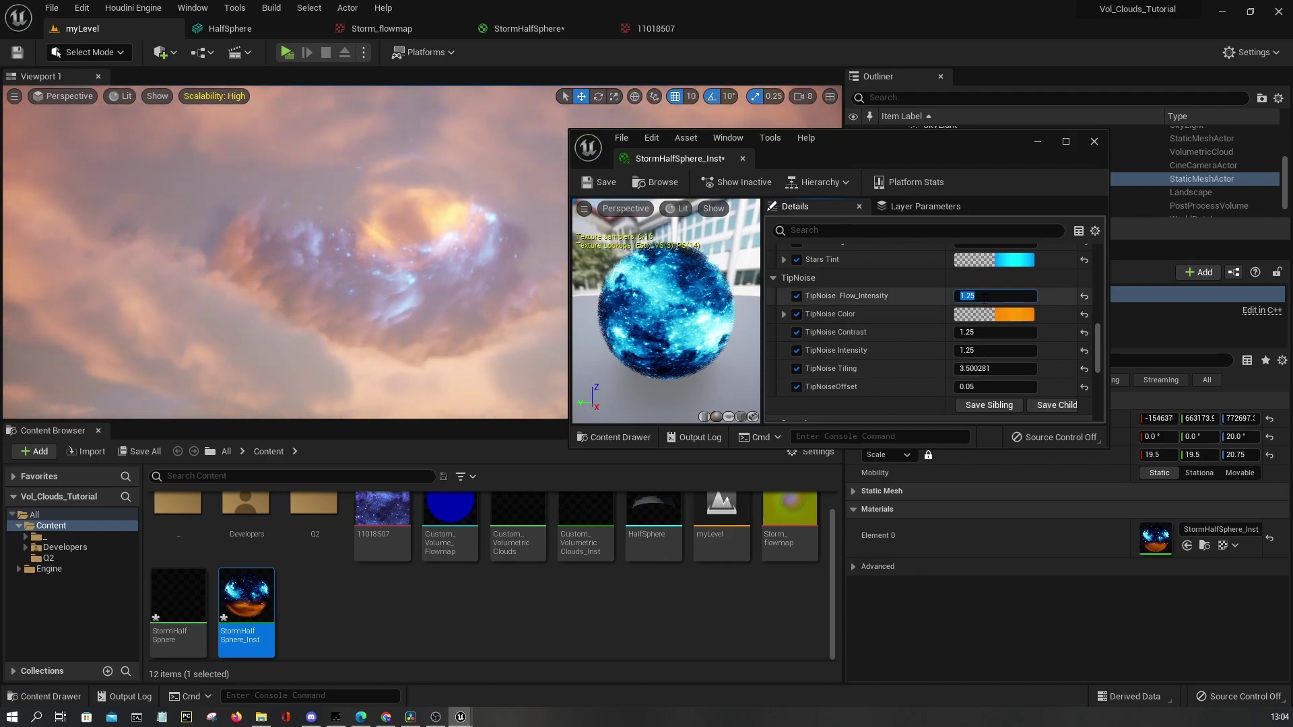
type("0.7")
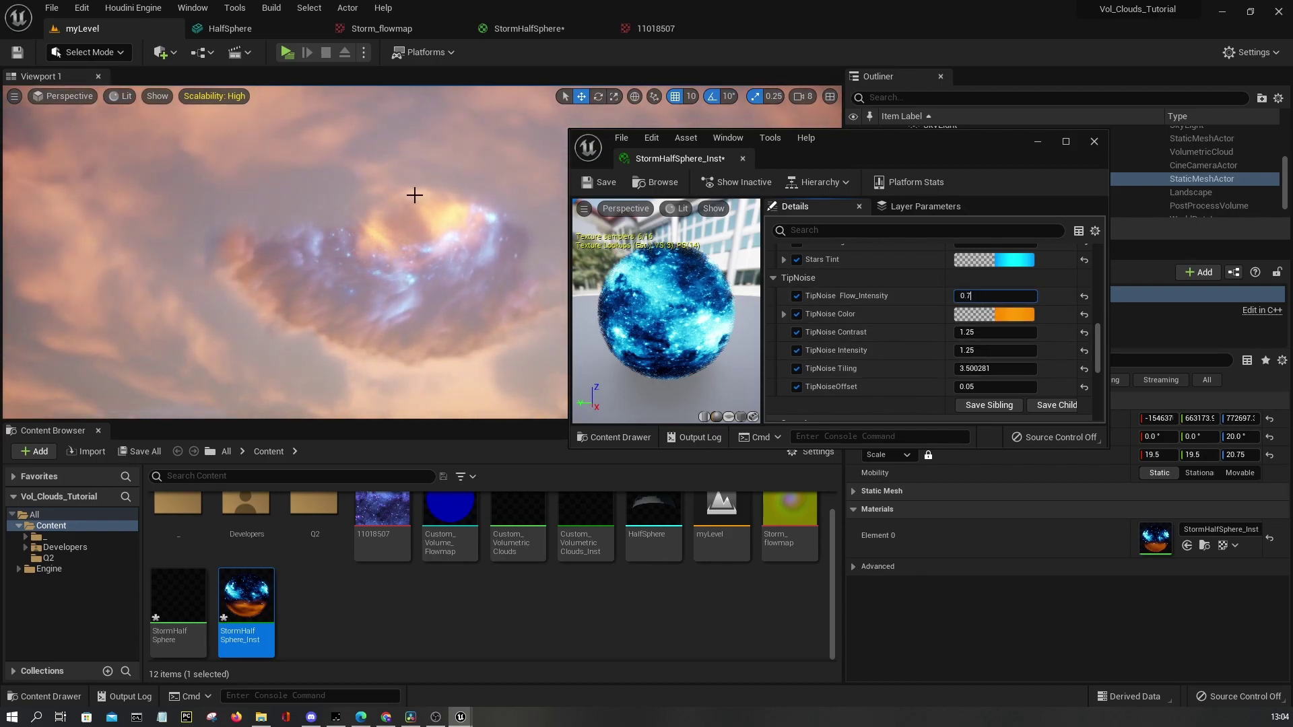
key("BackSpace")
type("5")
key("Return")
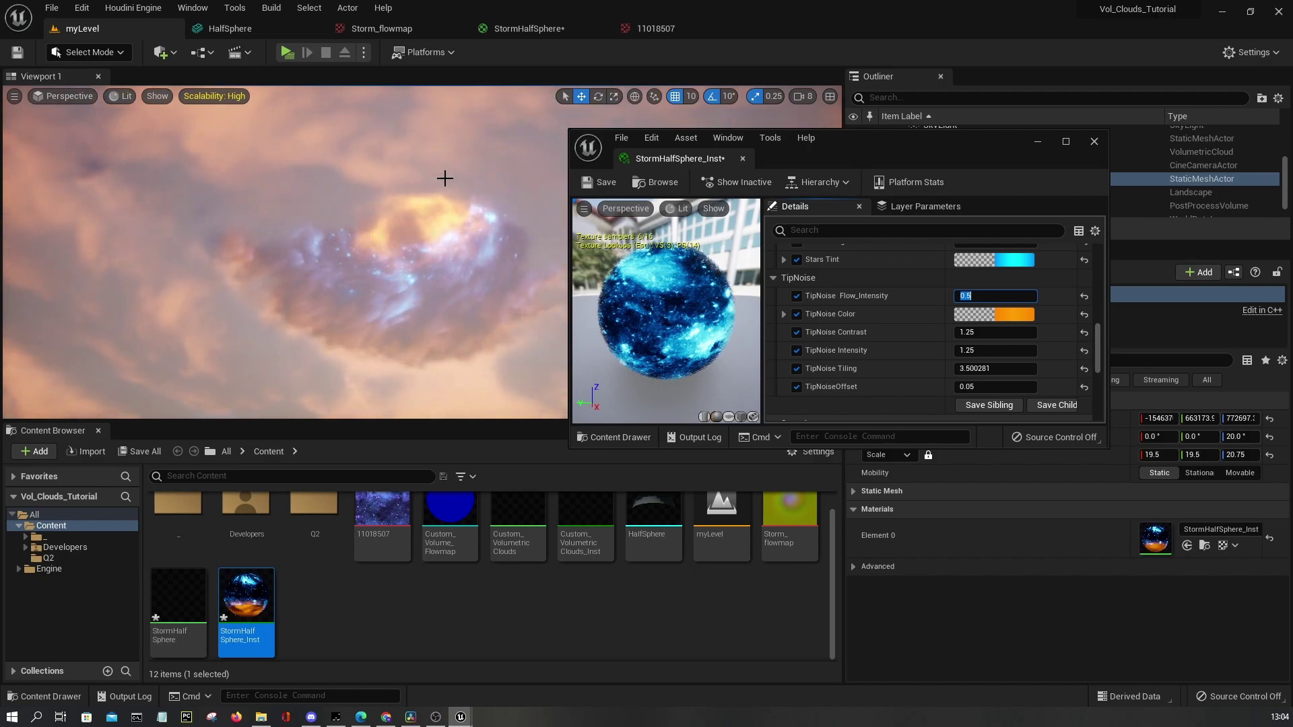
type("0.75")
key("Return")
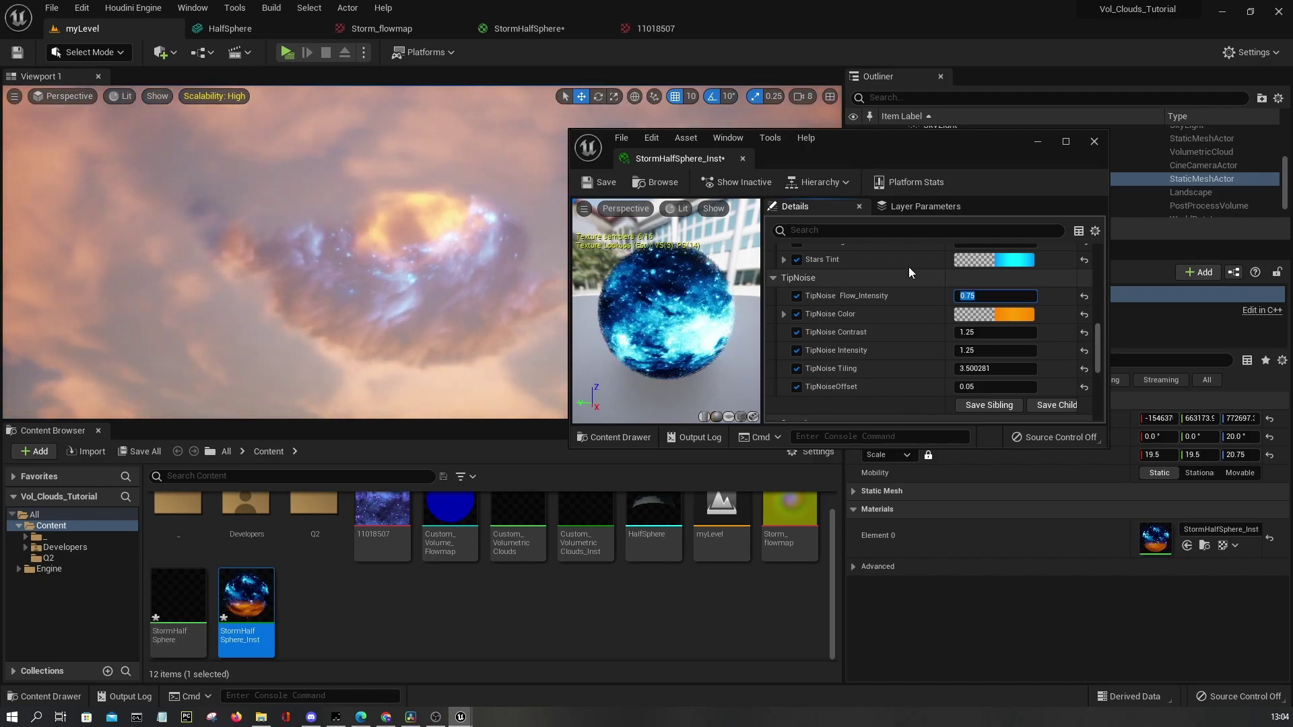
Shift the Stars Tint to an orange-yellow with hue 16 and apply it
left_click_drag(874, 148, 888, 147)
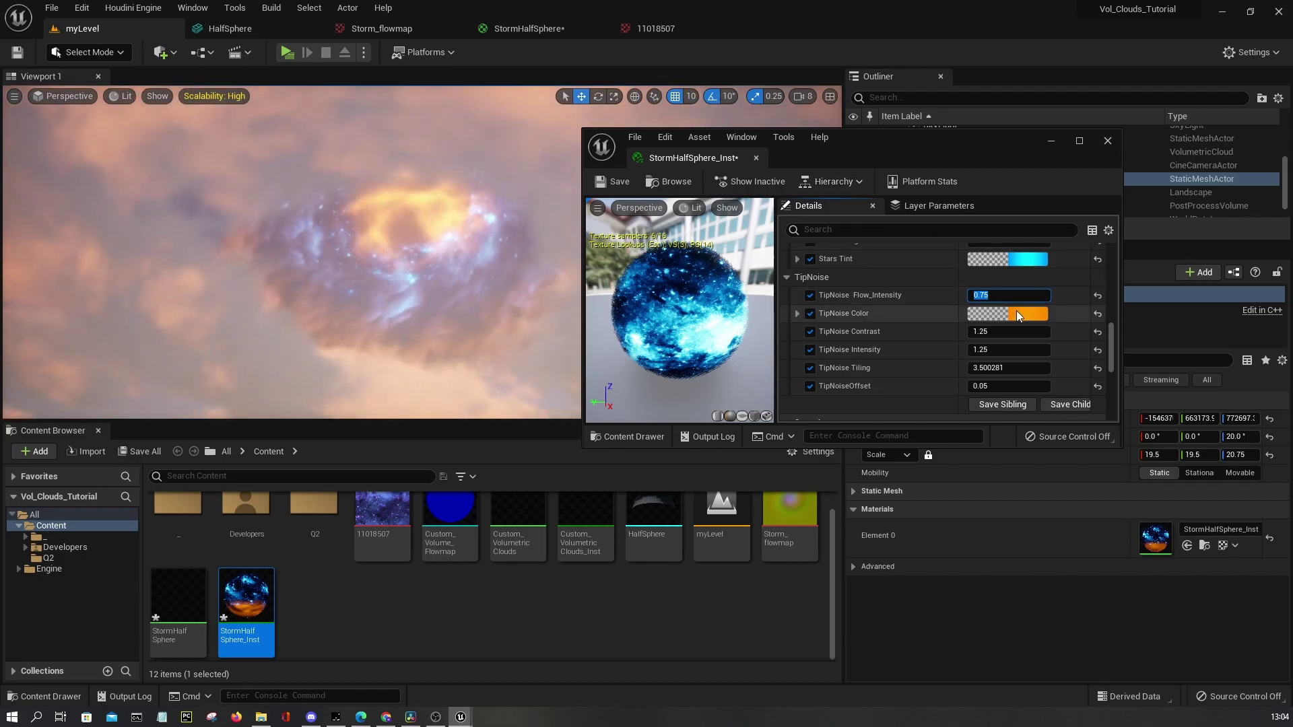
scroll(1016, 311, "up", 1)
scroll(1016, 311, "up", 3)
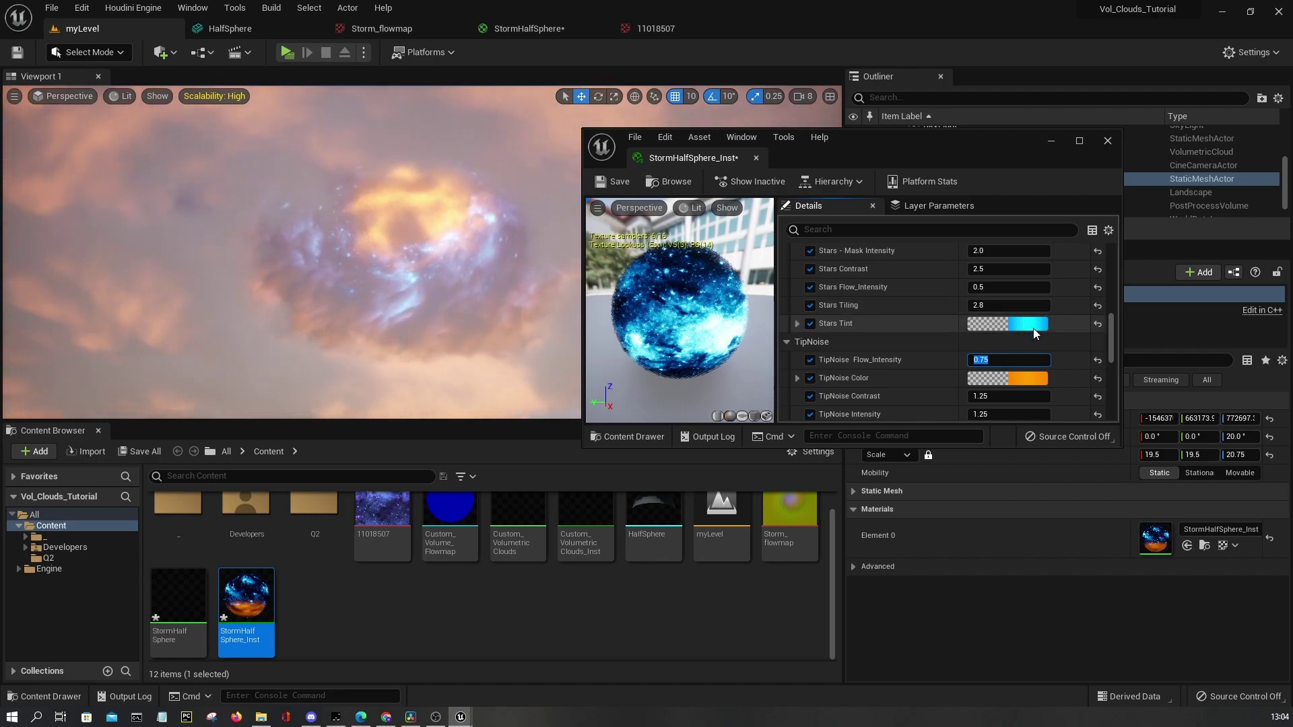
left_click(1033, 329)
left_click_drag(963, 539, 905, 538)
left_click_drag(961, 539, 960, 539)
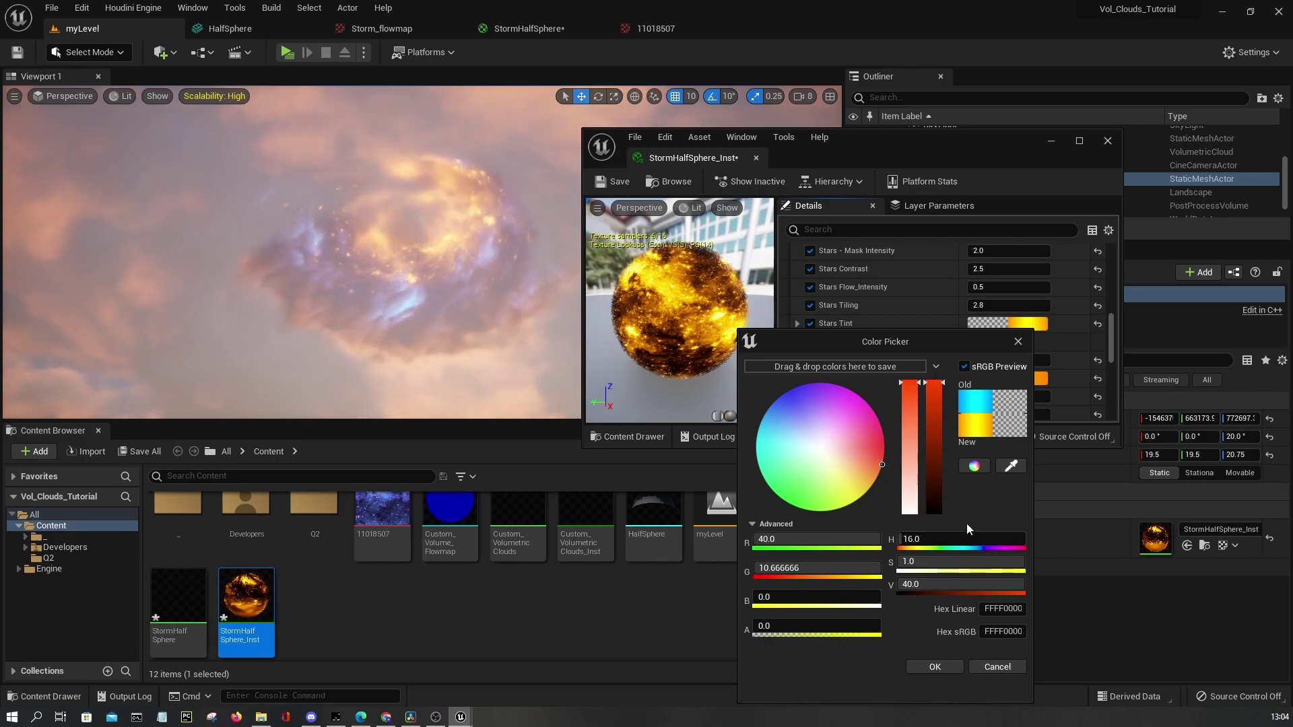
left_click(948, 665)
Shift the Cloud01 Color in the Clouds group to a fiery orange with hue 7
scroll(1036, 344, "up", 3)
scroll(1037, 342, "down", 4)
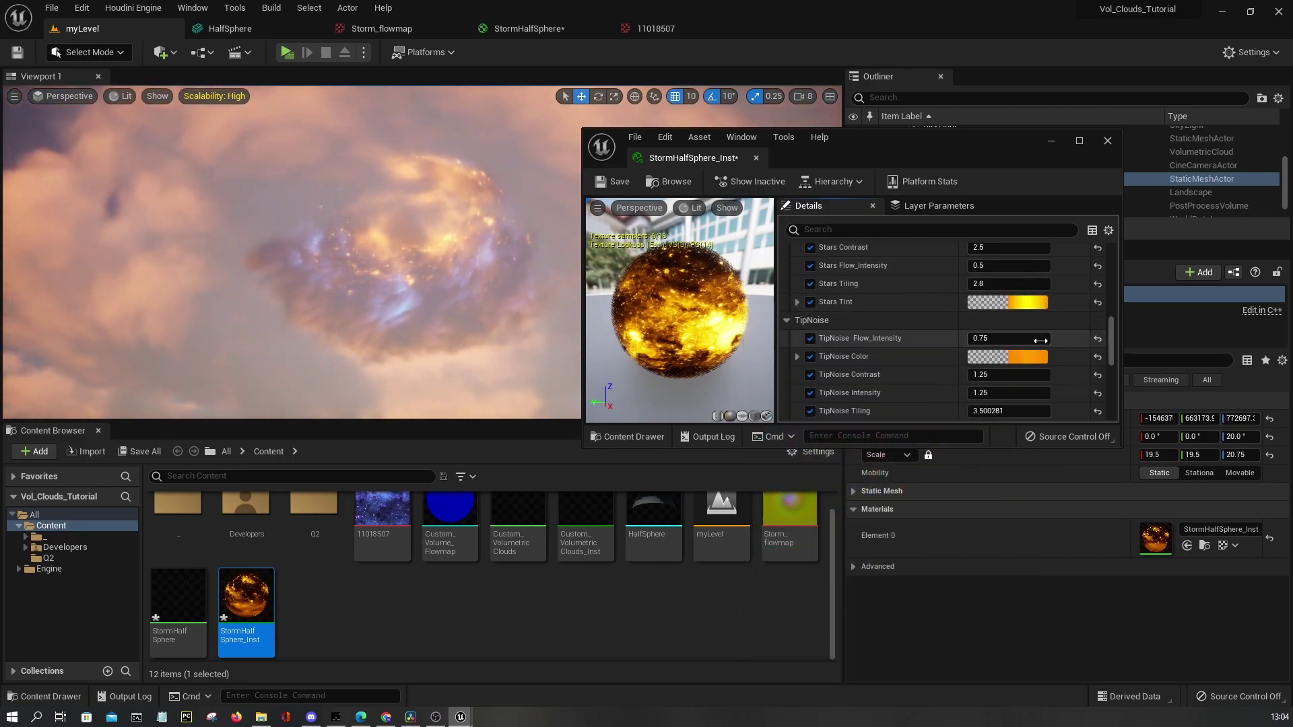
scroll(1040, 340, "up", 8)
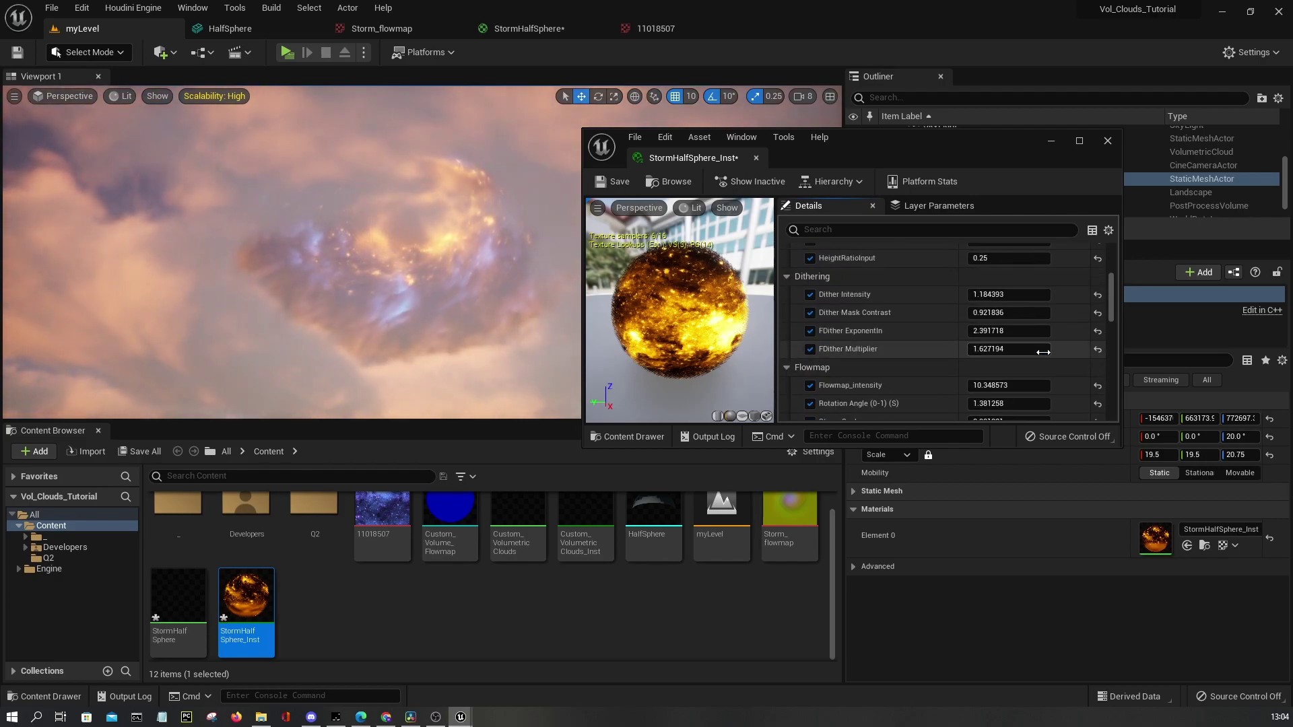
scroll(1044, 334, "up", 3)
left_click(1040, 276)
left_click_drag(964, 487, 860, 486)
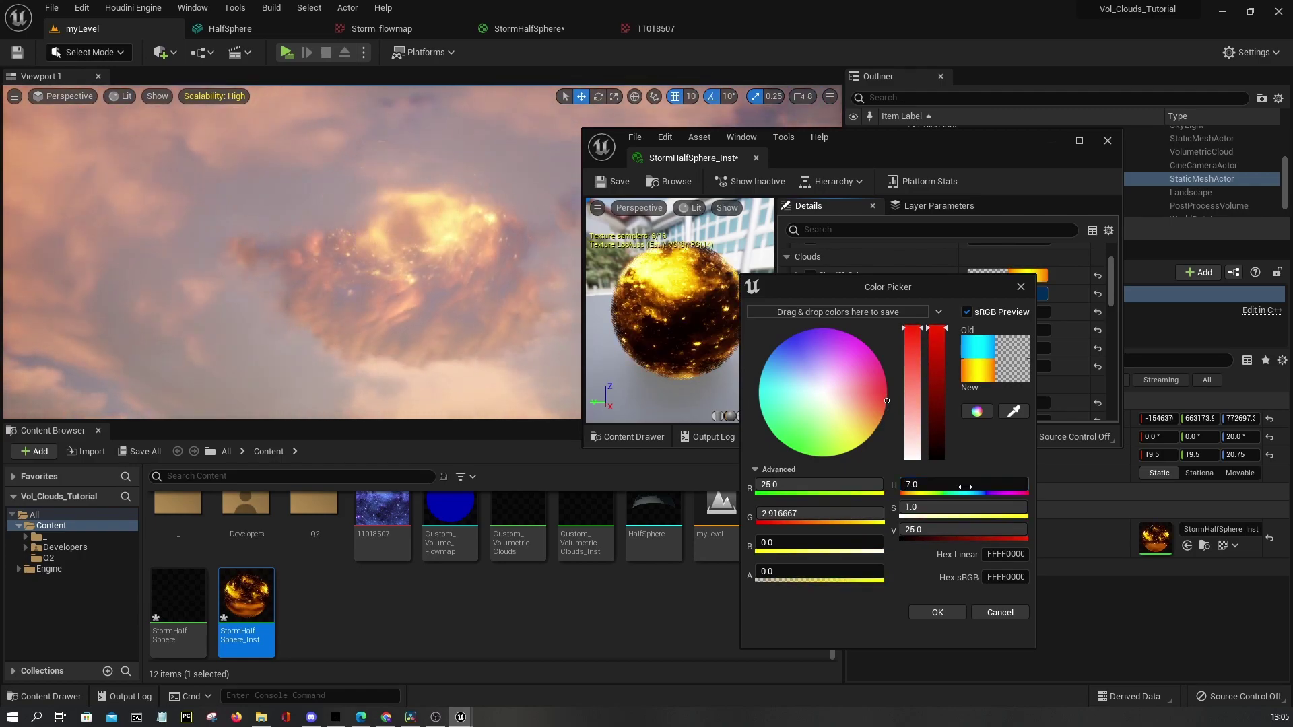
left_click(956, 613)
Edit the Cloud02 Color, trying brightness value 1, raising it to 5 and shifting the hue to 14
left_click(1028, 295)
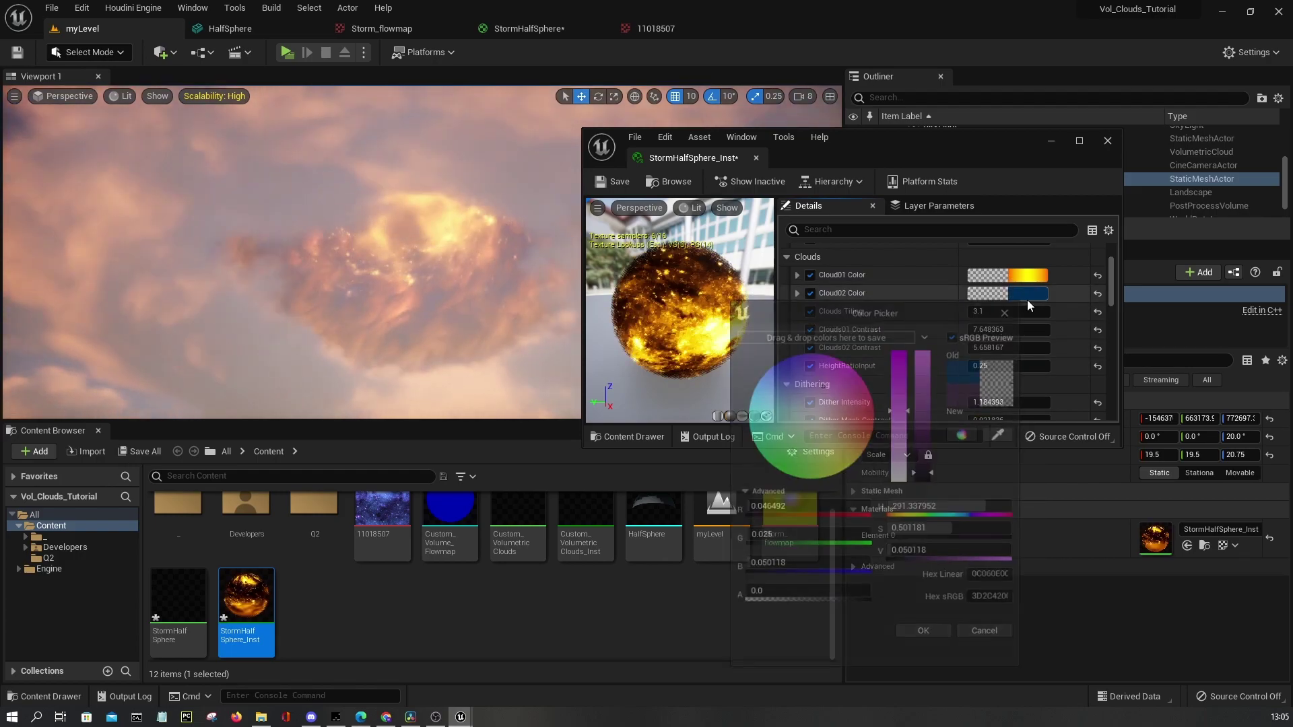
left_click(922, 556)
type("1")
key("Return")
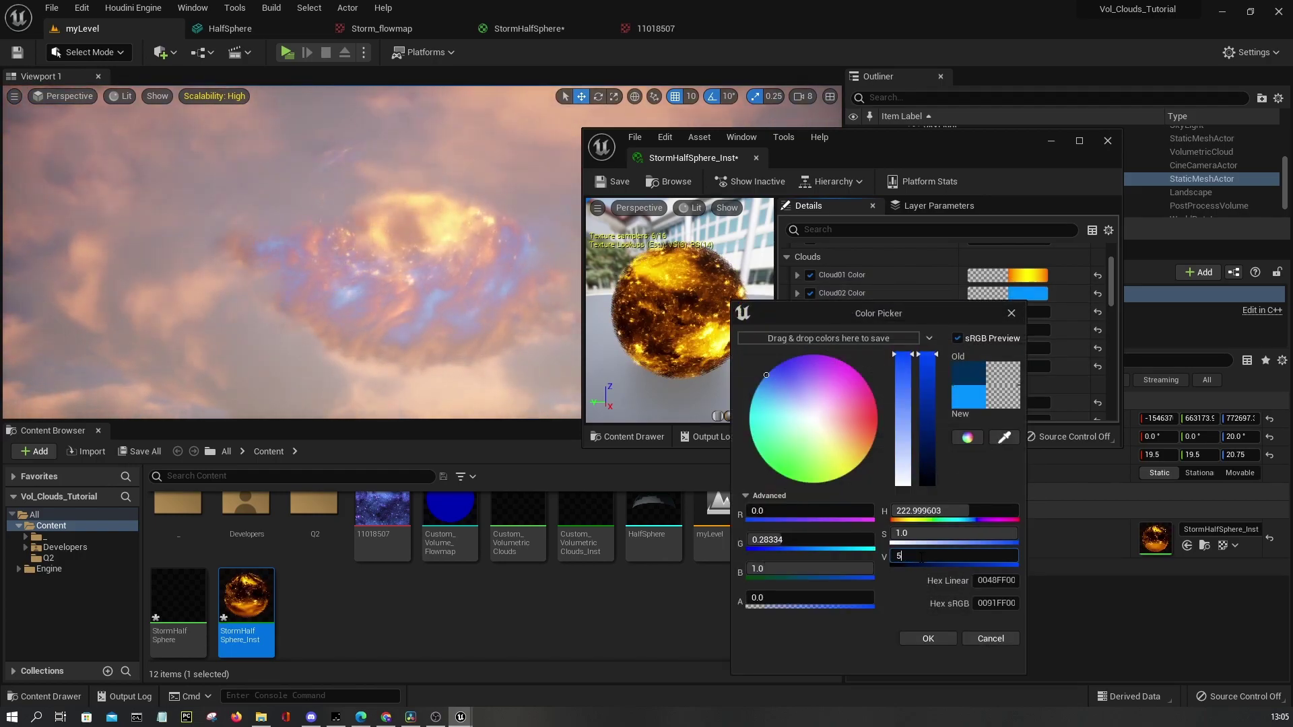
type("5")
key("Return")
left_click_drag(964, 511, 897, 511)
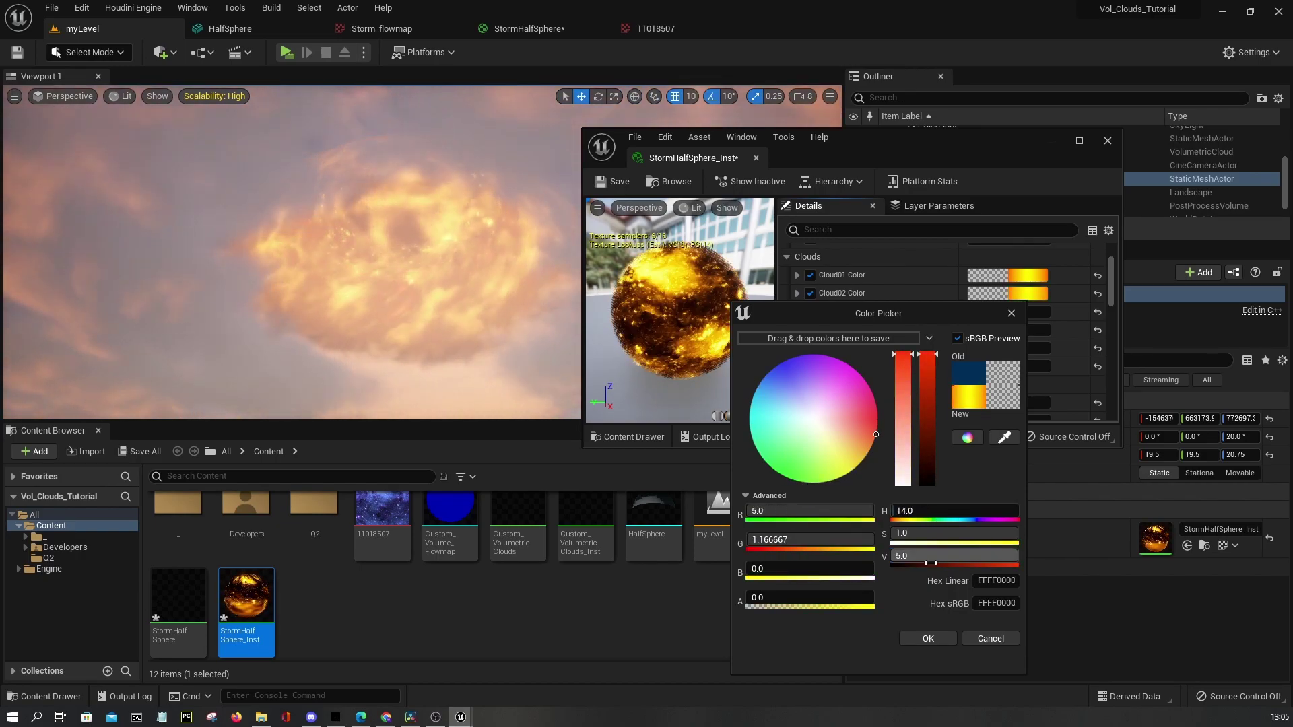
Darken Cloud02 Color, comparing values 0 and 0.2, apply hue 21 with value 0.1, and minimize the material instance window
type("0")
key("Return")
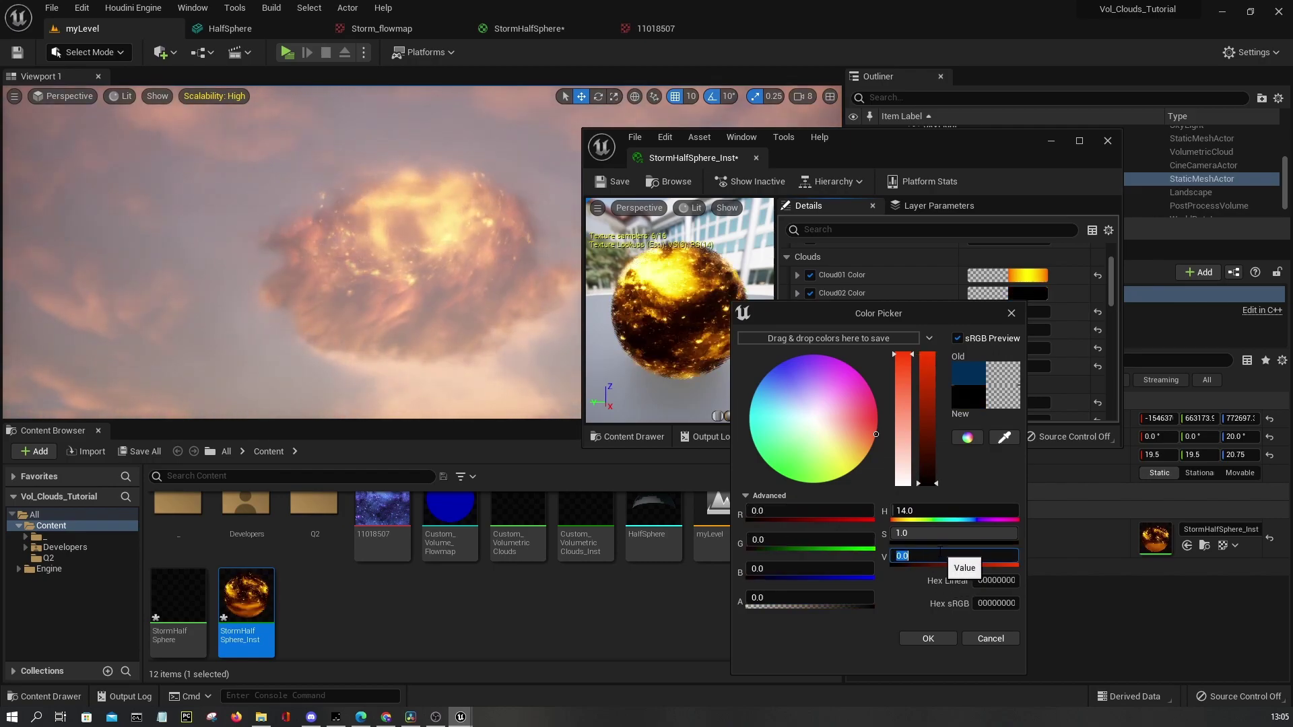
type(".2")
key("Return")
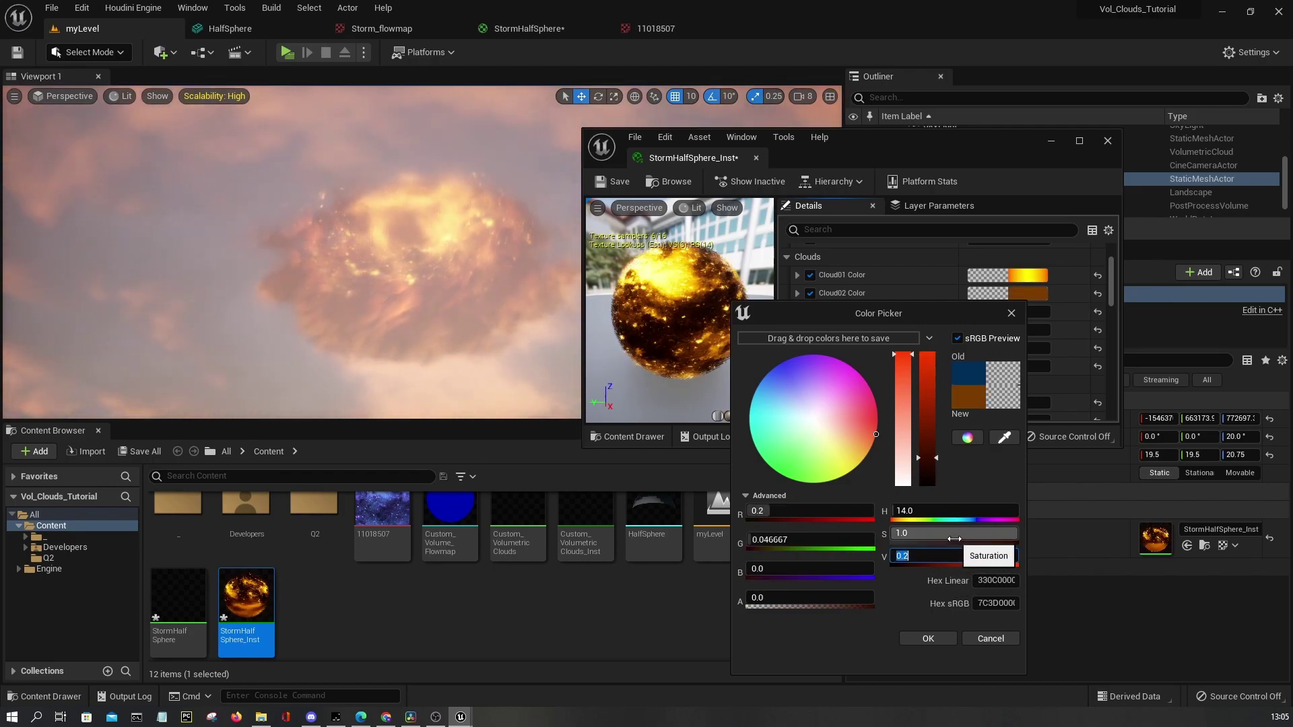
type("0.1")
key("Return")
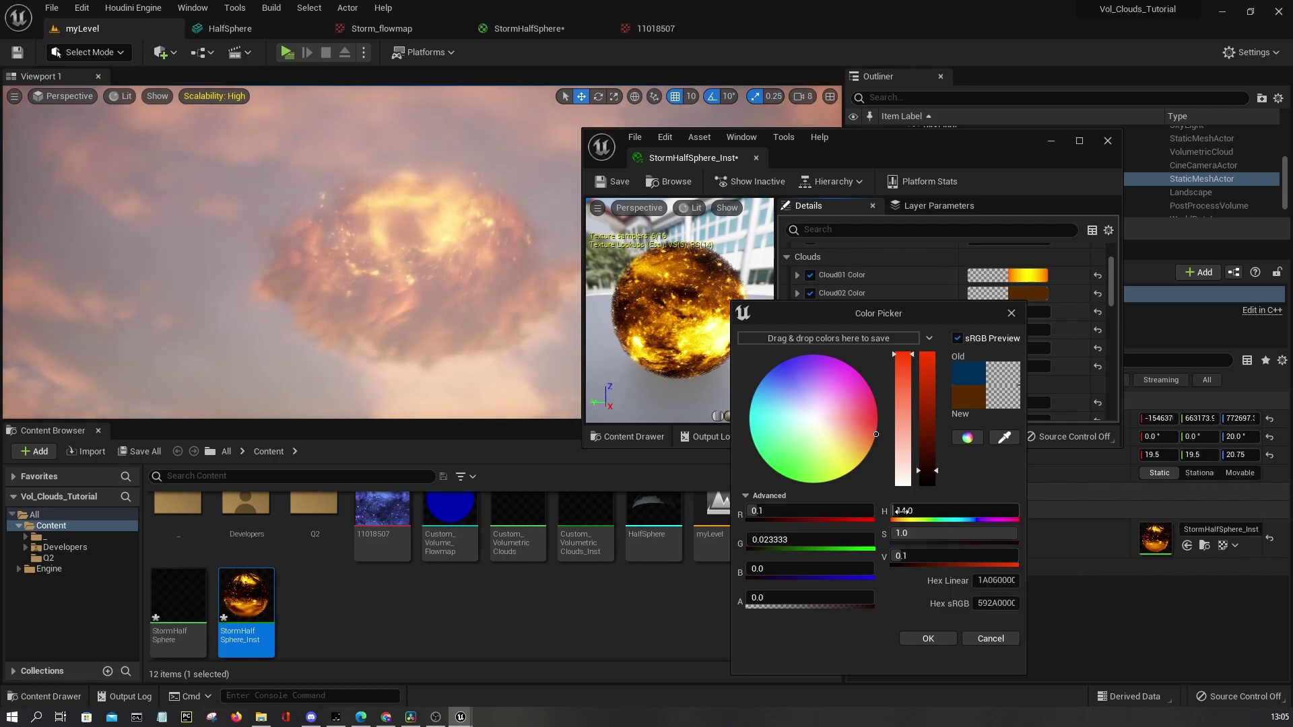
left_click(903, 511)
type("21")
key("Return")
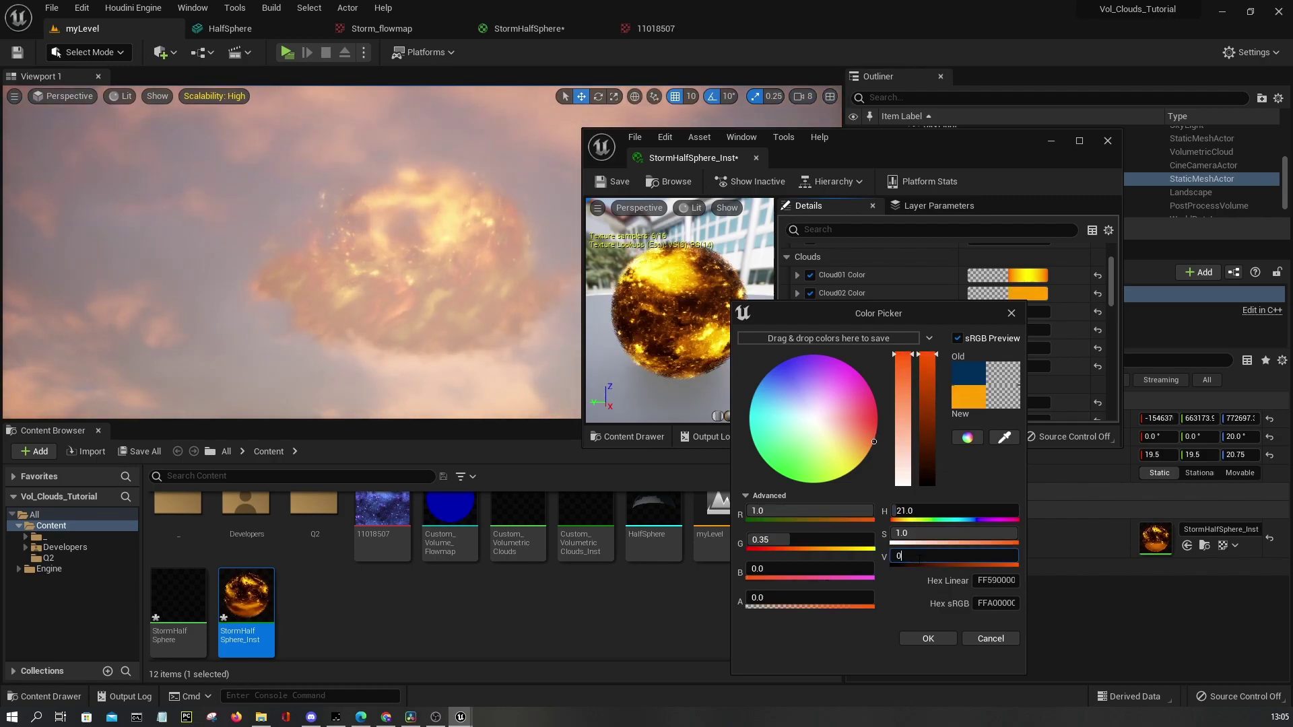
left_click(918, 558)
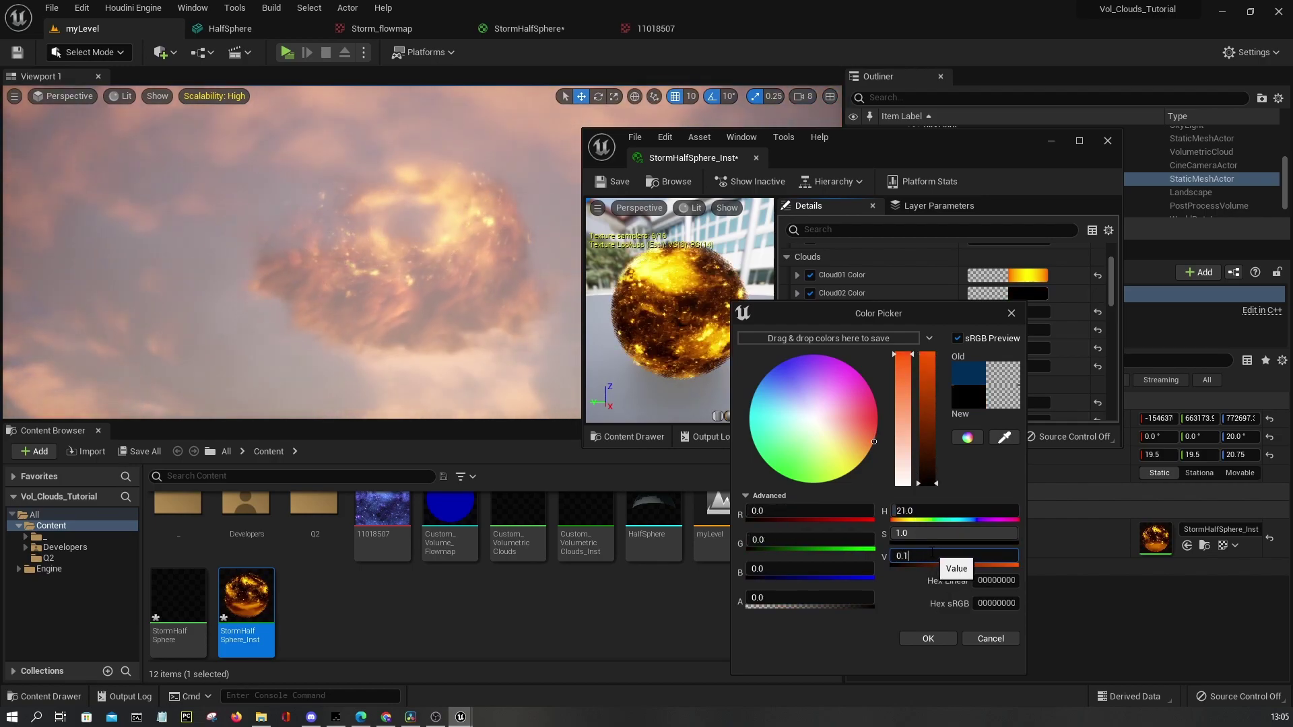
left_click(912, 636)
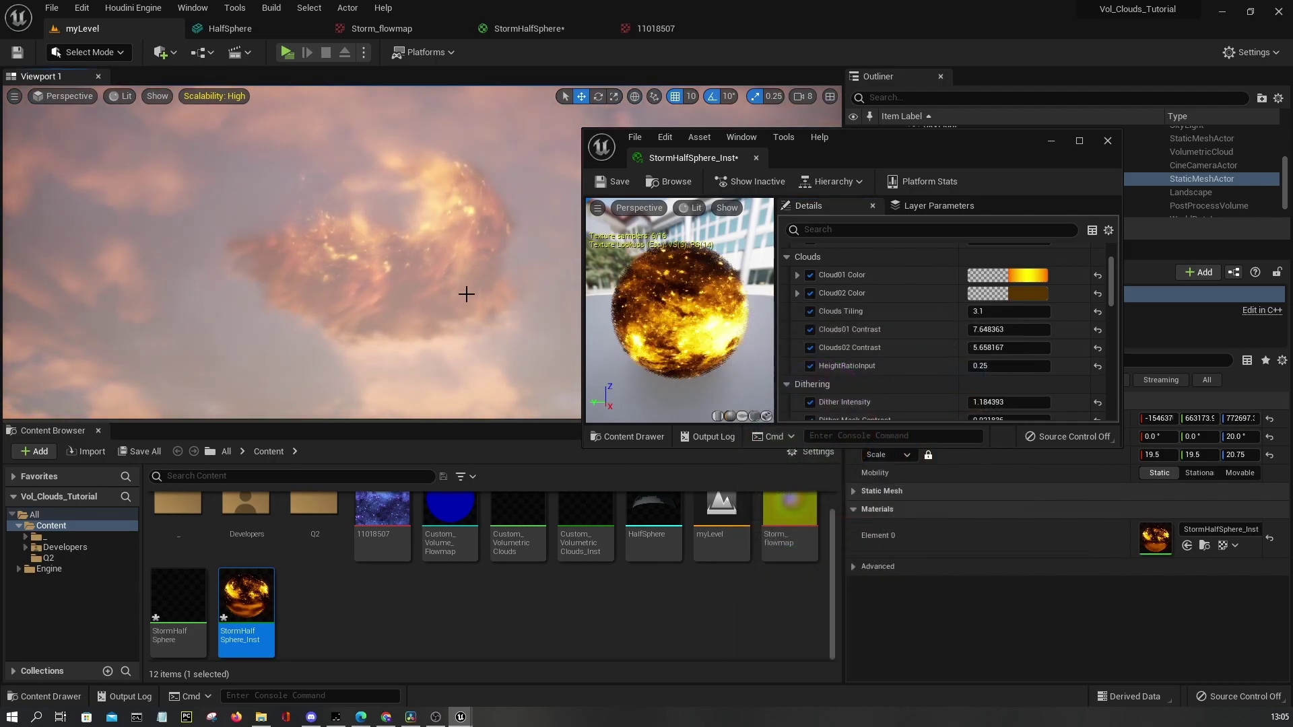
left_click(1051, 140)
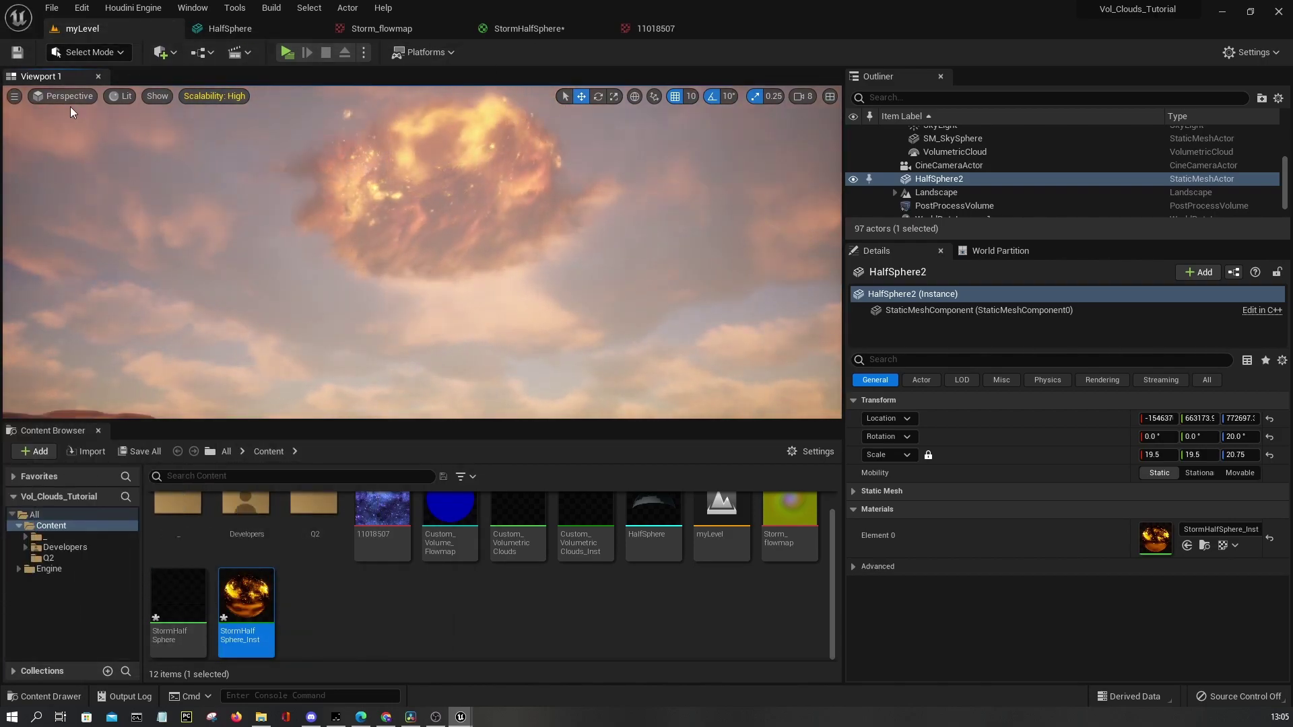
Switch the level viewport to immersive mode and view the fiery storm cloud above the desert at full screen
left_click(13, 97)
left_click(85, 302)
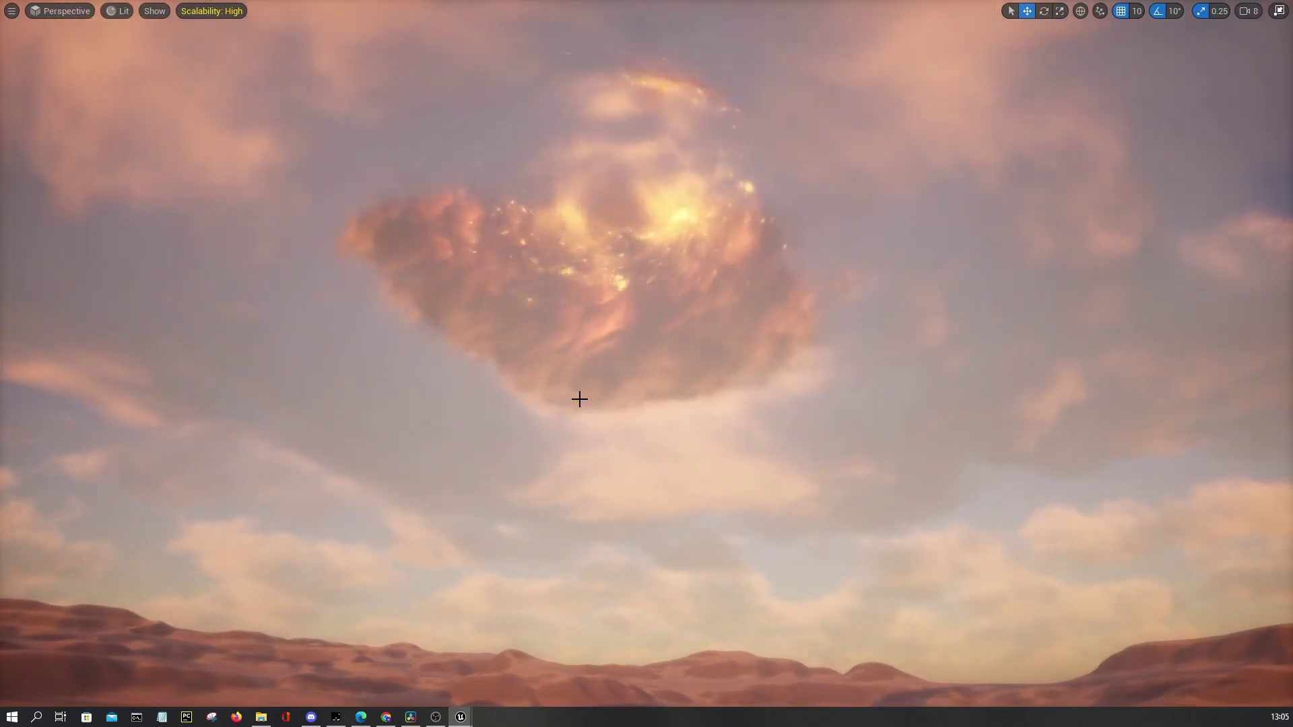
right_click_drag(577, 398, 595, 427)
Try lowering the storm half sphere down to the desert horizon, undo the move and deselect it
left_click(629, 283)
left_click_drag(628, 283, 651, 580)
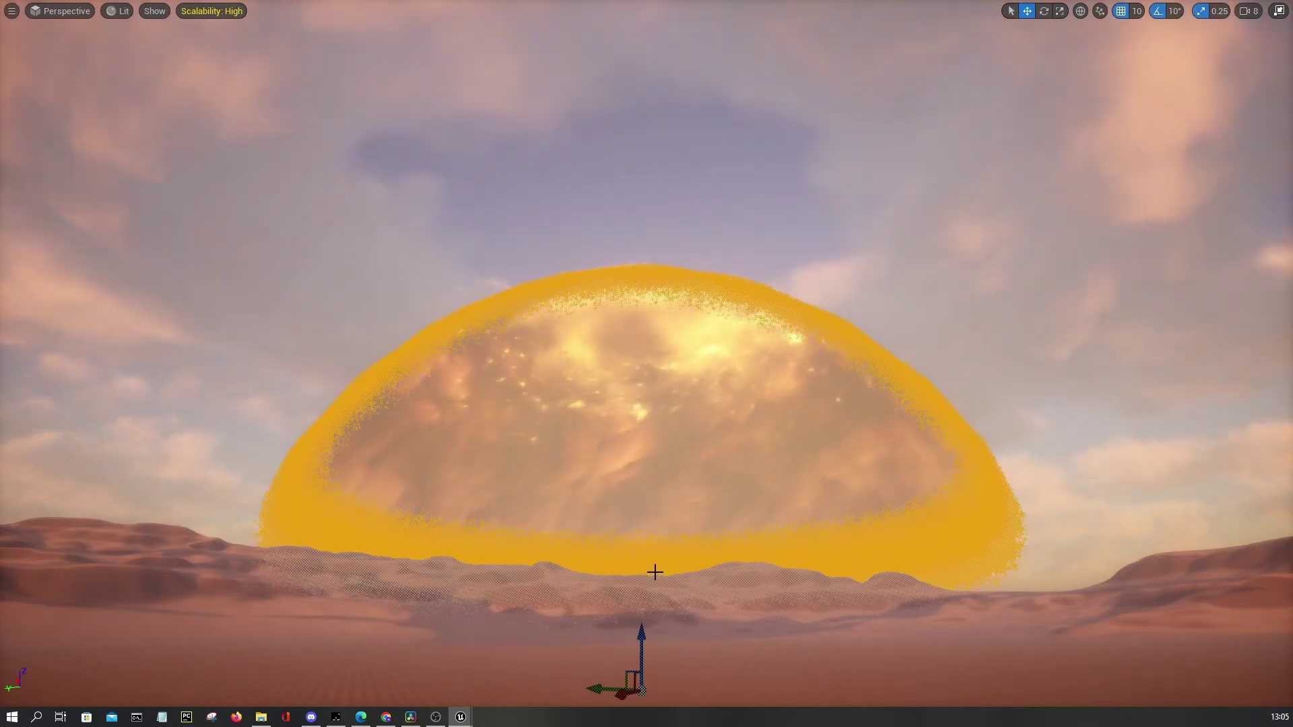
key("ctrl+z")
left_click(707, 421)
right_click_drag(707, 422, 704, 373)
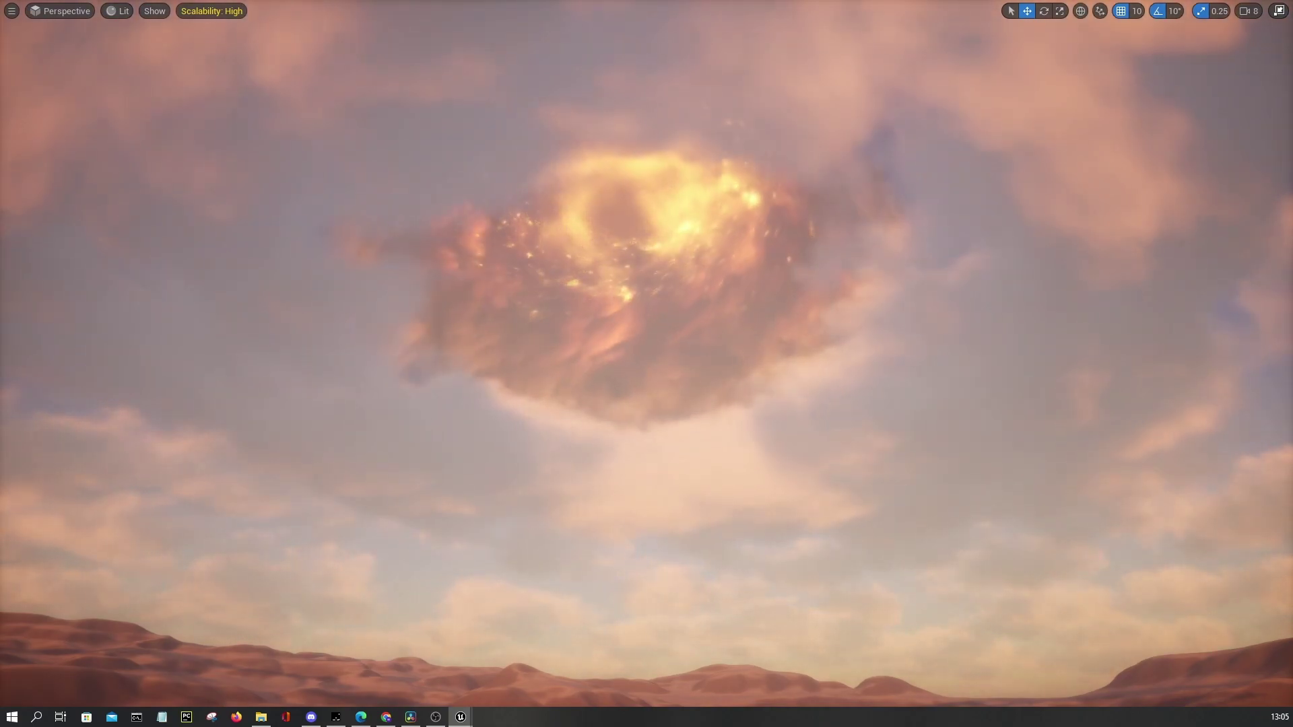
Leave the viewport's immersive mode and dock the StormHalfSphere_Inst editor as a tab in the main window
left_click_drag(1222, 301, 1068, 31)
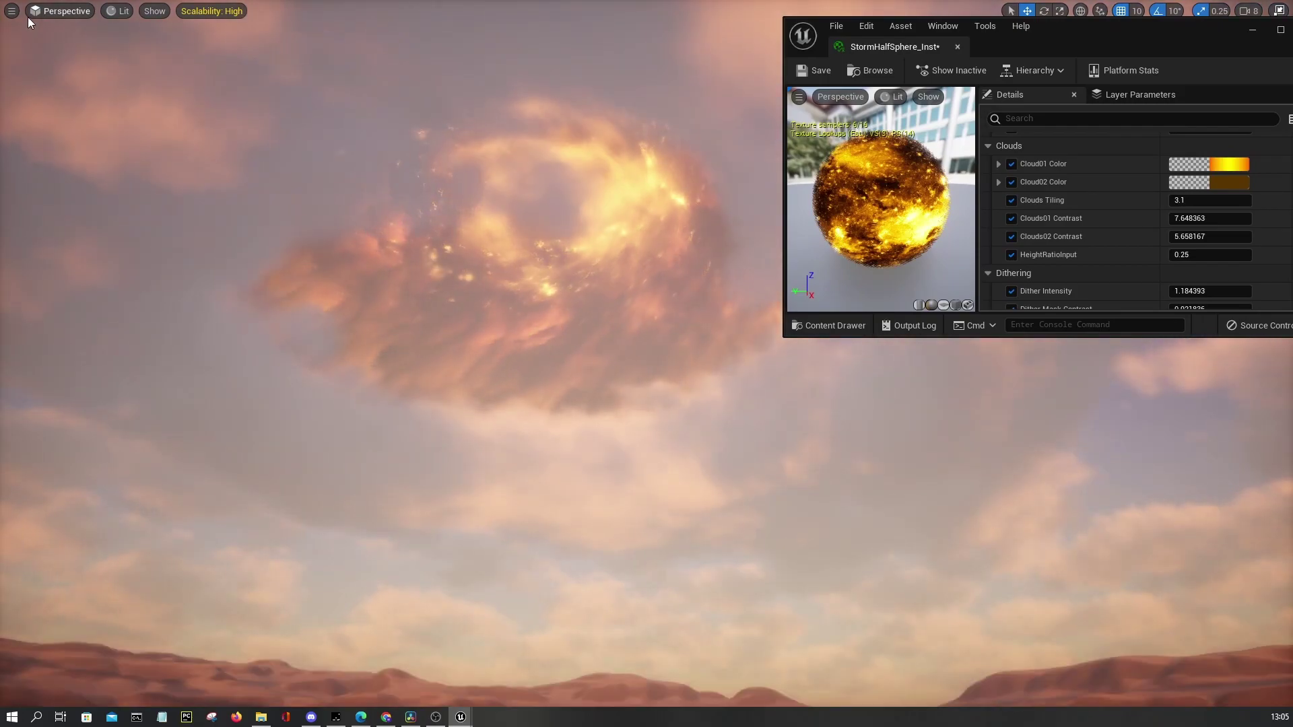
left_click(11, 11)
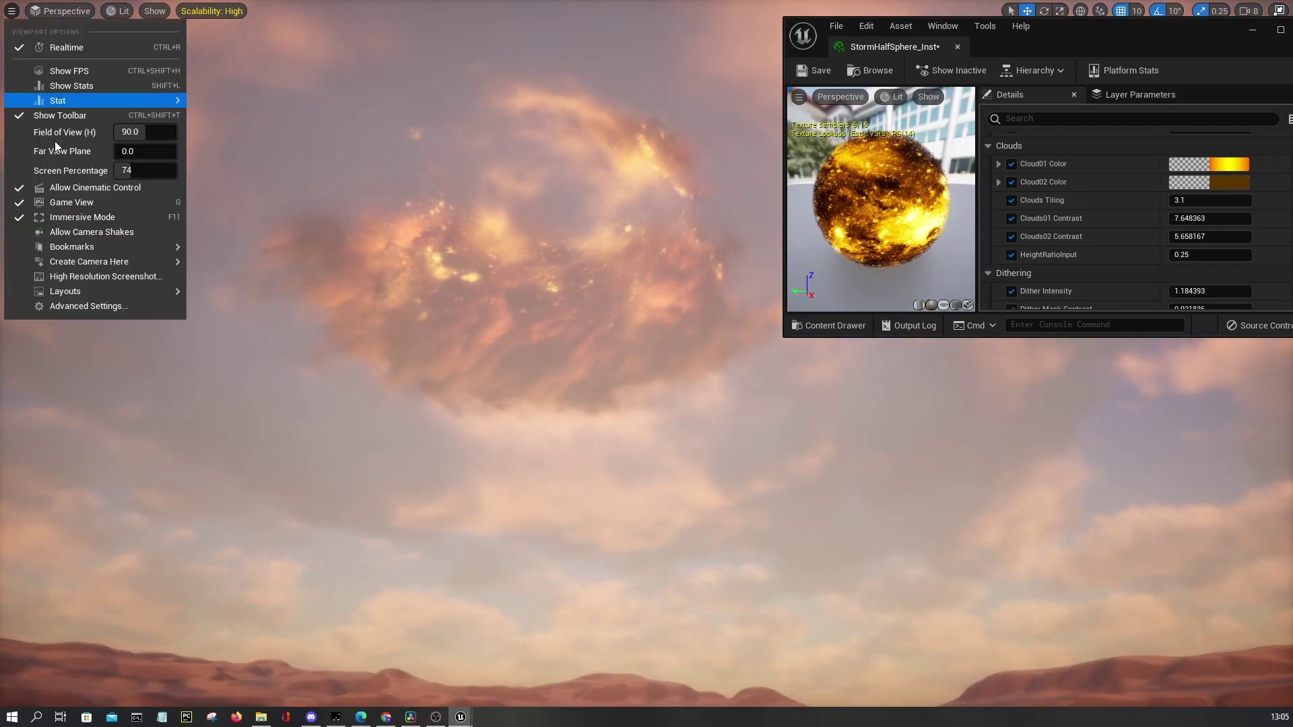
left_click(59, 217)
left_click_drag(786, 336, 628, 700)
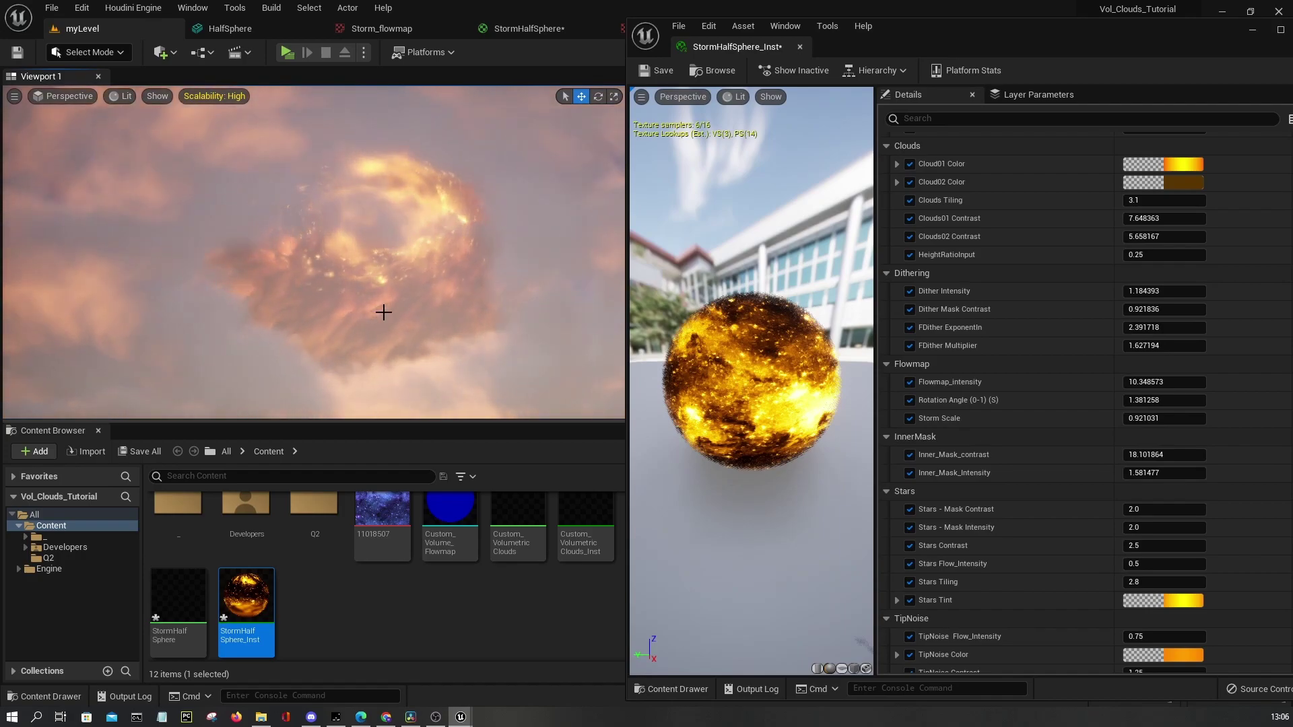
mouse_move(735, 47)
left_mouse_down()
mouse_move(753, 74)
mouse_move(740, 31)
left_mouse_up()
Open the StormHalfSphere material graph and examine the Vertex Color mask branches for Atmosphere Sun Light and Stars
left_click(528, 29)
scroll(580, 341, "down", 3)
scroll(1146, 314, "up", 4)
right_click_drag(1145, 314, 873, 465)
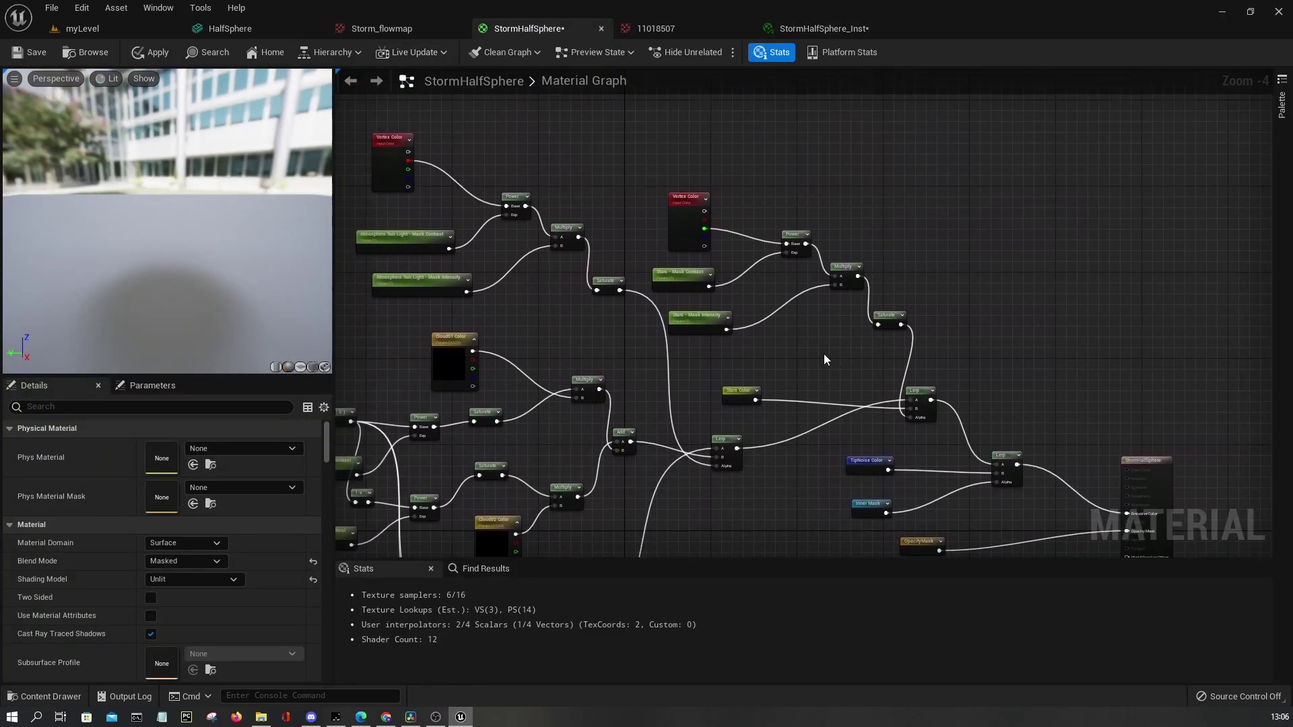
scroll(672, 283, "up", 2)
scroll(673, 283, "down", 1)
right_click_drag(673, 284, 863, 311)
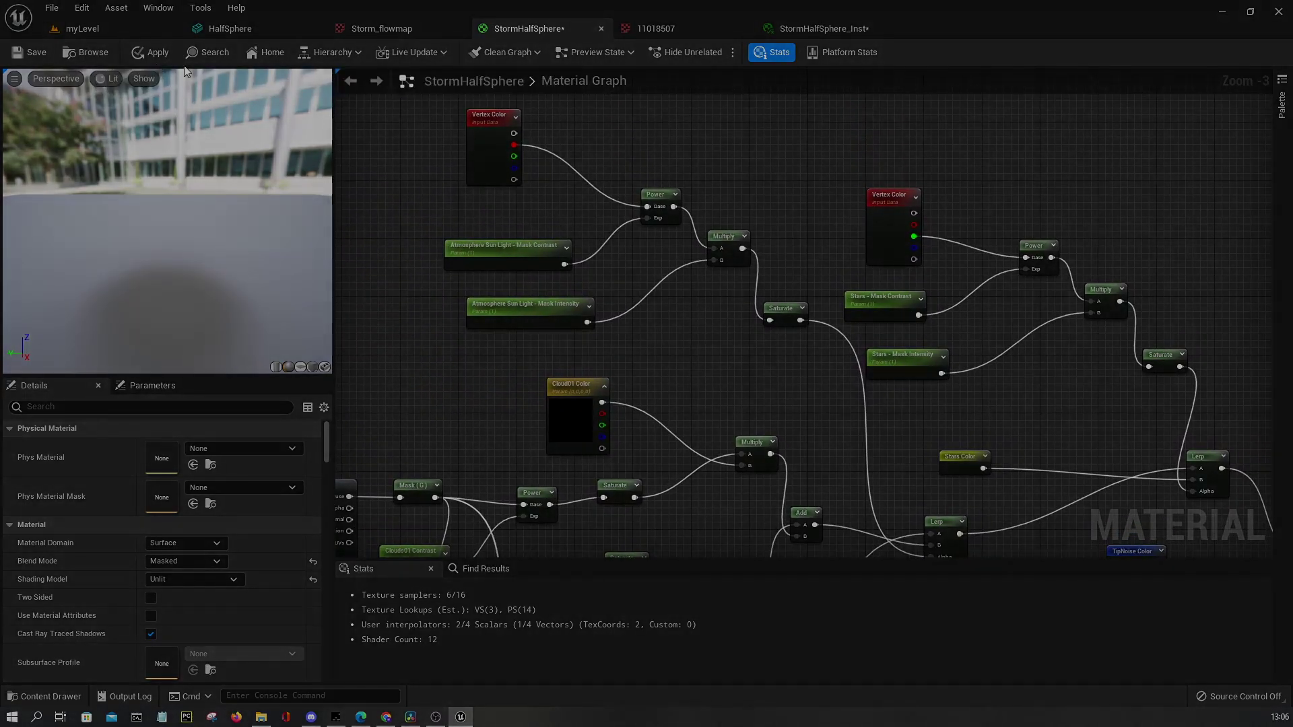